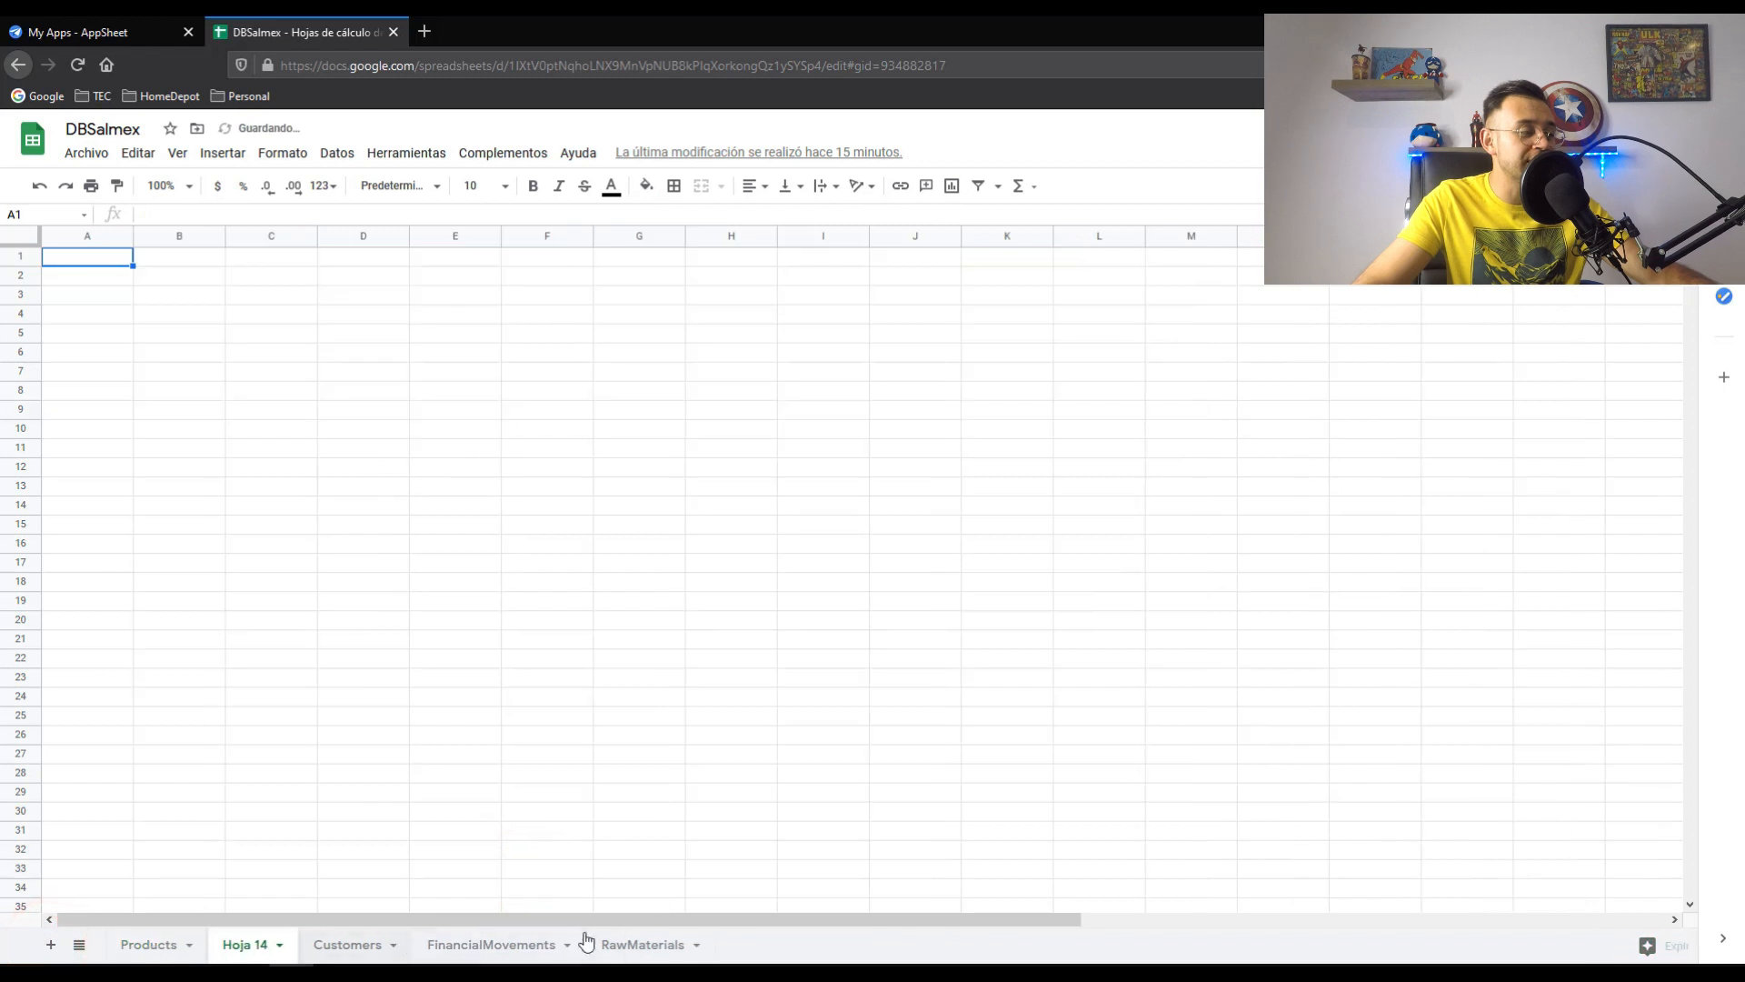
# - Move Hoja 14 after RawMaterials and rename it OrderHeader
pyautogui.moveTo(254, 944); pyautogui.dragTo(677, 939)
pyautogui.rightClick(678, 942)
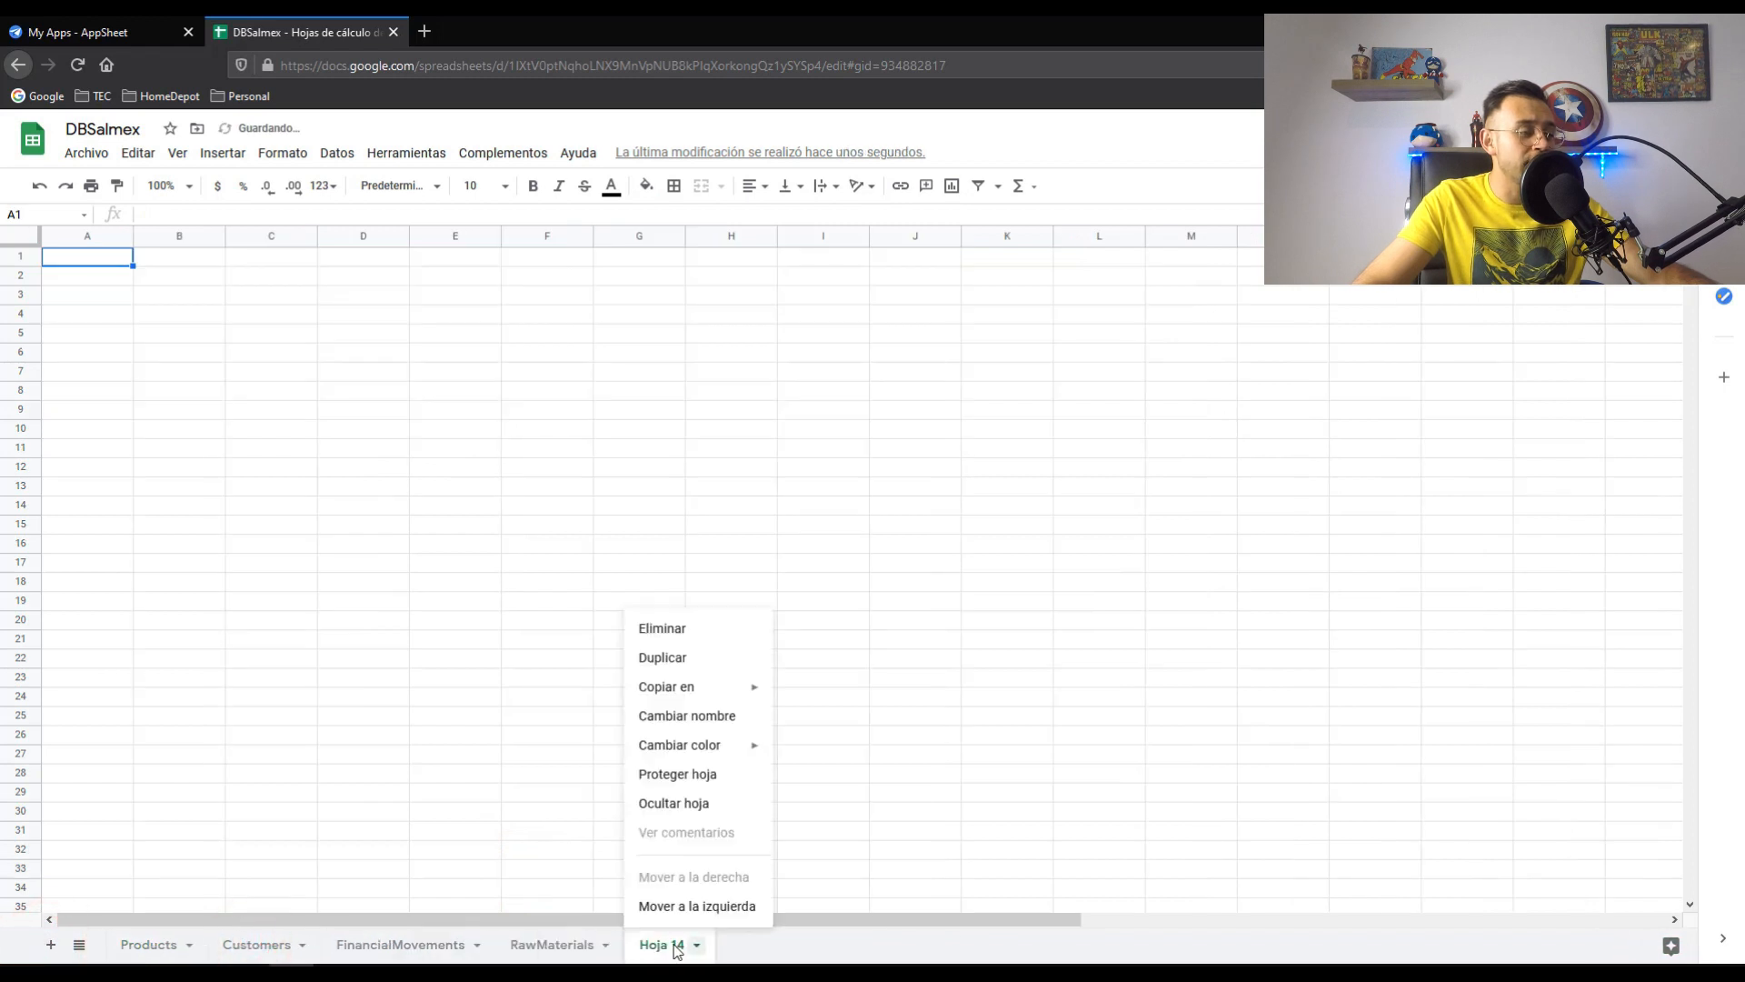
pyautogui.click(685, 717)
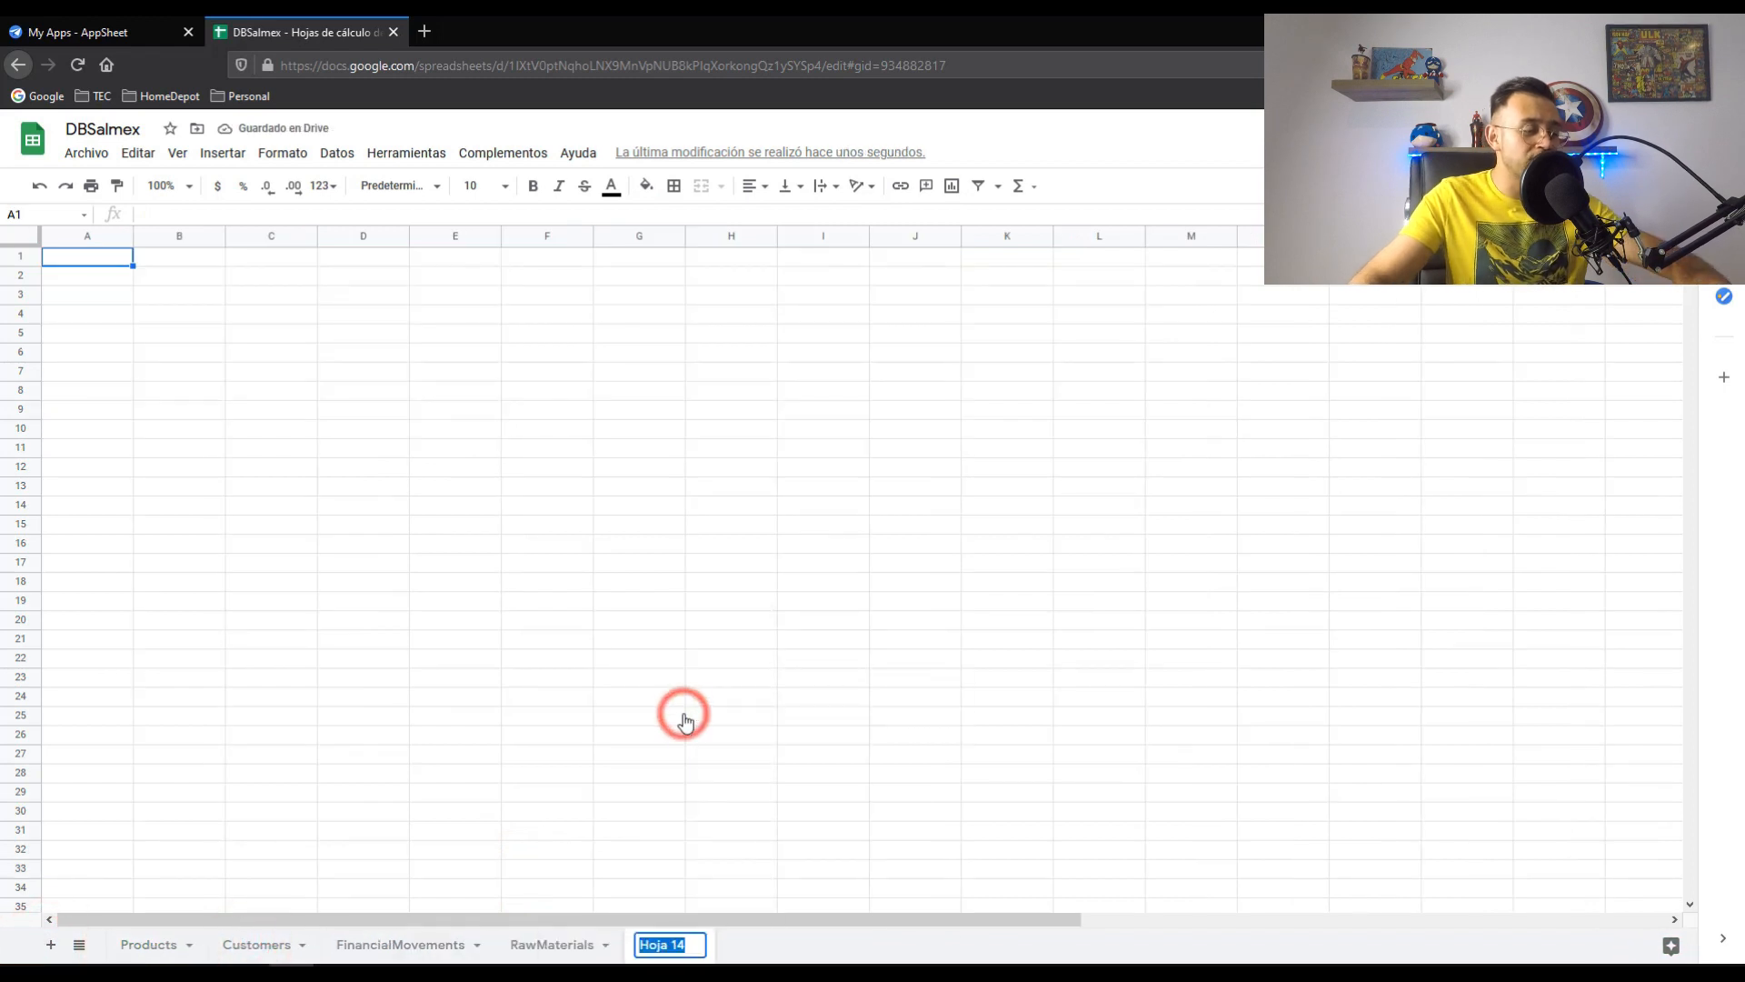
pyautogui.write('OrderHeader')
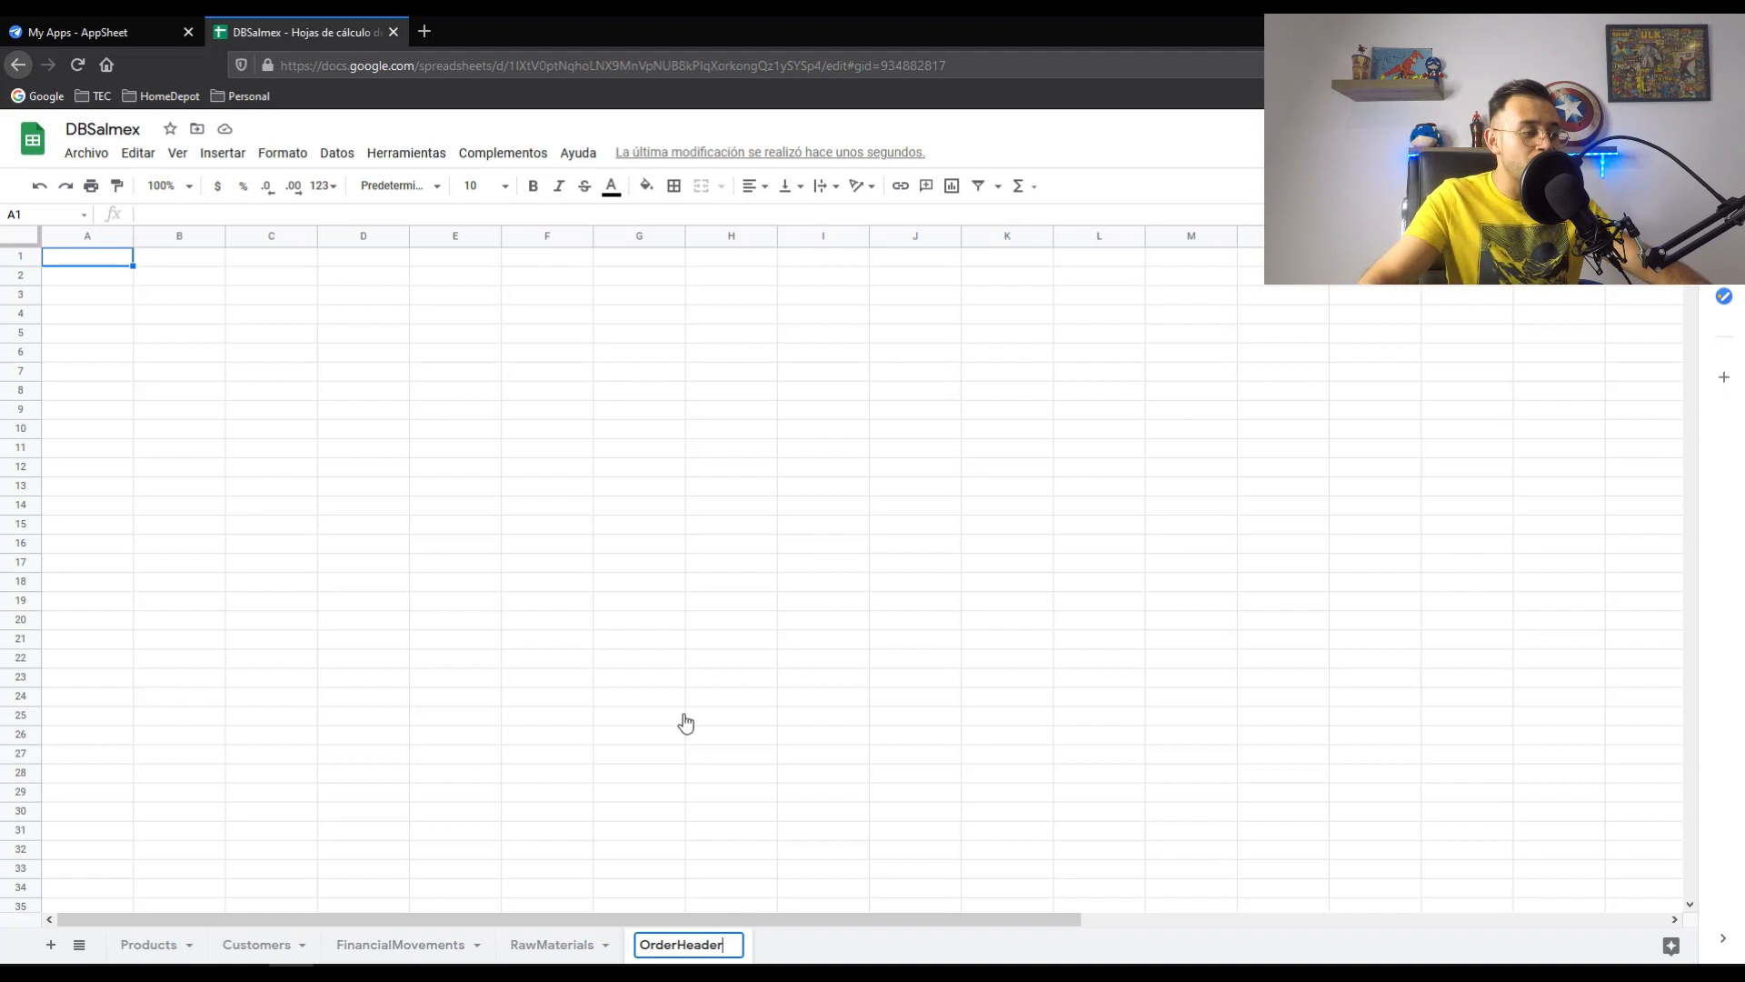
pyautogui.click(685, 722)
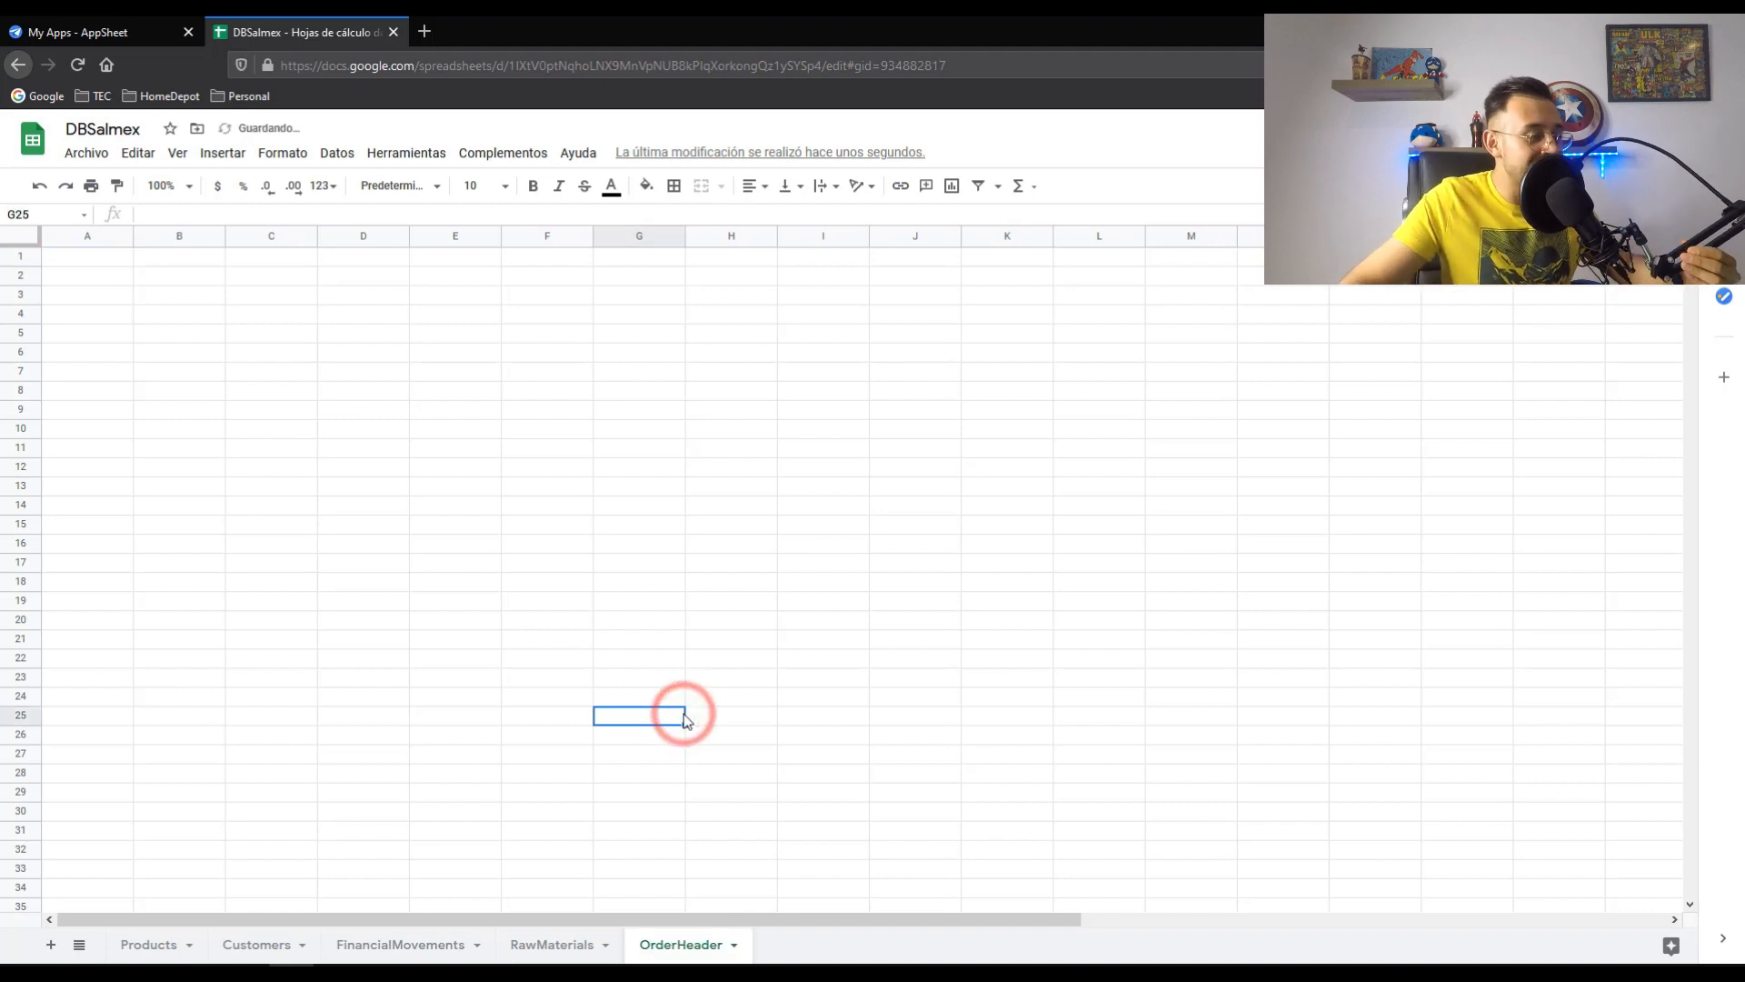
# - Add another blank sheet and rename it OrderDetails
pyautogui.click(50, 946)
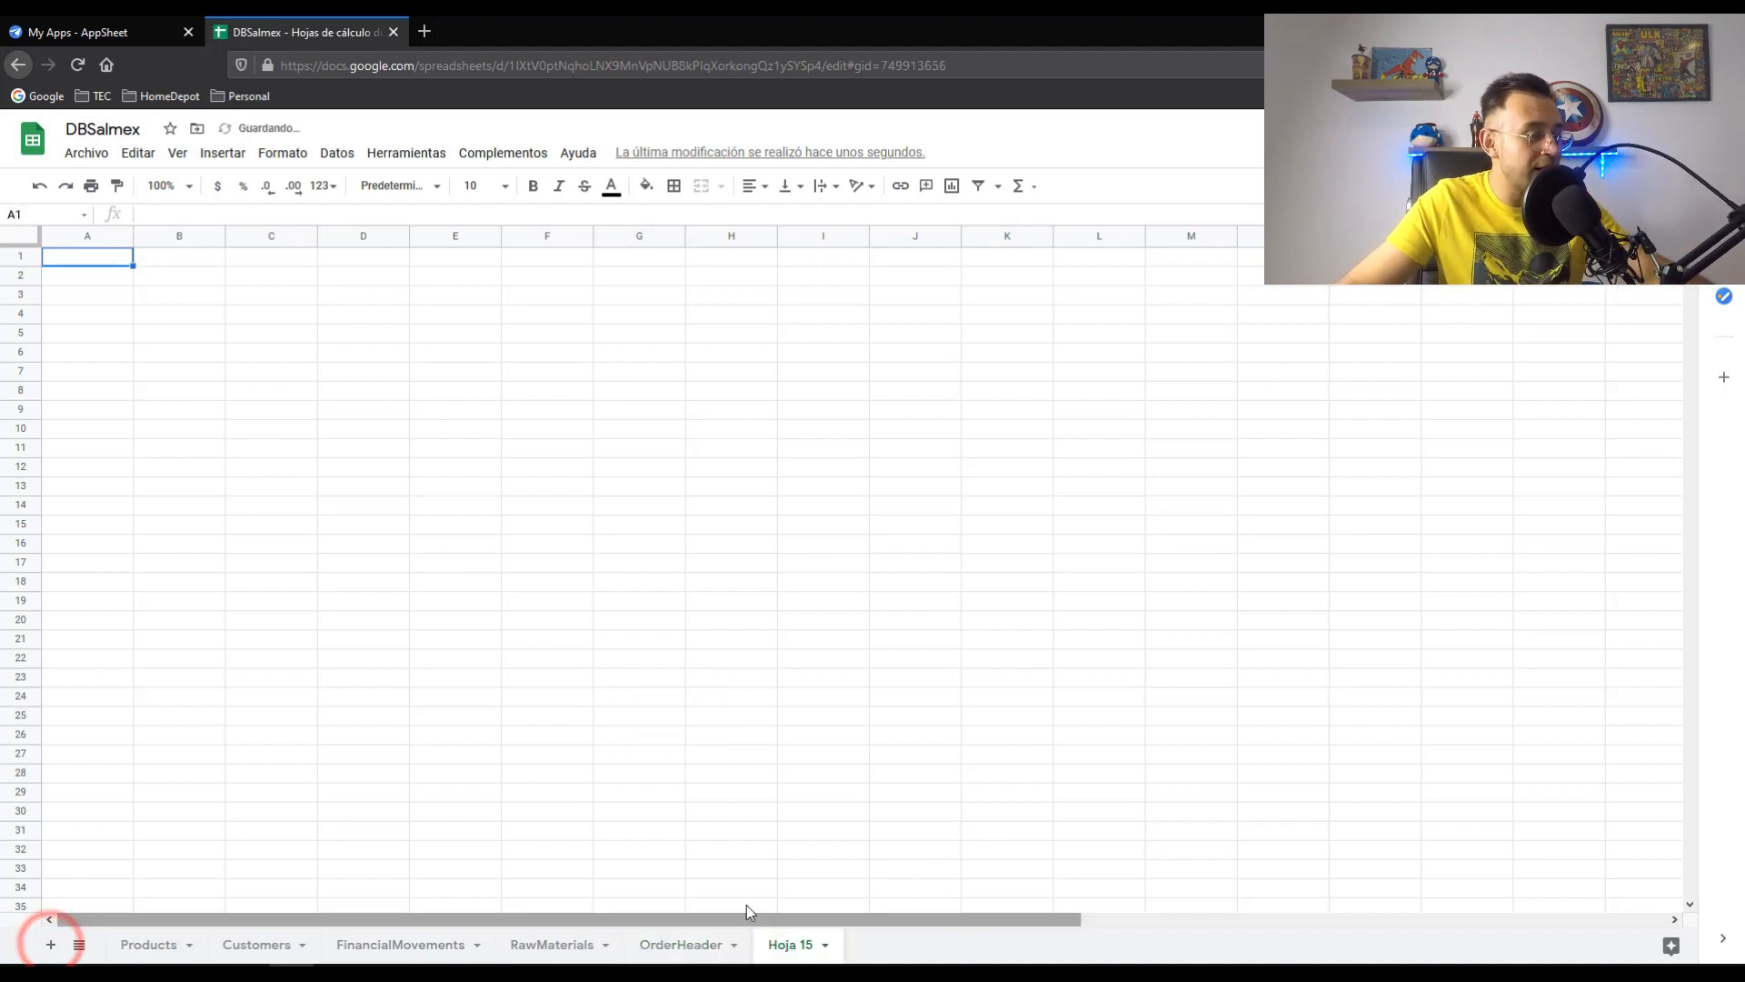
pyautogui.click(790, 948)
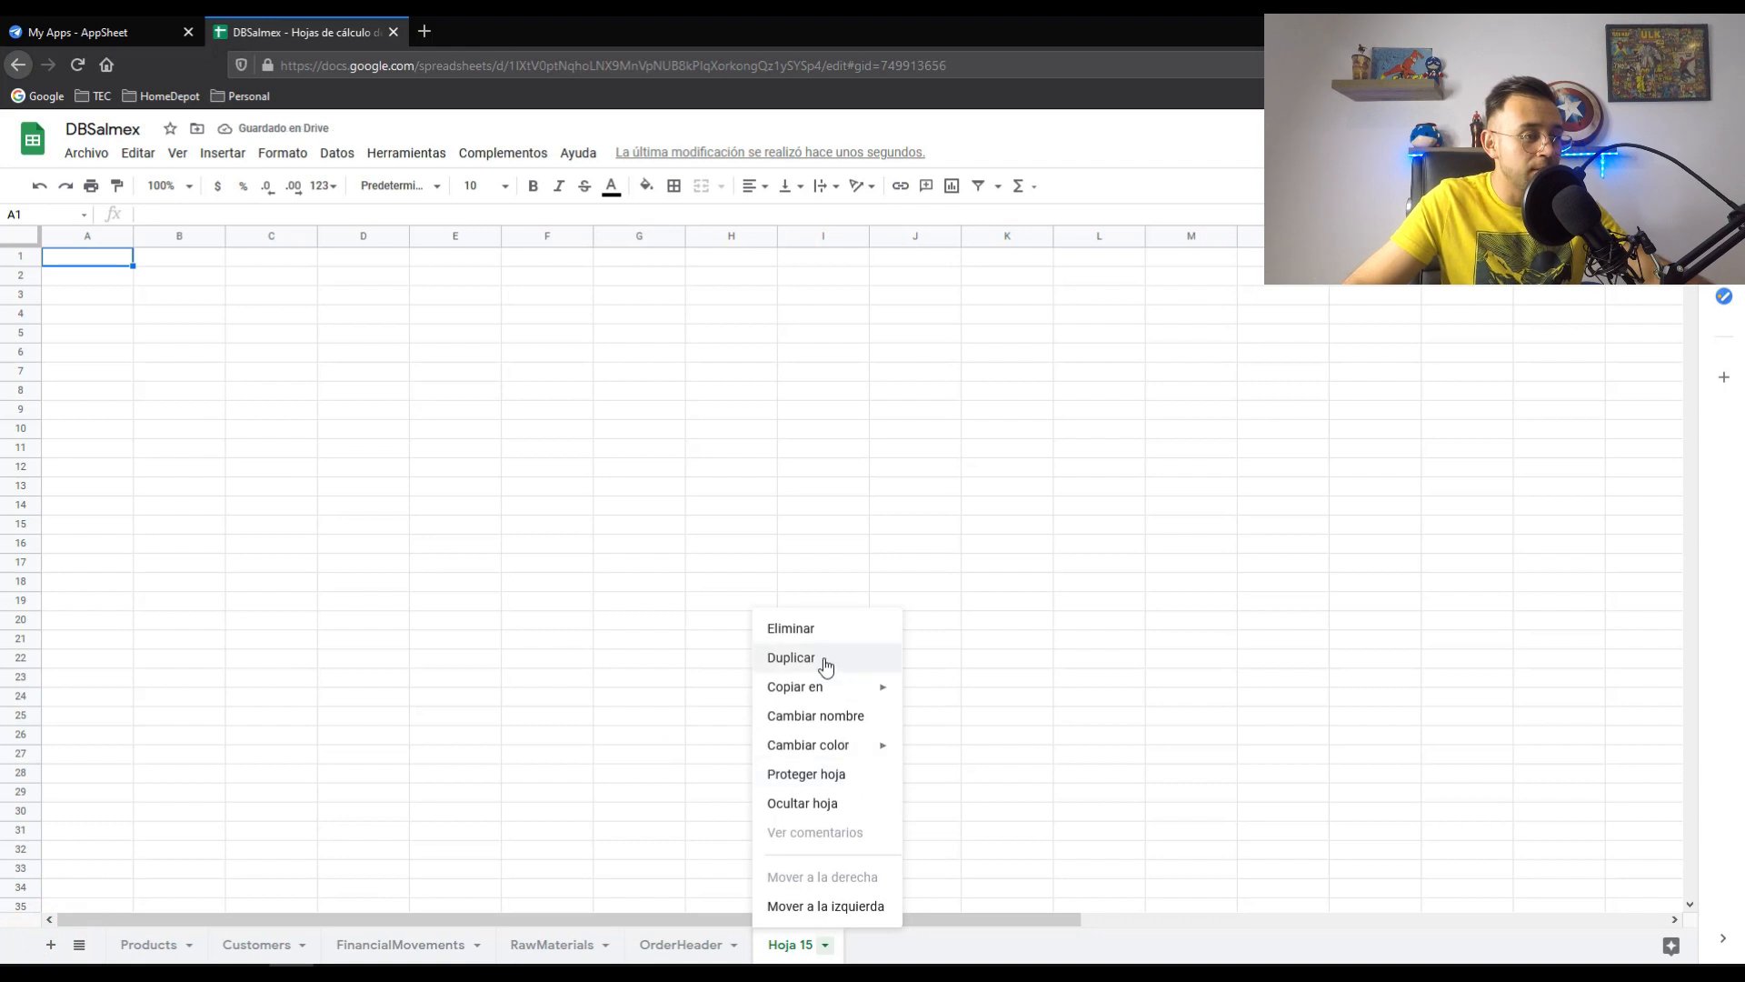
pyautogui.click(806, 716)
pyautogui.write('OrderDetails')
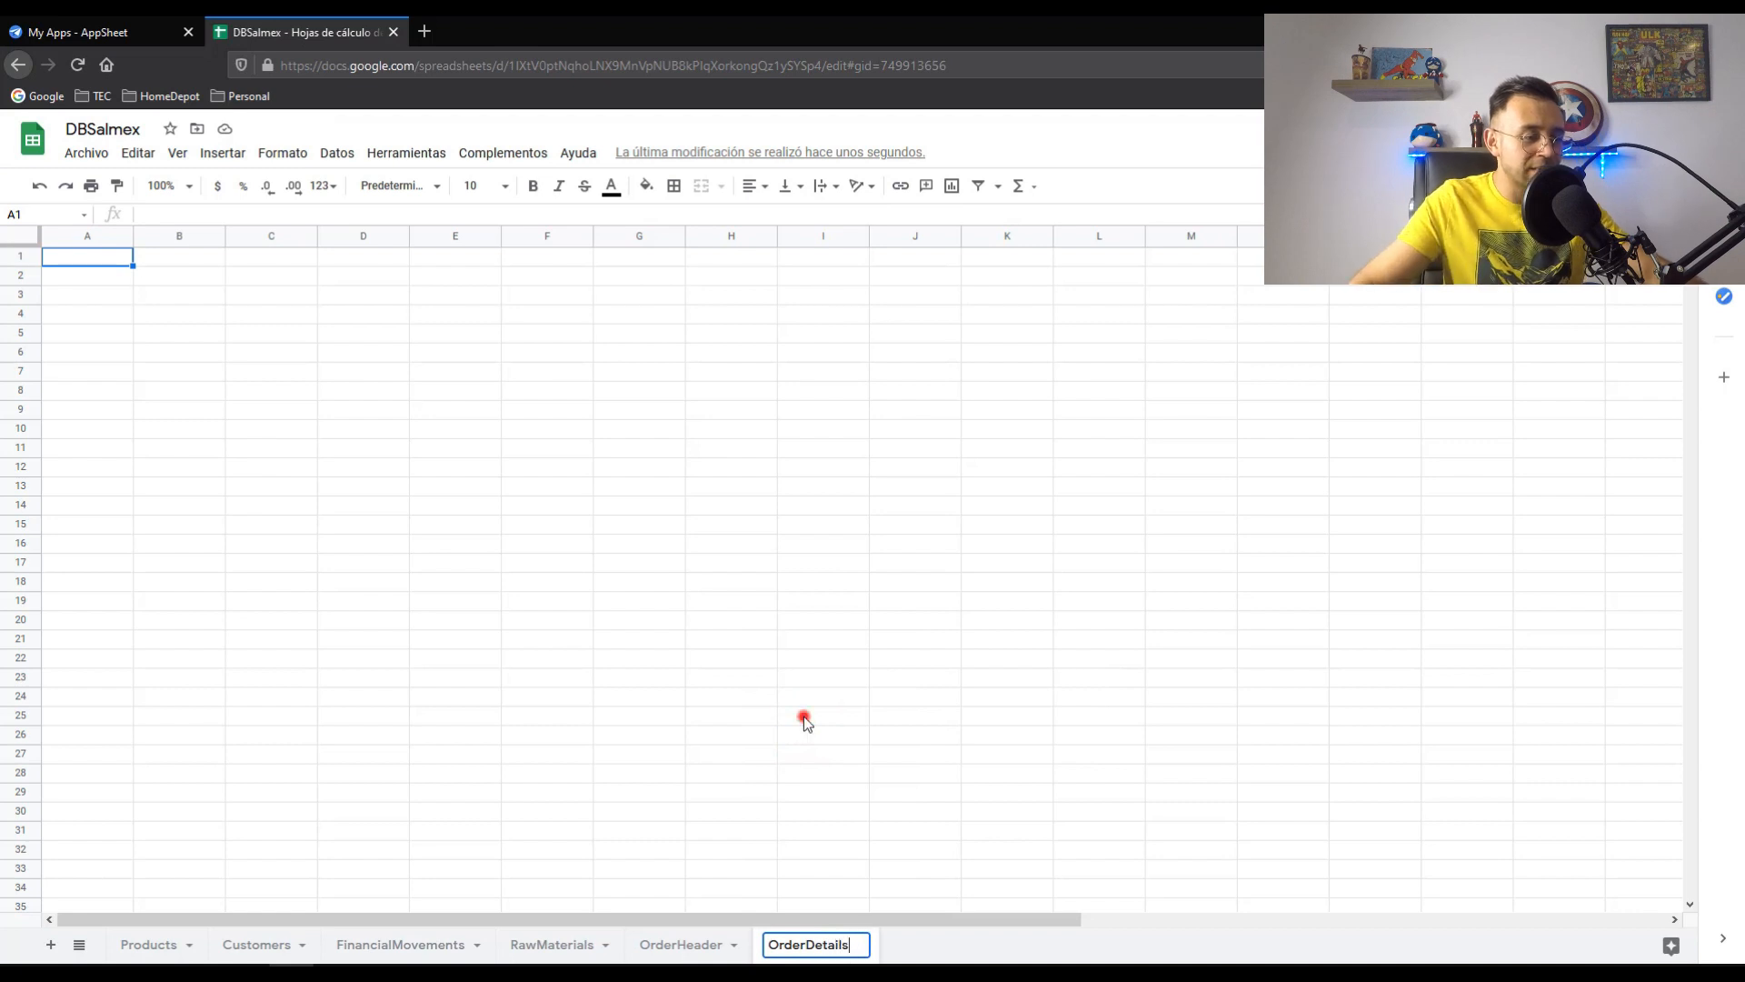
pyautogui.click(805, 718)
# - Check that the OrderHeader and OrderDetails sheets are both still empty
pyautogui.click(689, 946)
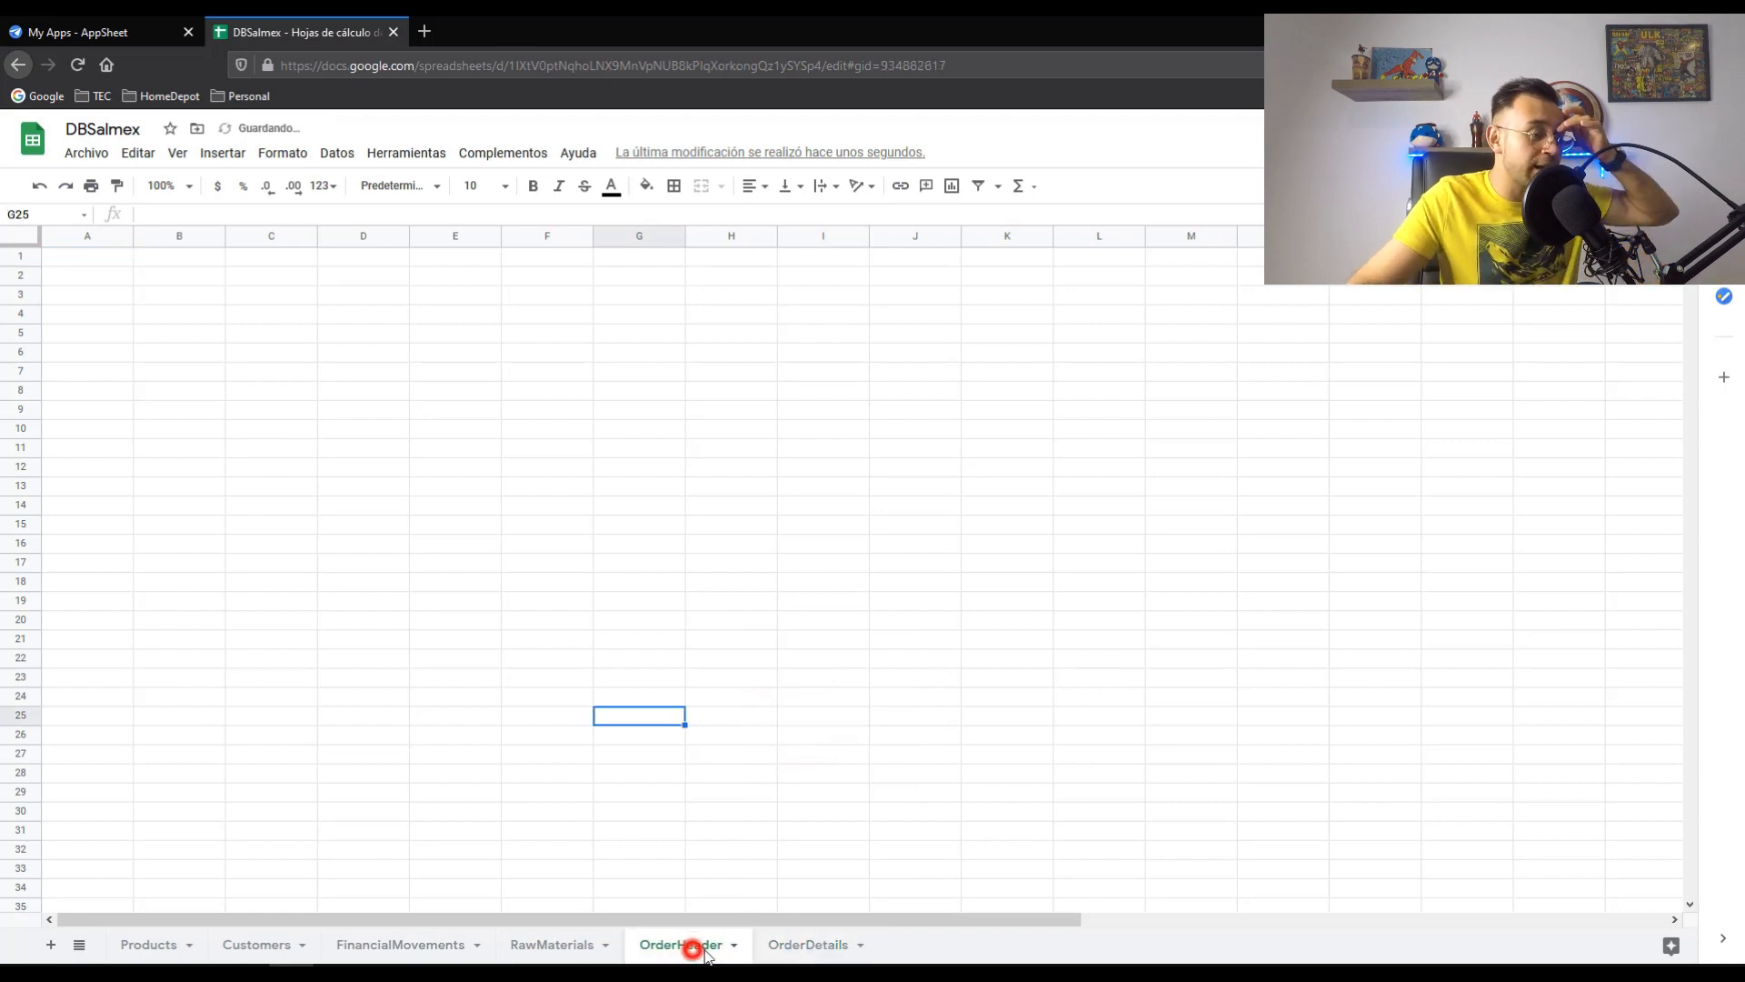
pyautogui.click(838, 947)
pyautogui.click(687, 945)
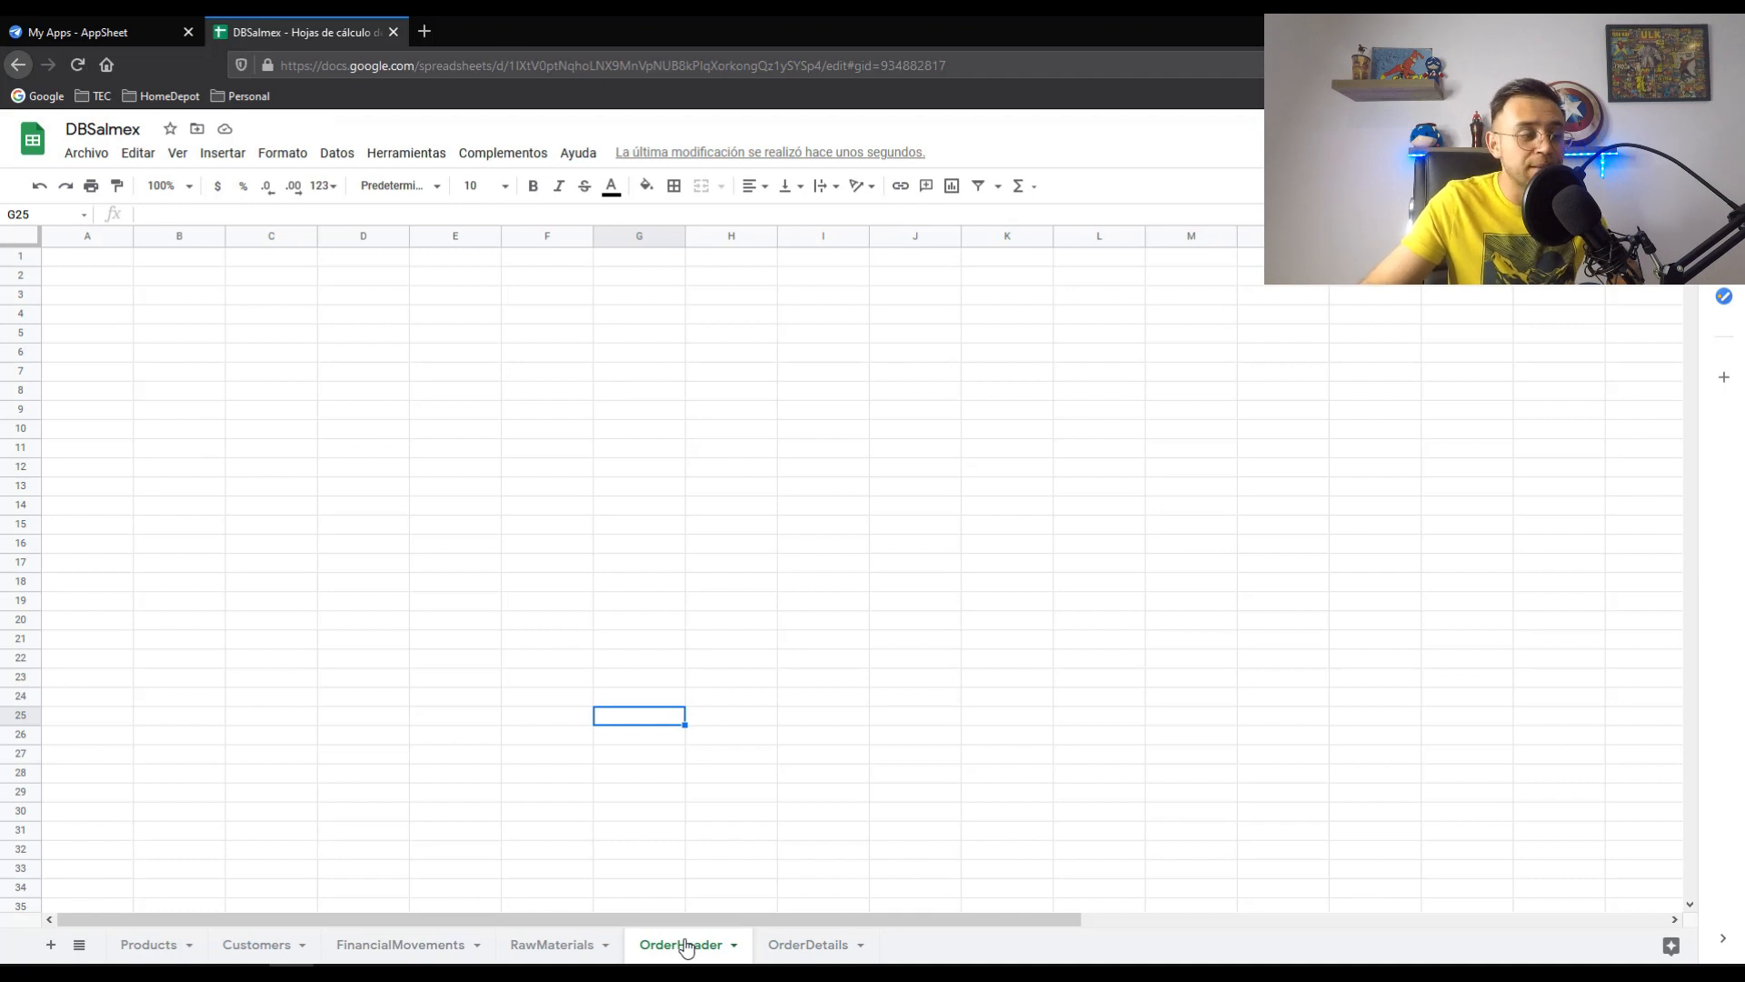
pyautogui.click(811, 946)
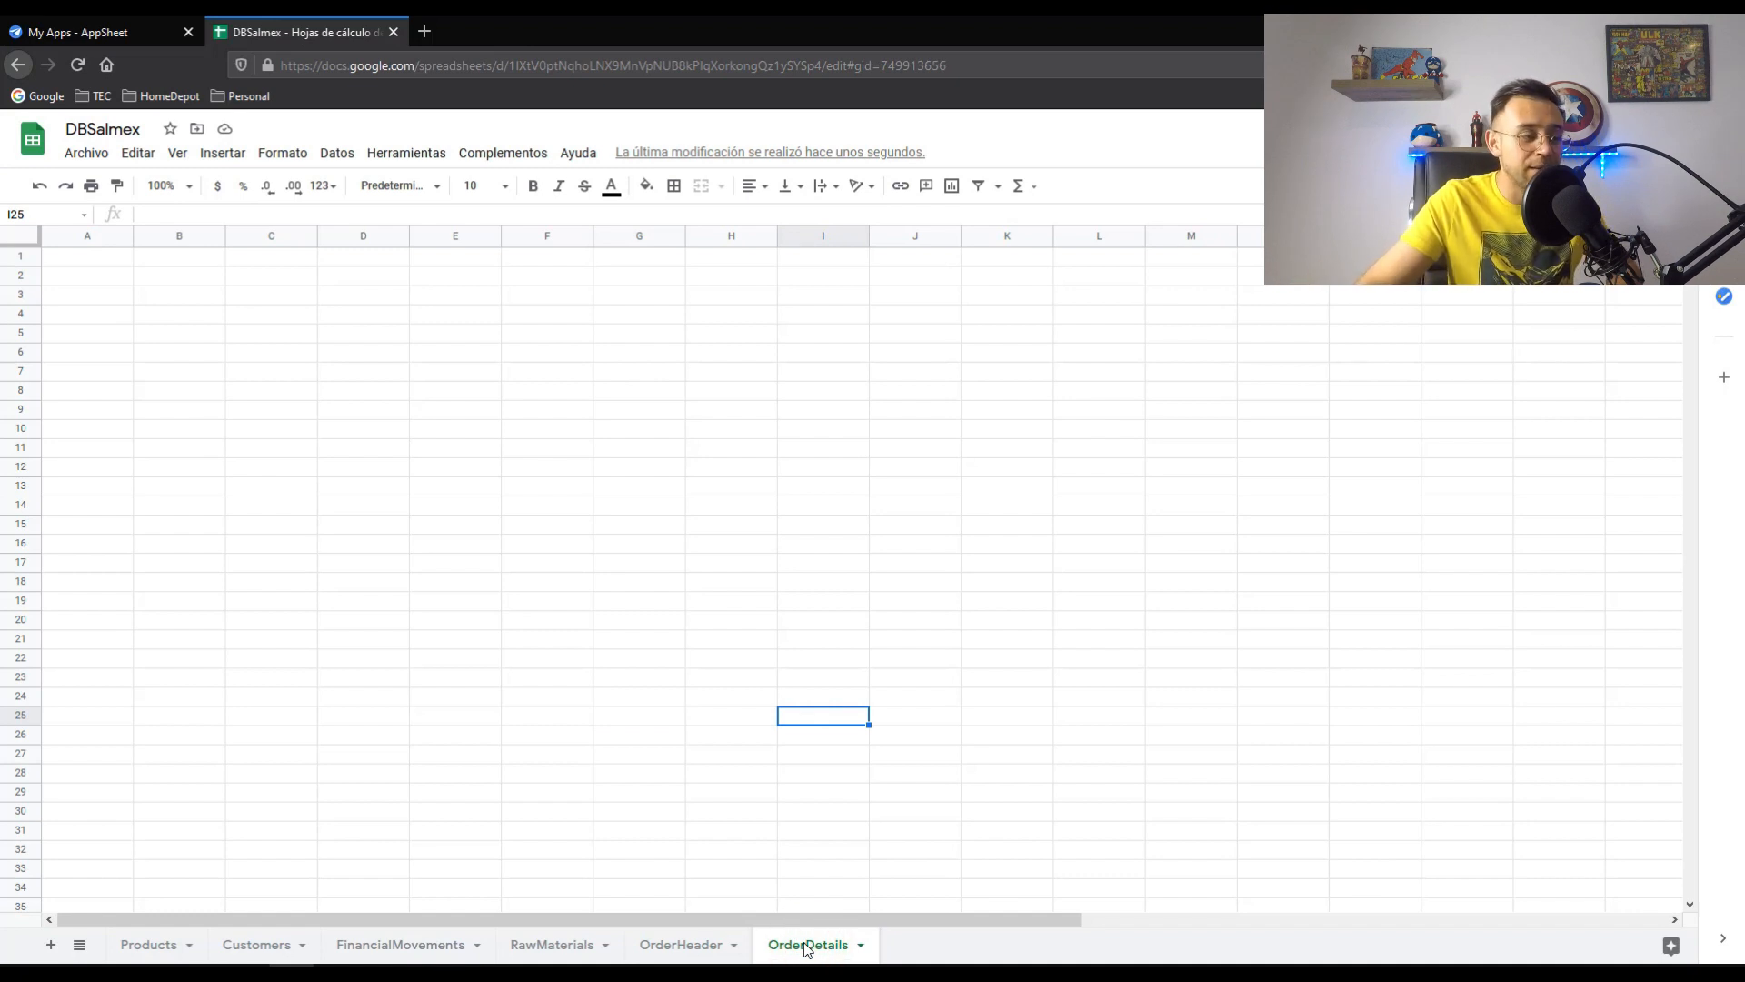
pyautogui.click(682, 948)
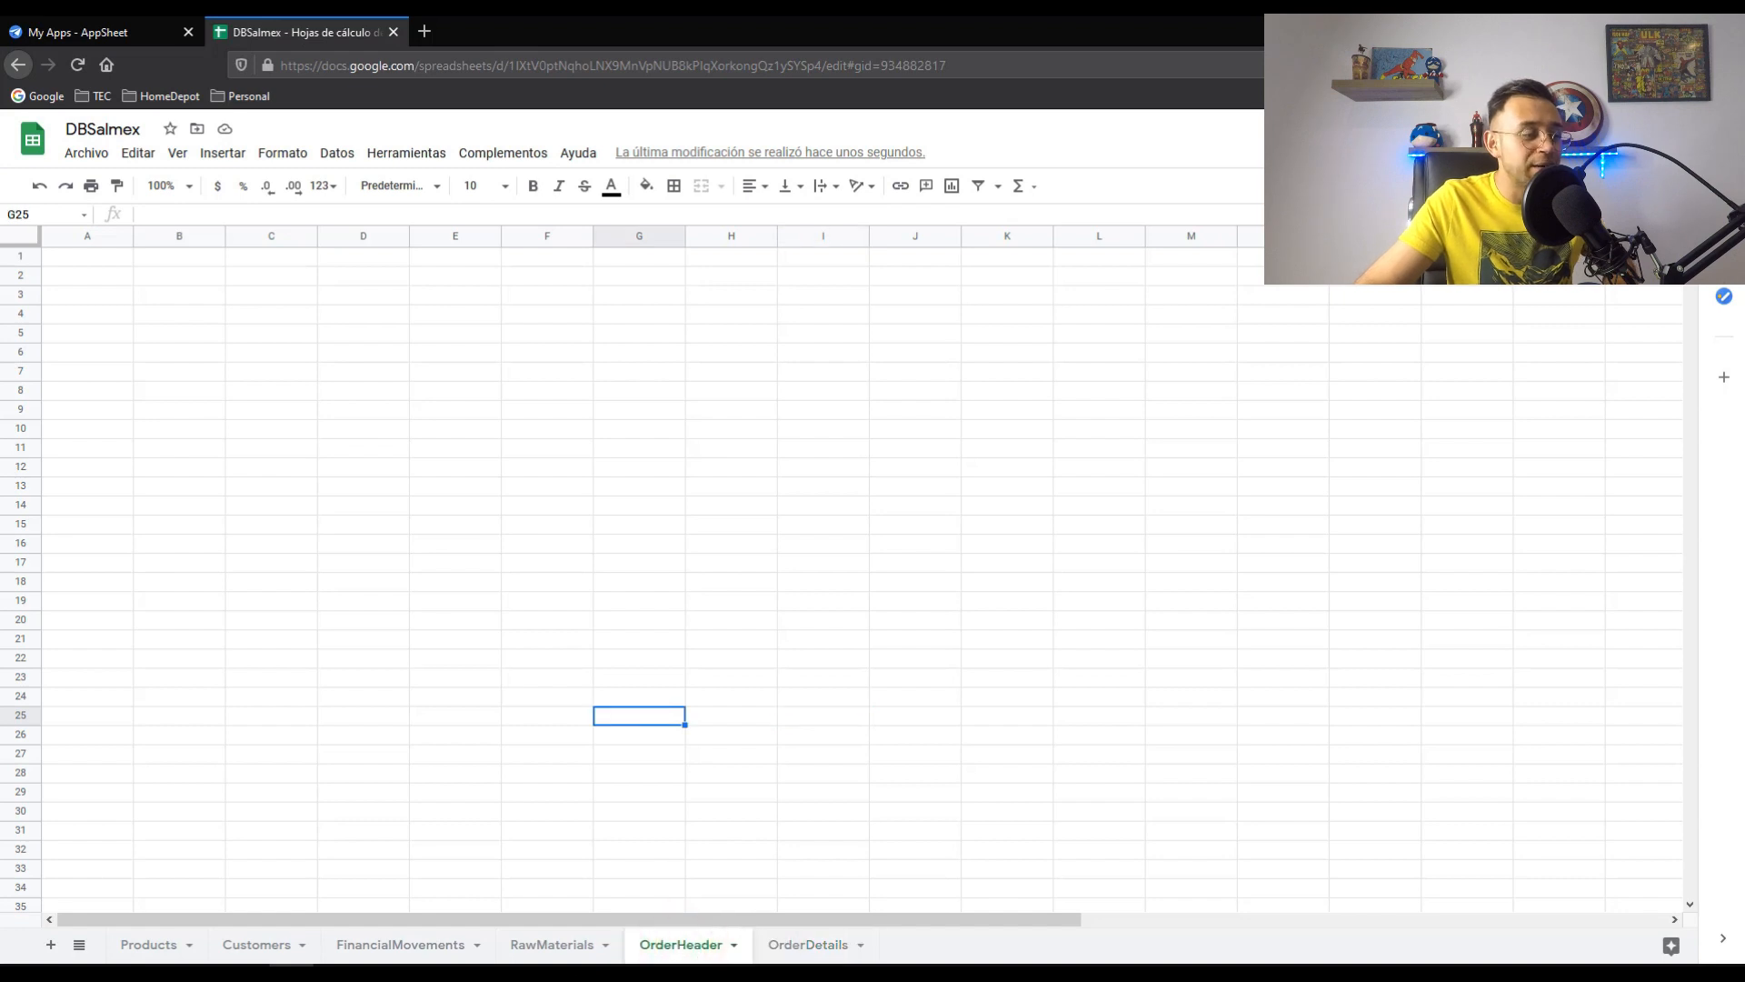
# - Copy the OrderHeader column headers from the Excel SALMEX workbook into OrderHeader A1
pyautogui.click(382, 973)
pyautogui.moveTo(412, 499); pyautogui.dragTo(853, 499)
pyautogui.hotkey('ctrl', 'c')
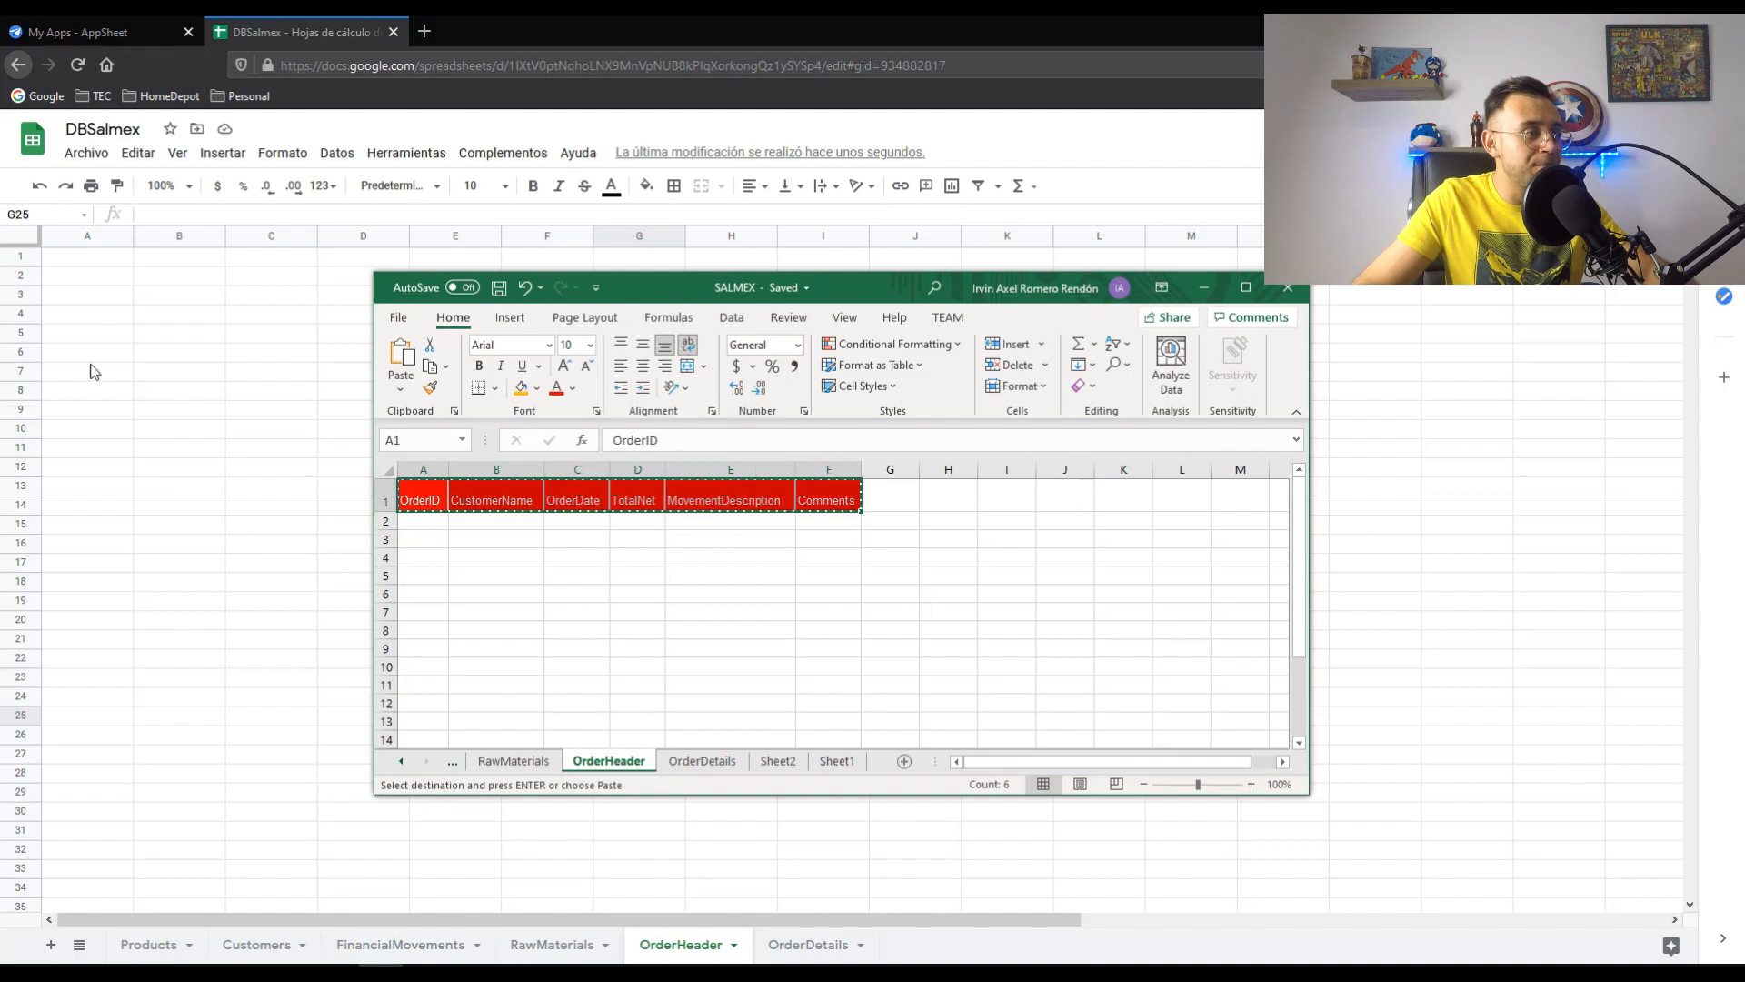
pyautogui.click(109, 312)
pyautogui.click(86, 260)
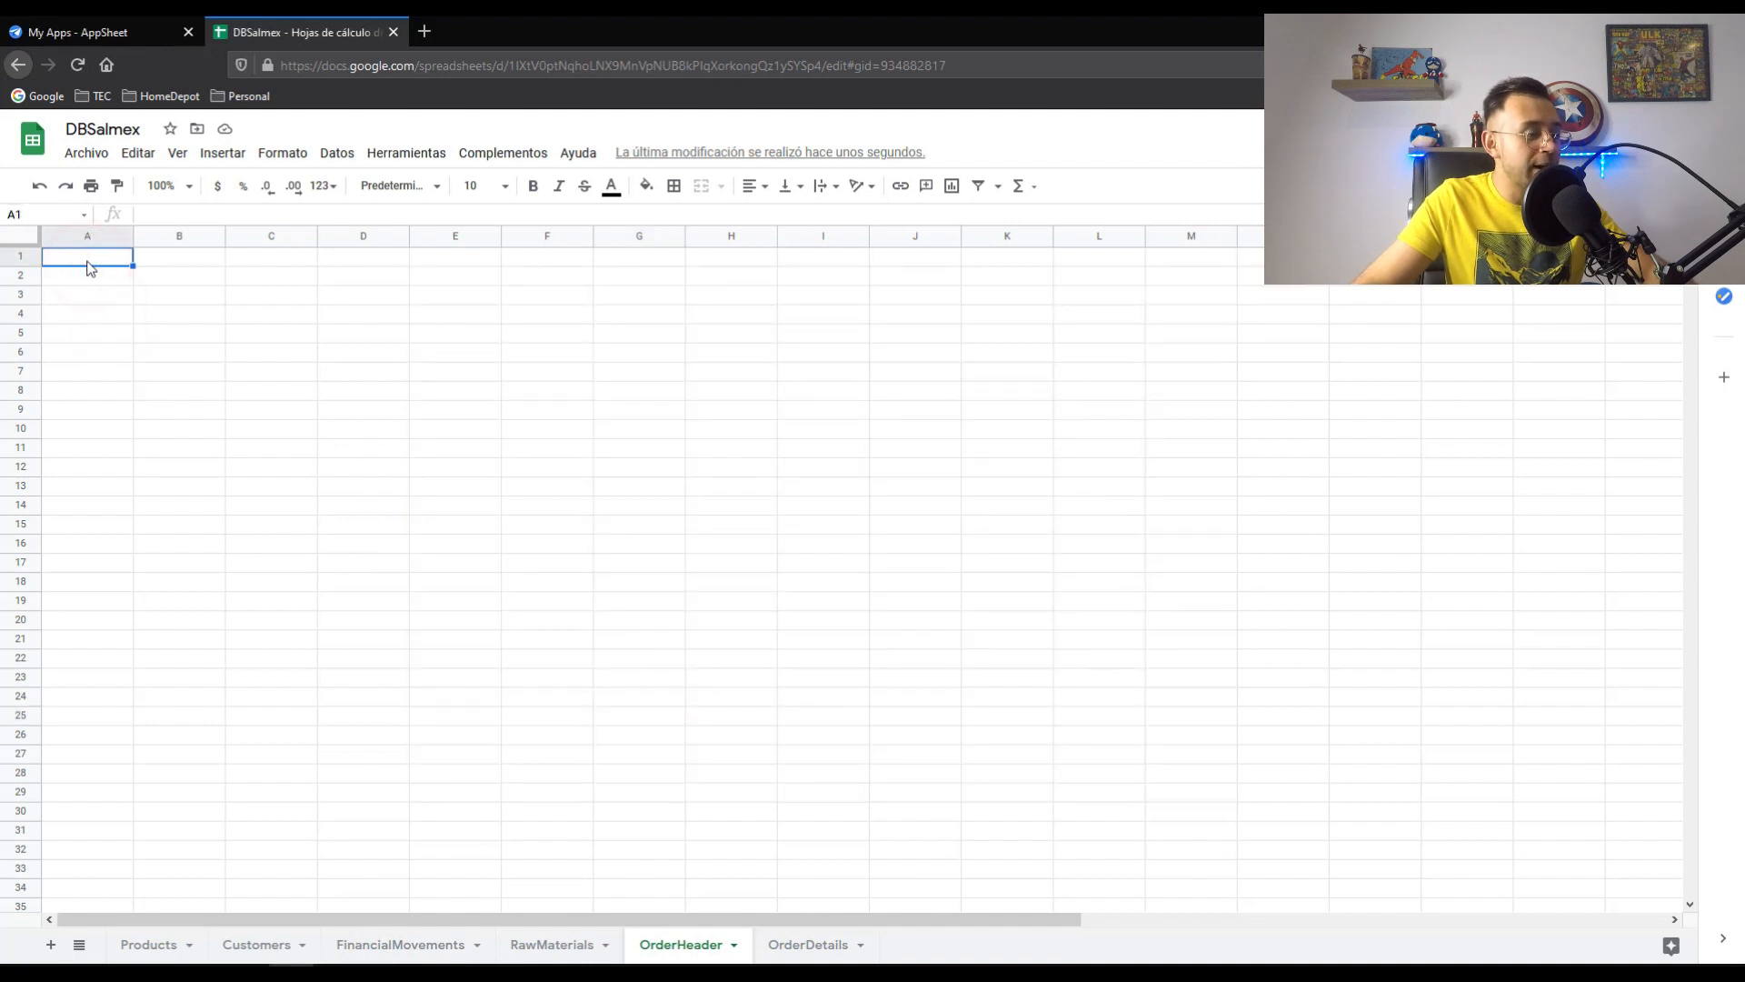
pyautogui.hotkey('ctrl', 'v')
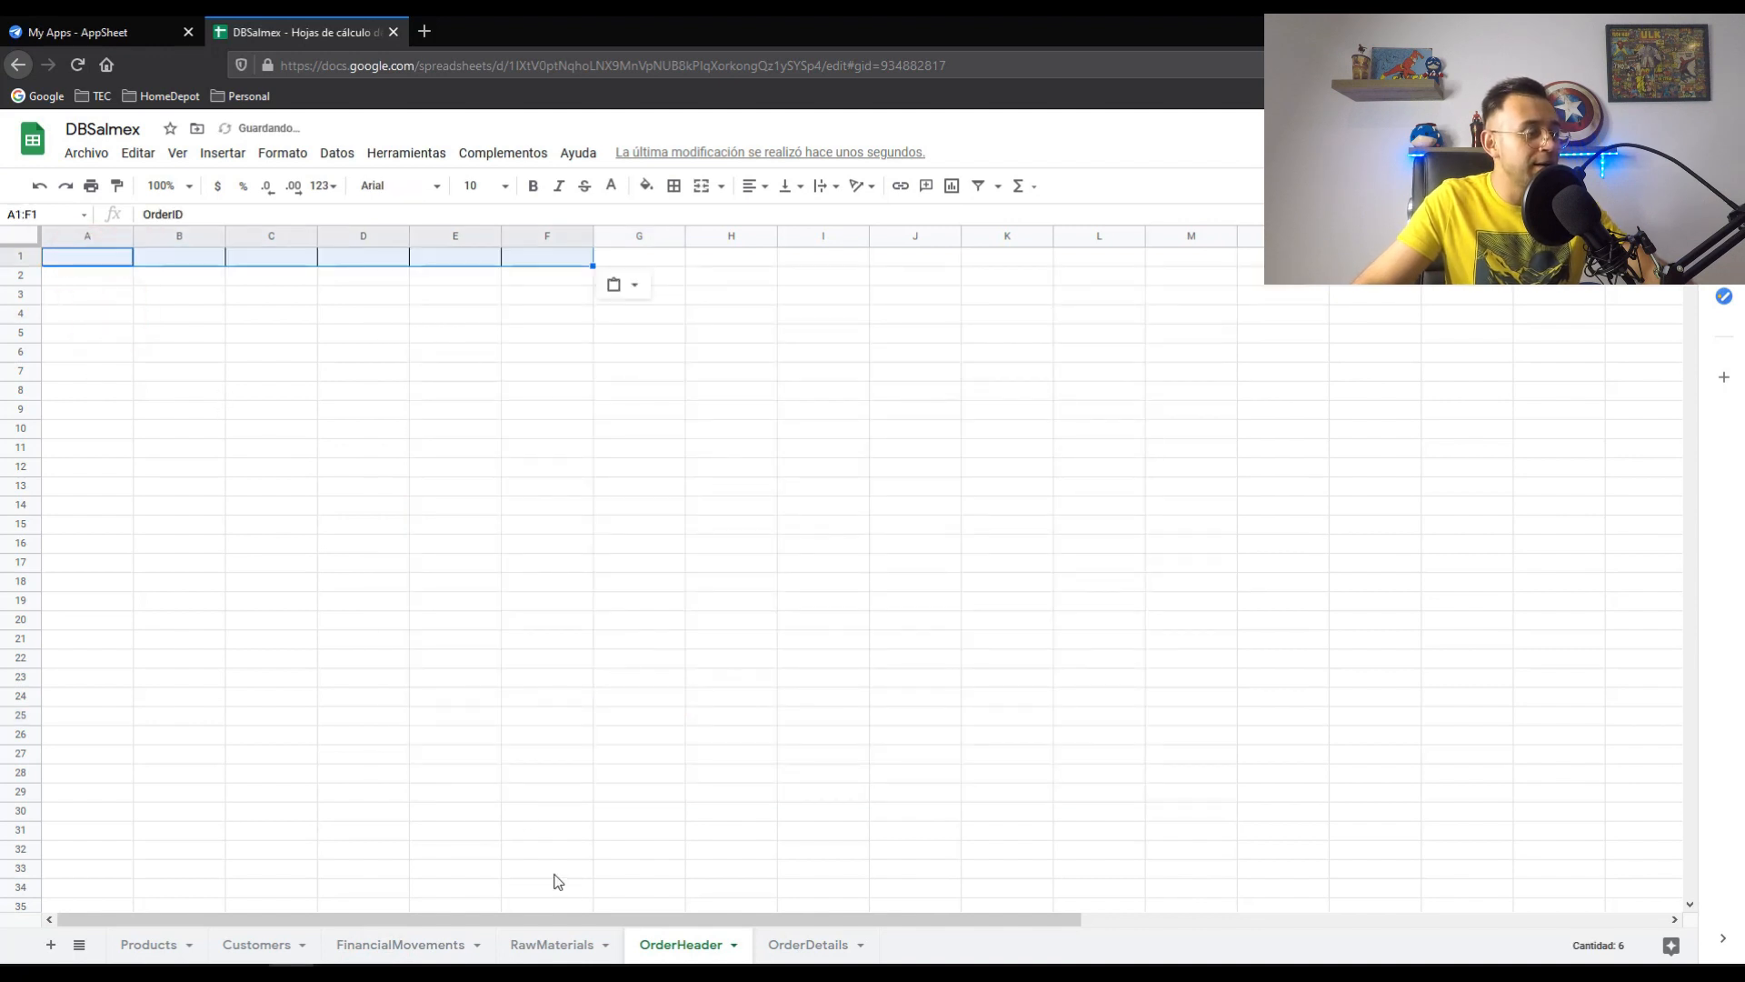
# - Paint the red RawMaterials header style onto OrderHeader A1:F1
pyautogui.click(563, 945)
pyautogui.moveTo(87, 257); pyautogui.dragTo(205, 257)
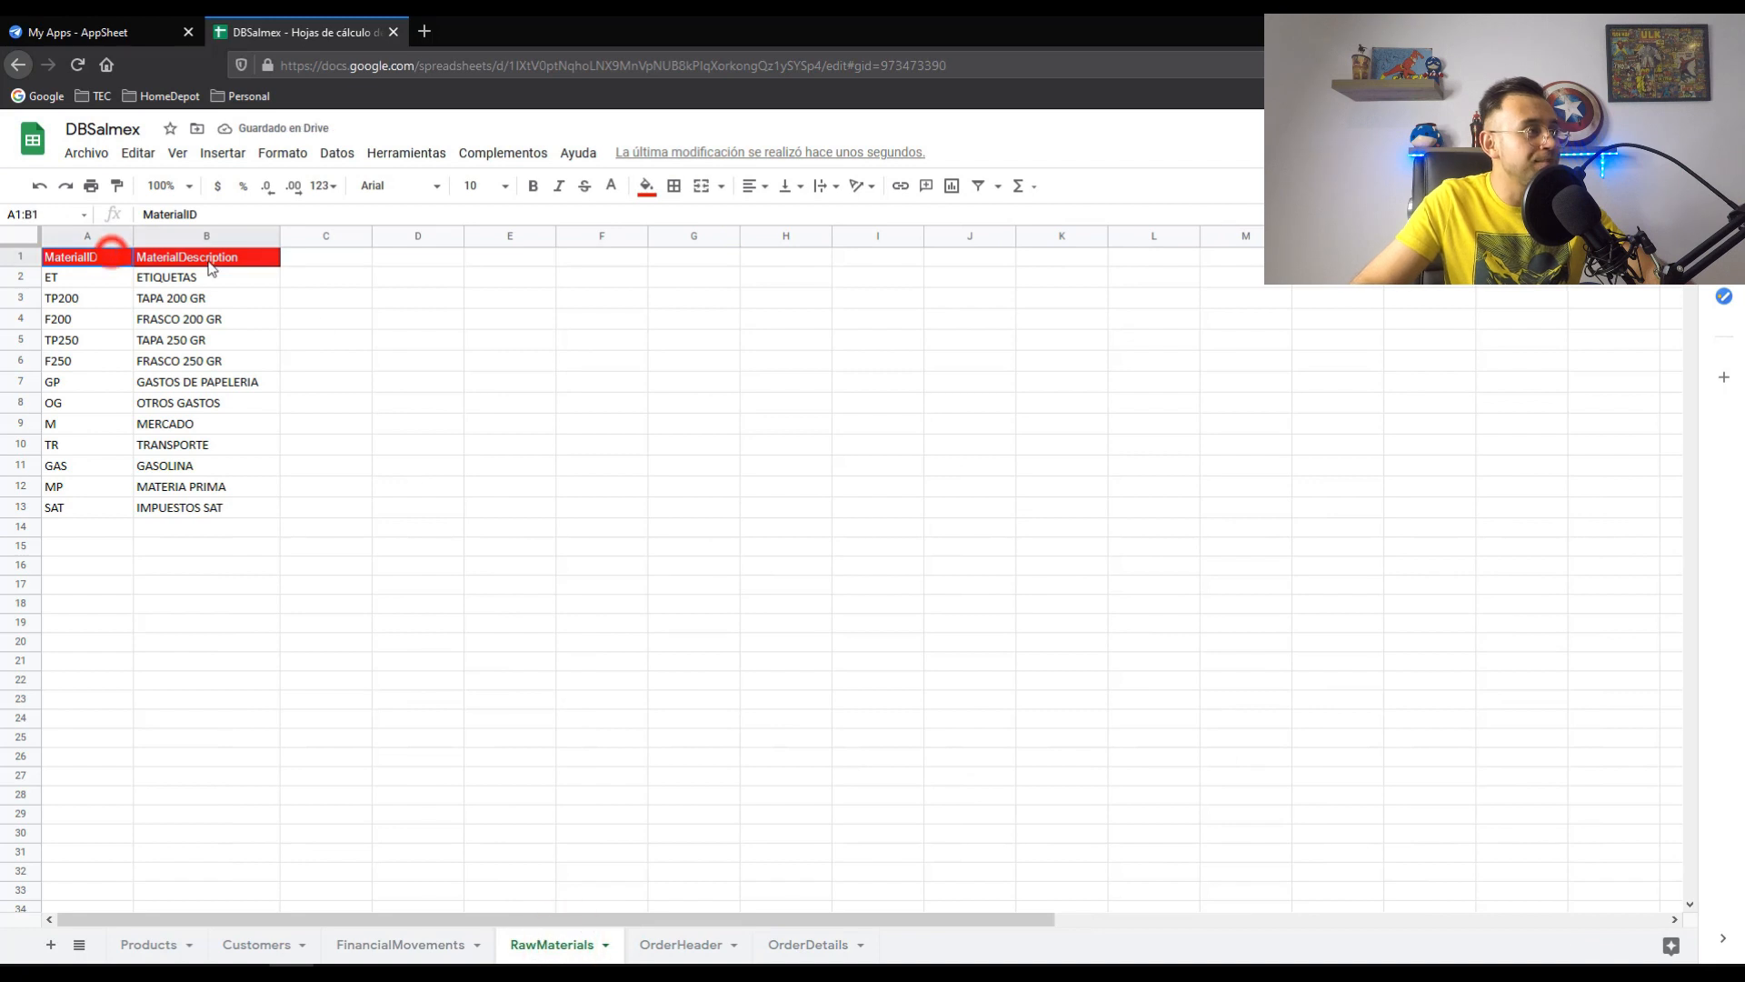
pyautogui.click(117, 185)
pyautogui.click(670, 944)
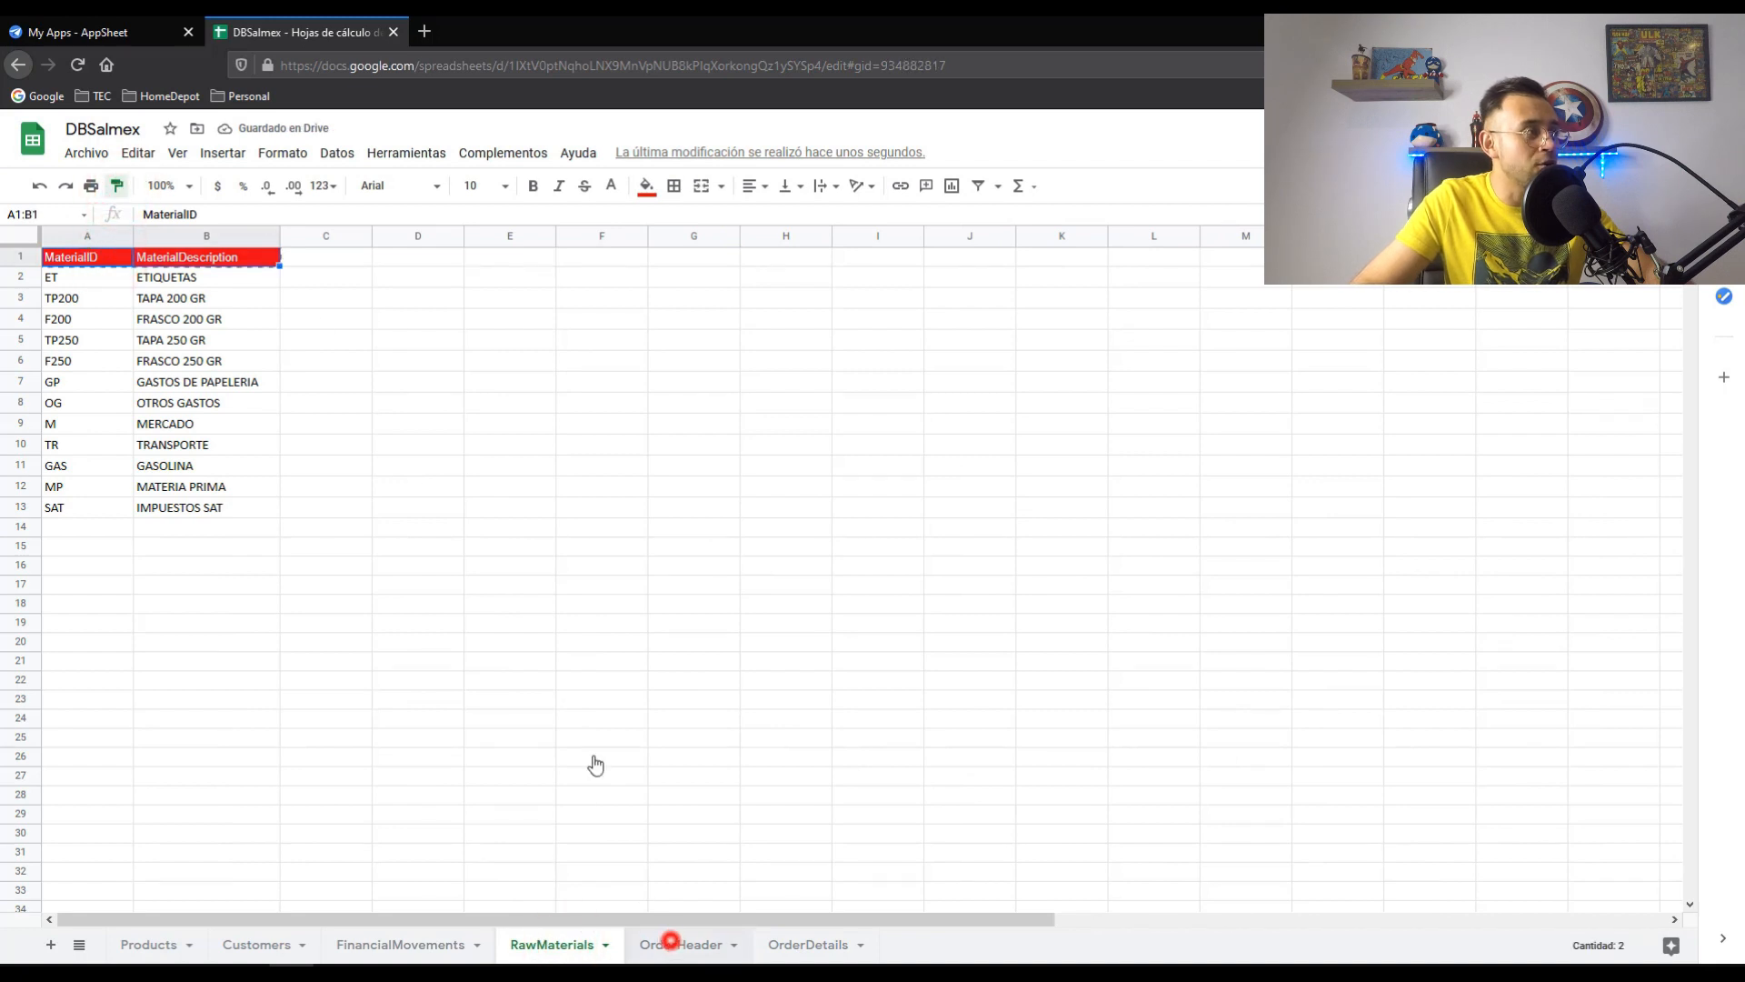
pyautogui.moveTo(117, 265)
pyautogui.mouseDown()
pyautogui.moveTo(550, 260)
pyautogui.moveTo(542, 233)
pyautogui.mouseUp()
pyautogui.click(541, 338)
# - Copy the OrderDetails column headers from Excel into OrderDetails A1
pyautogui.hotkey('alt', 'Tab')
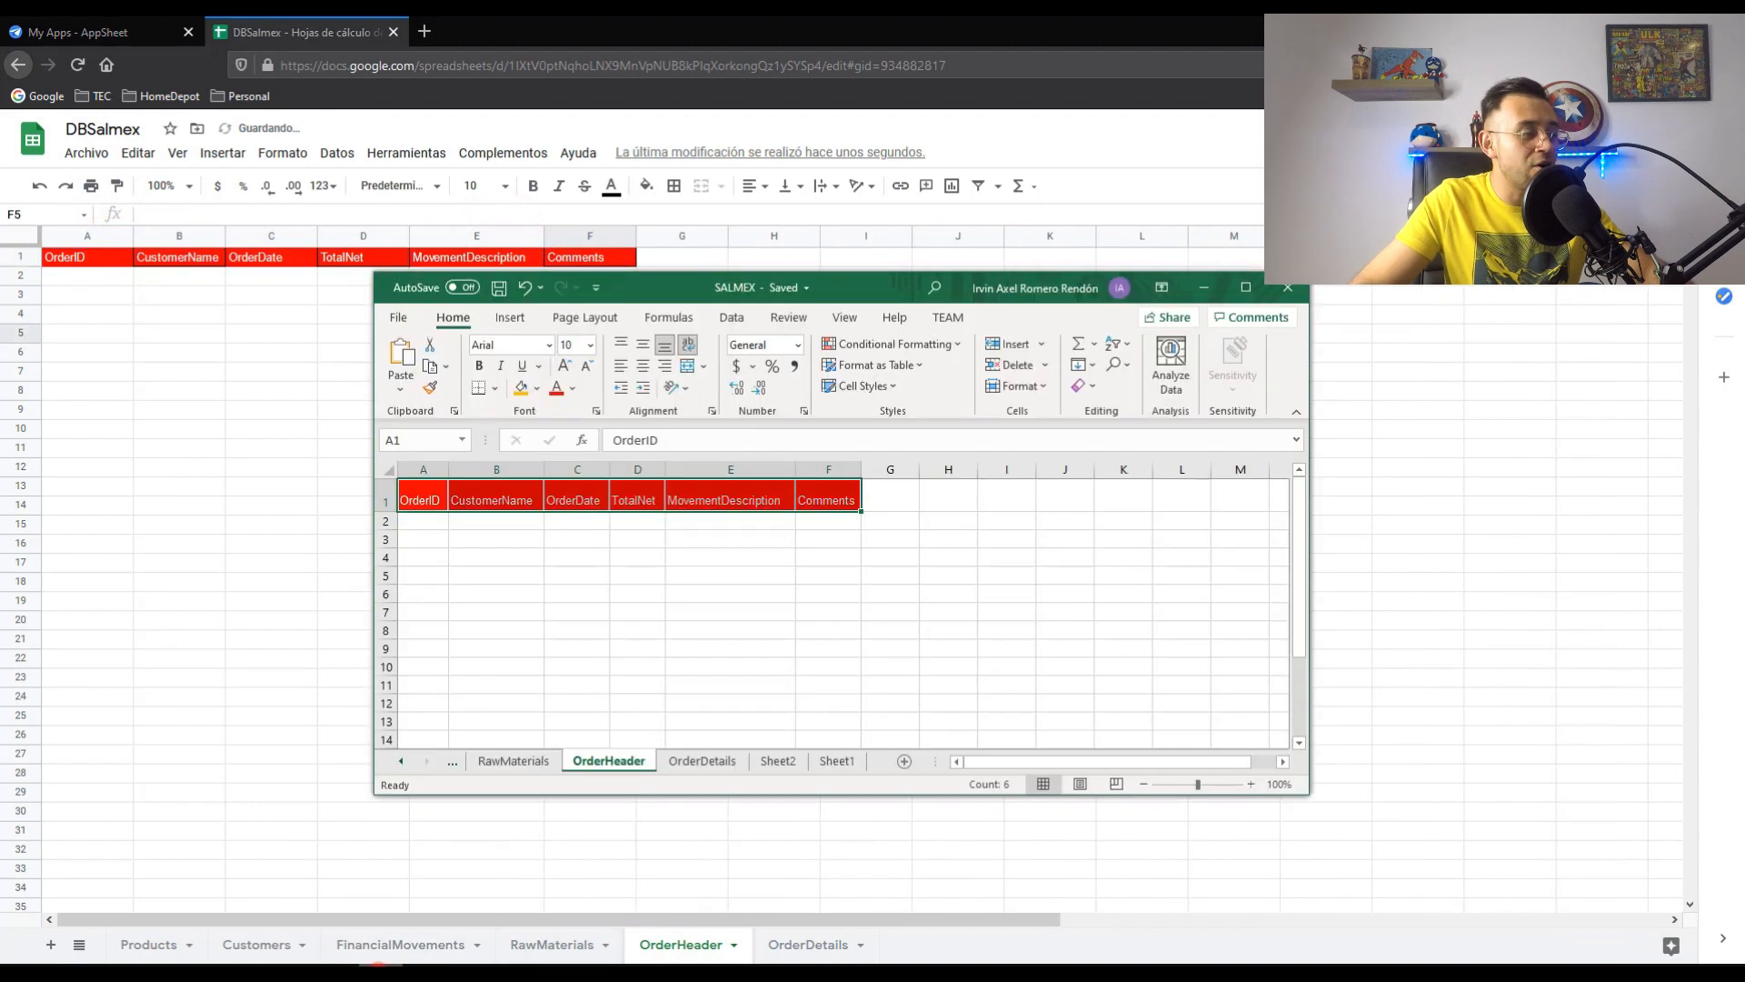
pyautogui.click(689, 763)
pyautogui.moveTo(441, 487); pyautogui.dragTo(716, 484)
pyautogui.hotkey('ctrl', 'c')
pyautogui.click(1203, 287)
pyautogui.click(807, 944)
pyautogui.click(94, 257)
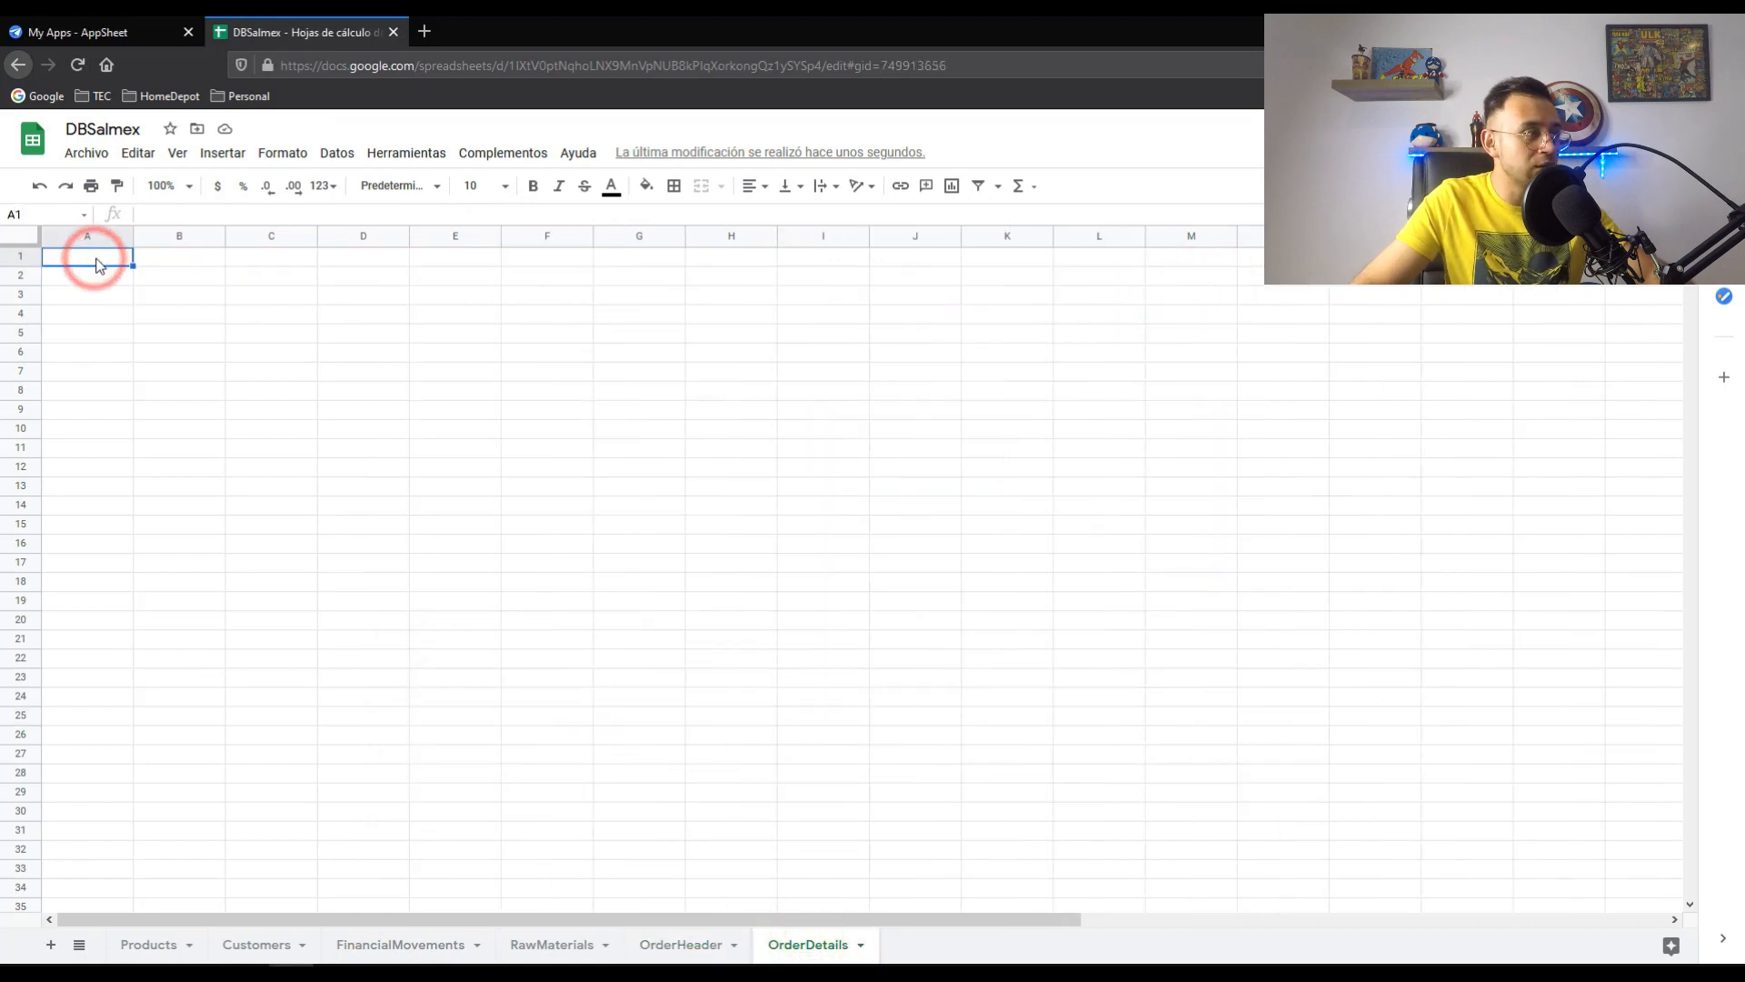
pyautogui.hotkey('ctrl', 'v')
# - Paint the red header style onto OrderDetails A1:F1
pyautogui.click(689, 946)
pyautogui.click(421, 257)
pyautogui.click(111, 186)
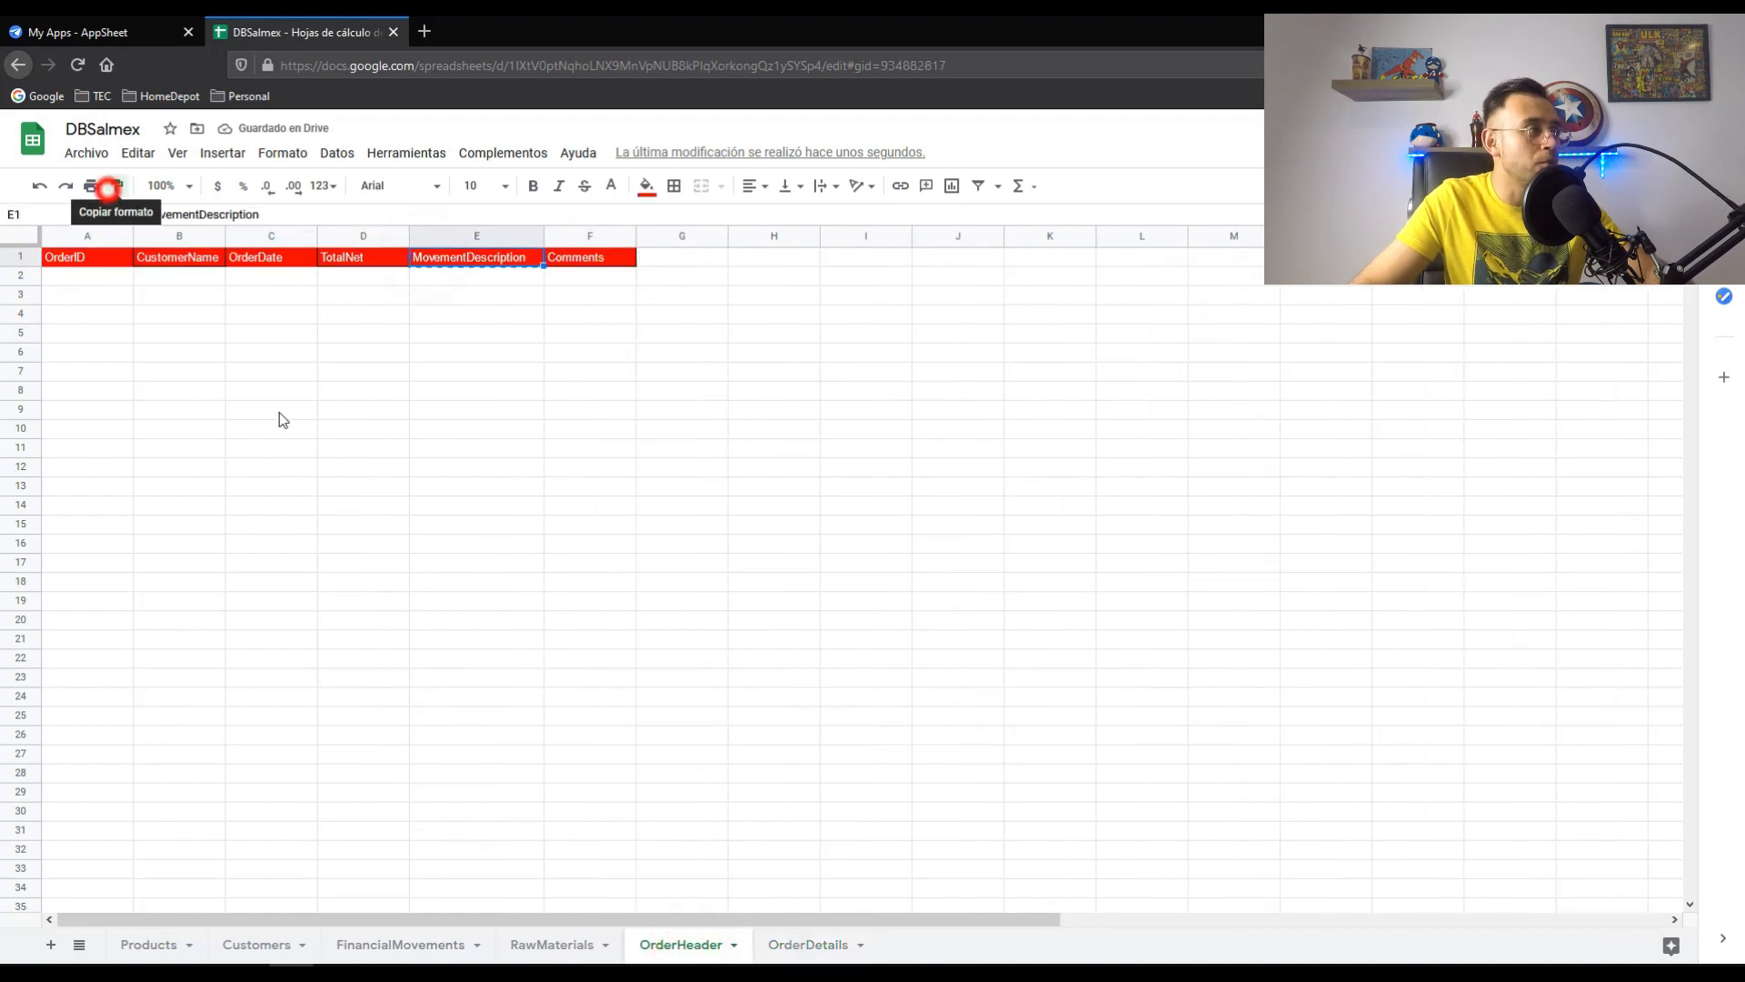
pyautogui.click(774, 944)
pyautogui.moveTo(105, 258); pyautogui.dragTo(550, 259)
pyautogui.click(539, 350)
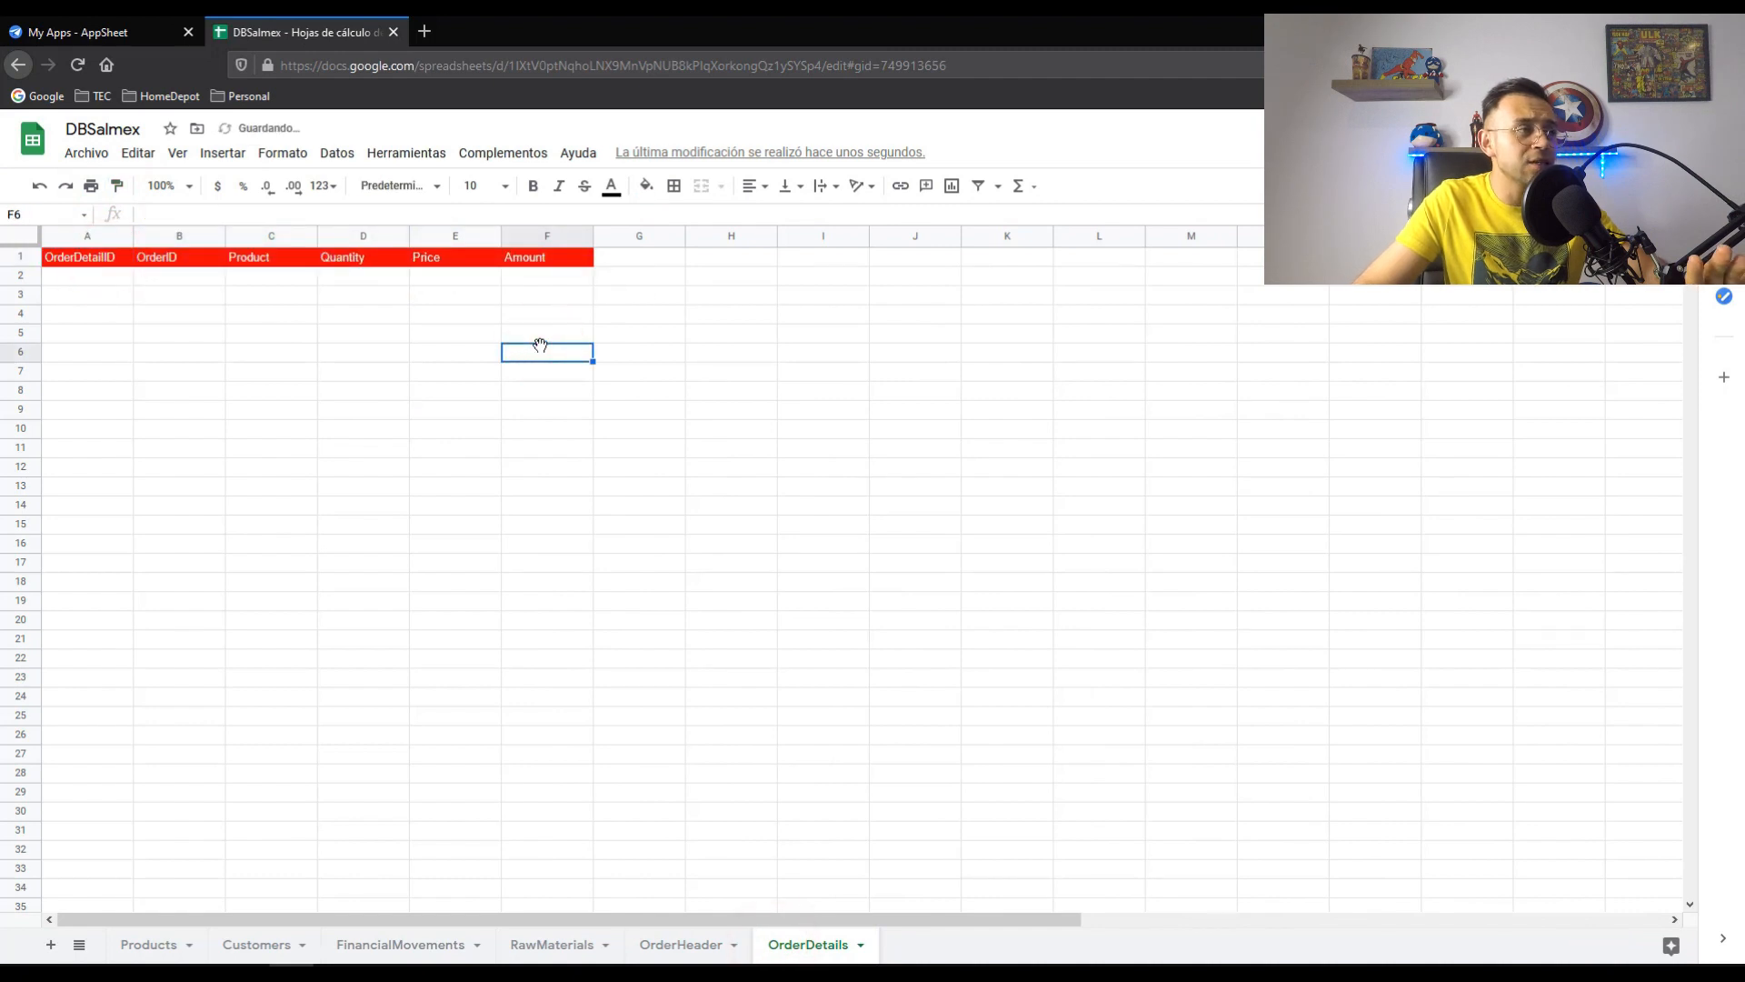
# - Check the CustomerName and Comments headers, then go to the AppSheet My Apps page
pyautogui.click(711, 950)
pyautogui.click(818, 945)
pyautogui.click(696, 948)
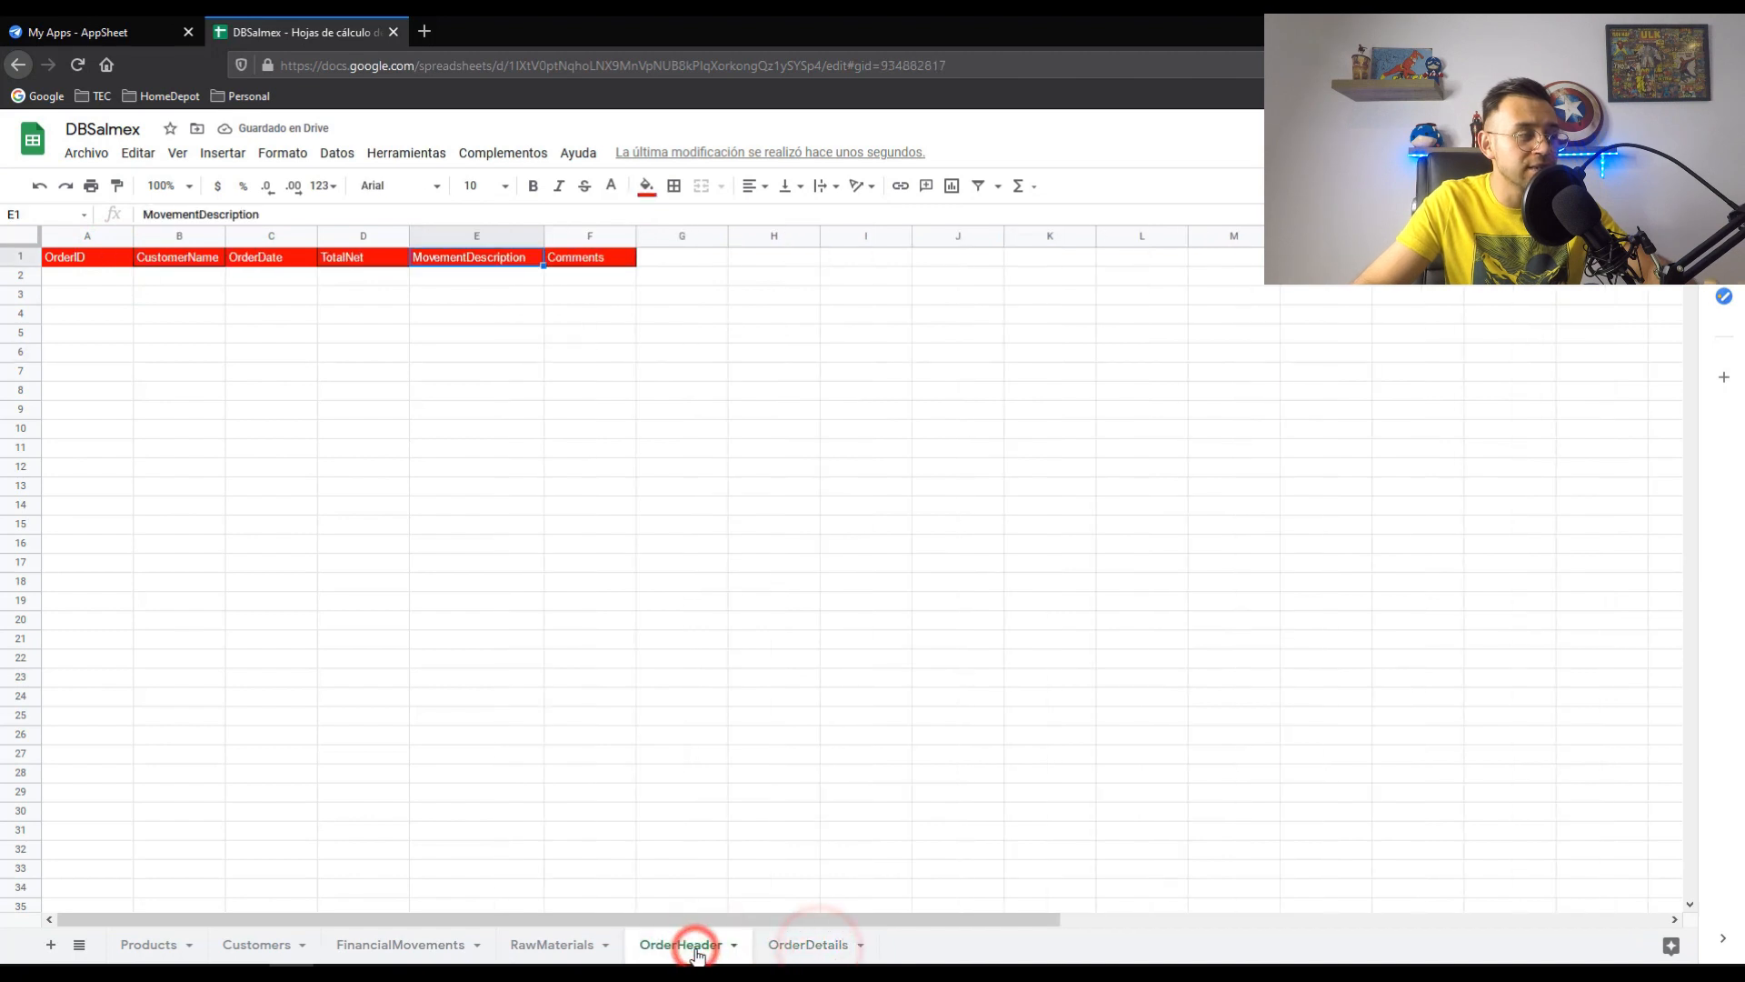
pyautogui.click(608, 799)
pyautogui.click(177, 258)
pyautogui.click(582, 257)
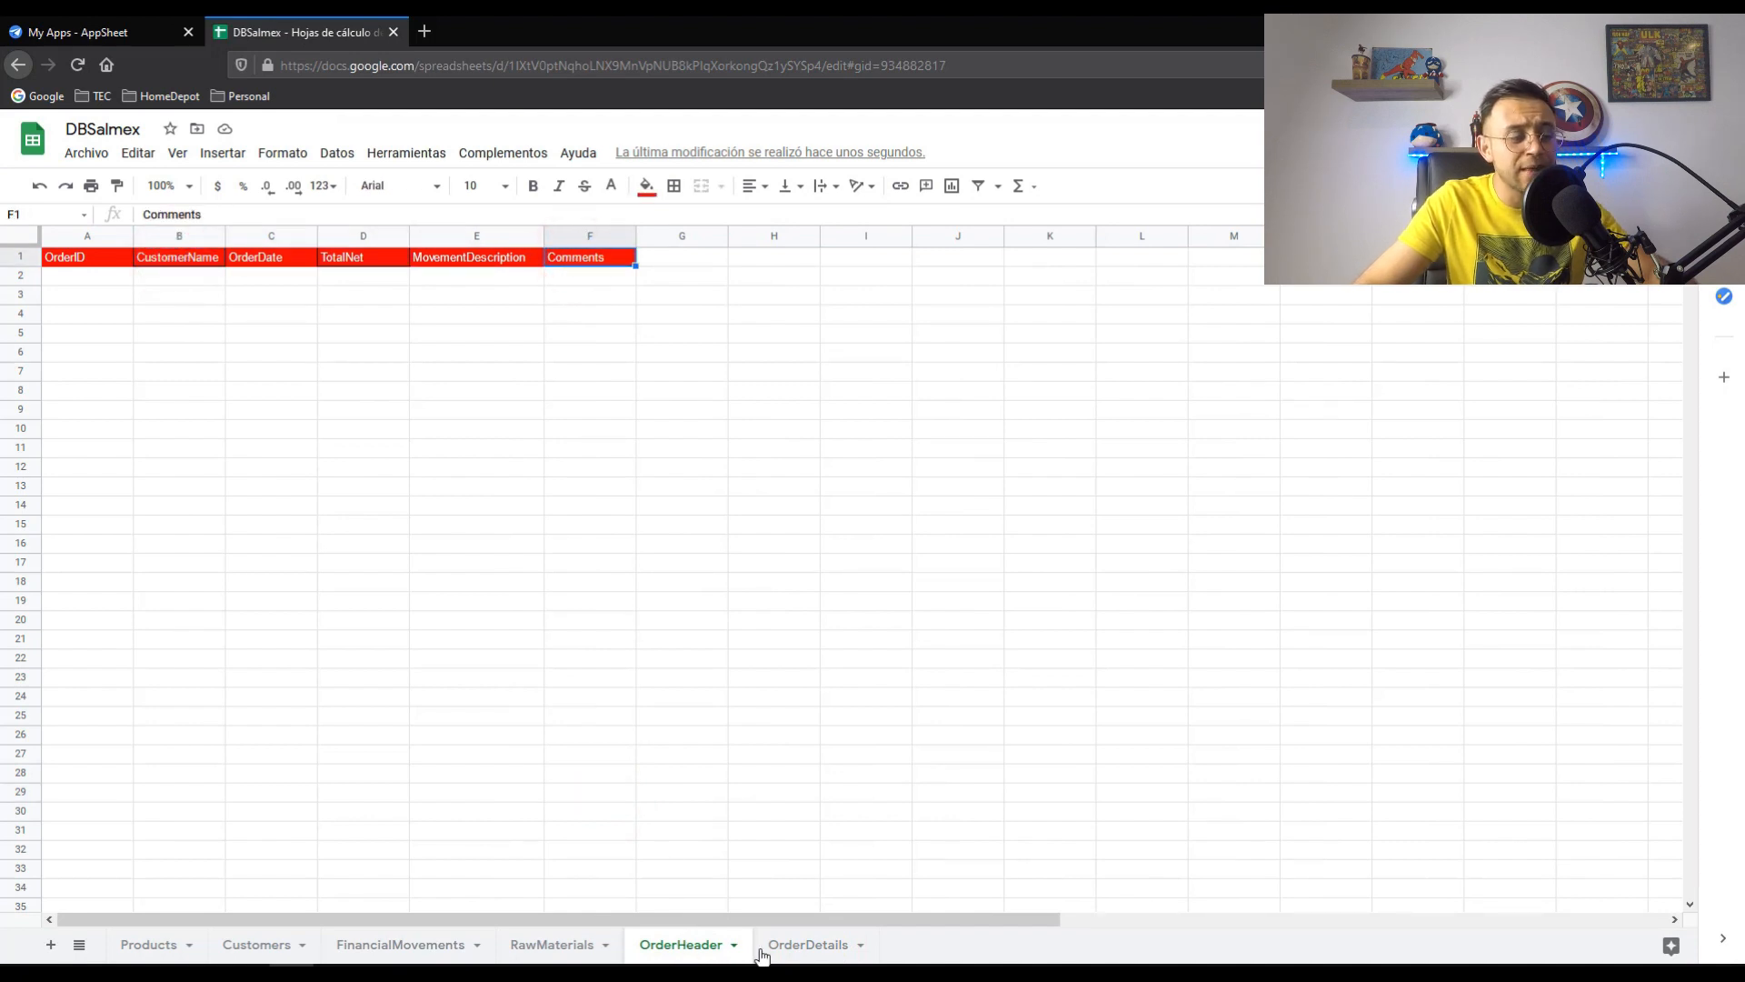
pyautogui.click(691, 950)
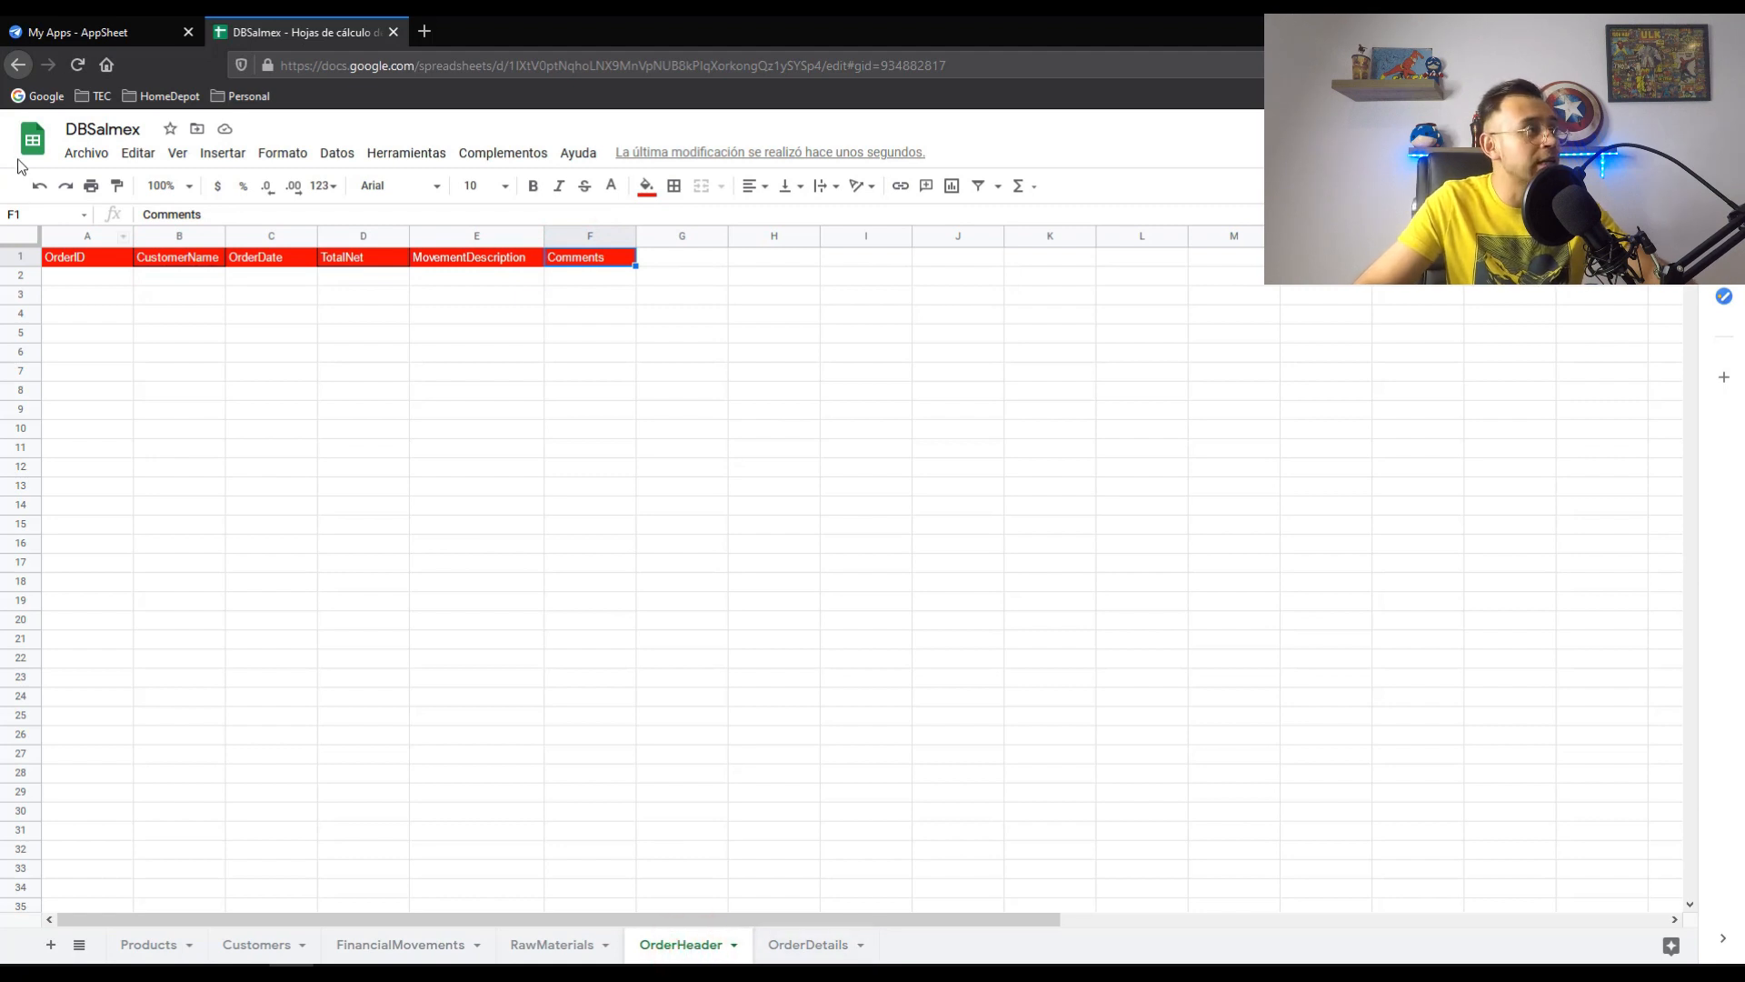
pyautogui.click(95, 30)
pyautogui.click(262, 31)
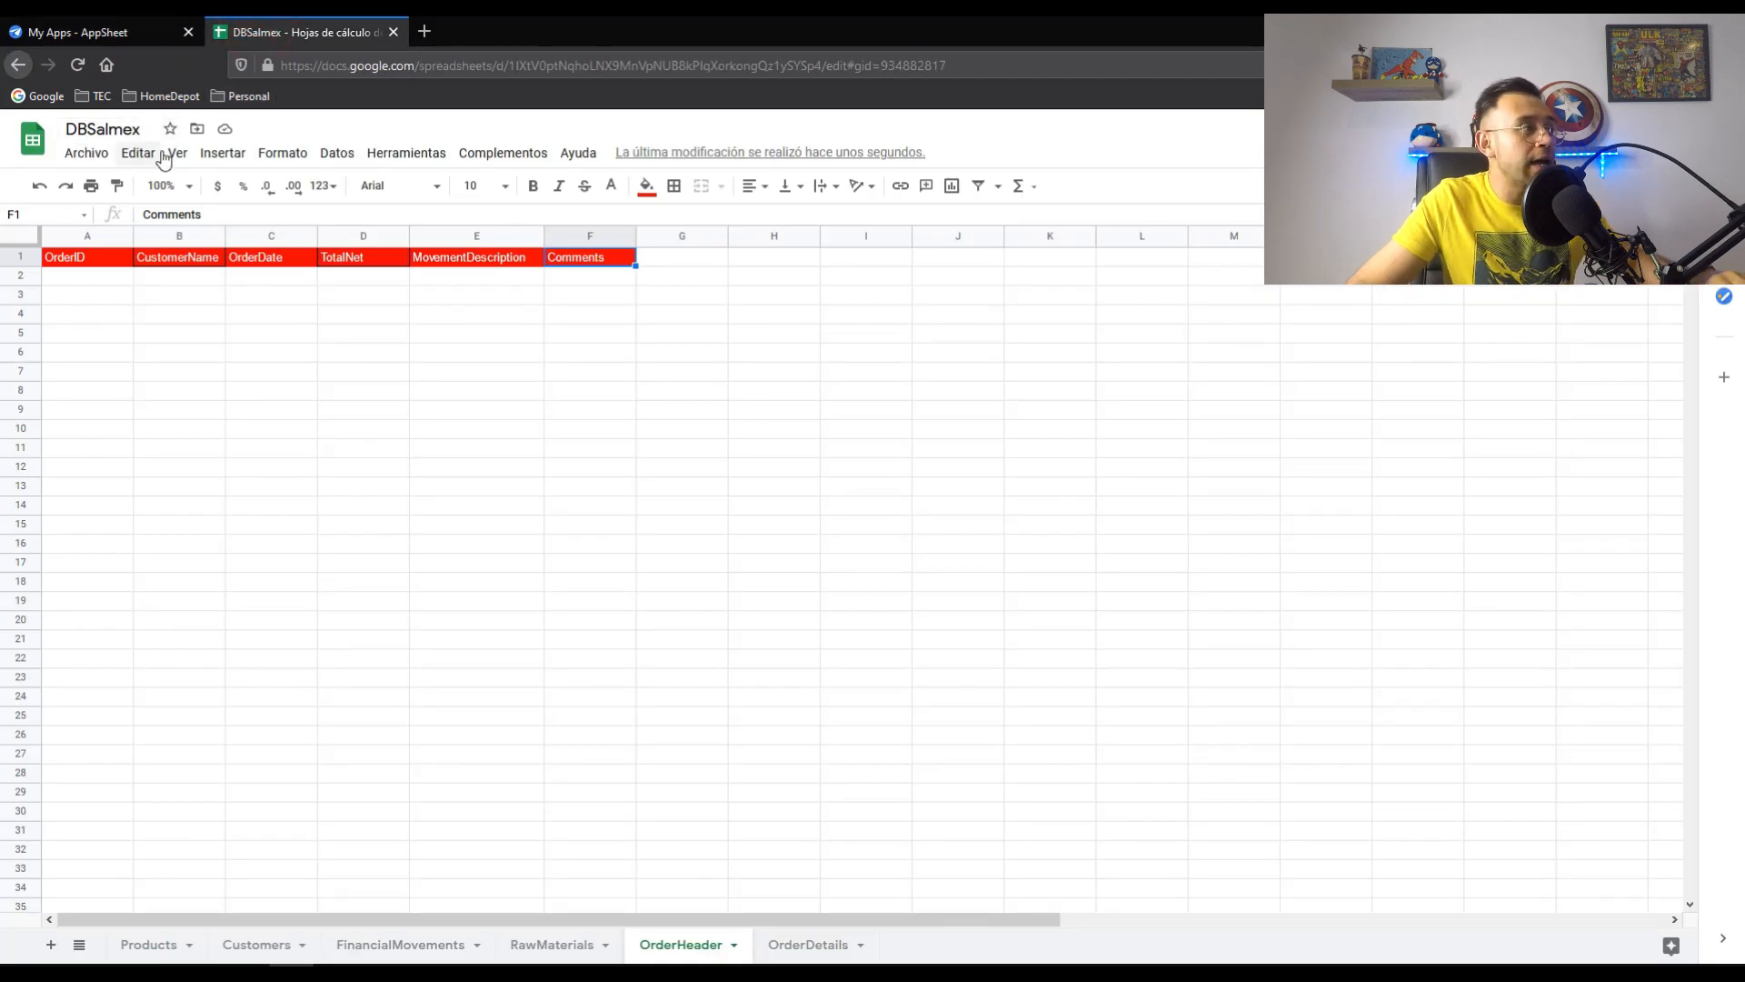
pyautogui.click(104, 26)
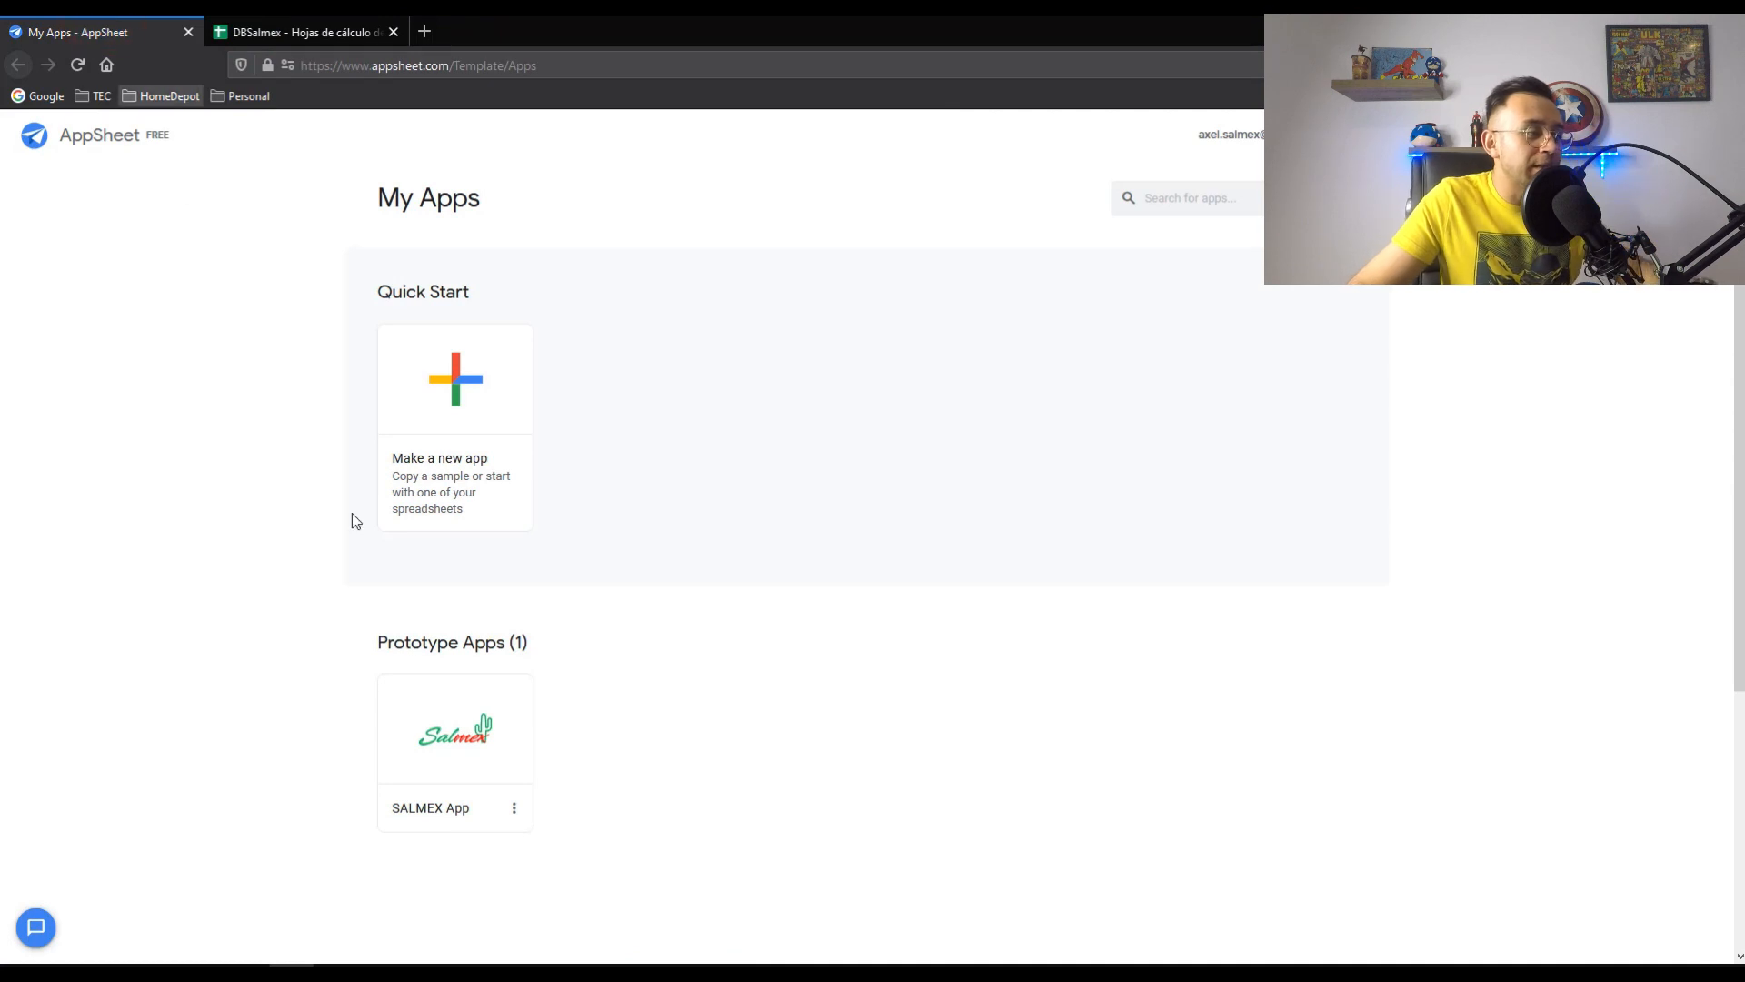
# - Open the SALMEX App and add the DBSalmex OrderHeader sheet as a table
pyautogui.click(449, 757)
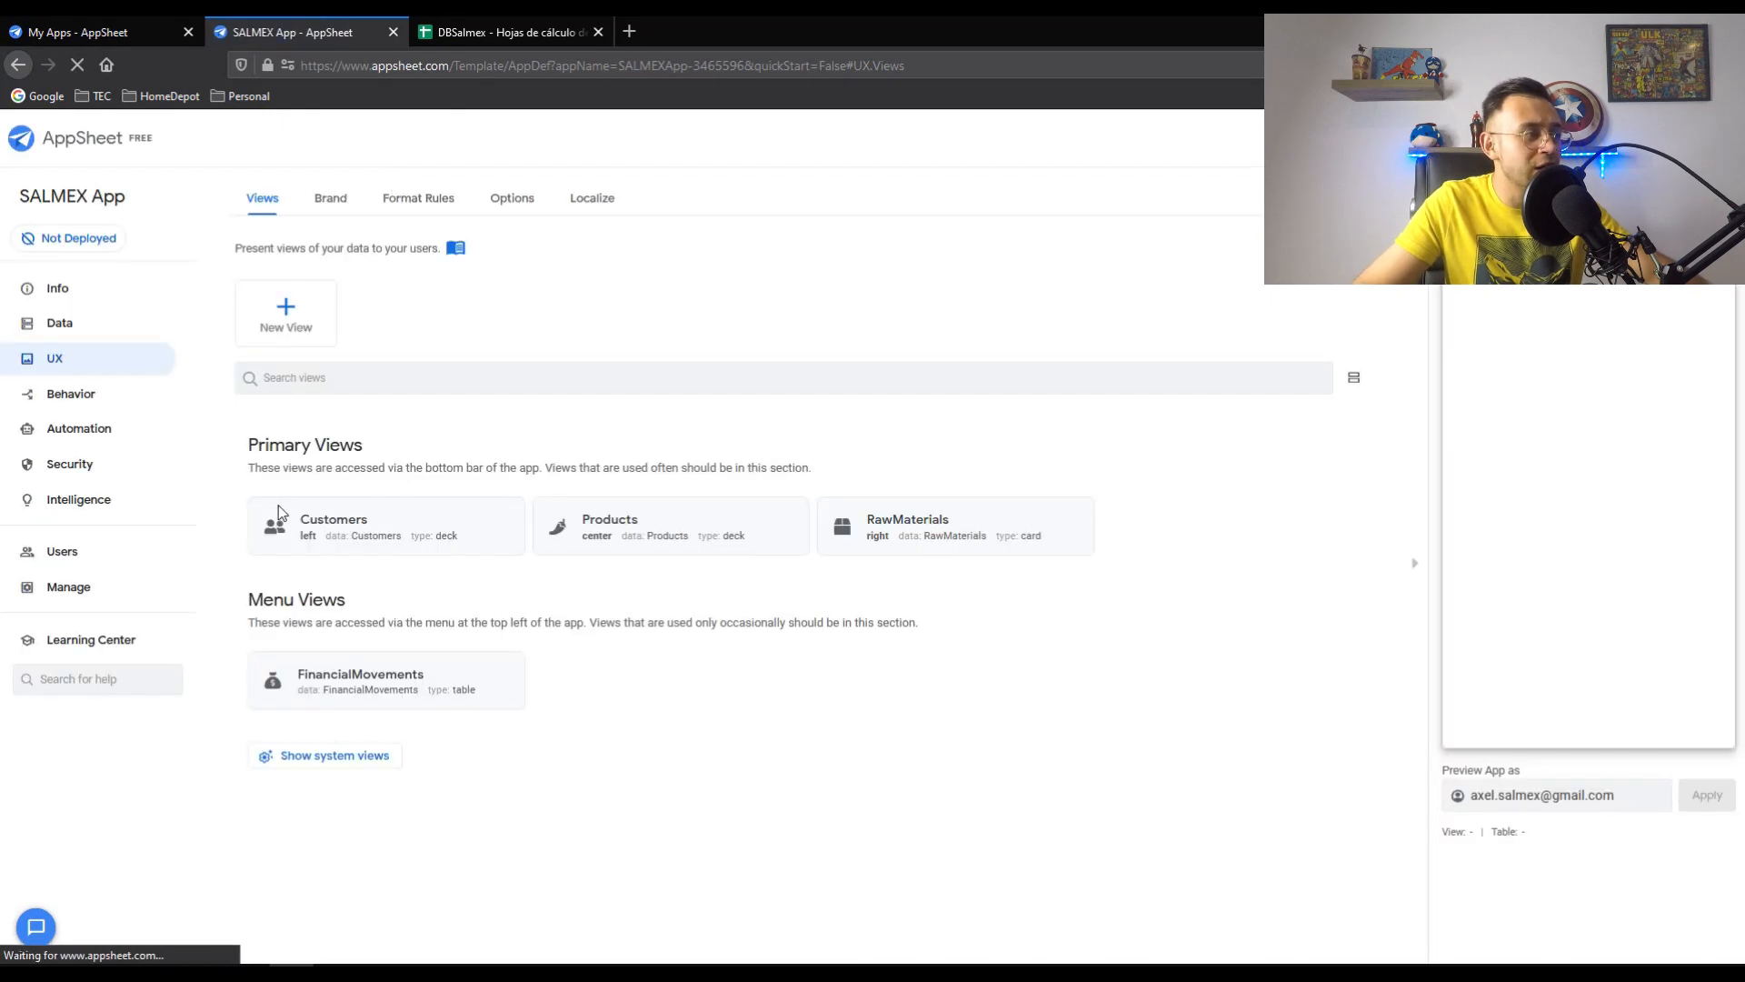
pyautogui.click(64, 325)
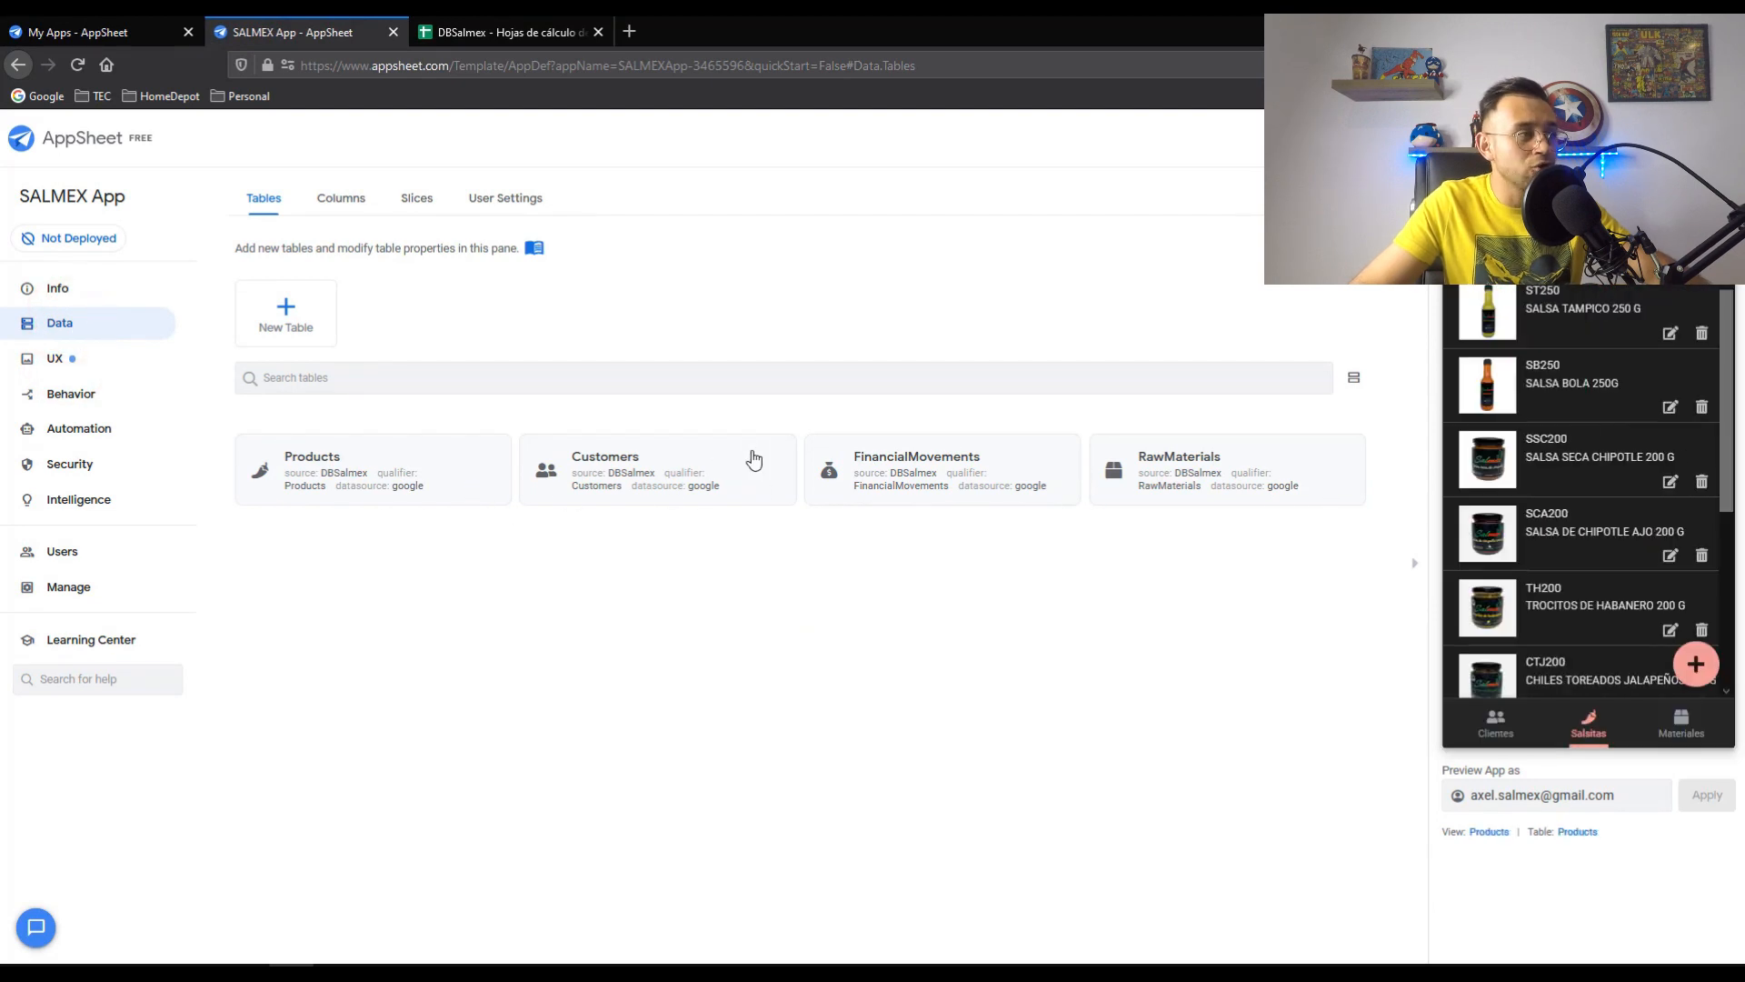
pyautogui.click(307, 318)
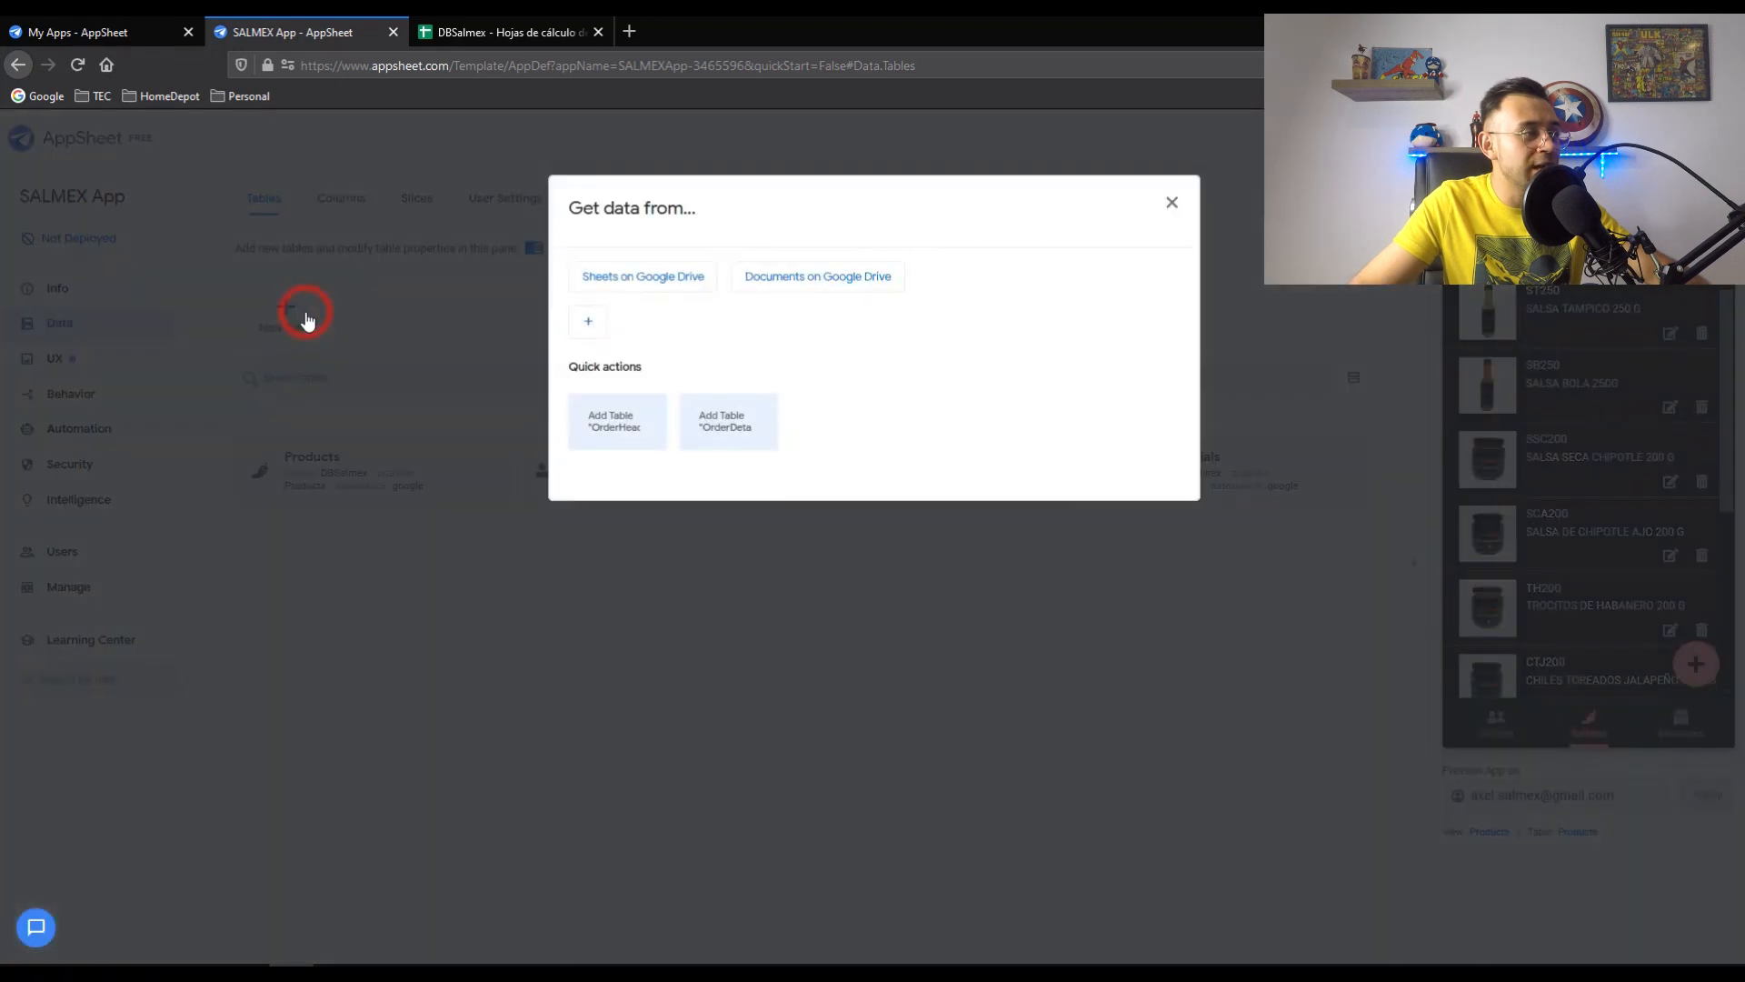
pyautogui.click(627, 433)
pyautogui.click(1113, 493)
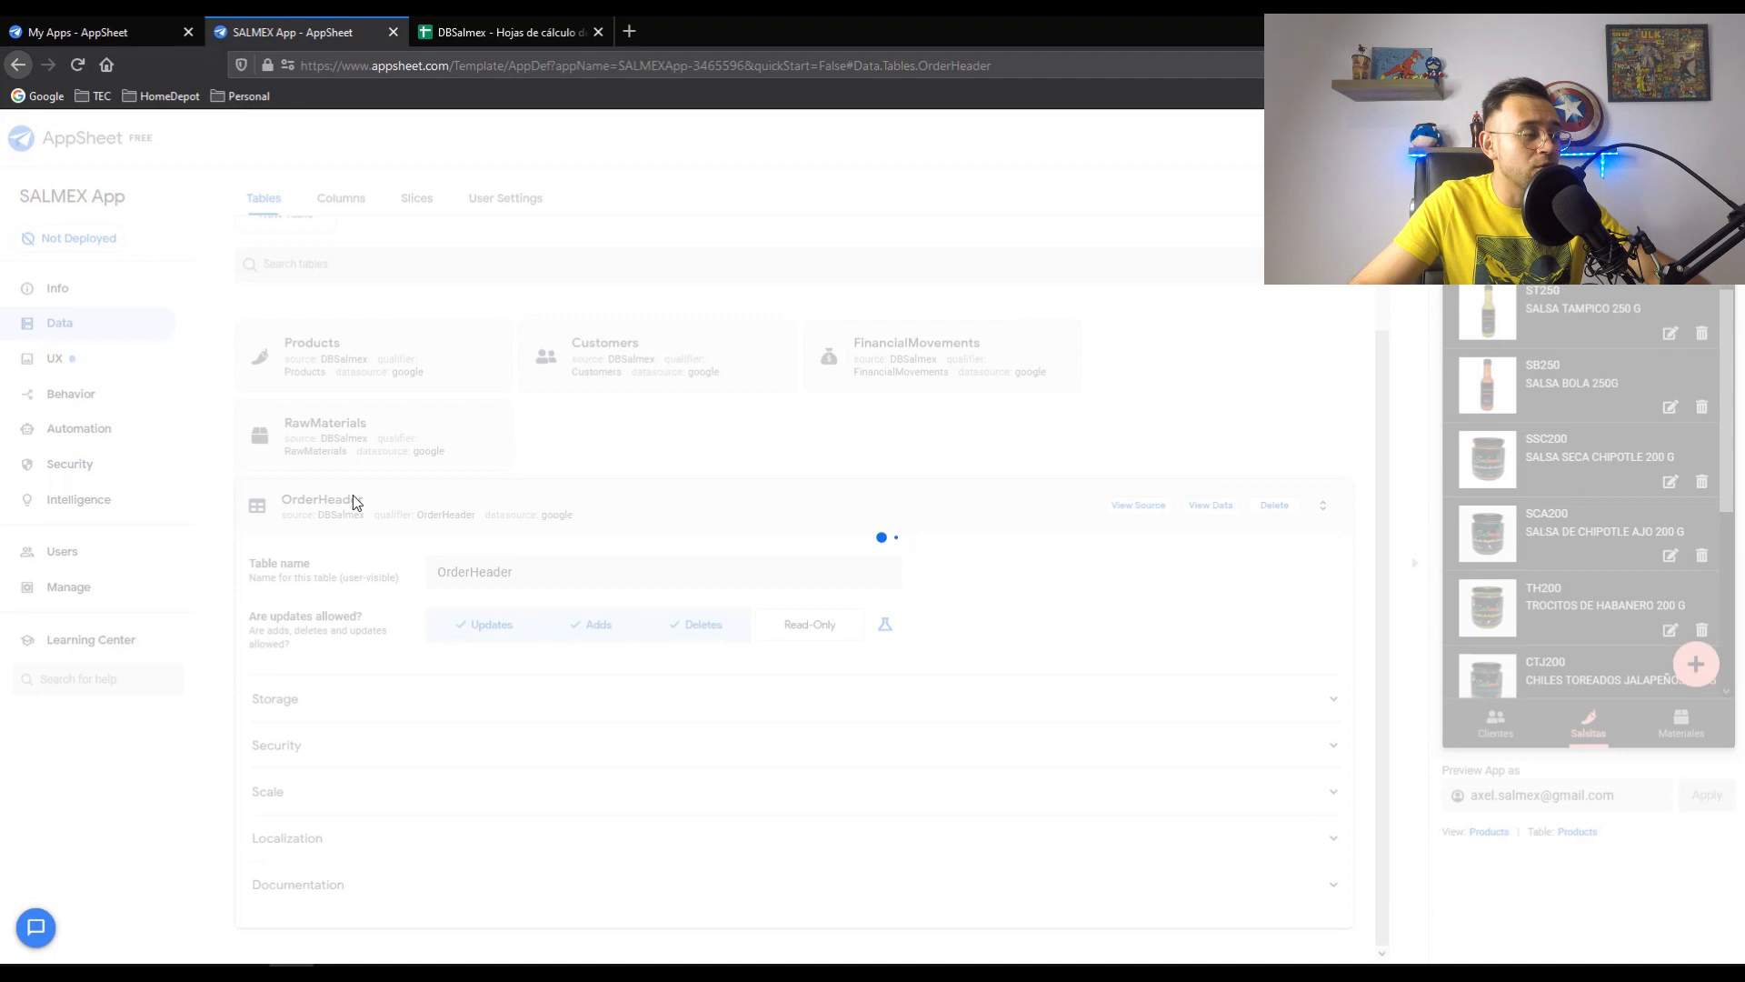
pyautogui.click(353, 500)
# - Add the OrderDetails sheet as a second new table
pyautogui.click(288, 306)
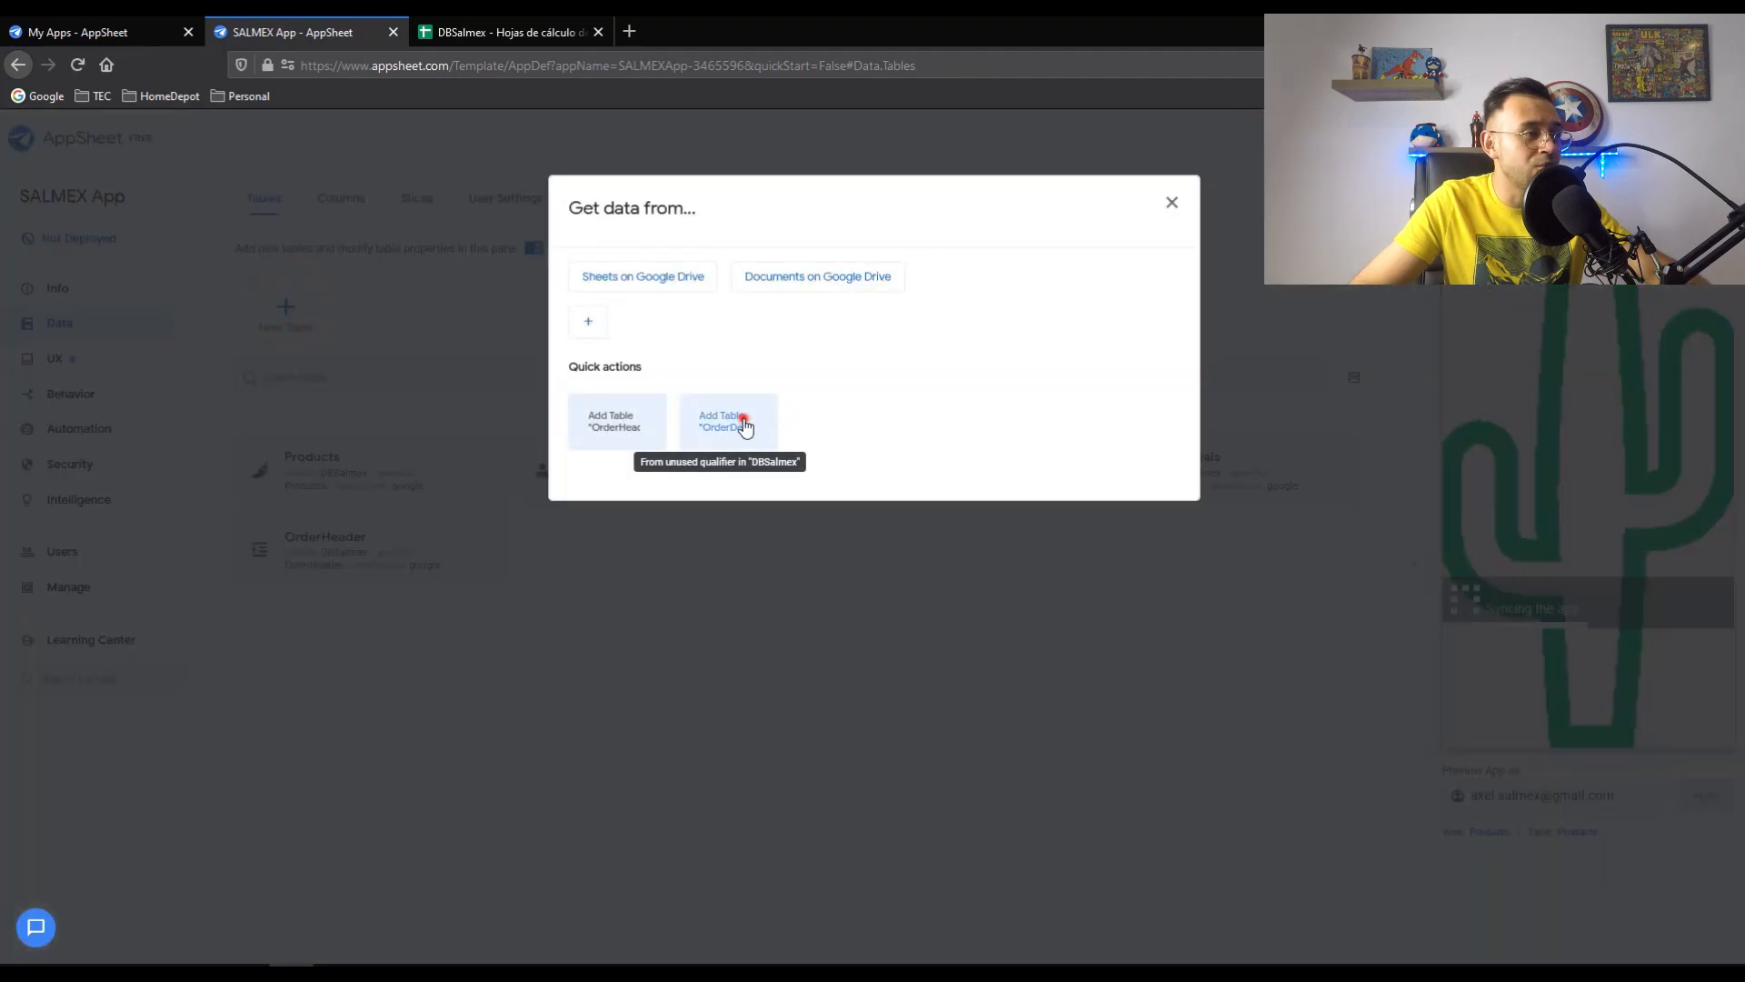
pyautogui.click(743, 423)
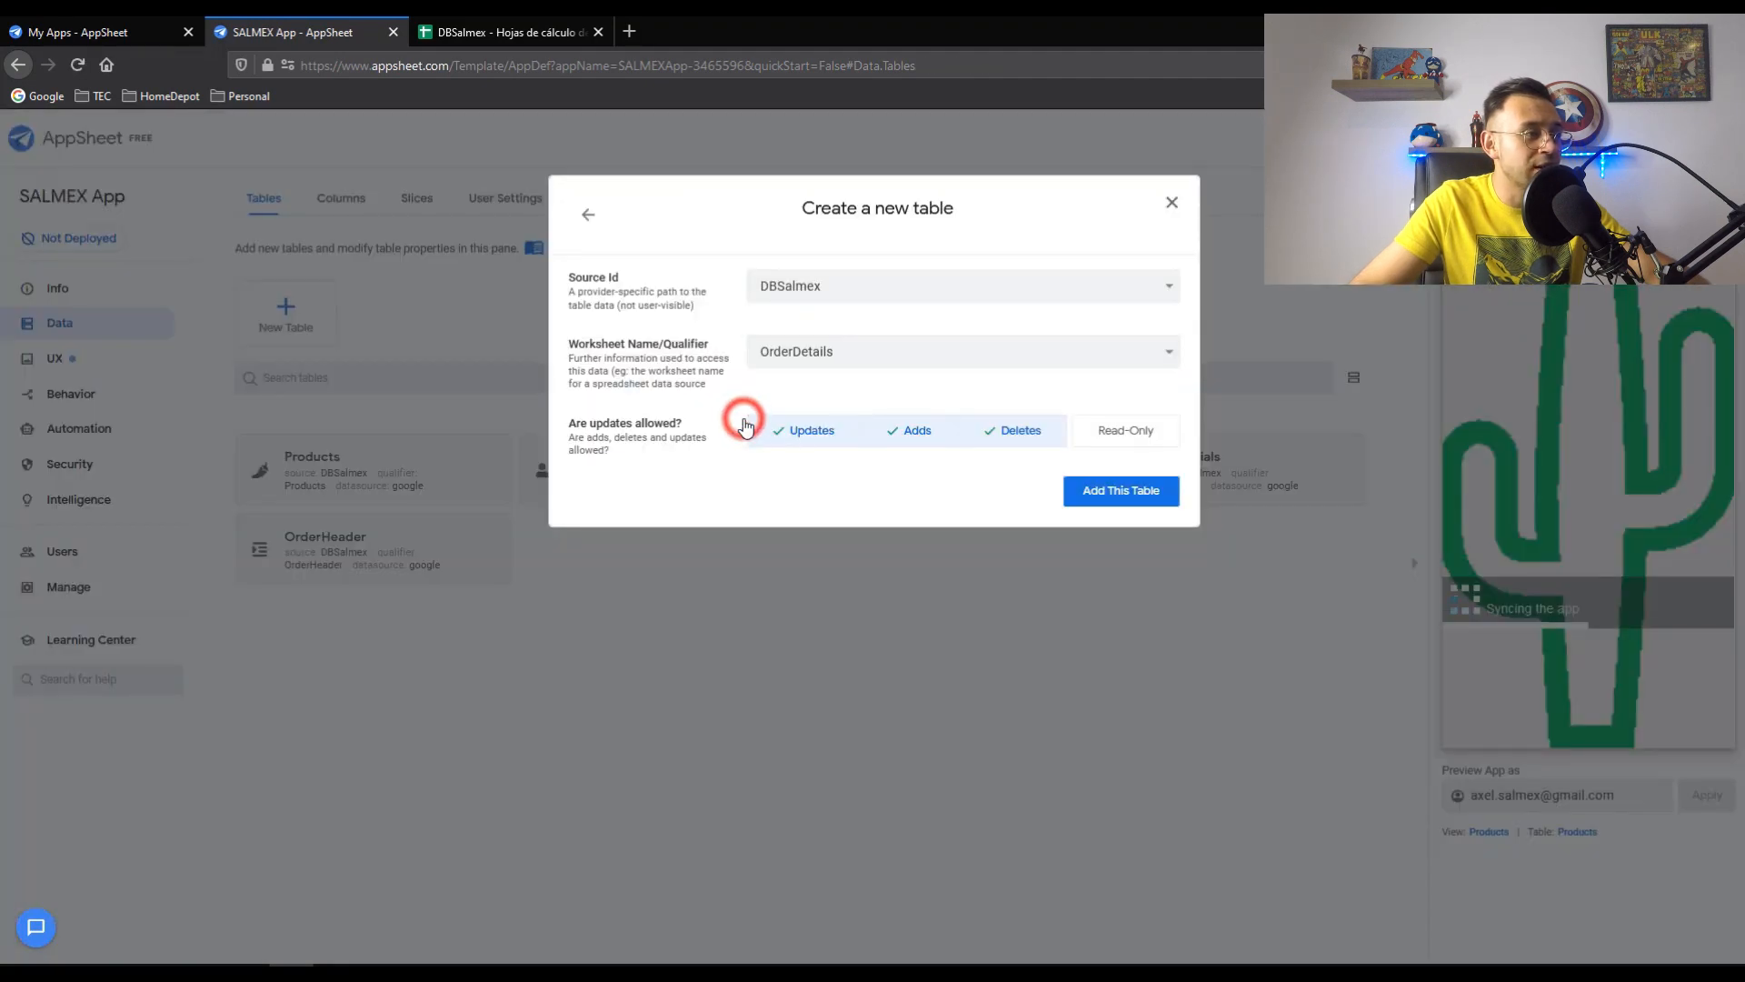
pyautogui.click(1141, 492)
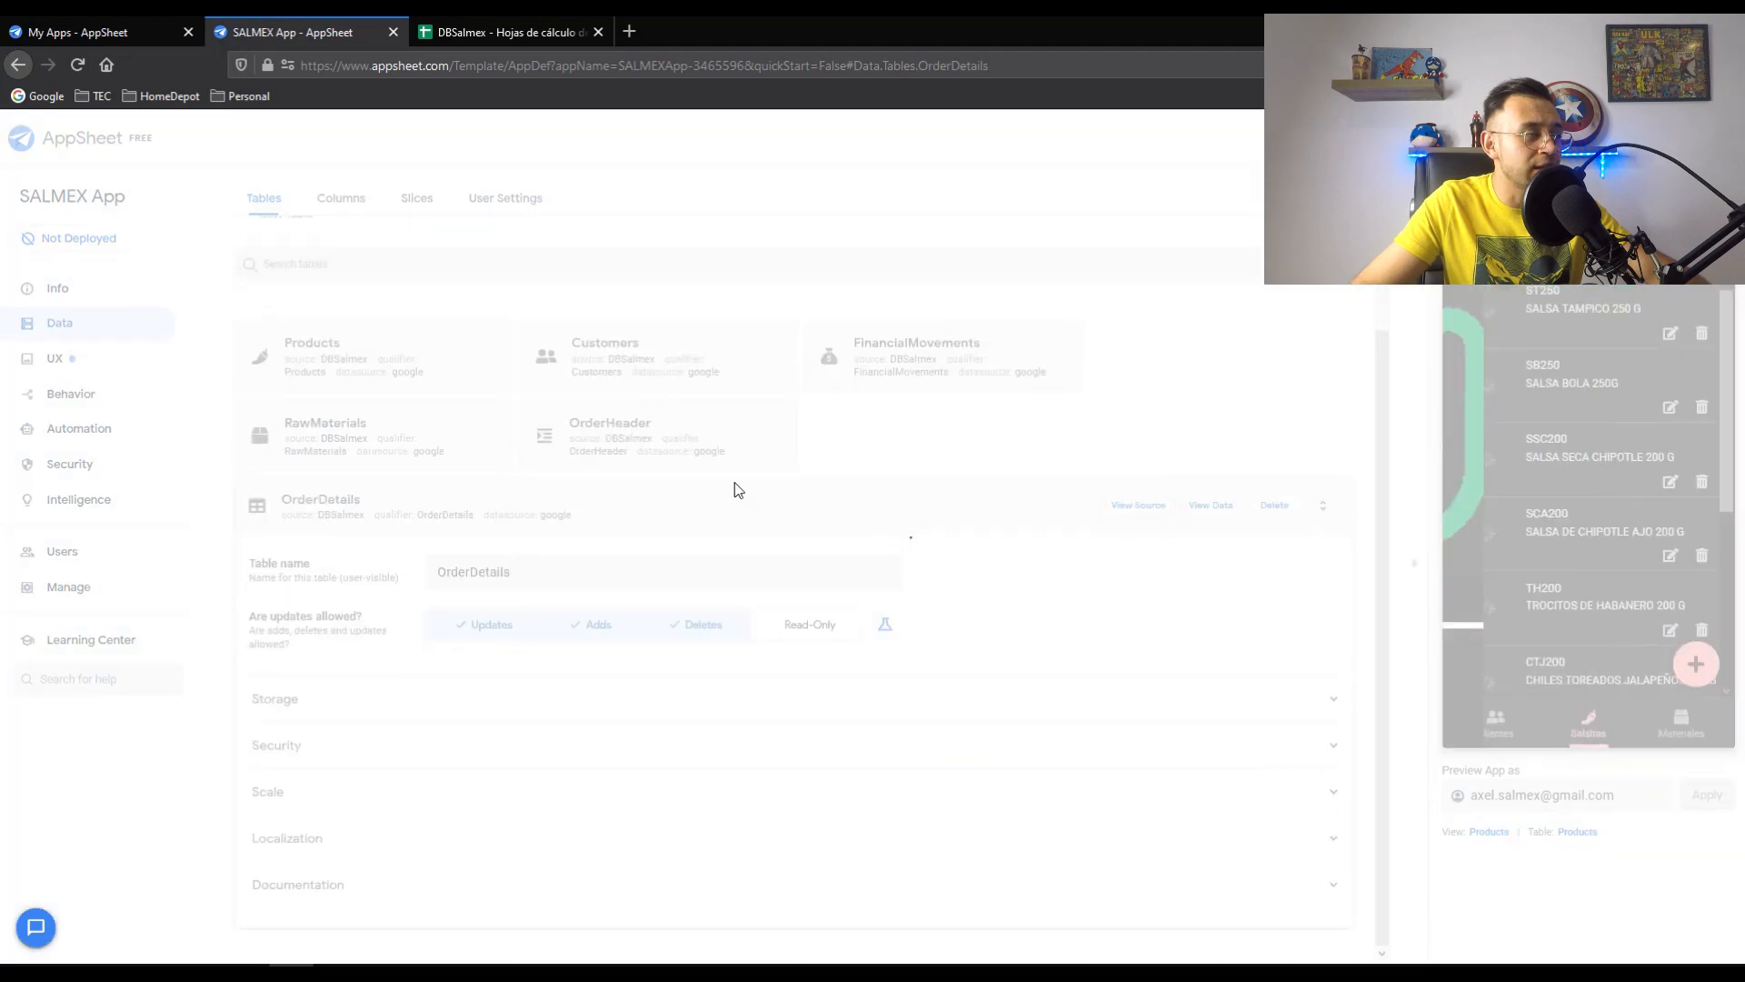
pyautogui.click(354, 511)
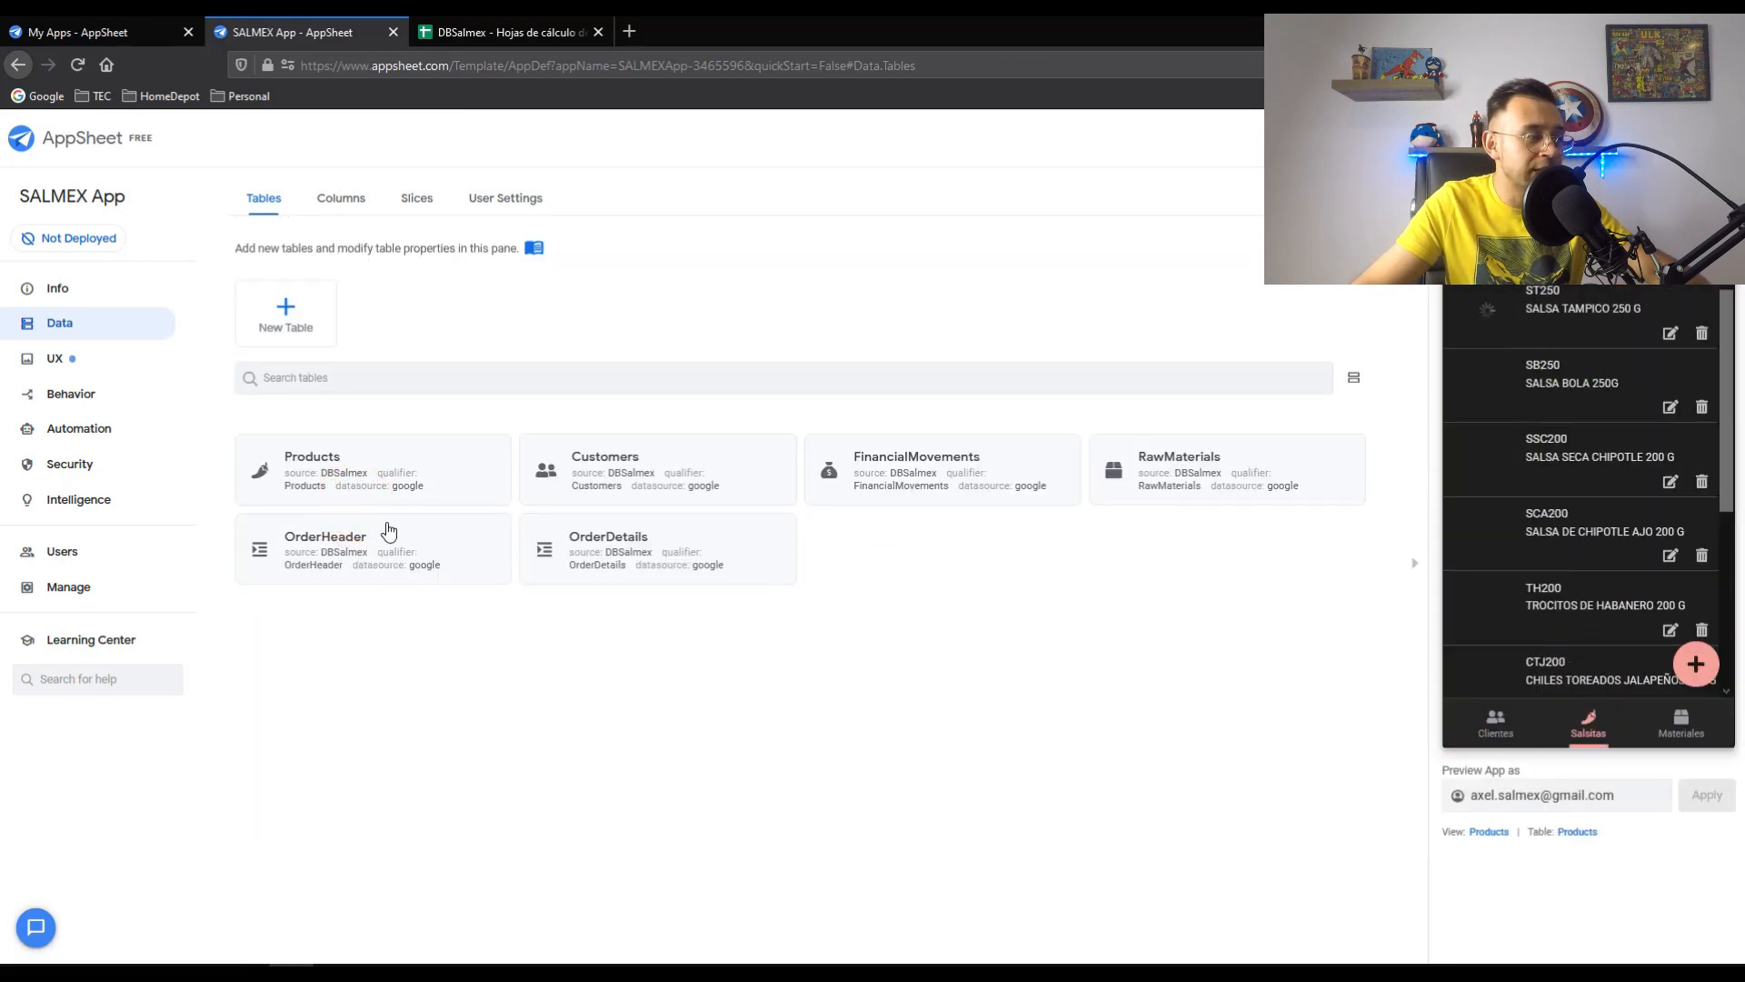
# - Show OrderHeader's column definitions and inspect the CustomerName column
pyautogui.click(366, 533)
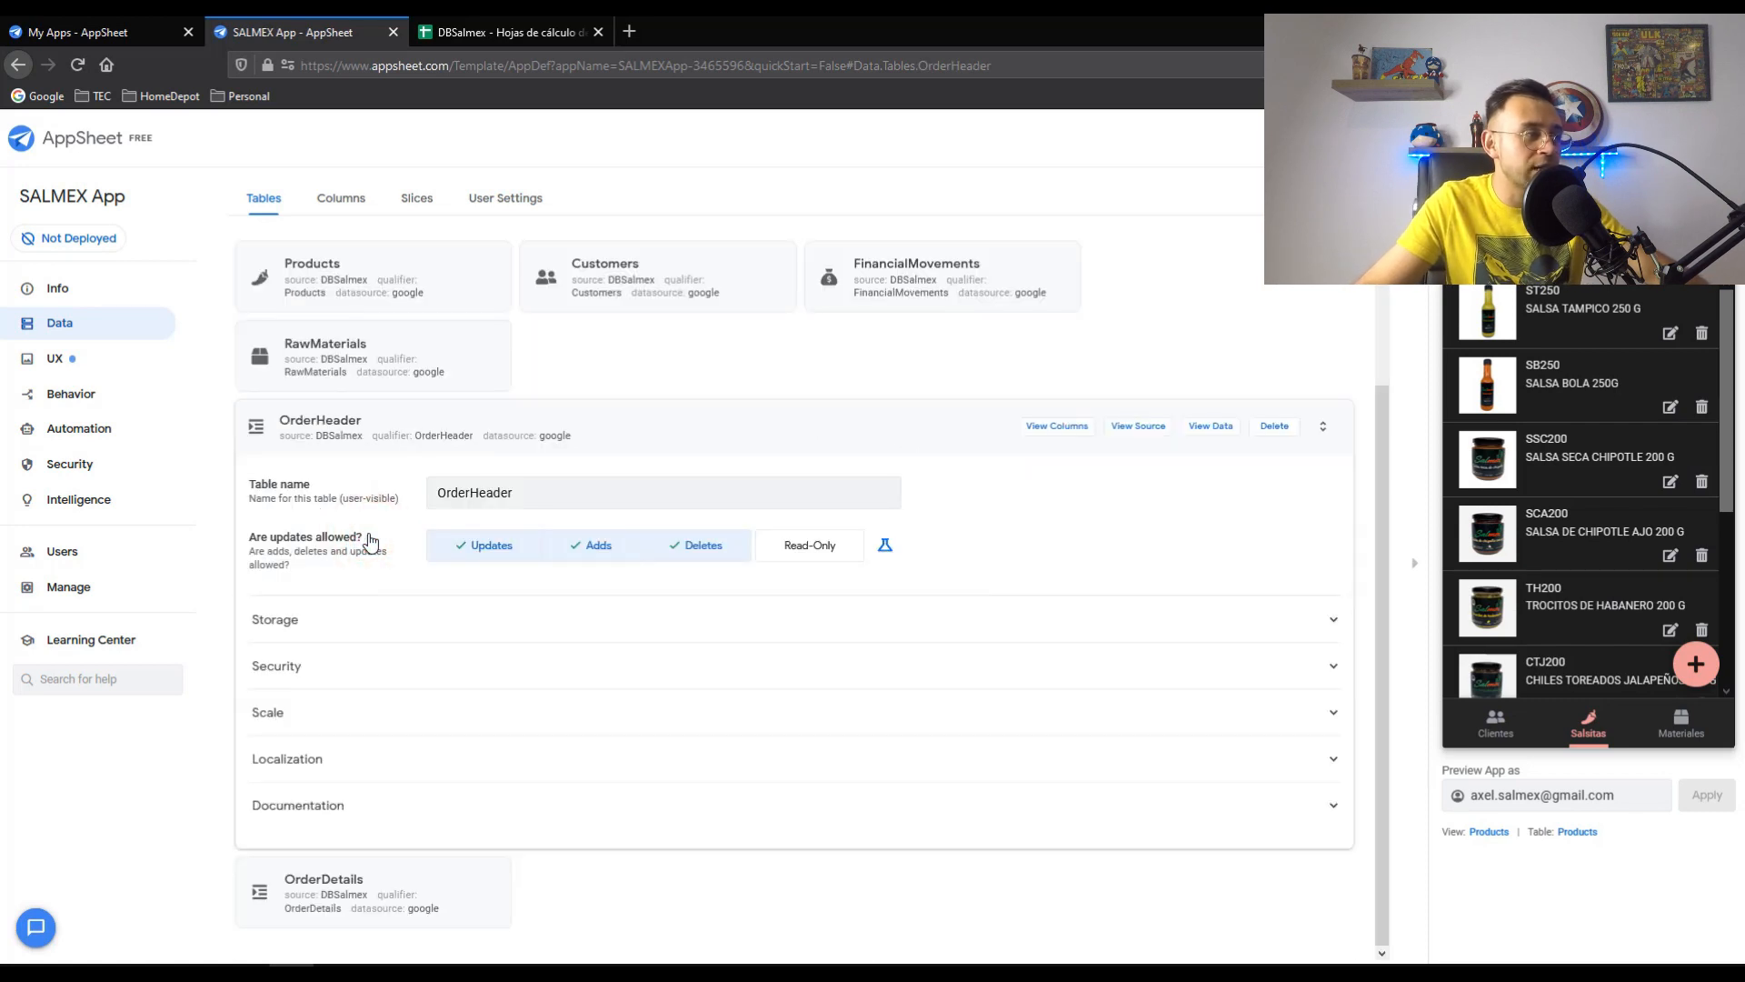
pyautogui.click(319, 443)
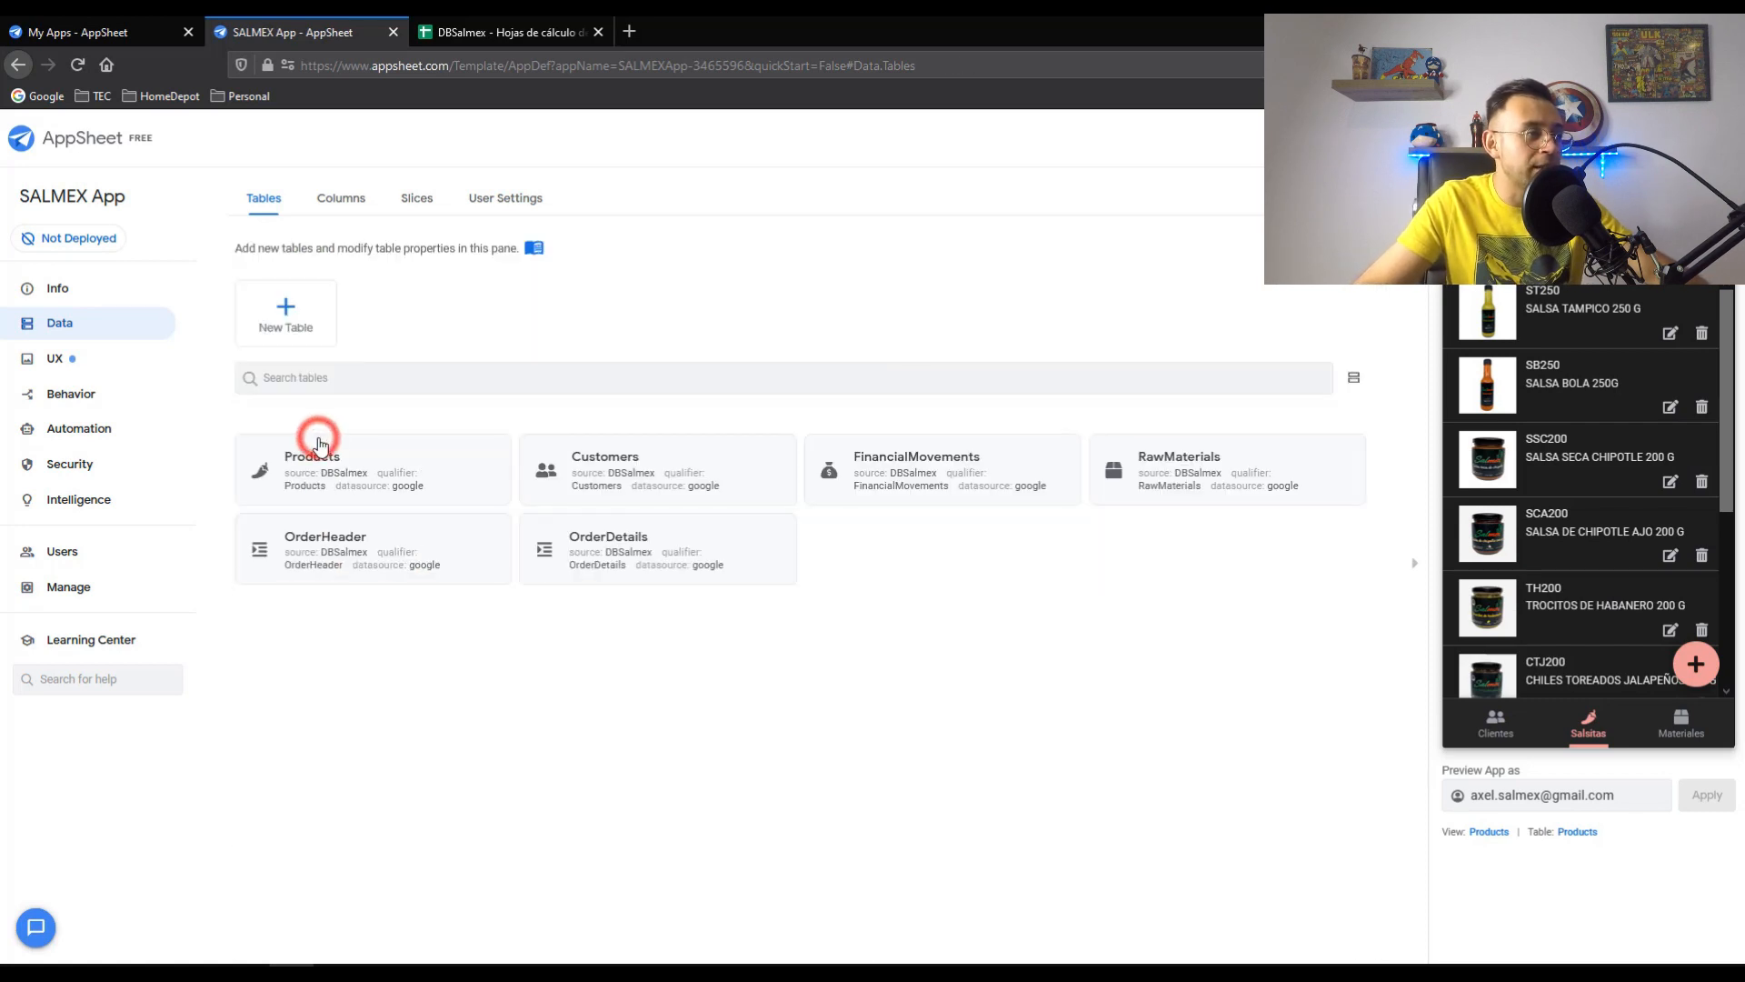
pyautogui.click(342, 543)
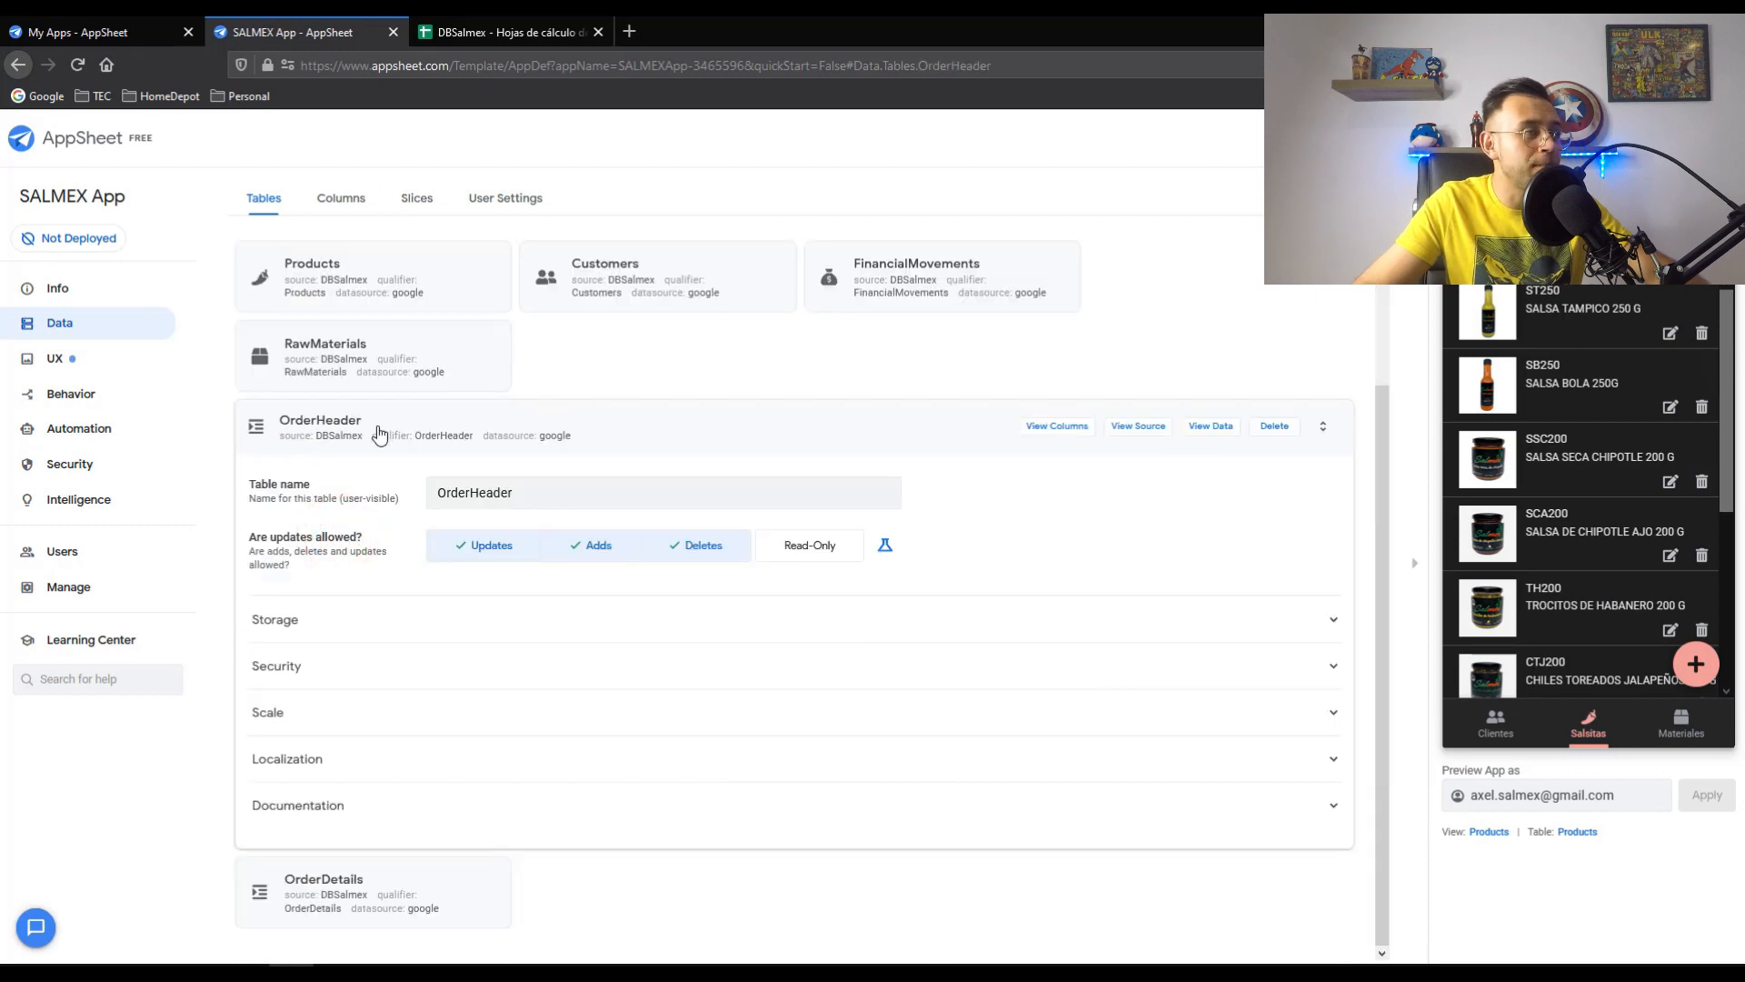
pyautogui.click(1065, 427)
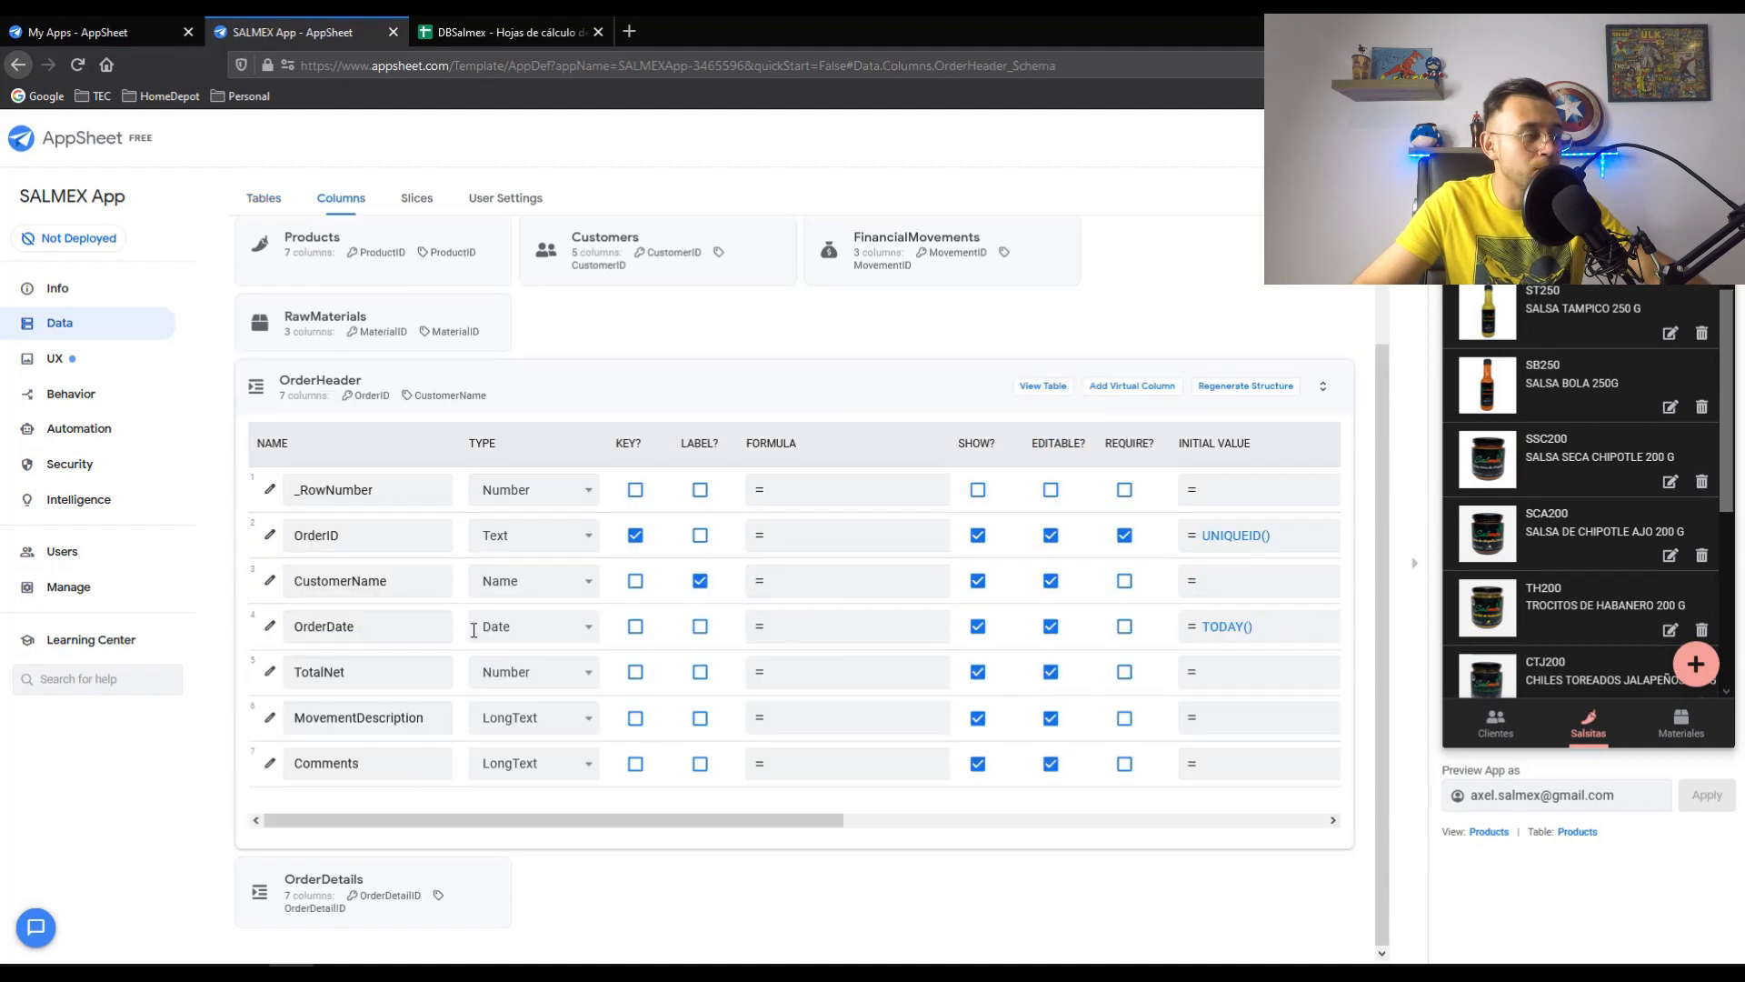
pyautogui.click(416, 596)
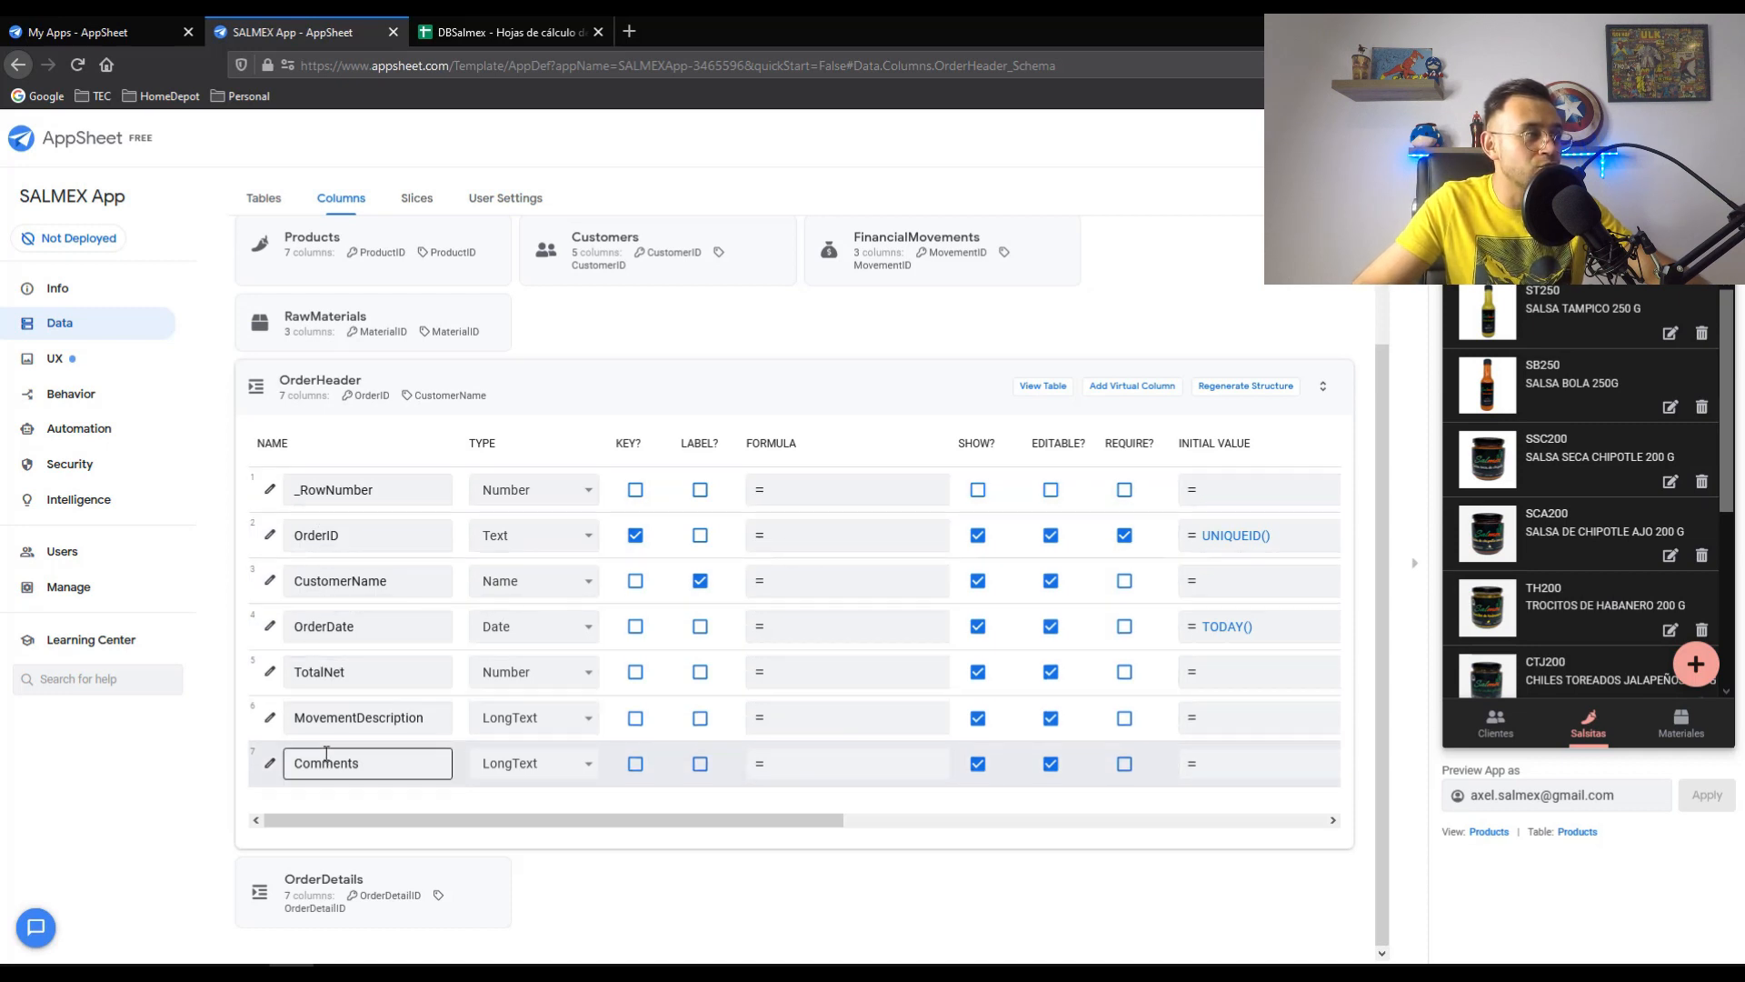
# - Compare against the DBSalmex OrderHeader sheet, then display the OrderDetails columns
pyautogui.click(414, 32)
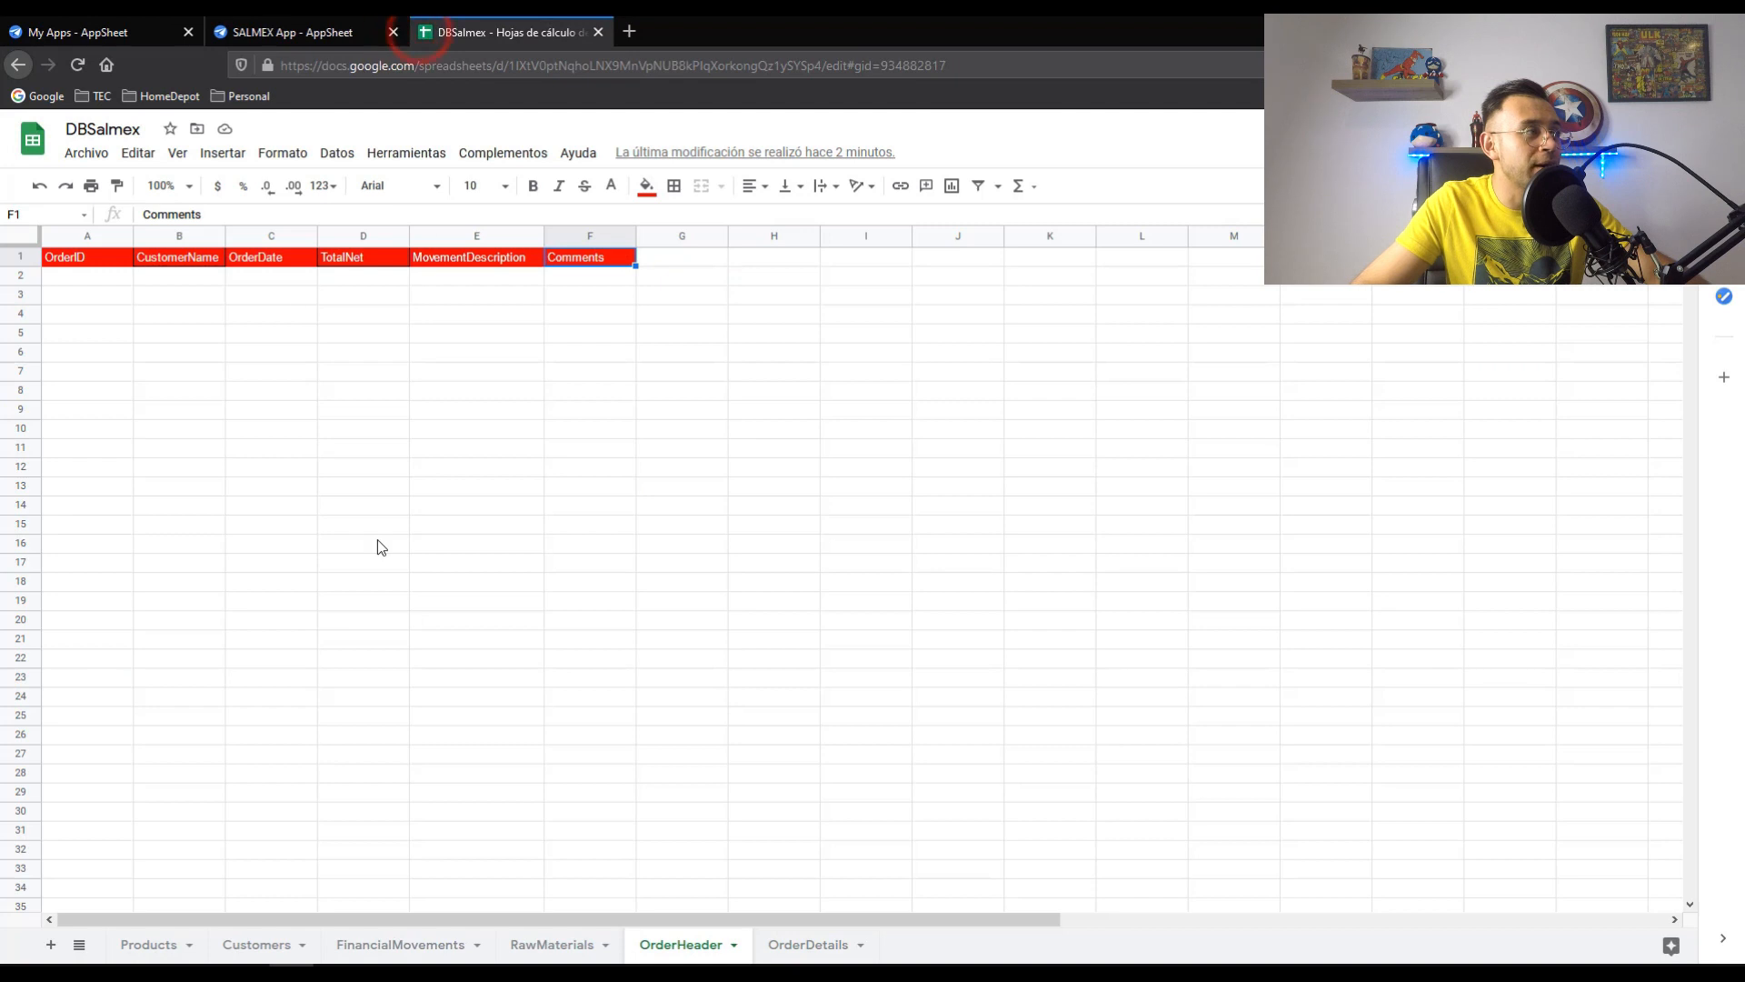
pyautogui.click(324, 354)
pyautogui.hotkey('ctrl', 'shift', 'Tab')
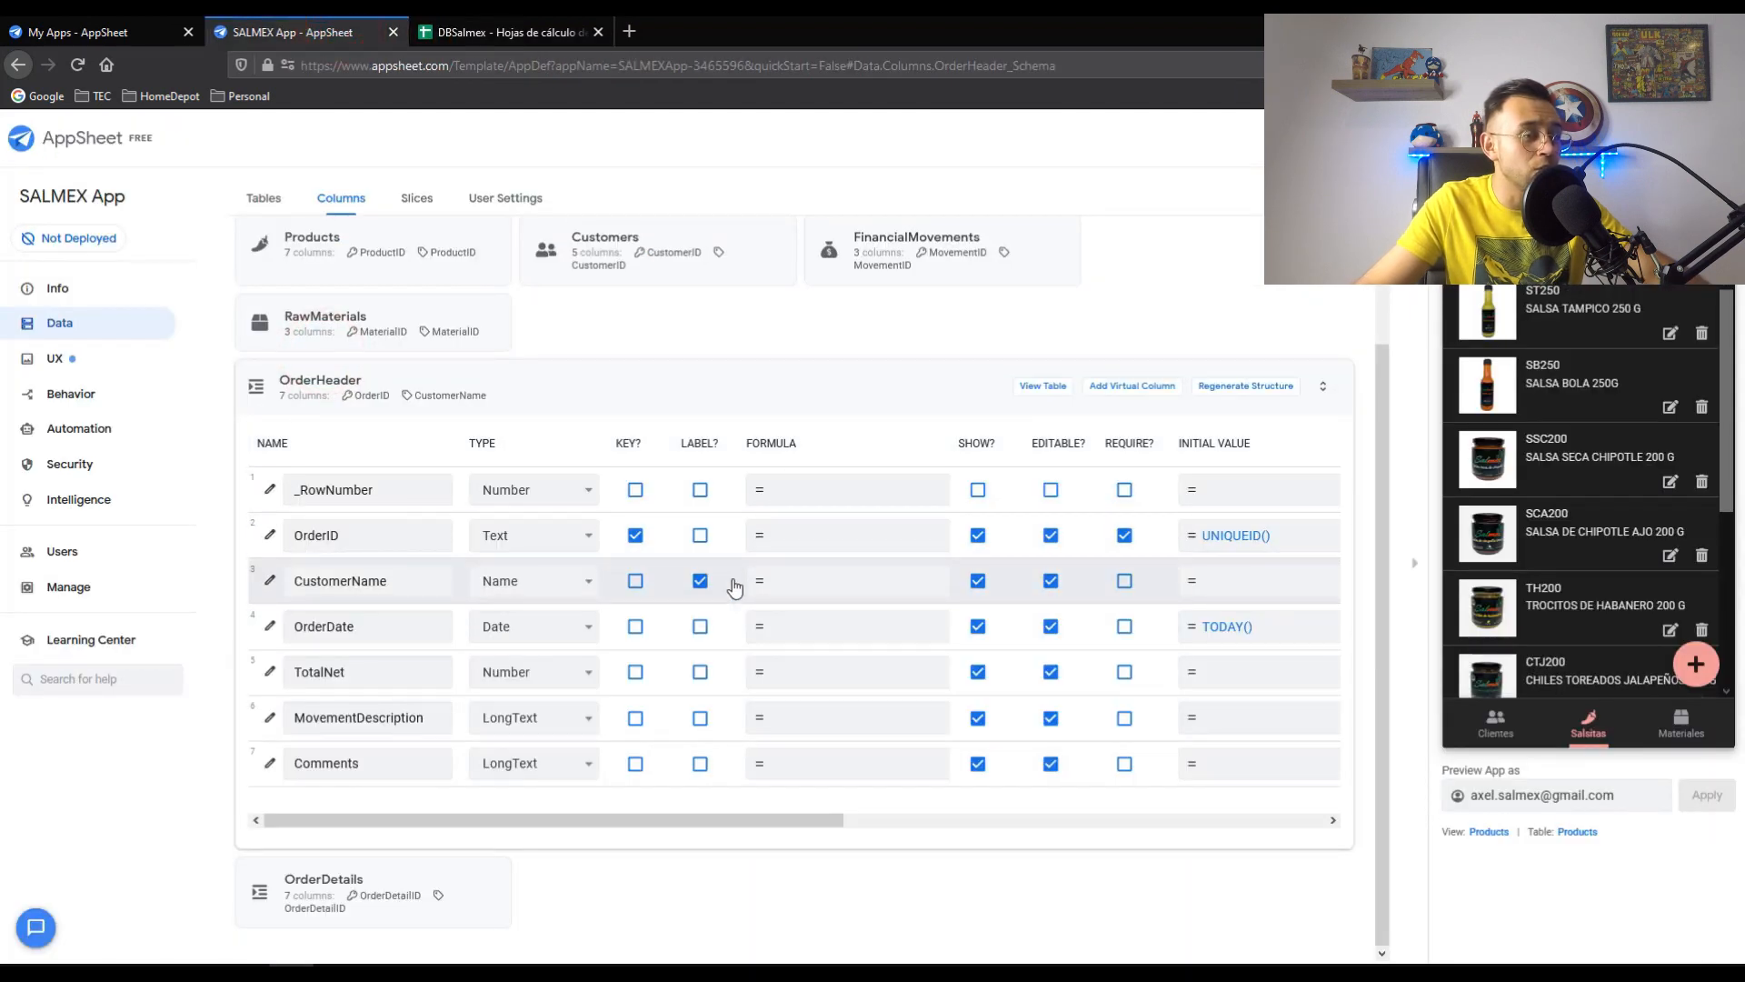
pyautogui.click(380, 971)
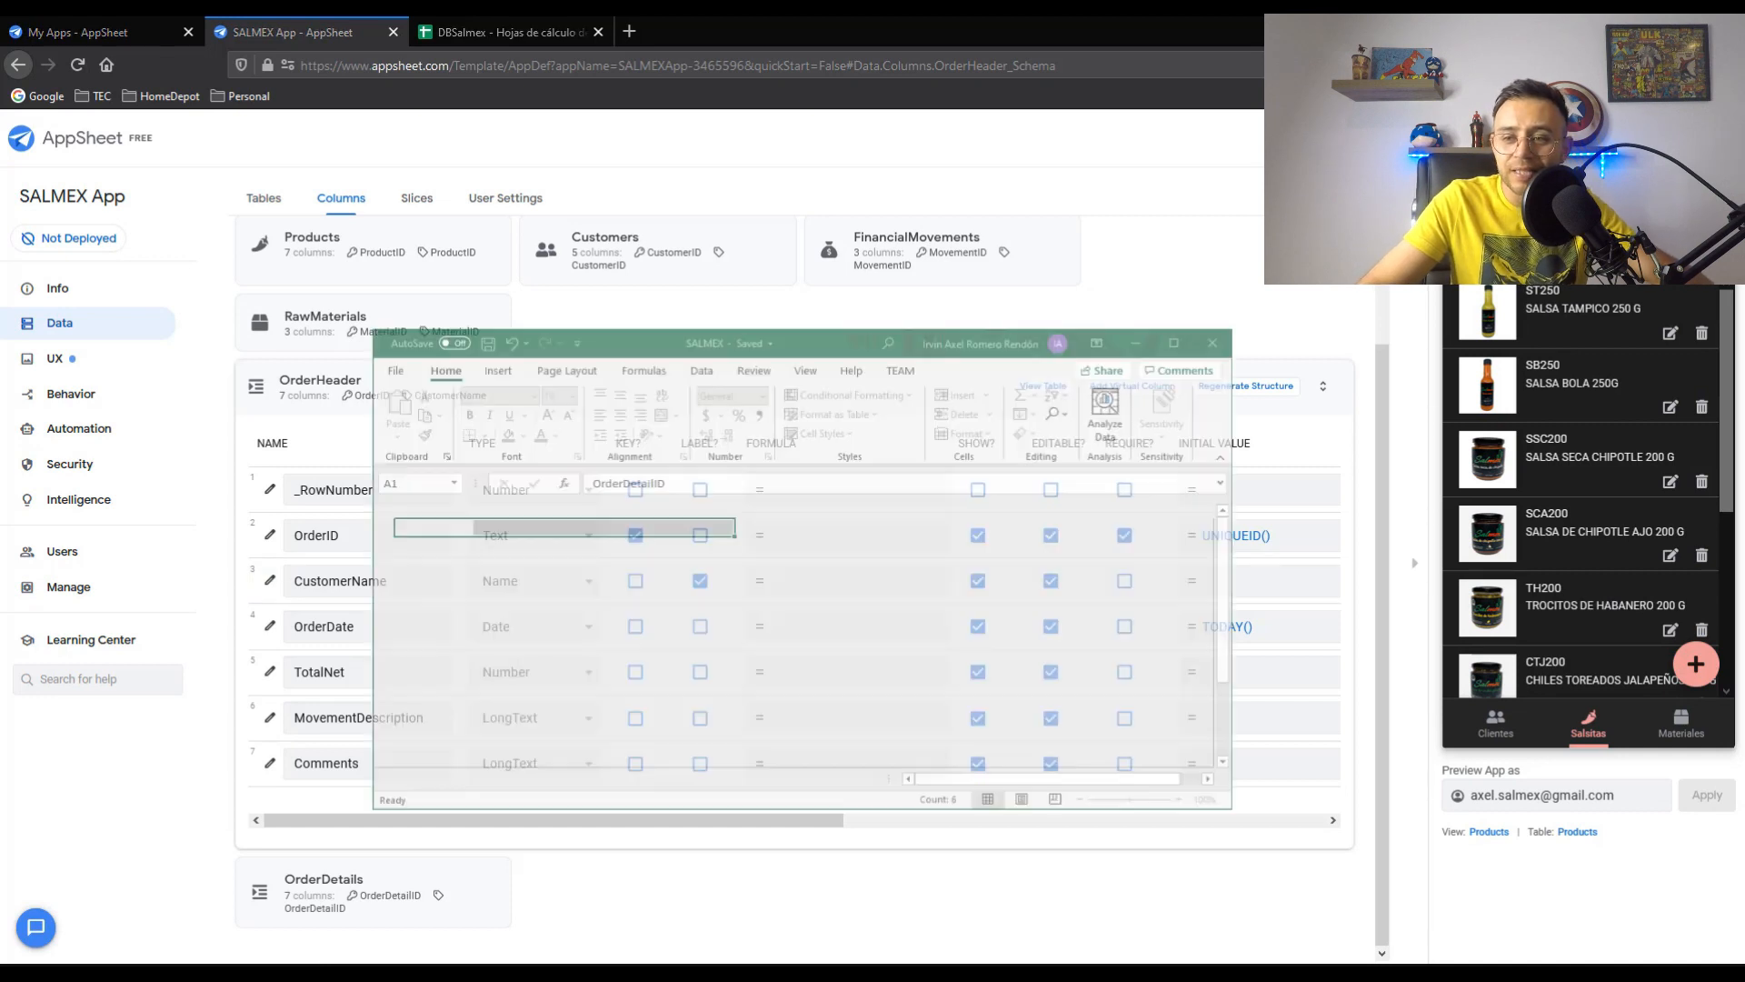
pyautogui.doubleClick(661, 289)
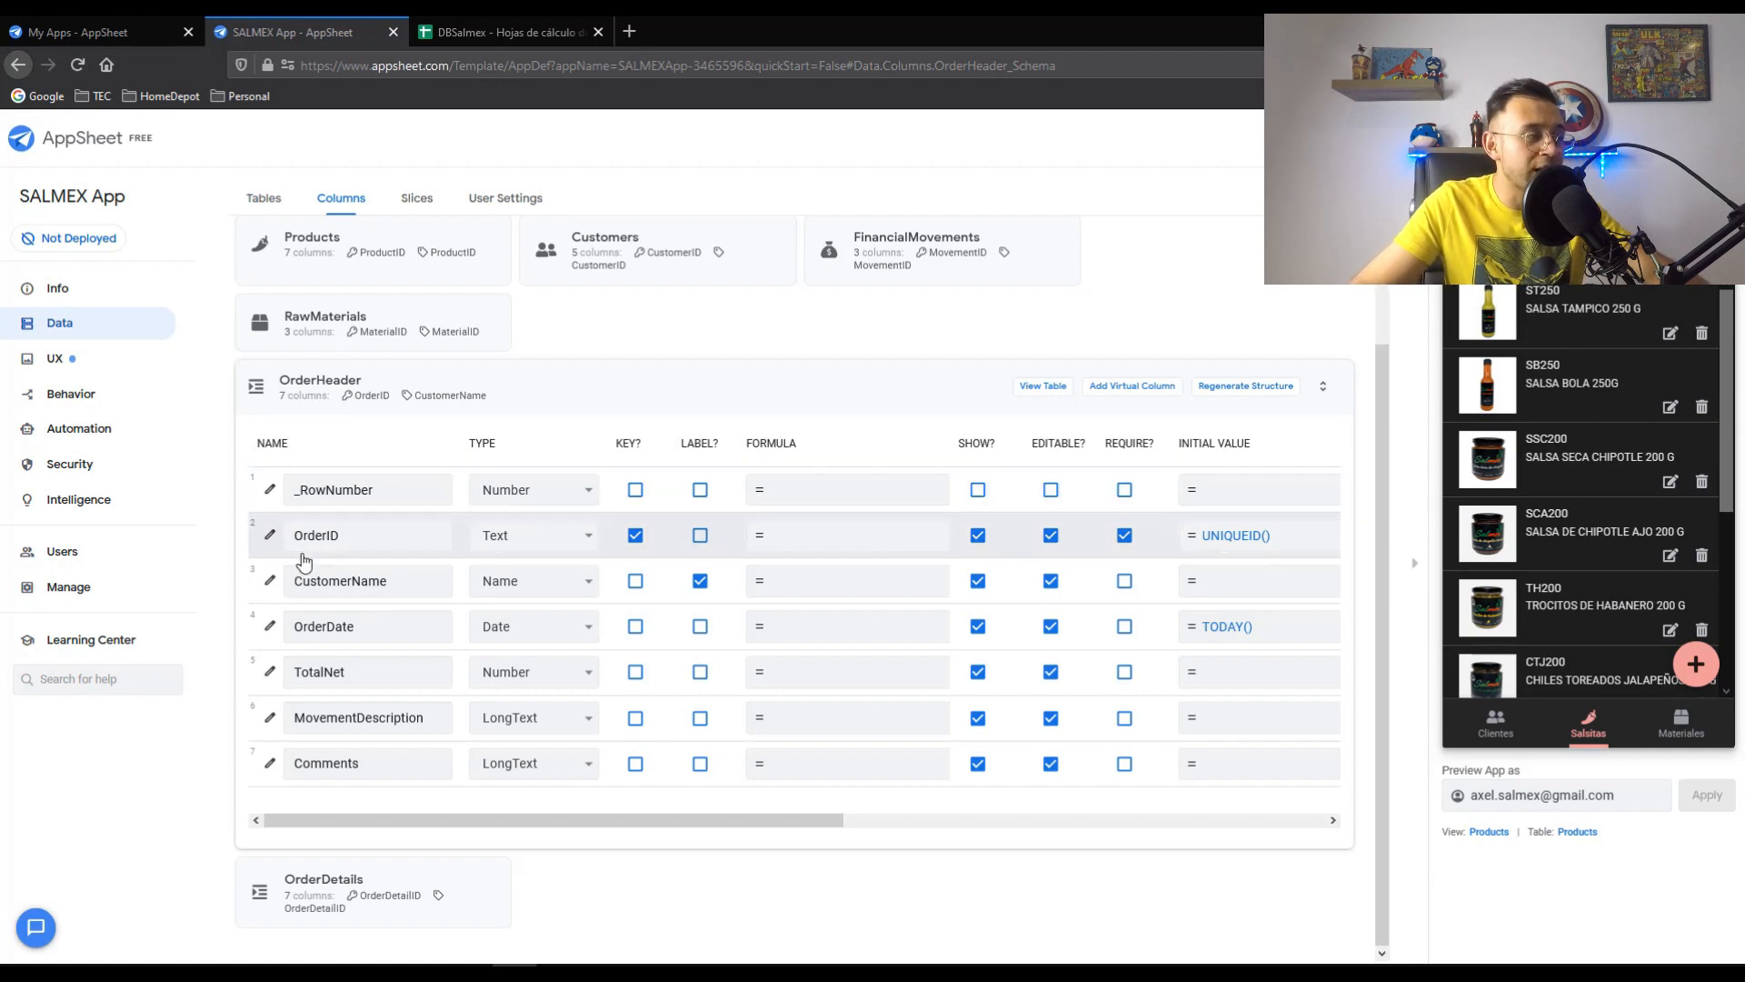
pyautogui.click(369, 377)
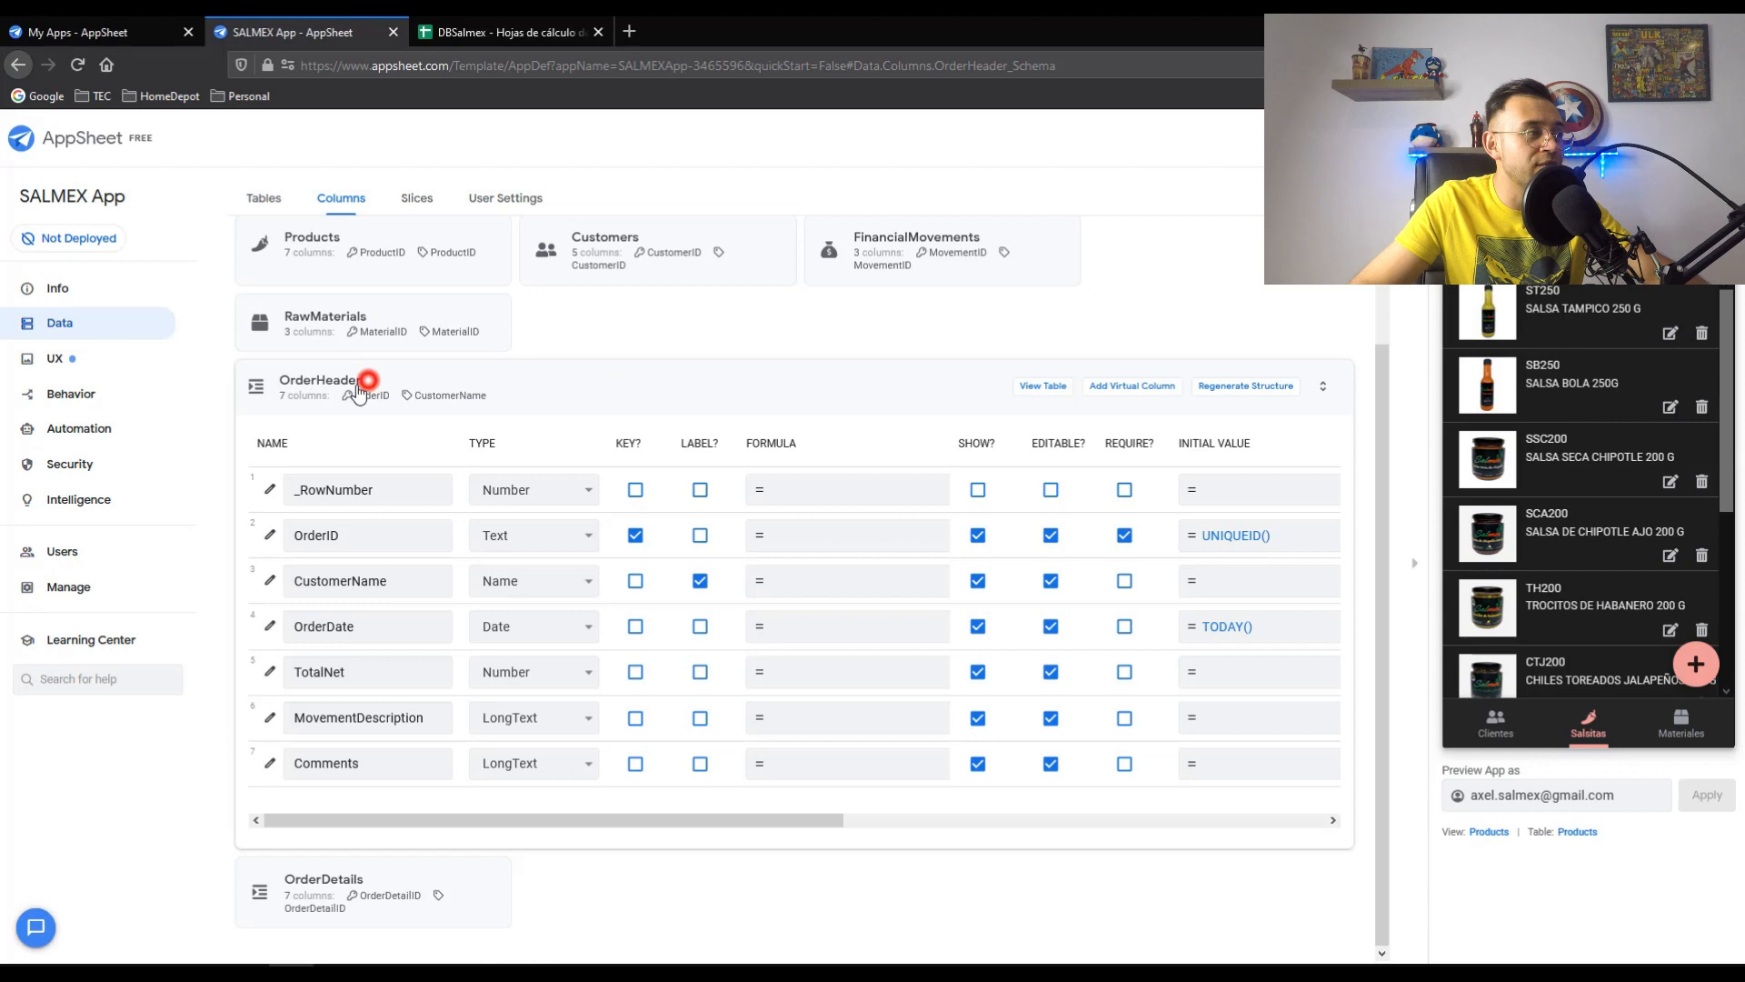
pyautogui.click(628, 462)
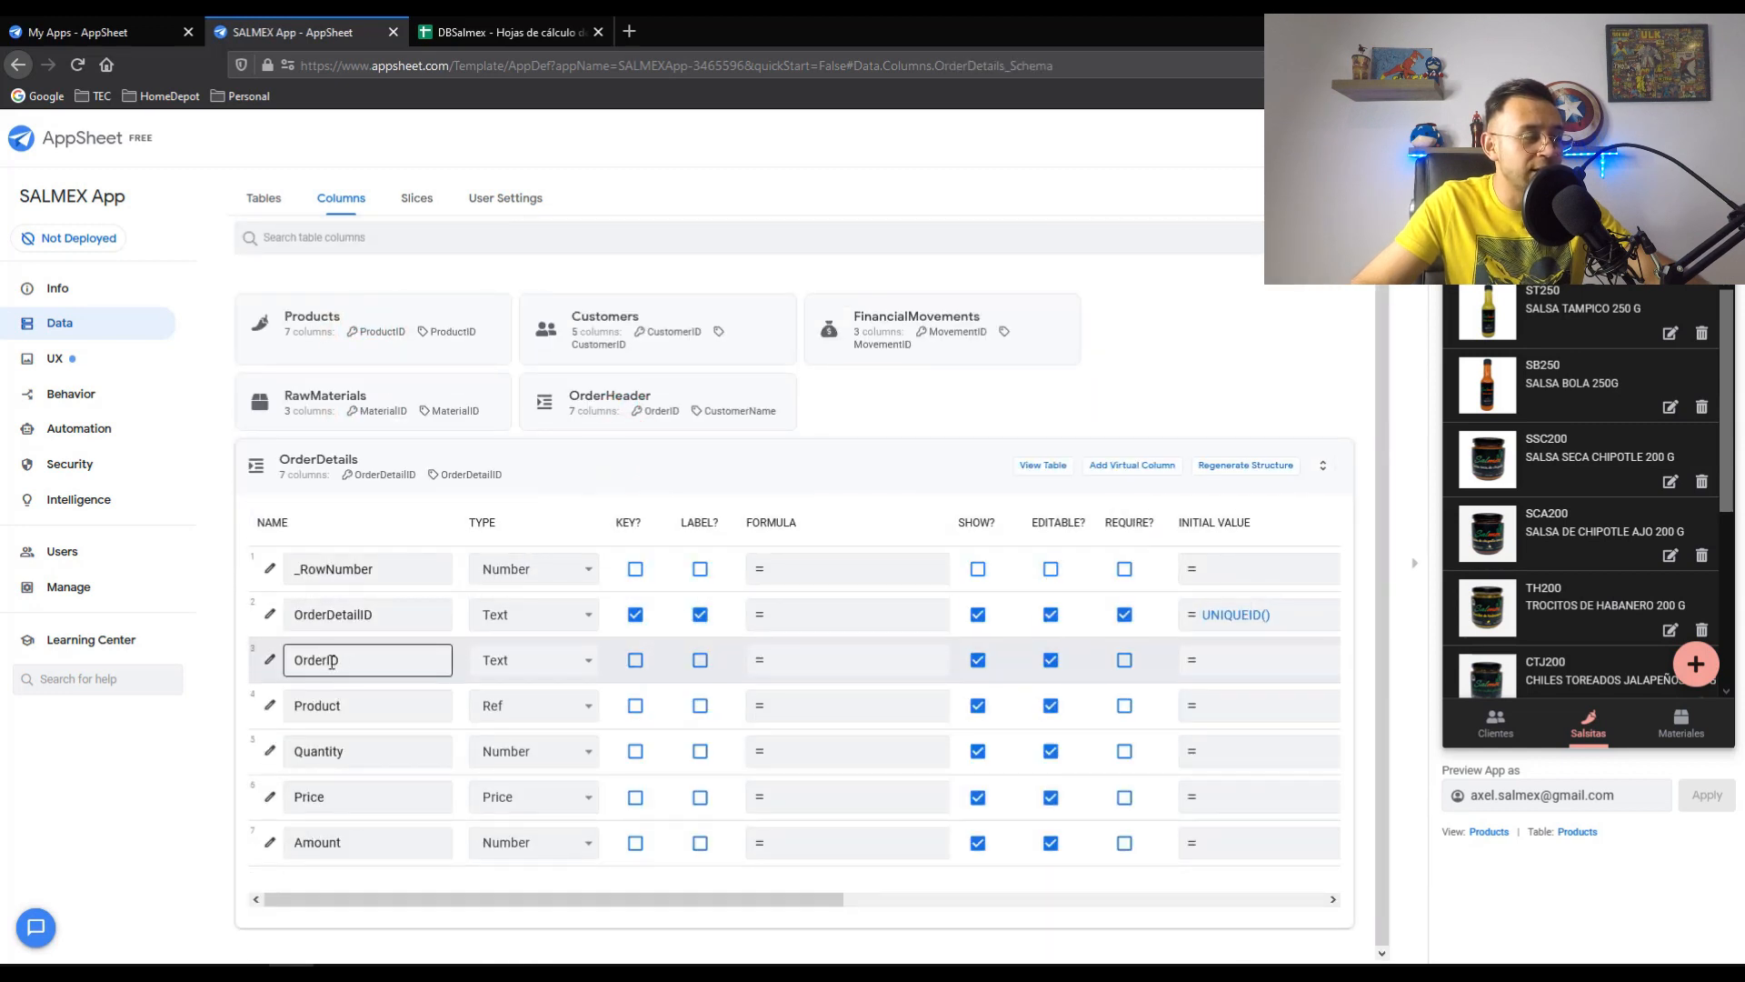
pyautogui.click(496, 32)
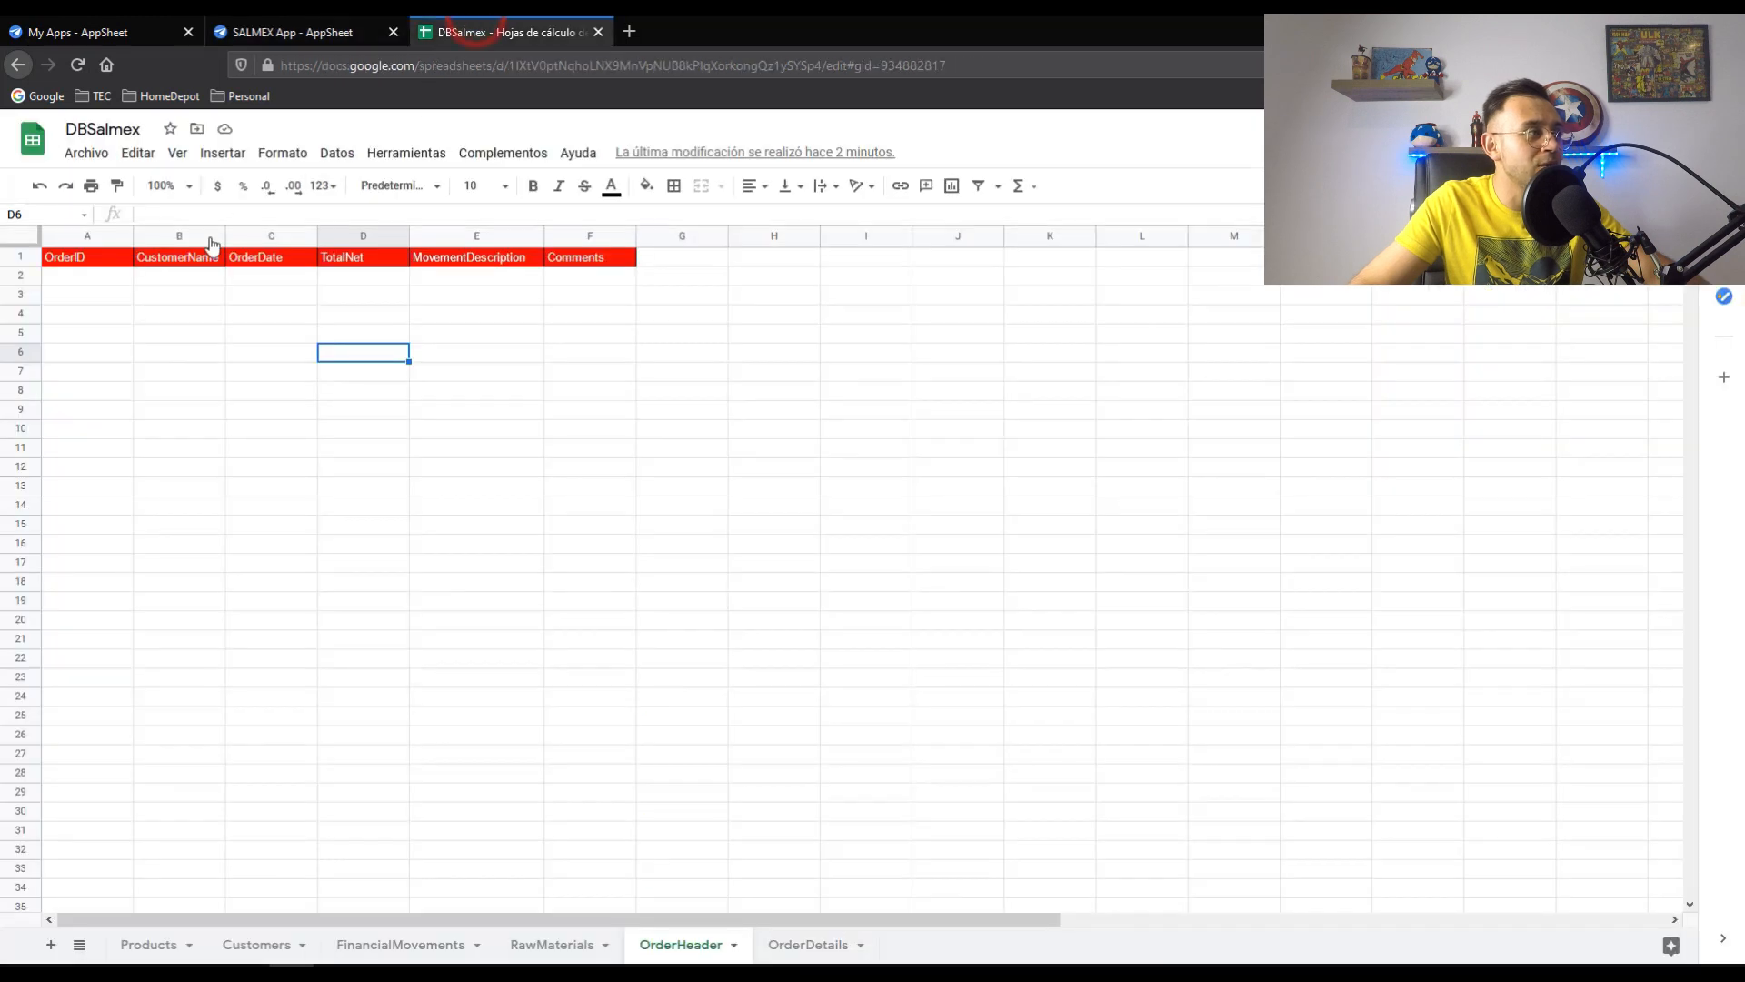
pyautogui.click(94, 243)
pyautogui.click(805, 943)
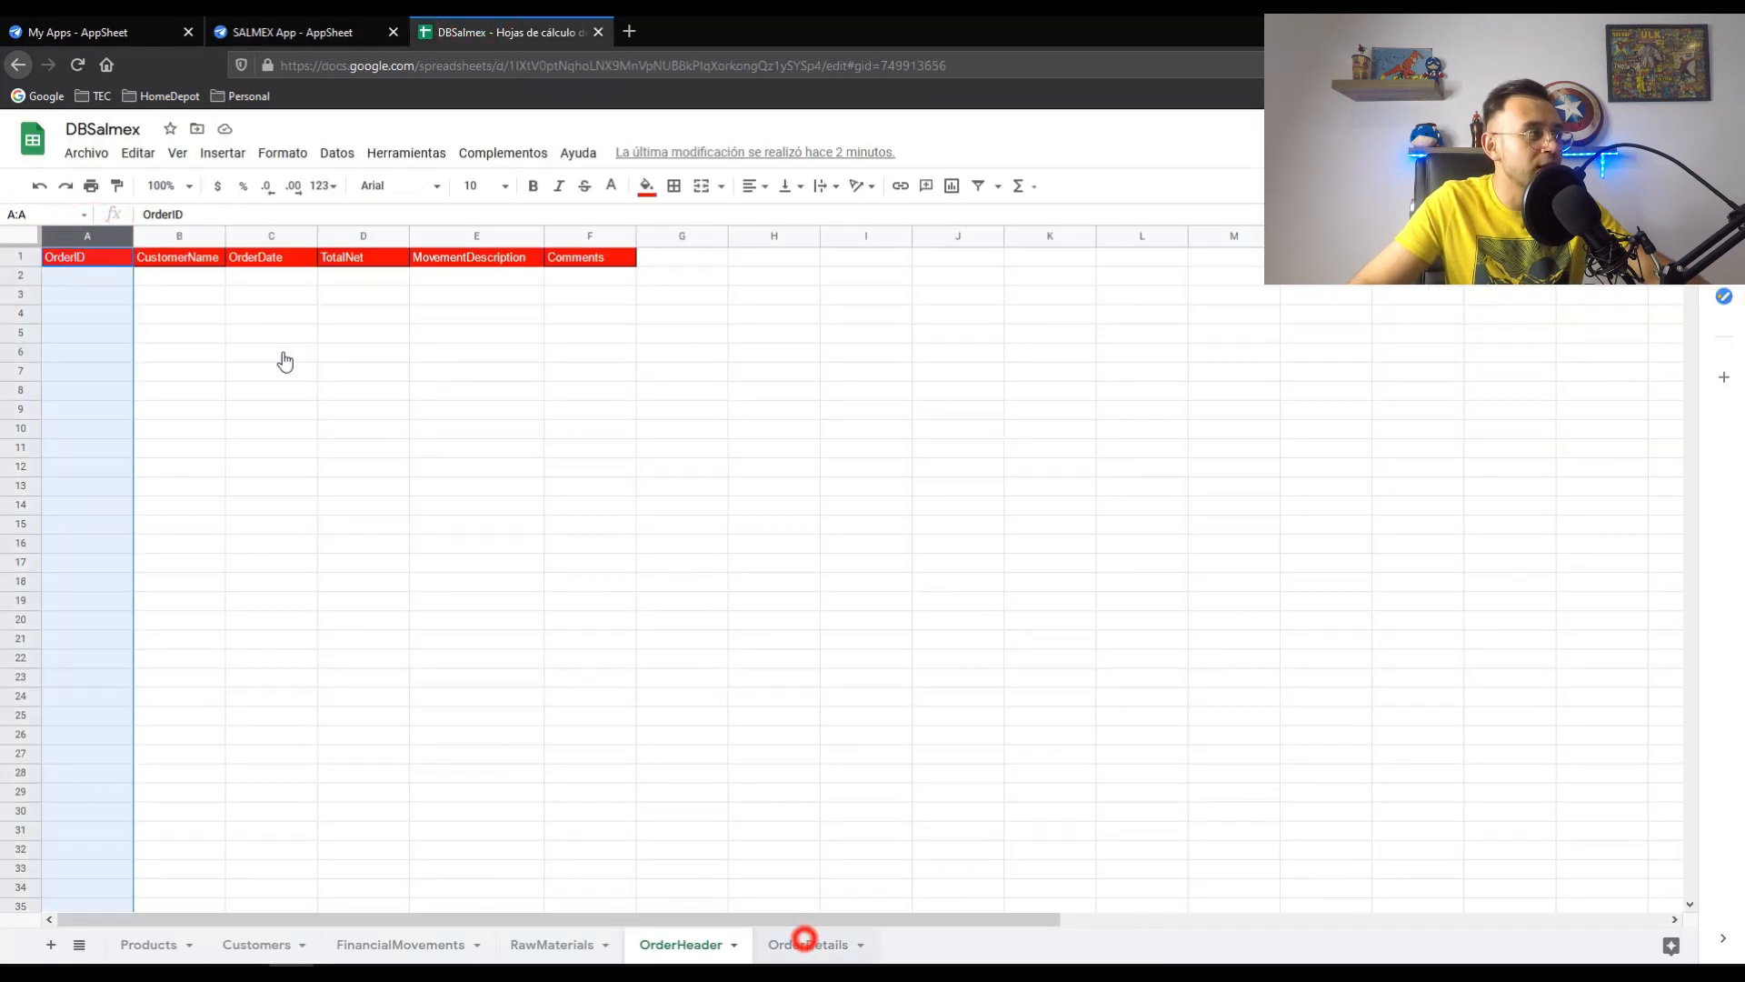
pyautogui.click(186, 242)
pyautogui.click(266, 21)
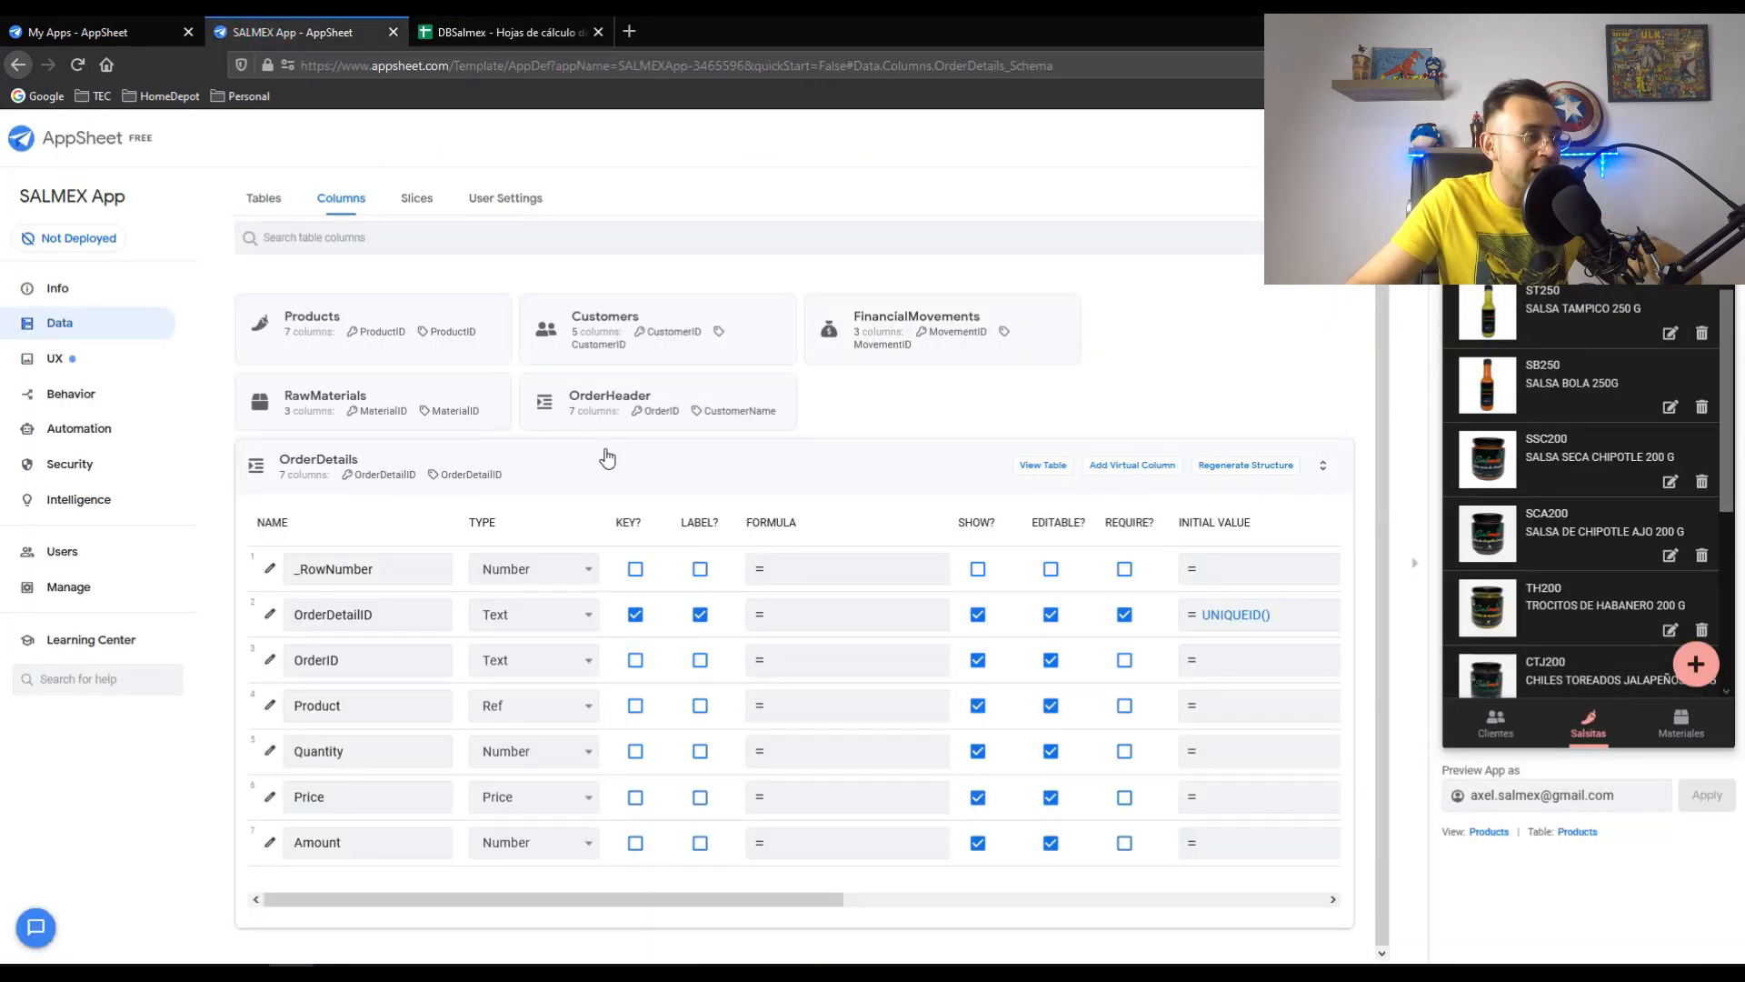
# - Make OrderID a Ref column with OrderHeader as its source table
pyautogui.click(270, 661)
pyautogui.click(806, 400)
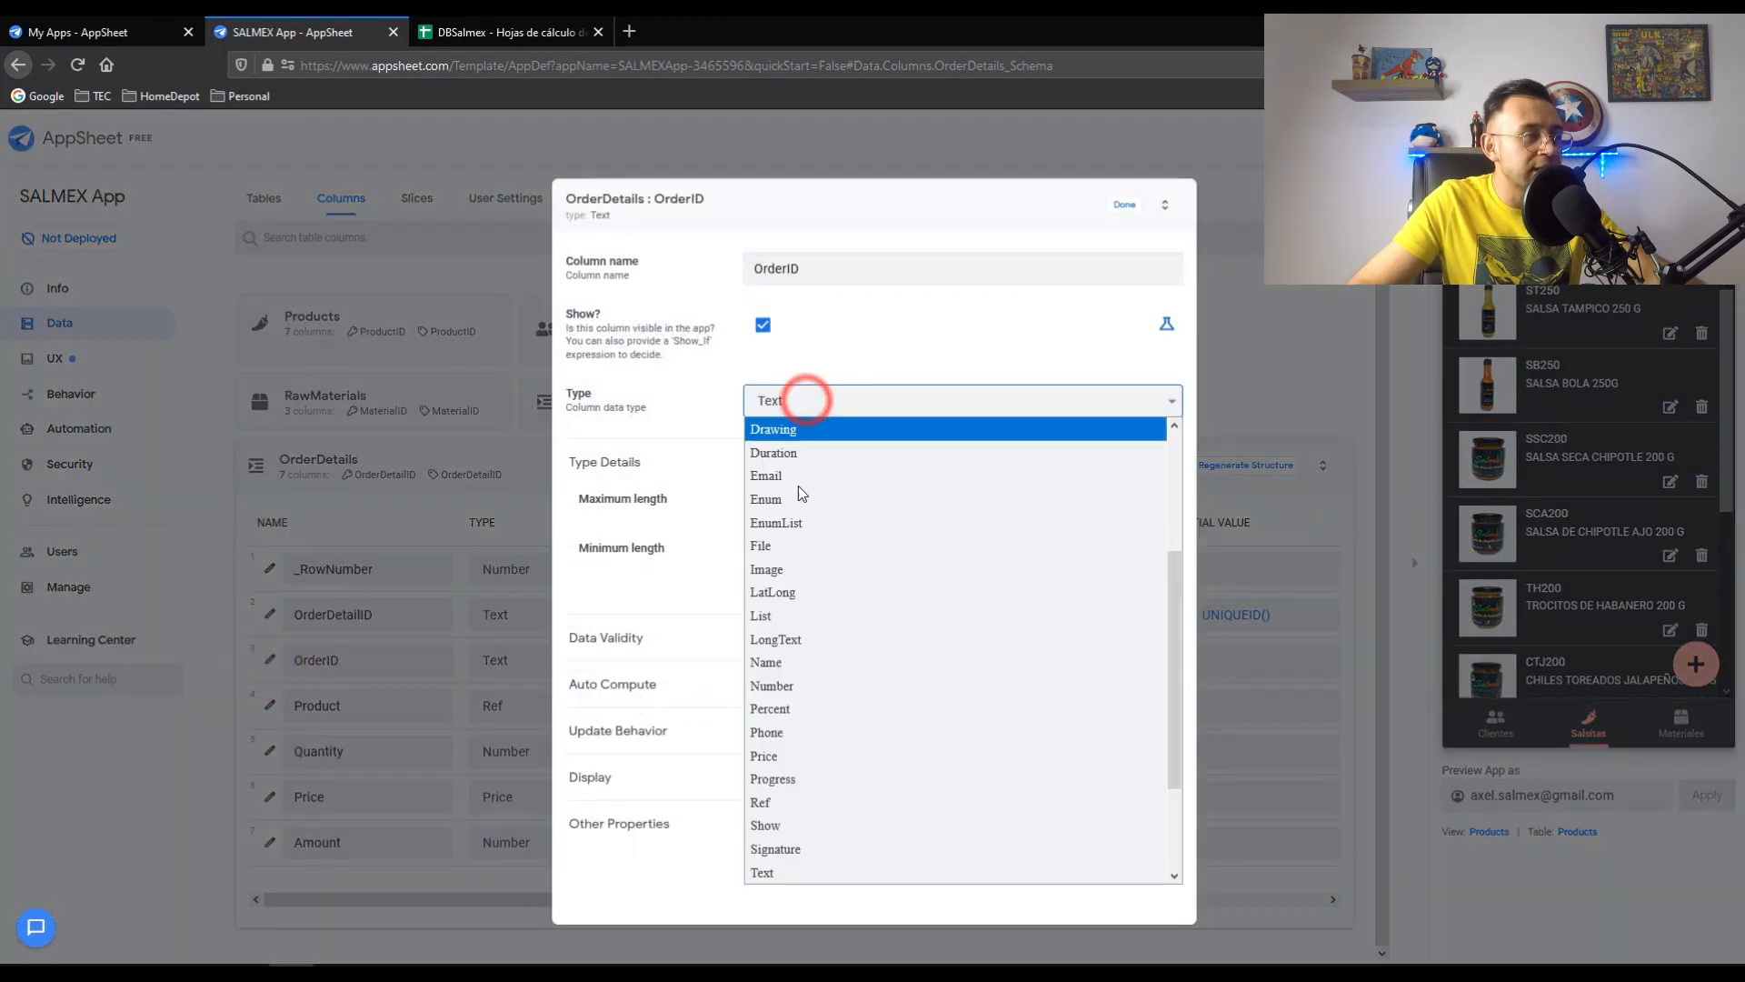
pyautogui.click(781, 803)
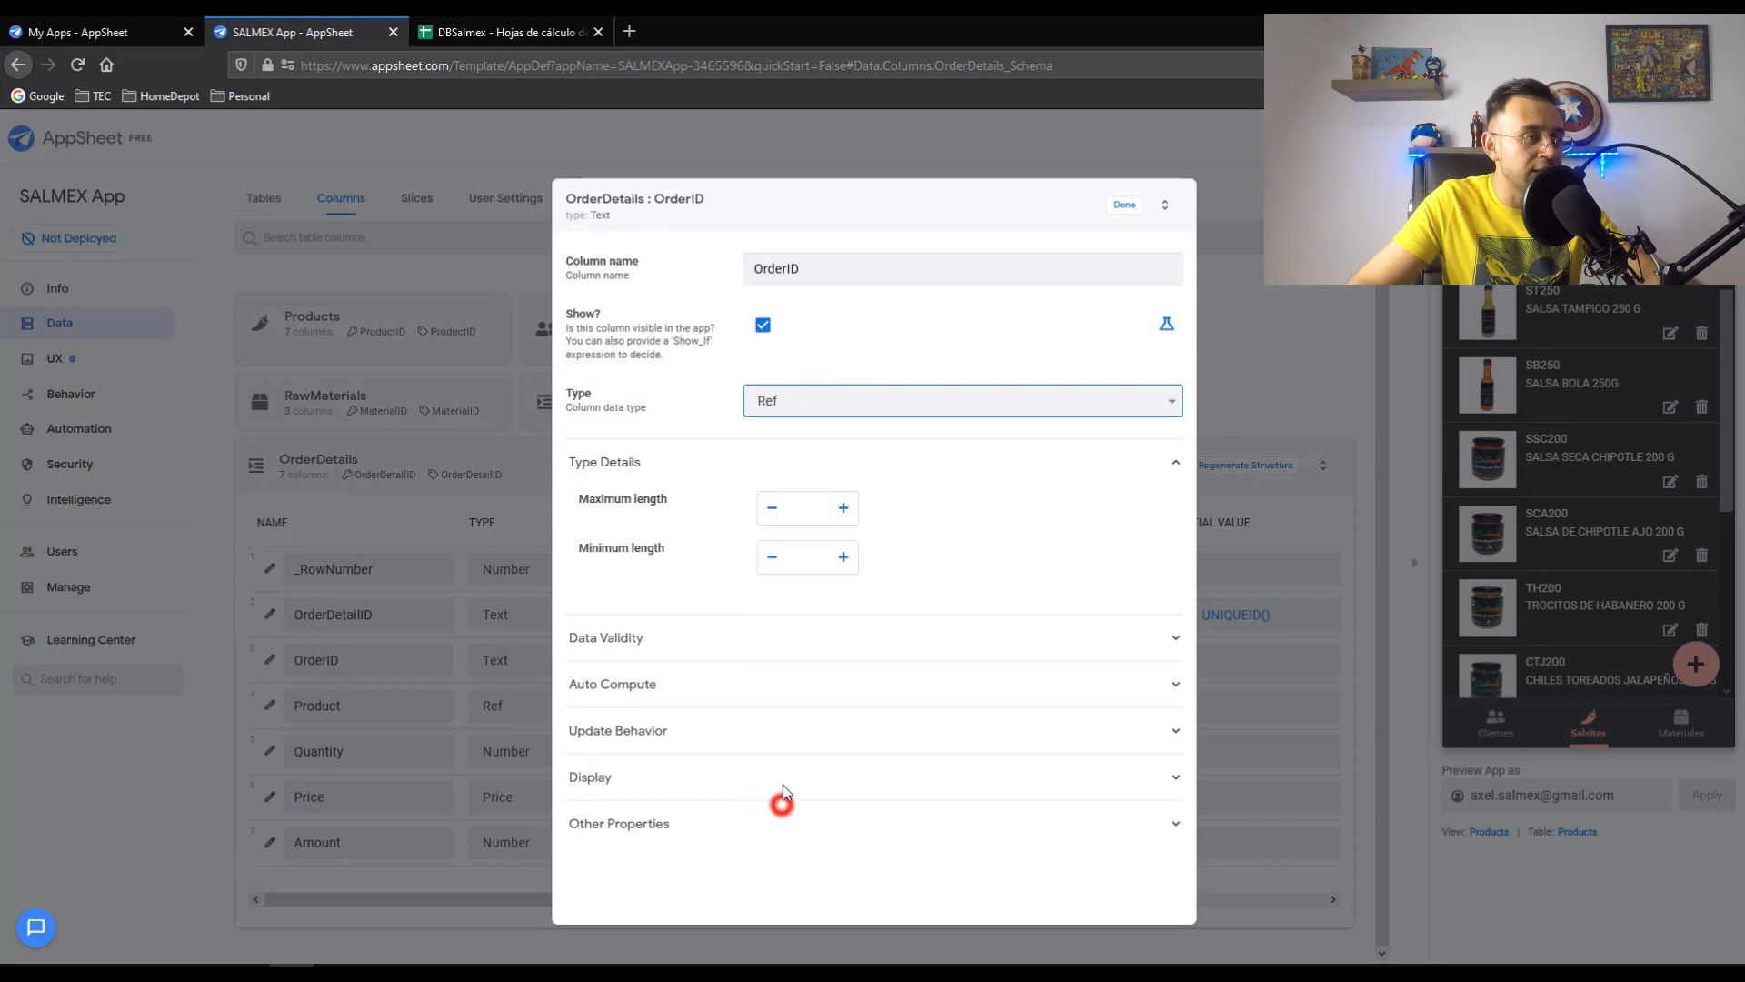
pyautogui.click(810, 505)
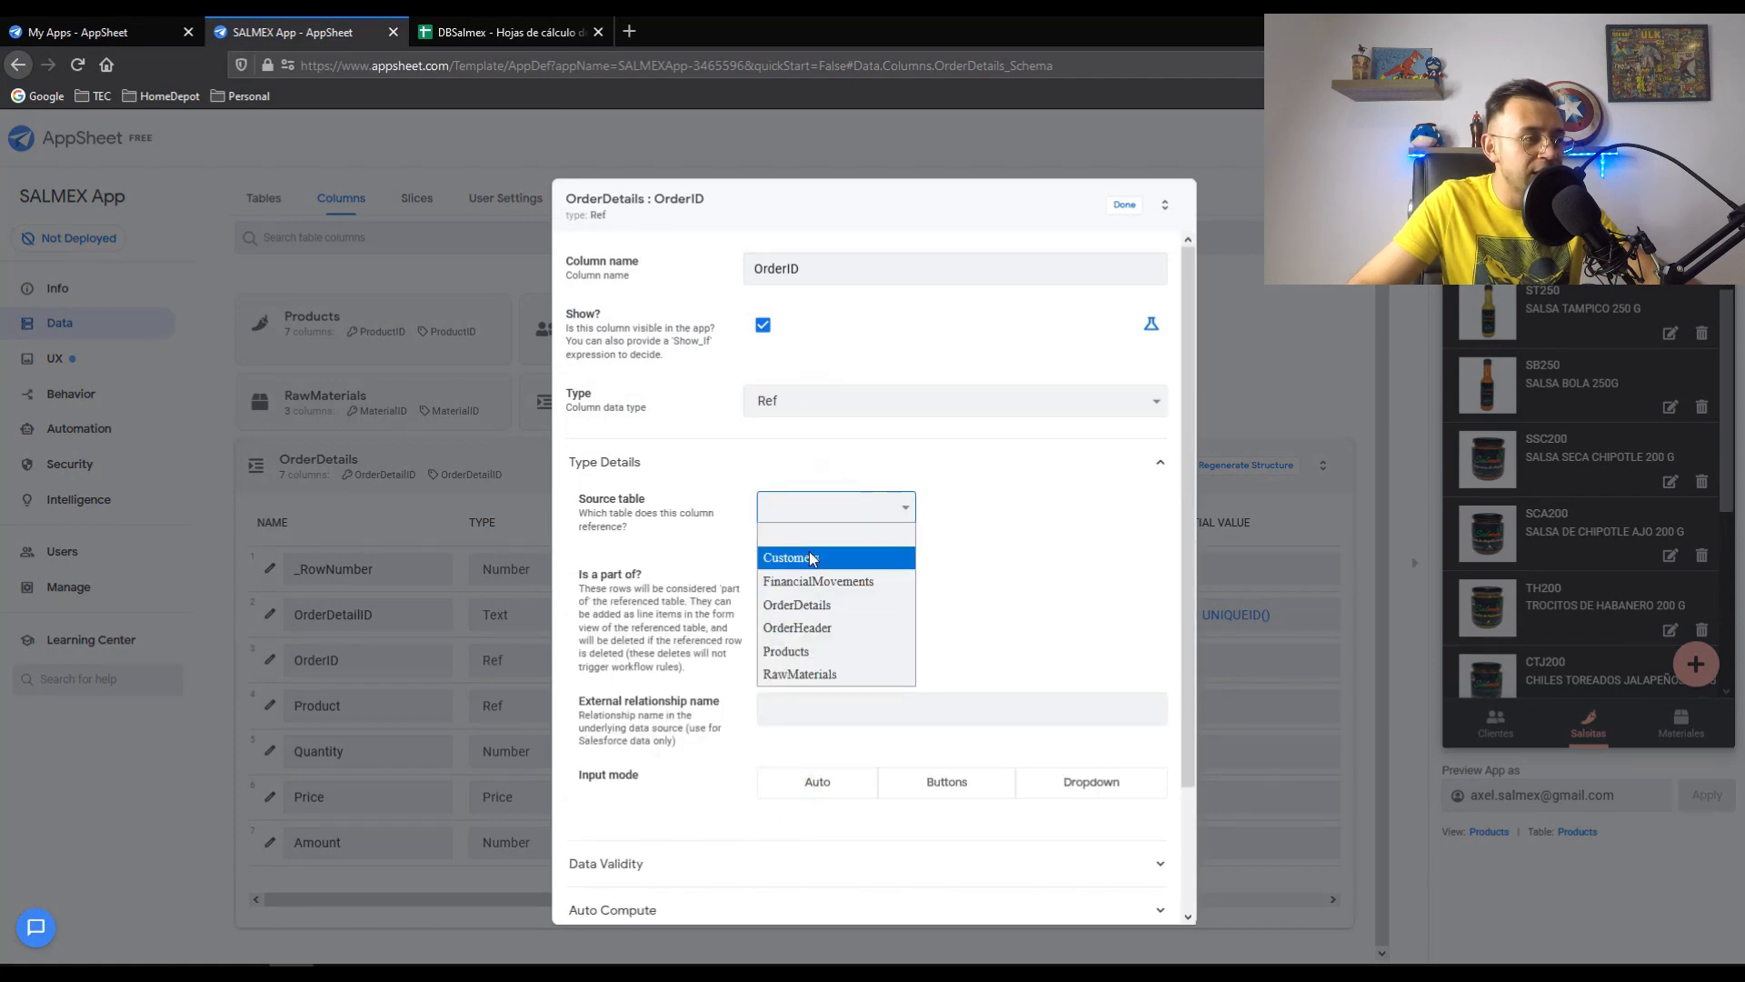
pyautogui.click(810, 626)
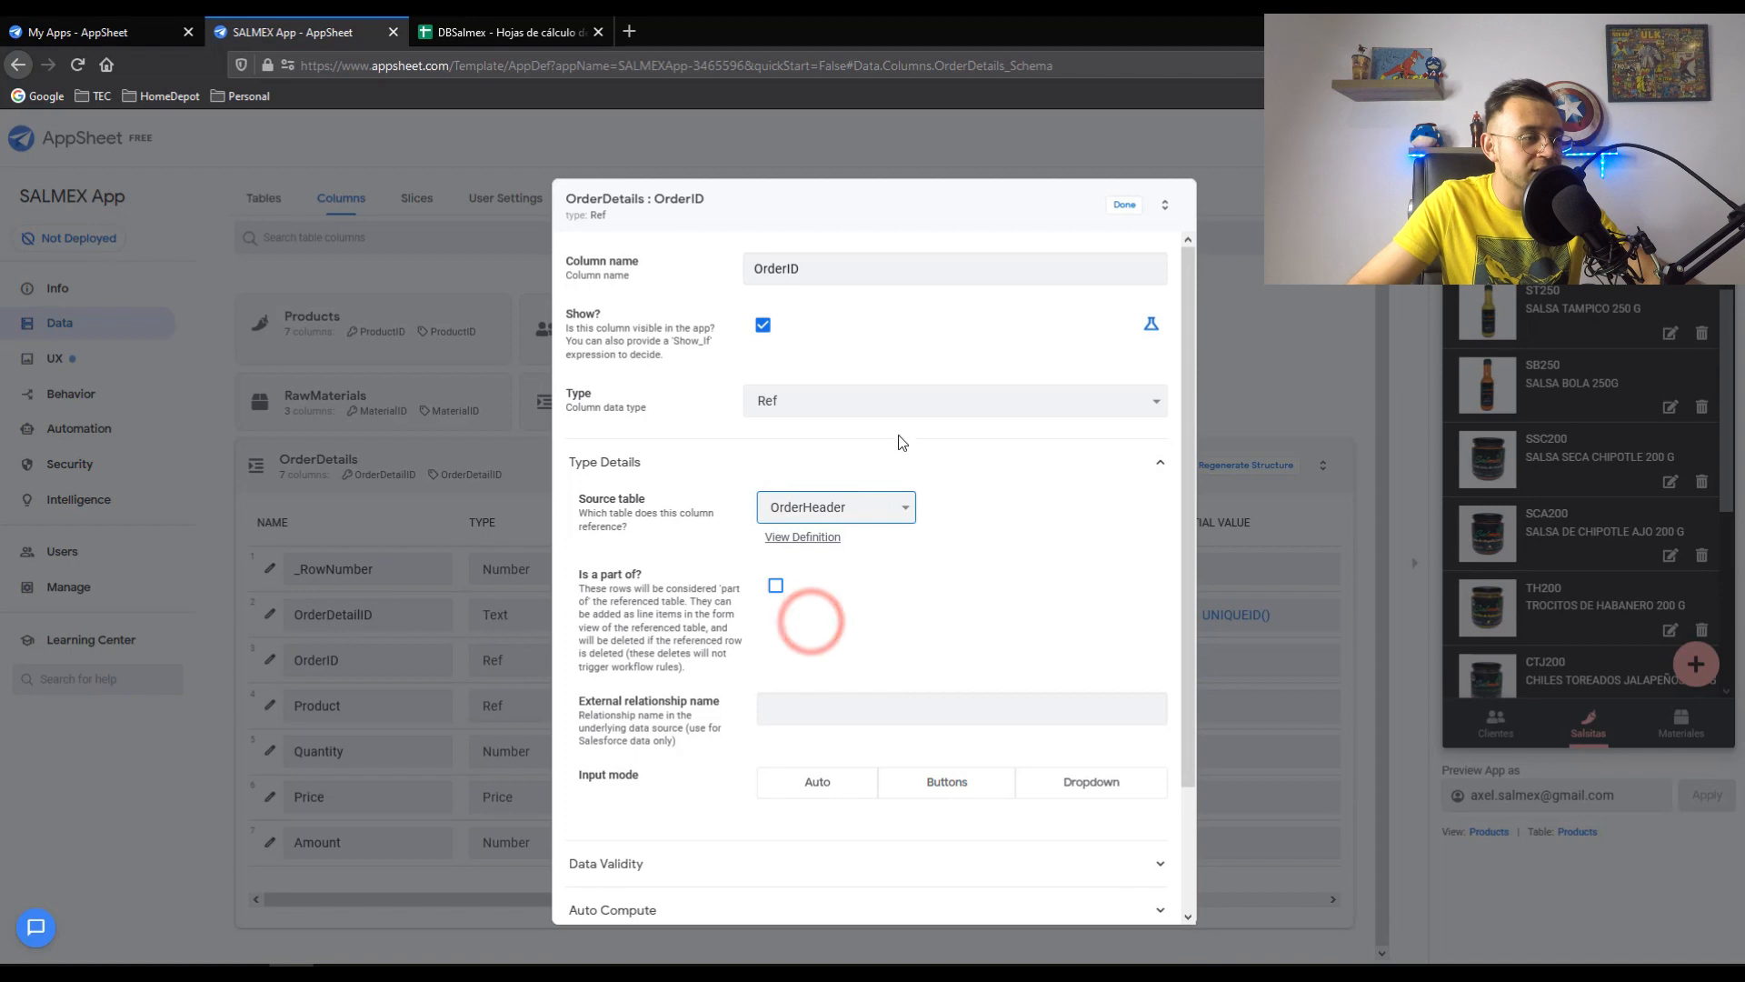
pyautogui.click(1124, 206)
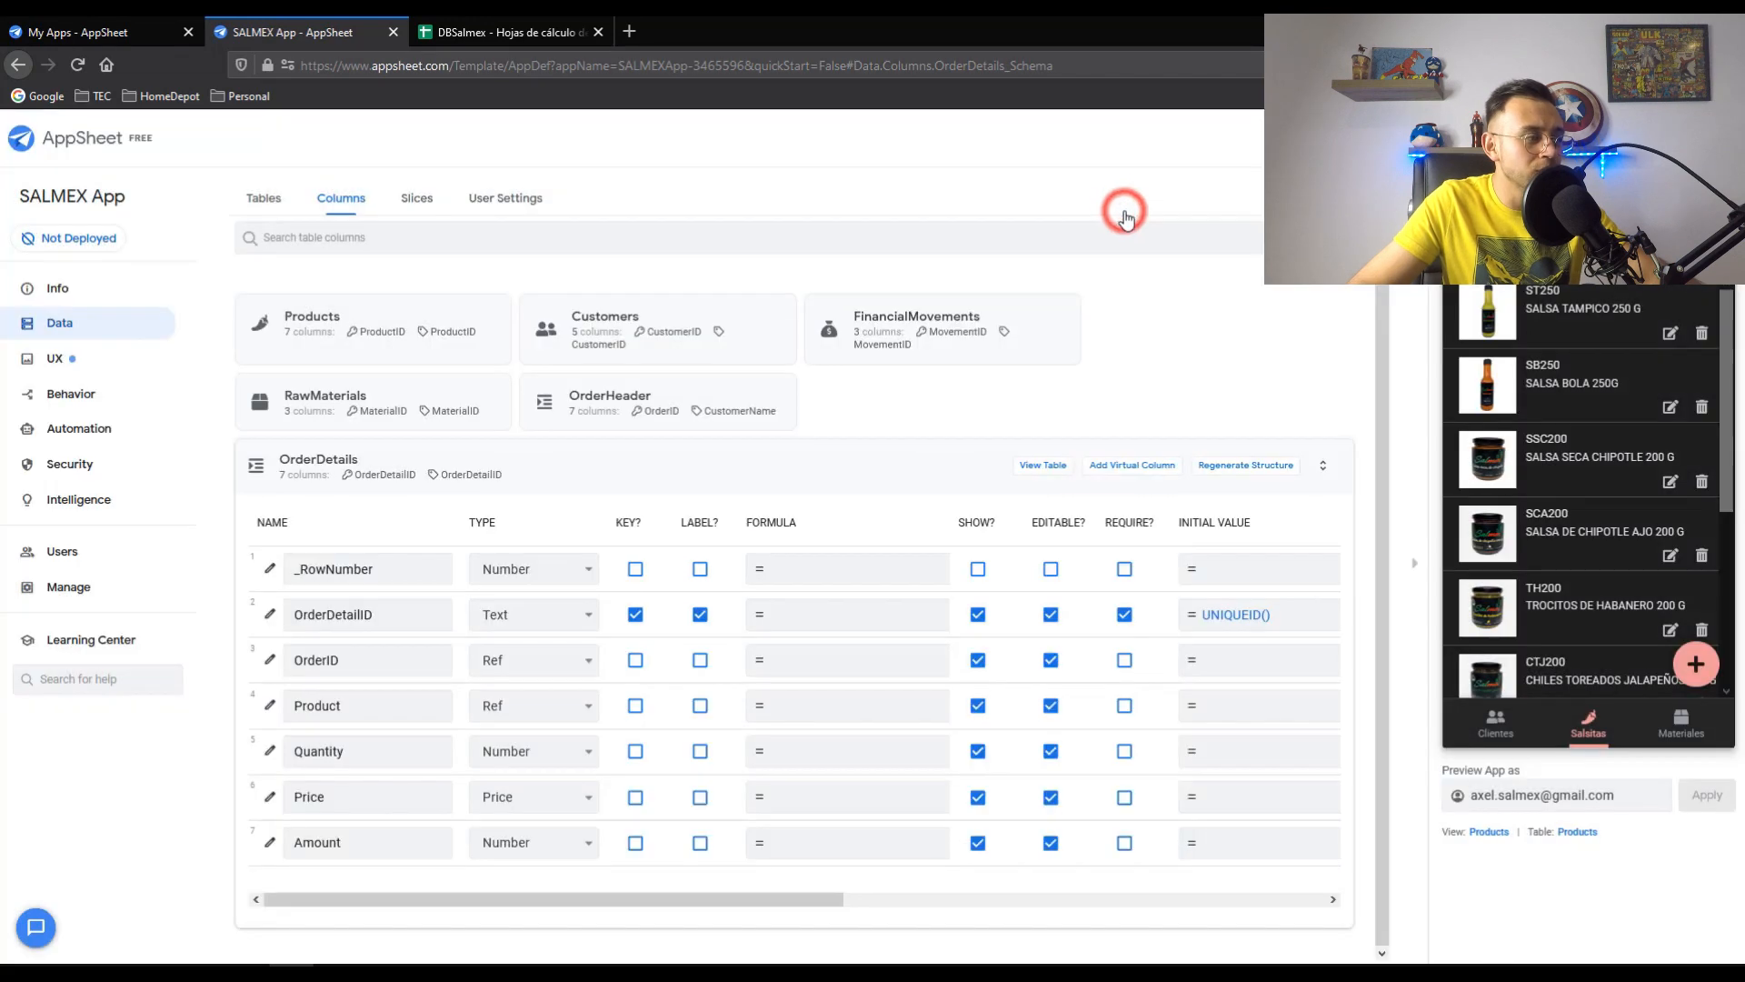
# - Confirm the Product column keeps Products as its referenced table
pyautogui.click(270, 705)
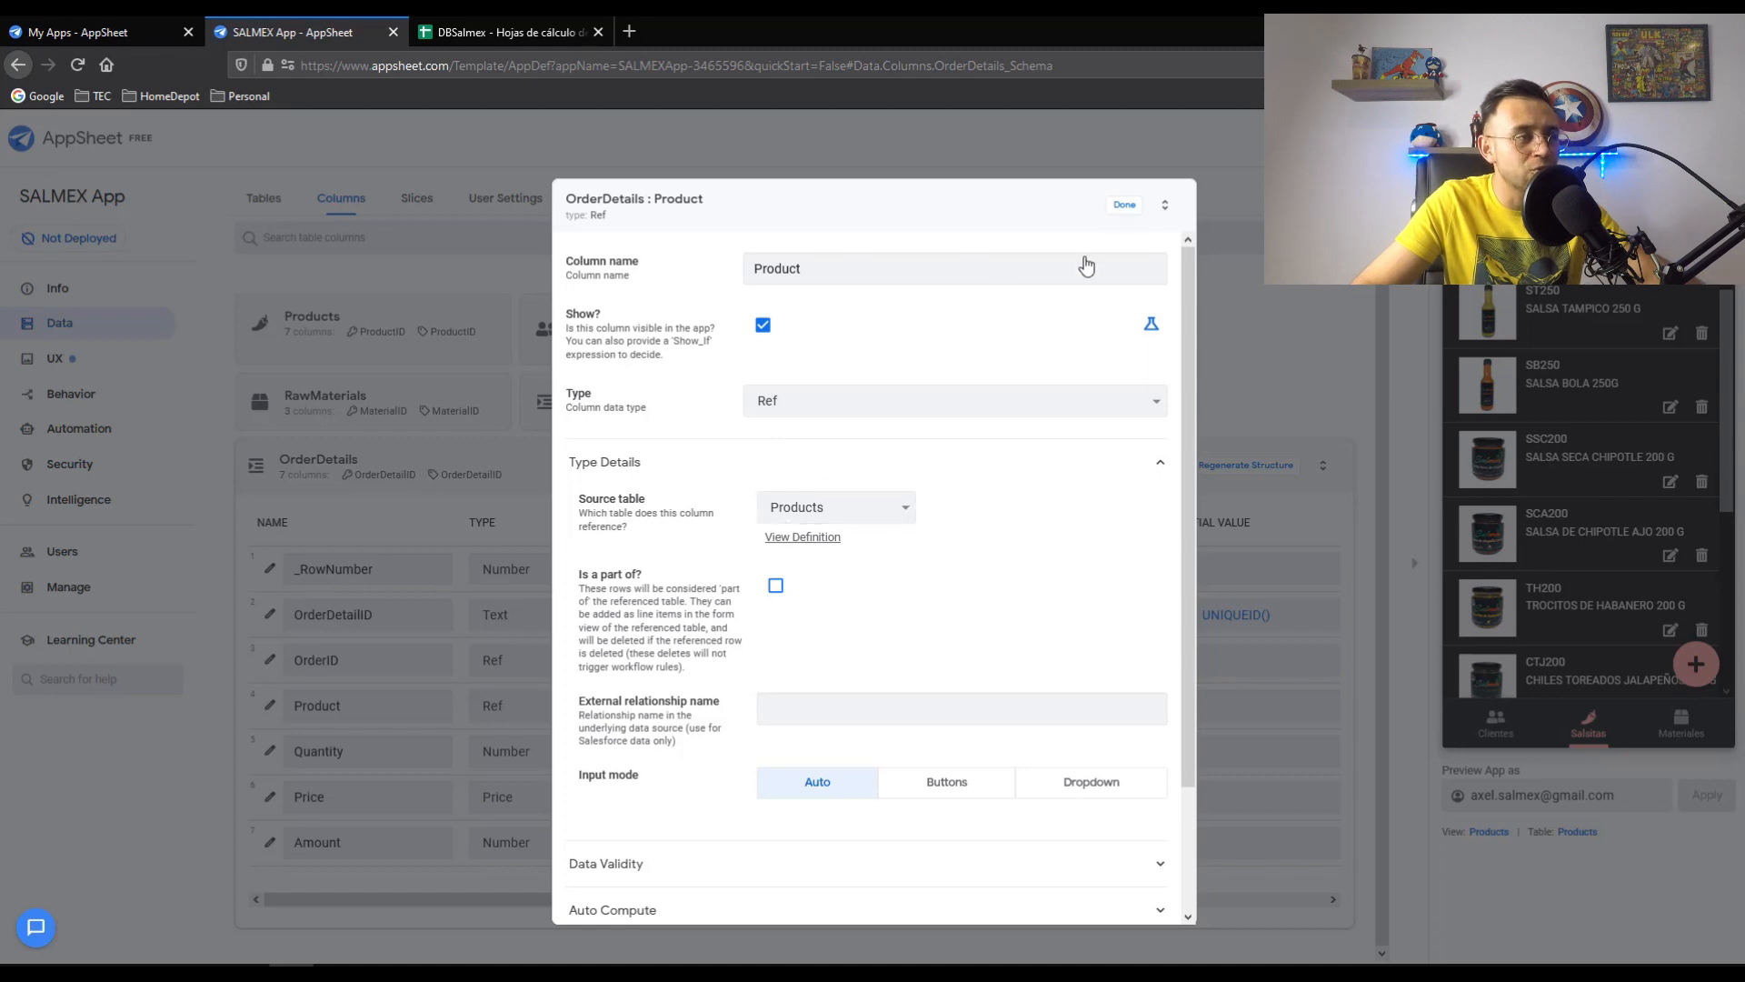
pyautogui.click(842, 497)
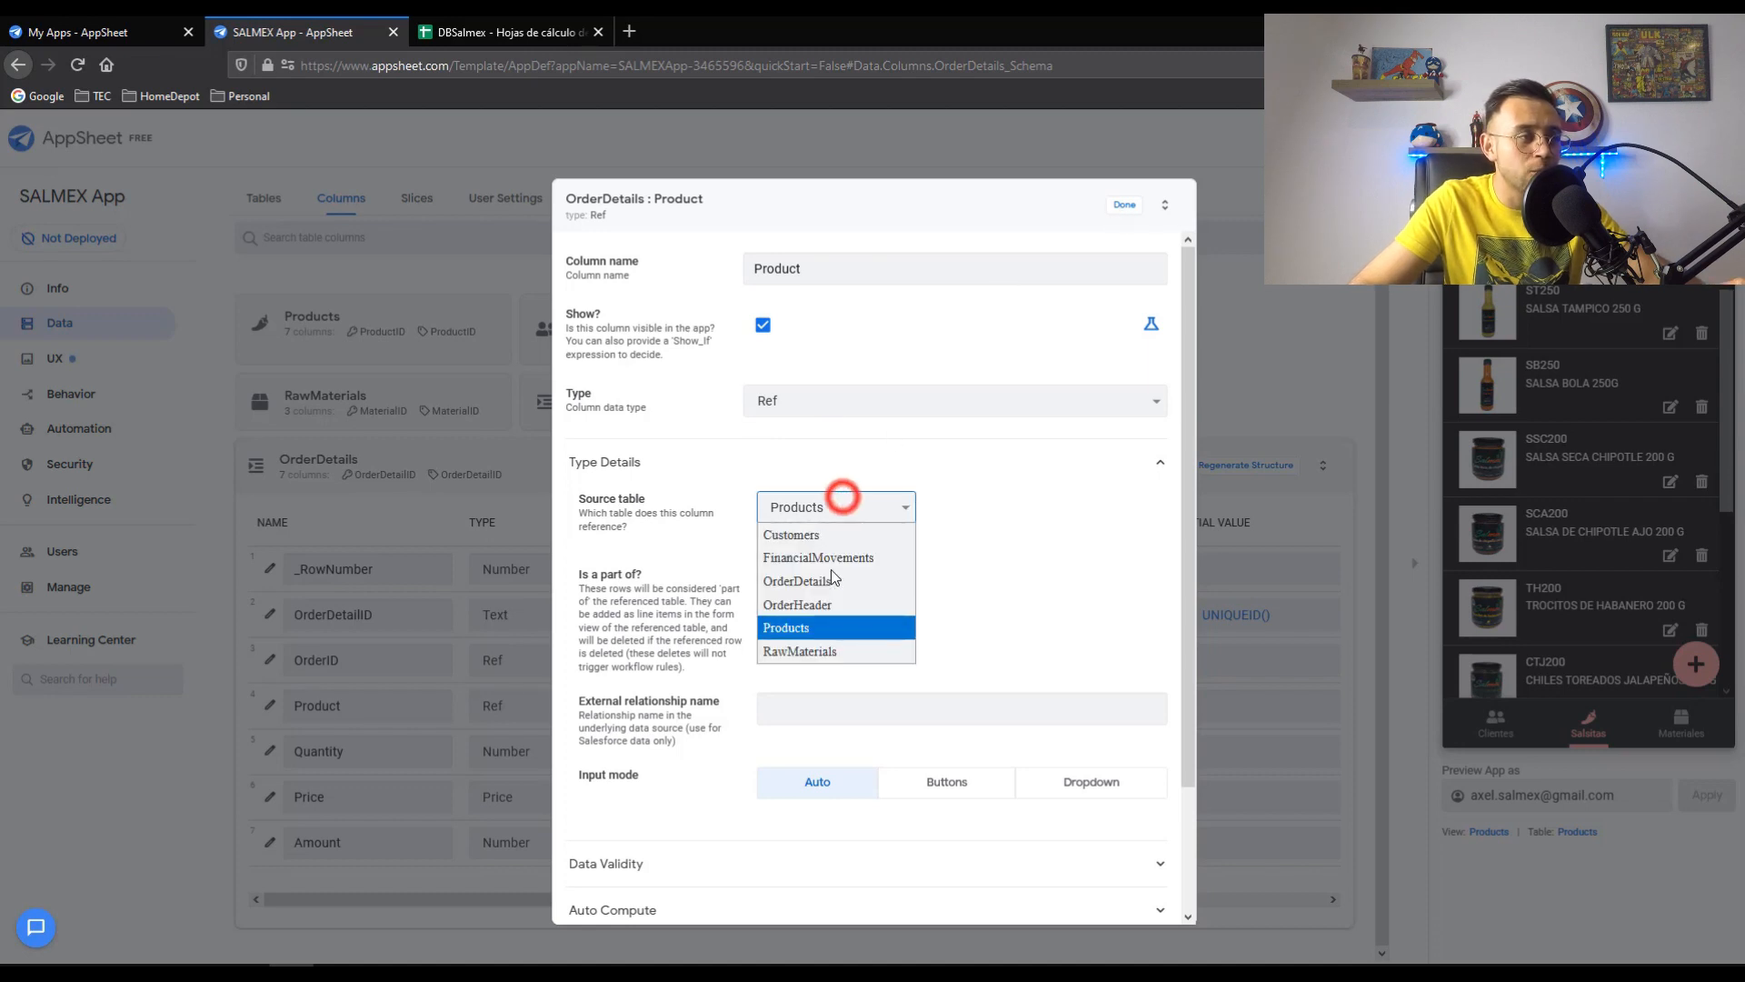
pyautogui.click(810, 624)
pyautogui.click(1124, 205)
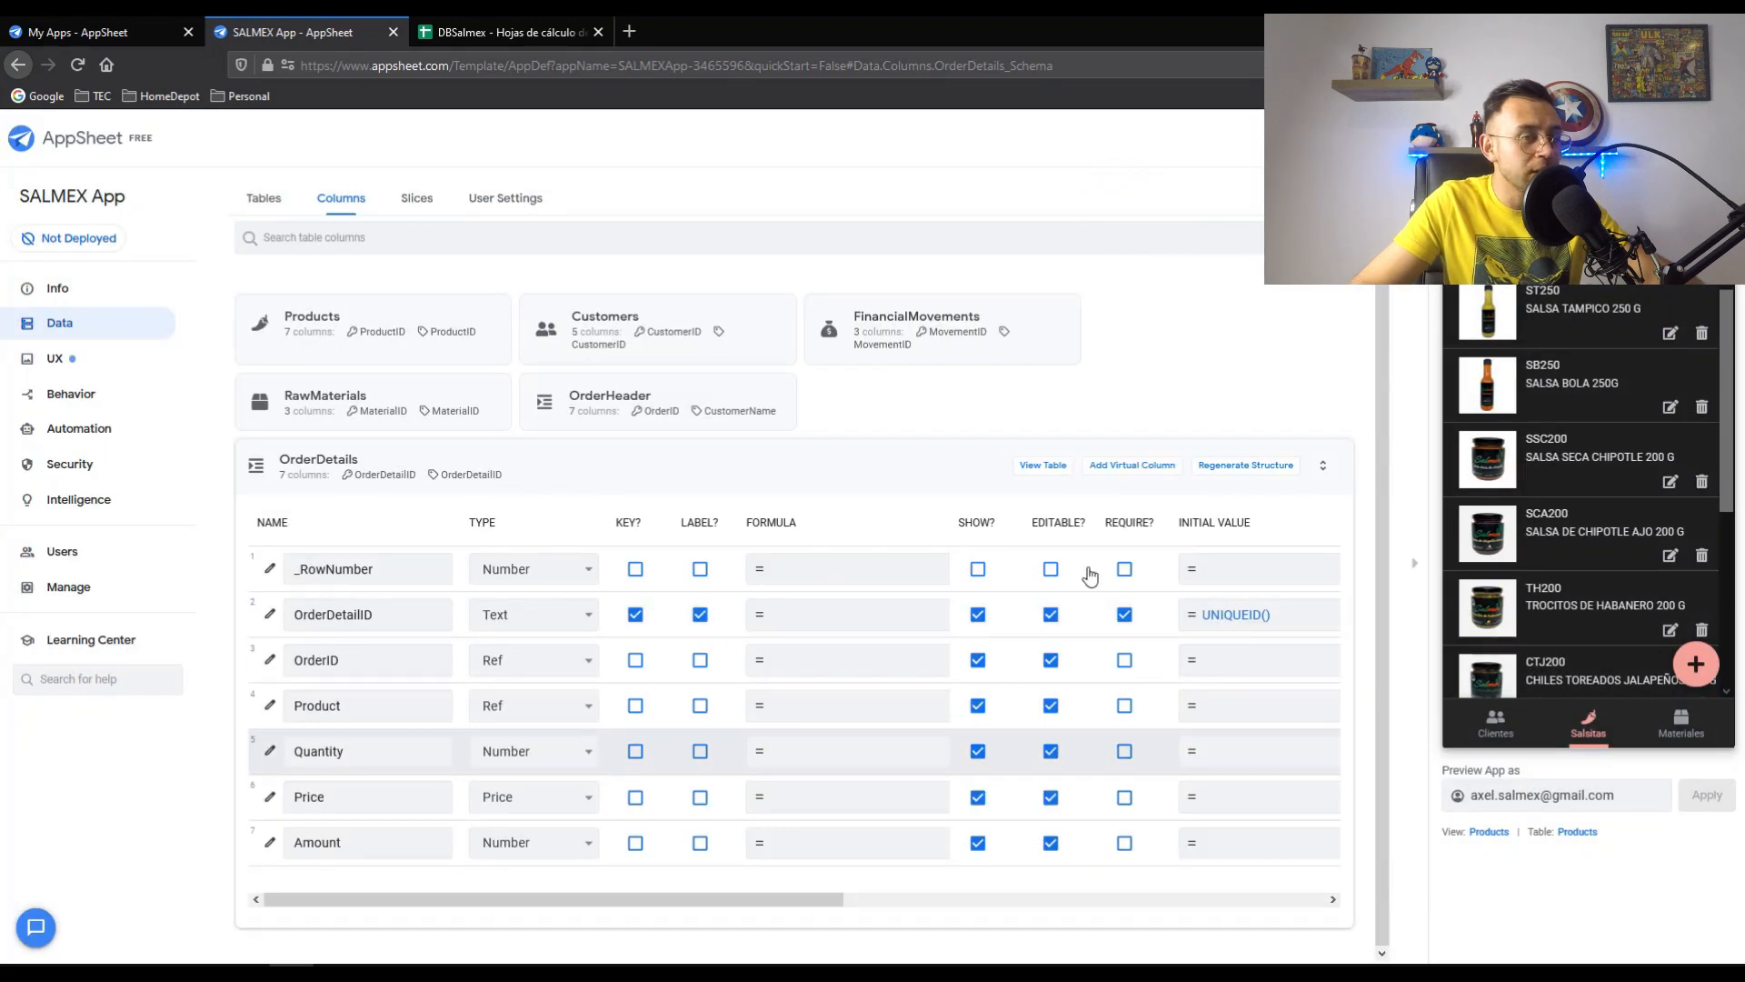
pyautogui.click(1382, 451)
pyautogui.click(538, 807)
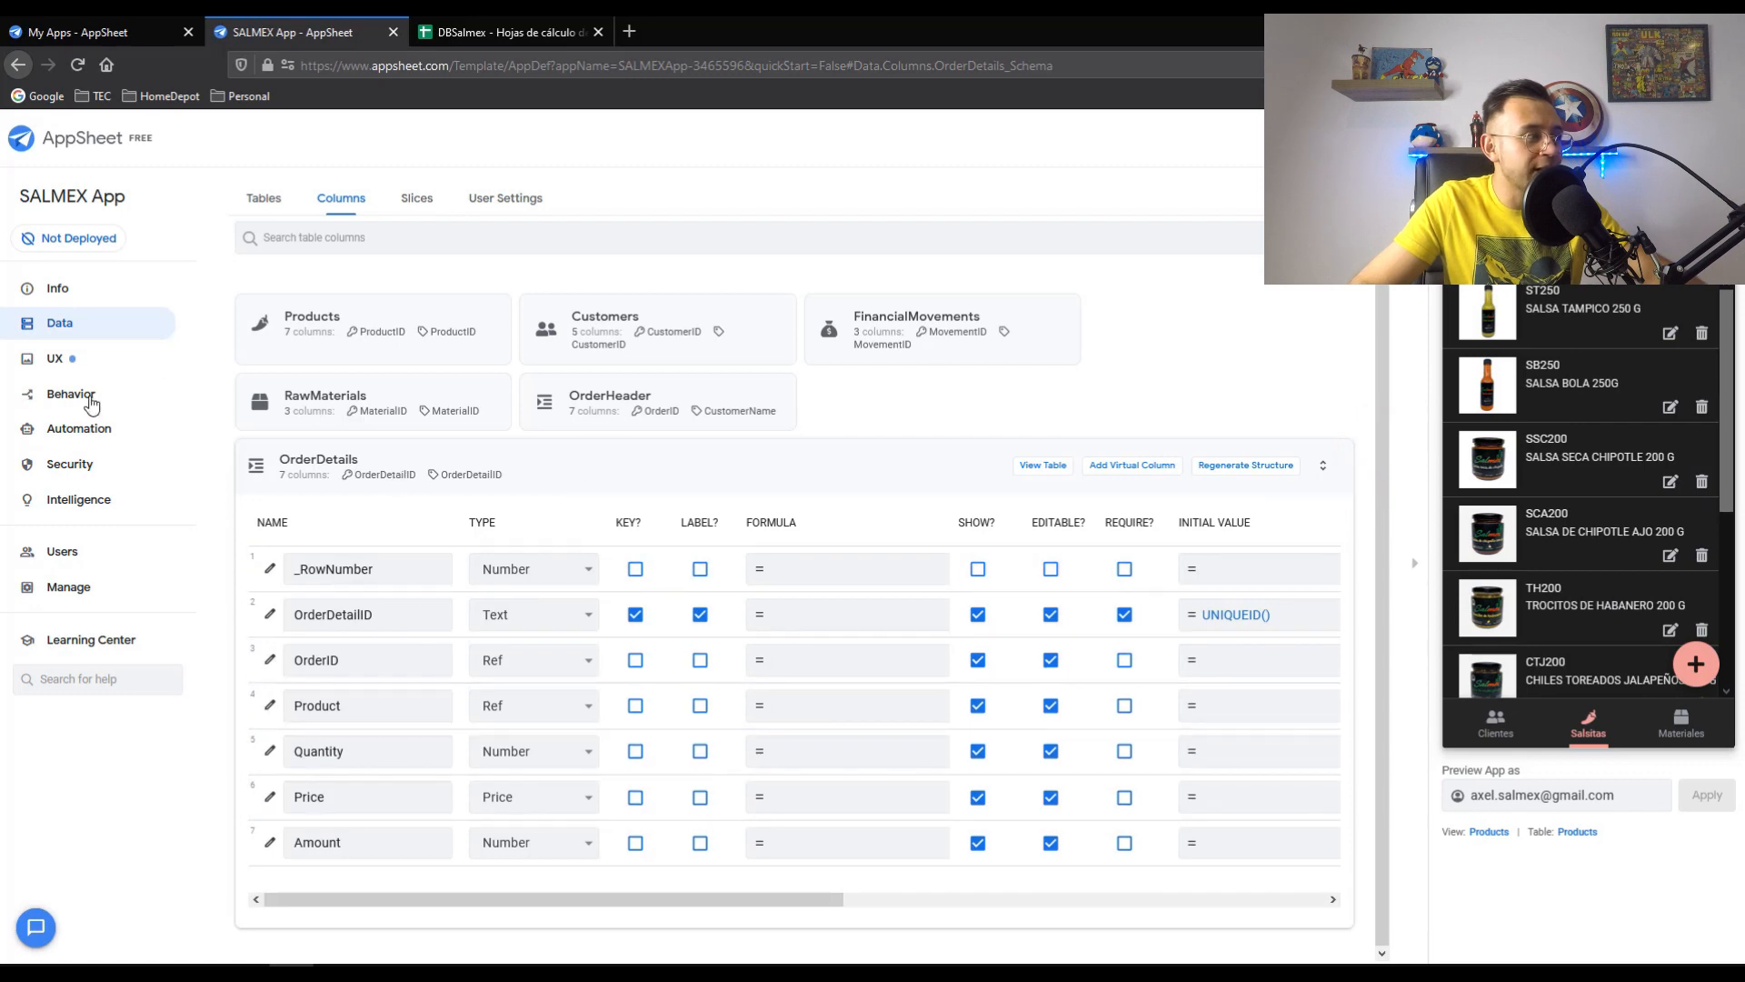
# - Create a new view on the OrderHeader table, named OrderHeader
pyautogui.click(72, 367)
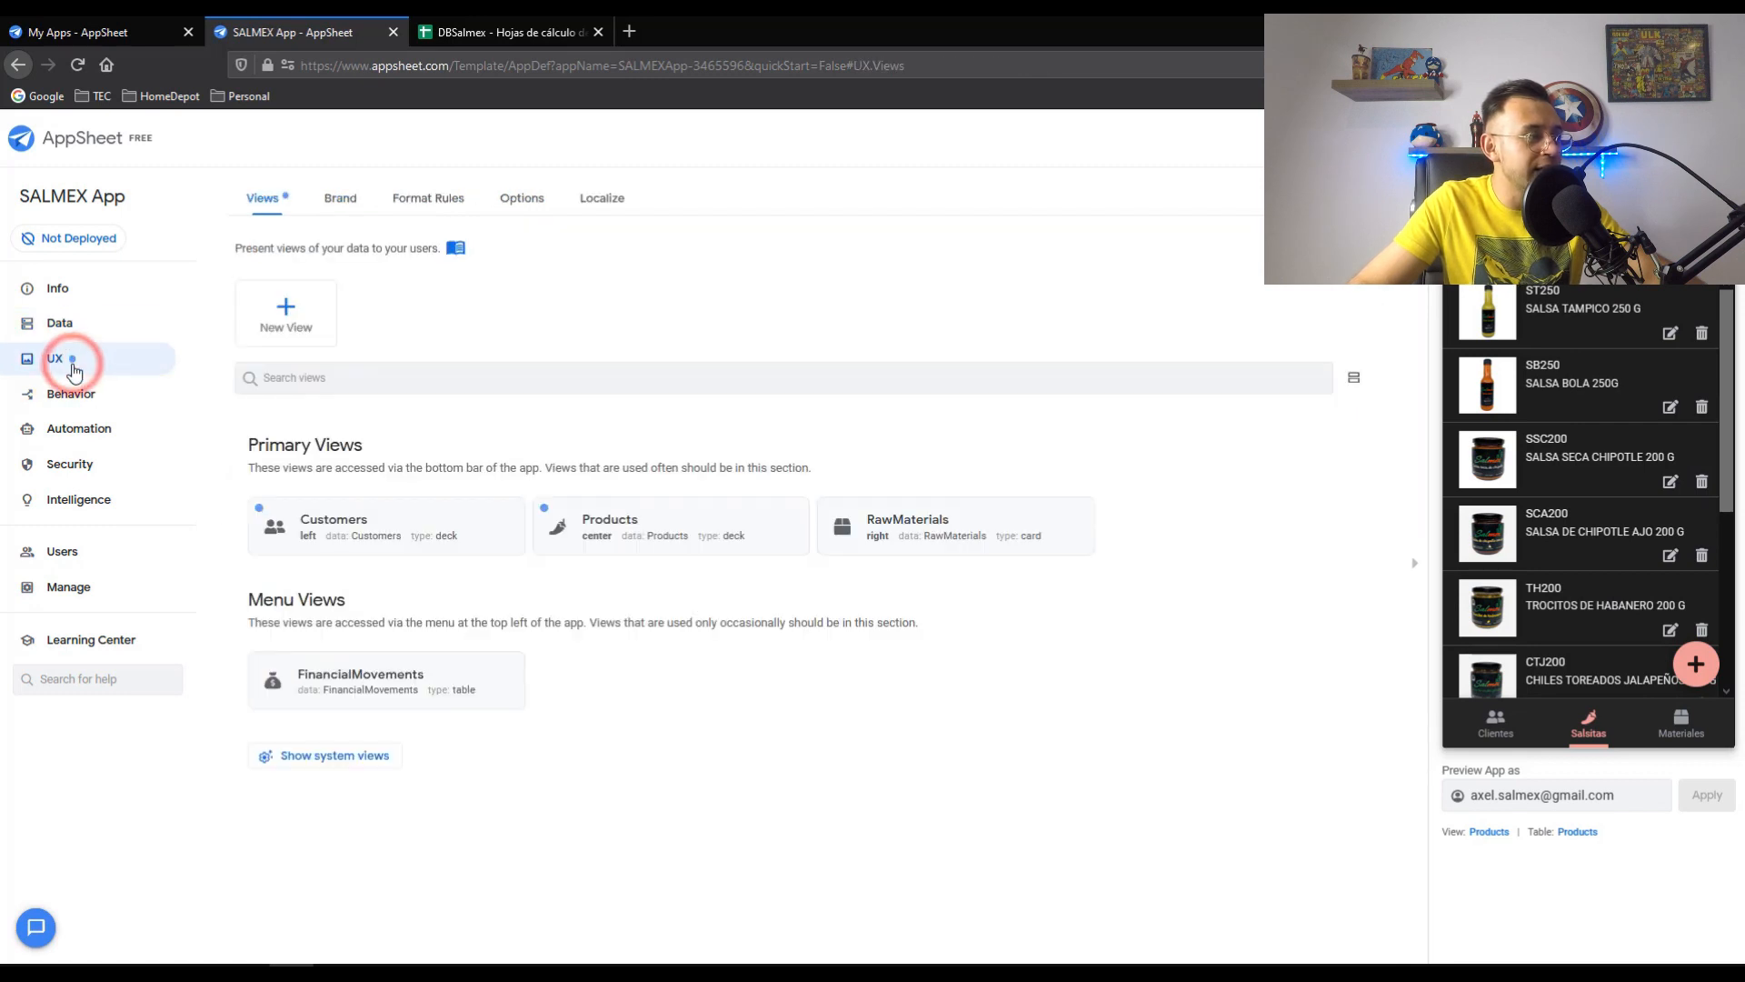
pyautogui.click(280, 309)
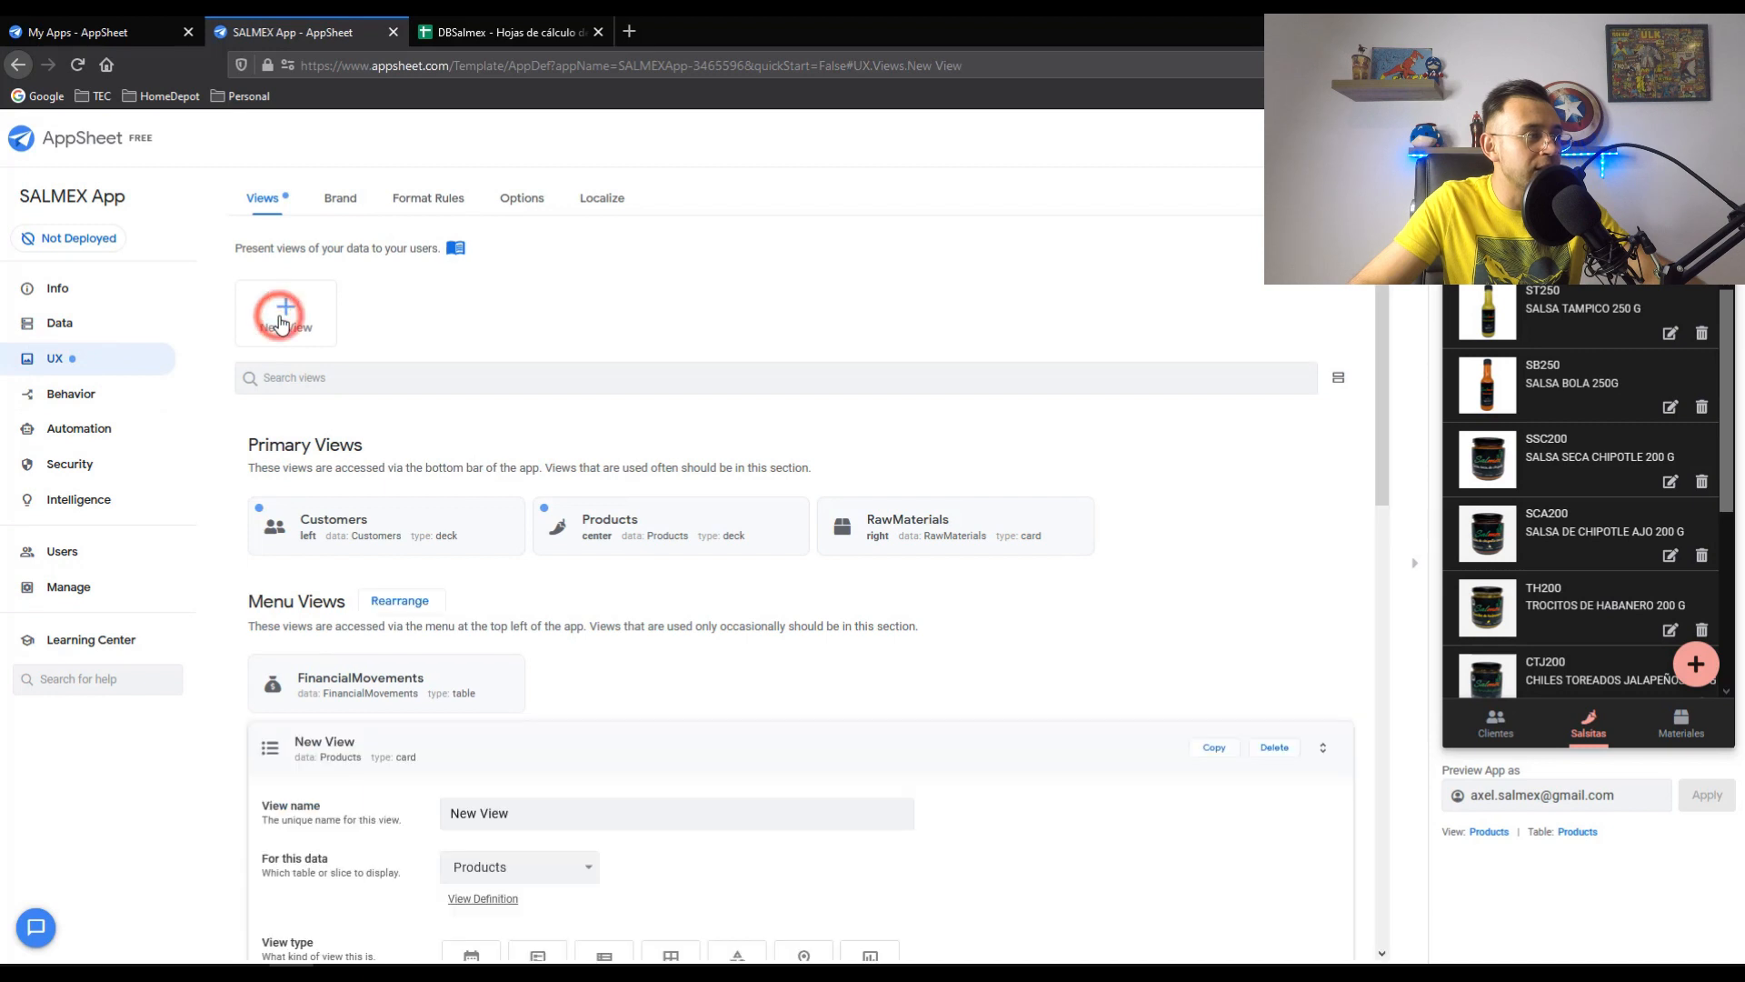
pyautogui.click(532, 373)
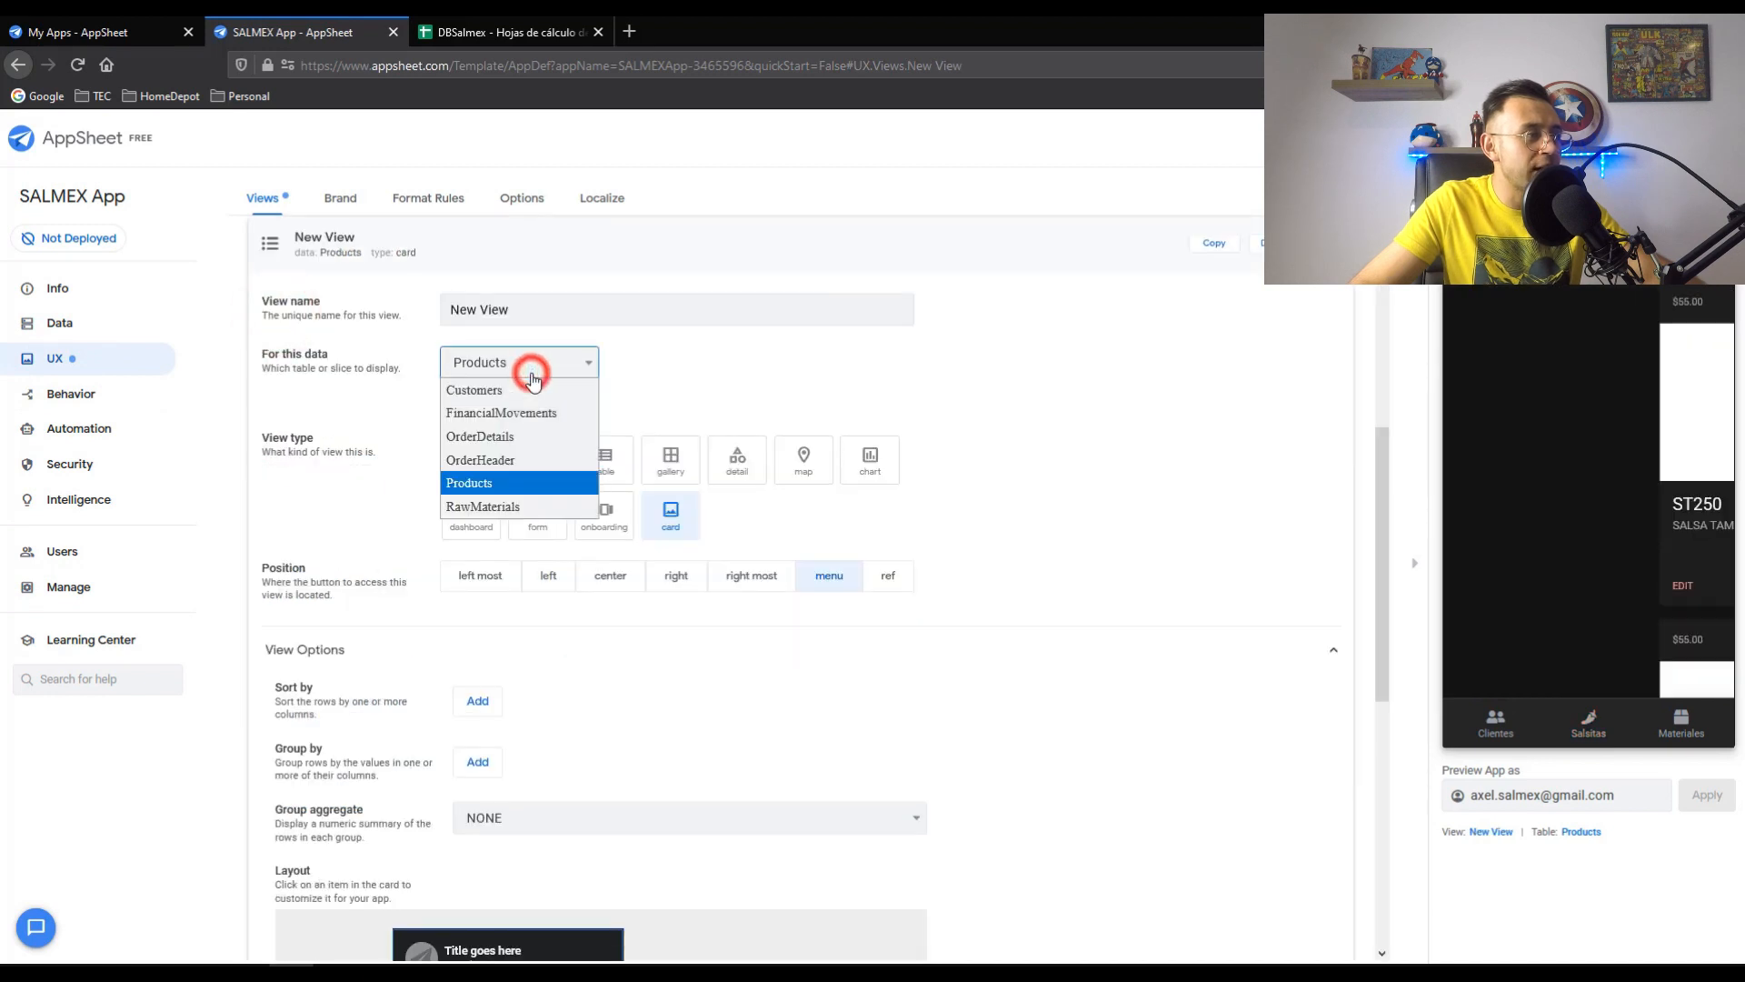
pyautogui.click(498, 459)
pyautogui.click(529, 308)
pyautogui.moveTo(540, 309); pyautogui.dragTo(429, 304)
pyautogui.write('OrderHeader')
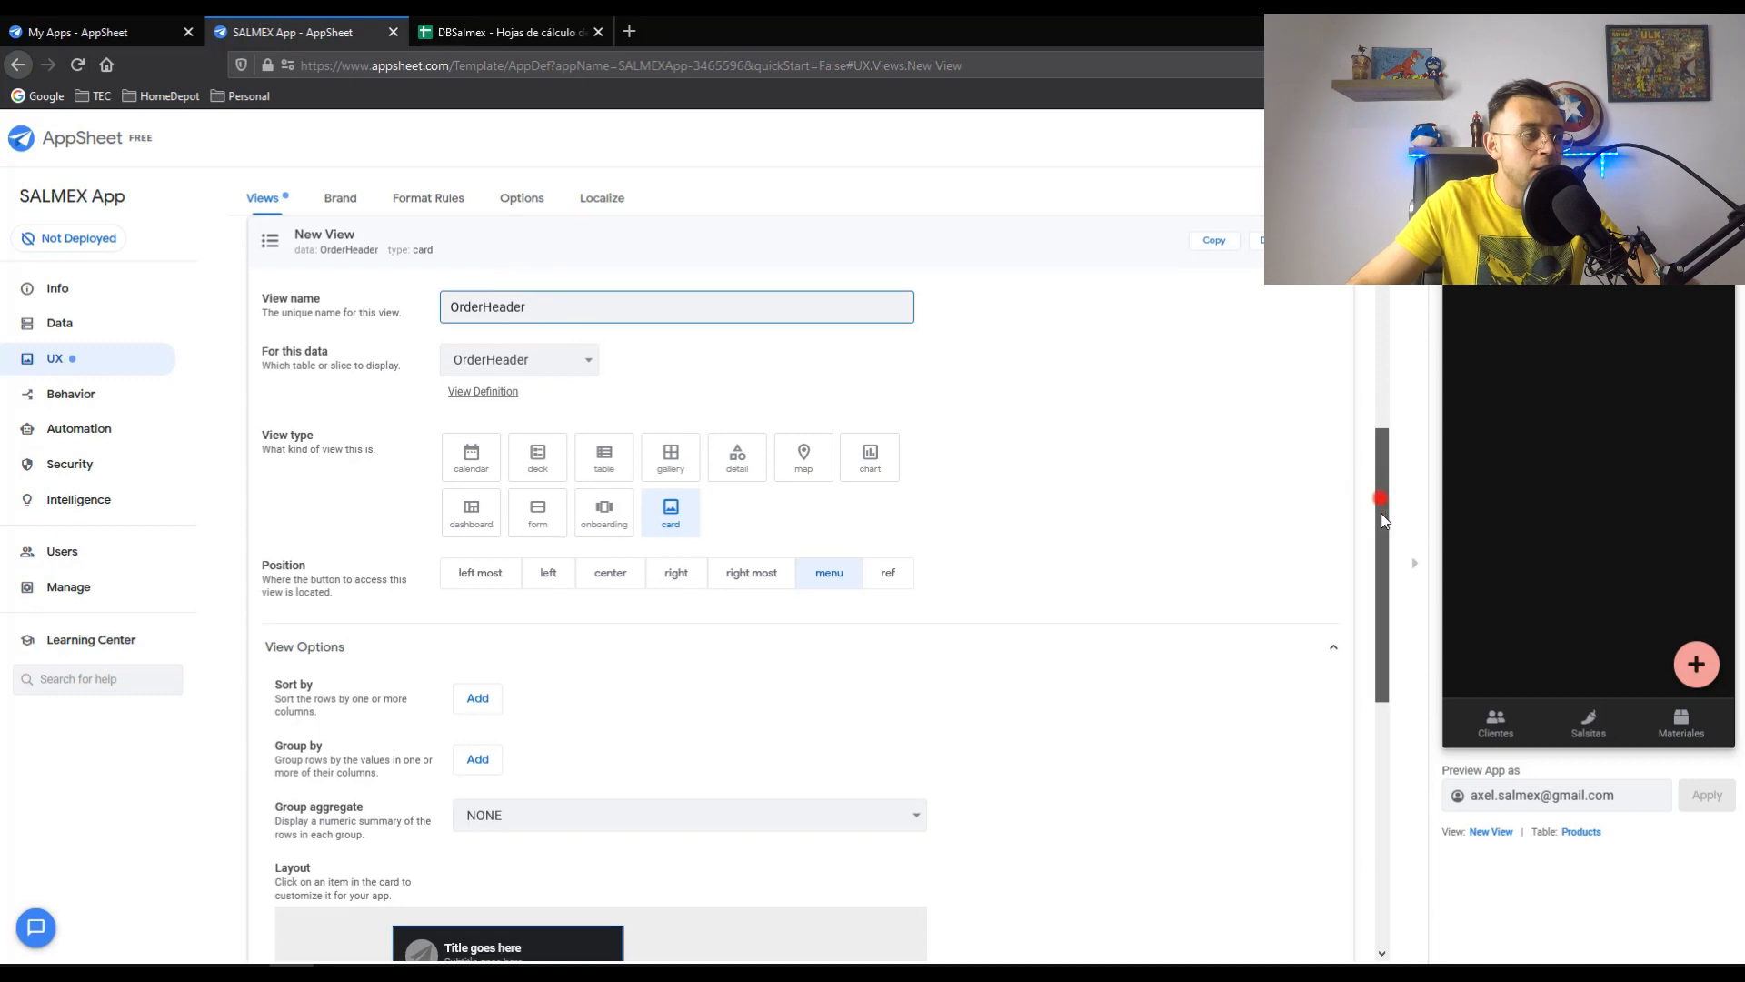
# - Sort the view by OrderDate ascending and set its type to table
pyautogui.scroll(-5, 1378, 499)
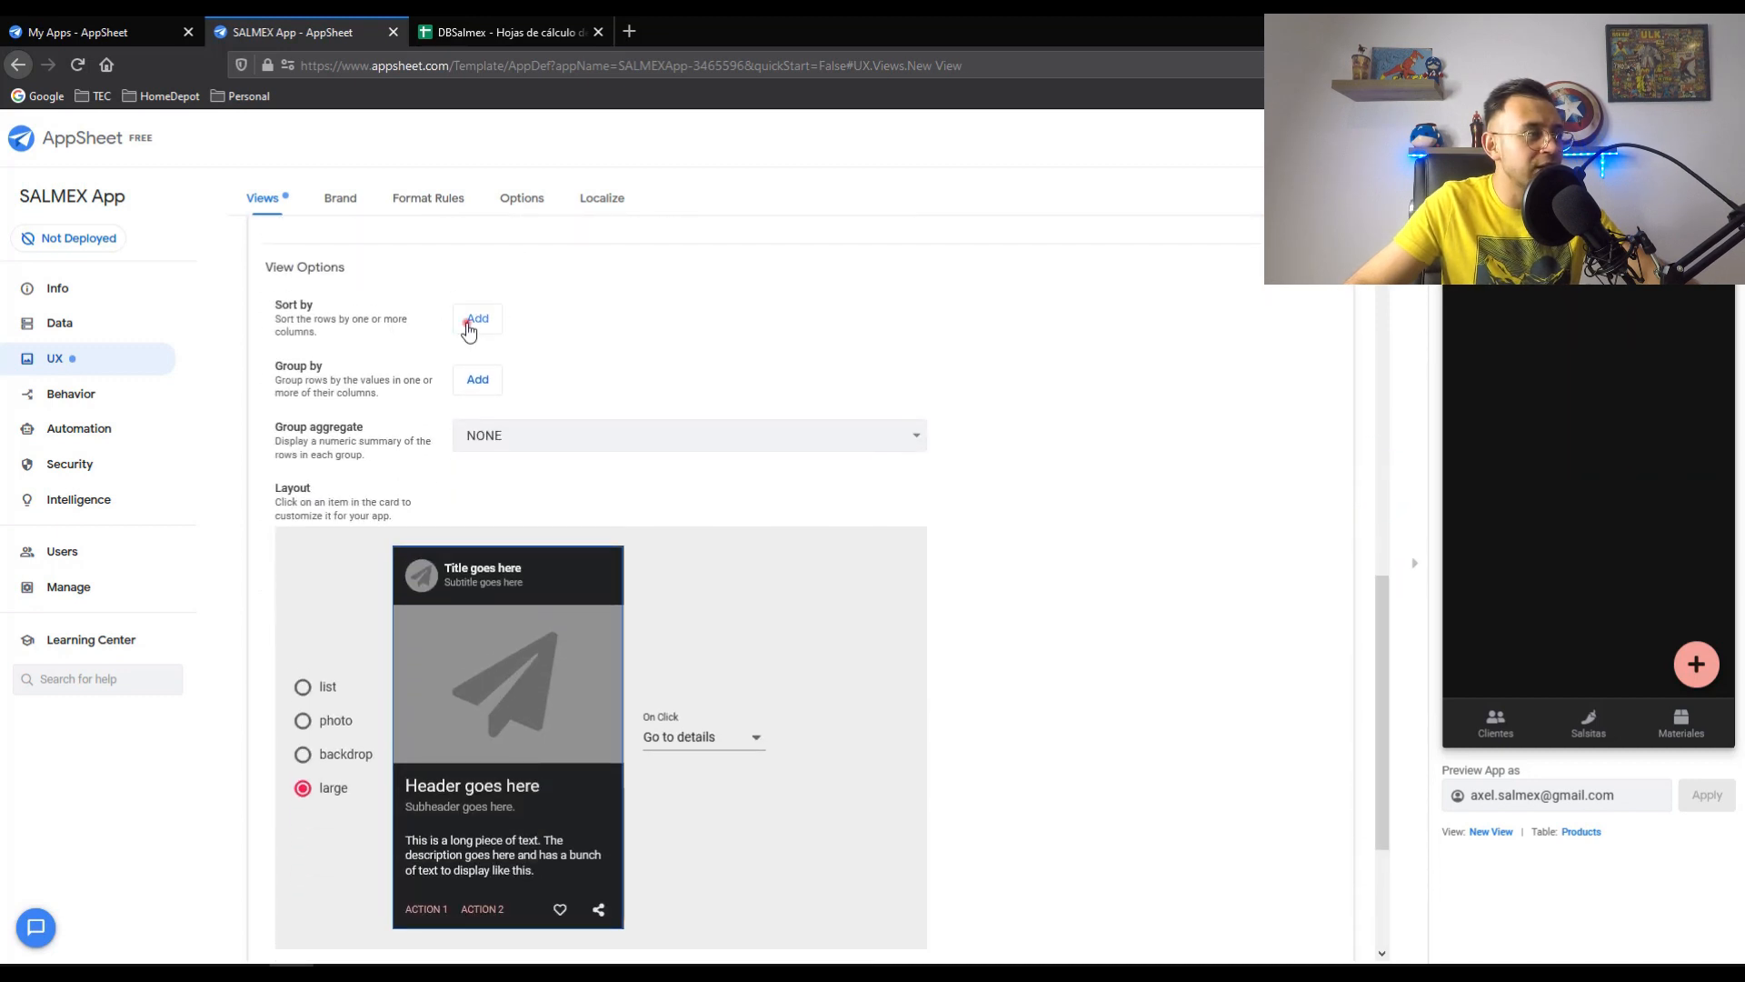
pyautogui.click(468, 324)
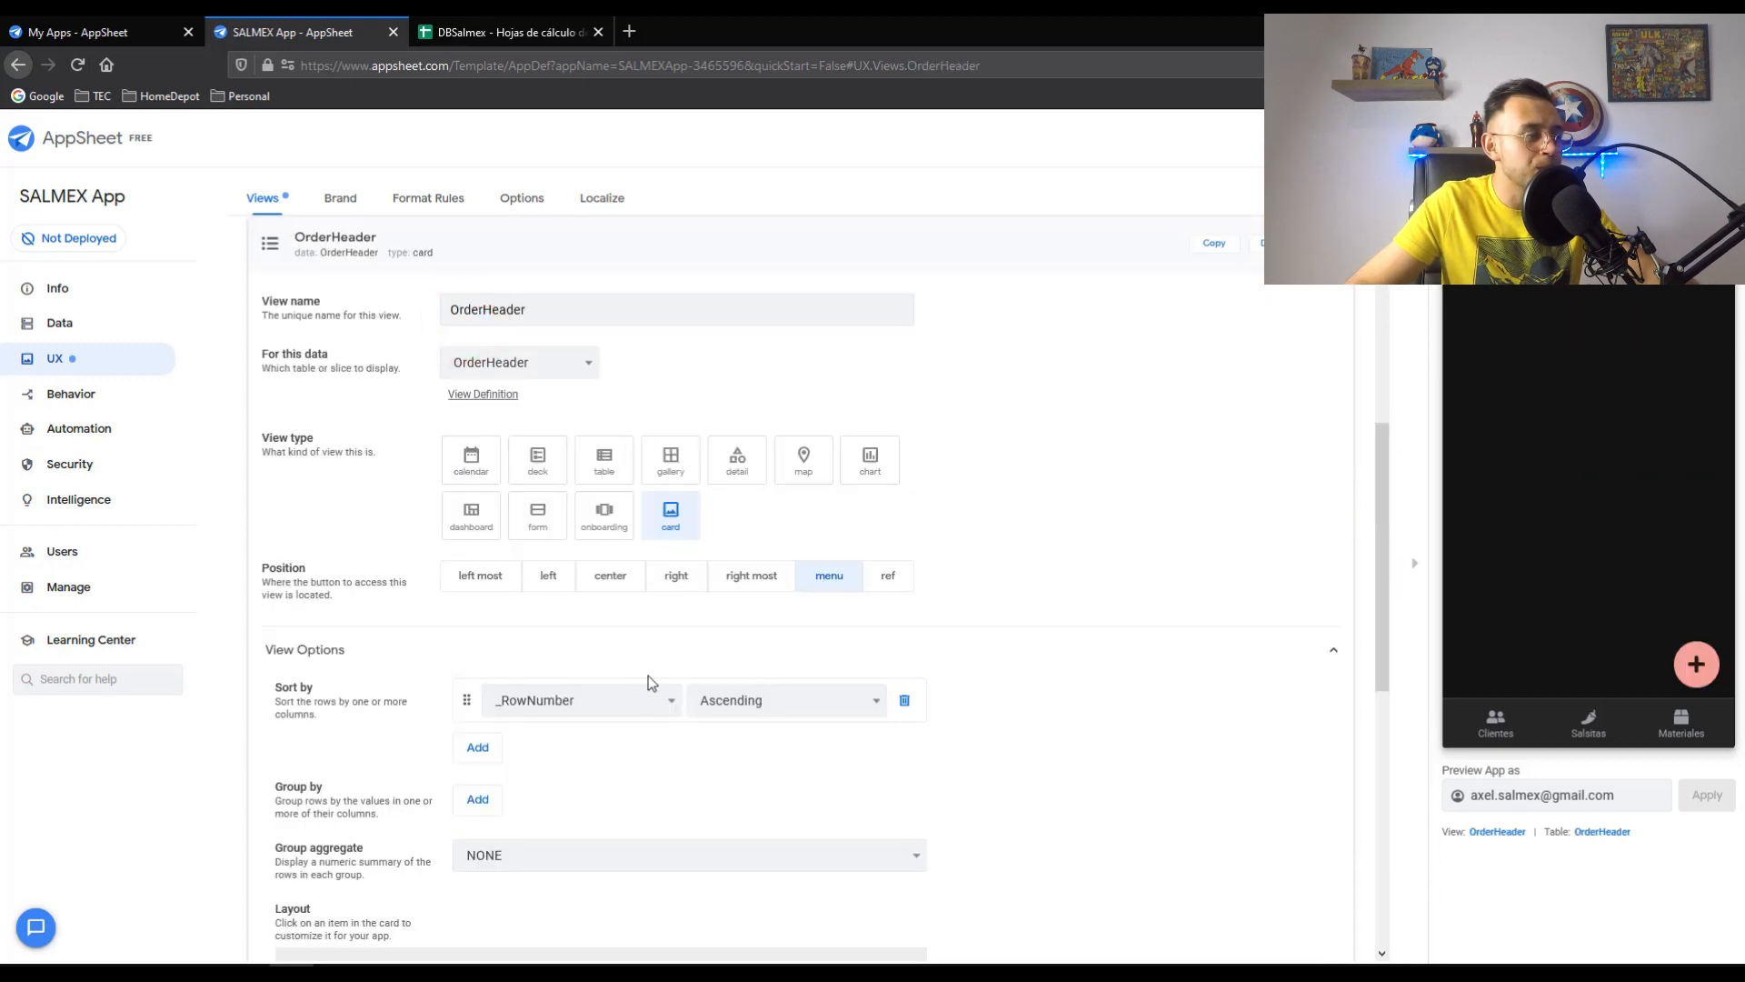
pyautogui.click(651, 700)
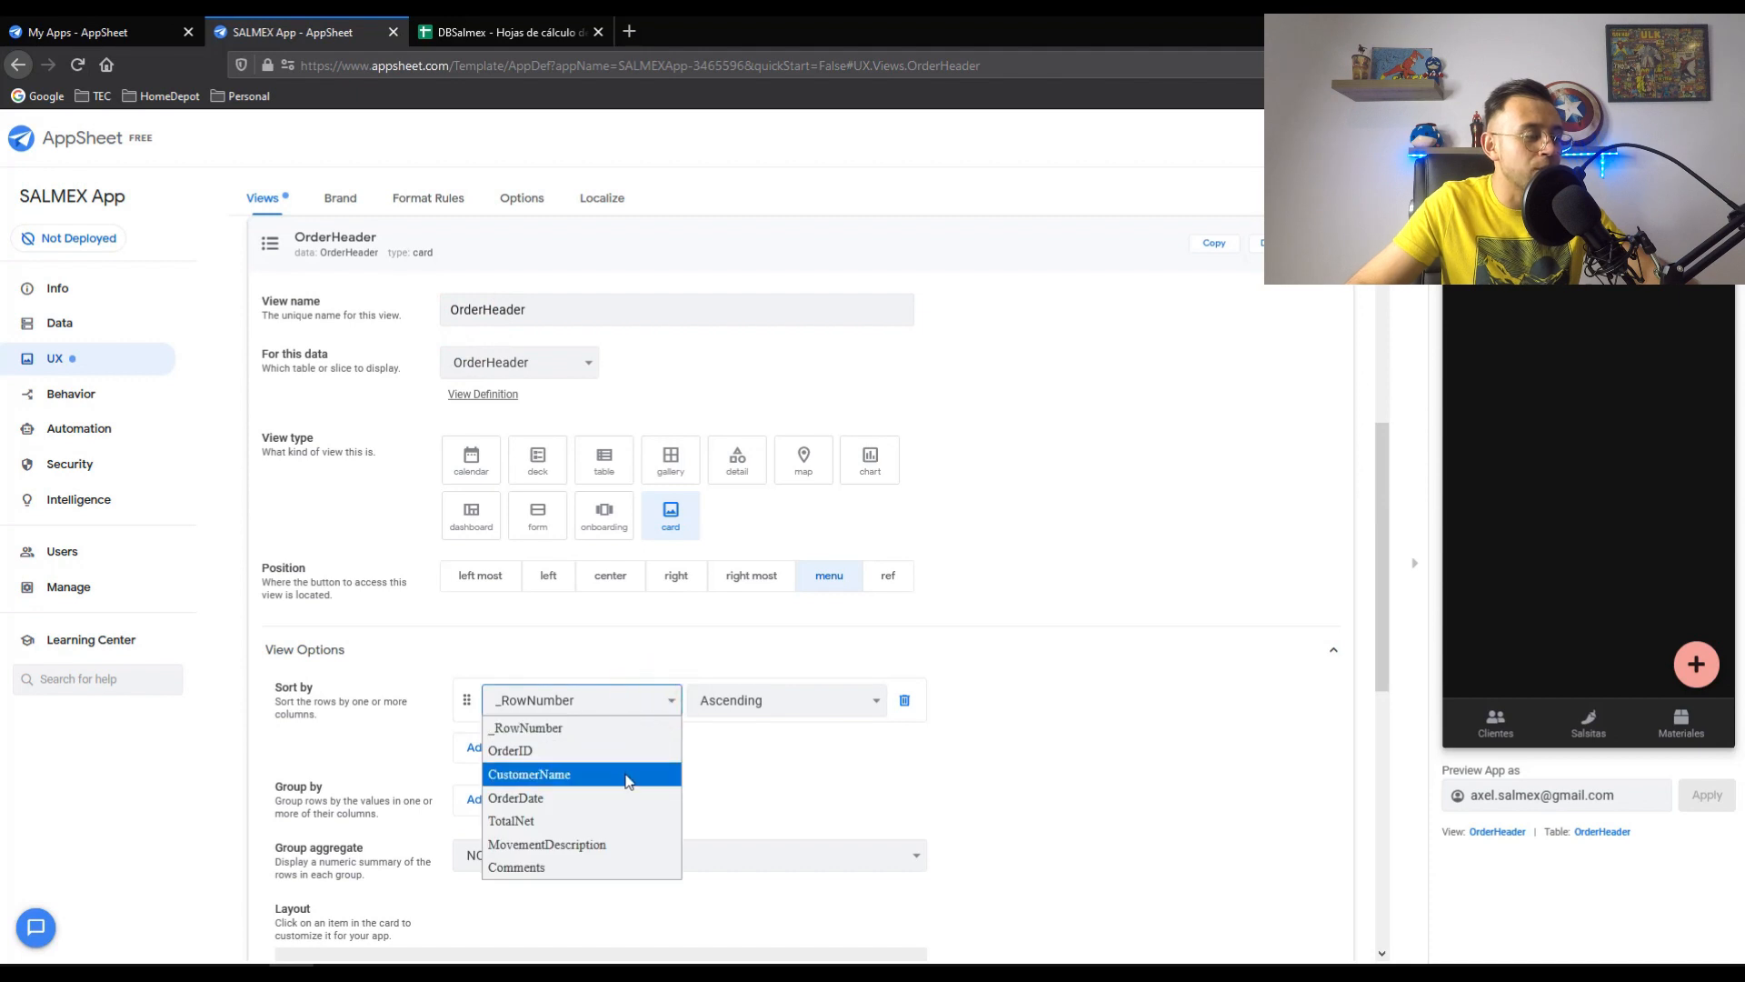
pyautogui.click(567, 799)
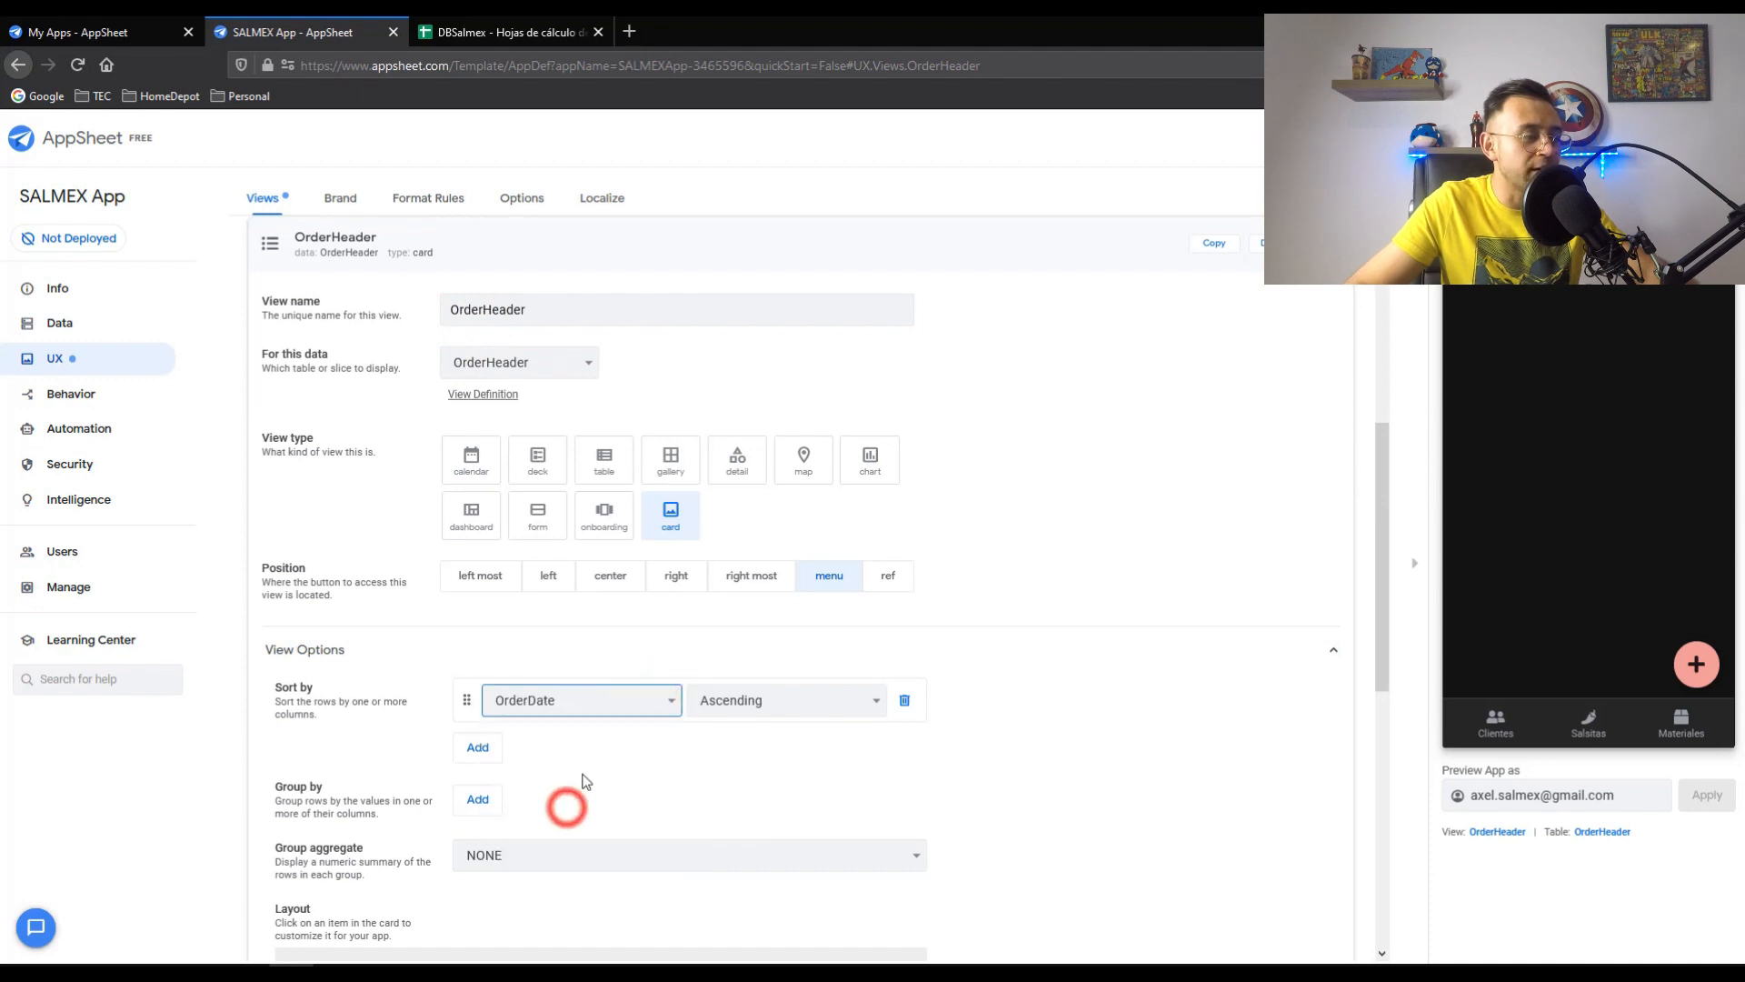
pyautogui.moveTo(1378, 538); pyautogui.dragTo(1378, 632)
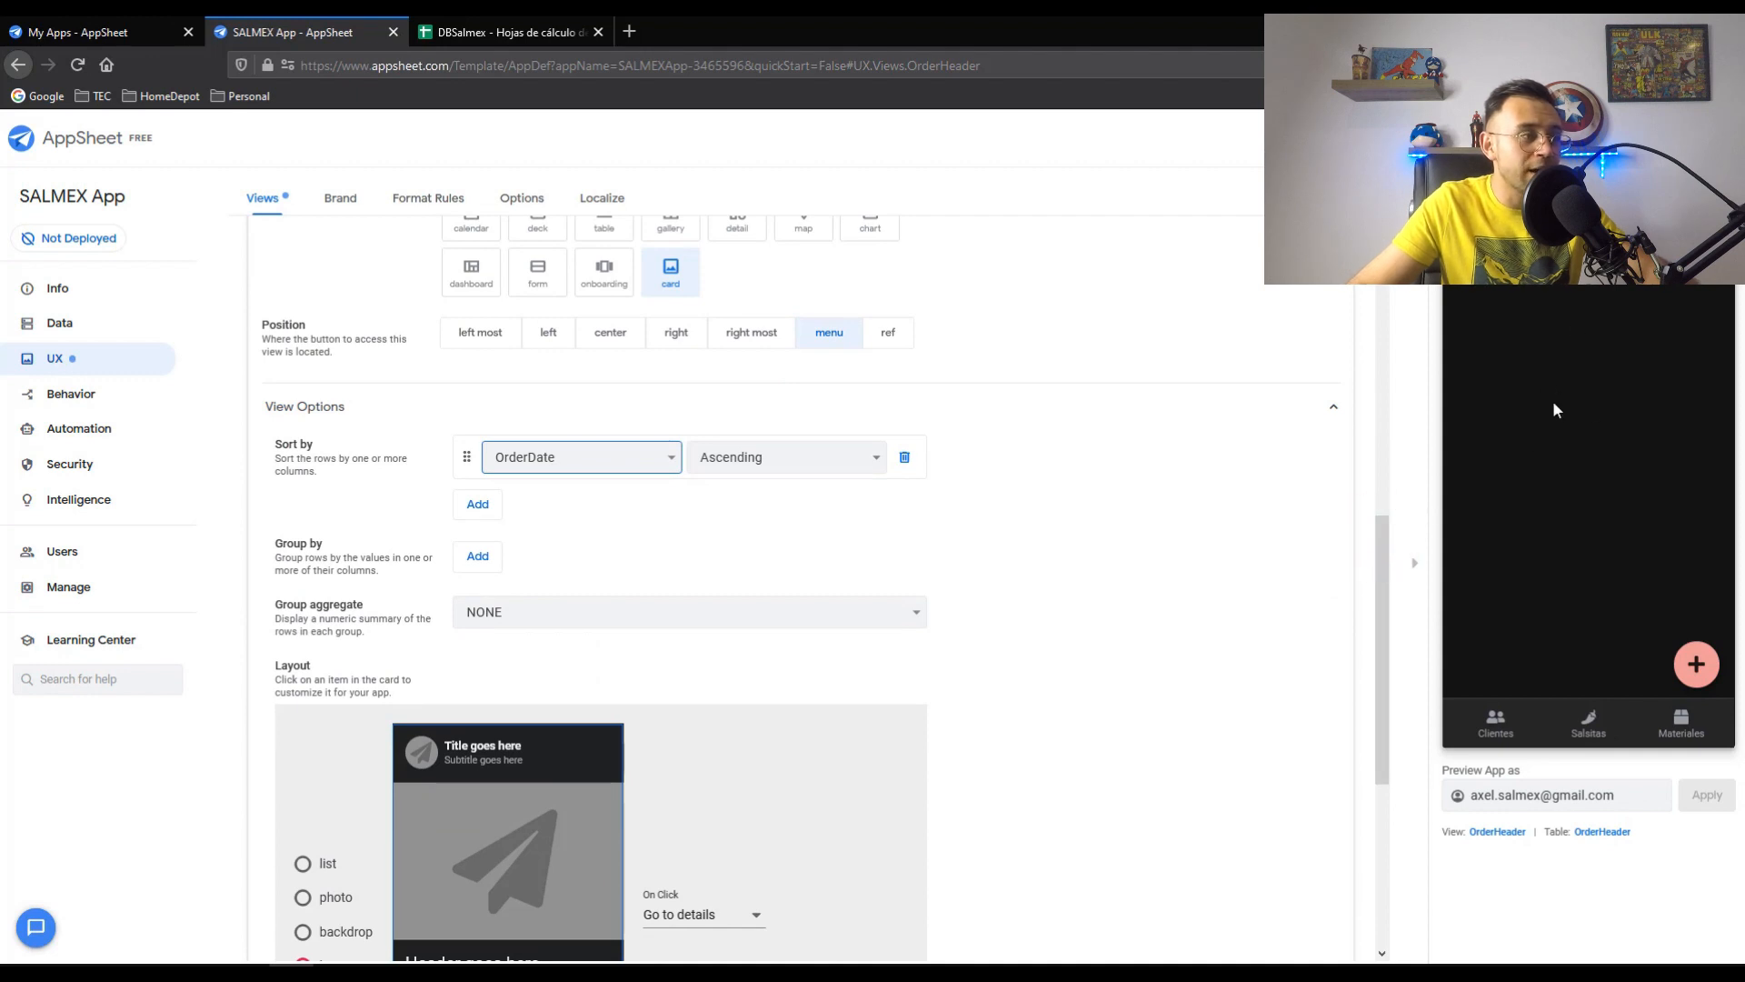
pyautogui.moveTo(1378, 542); pyautogui.dragTo(1386, 577)
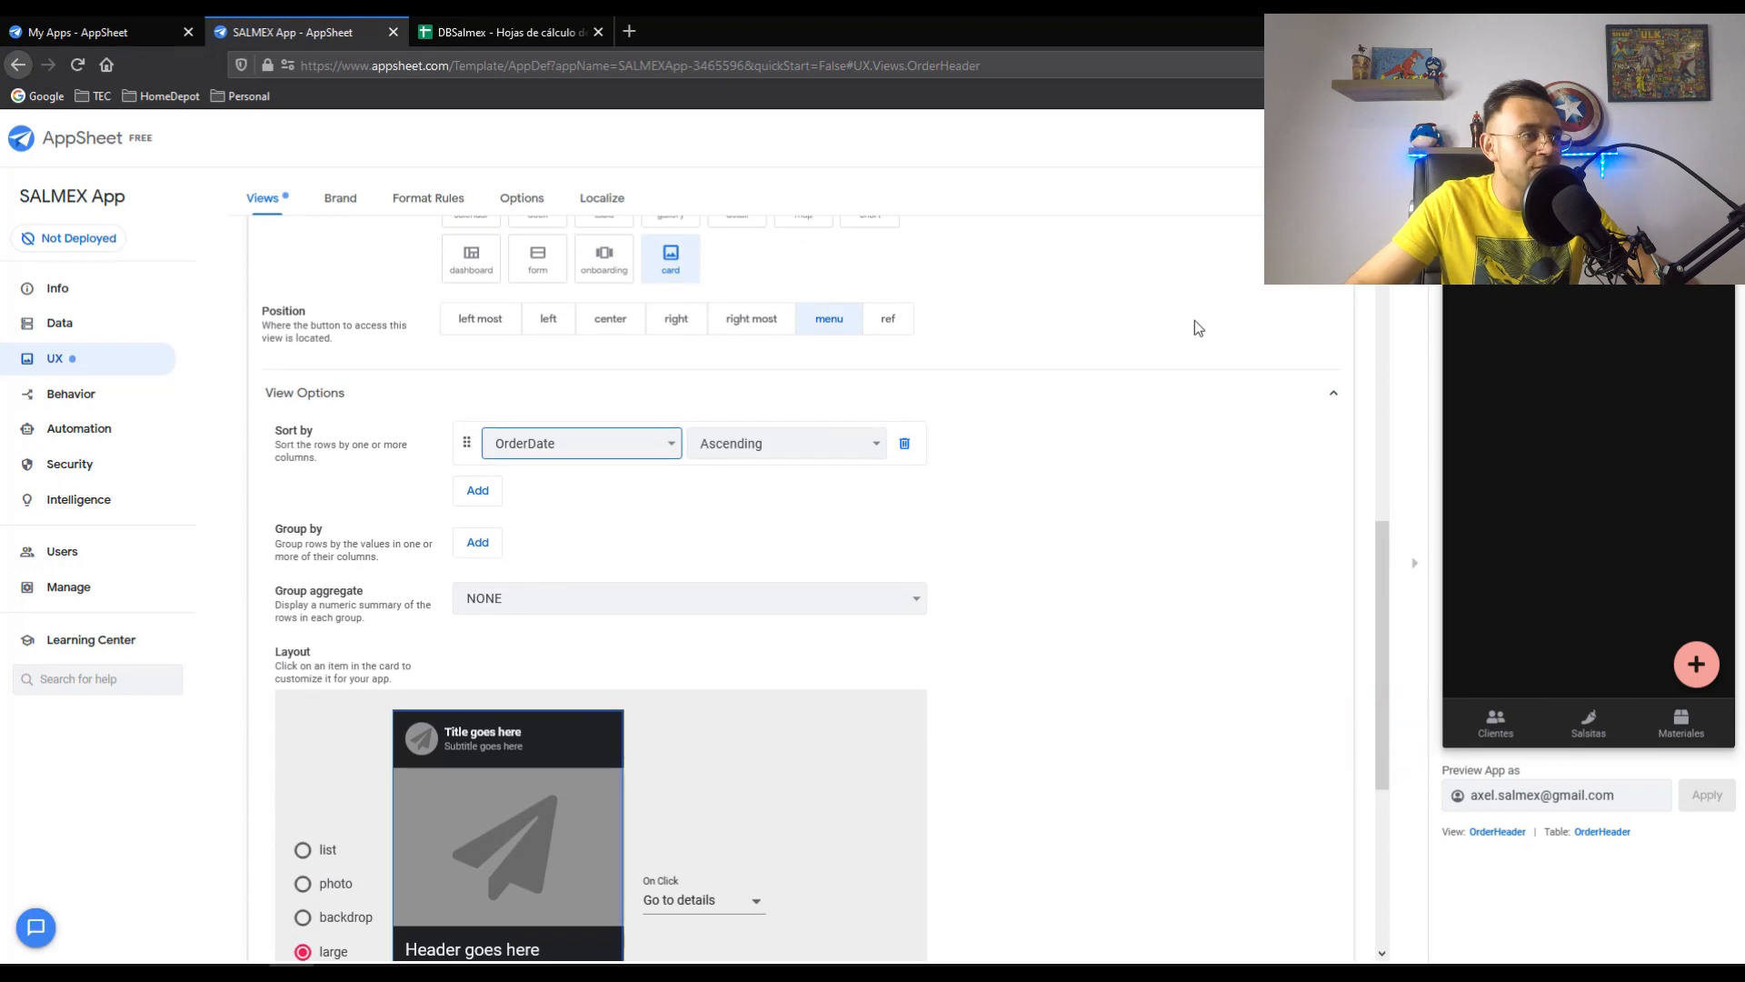
pyautogui.moveTo(1380, 565); pyautogui.dragTo(1377, 658)
pyautogui.click(602, 339)
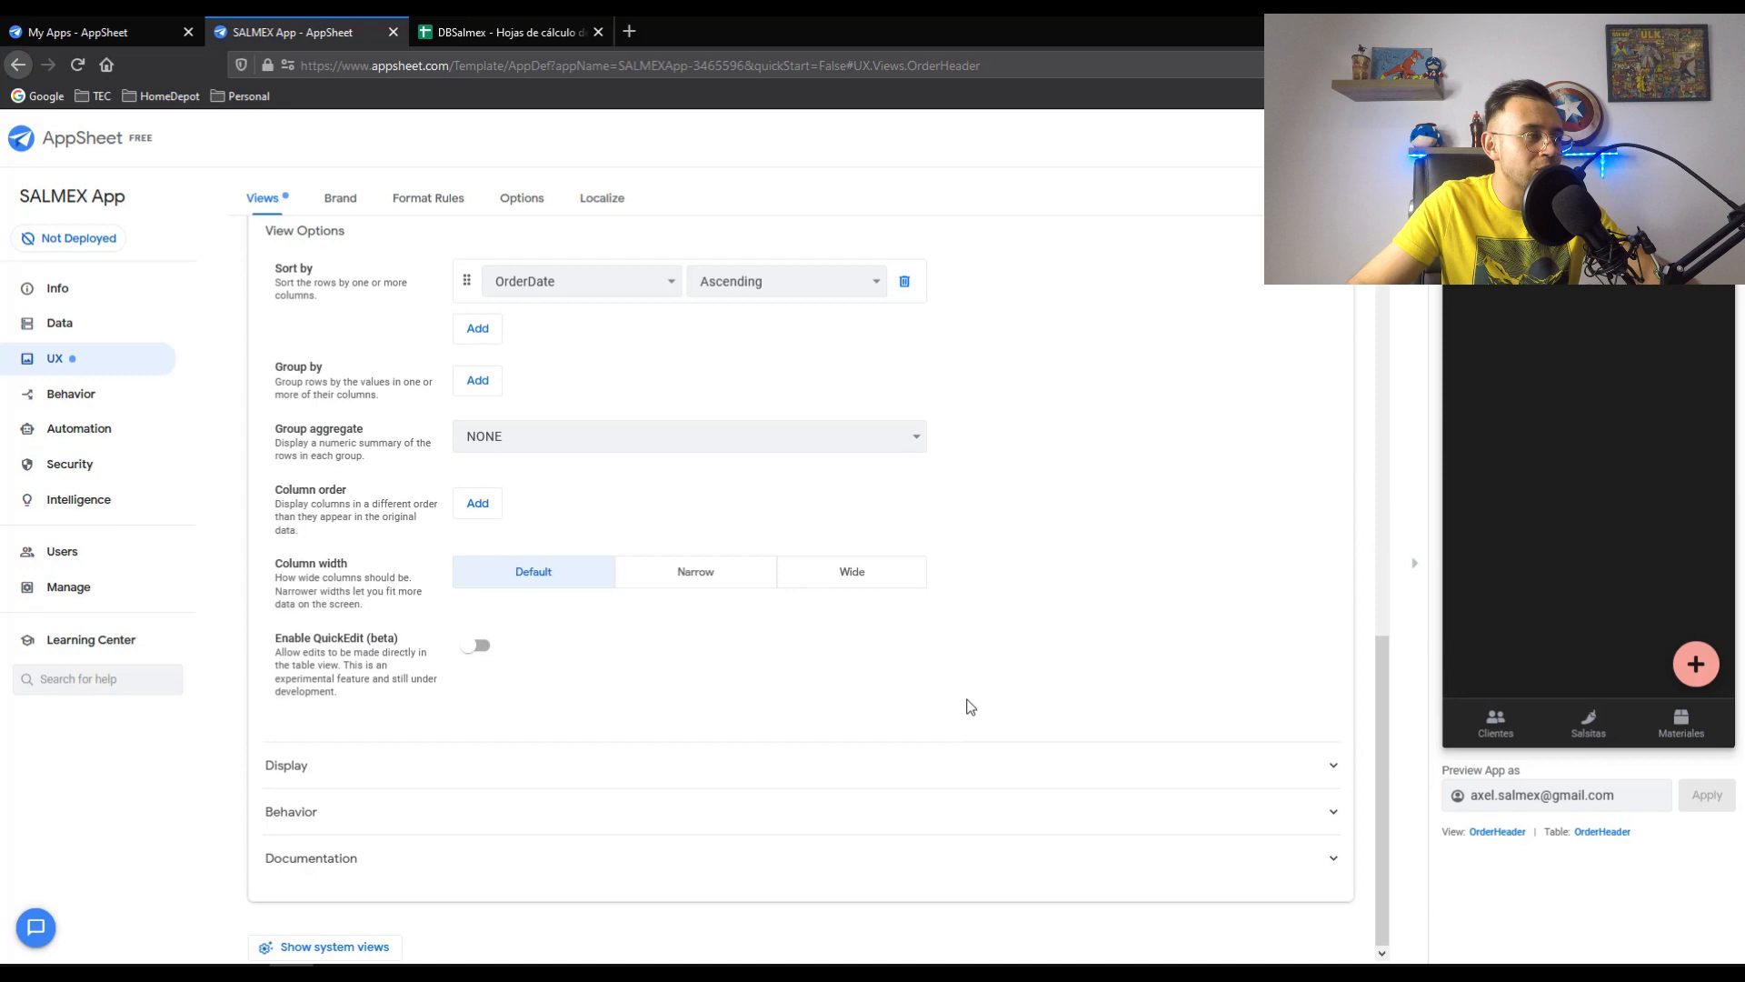
# - Give the view a truck icon and display name Pedidos, then save
pyautogui.click(1334, 768)
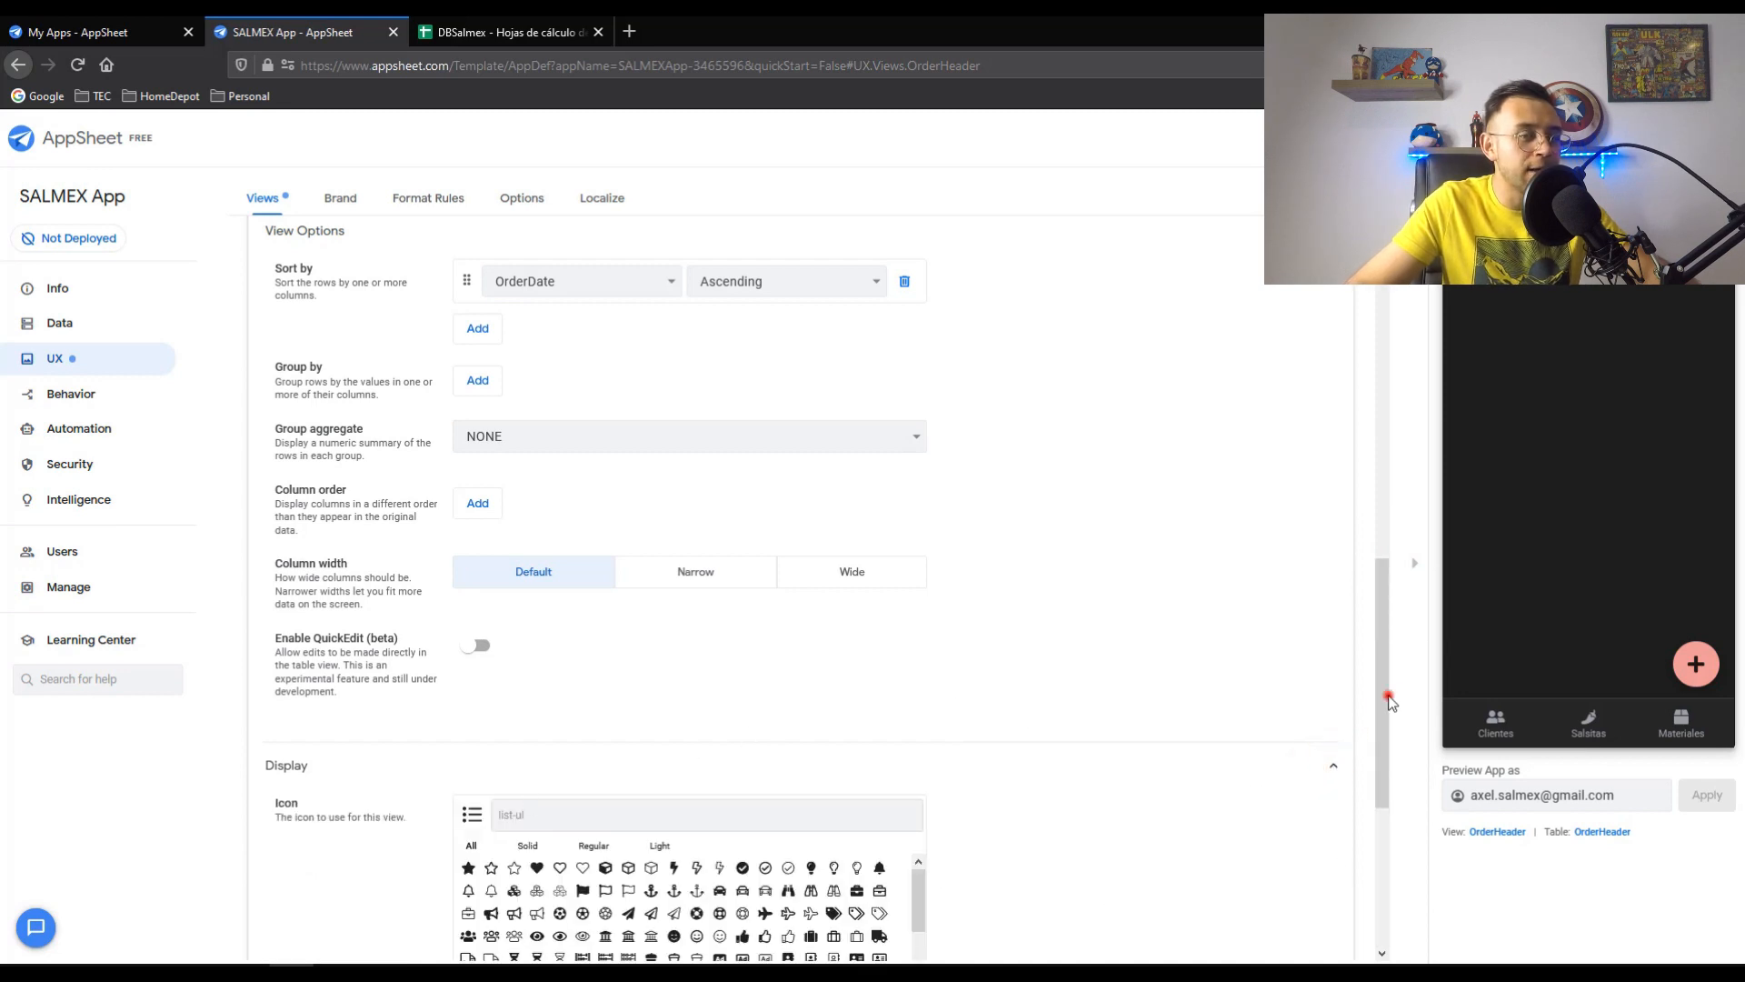
pyautogui.scroll(-4, 1387, 700)
pyautogui.click(526, 466)
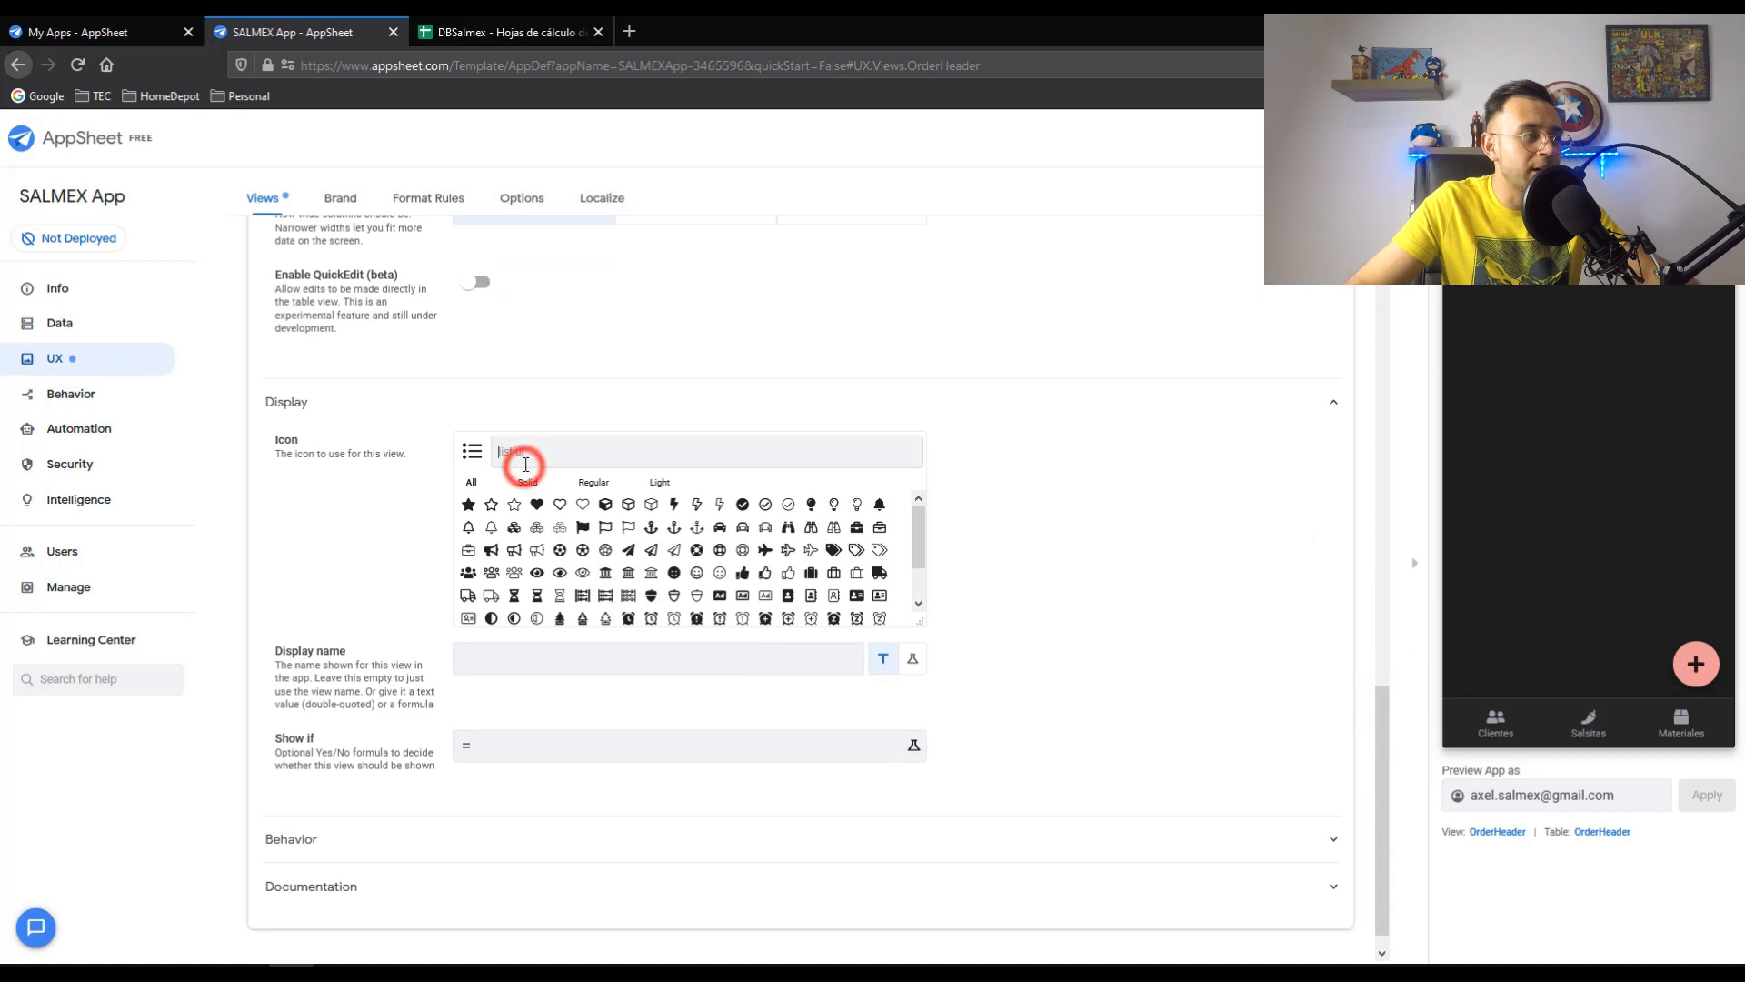
pyautogui.click(467, 595)
pyautogui.click(486, 655)
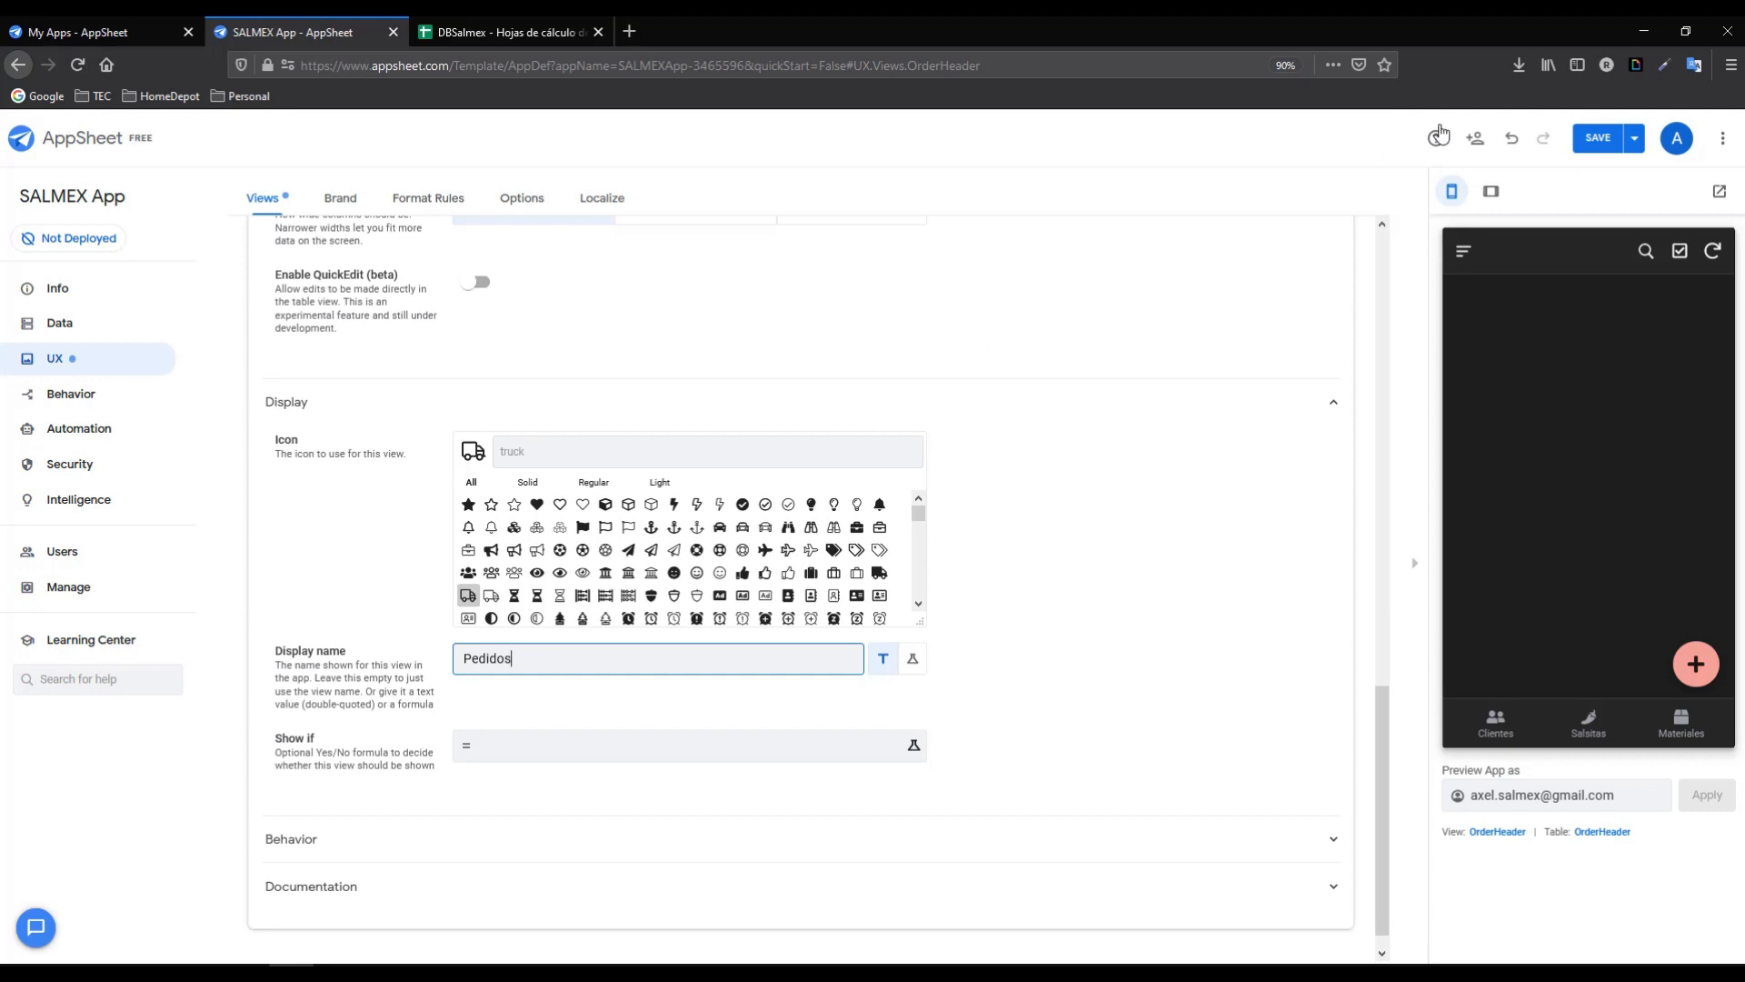
pyautogui.click(1601, 139)
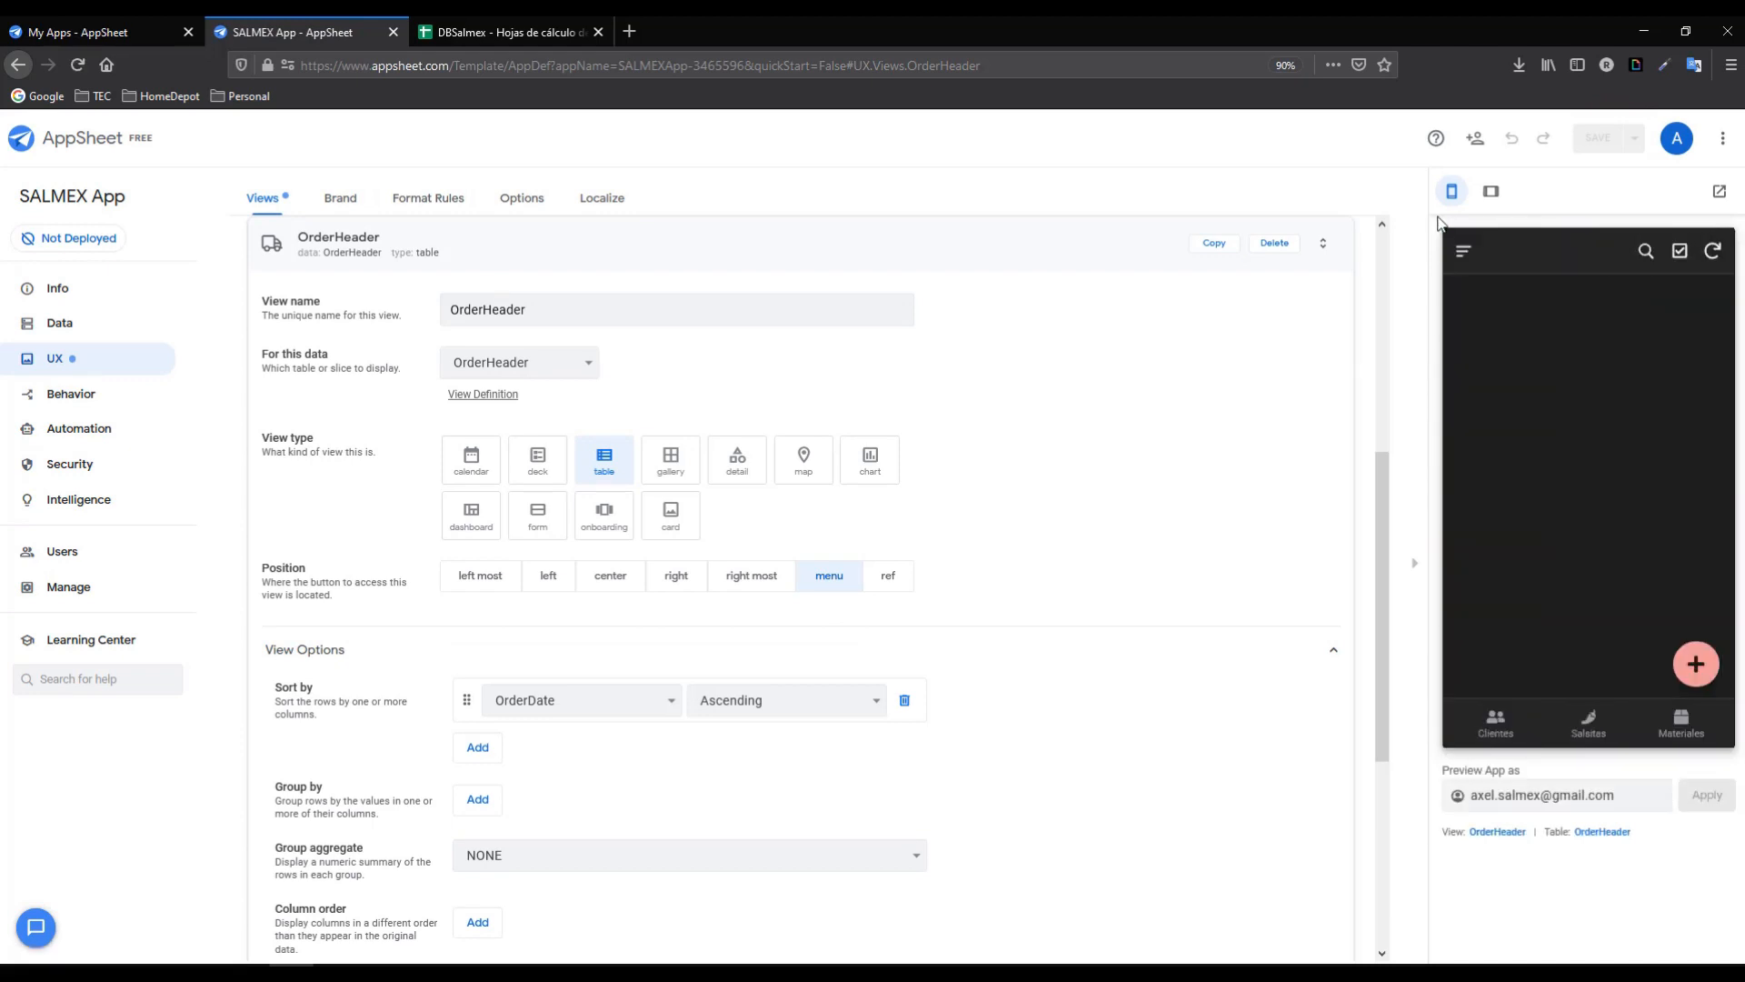
# - Place the view at the centre of the bottom bar and check the Pedidos tab
pyautogui.click(1457, 257)
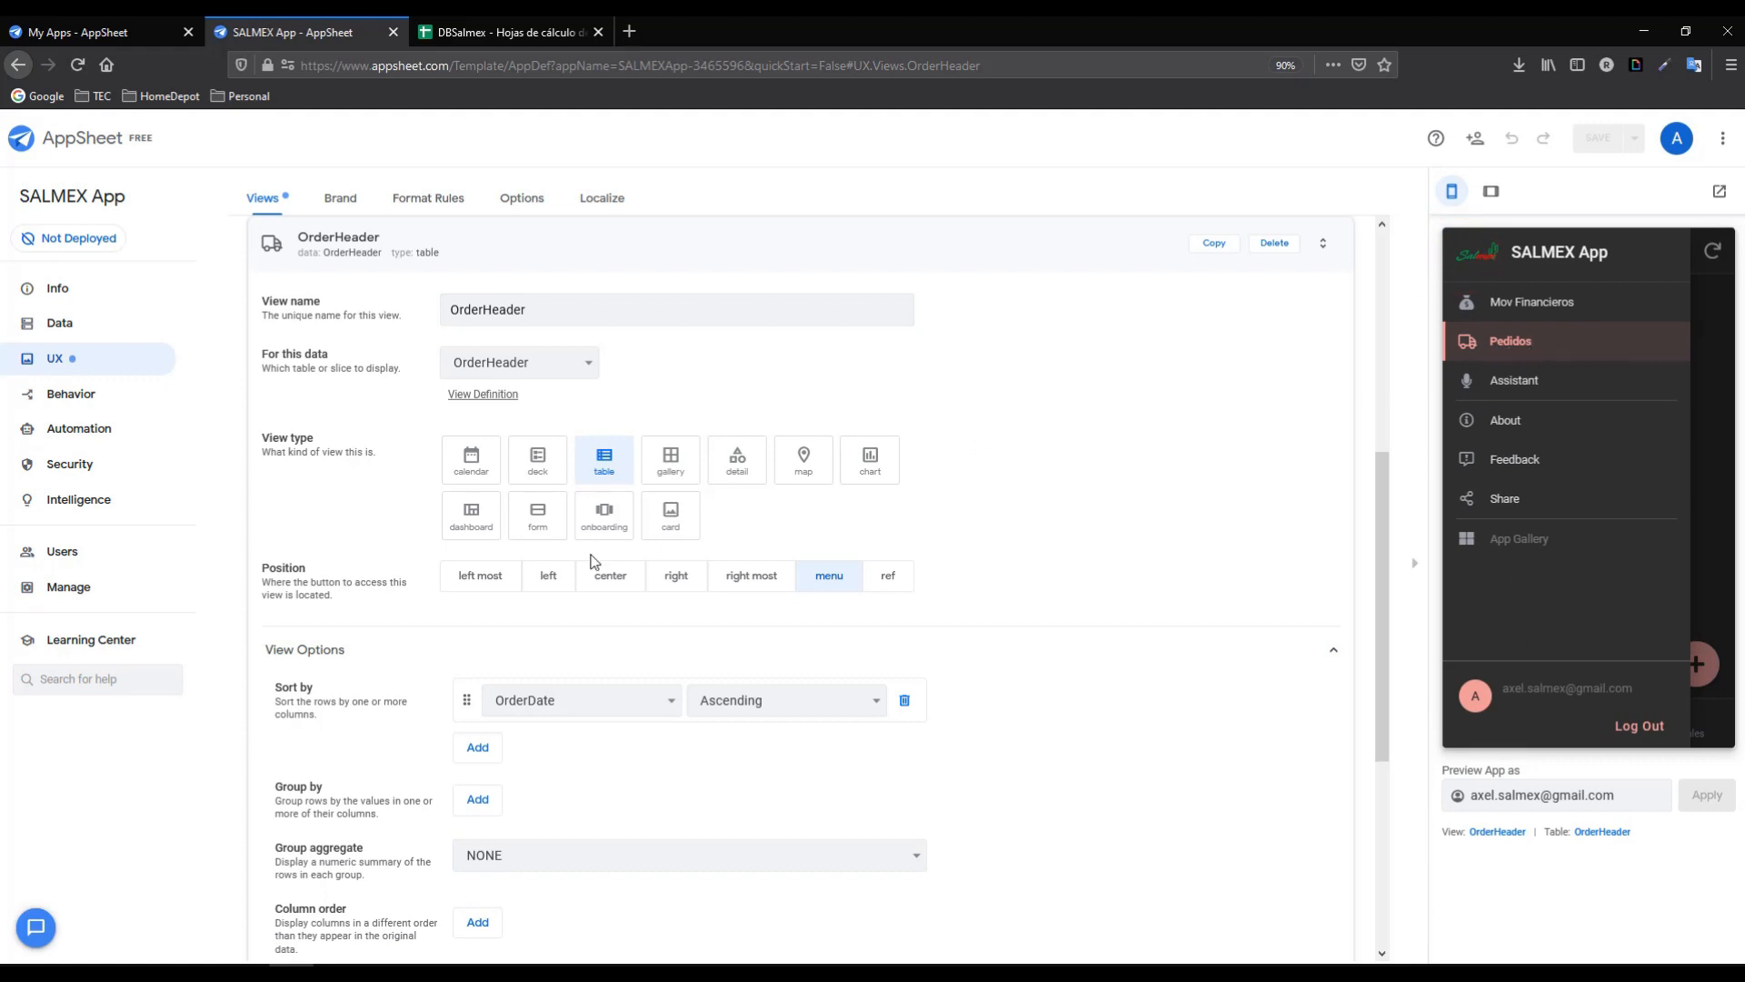
pyautogui.click(610, 578)
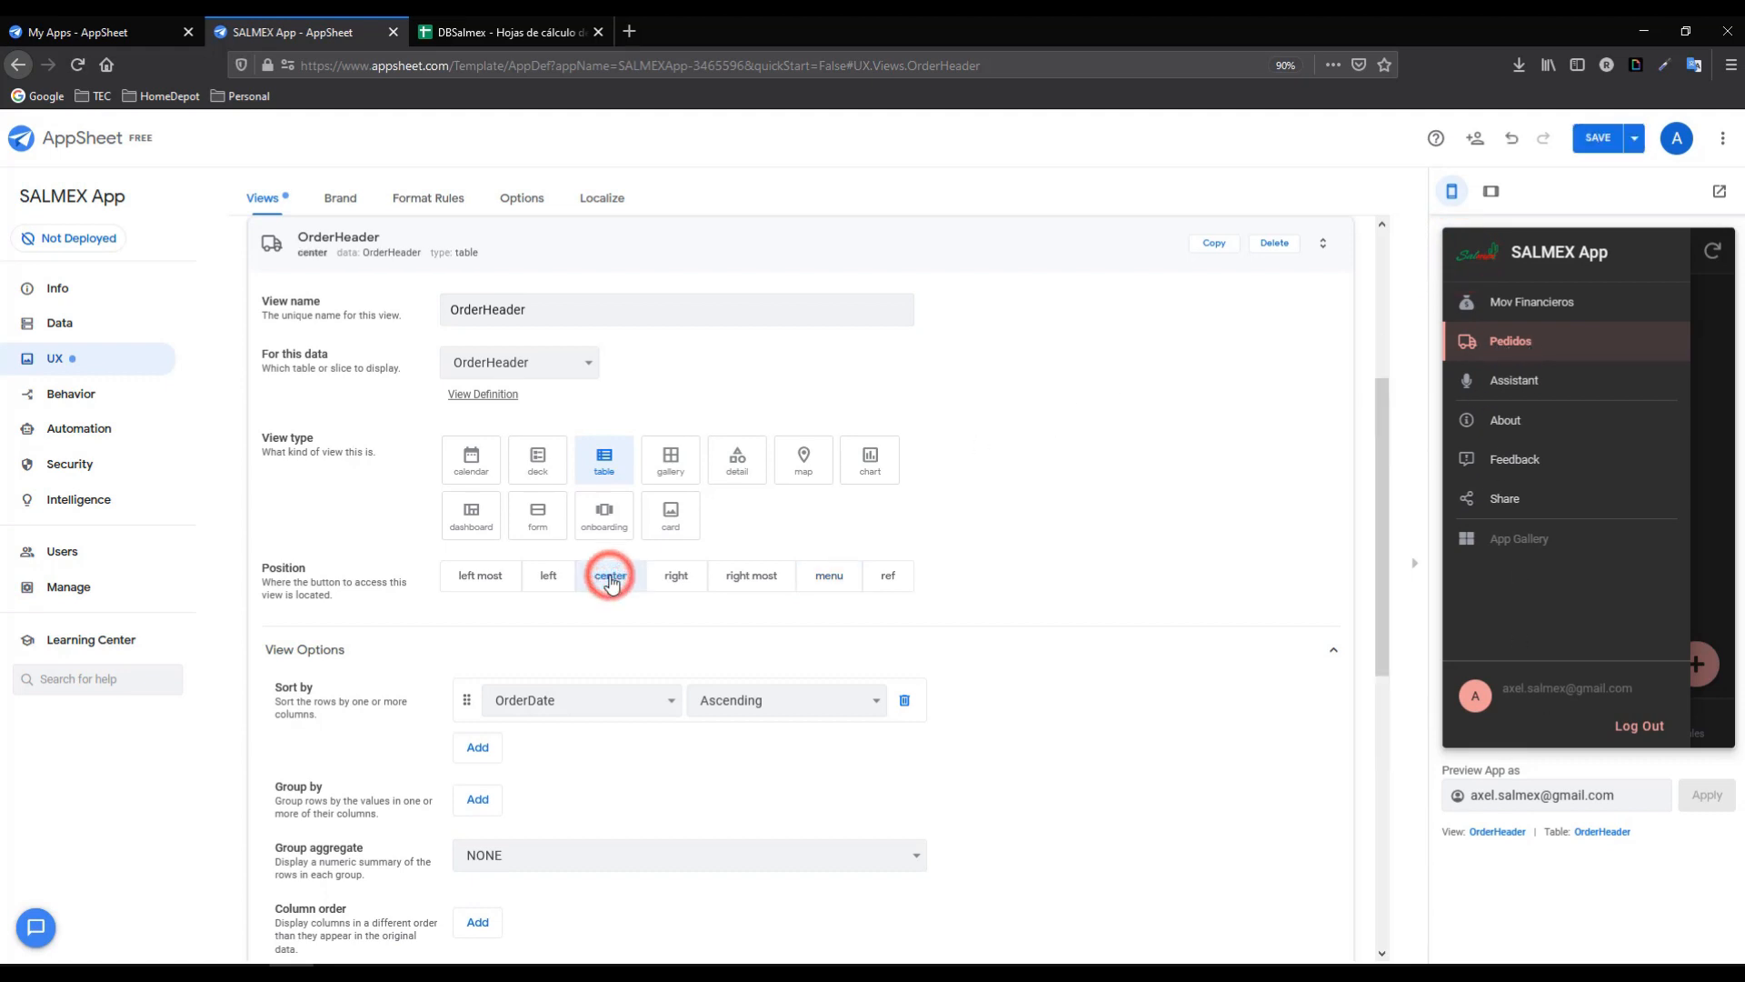
pyautogui.click(1704, 437)
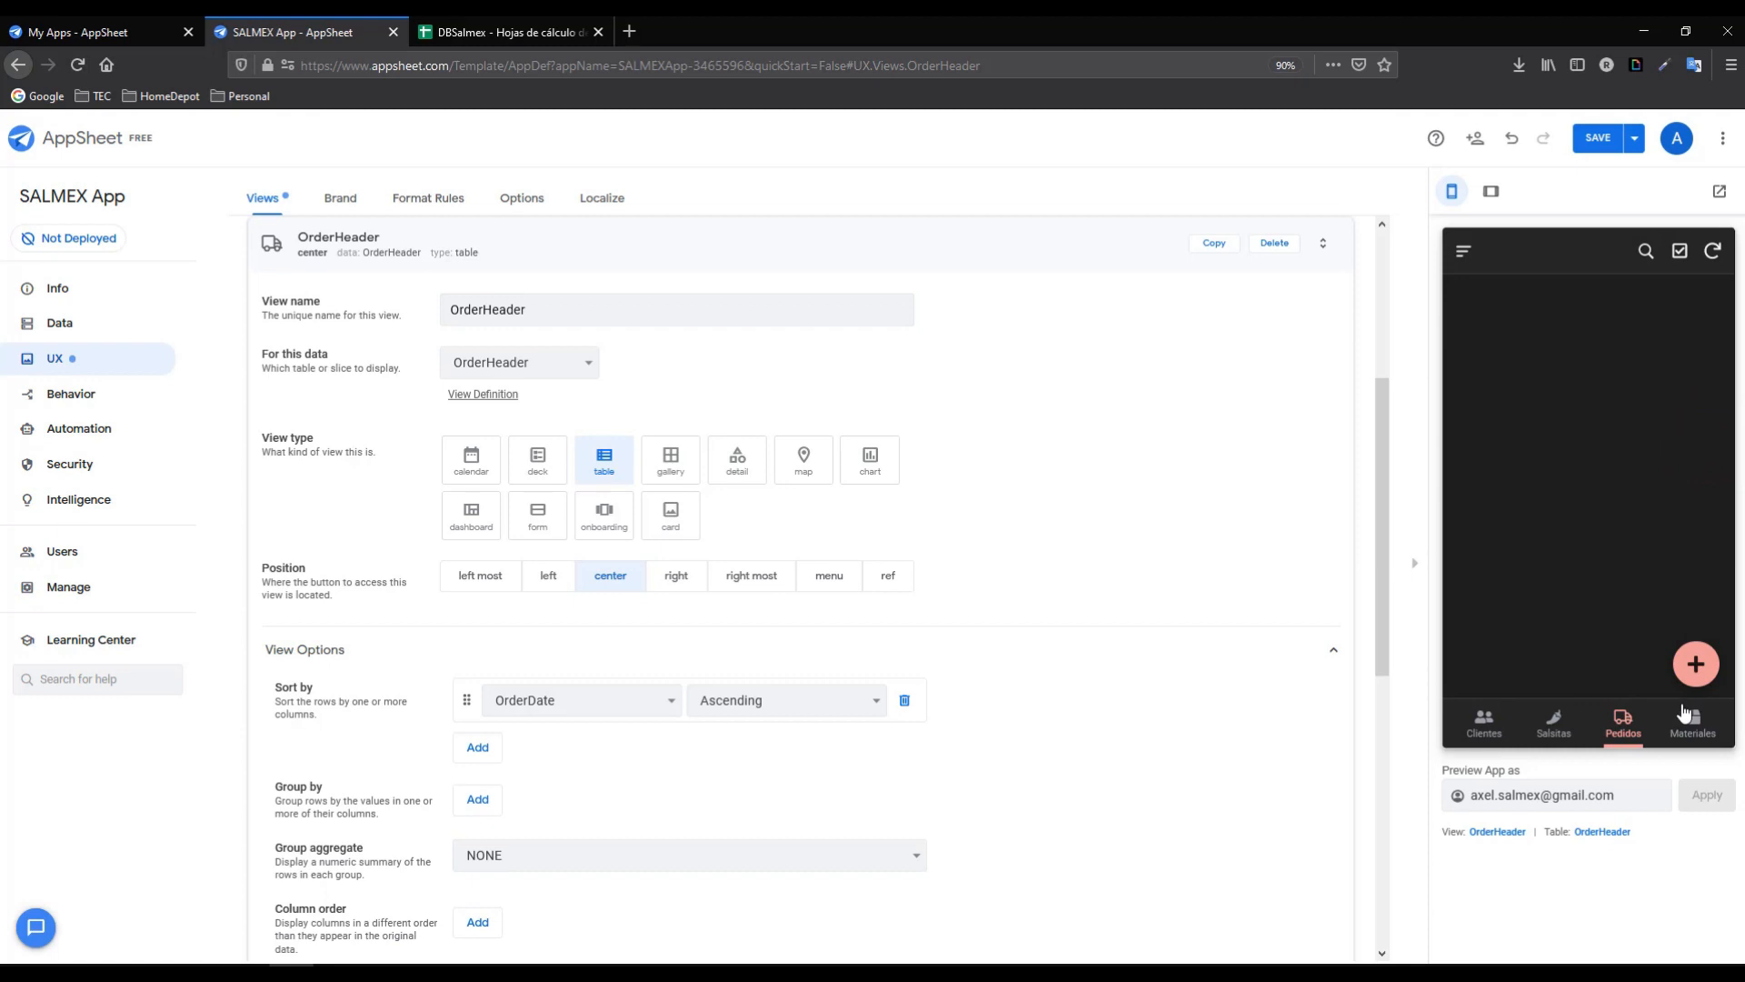
pyautogui.click(1617, 723)
pyautogui.click(106, 329)
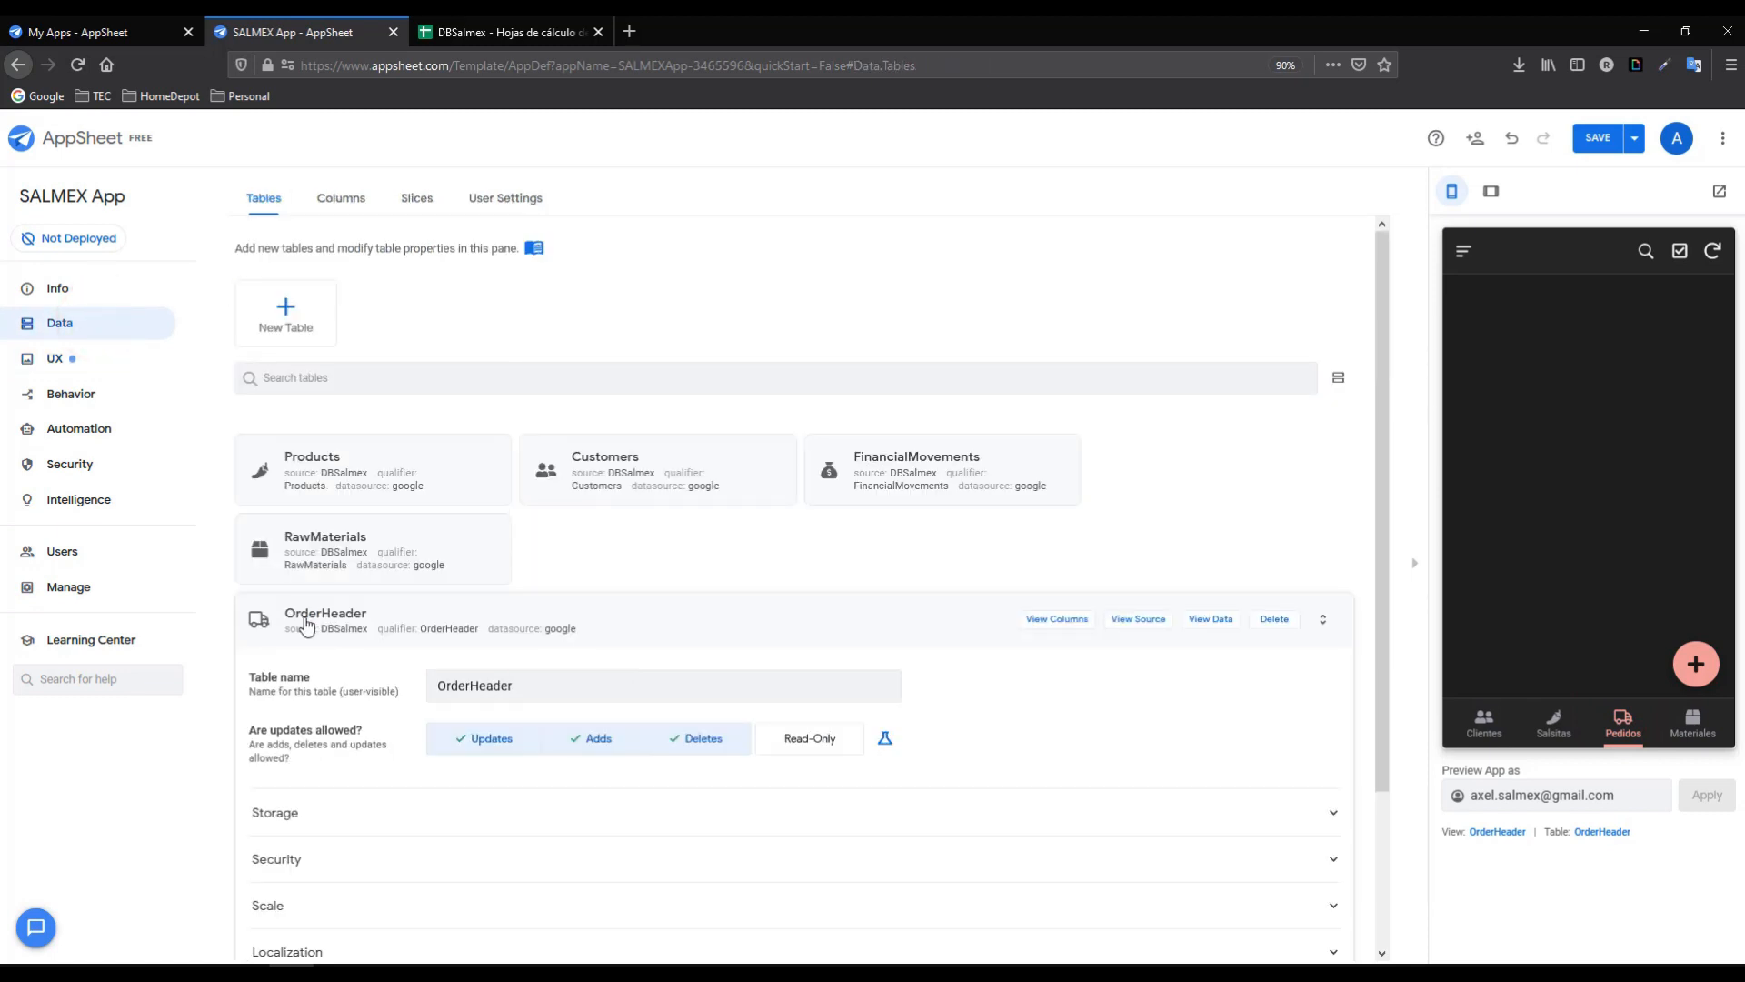
# - Set OrderHeader's CustomerName column to type Ref with source table Customers, then save
pyautogui.click(306, 624)
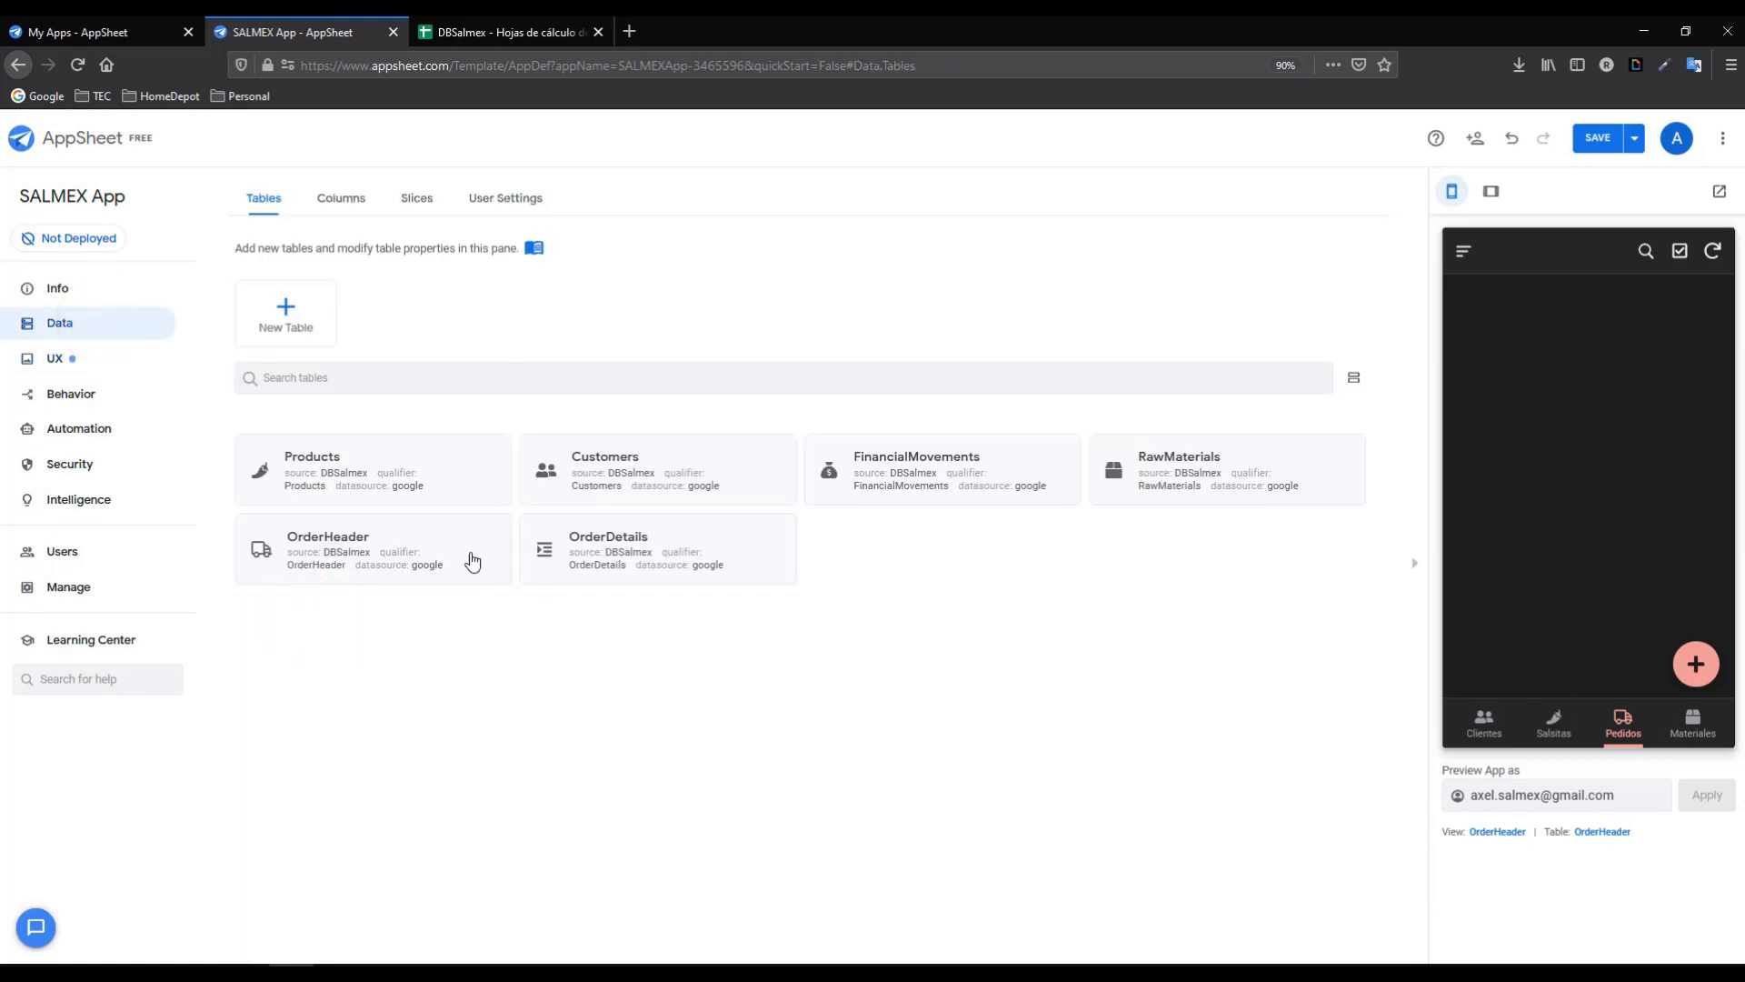
pyautogui.click(386, 549)
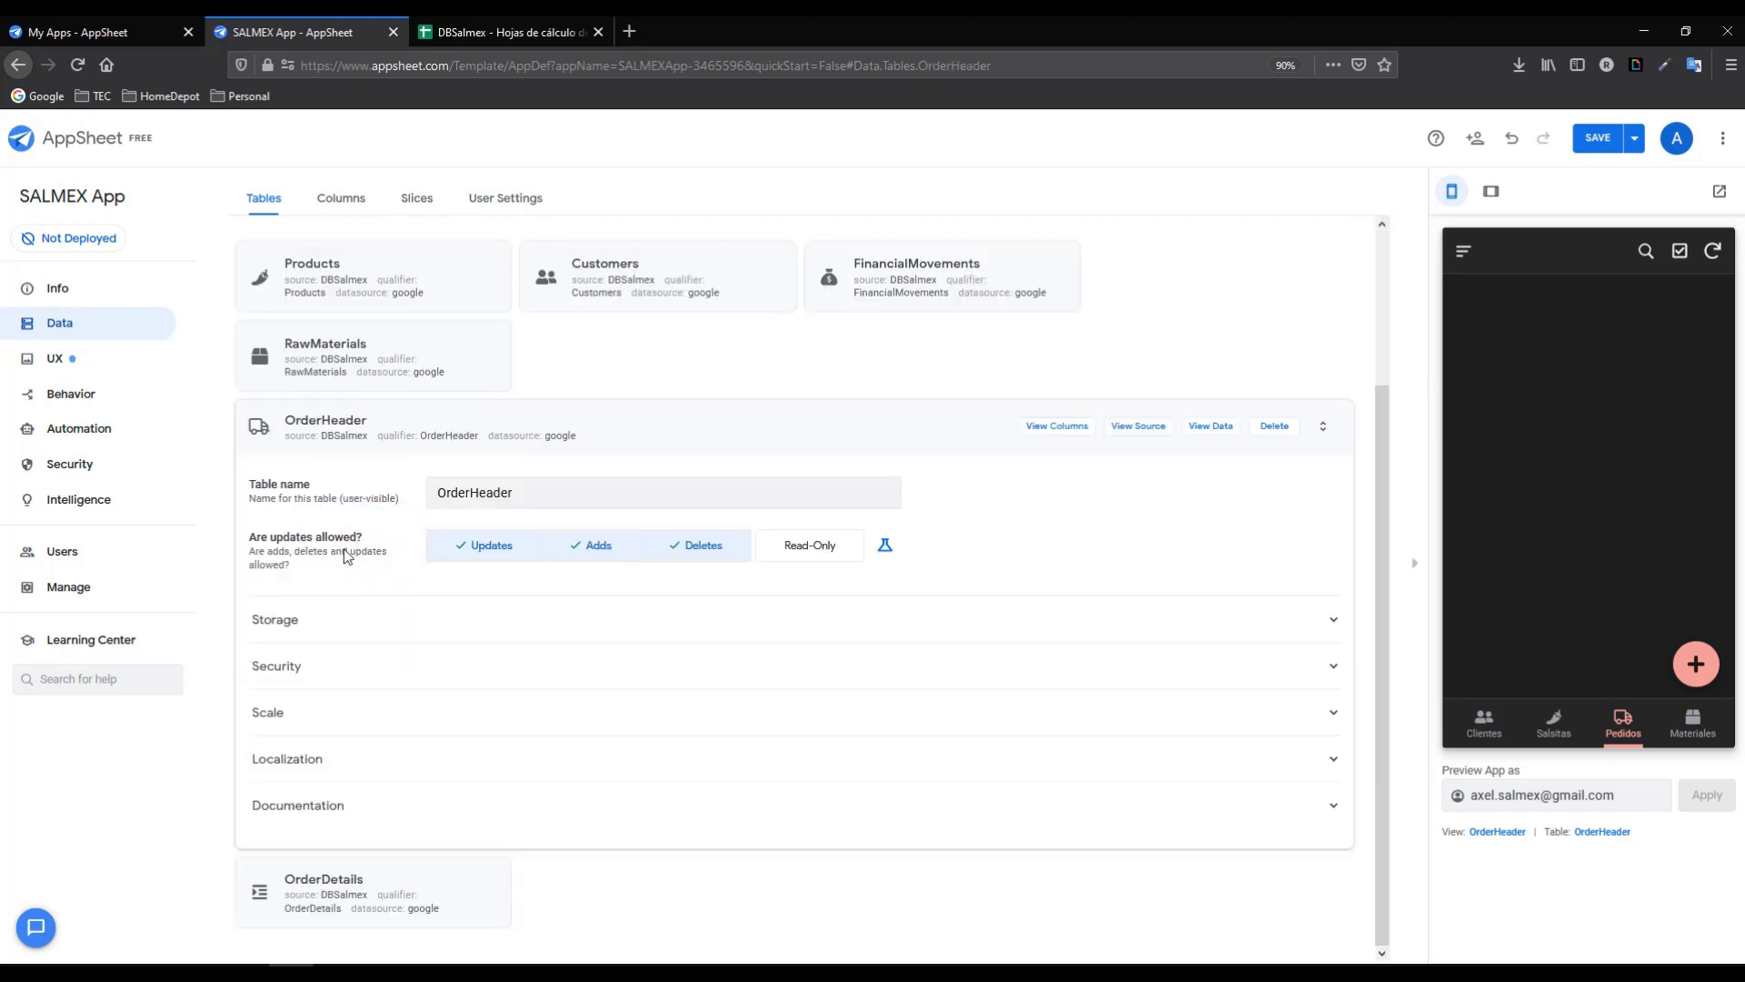
pyautogui.click(1062, 428)
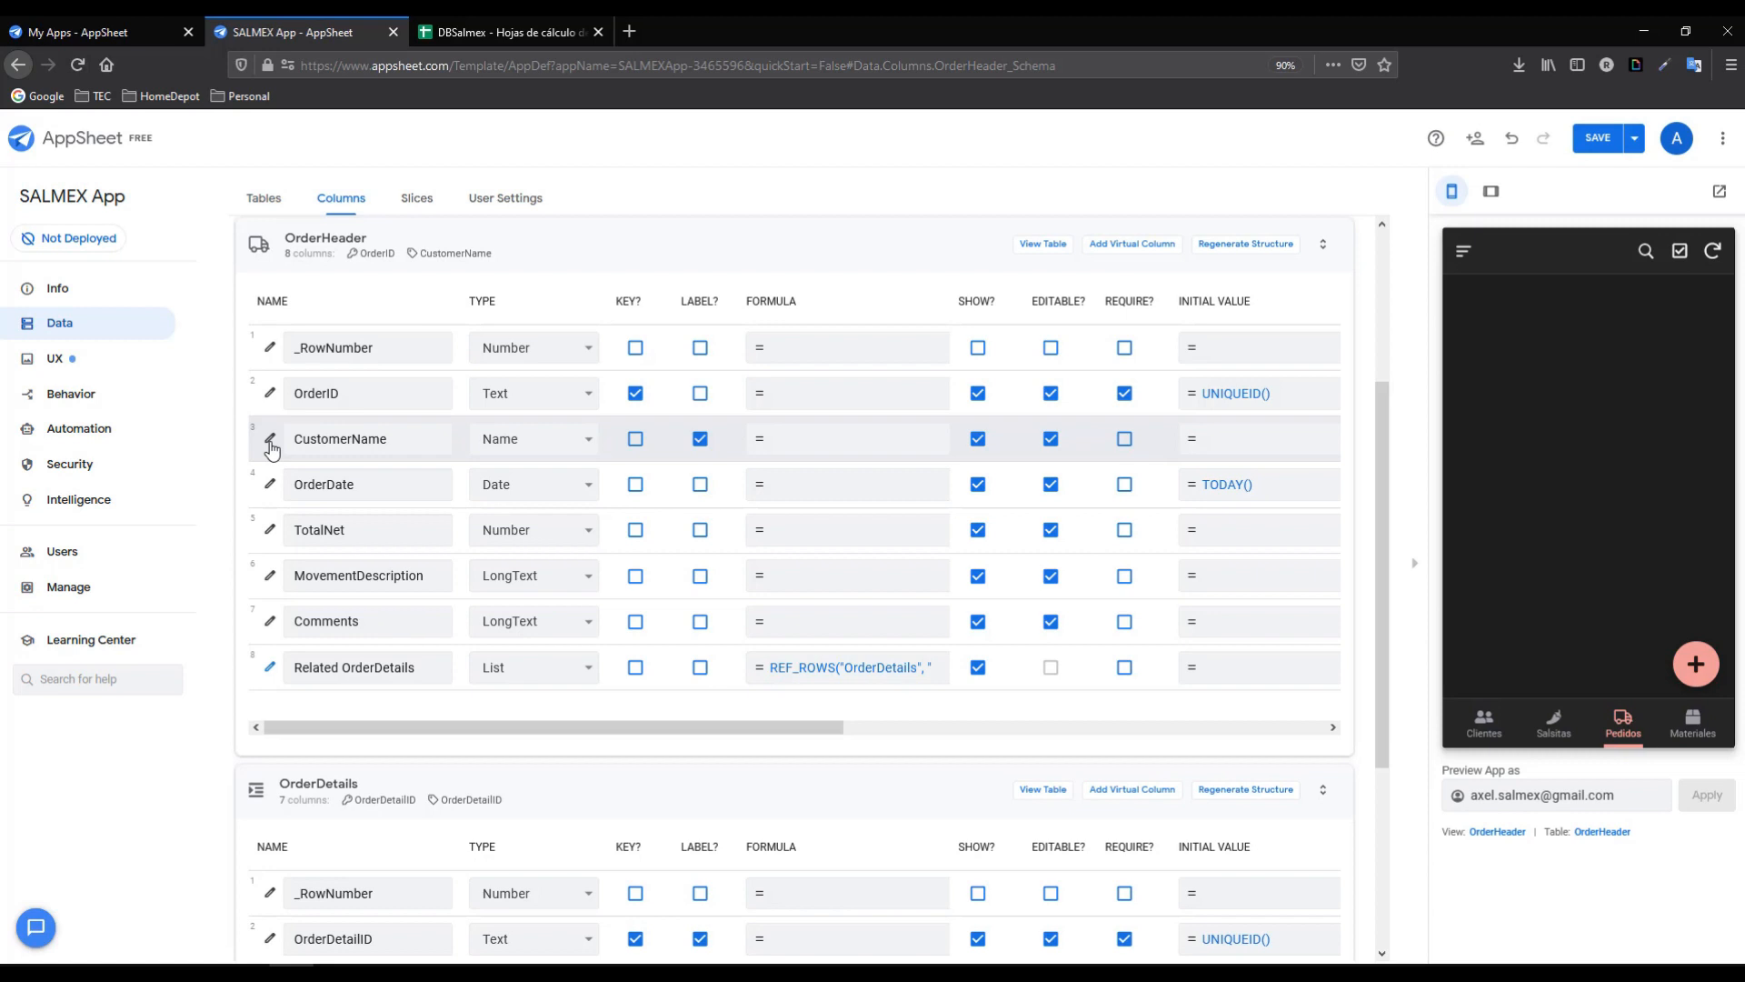
pyautogui.click(270, 441)
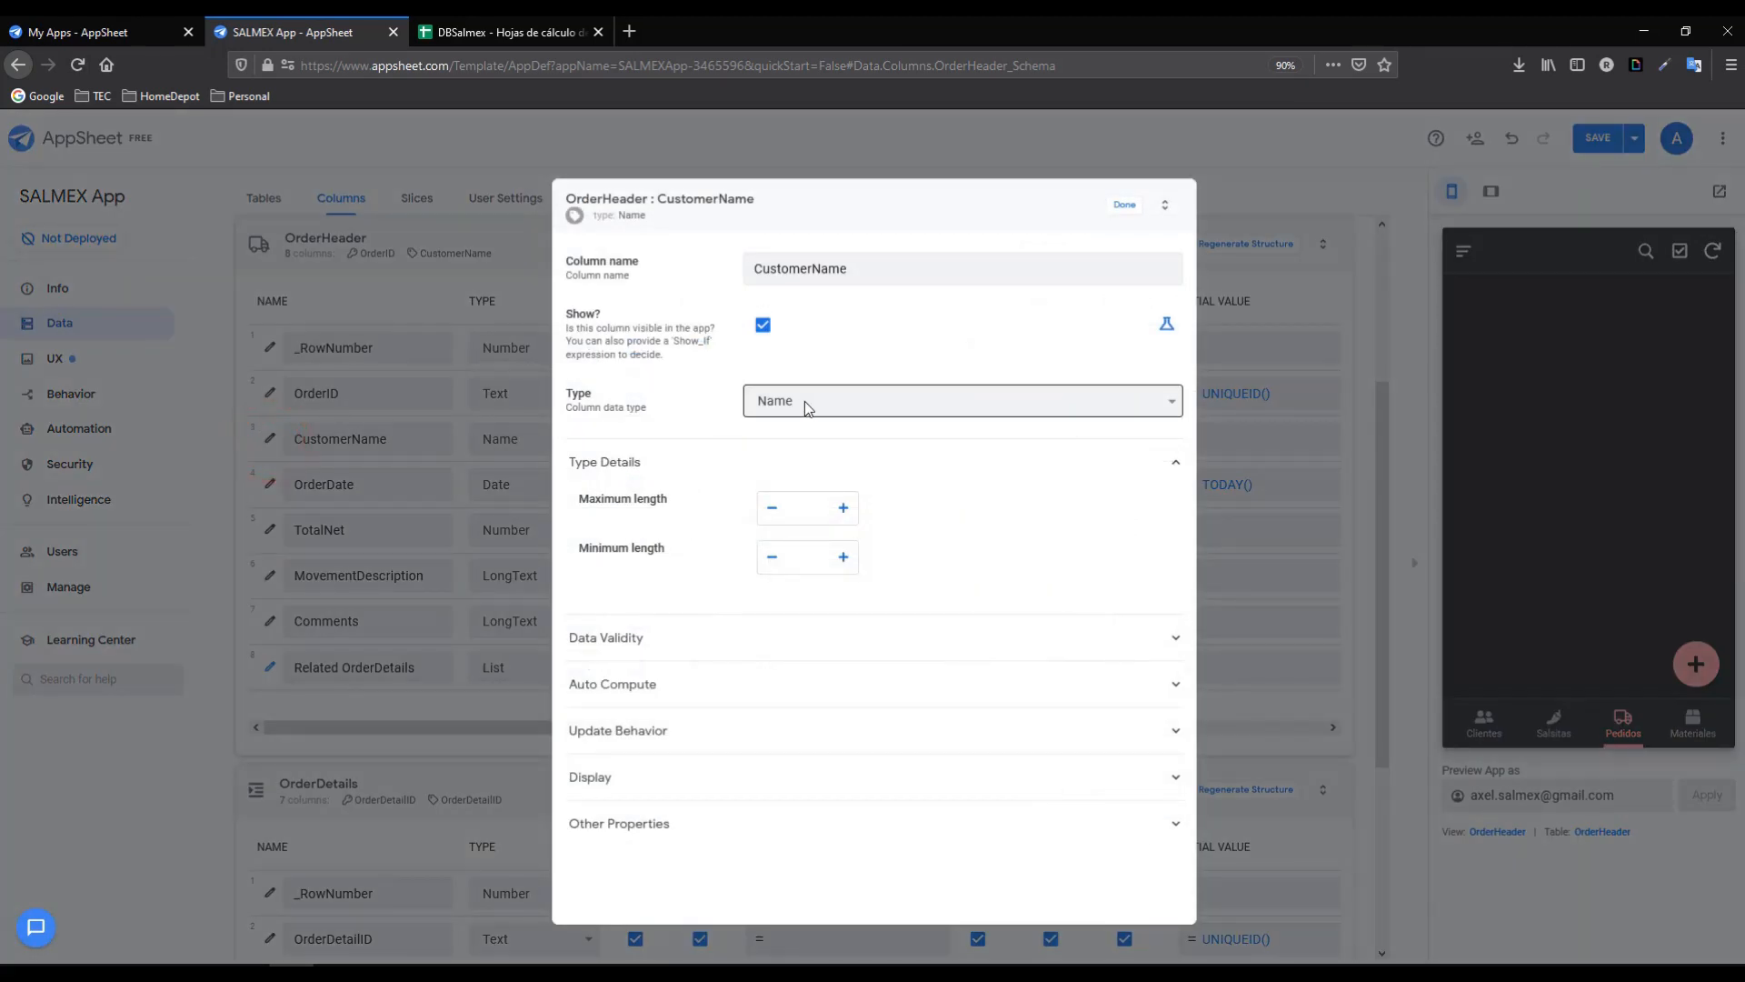
pyautogui.click(784, 401)
pyautogui.press('r')
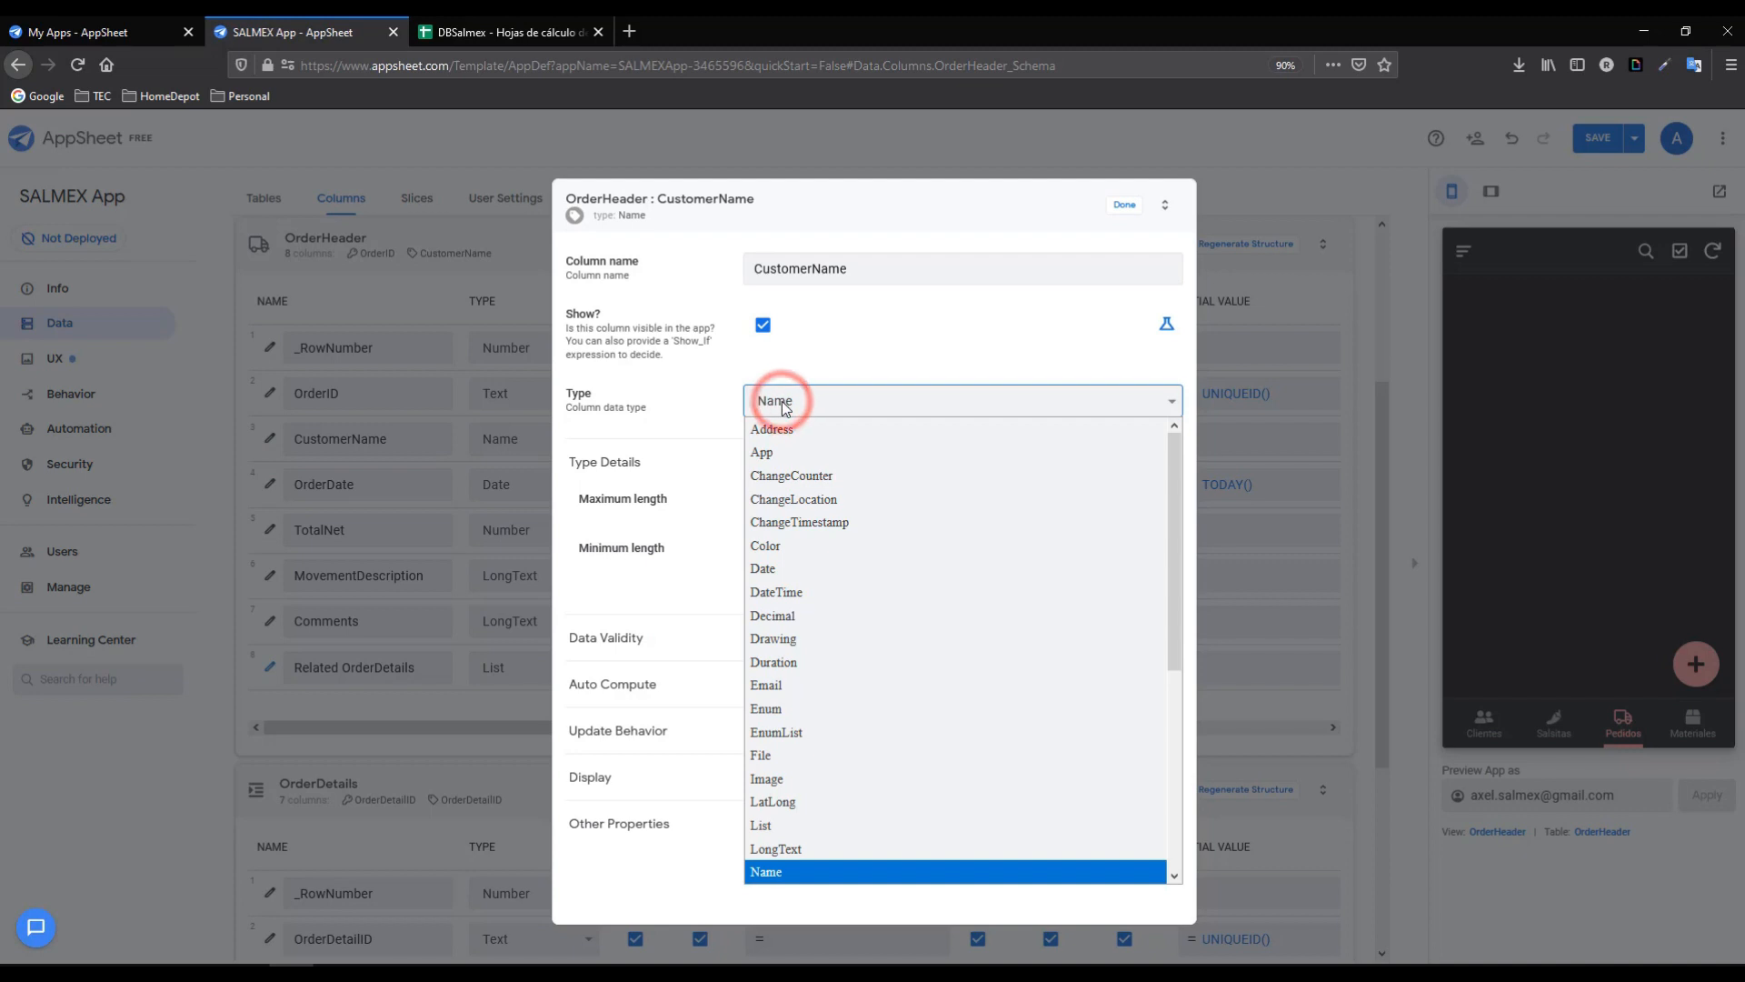
pyautogui.click(762, 870)
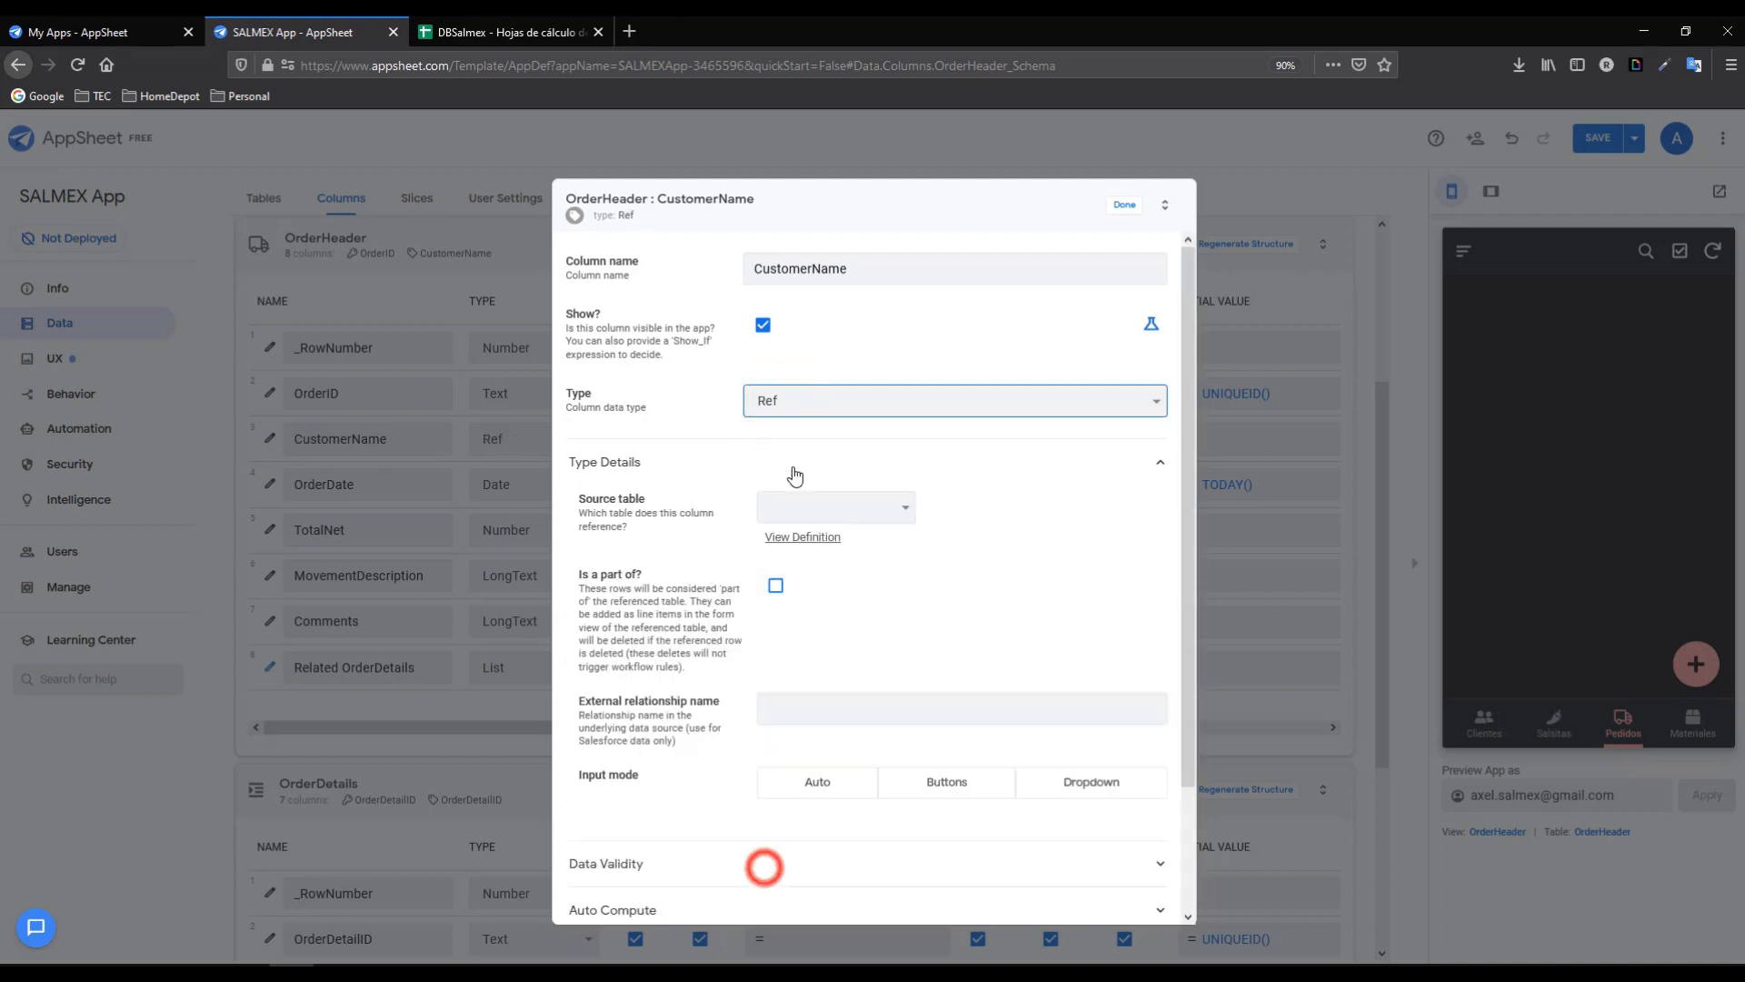
pyautogui.click(816, 501)
pyautogui.click(807, 555)
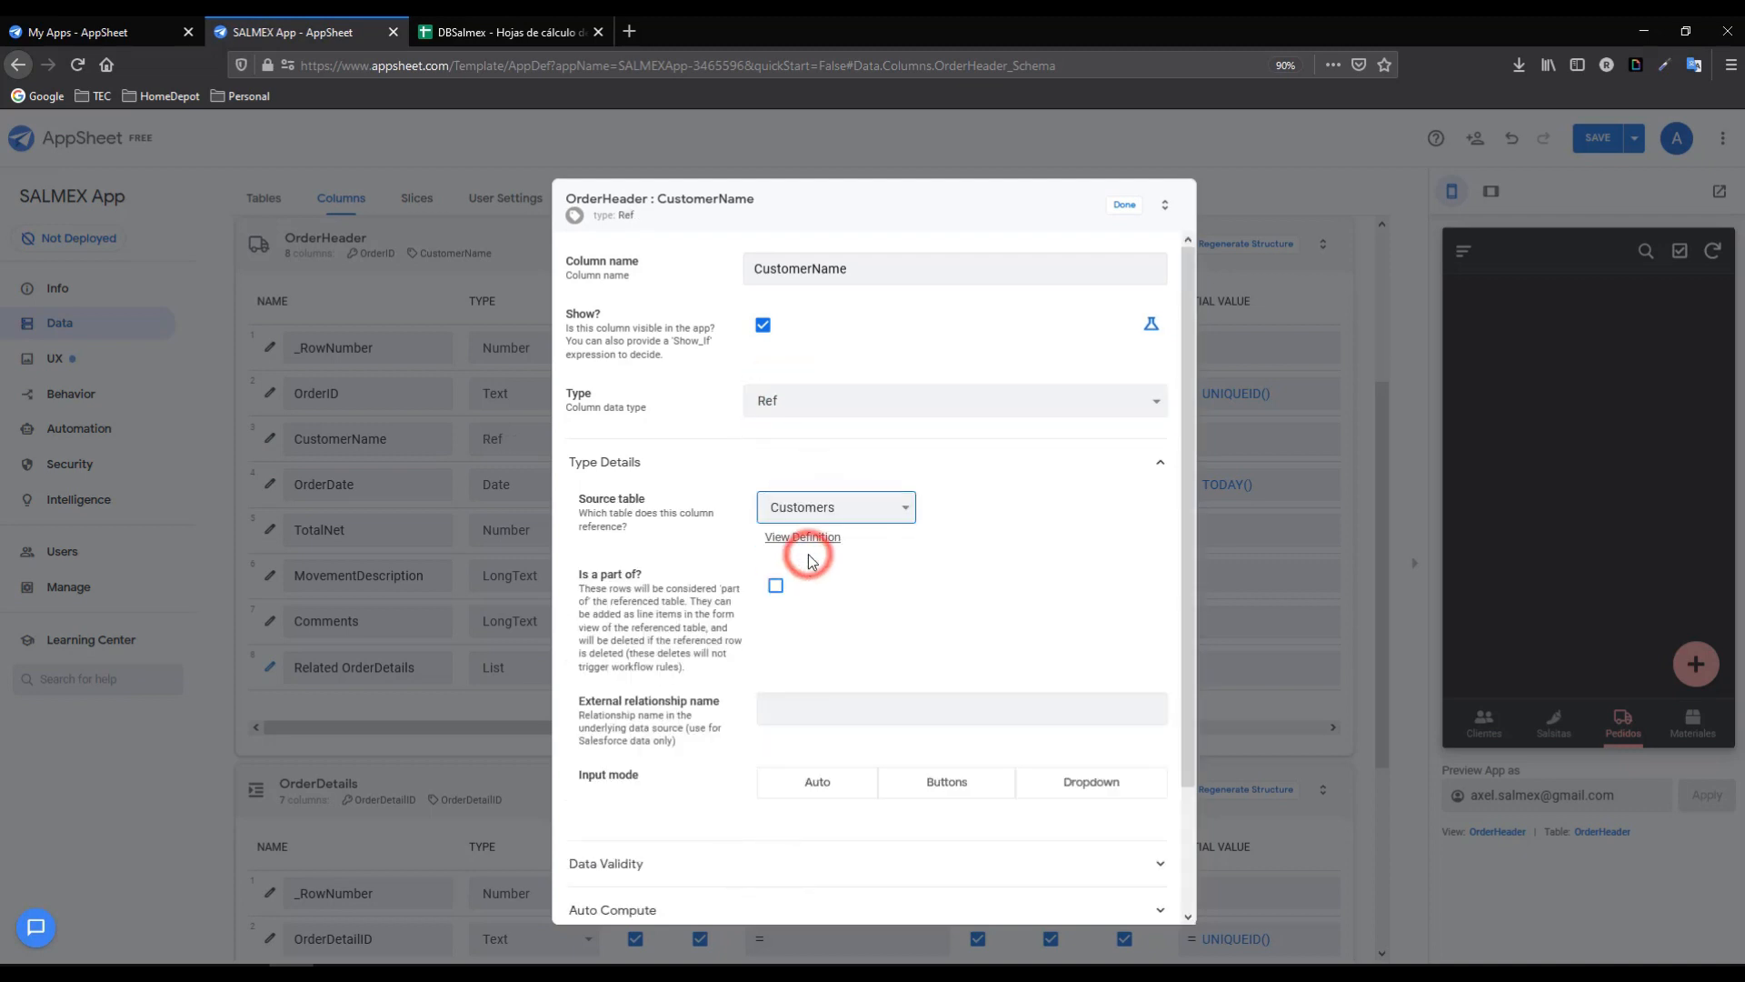
pyautogui.click(1124, 204)
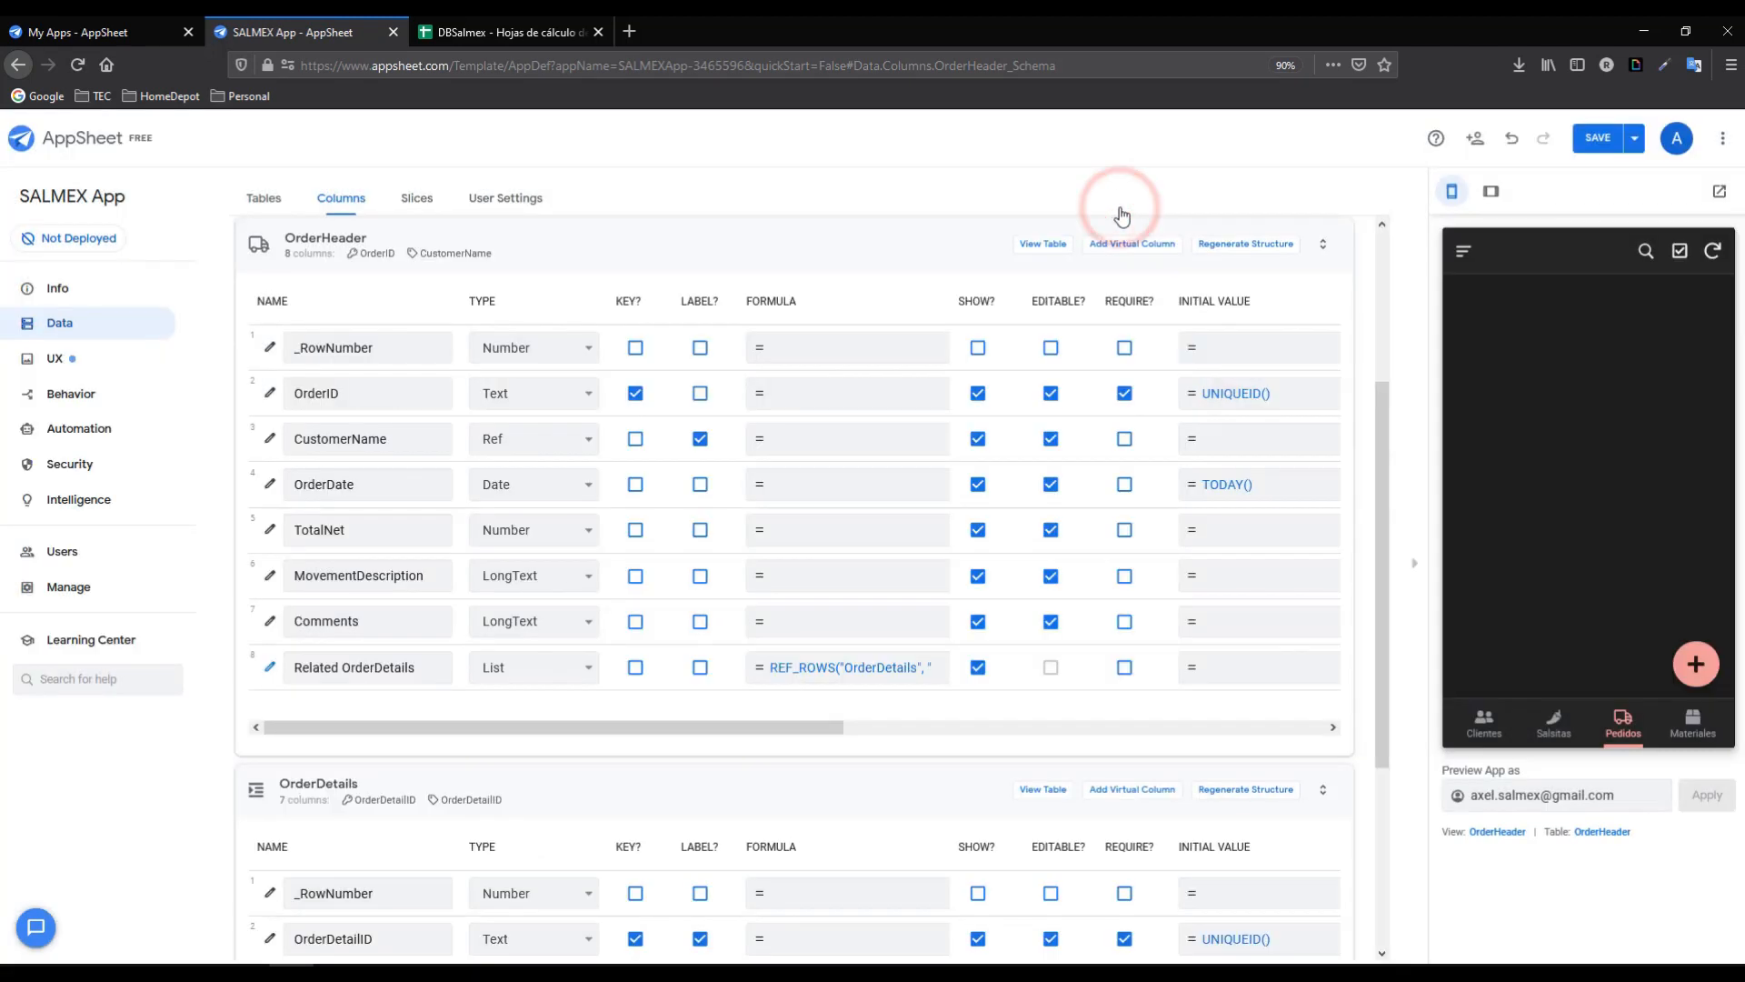
pyautogui.click(1593, 143)
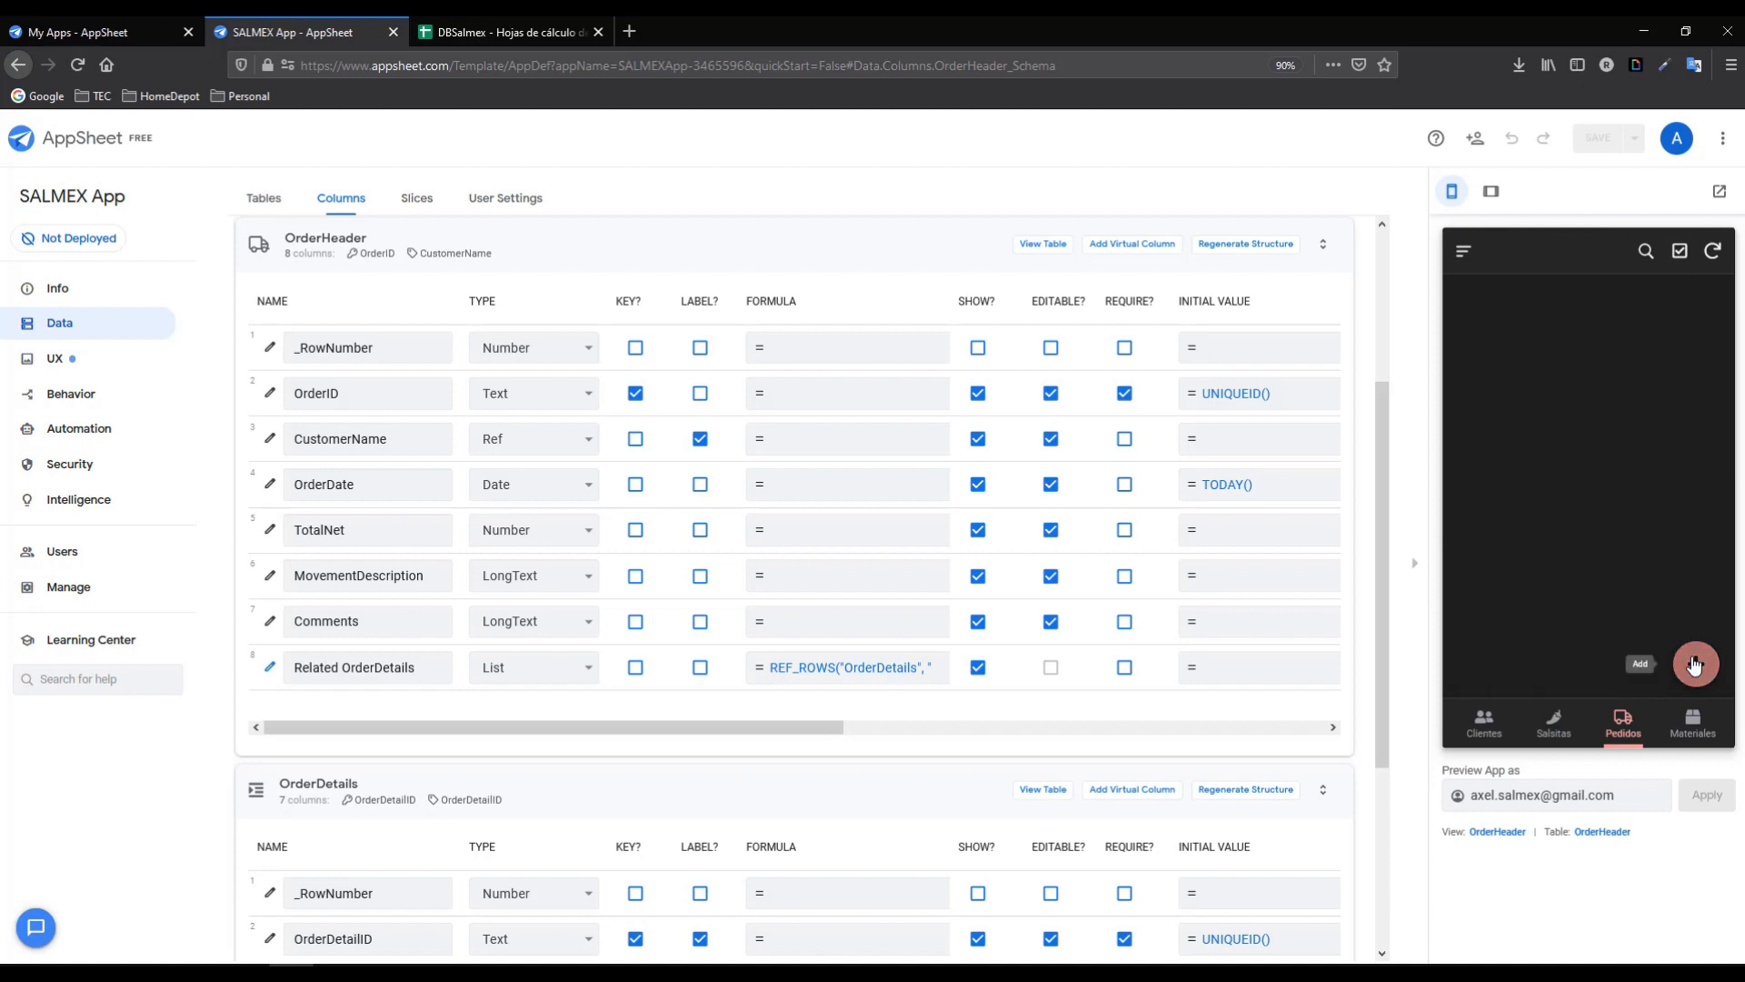
# - Start a new order in the preview and make the OrderID column non-editable
pyautogui.click(1694, 667)
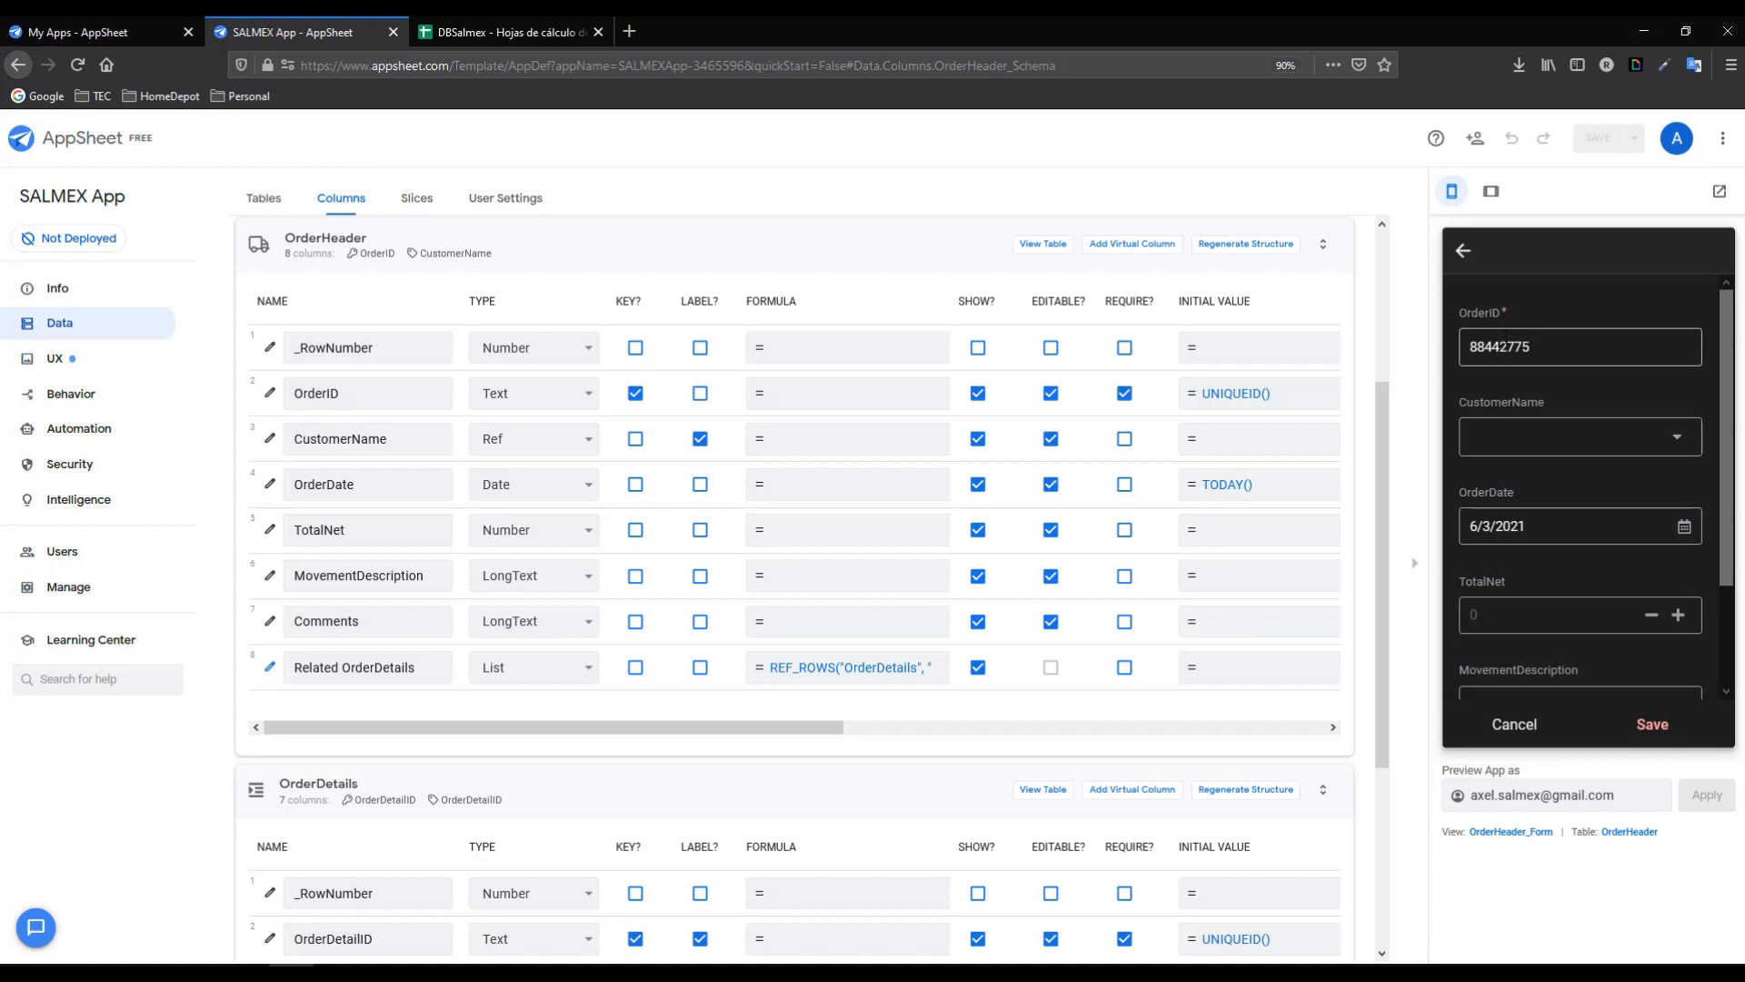
pyautogui.click(1559, 343)
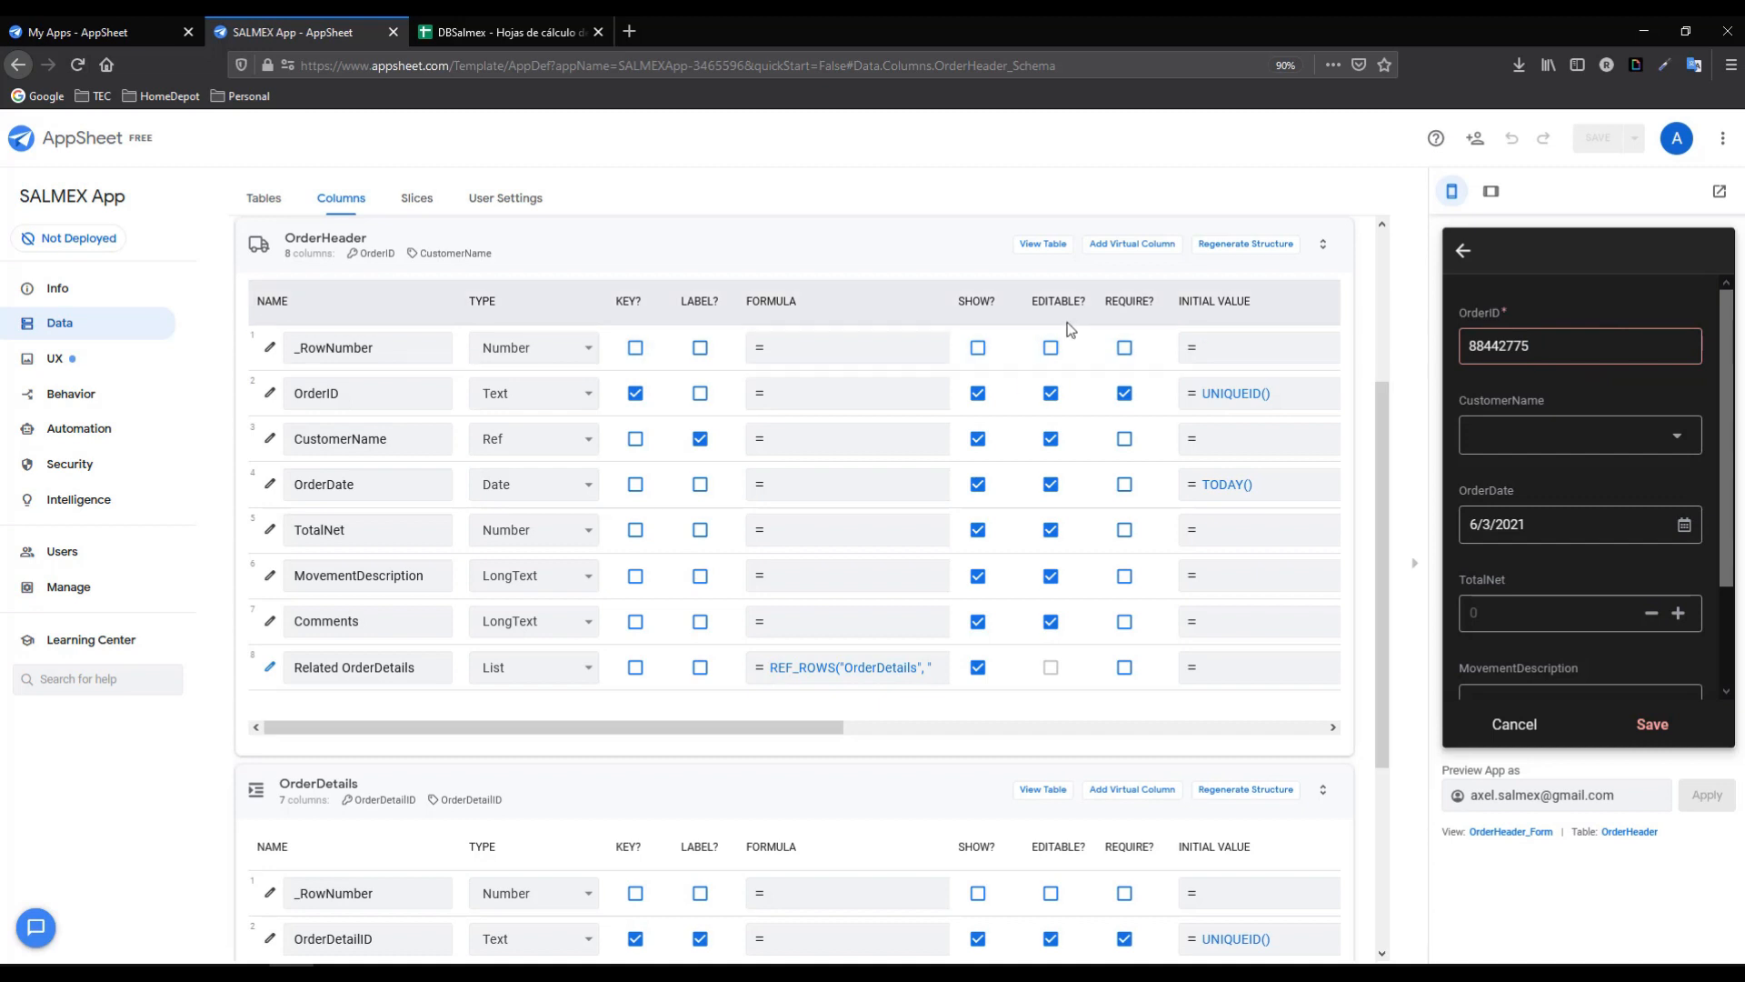
pyautogui.click(1051, 395)
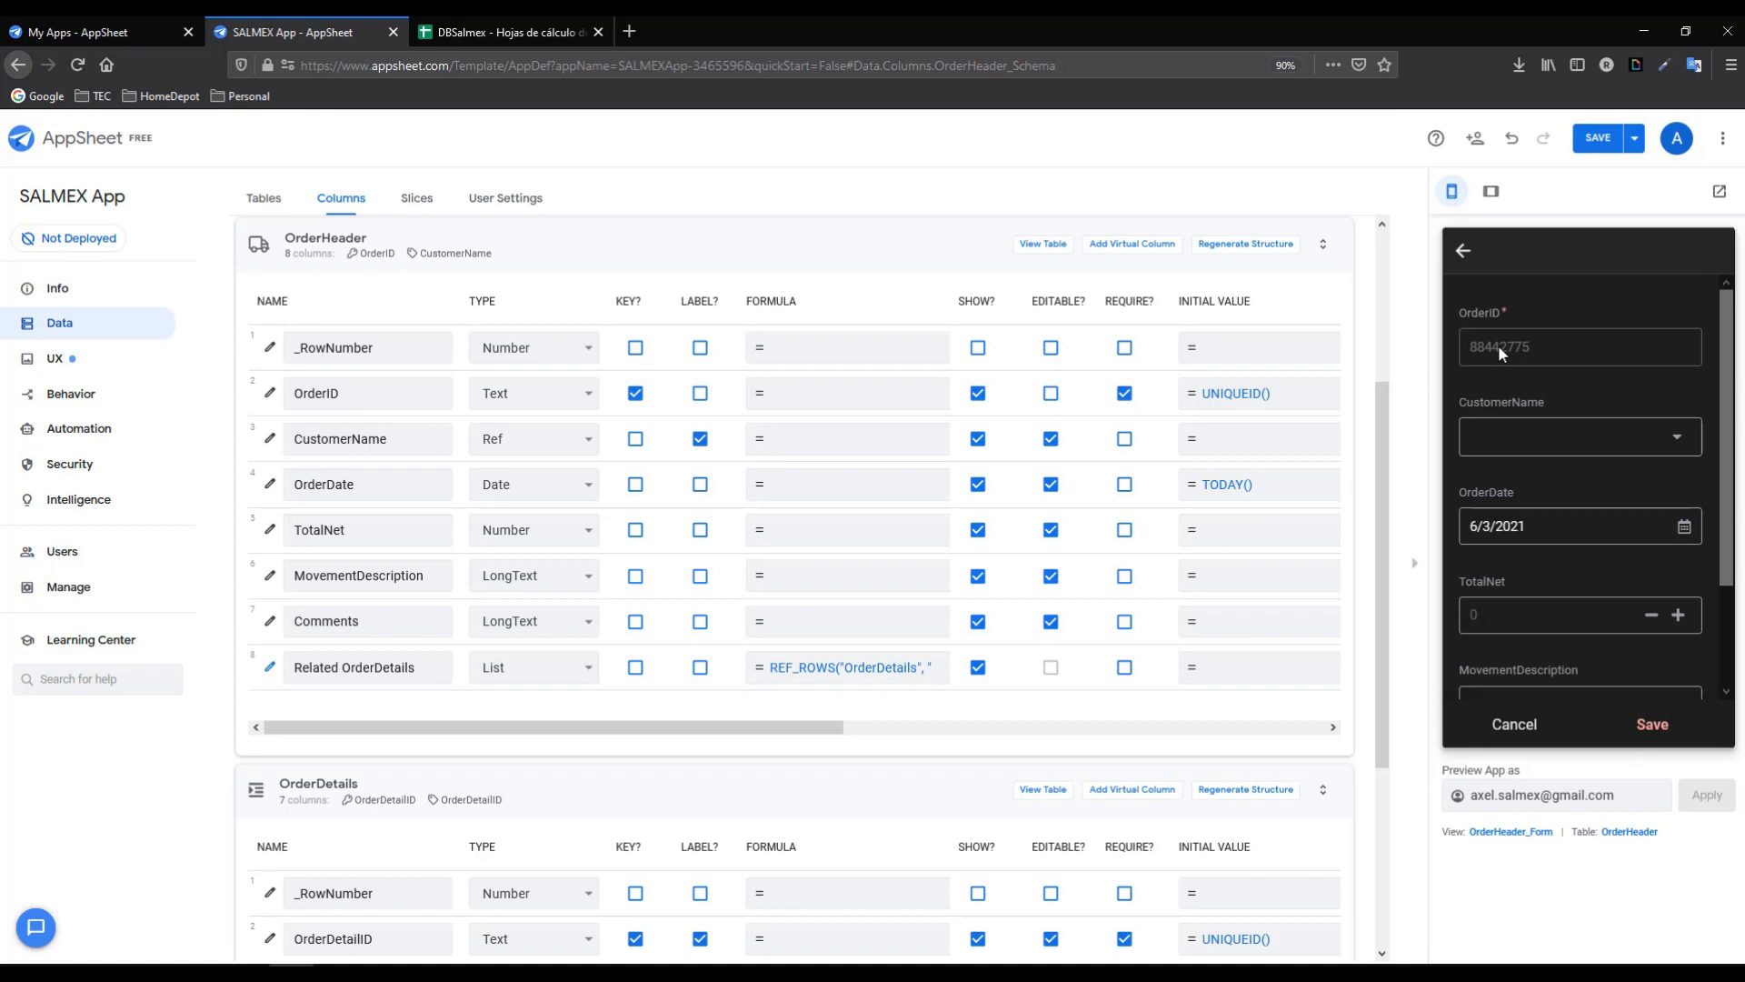
# - Review the customer choices in the order form, then show the Customers table's columns
pyautogui.click(1675, 443)
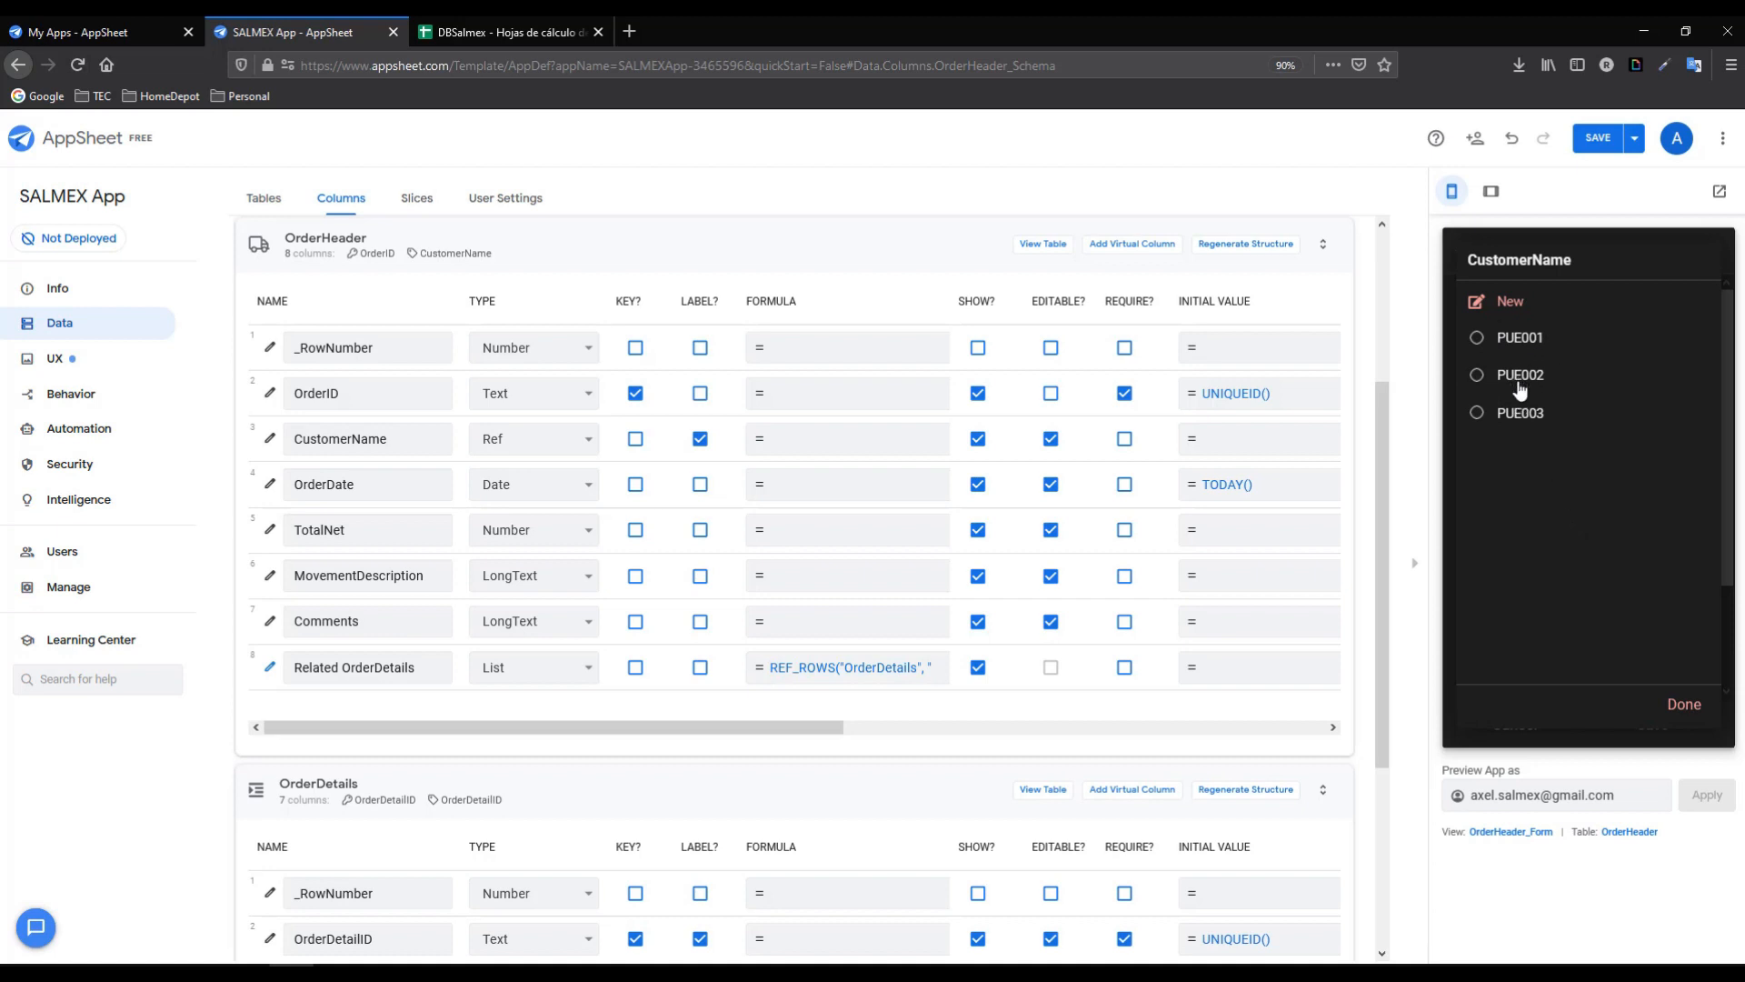
pyautogui.click(1673, 706)
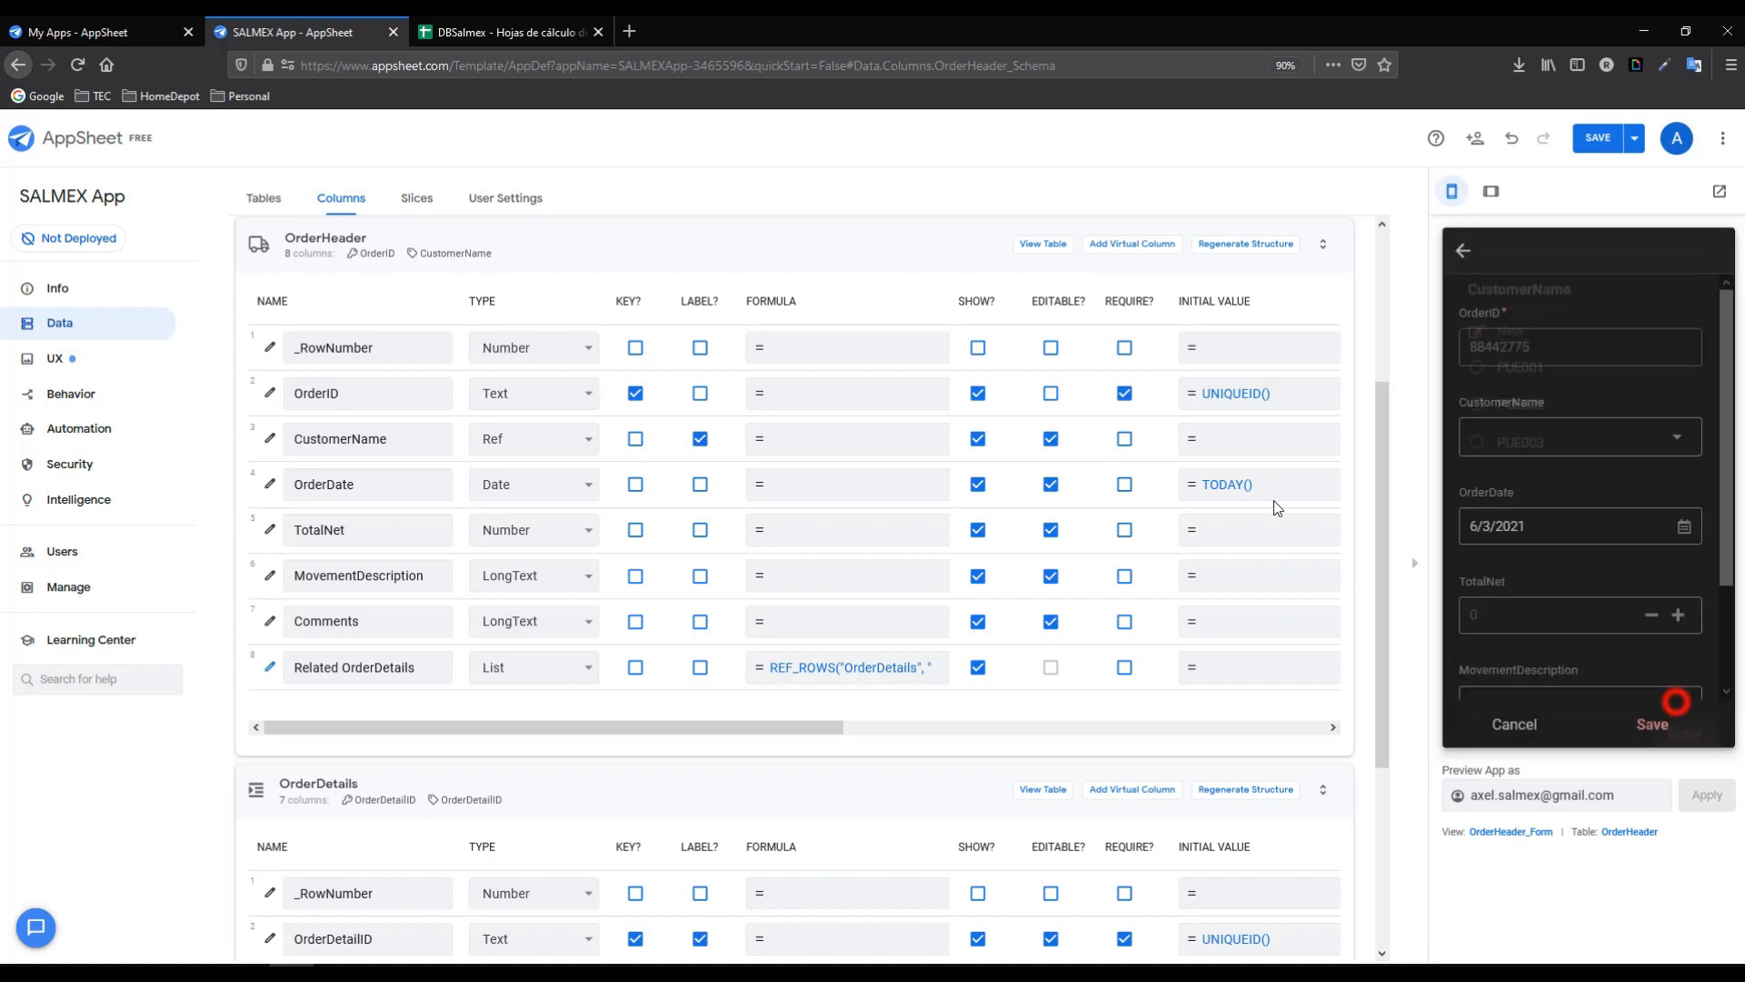
pyautogui.moveTo(1383, 440); pyautogui.dragTo(1388, 280)
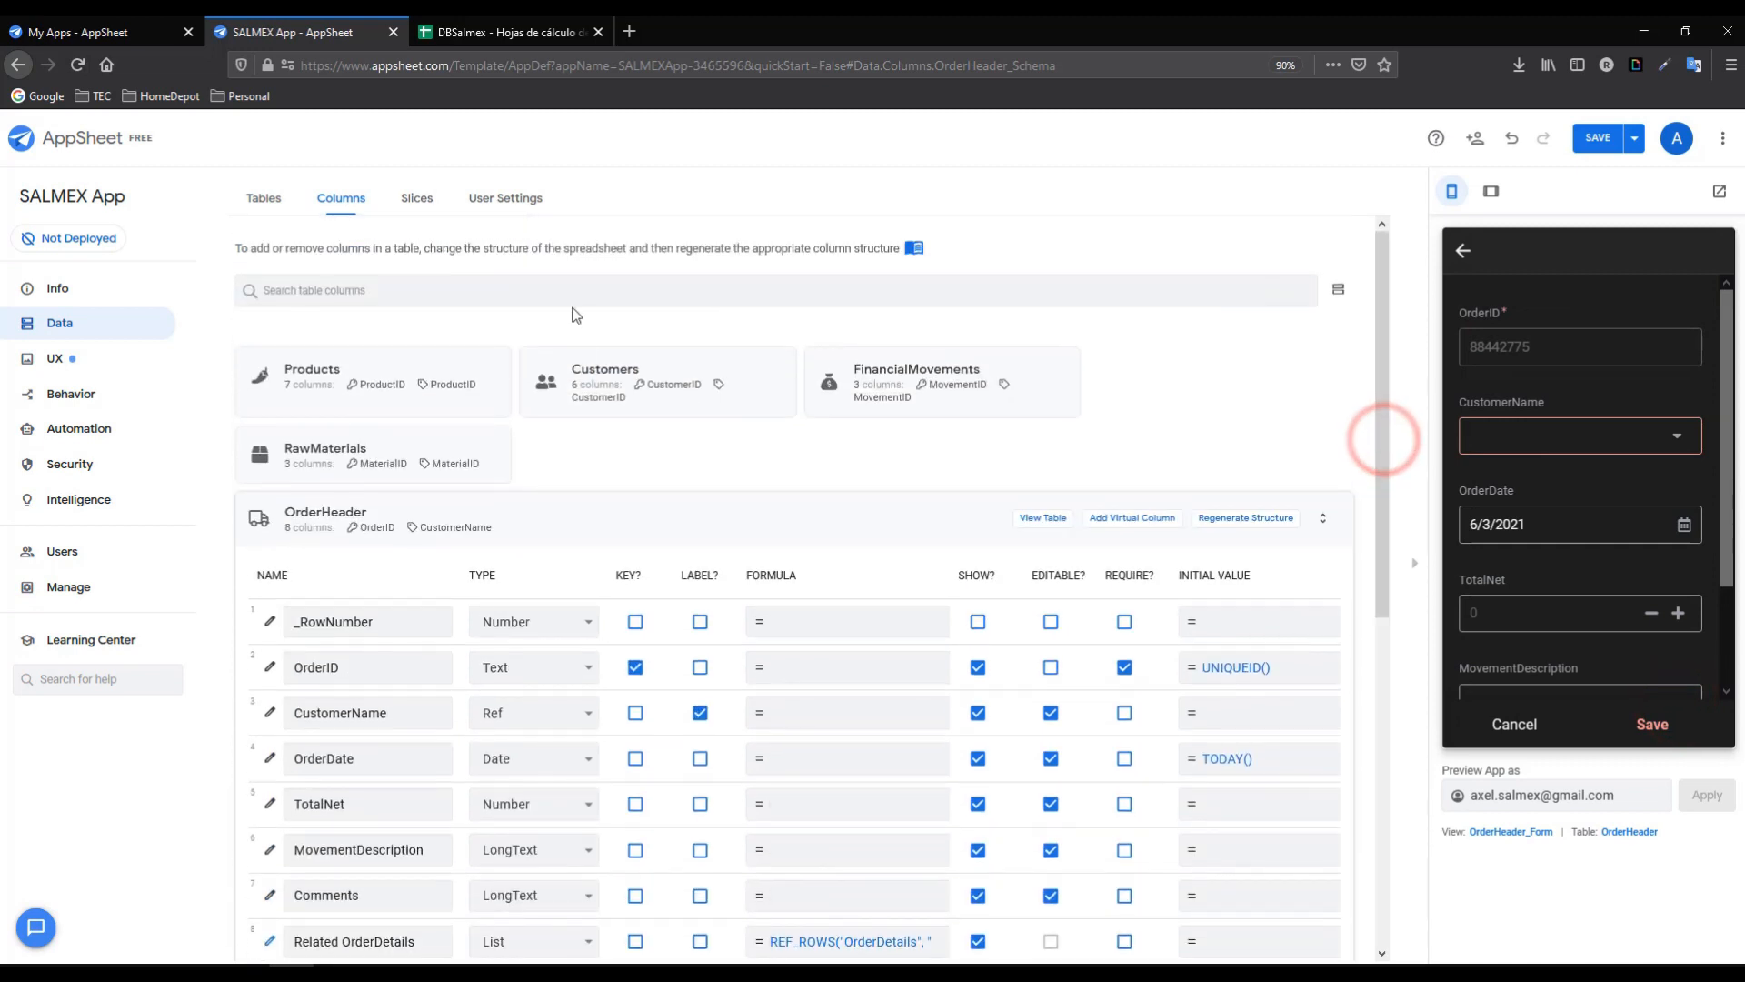
pyautogui.click(602, 380)
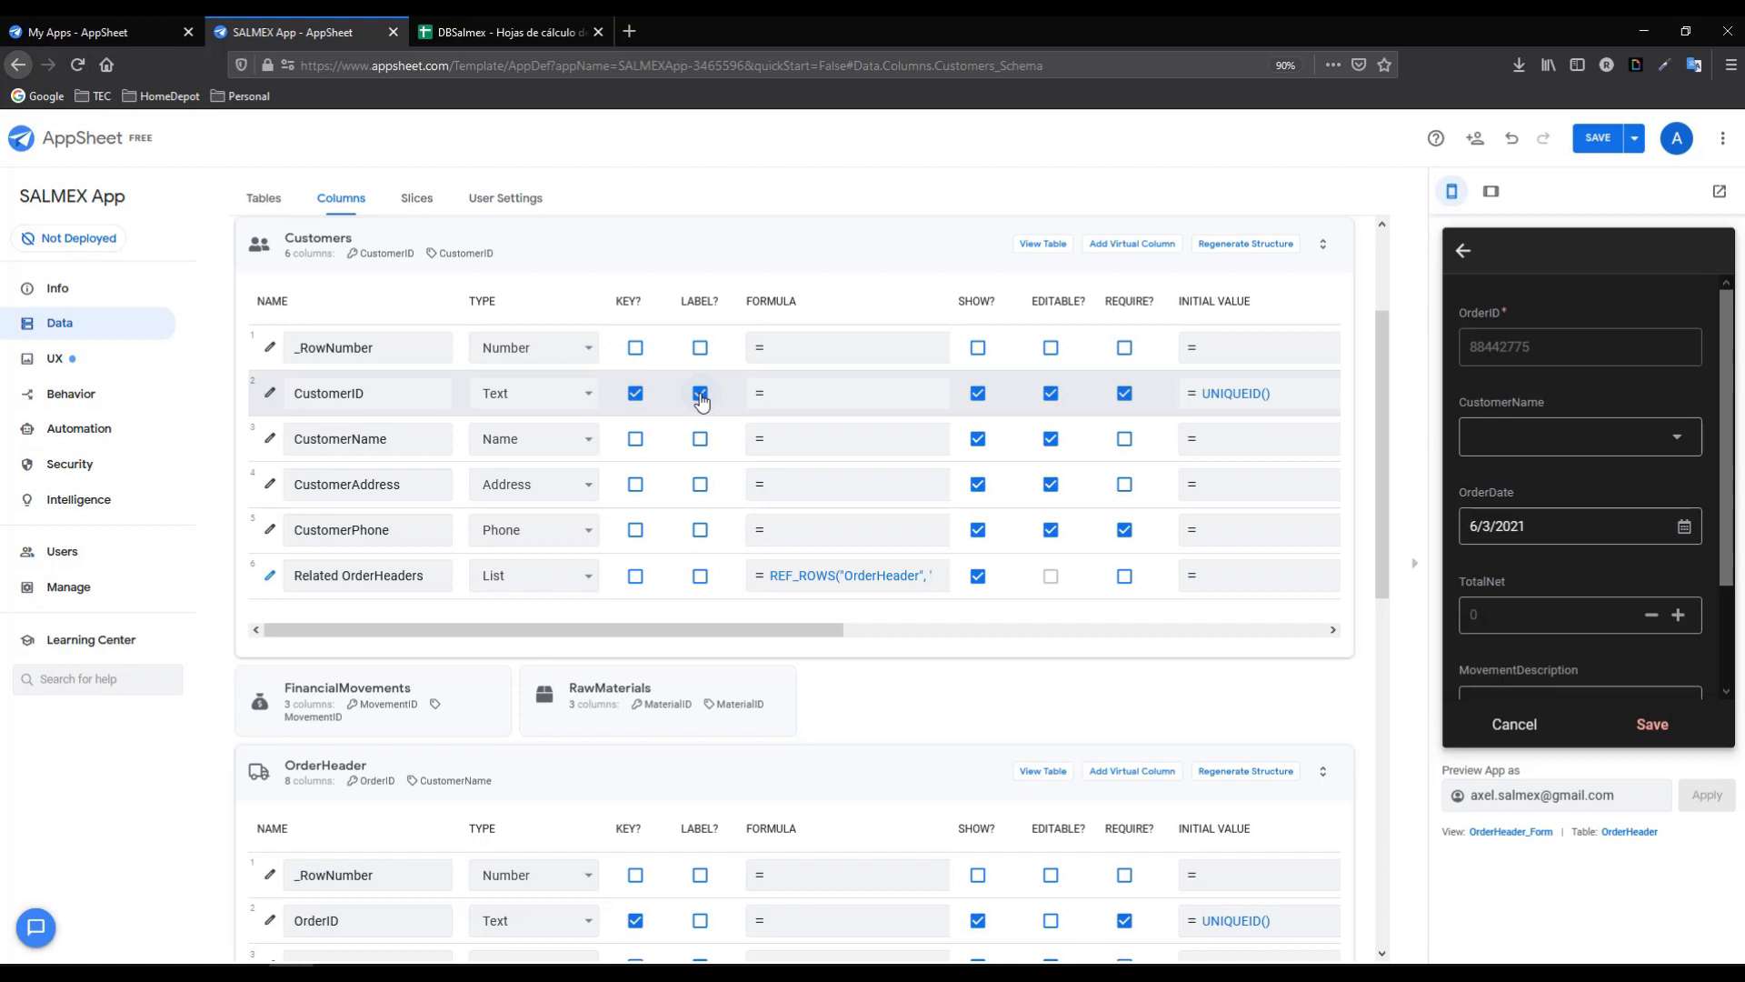
# - Move the Customers label flag from CustomerID to CustomerName
pyautogui.click(700, 392)
pyautogui.click(700, 440)
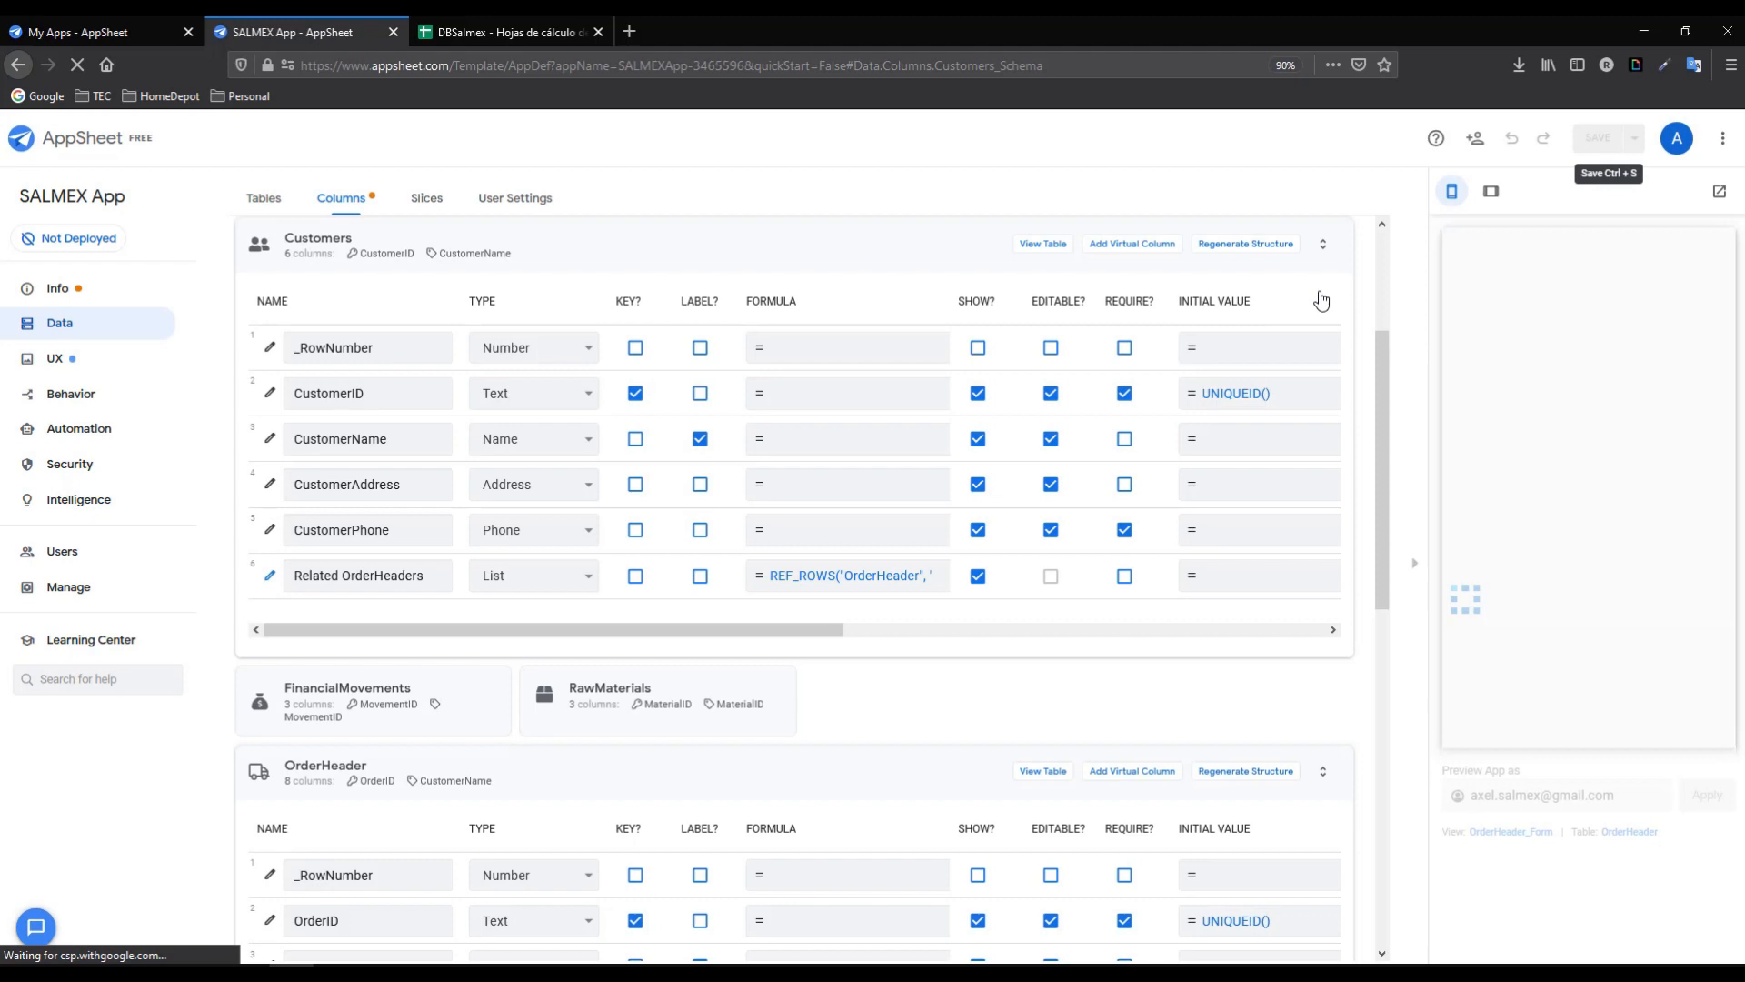
pyautogui.moveTo(1384, 440); pyautogui.dragTo(1407, 668)
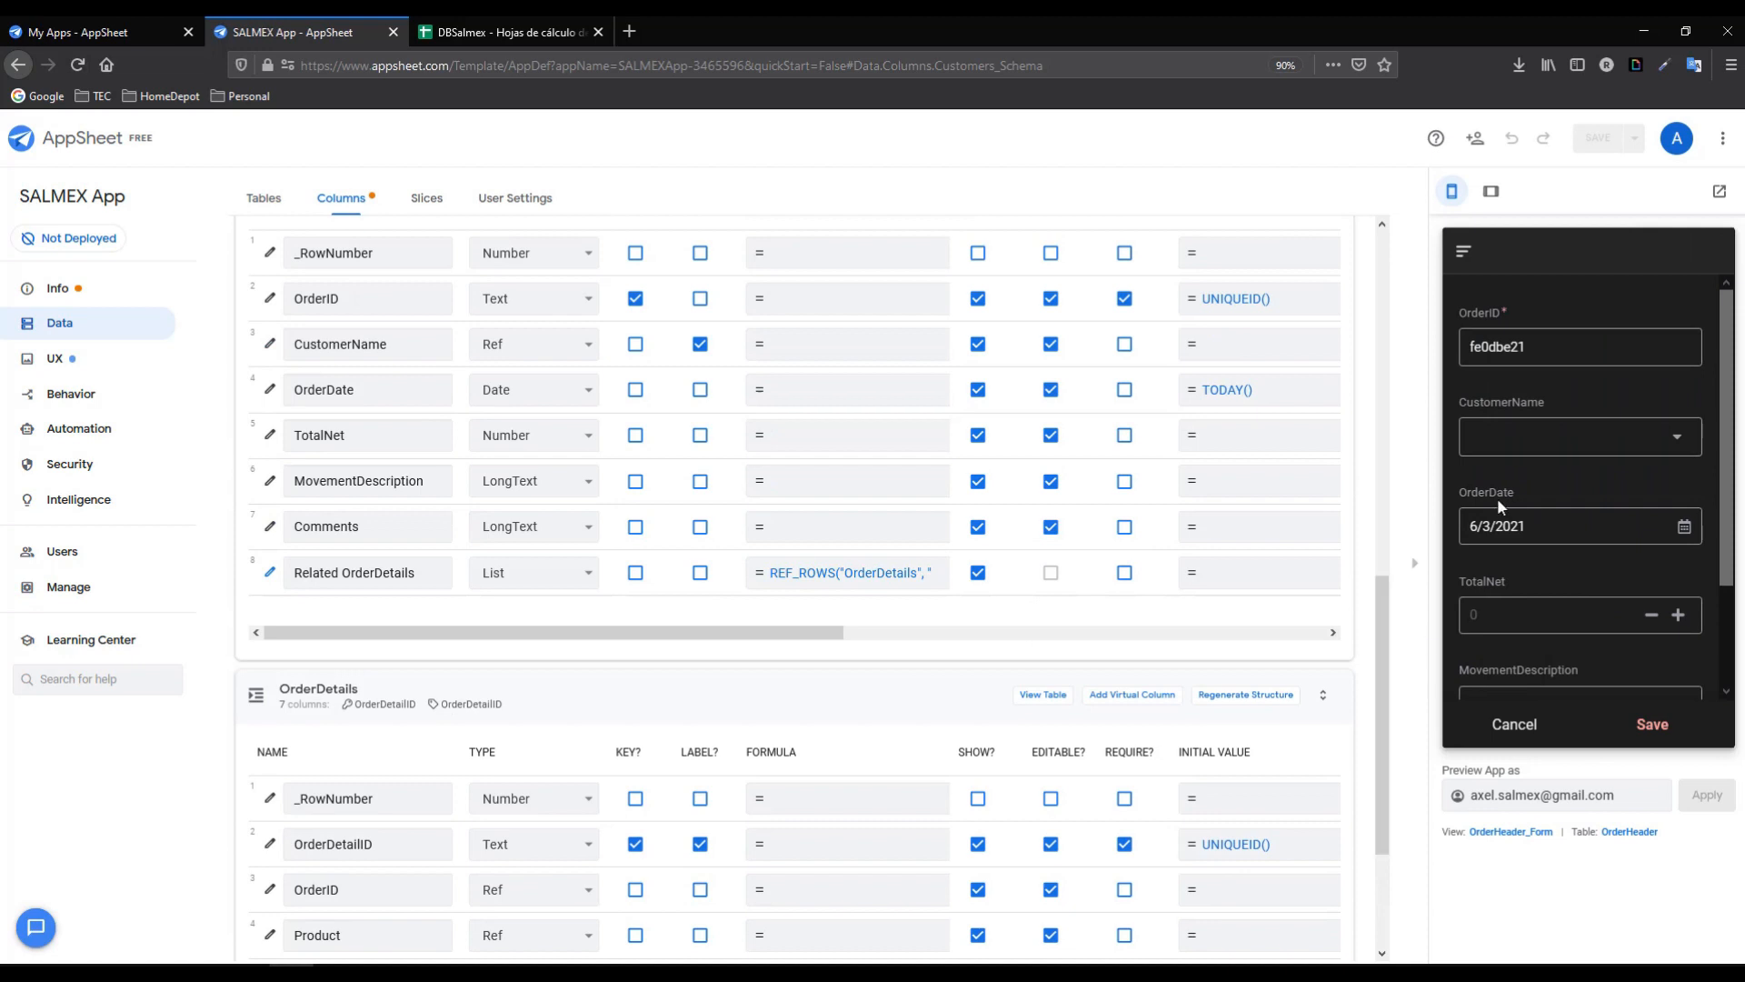
# - Add new customer PUE005 with a Puebla address and a phone number, saving it to the order
pyautogui.click(1677, 440)
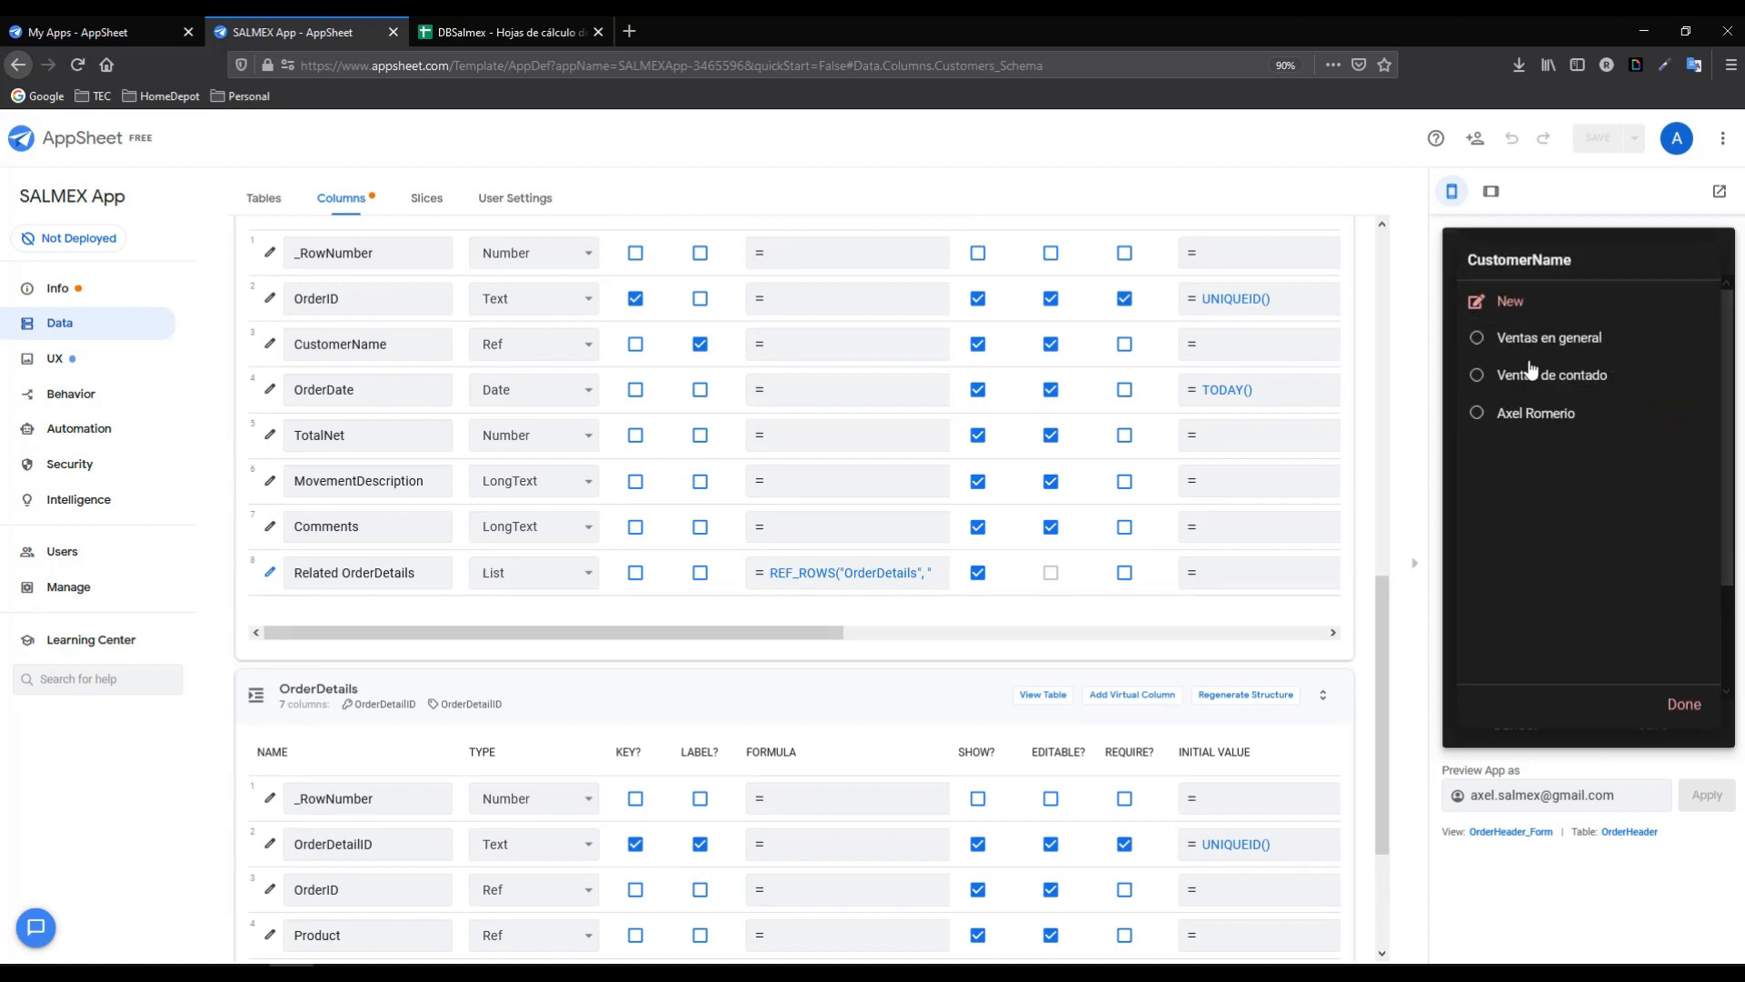
pyautogui.click(1508, 301)
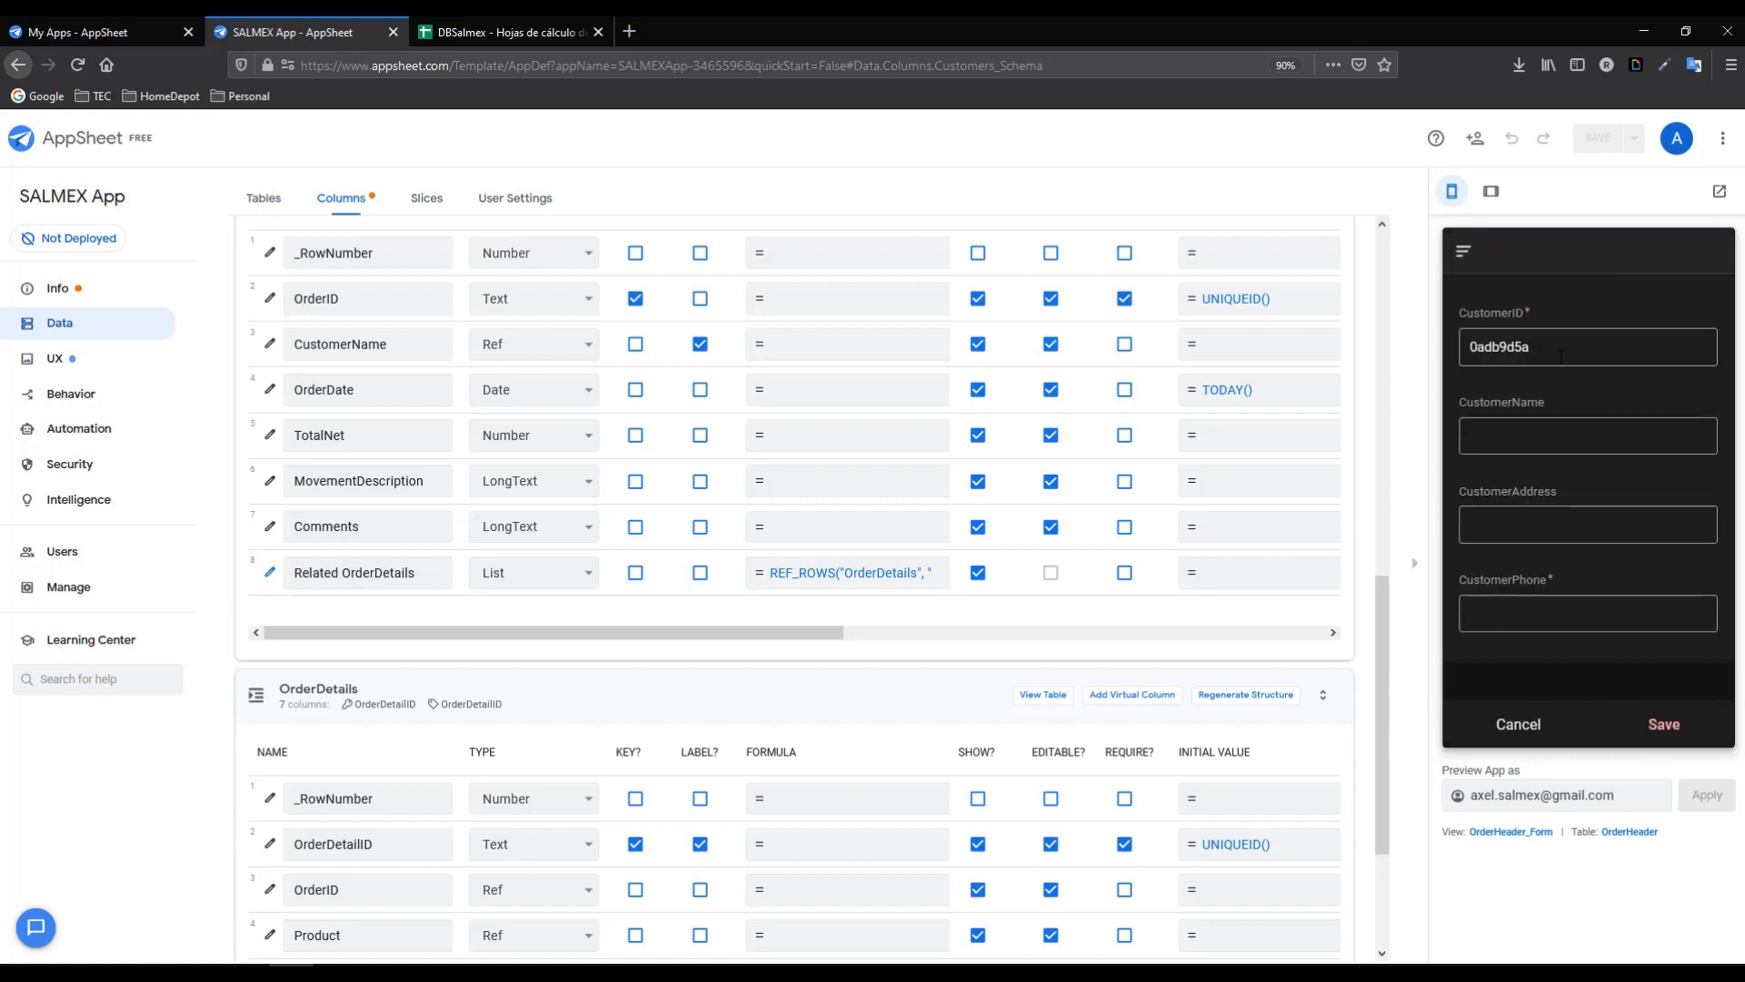
pyautogui.click(1545, 352)
pyautogui.doubleClick(1545, 351)
pyautogui.write('PUE0')
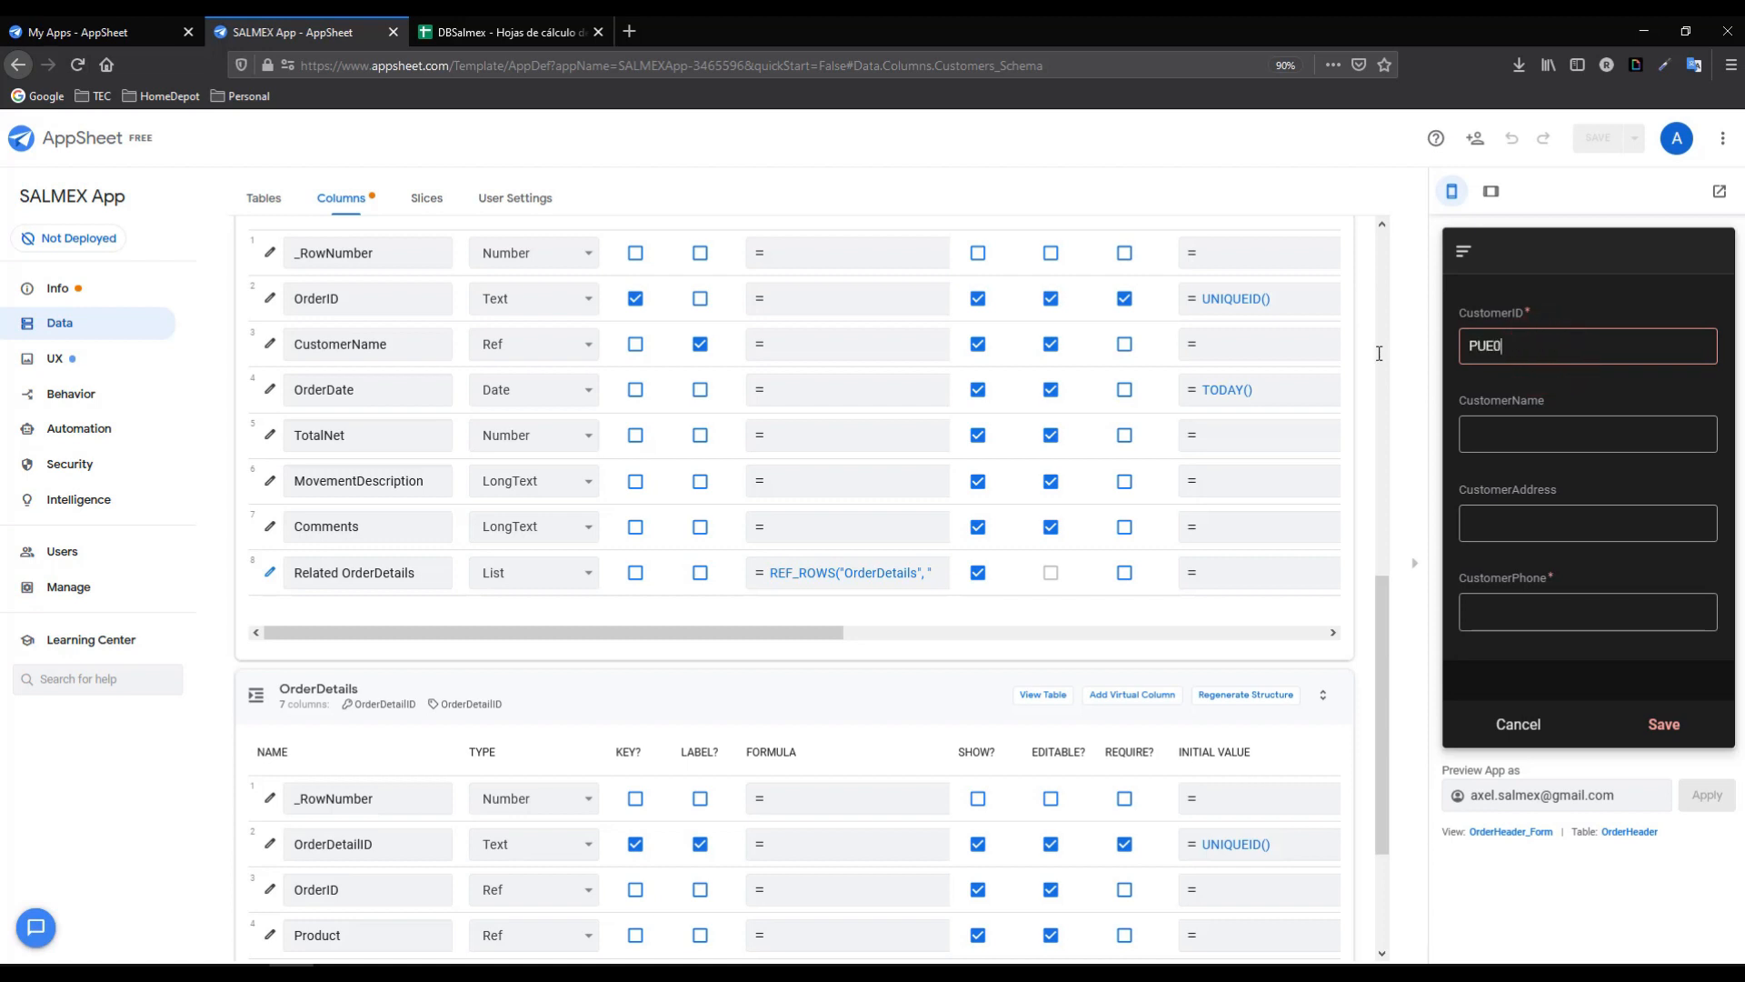
pyautogui.write('05')
pyautogui.click(1498, 434)
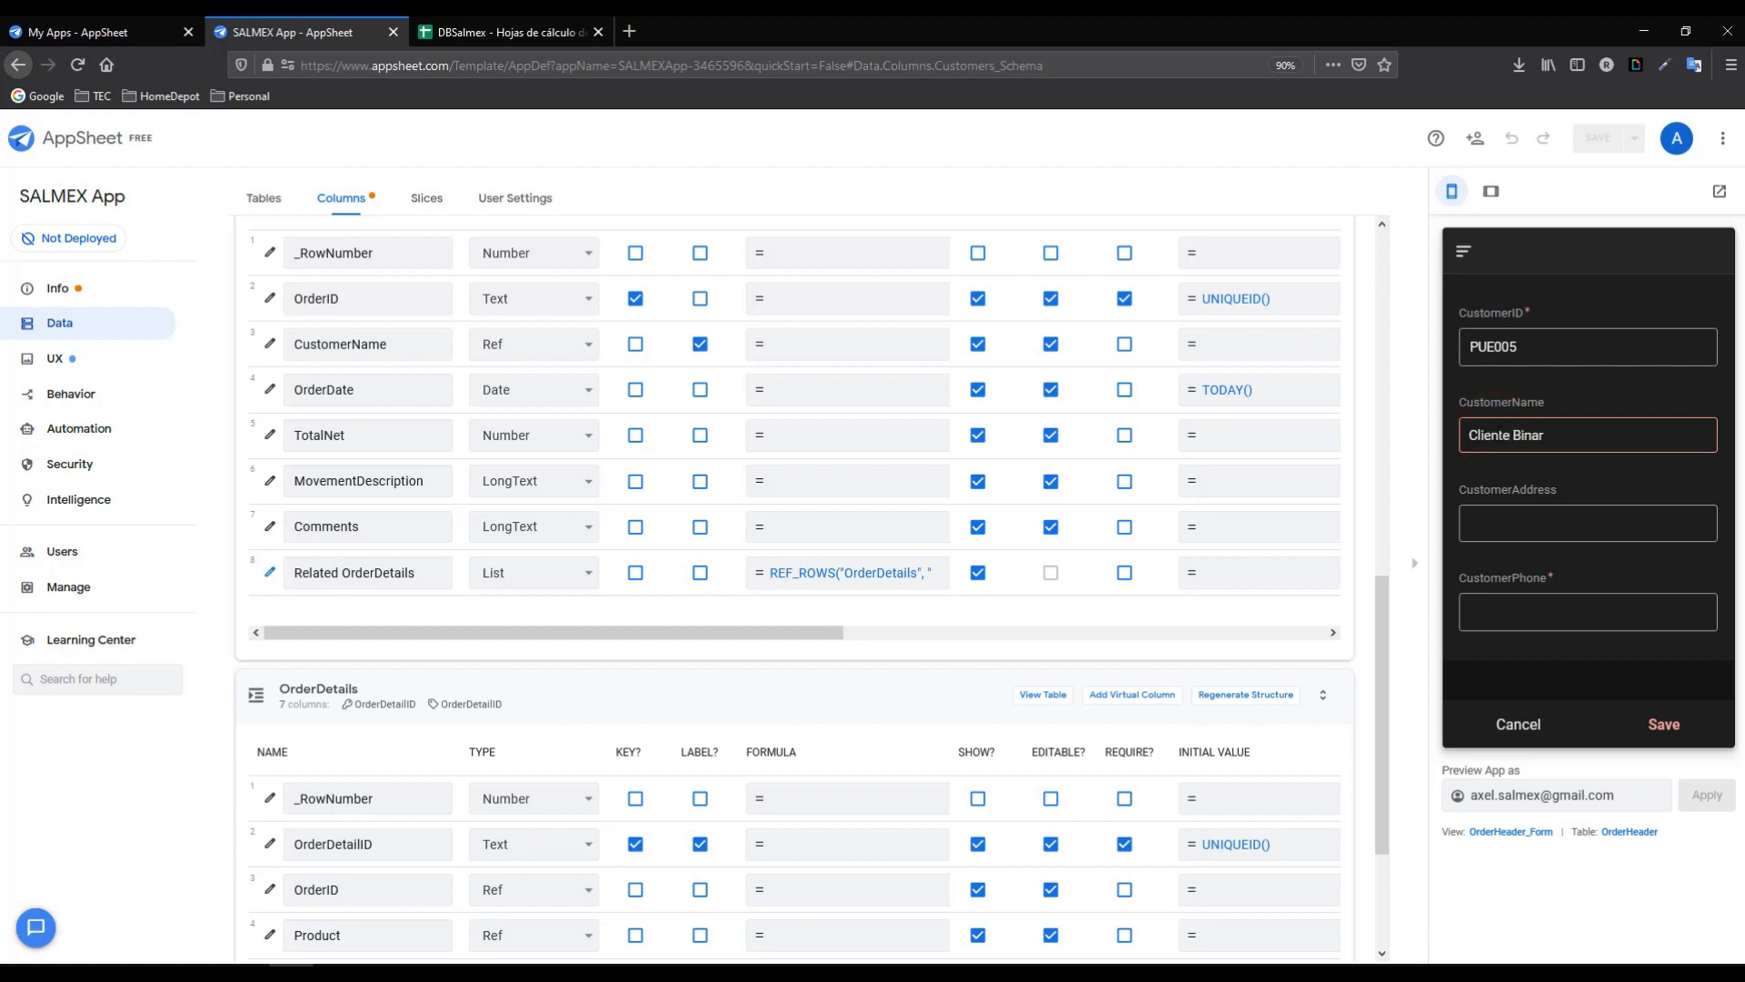
pyautogui.click(1505, 511)
pyautogui.write('Puebla')
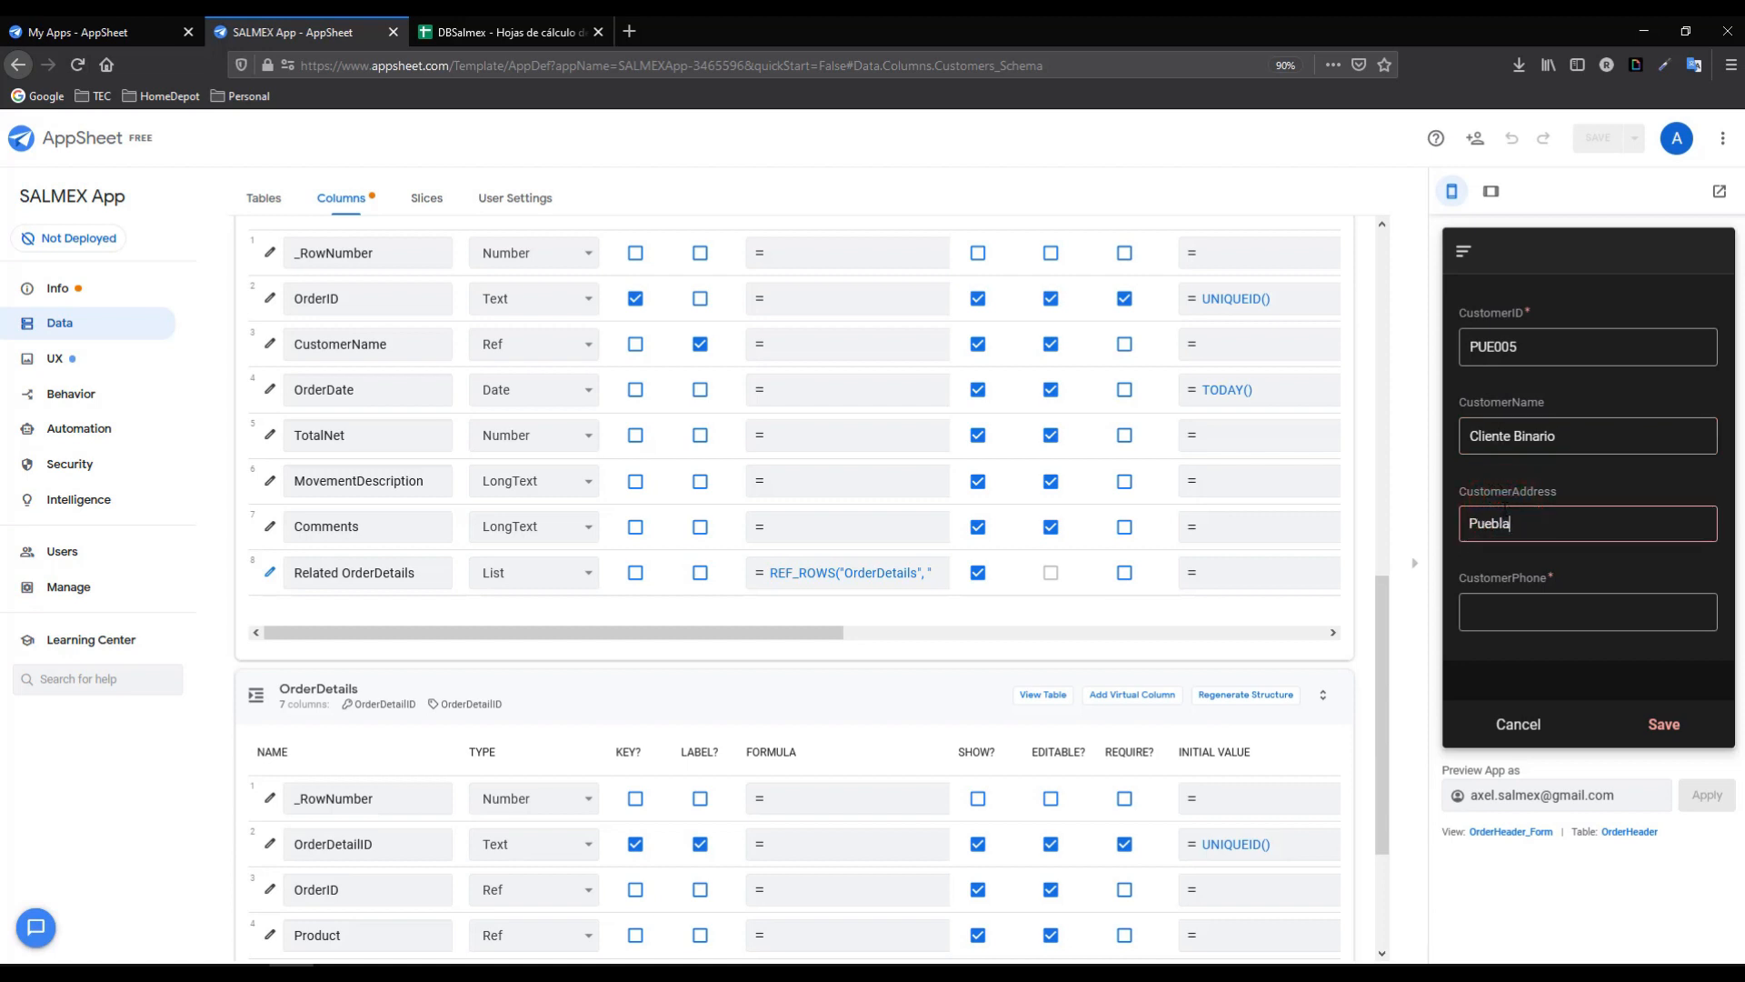
pyautogui.click(1474, 611)
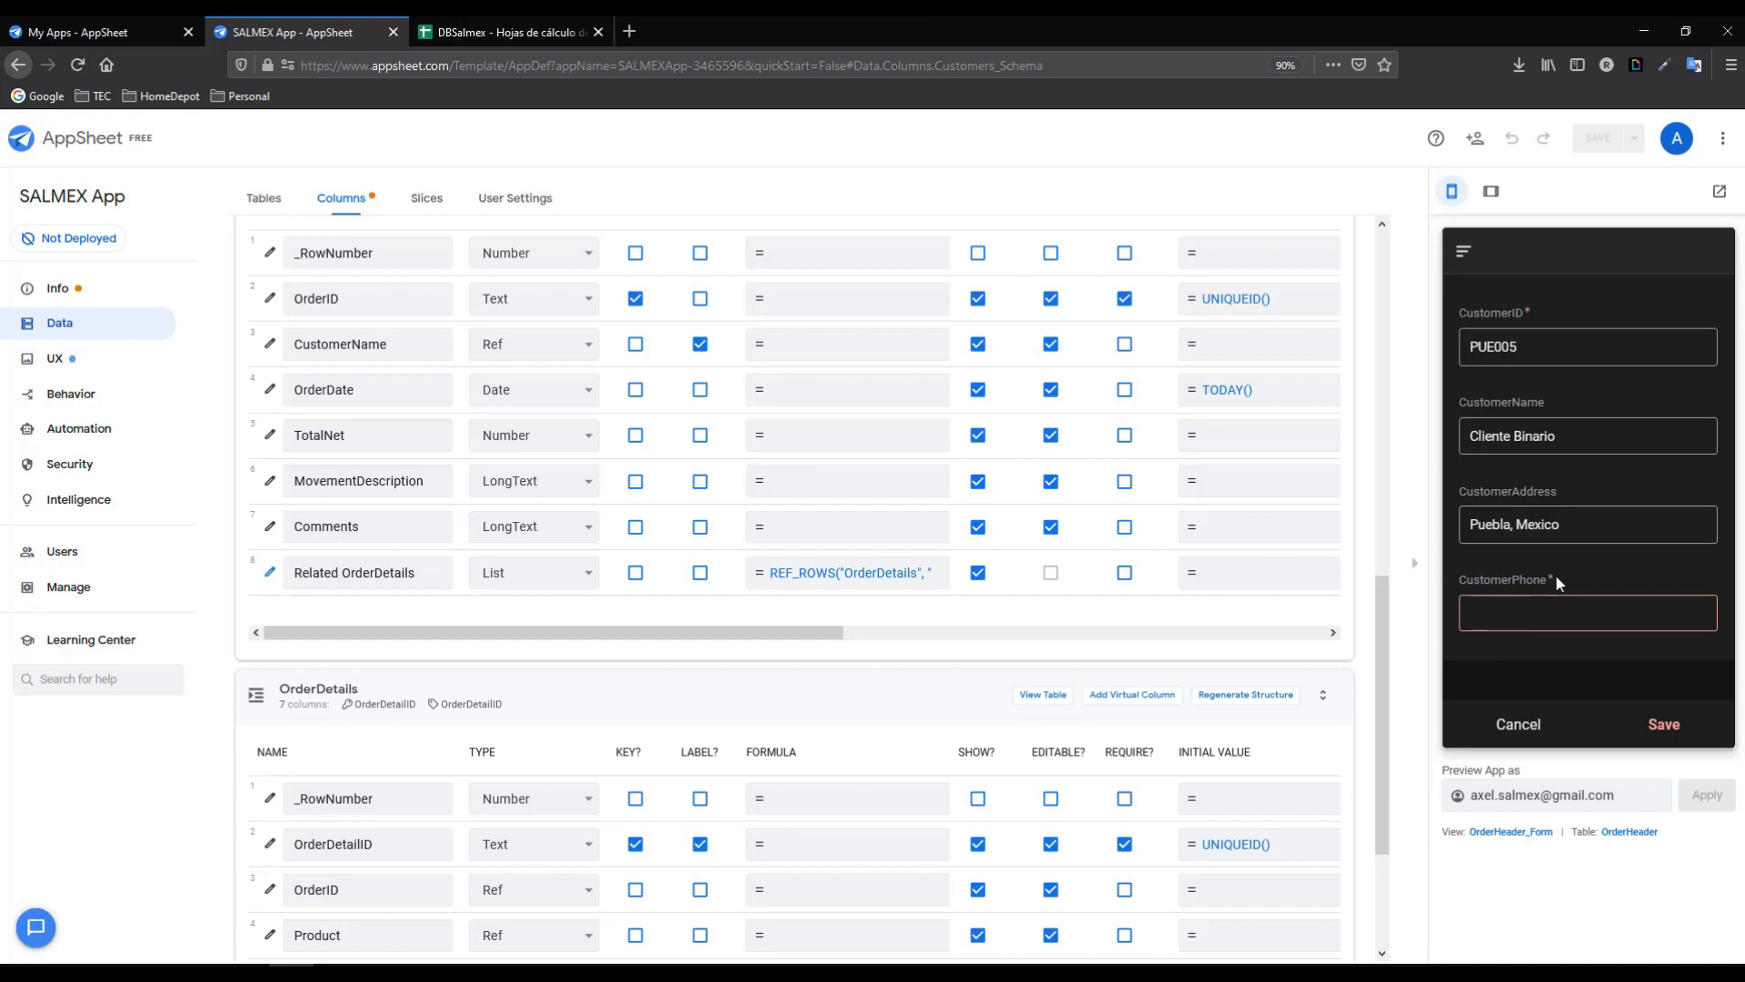
pyautogui.click(1664, 724)
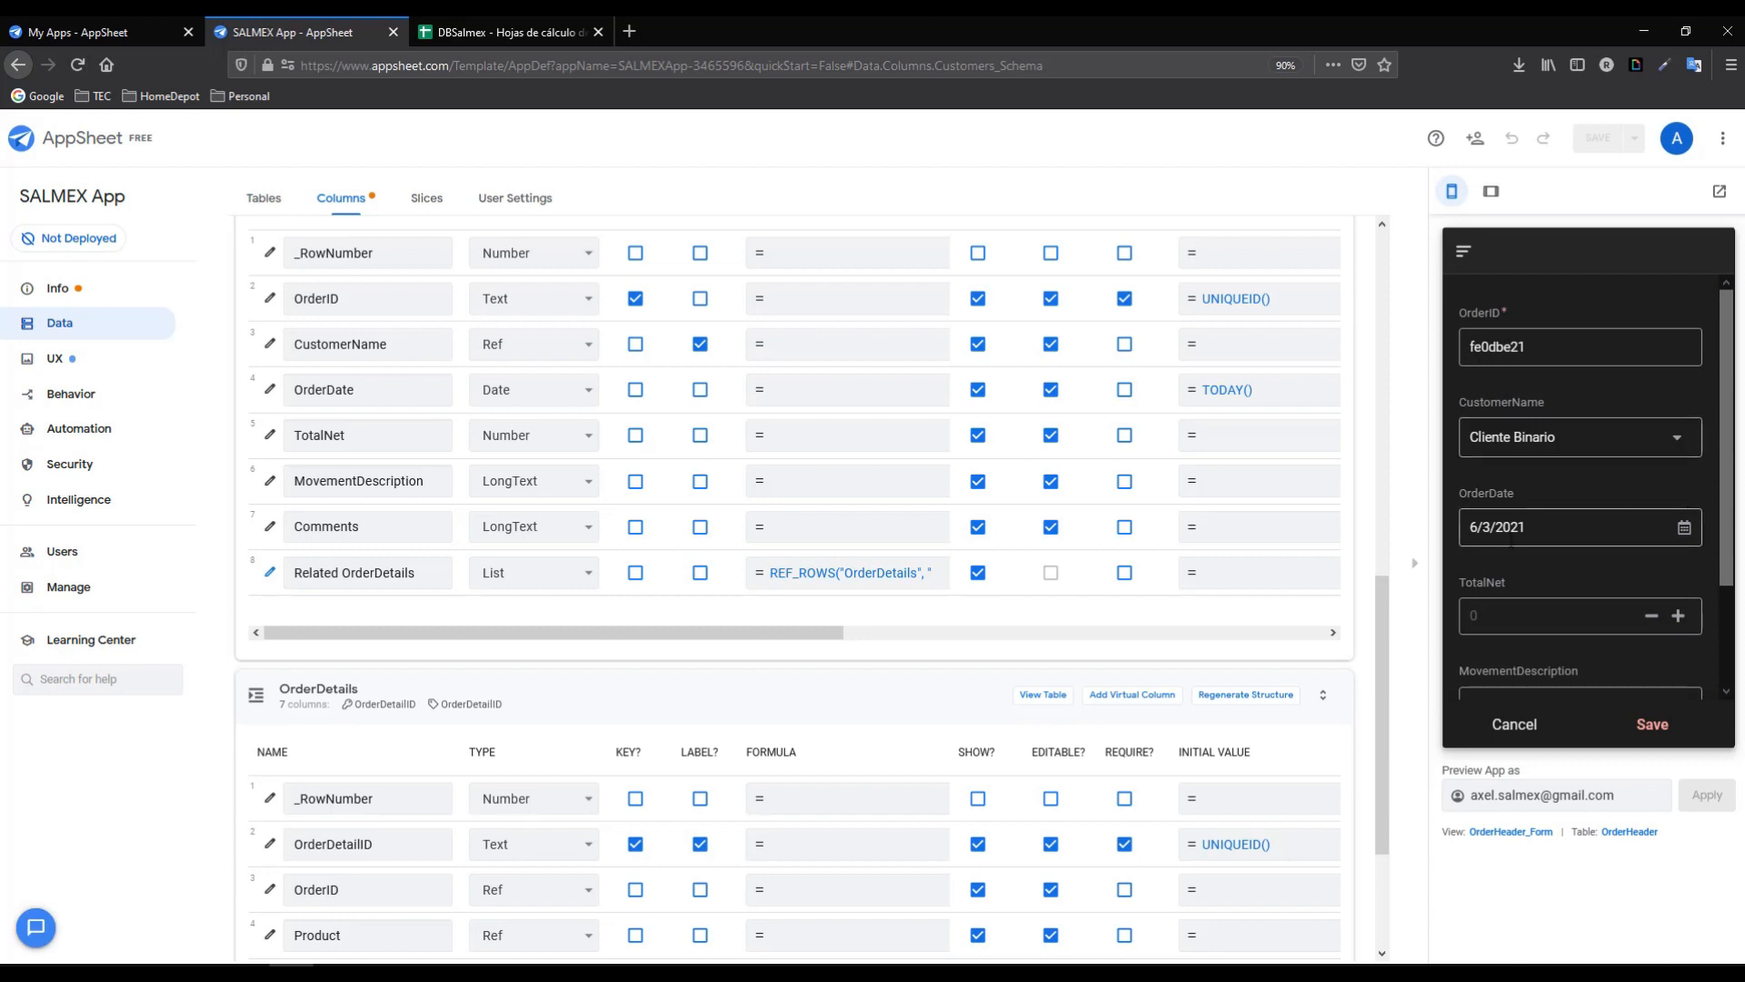
# - Test the TotalNet +/- buttons in the preview, leaving the value at 0
pyautogui.moveTo(1724, 425); pyautogui.dragTo(1724, 499)
pyautogui.click(1676, 521)
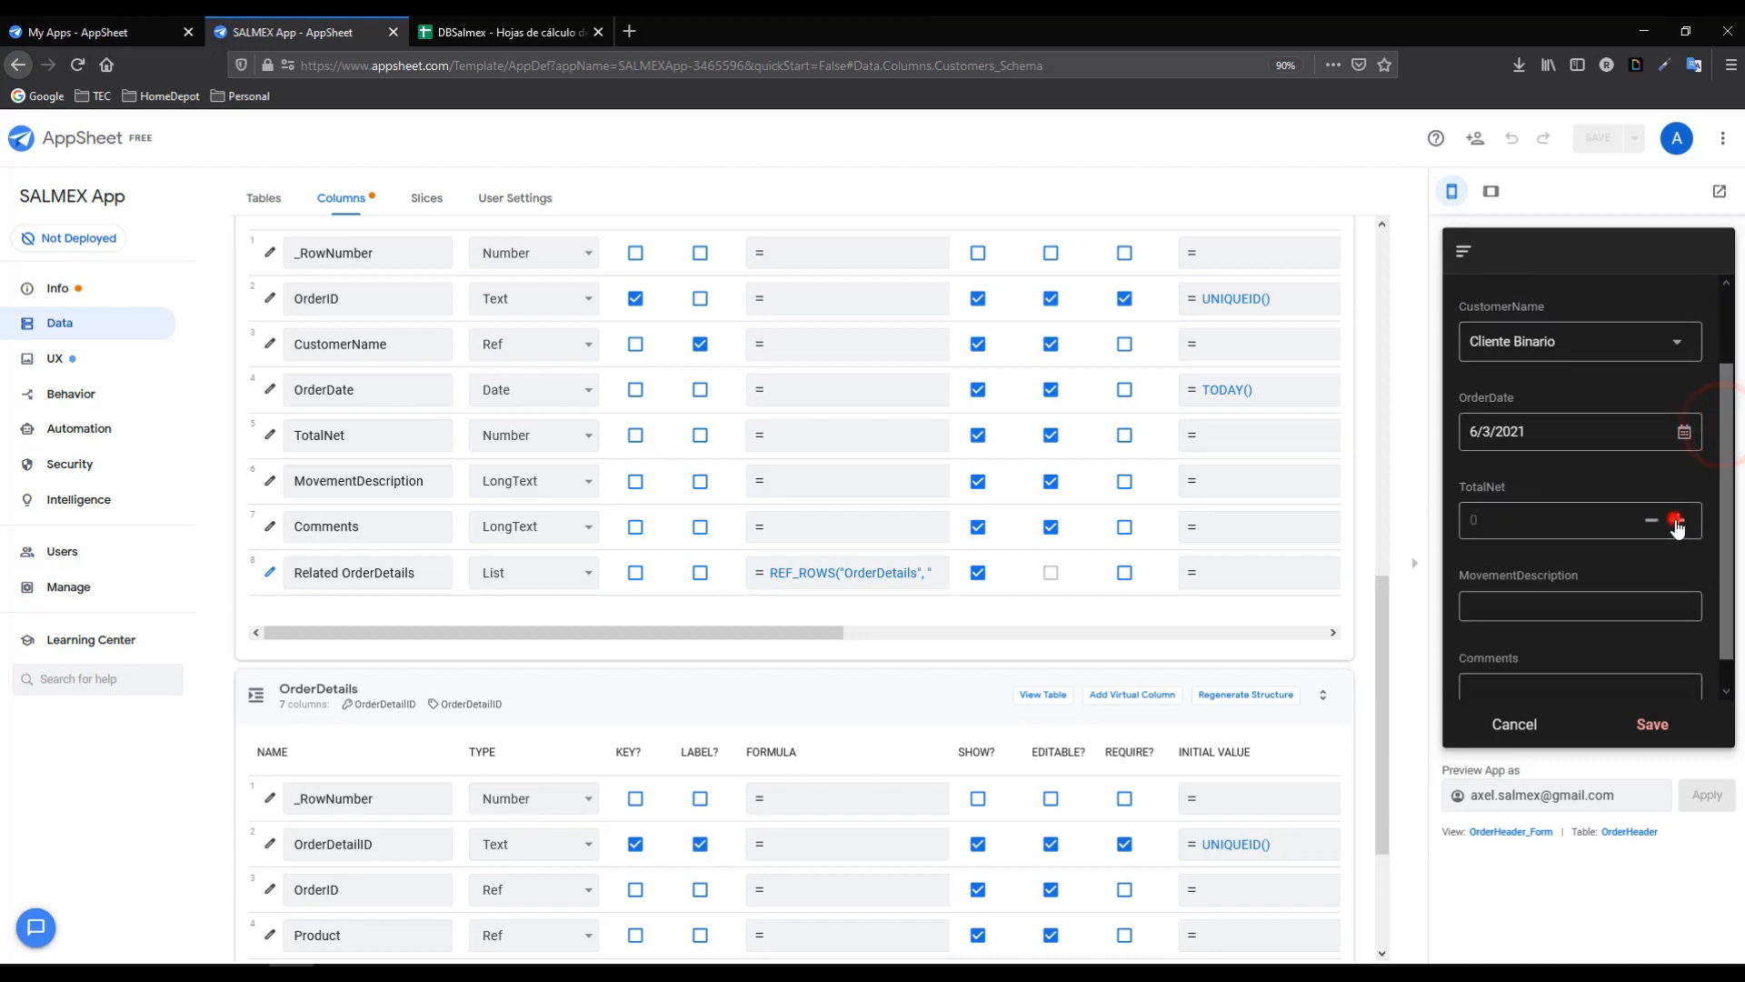
pyautogui.click(1651, 520)
pyautogui.click(1652, 519)
# - Uncheck EDITABLE? on OrderHeader's TotalNet column so the form shows it read-only
pyautogui.moveTo(1380, 612); pyautogui.dragTo(1369, 706)
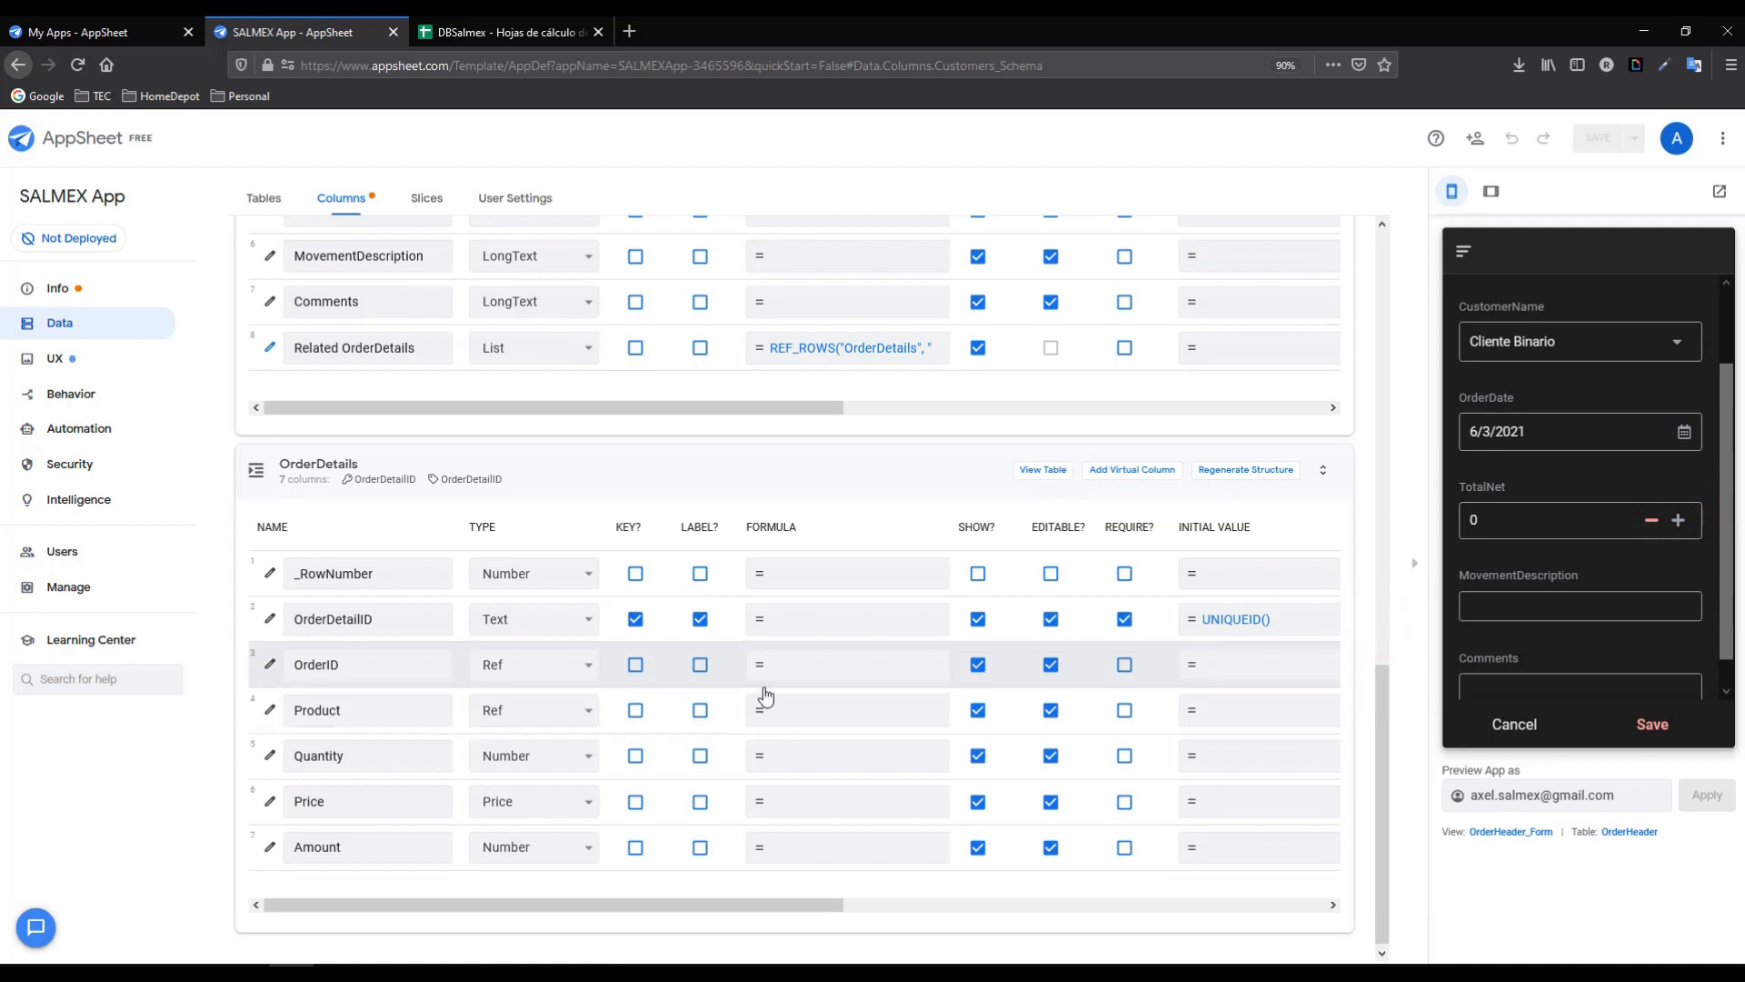
pyautogui.moveTo(1379, 705); pyautogui.dragTo(1386, 555)
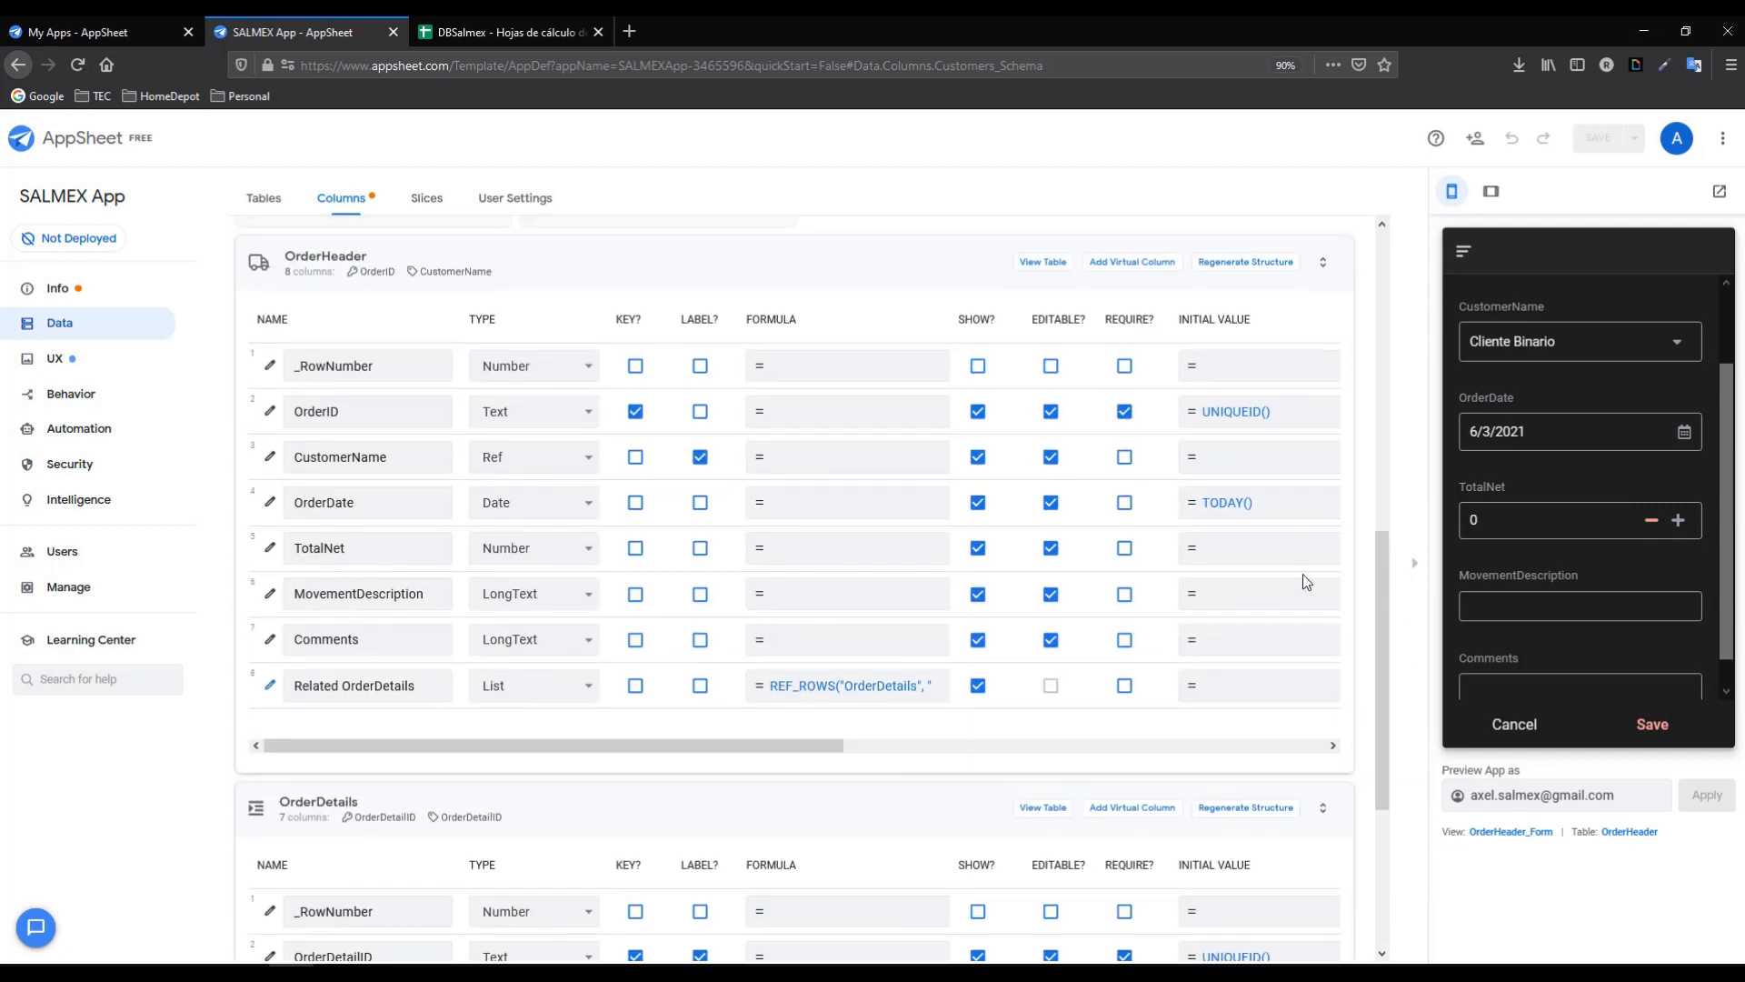
pyautogui.click(1050, 549)
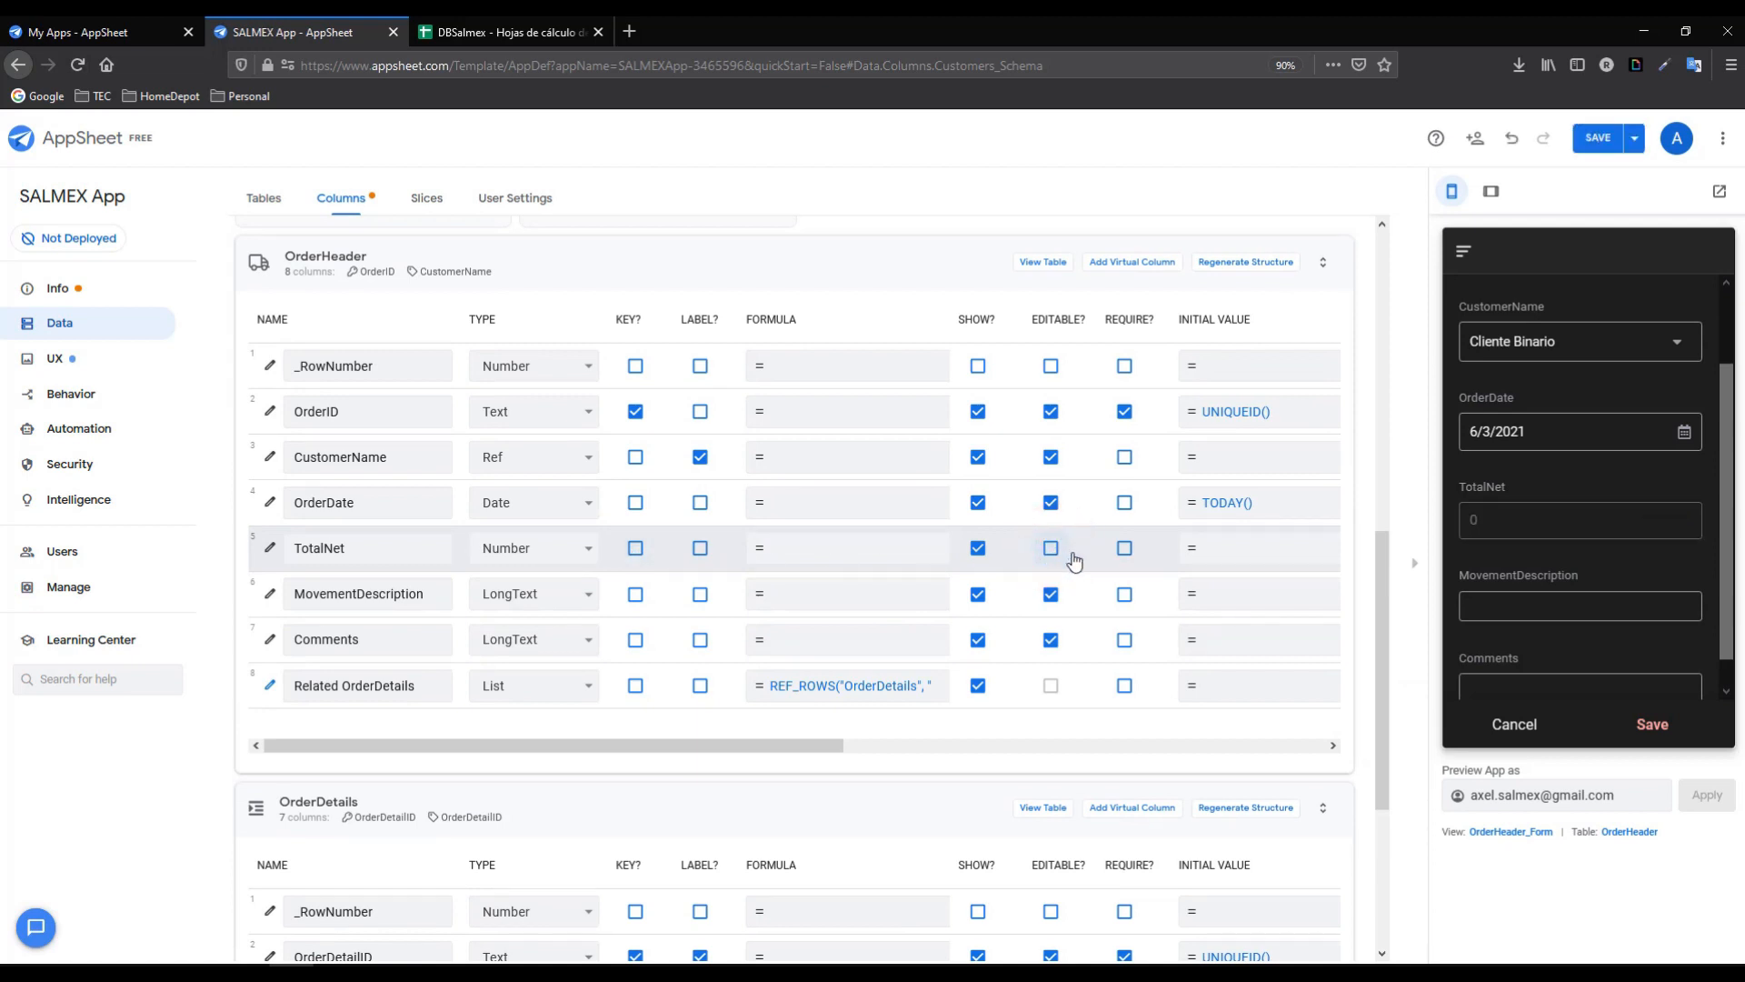
pyautogui.moveTo(1724, 440); pyautogui.dragTo(1724, 462)
pyautogui.click(1505, 578)
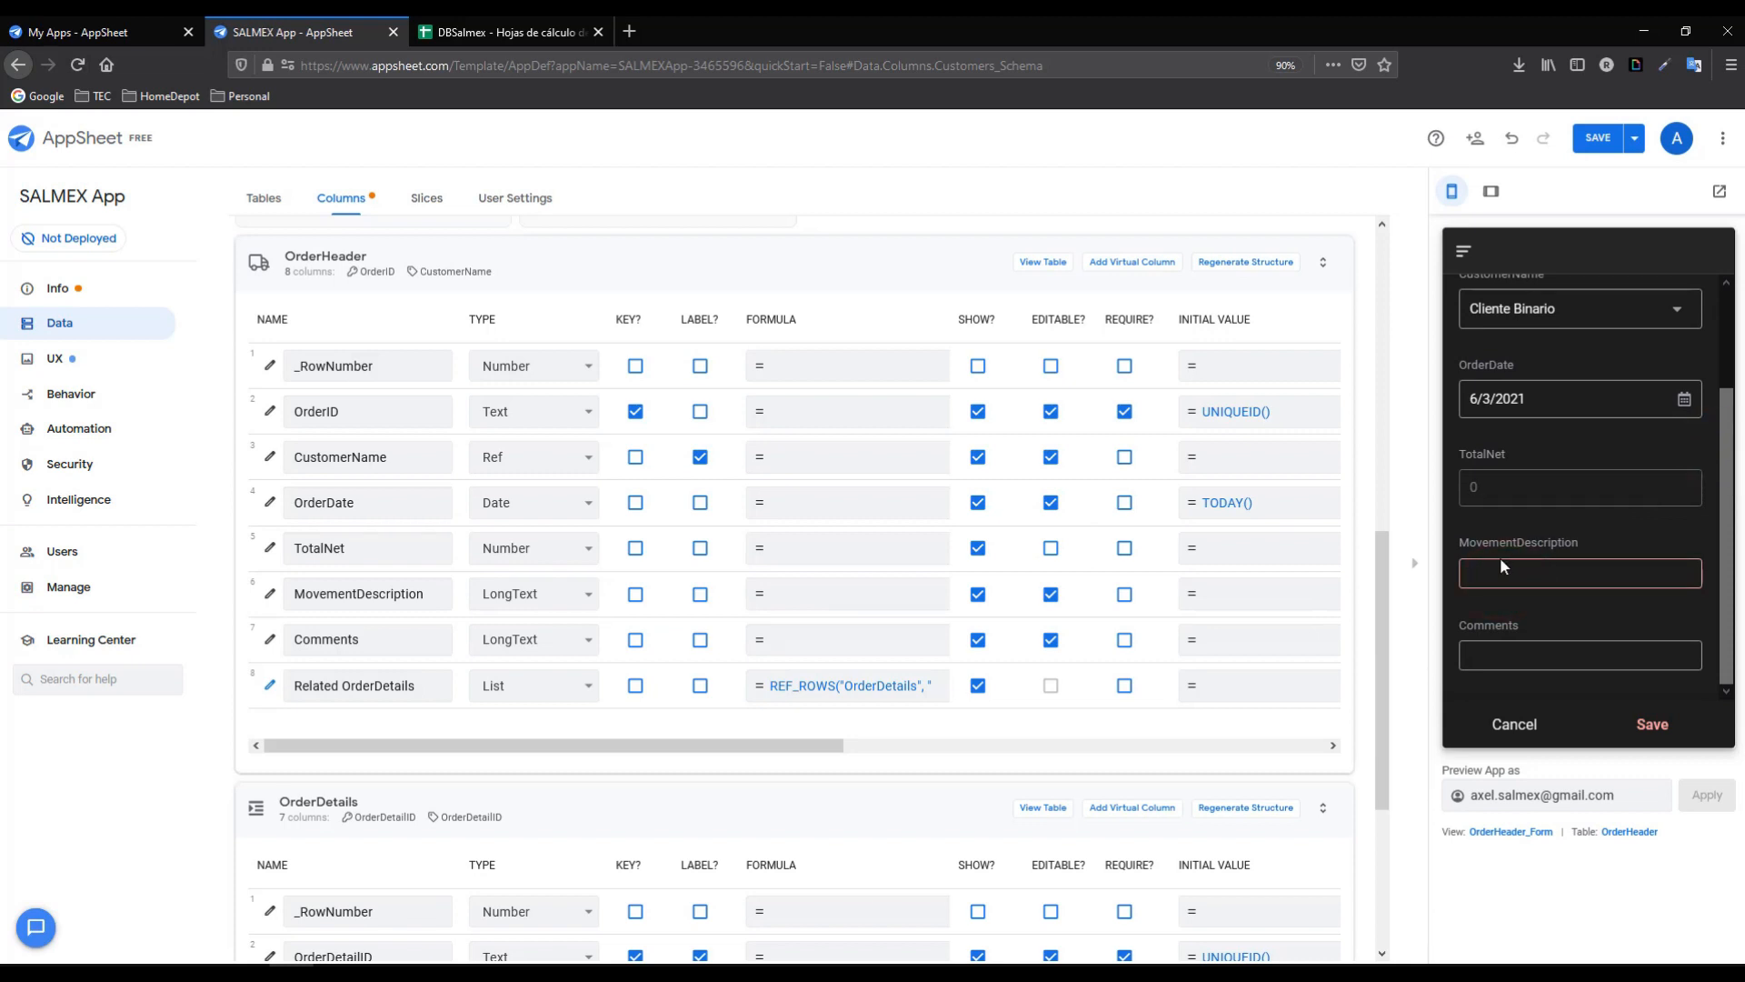
# - Change MovementDescription's type to Ref with FinancialMovements as the source table
pyautogui.click(269, 594)
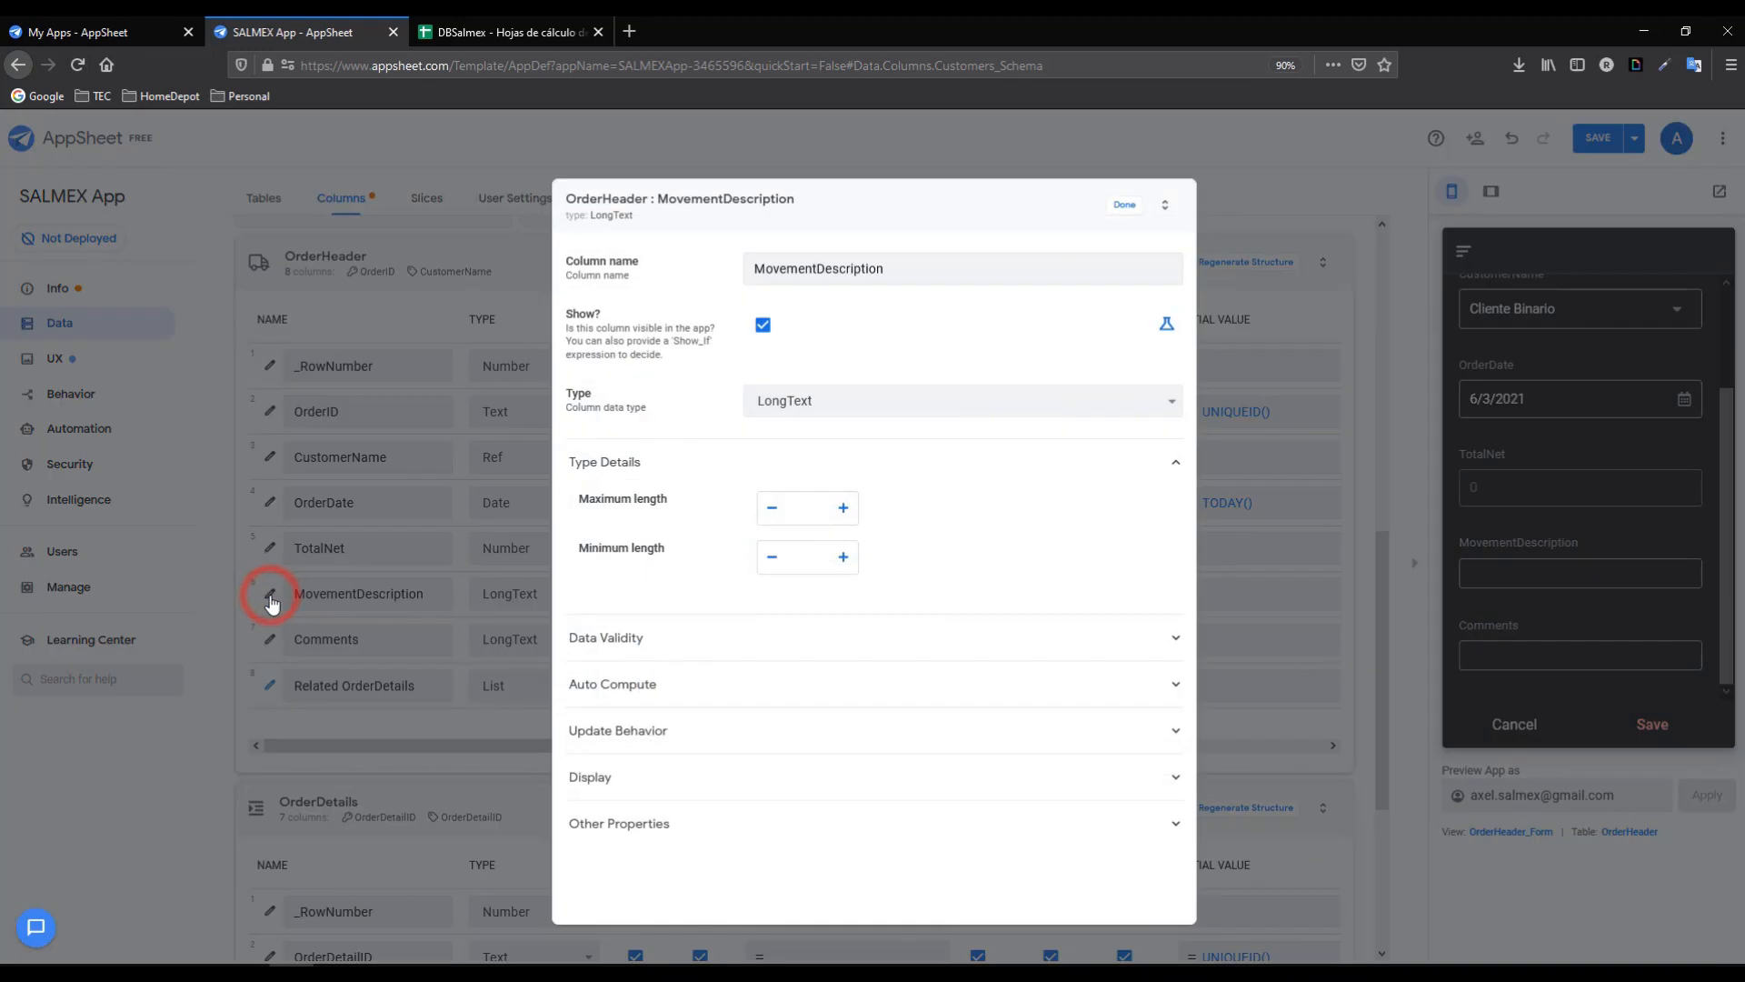
pyautogui.click(794, 405)
pyautogui.press('r')
pyautogui.click(768, 870)
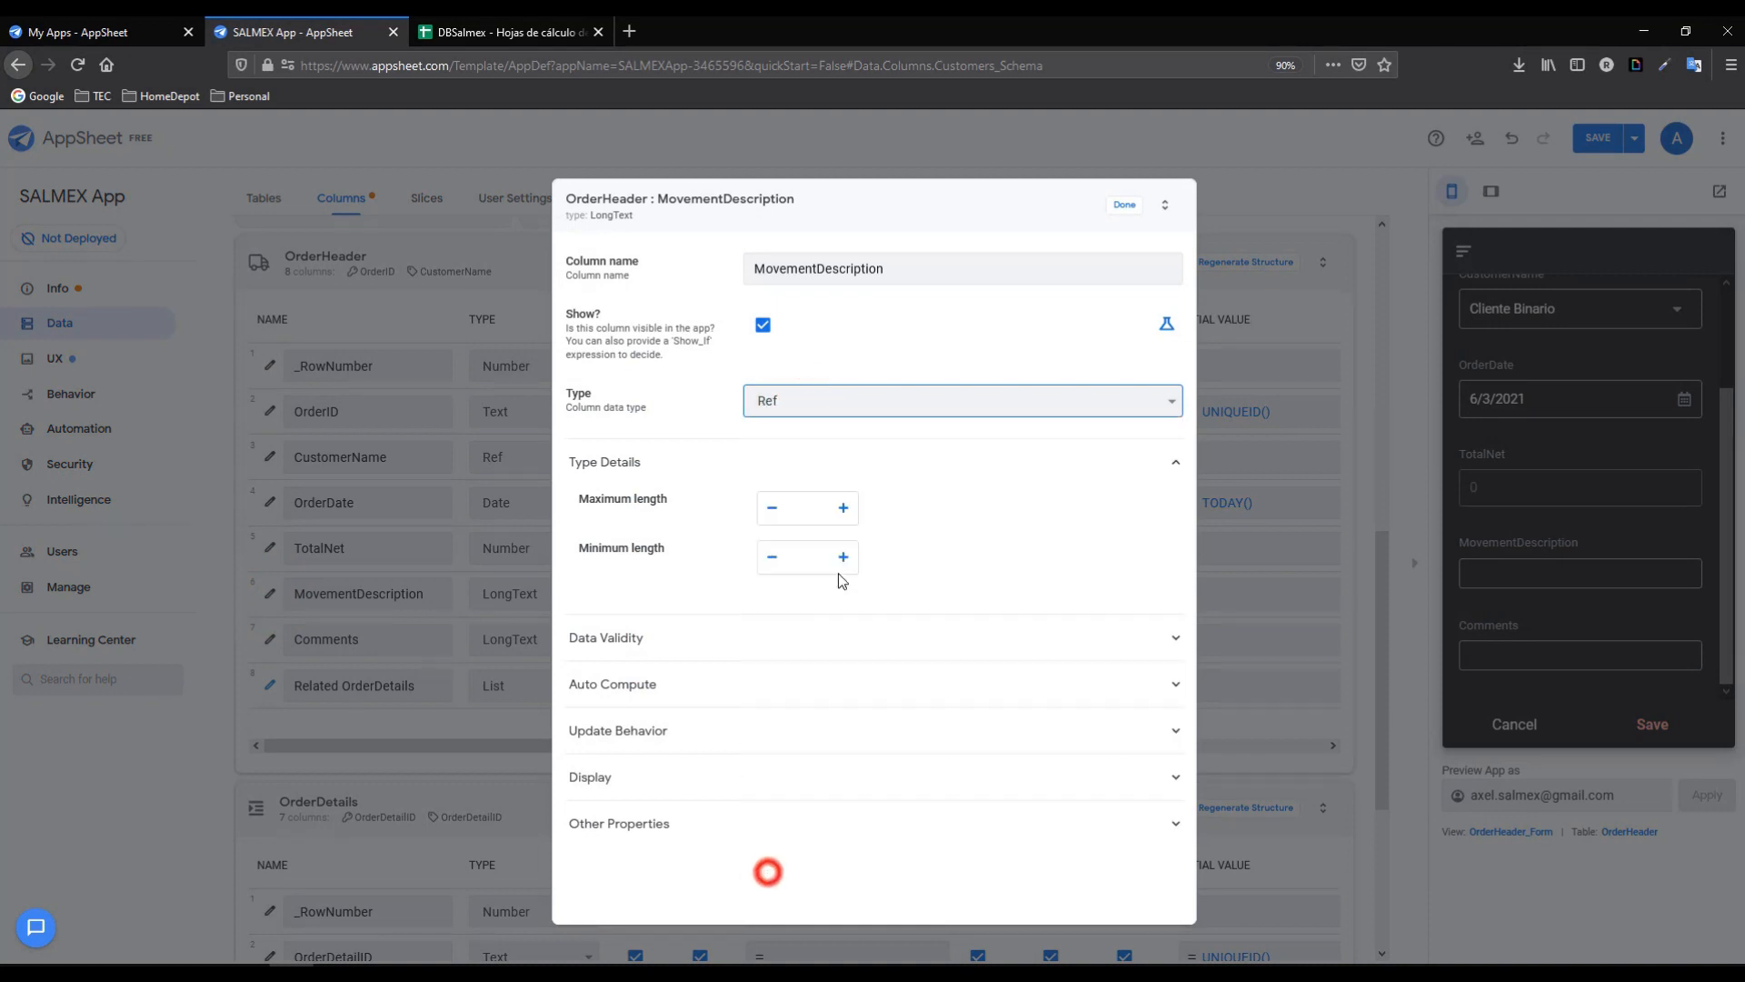
pyautogui.click(827, 503)
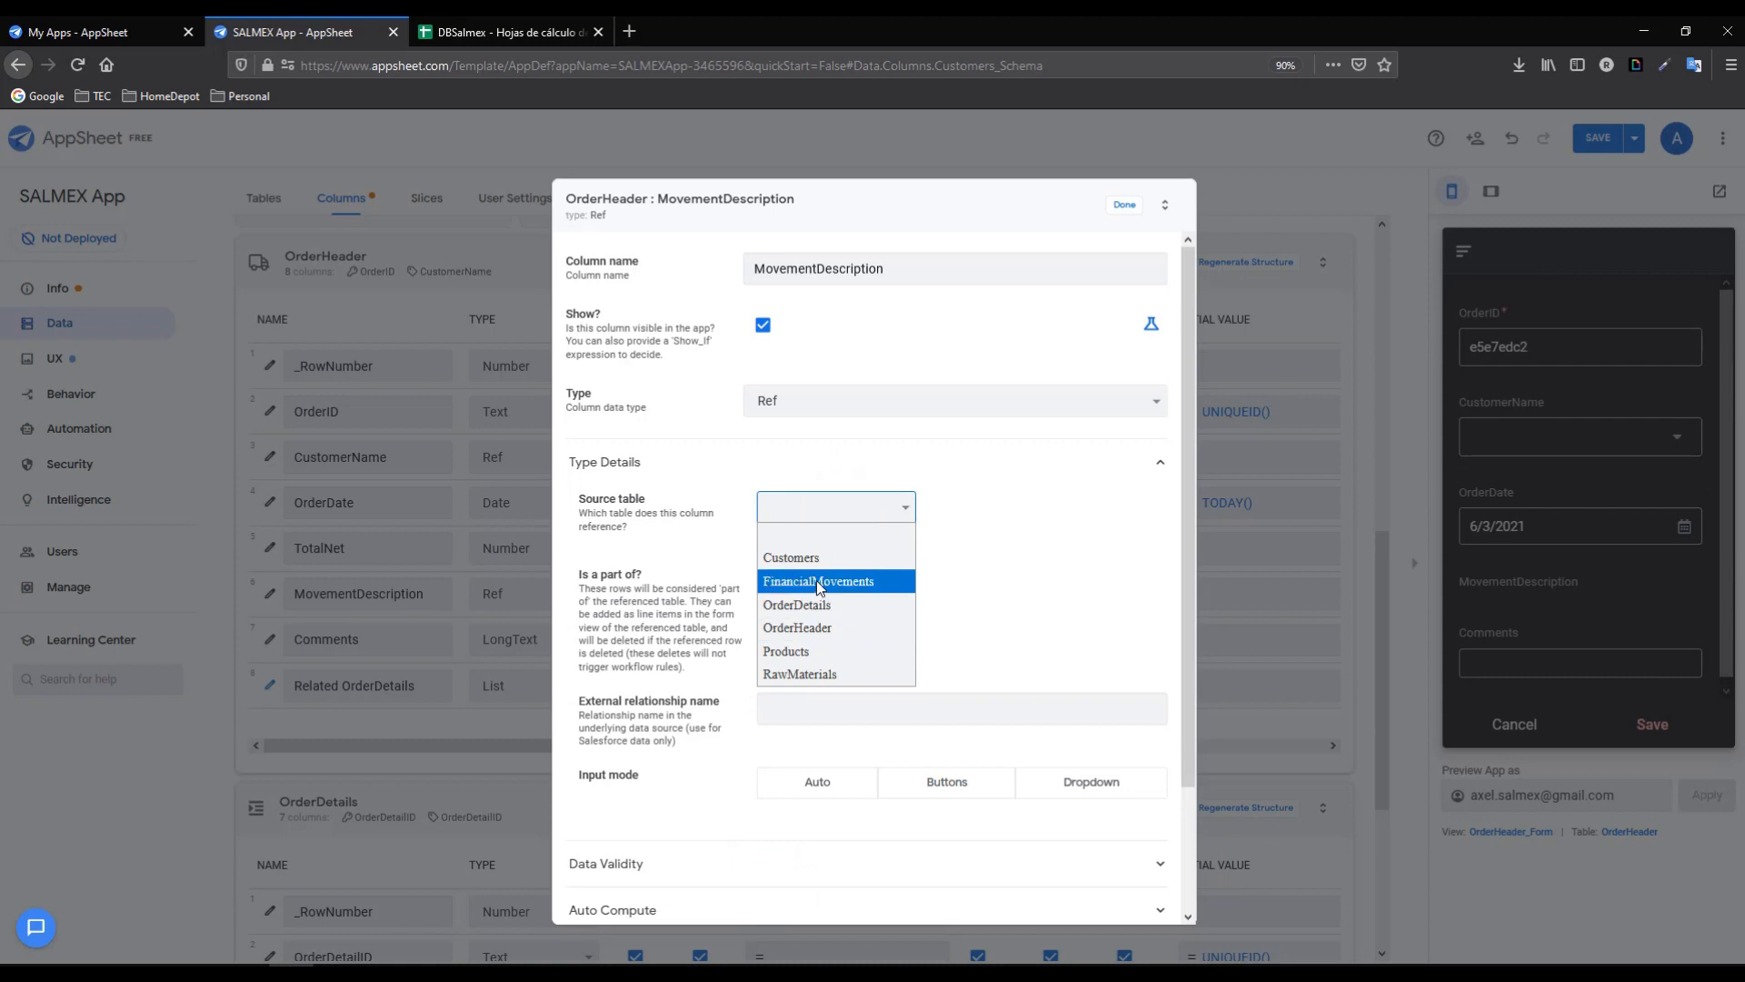
pyautogui.click(816, 579)
pyautogui.click(1124, 204)
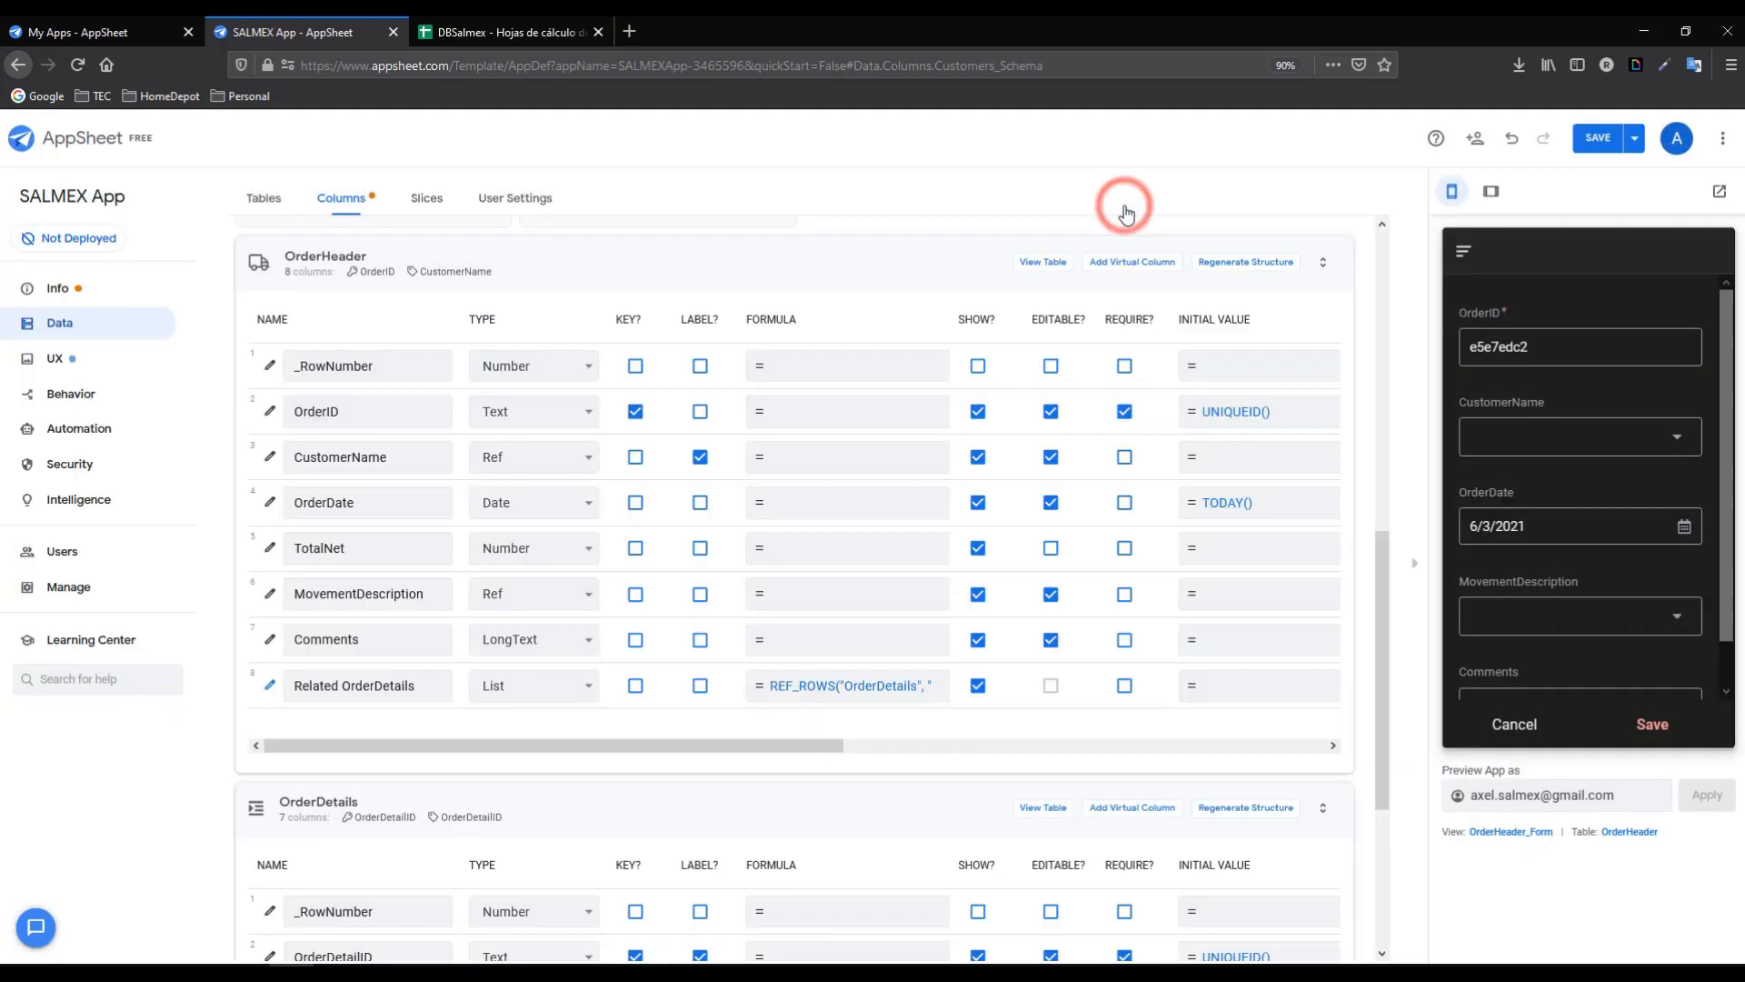
# - Check that the preview's movement dropdown offers C, T, P and PP
pyautogui.click(1602, 614)
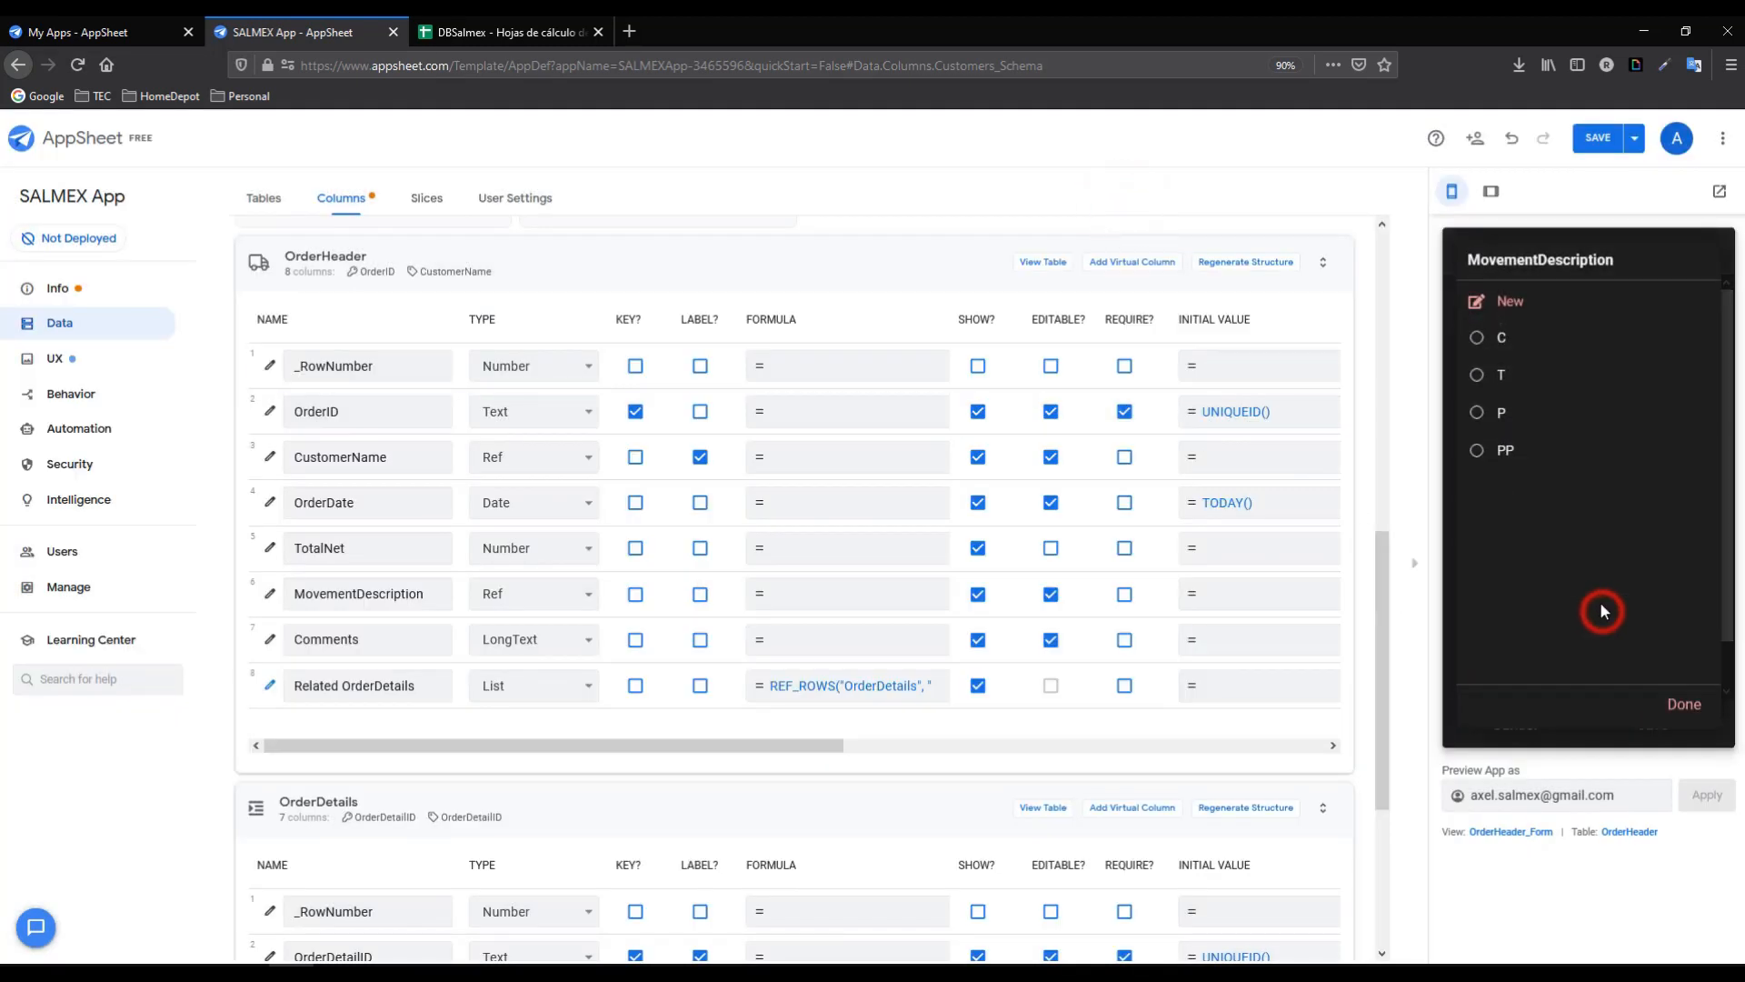
pyautogui.click(1693, 705)
pyautogui.moveTo(1387, 600); pyautogui.dragTo(1385, 371)
pyautogui.click(515, 285)
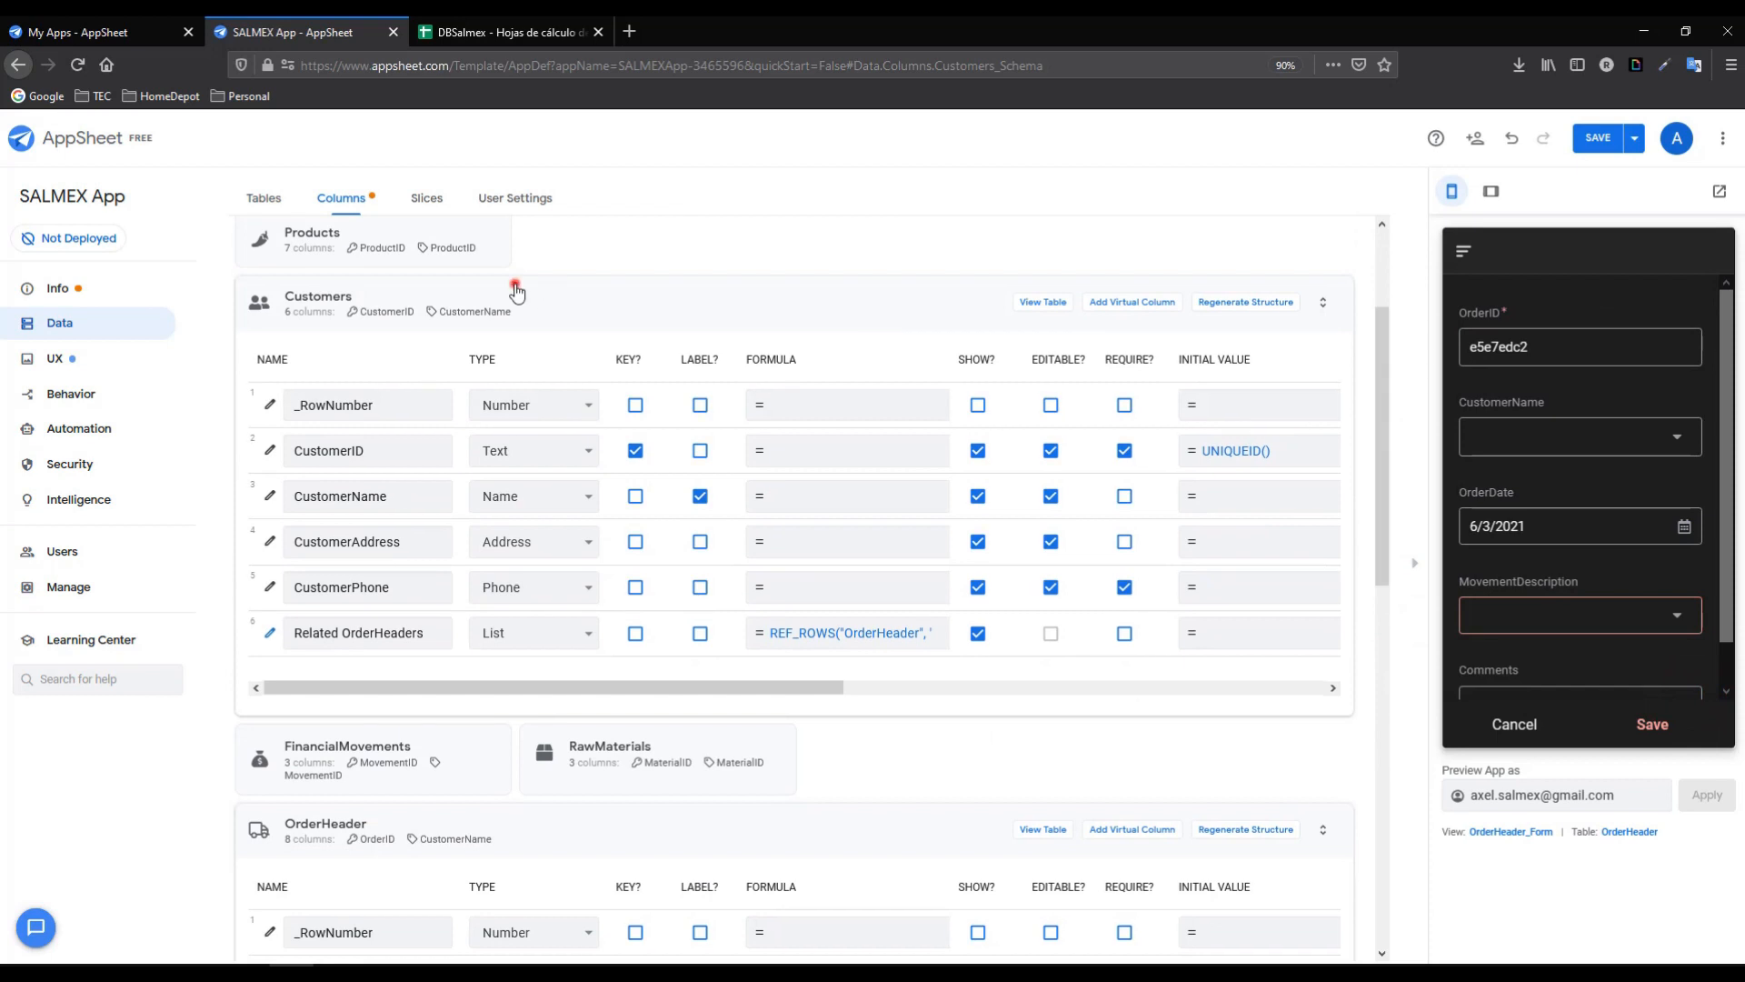
# - Make MovementDescription the FinancialMovements label instead of MovementID, and save the app
pyautogui.click(923, 238)
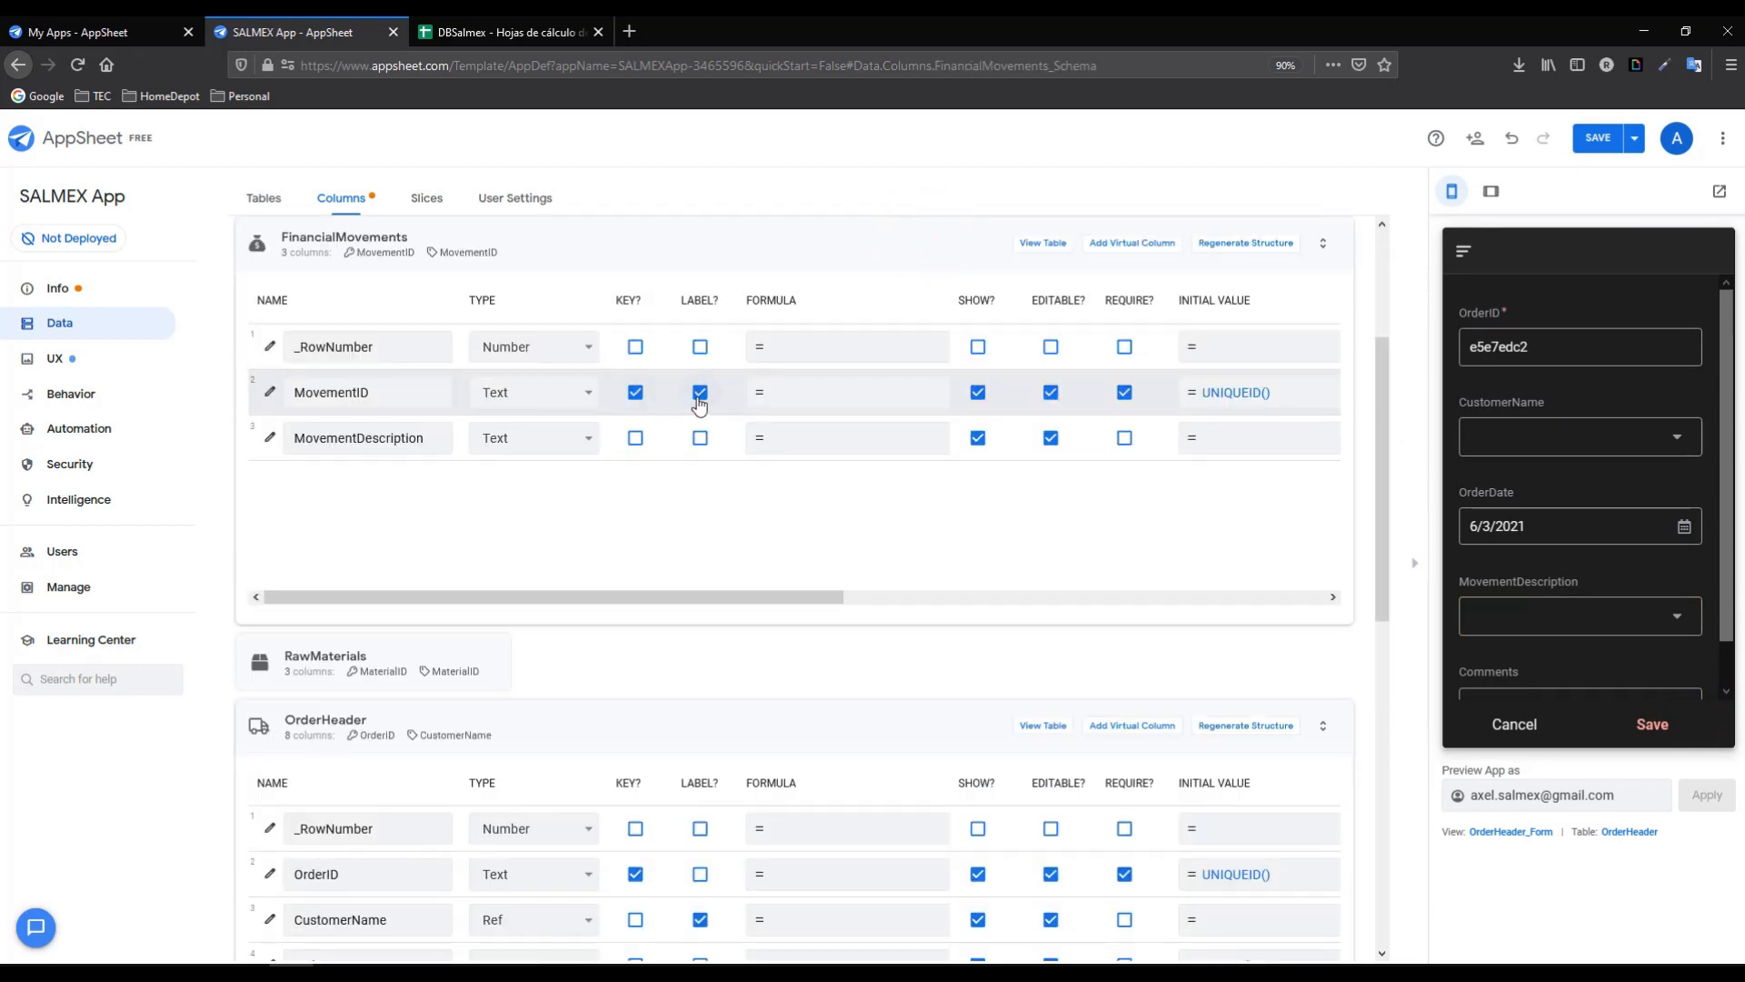
pyautogui.click(699, 393)
pyautogui.click(701, 439)
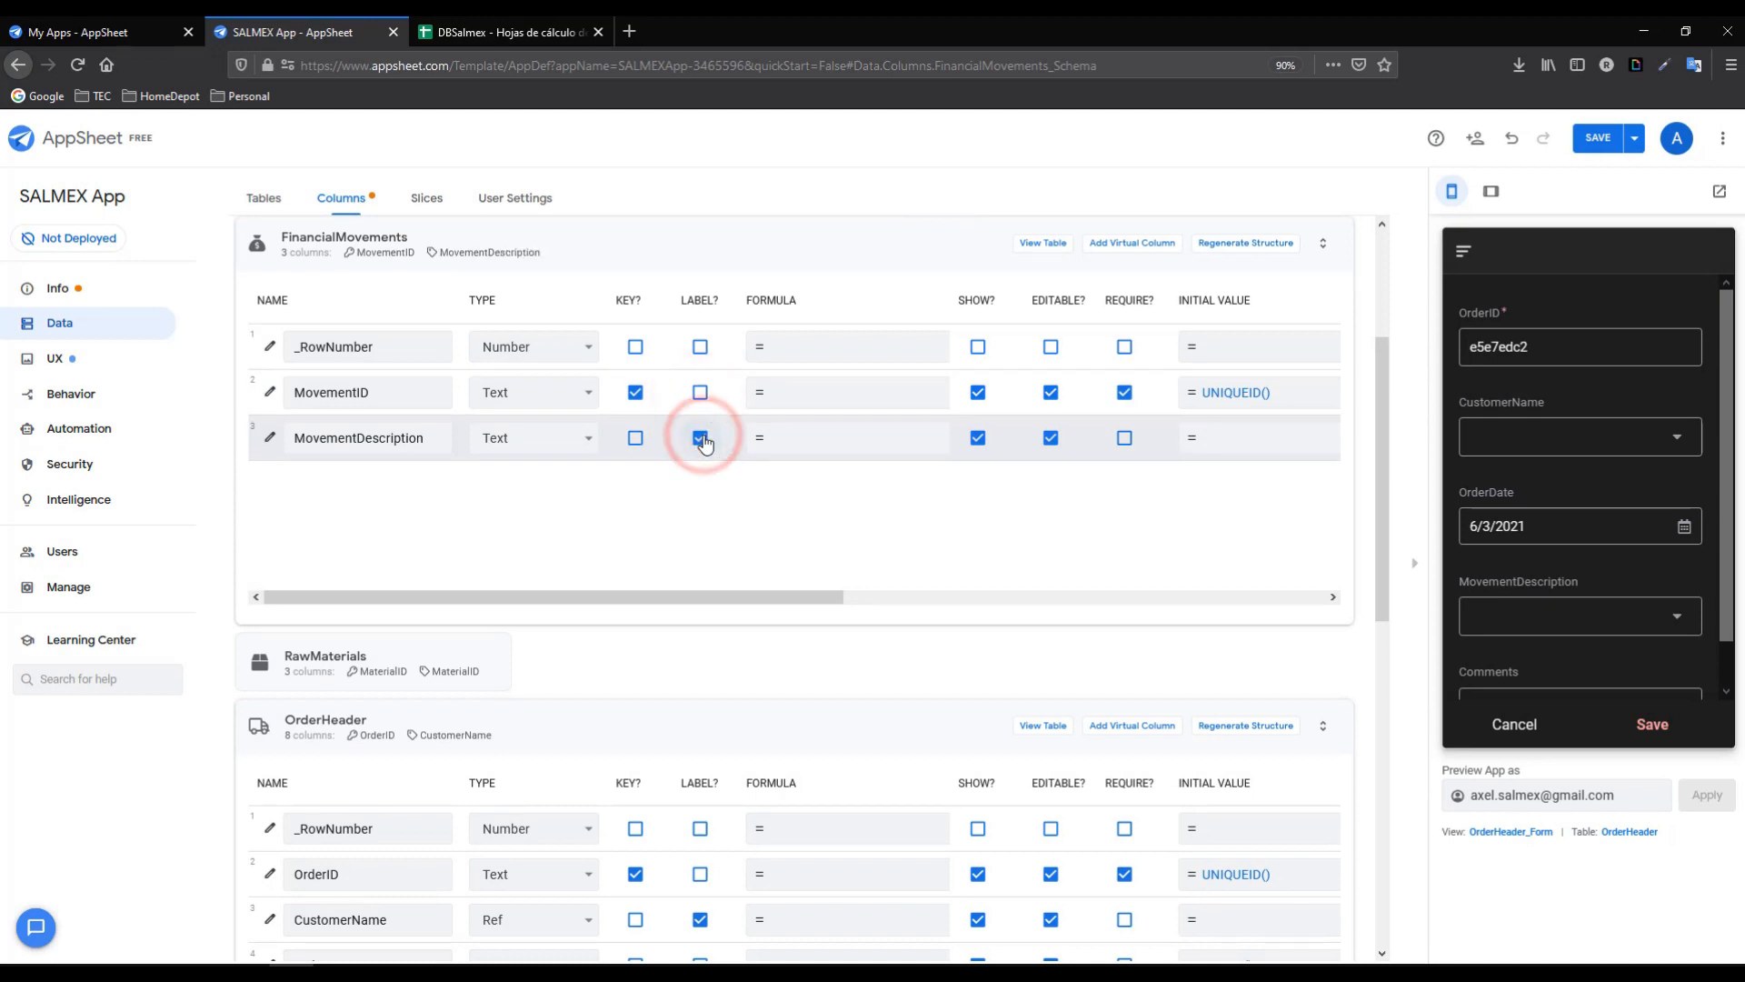
pyautogui.click(1602, 140)
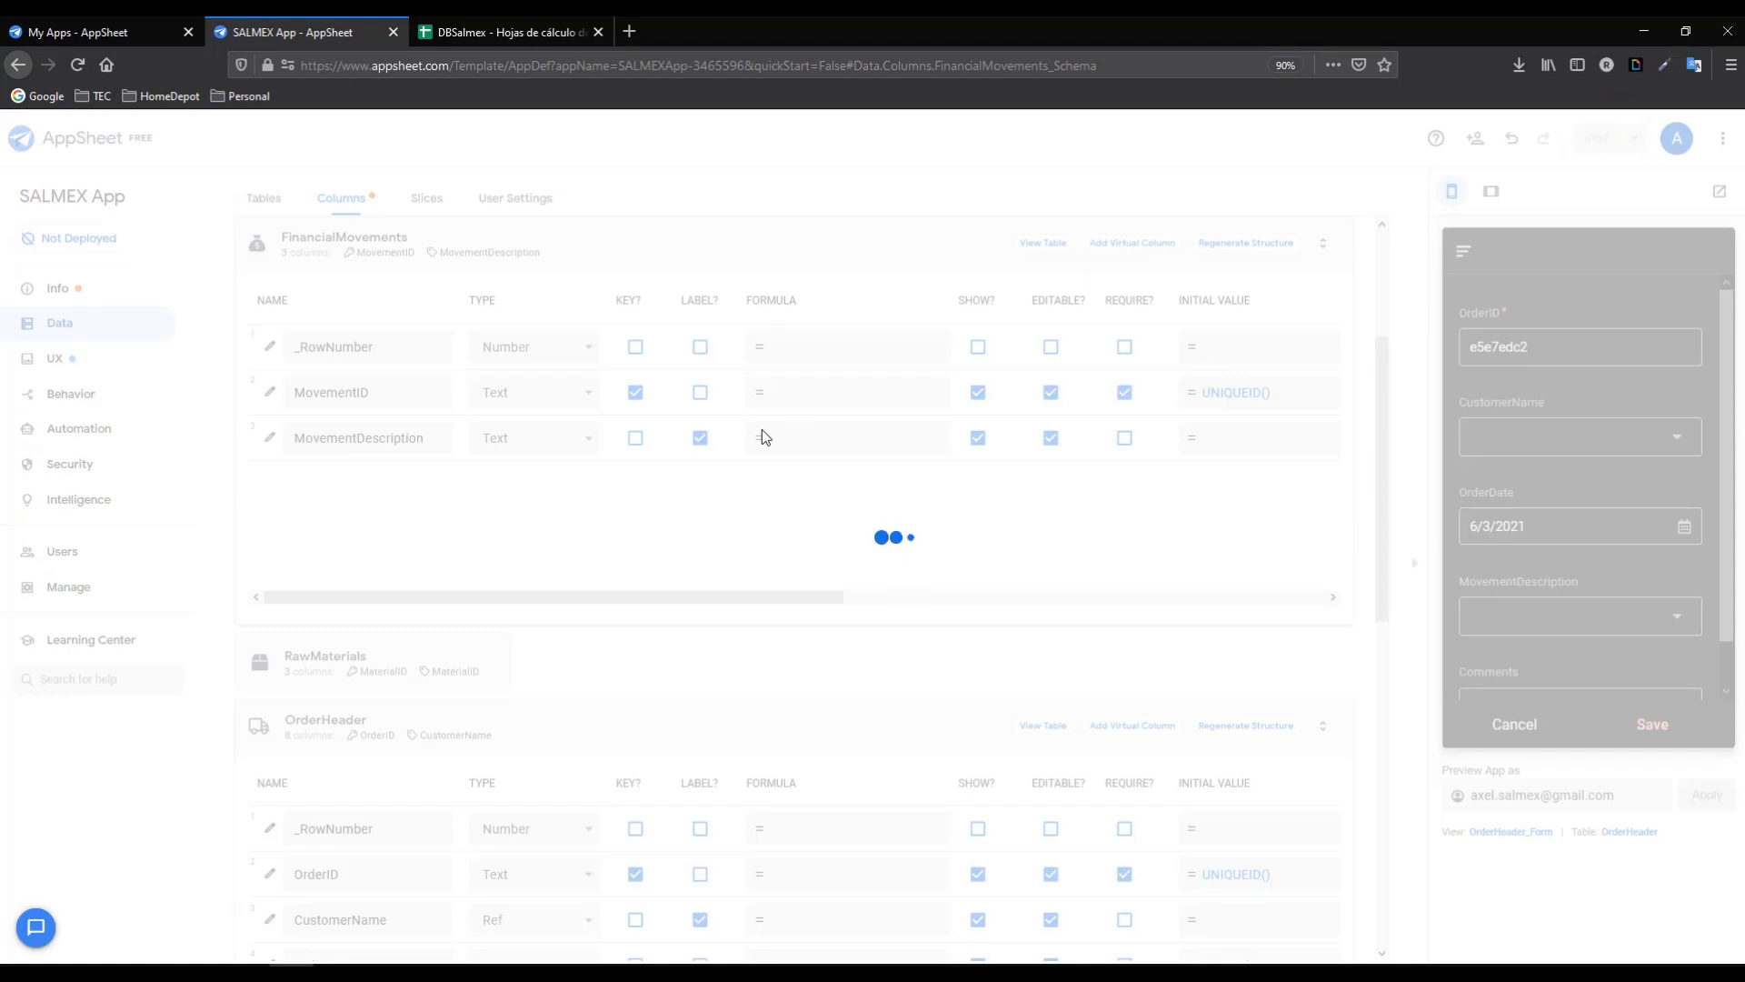
# - Review the movement descriptions in B2:B4 of the DBSalmex FinancialMovements sheet
pyautogui.click(482, 30)
pyautogui.click(364, 945)
pyautogui.moveTo(193, 275); pyautogui.dragTo(201, 340)
pyautogui.click(303, 32)
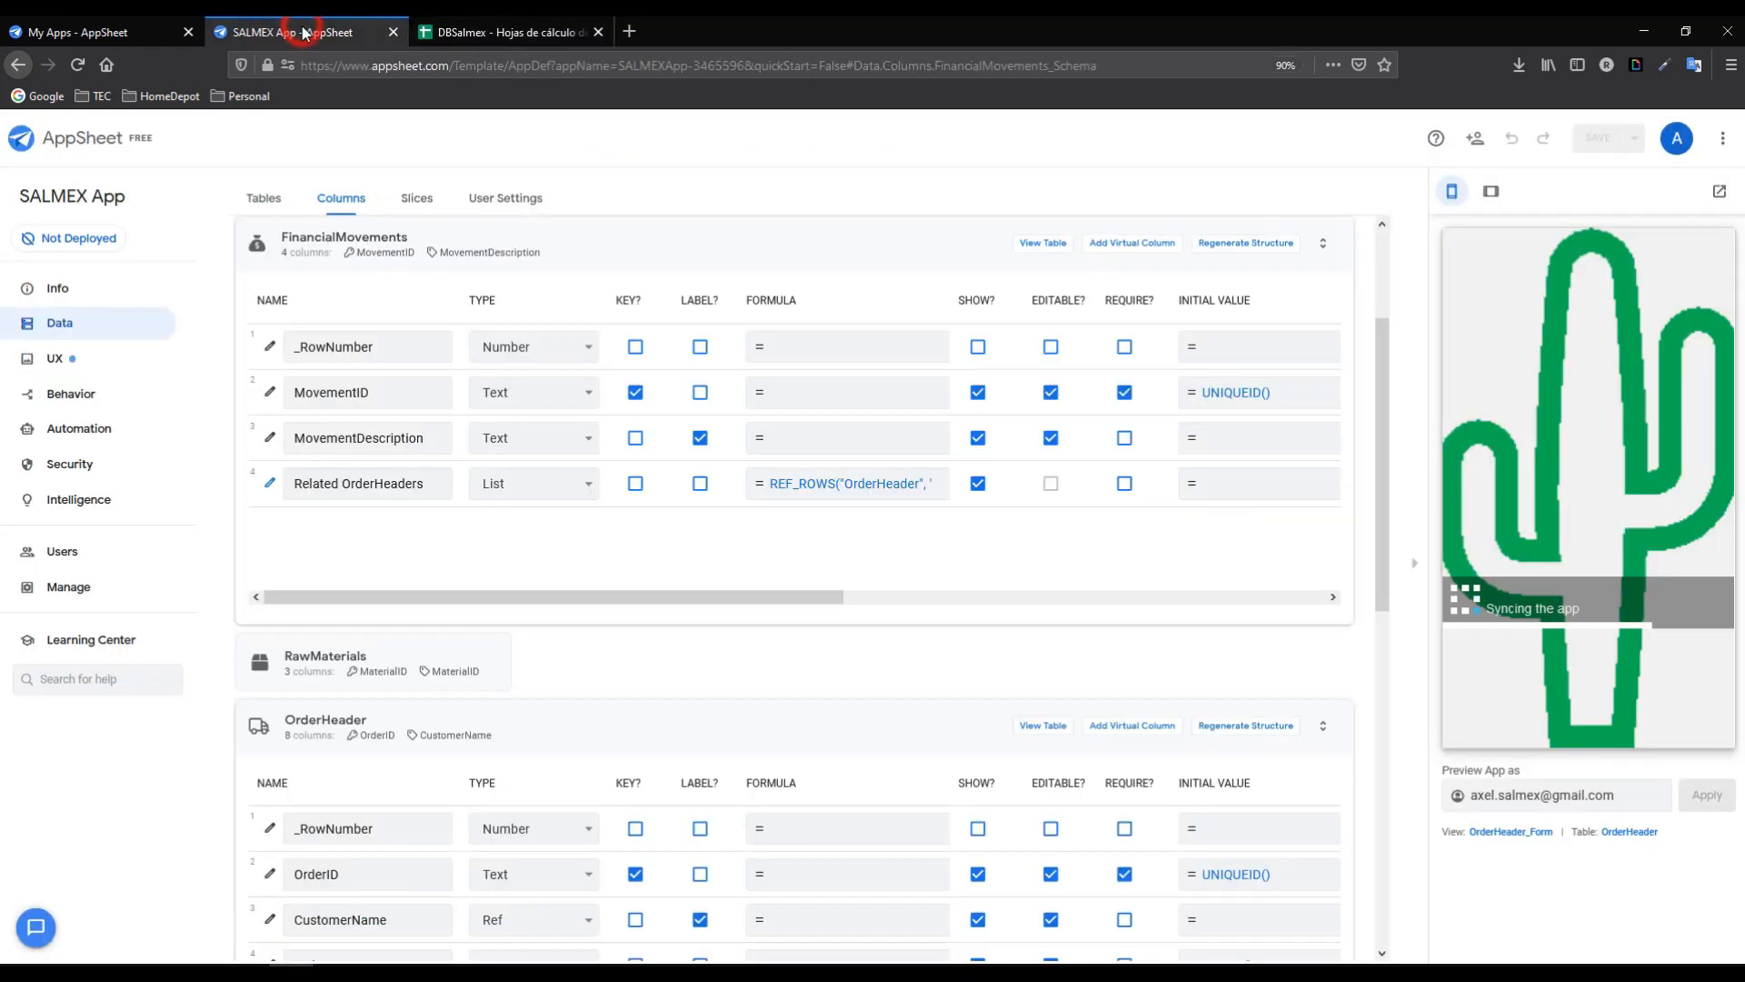
# - Choose PENDING as the order's movement description in the preview form
pyautogui.click(1676, 616)
pyautogui.click(1531, 413)
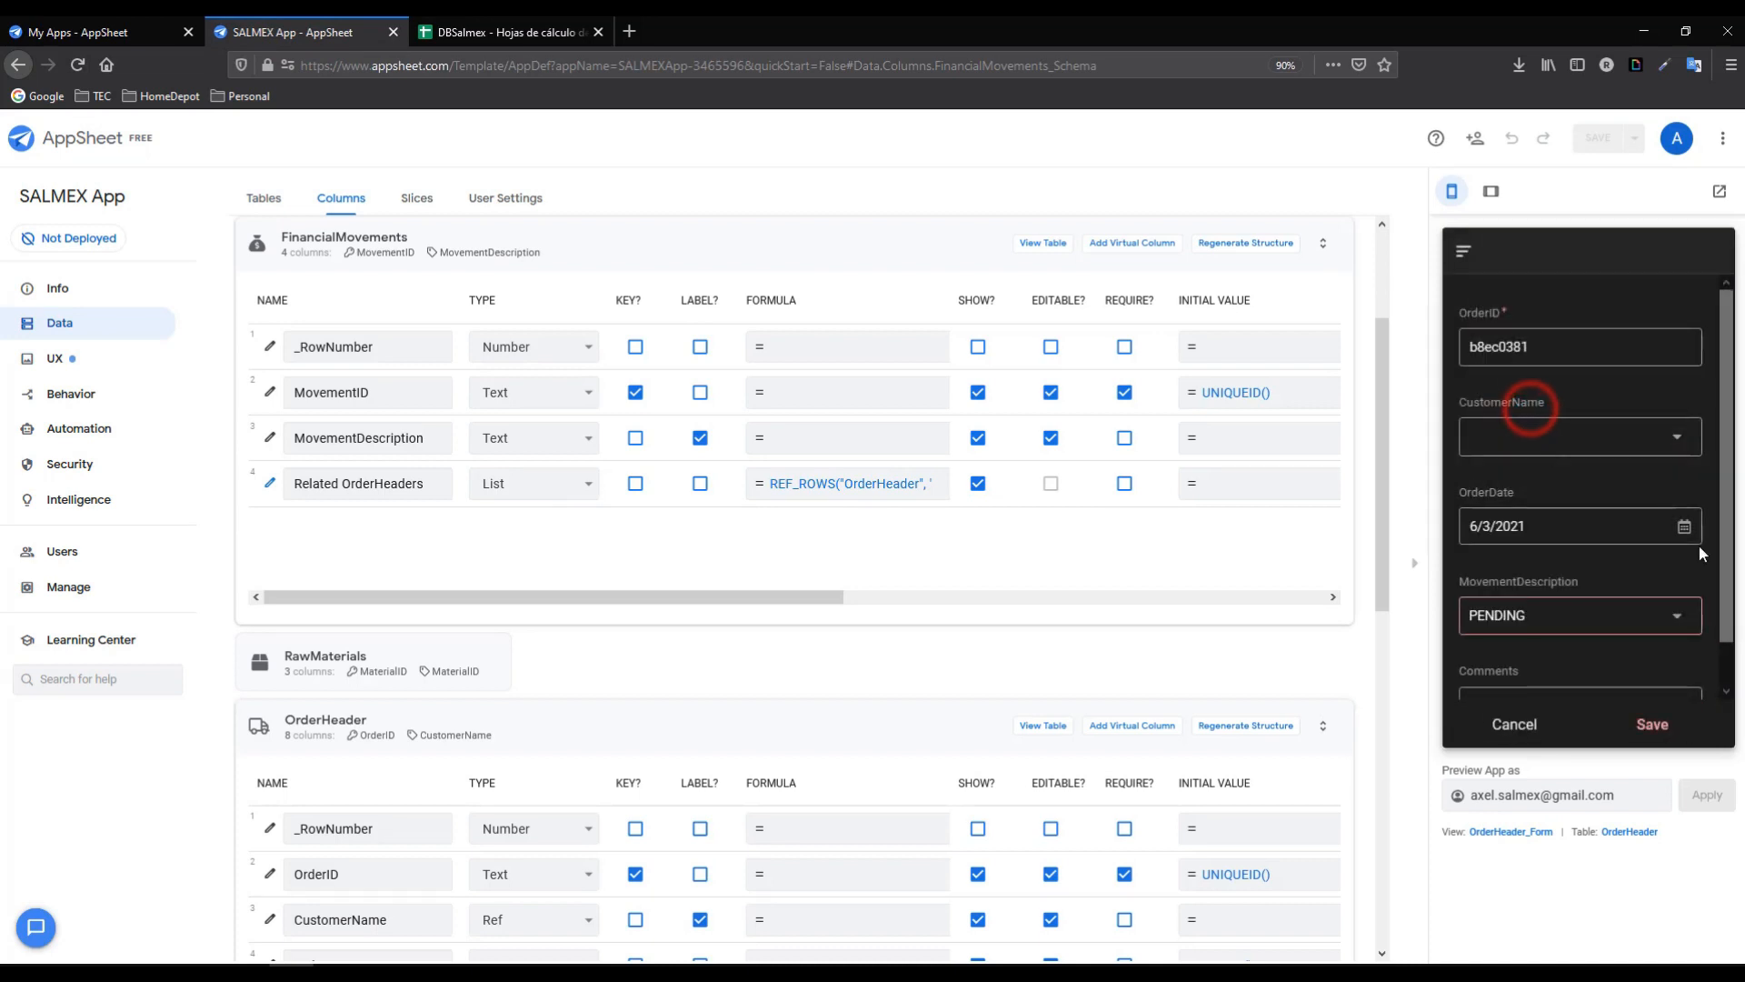
pyautogui.click(1722, 513)
# - Create customer PUE005, Cliente Binario, address Puebla, Mexico, from the order's CustomerName and save it
pyautogui.click(1541, 655)
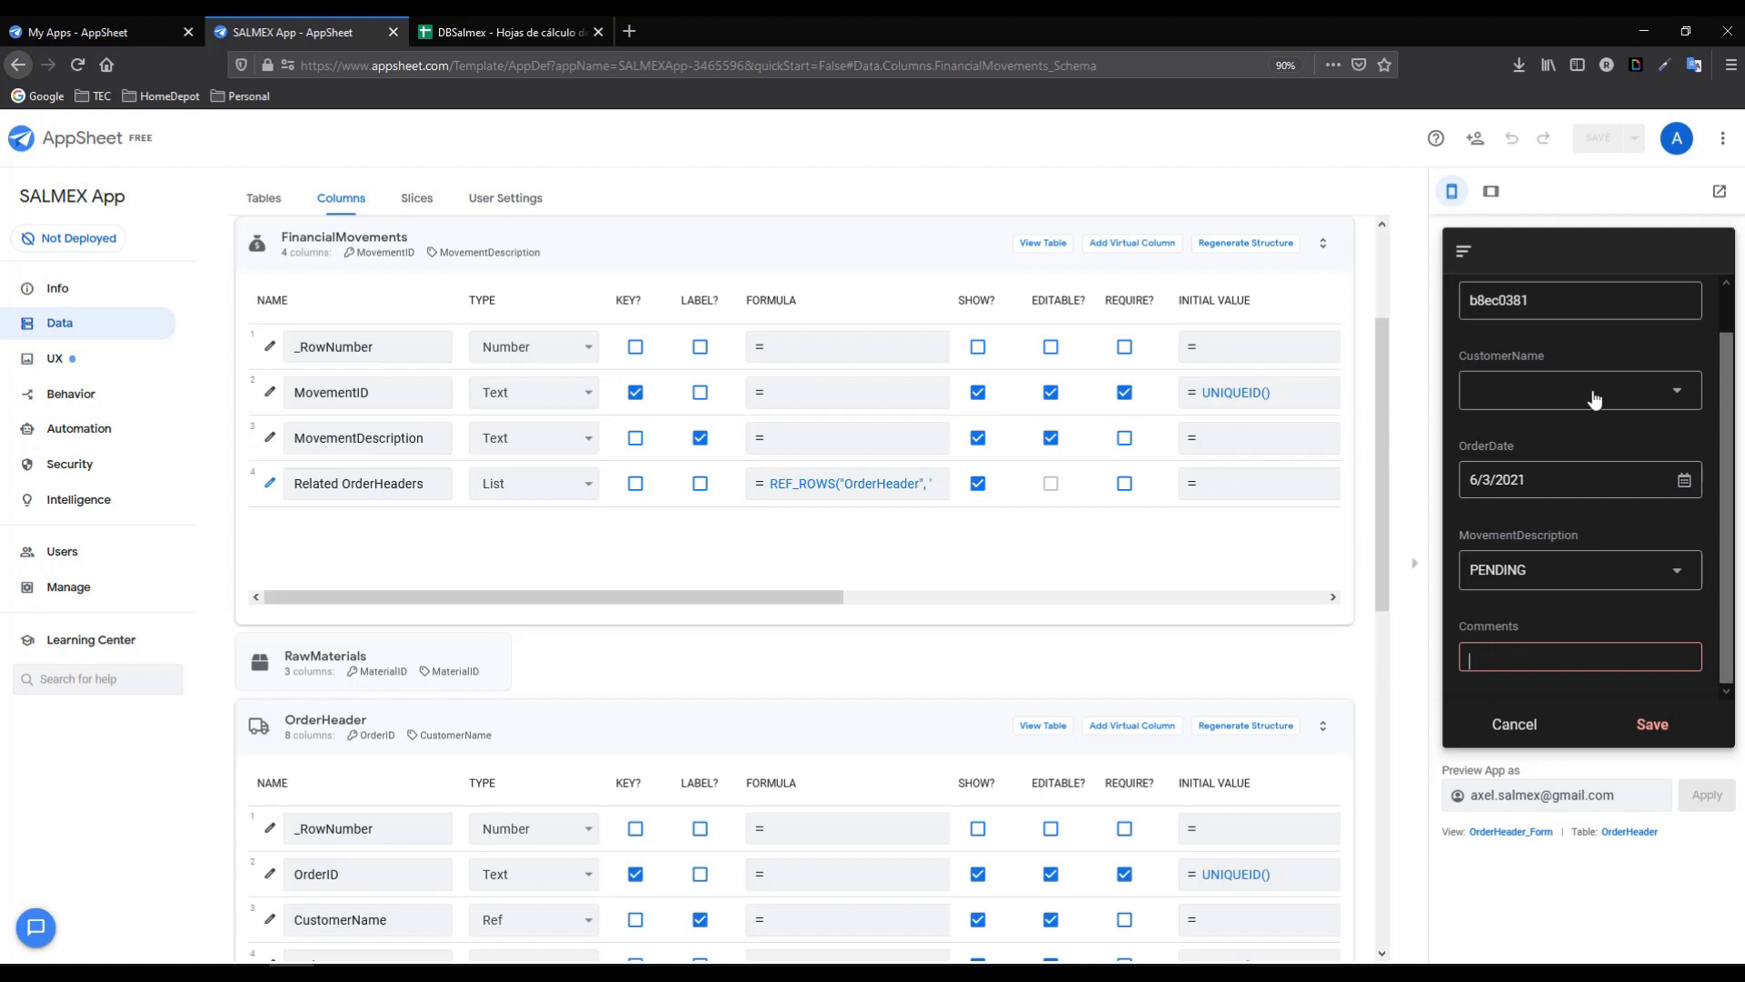
pyautogui.scroll(1, 1582, 409)
pyautogui.click(1518, 439)
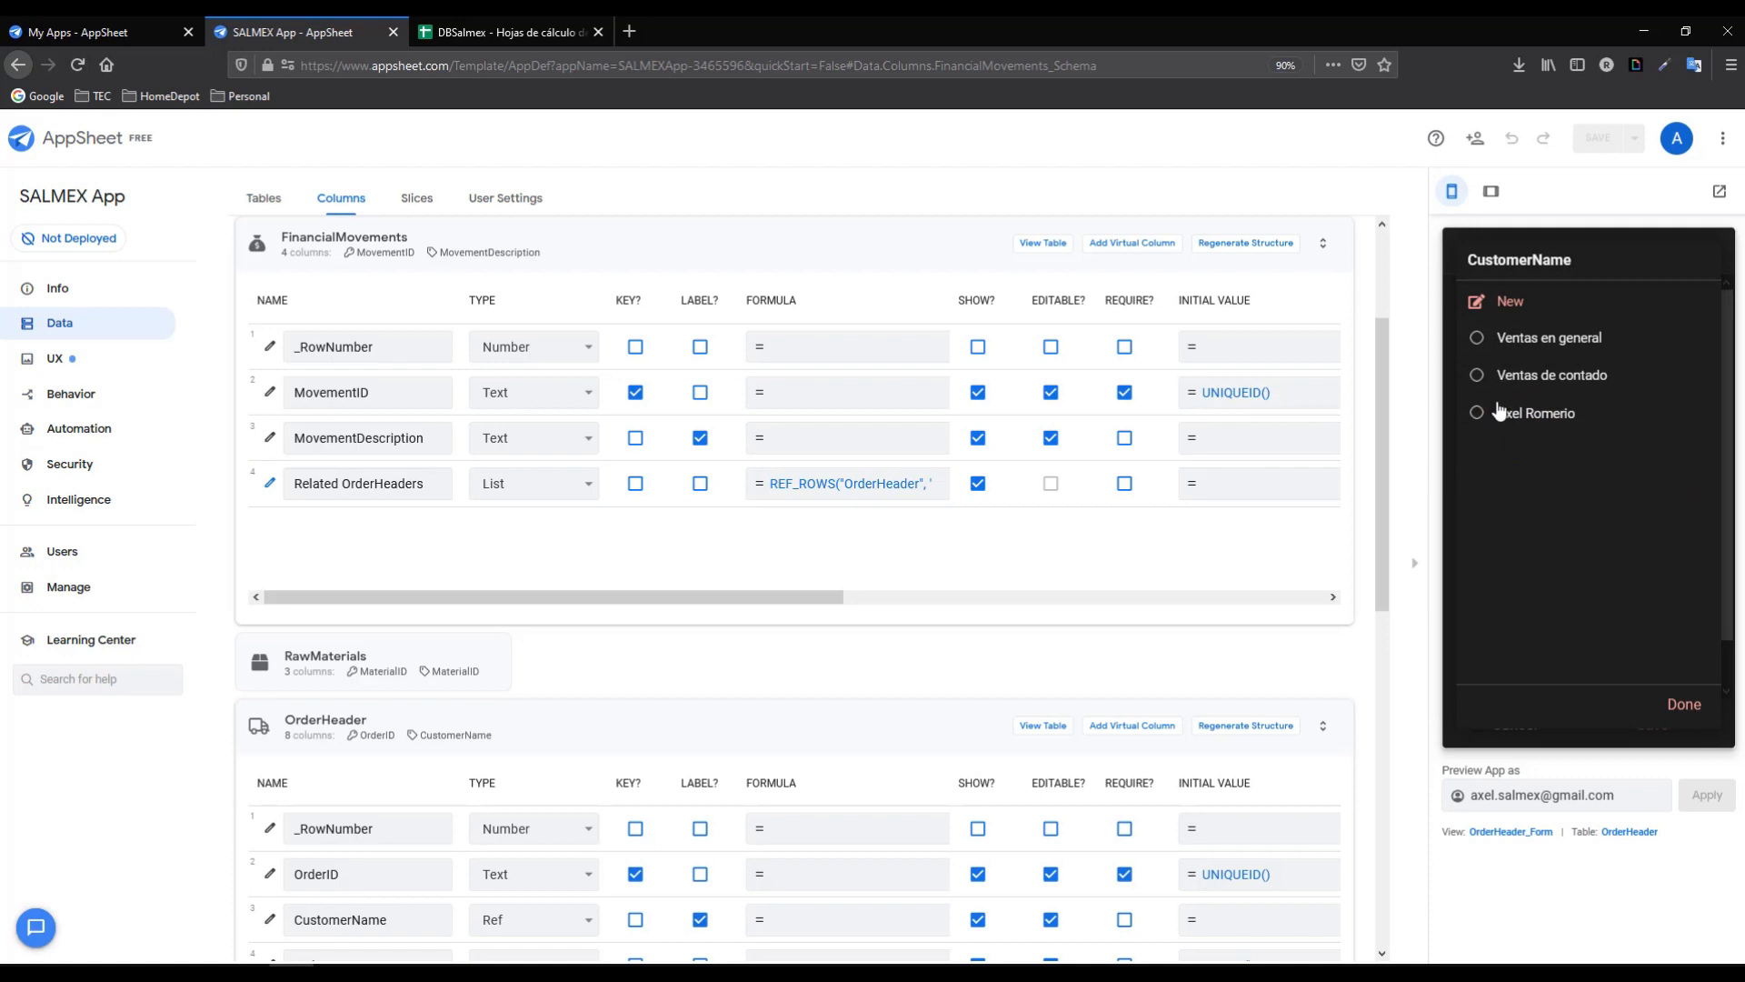
pyautogui.click(1509, 302)
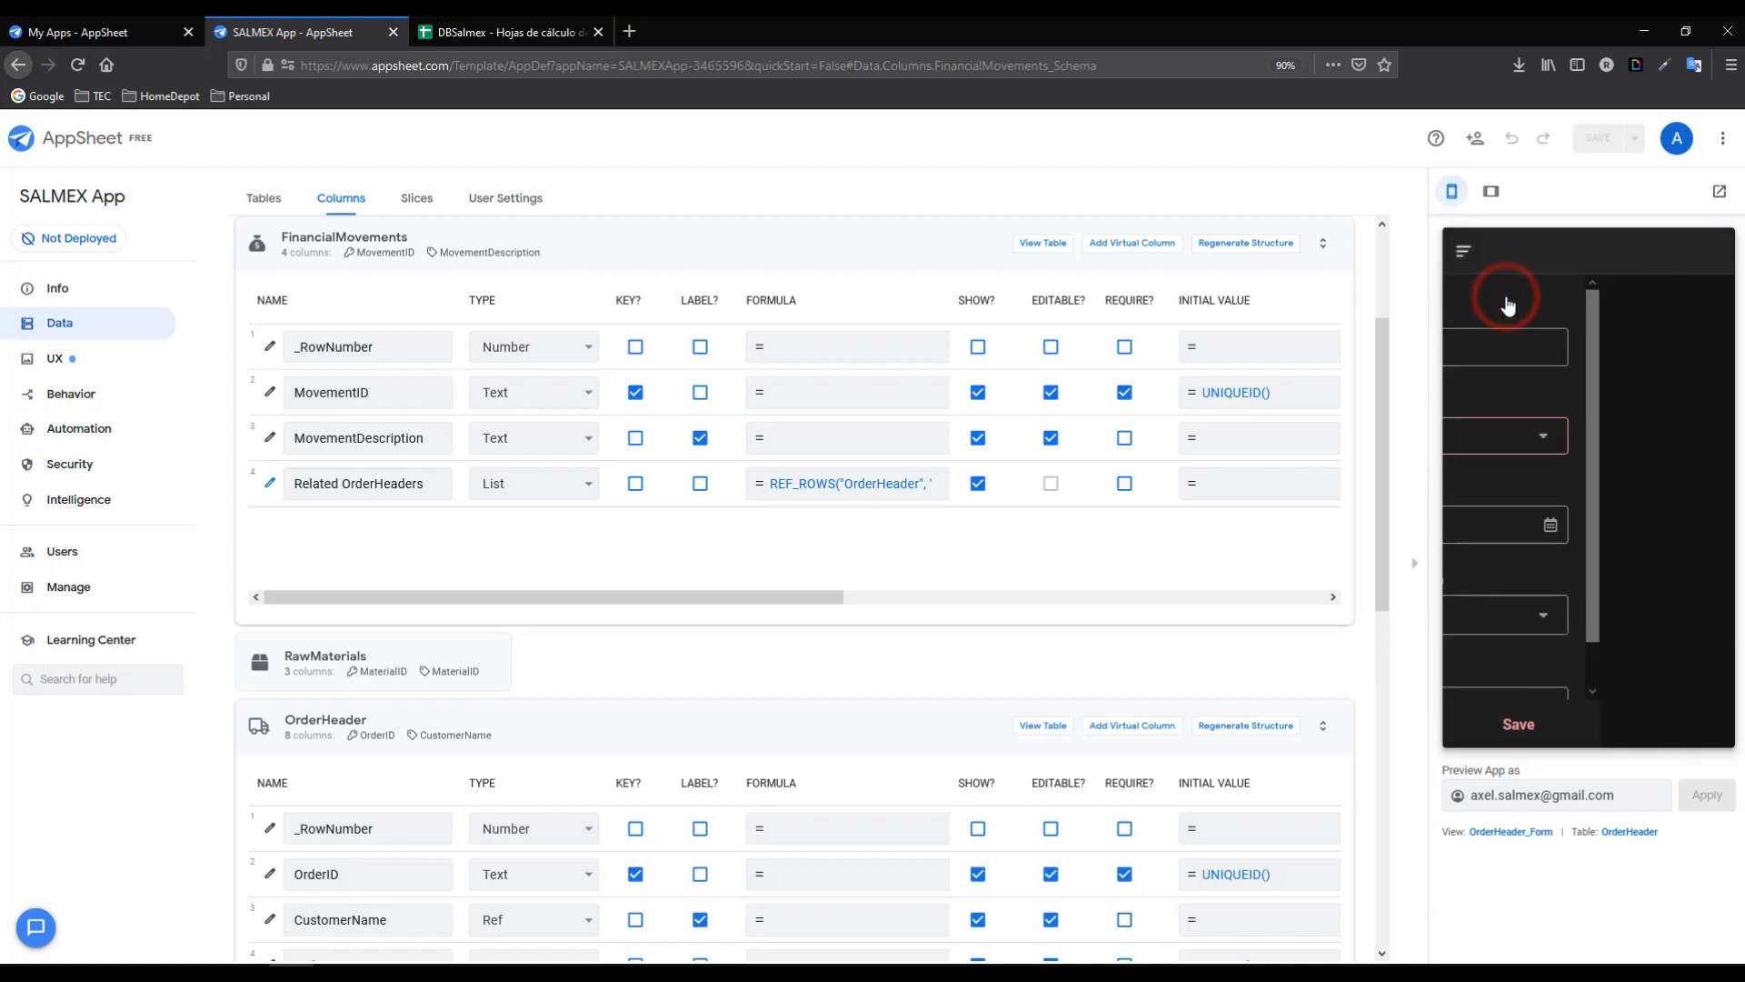
pyautogui.click(1546, 350)
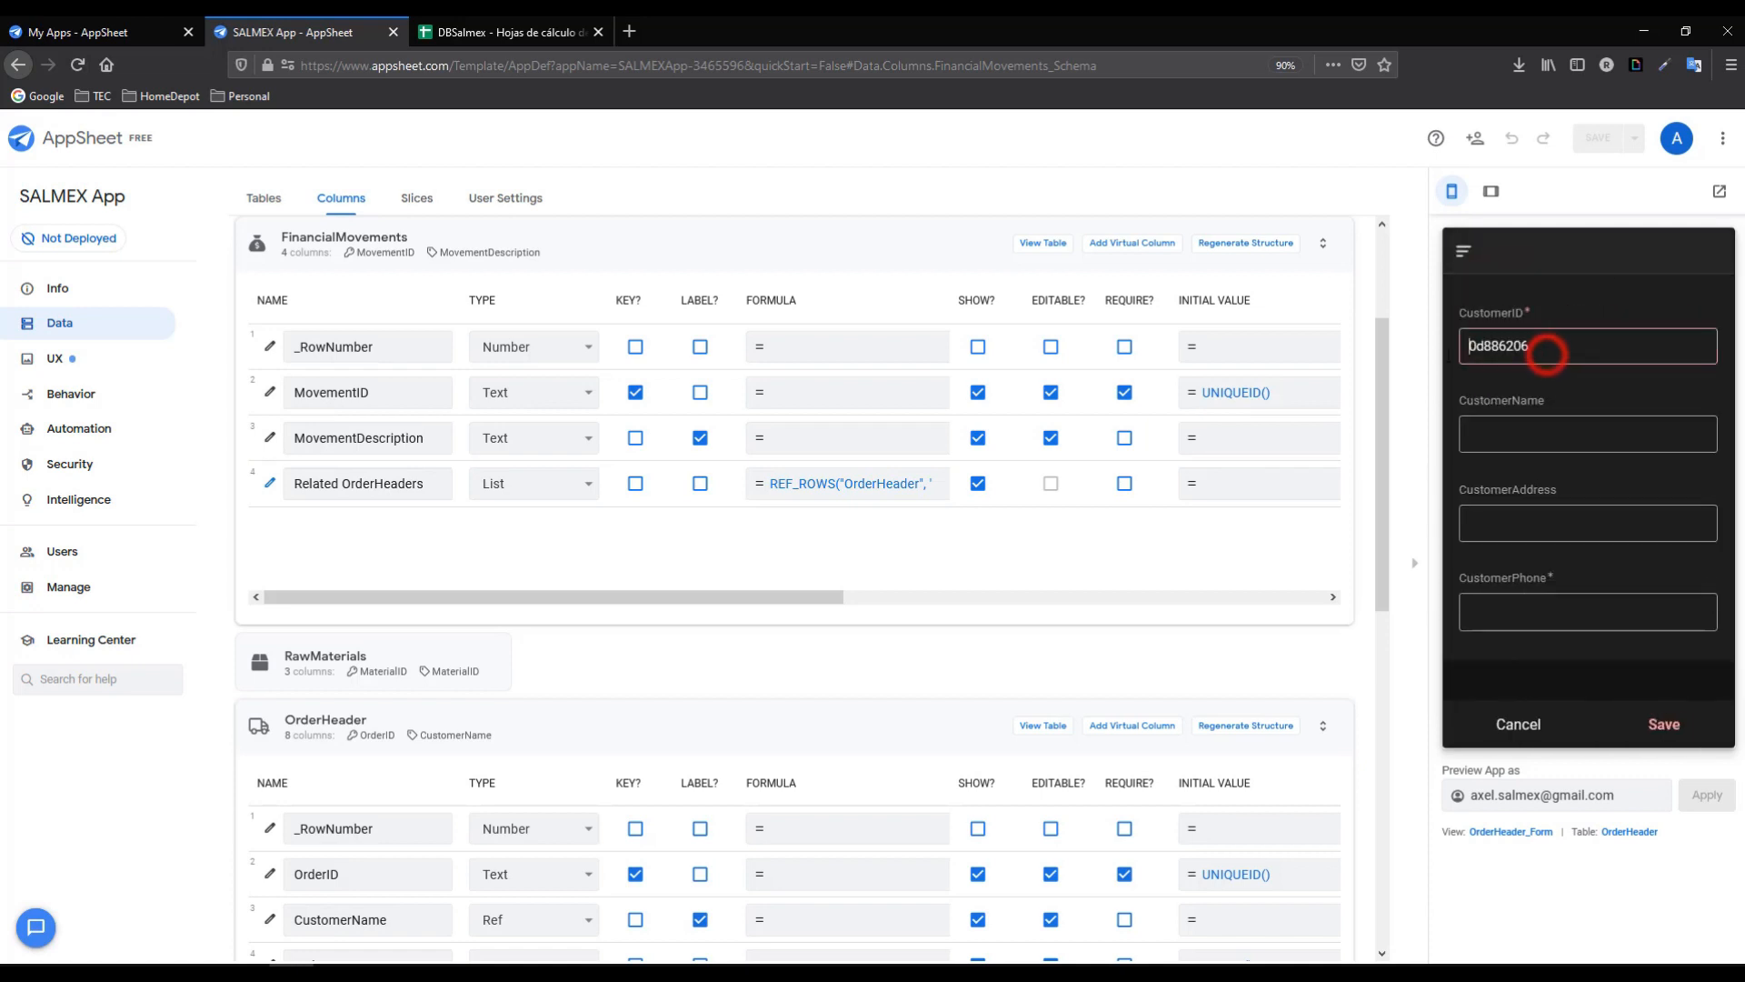
pyautogui.write('PUE0')
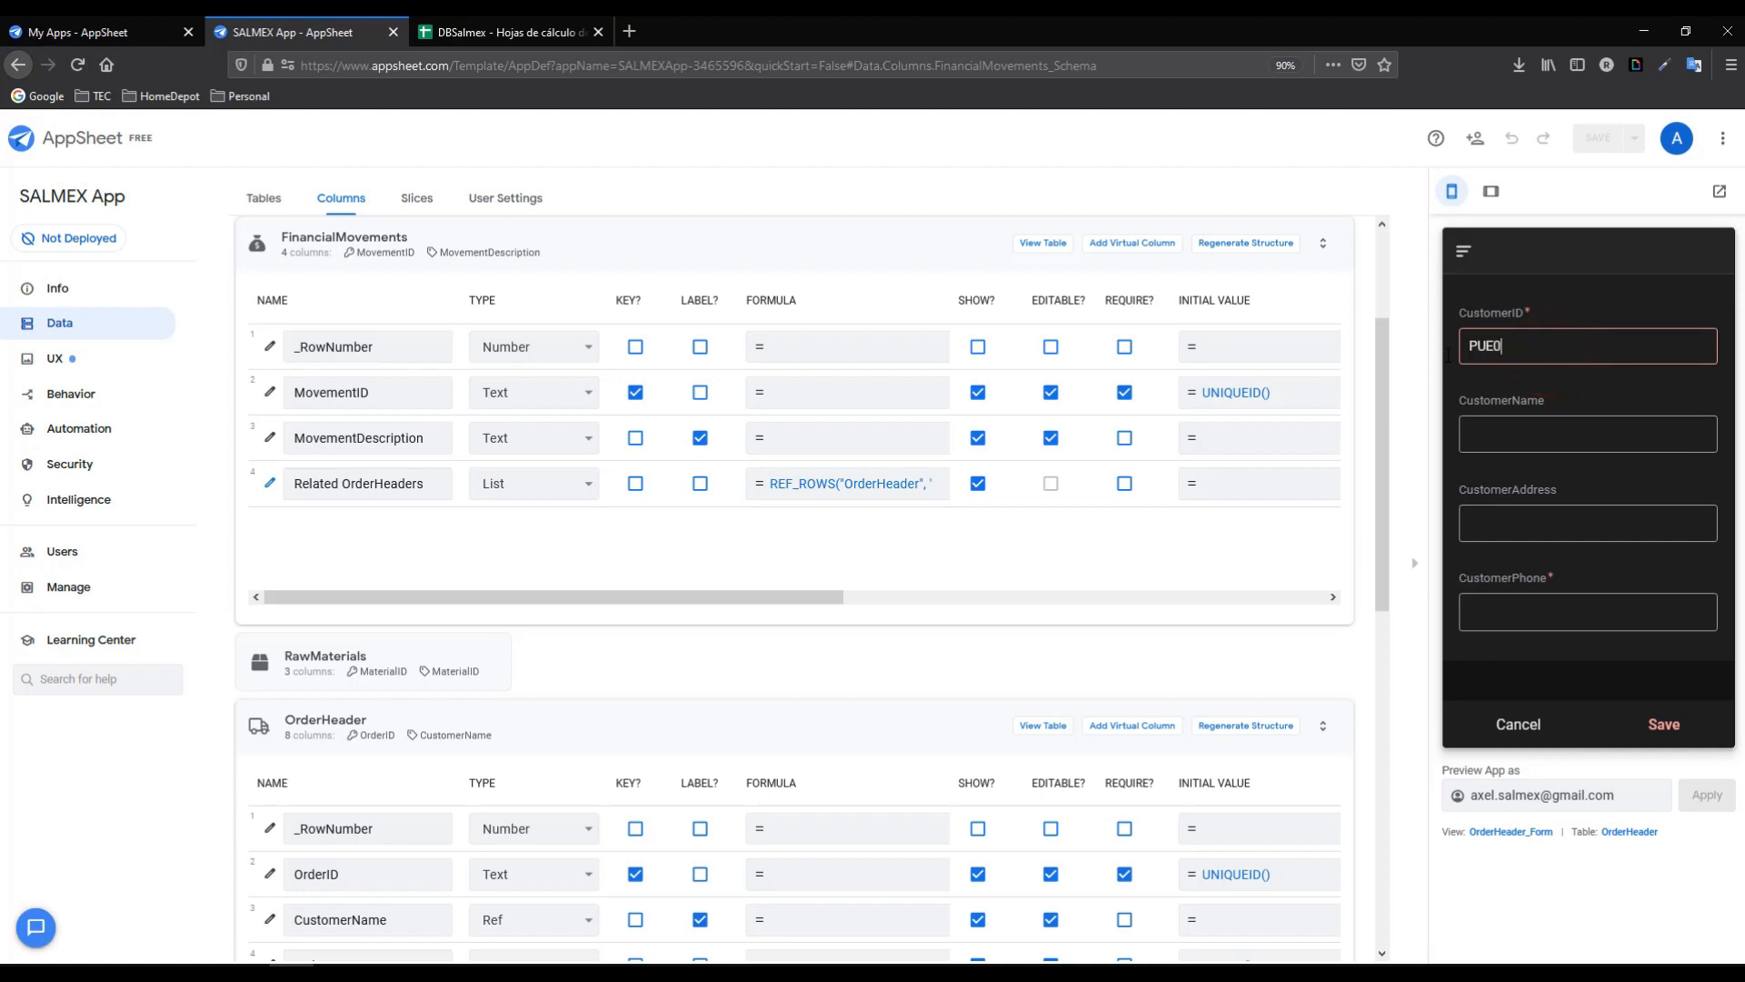
pyautogui.write('05')
pyautogui.click(1516, 428)
pyautogui.write('Cliente Binario')
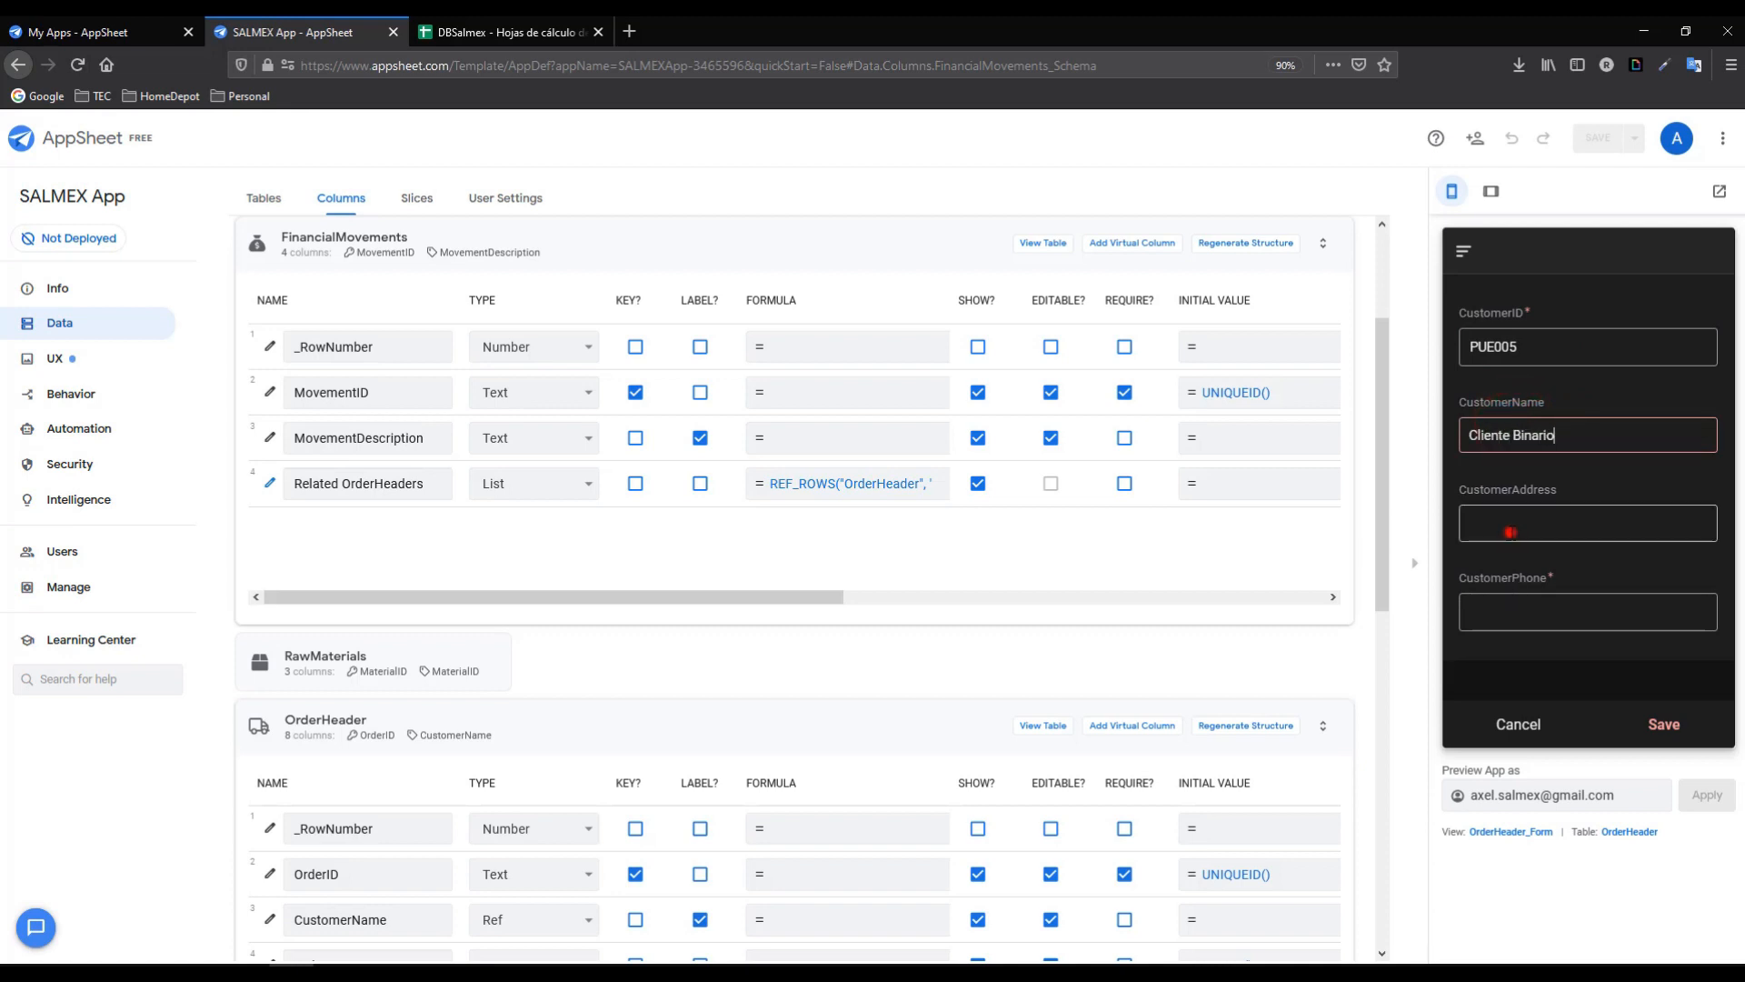
pyautogui.click(1509, 527)
pyautogui.write('Puebla, Mexico')
pyautogui.click(1520, 616)
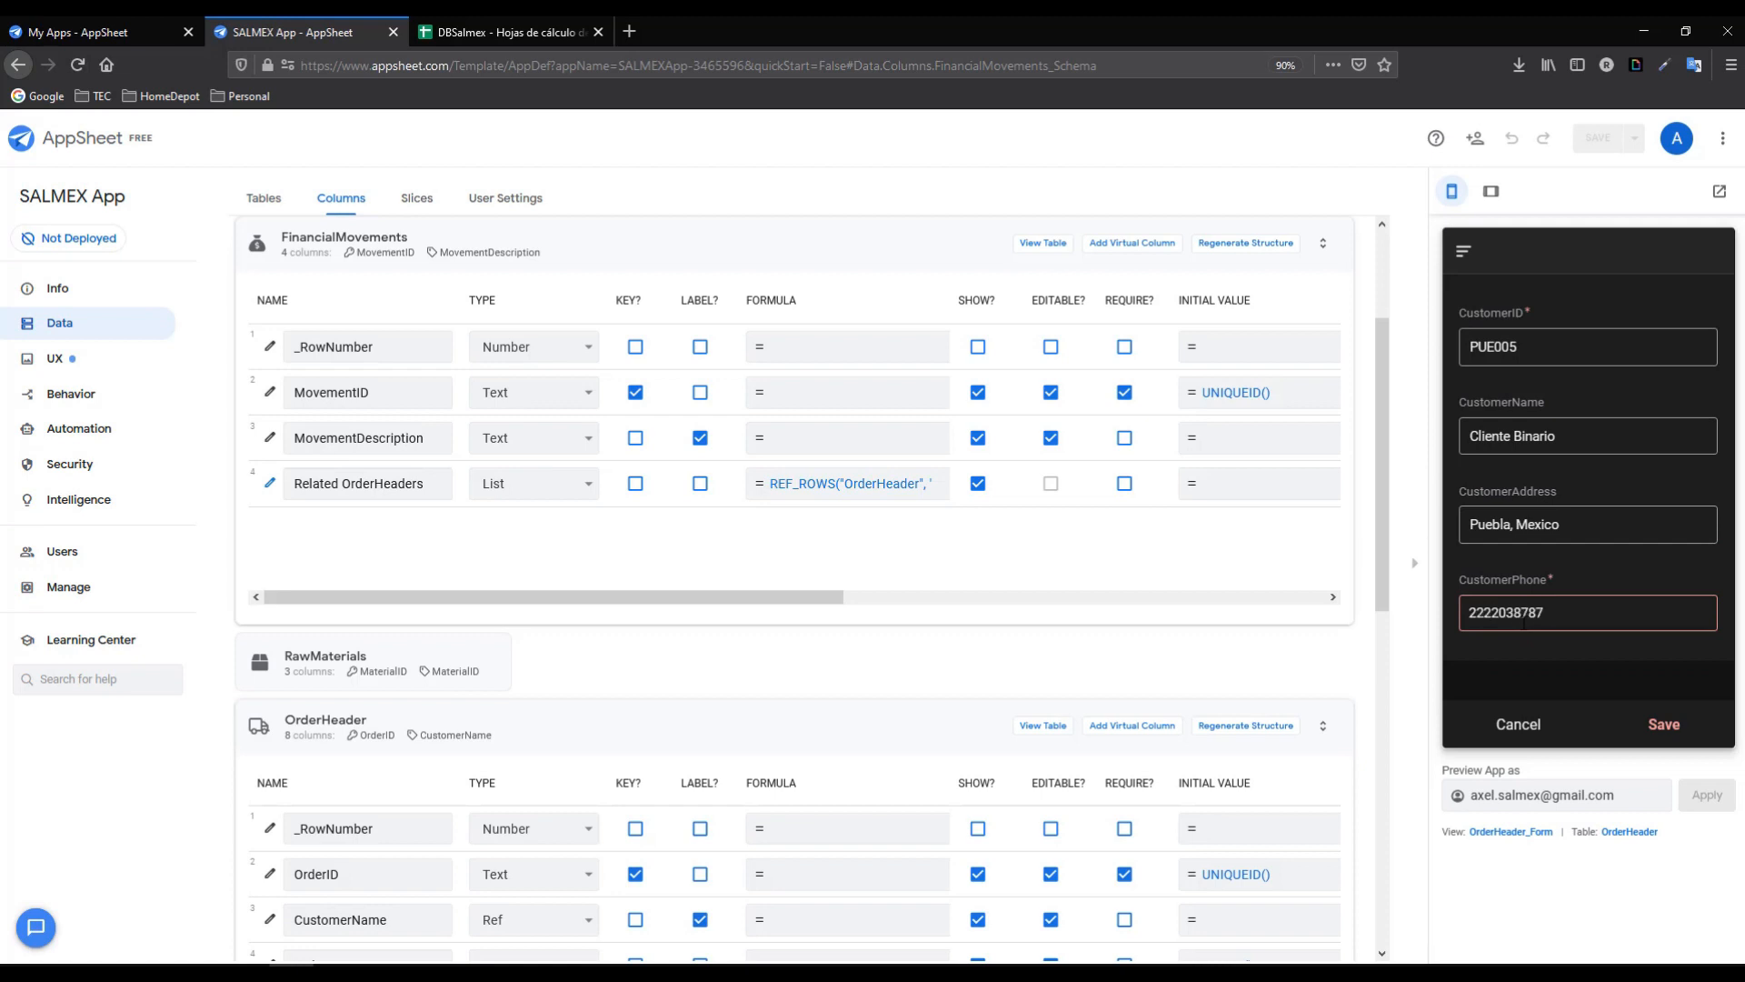
pyautogui.click(1660, 725)
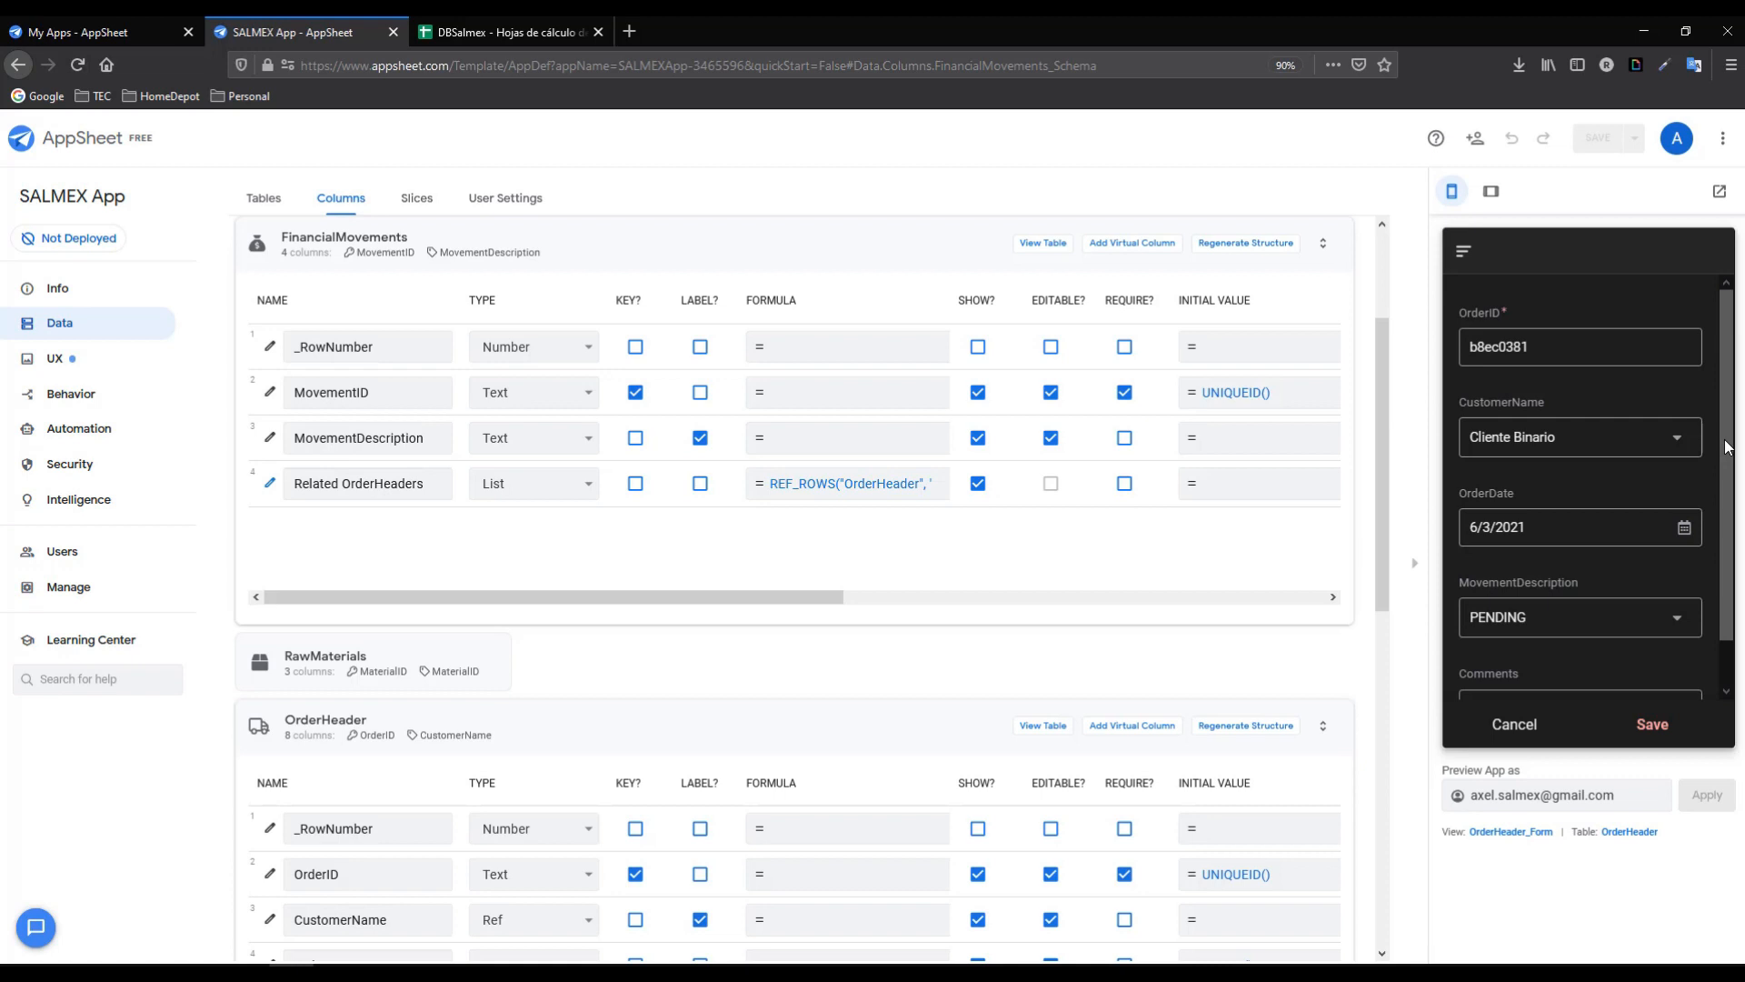
# - Save the Cliente Binario order and show it in the Pedidos list
pyautogui.scroll(-1, 1726, 441)
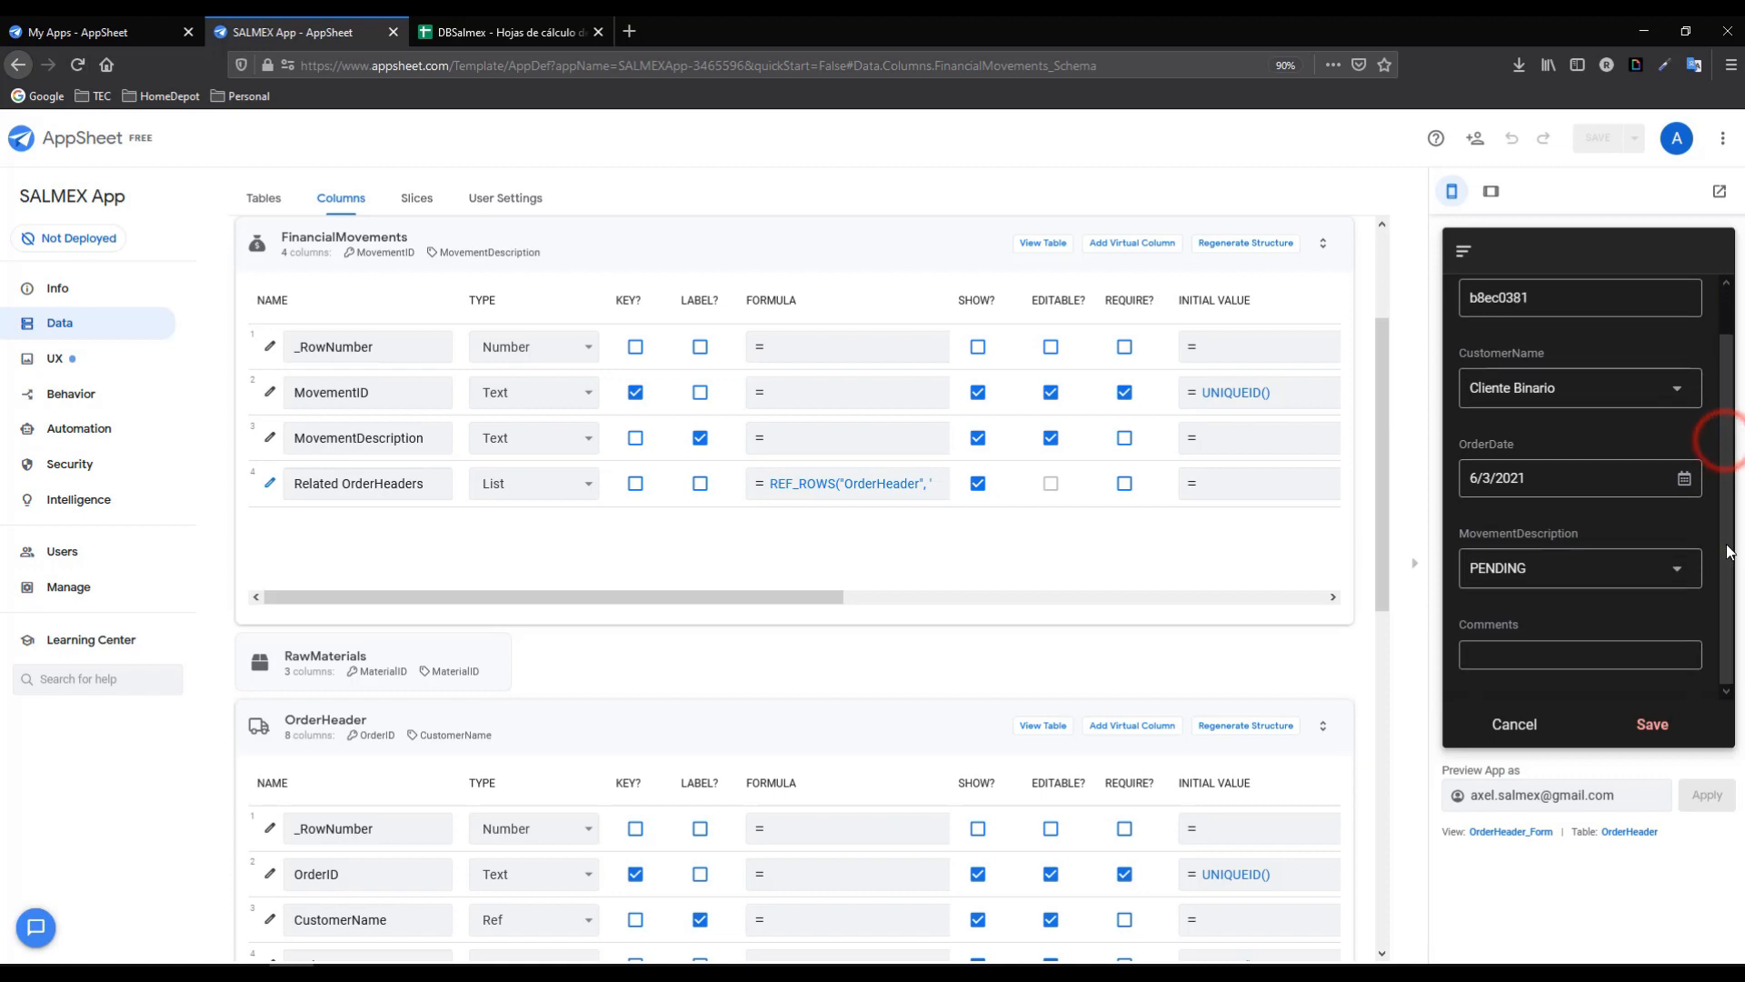
pyautogui.click(1652, 727)
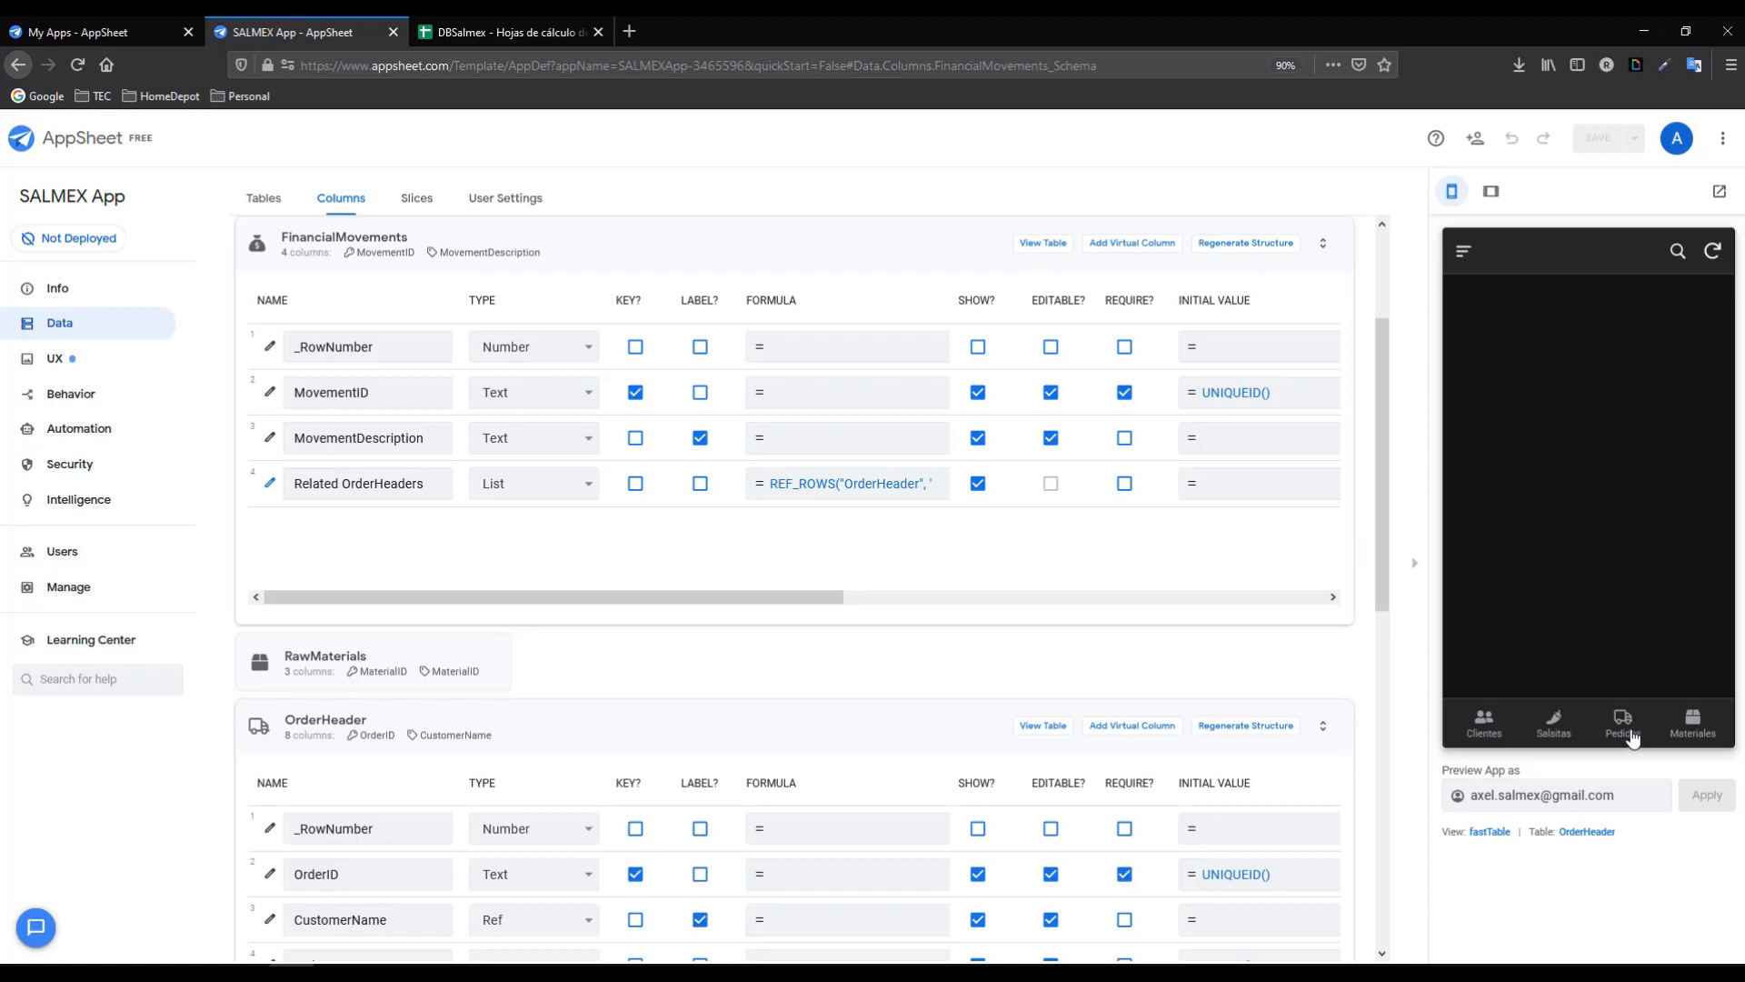
pyautogui.click(1630, 731)
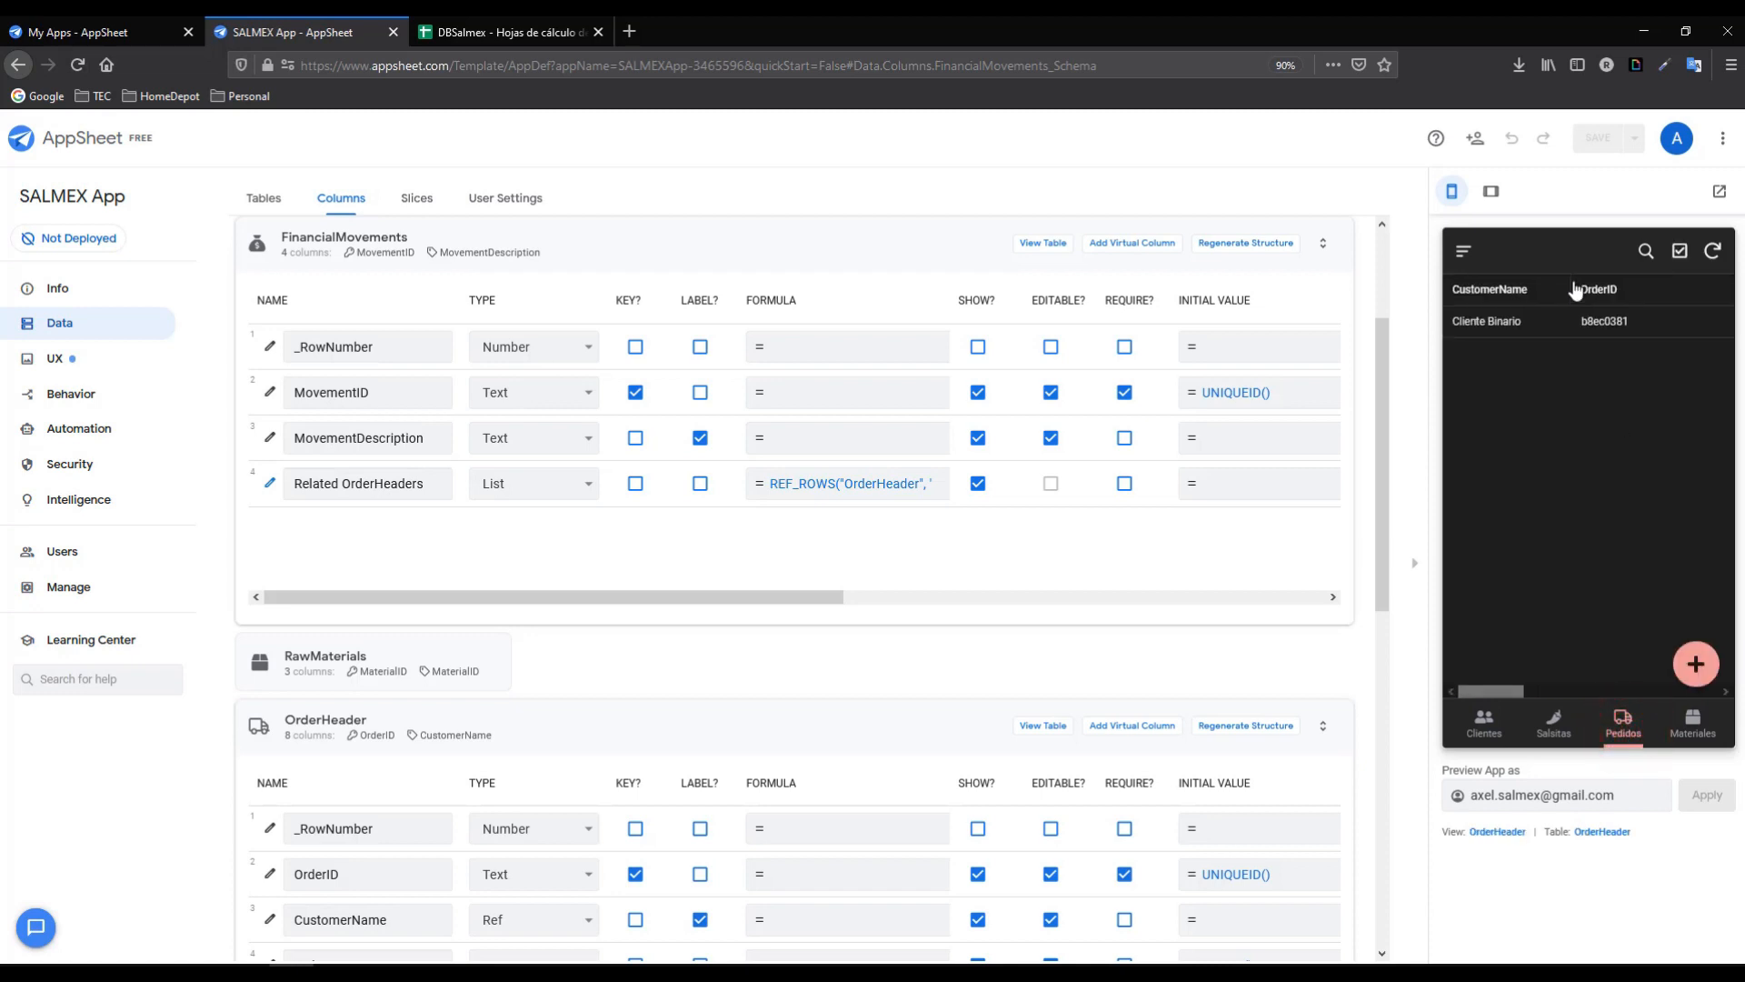
pyautogui.moveTo(1494, 696)
pyautogui.mouseDown()
pyautogui.moveTo(1640, 696)
pyautogui.moveTo(1491, 691)
pyautogui.mouseUp()
# - In the OrderHeader view, add Column order entries CustomerName and TotalNet
pyautogui.click(77, 356)
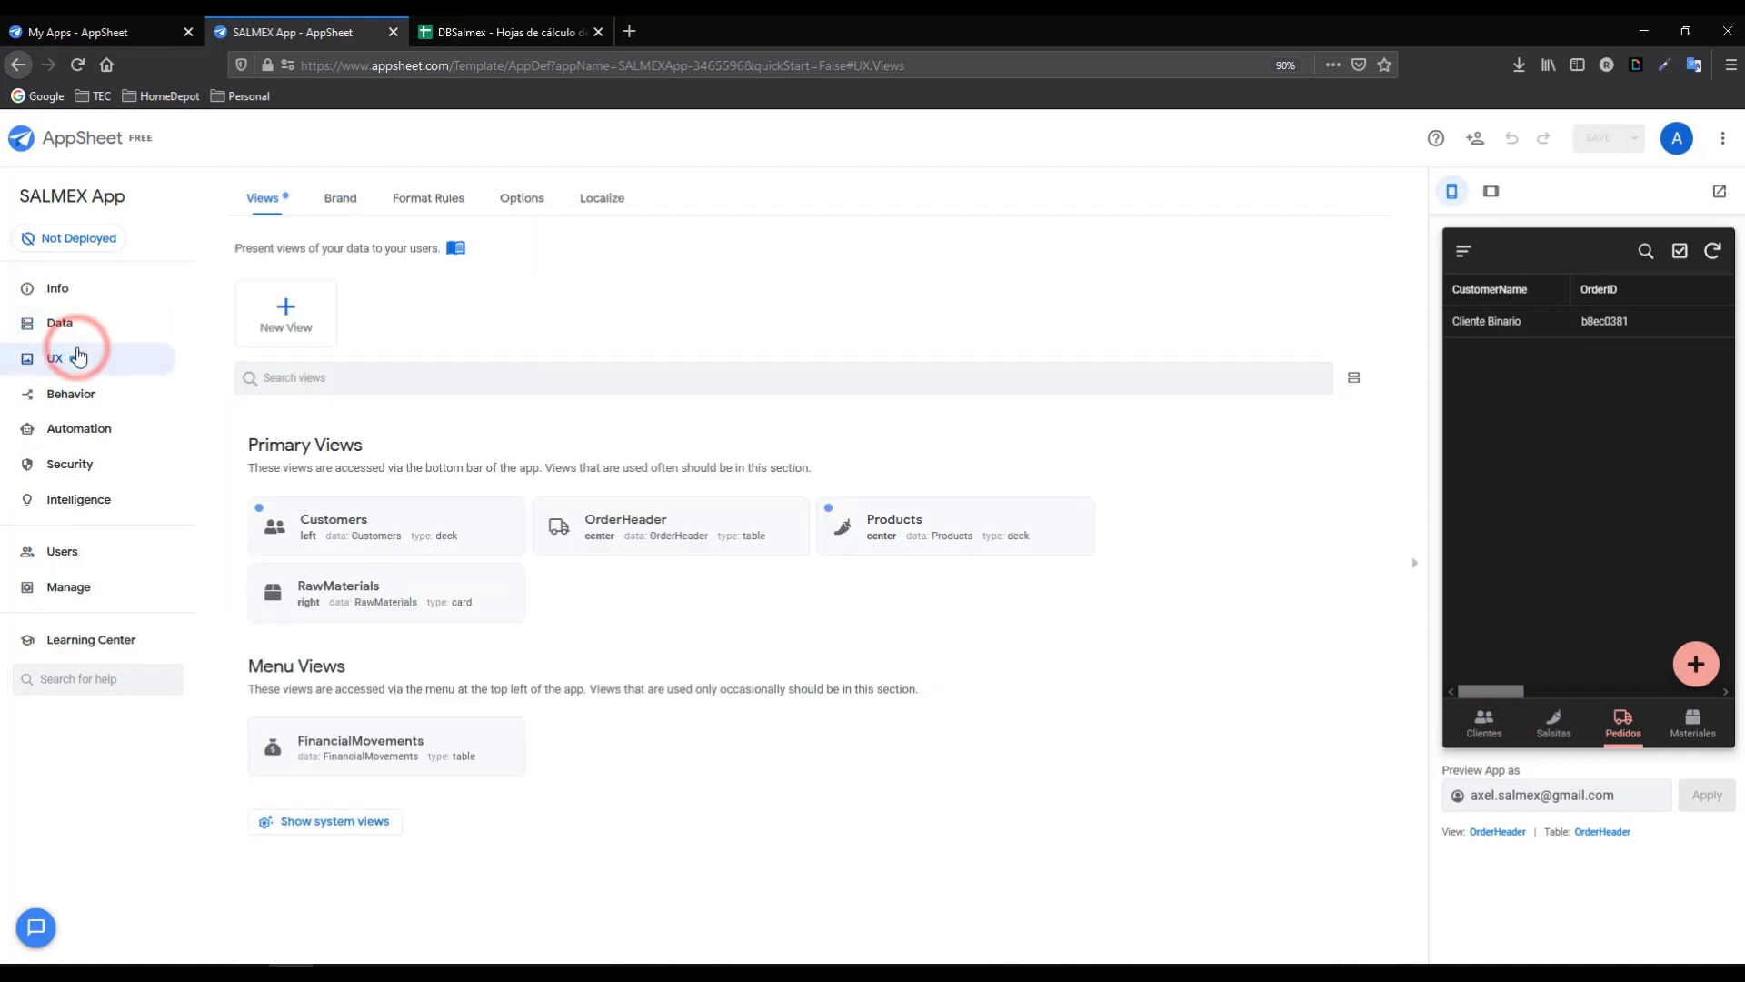
pyautogui.click(659, 525)
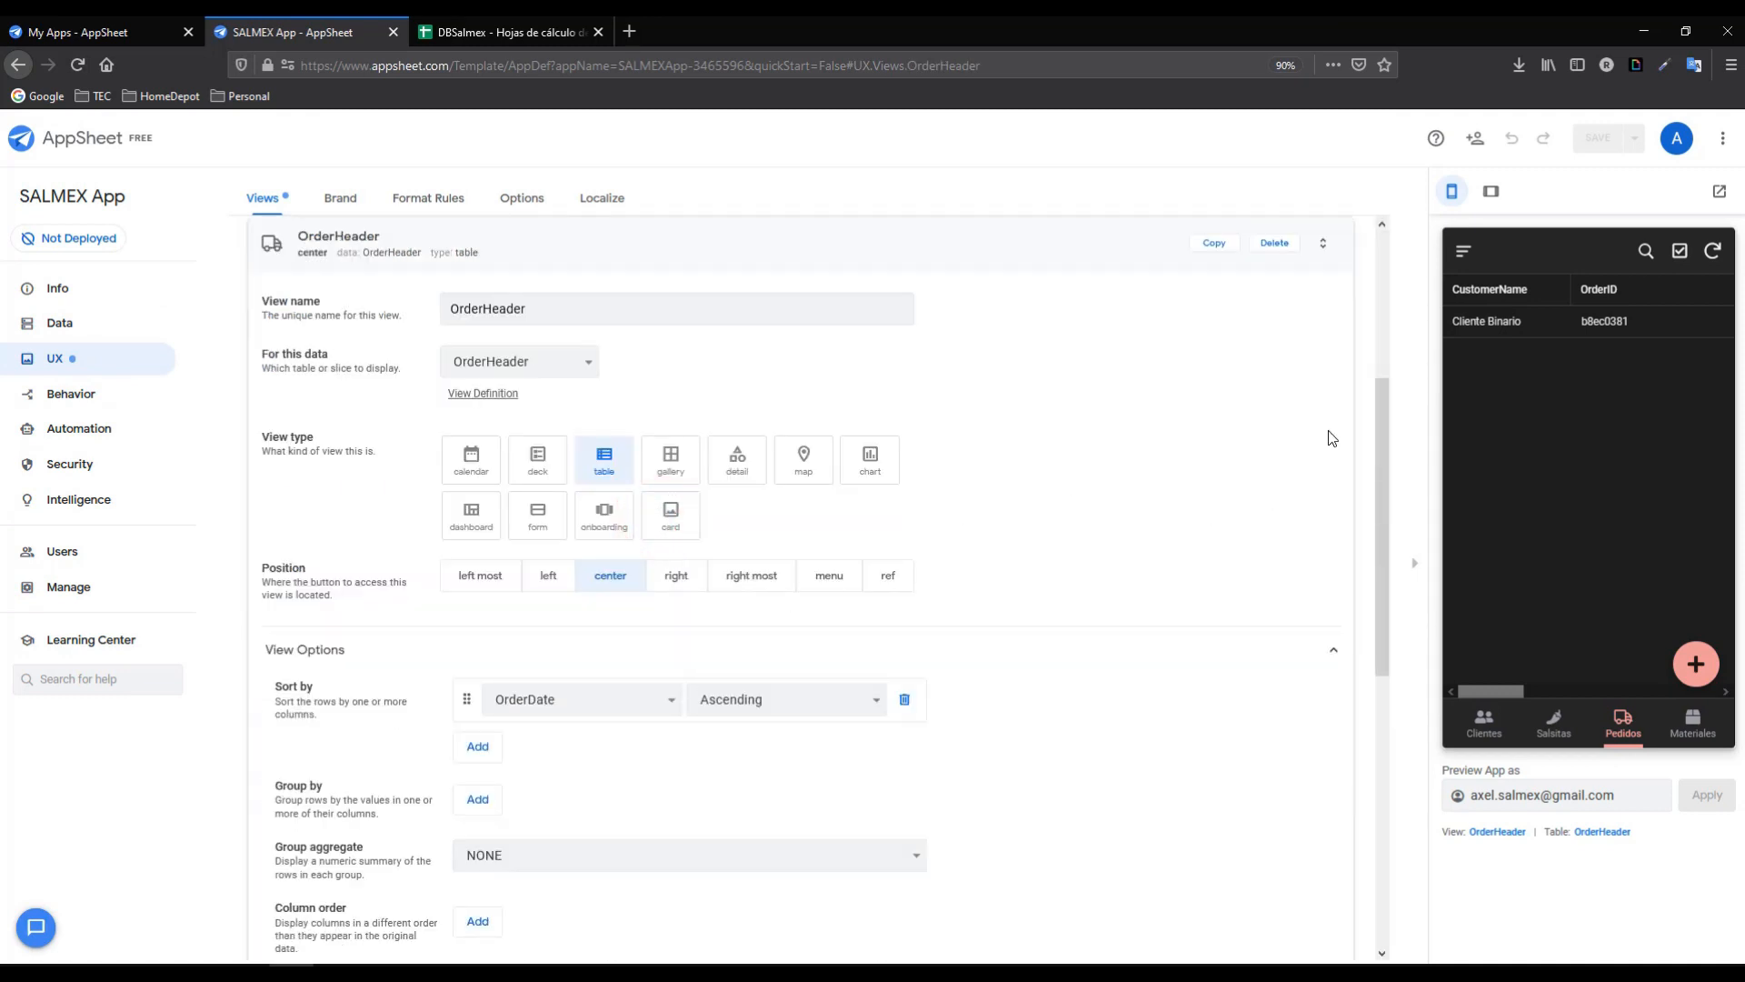
pyautogui.scroll(-3, 1380, 445)
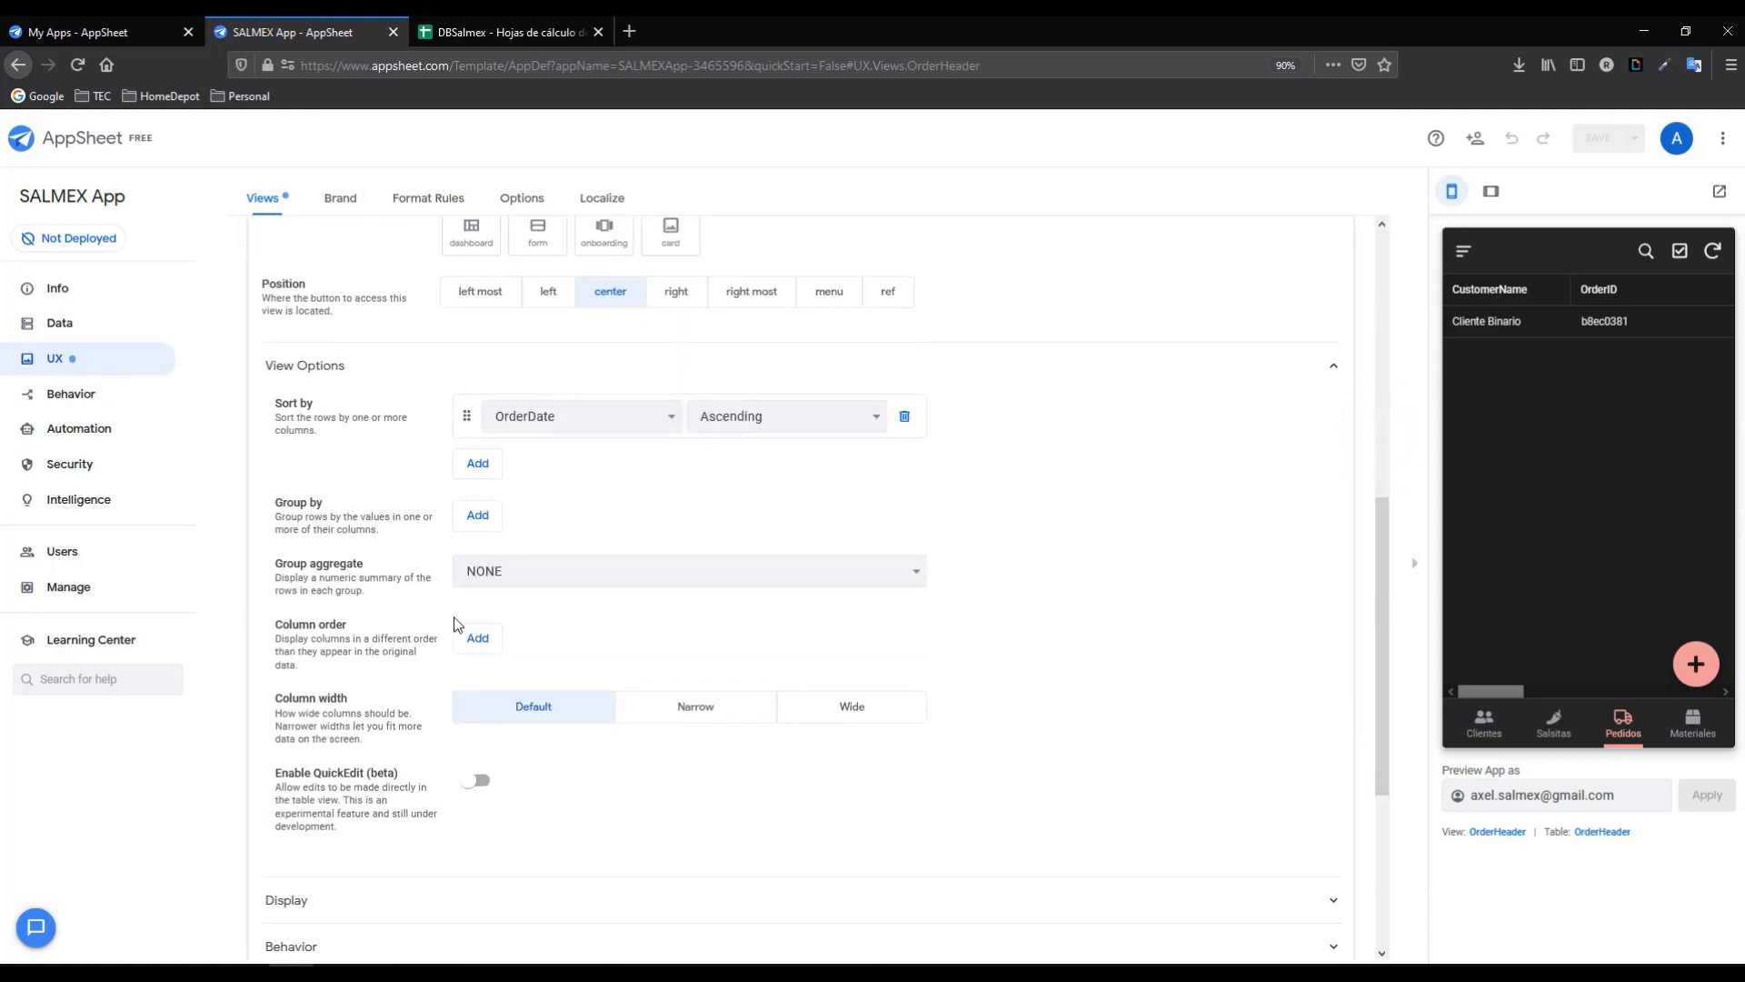
pyautogui.click(478, 640)
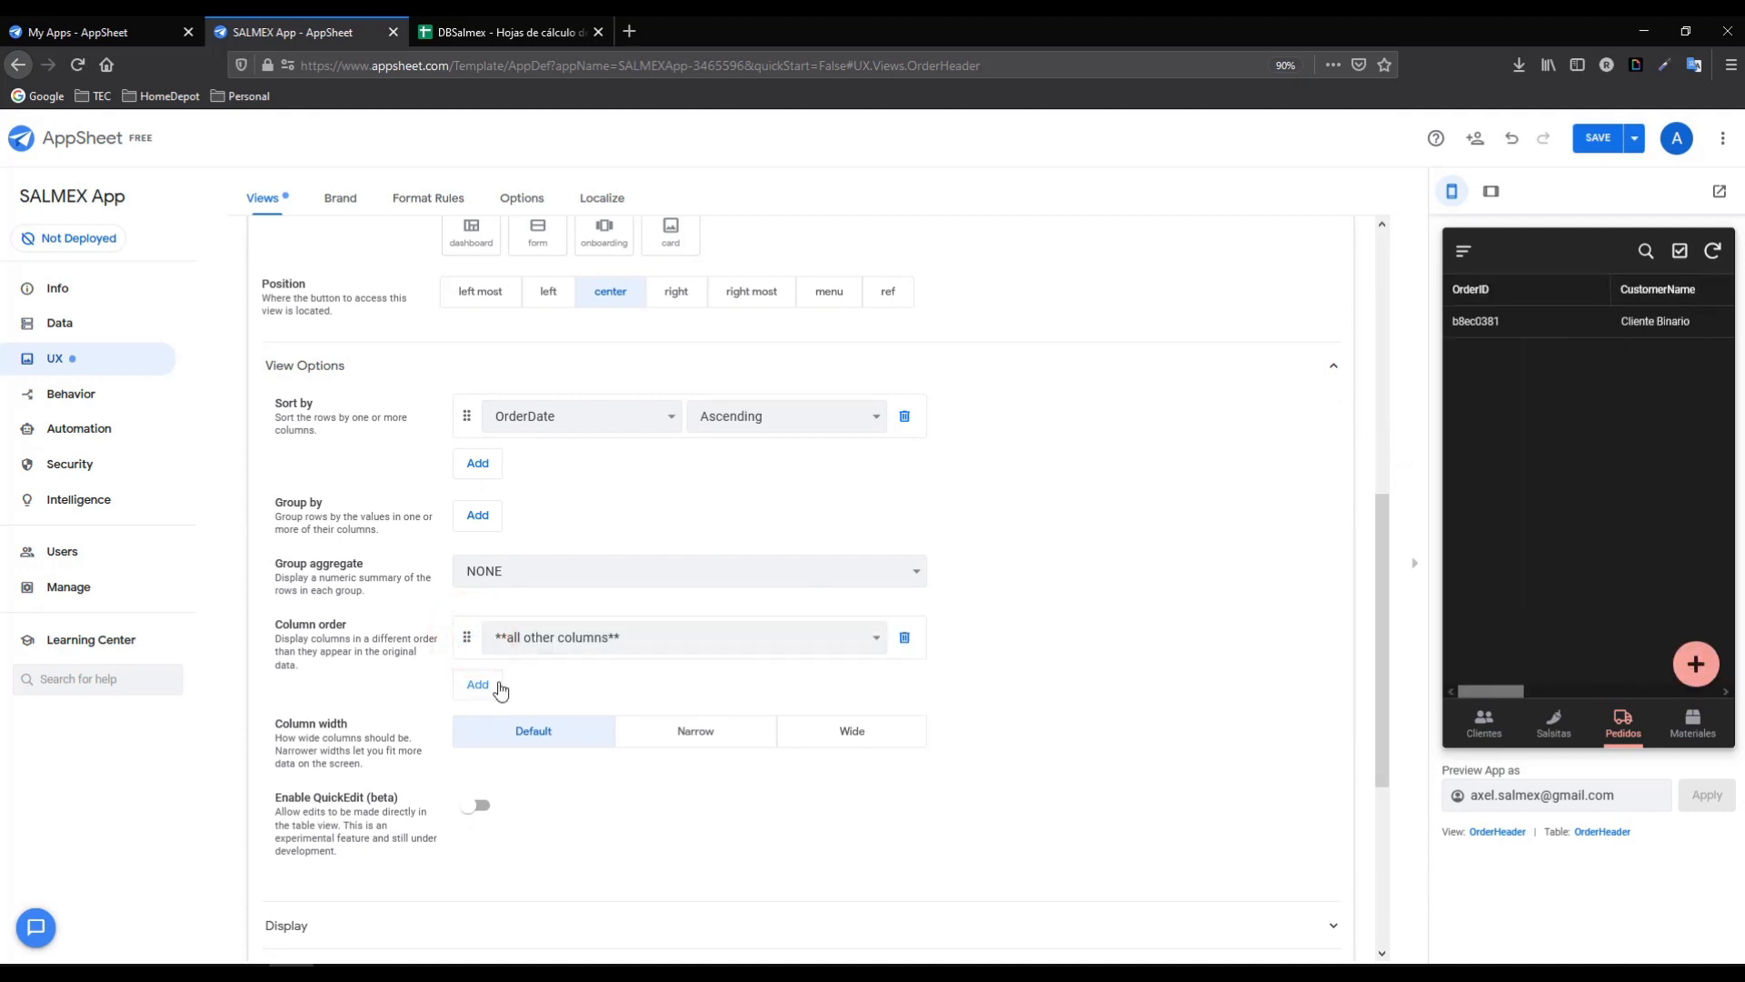
pyautogui.click(593, 639)
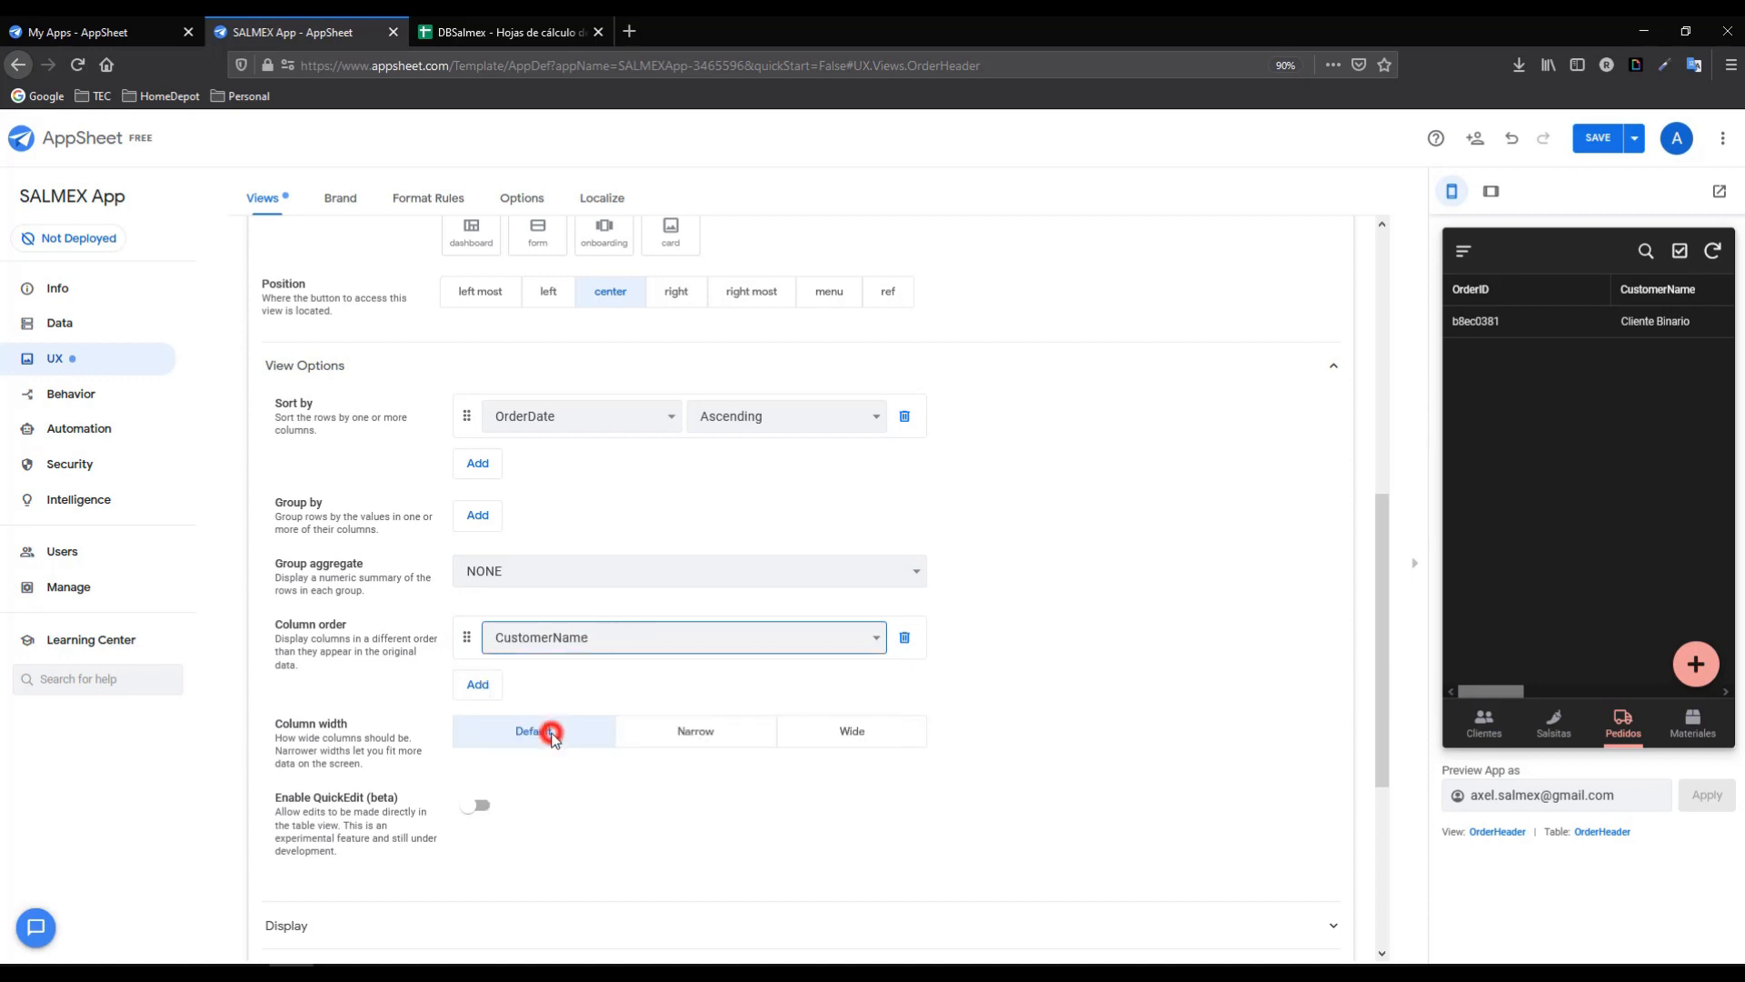
pyautogui.click(477, 685)
pyautogui.click(646, 682)
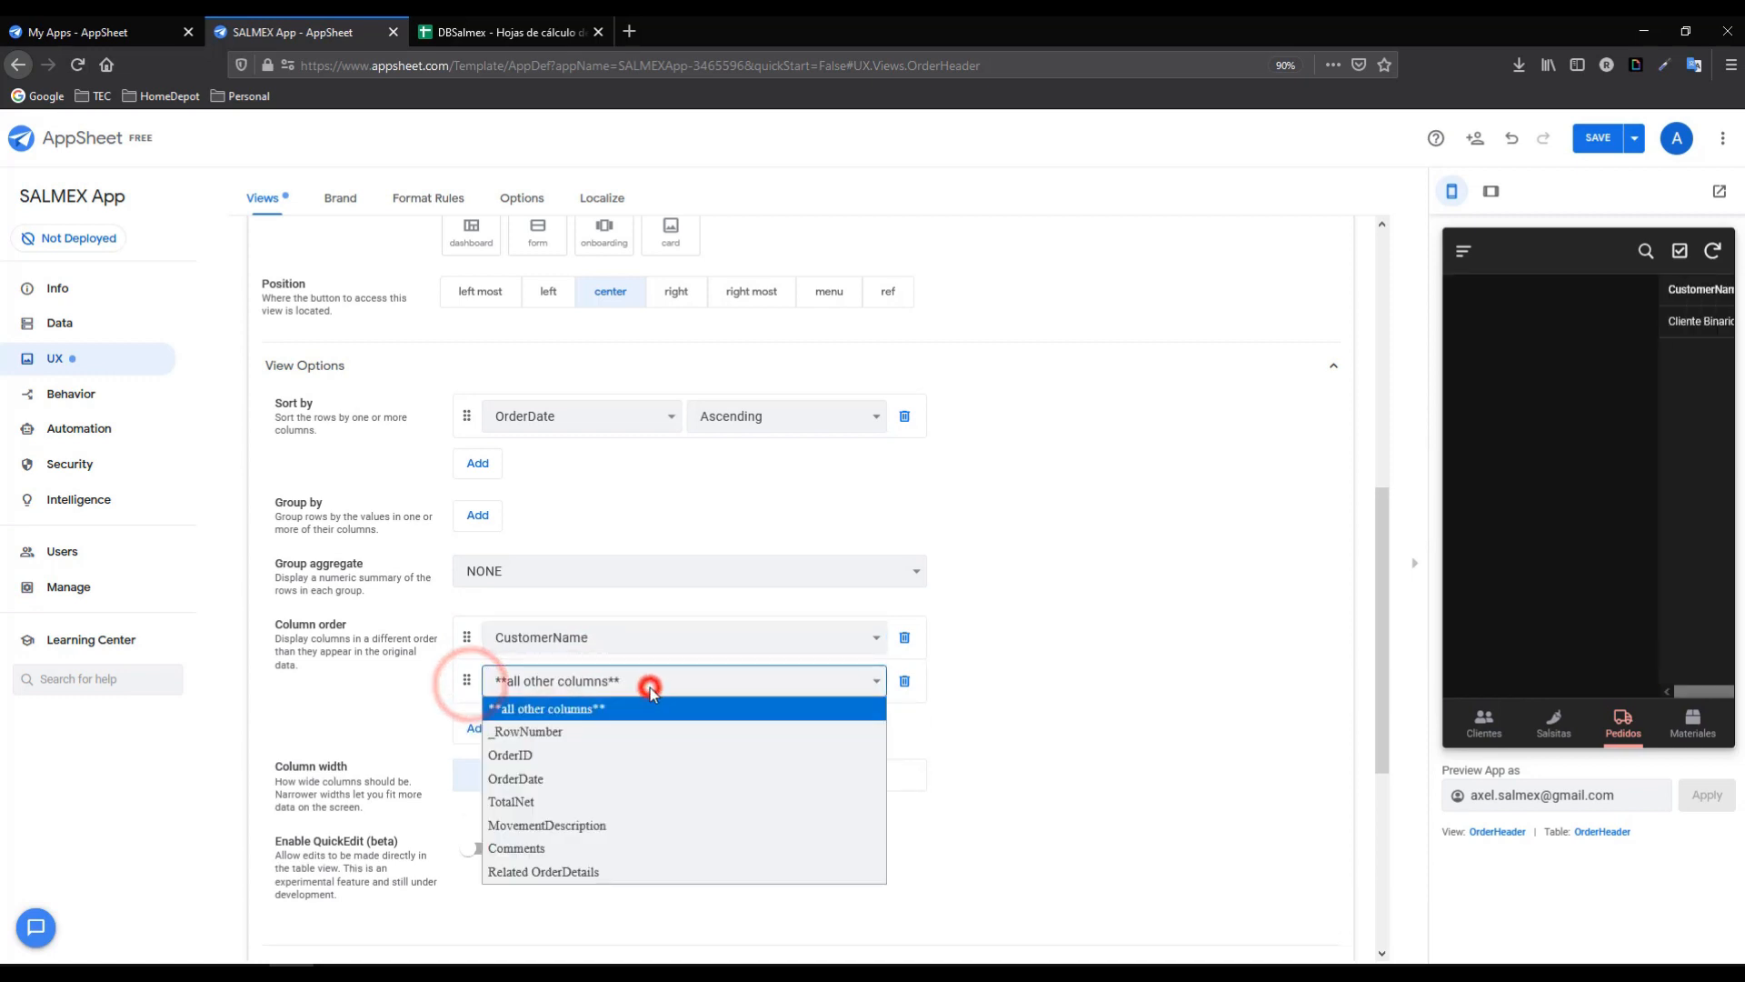
pyautogui.click(573, 801)
# - Add MovementDescription and OrderDate entries, then move OrderDate to the top of the order
pyautogui.click(489, 738)
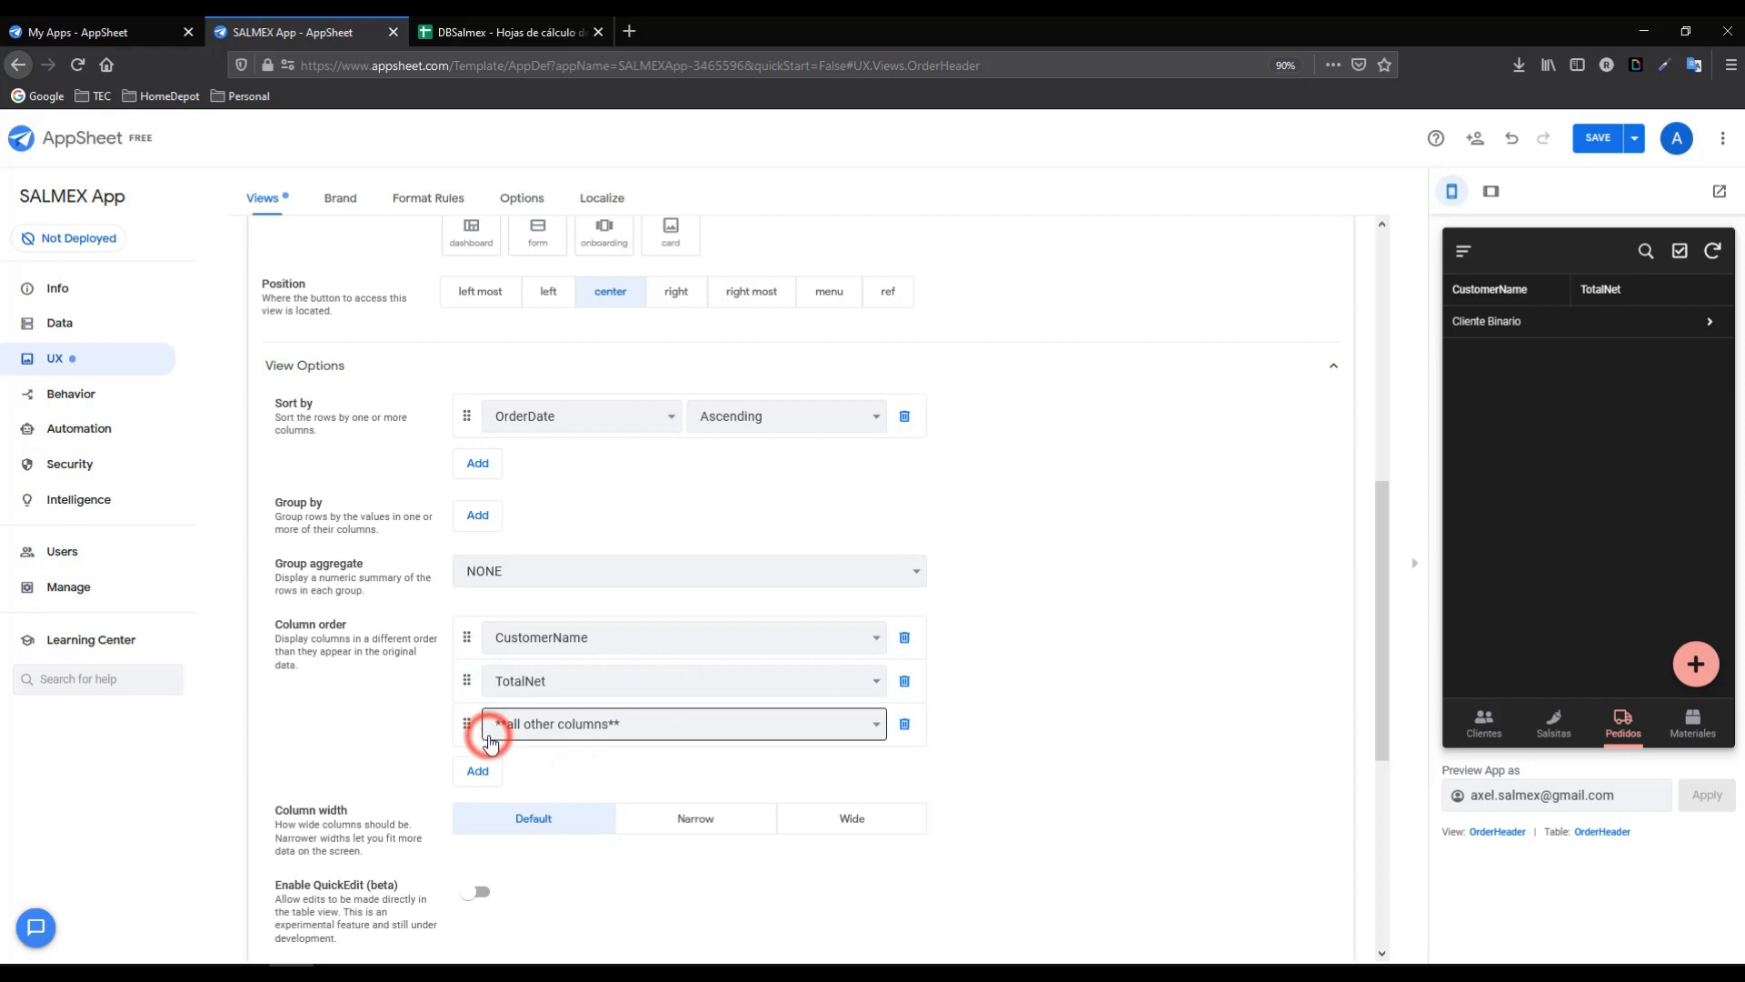
pyautogui.click(581, 723)
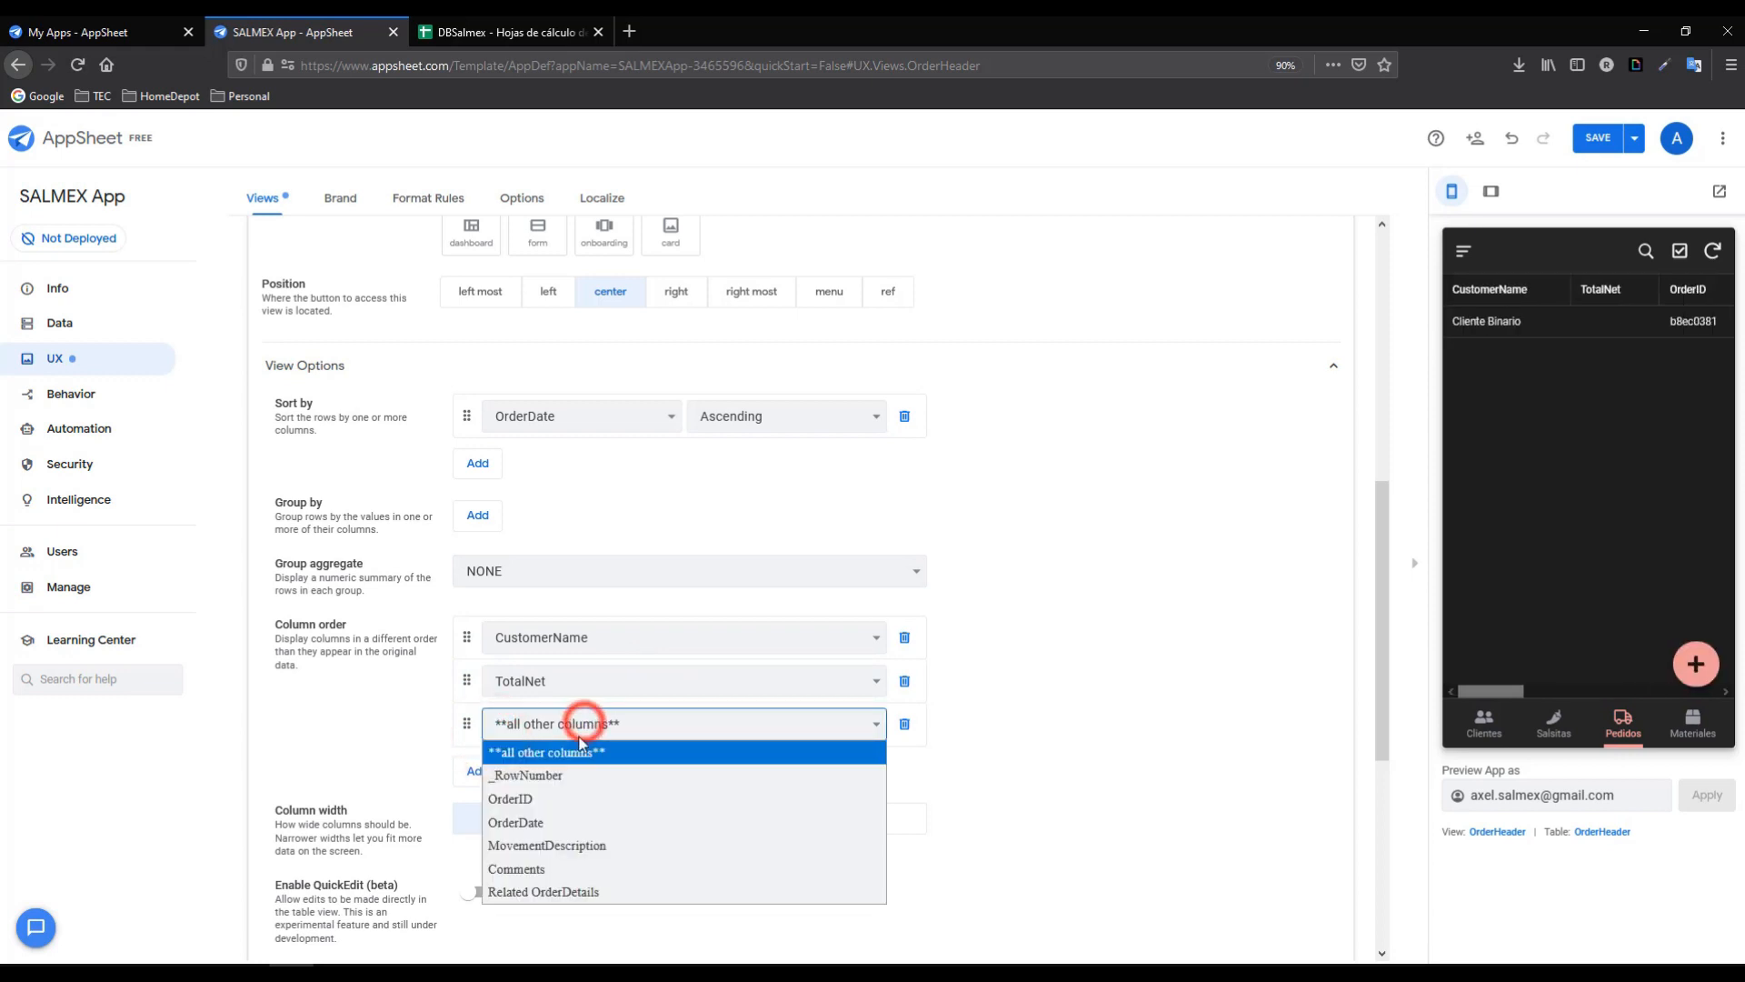
pyautogui.click(545, 845)
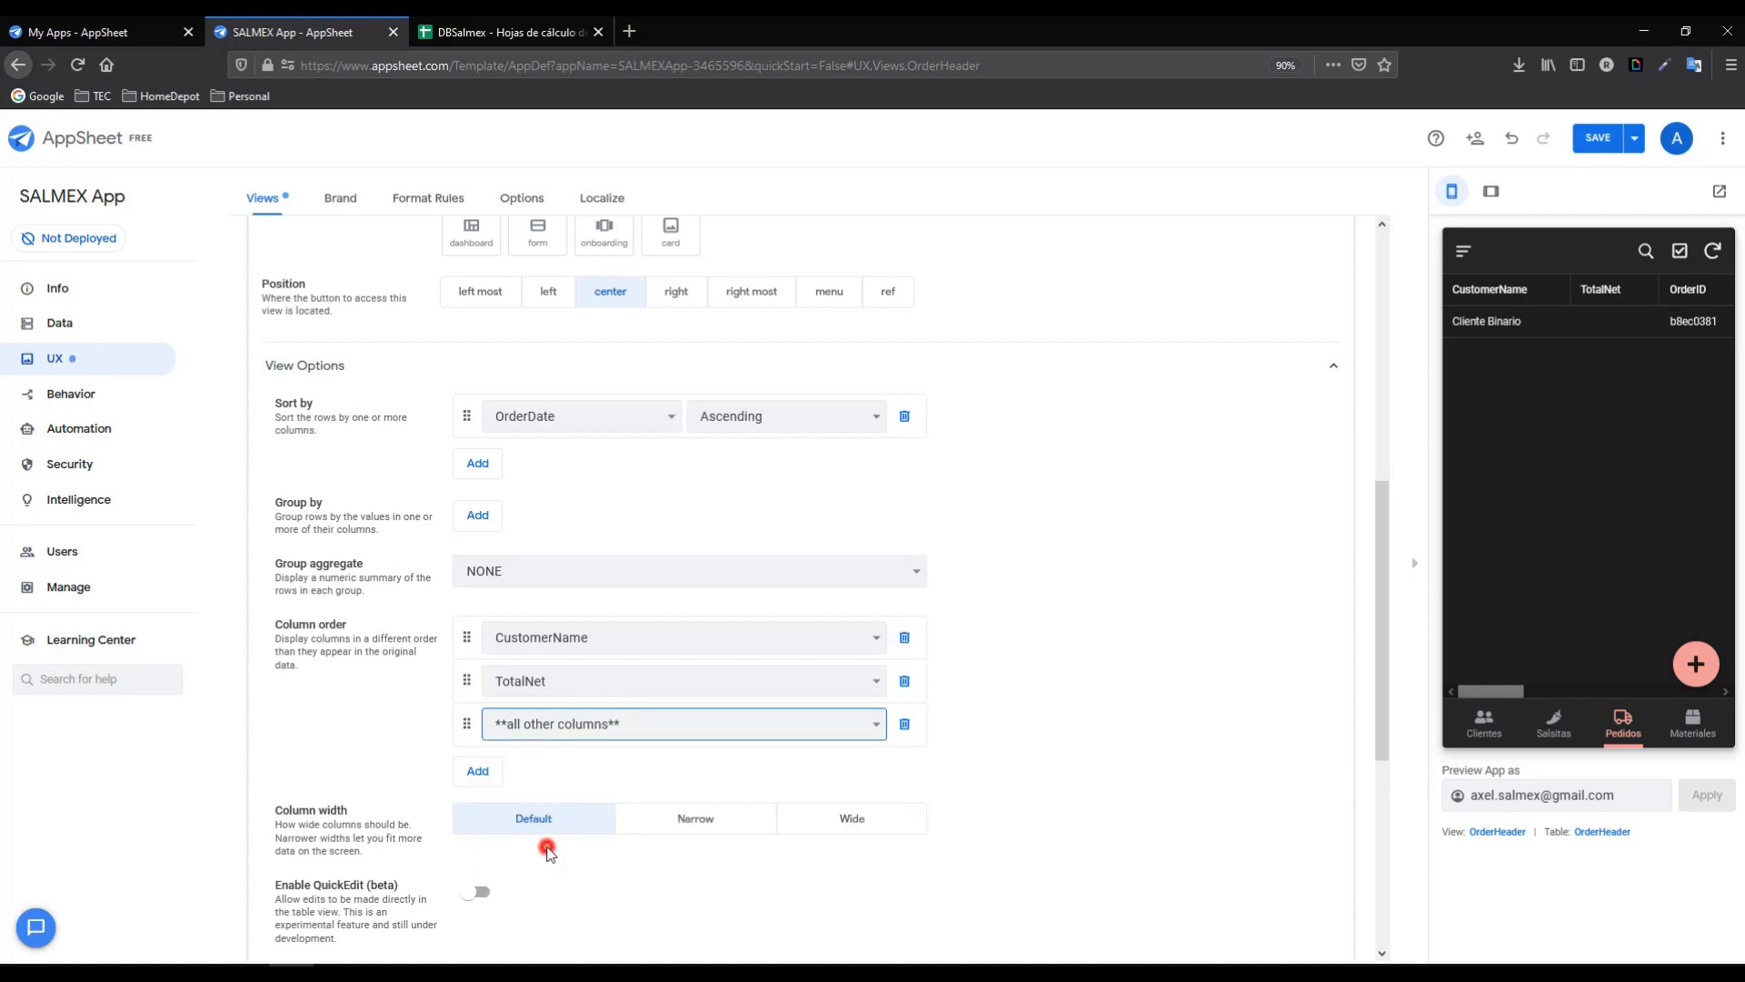
pyautogui.click(491, 773)
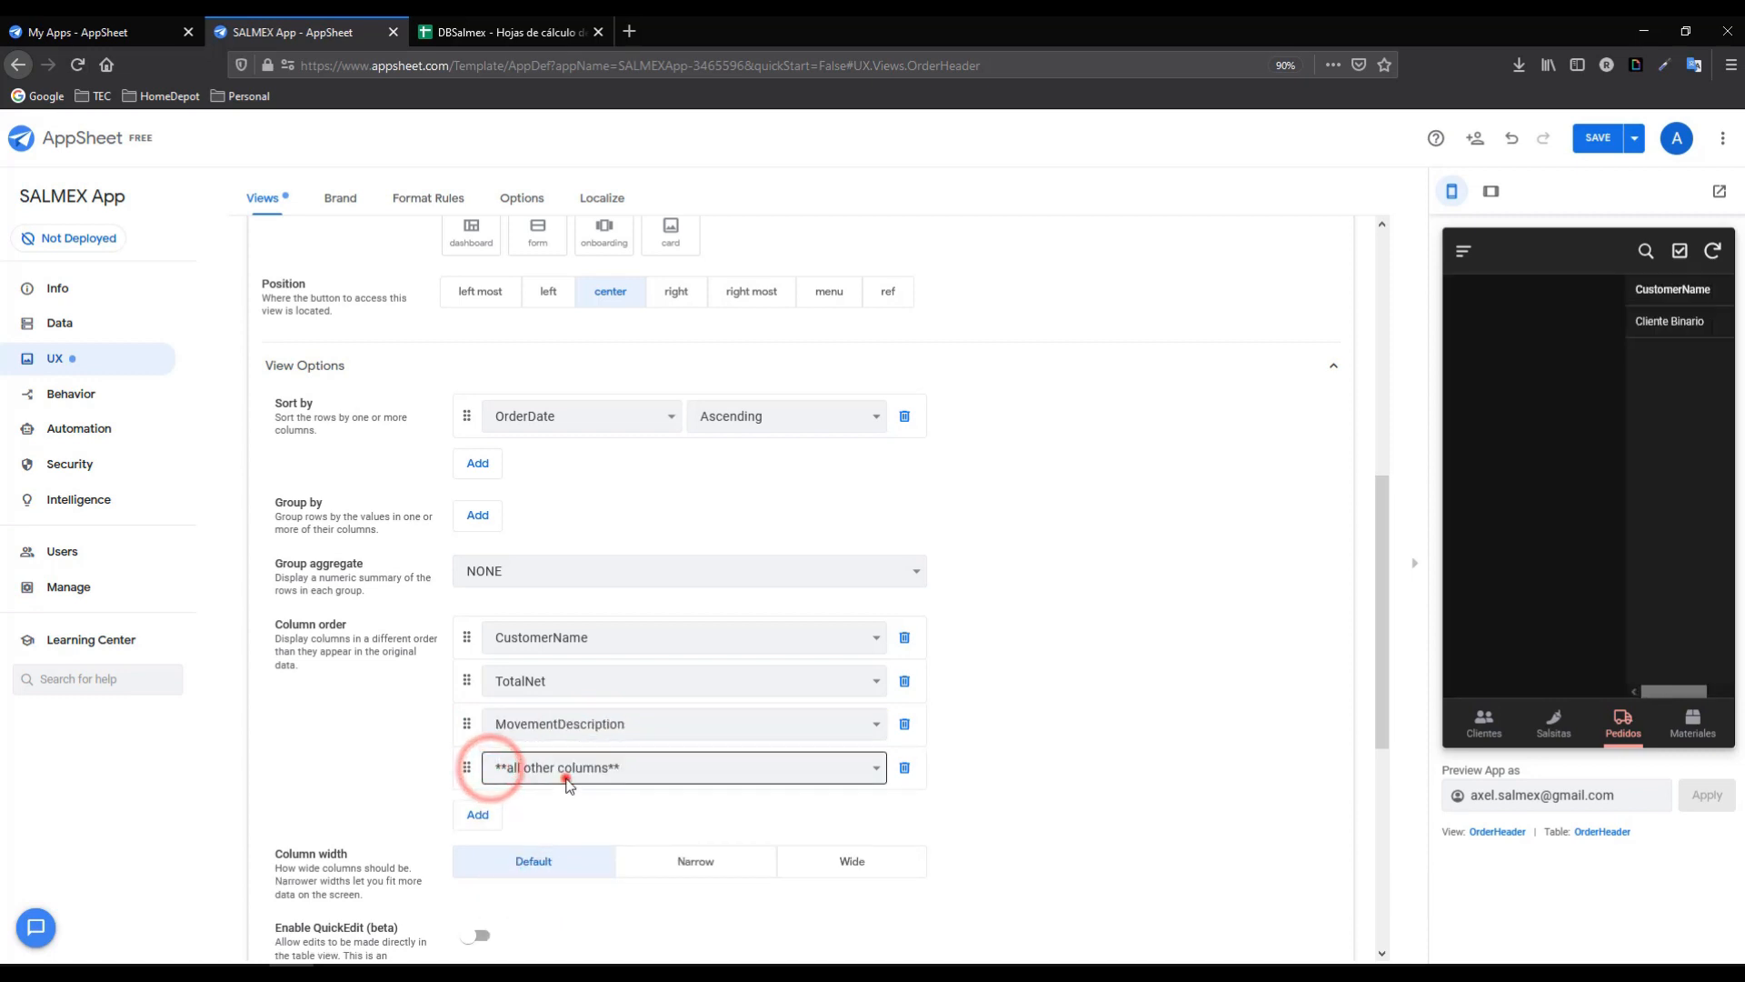
pyautogui.click(561, 767)
pyautogui.click(532, 864)
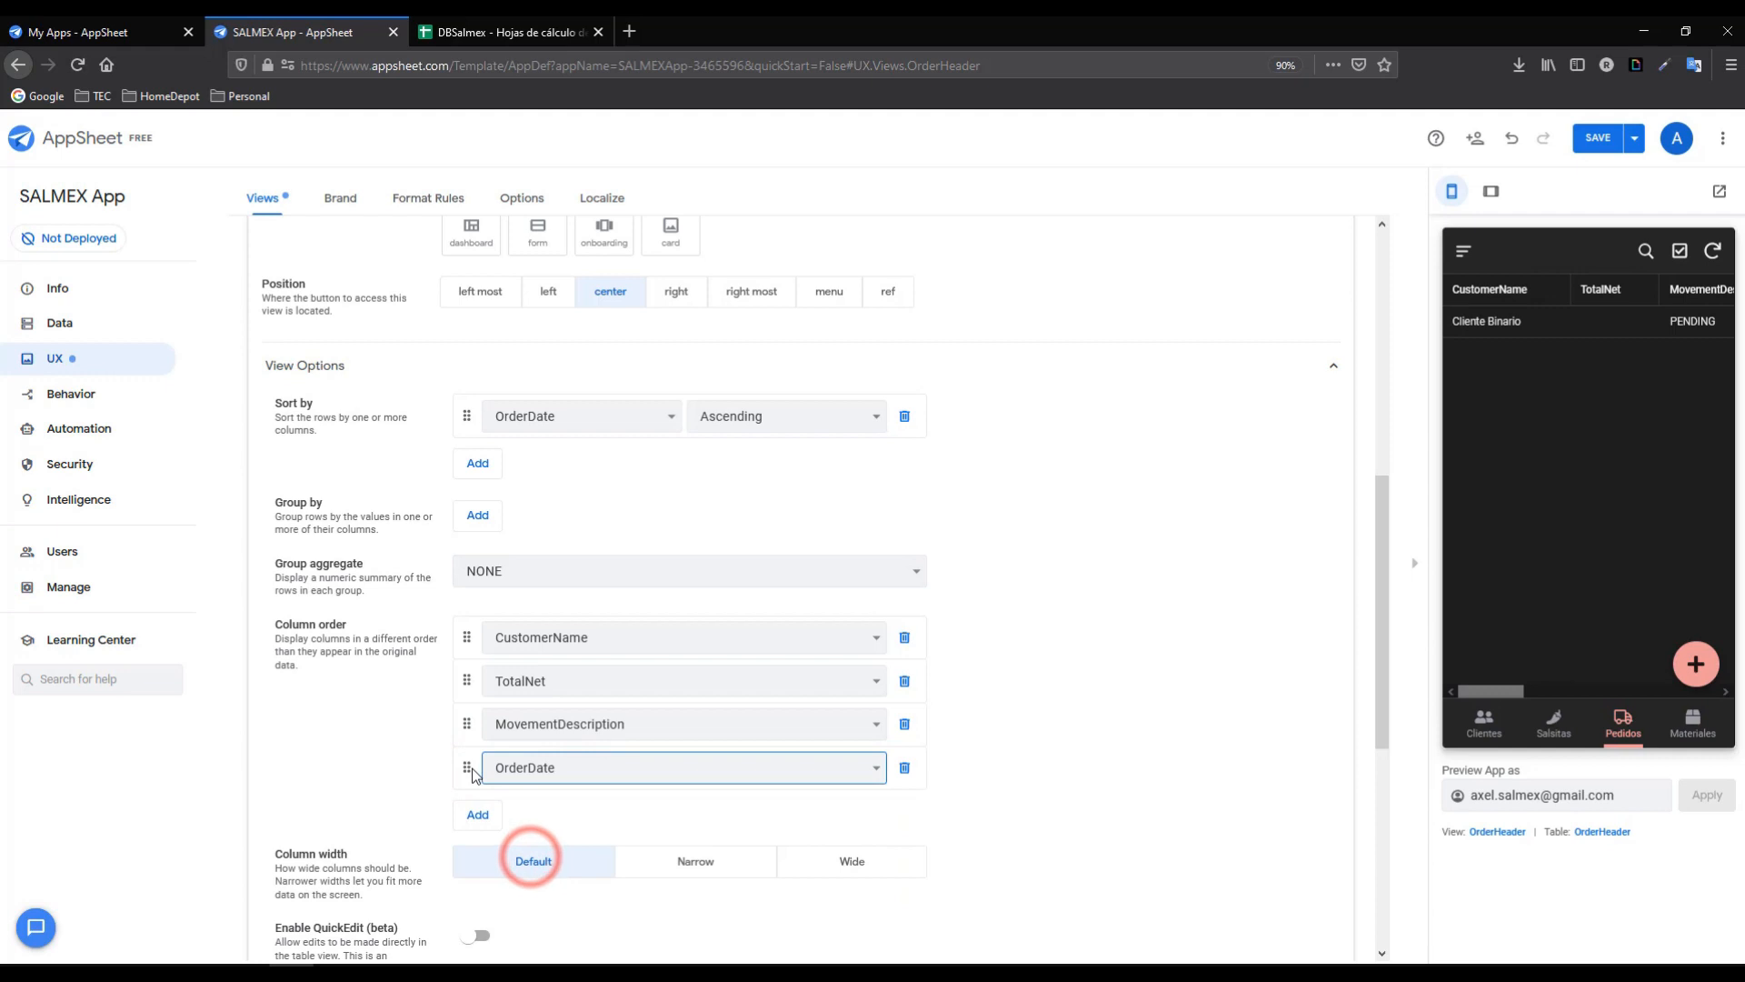
pyautogui.moveTo(472, 768); pyautogui.dragTo(477, 646)
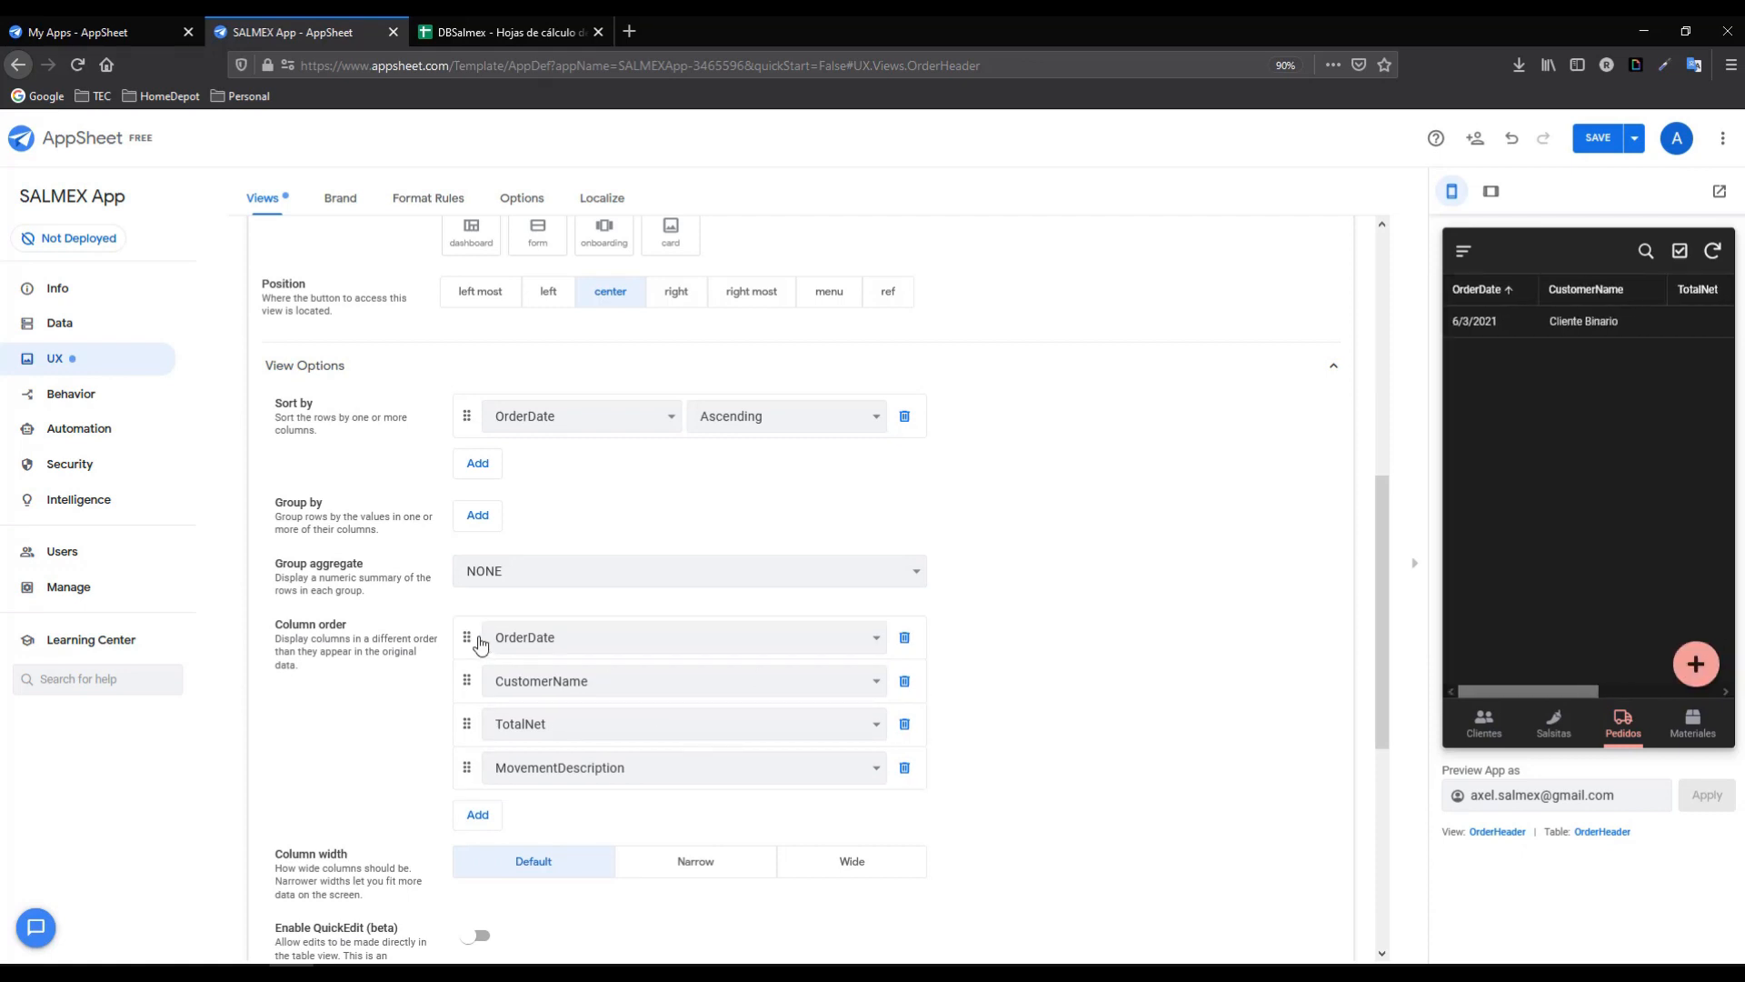
pyautogui.moveTo(1536, 692); pyautogui.dragTo(1485, 693)
# - Save the view changes and open the Cliente Binario order in the preview
pyautogui.click(1597, 138)
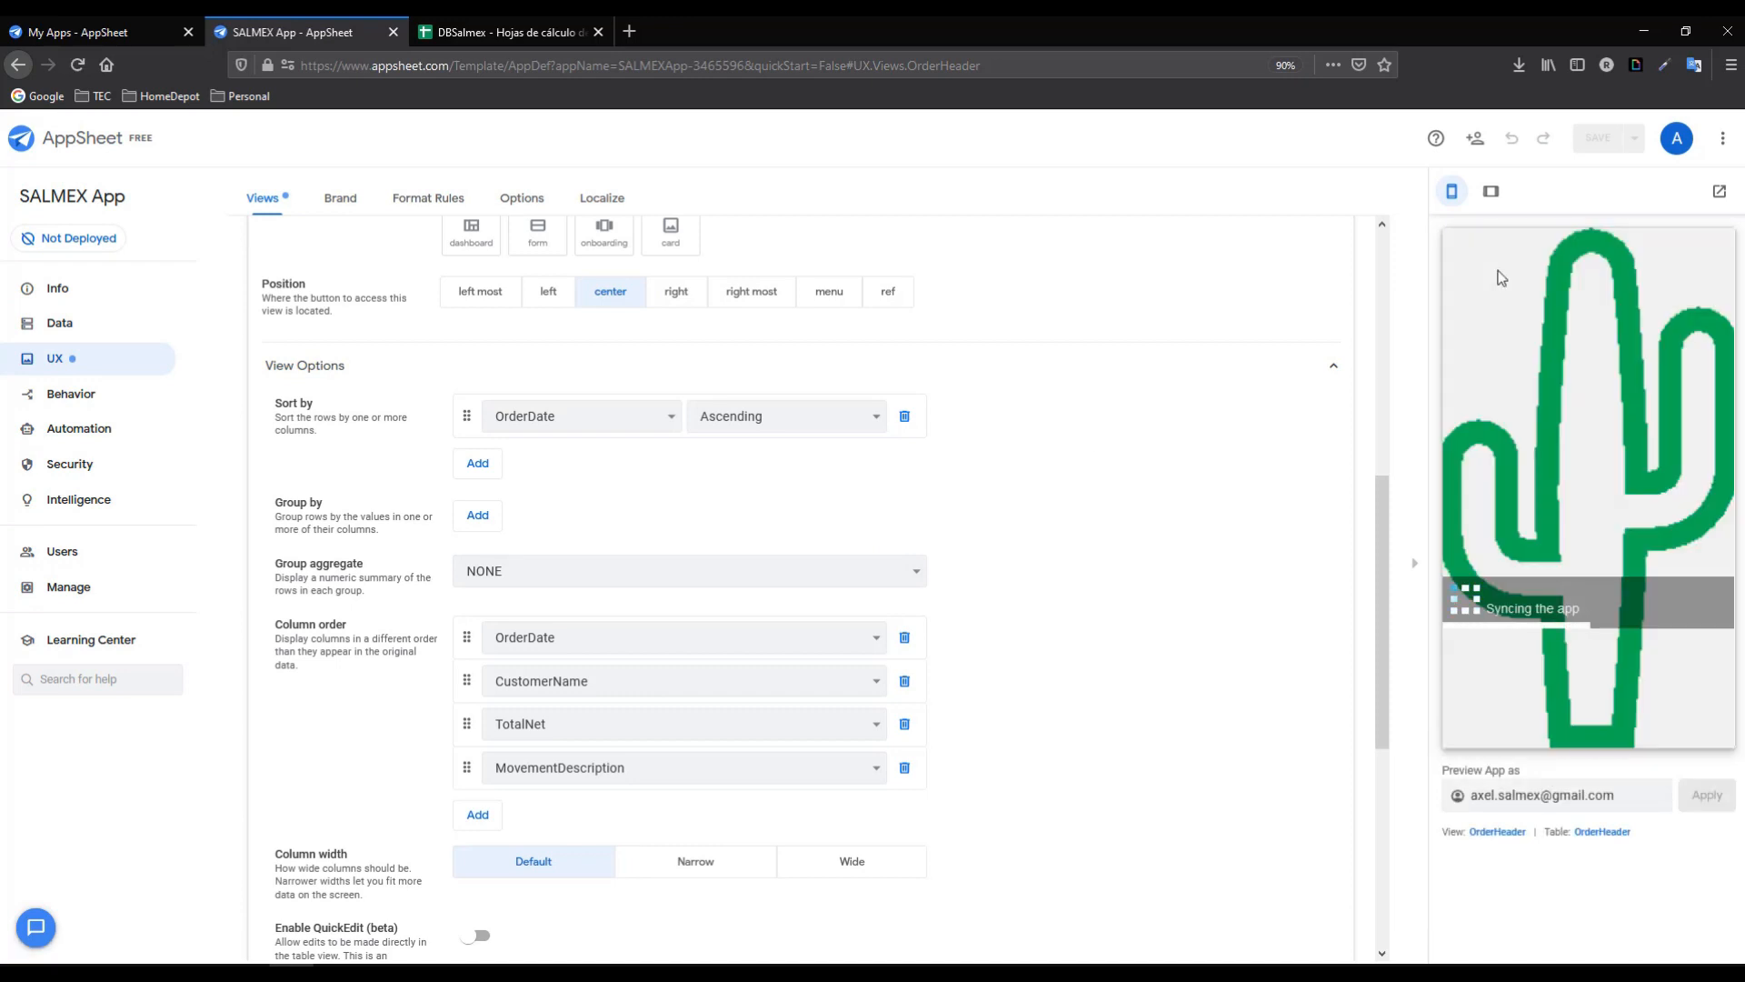
pyautogui.moveTo(1517, 688)
pyautogui.mouseDown()
pyautogui.moveTo(1678, 703)
pyautogui.moveTo(1505, 707)
pyautogui.mouseUp()
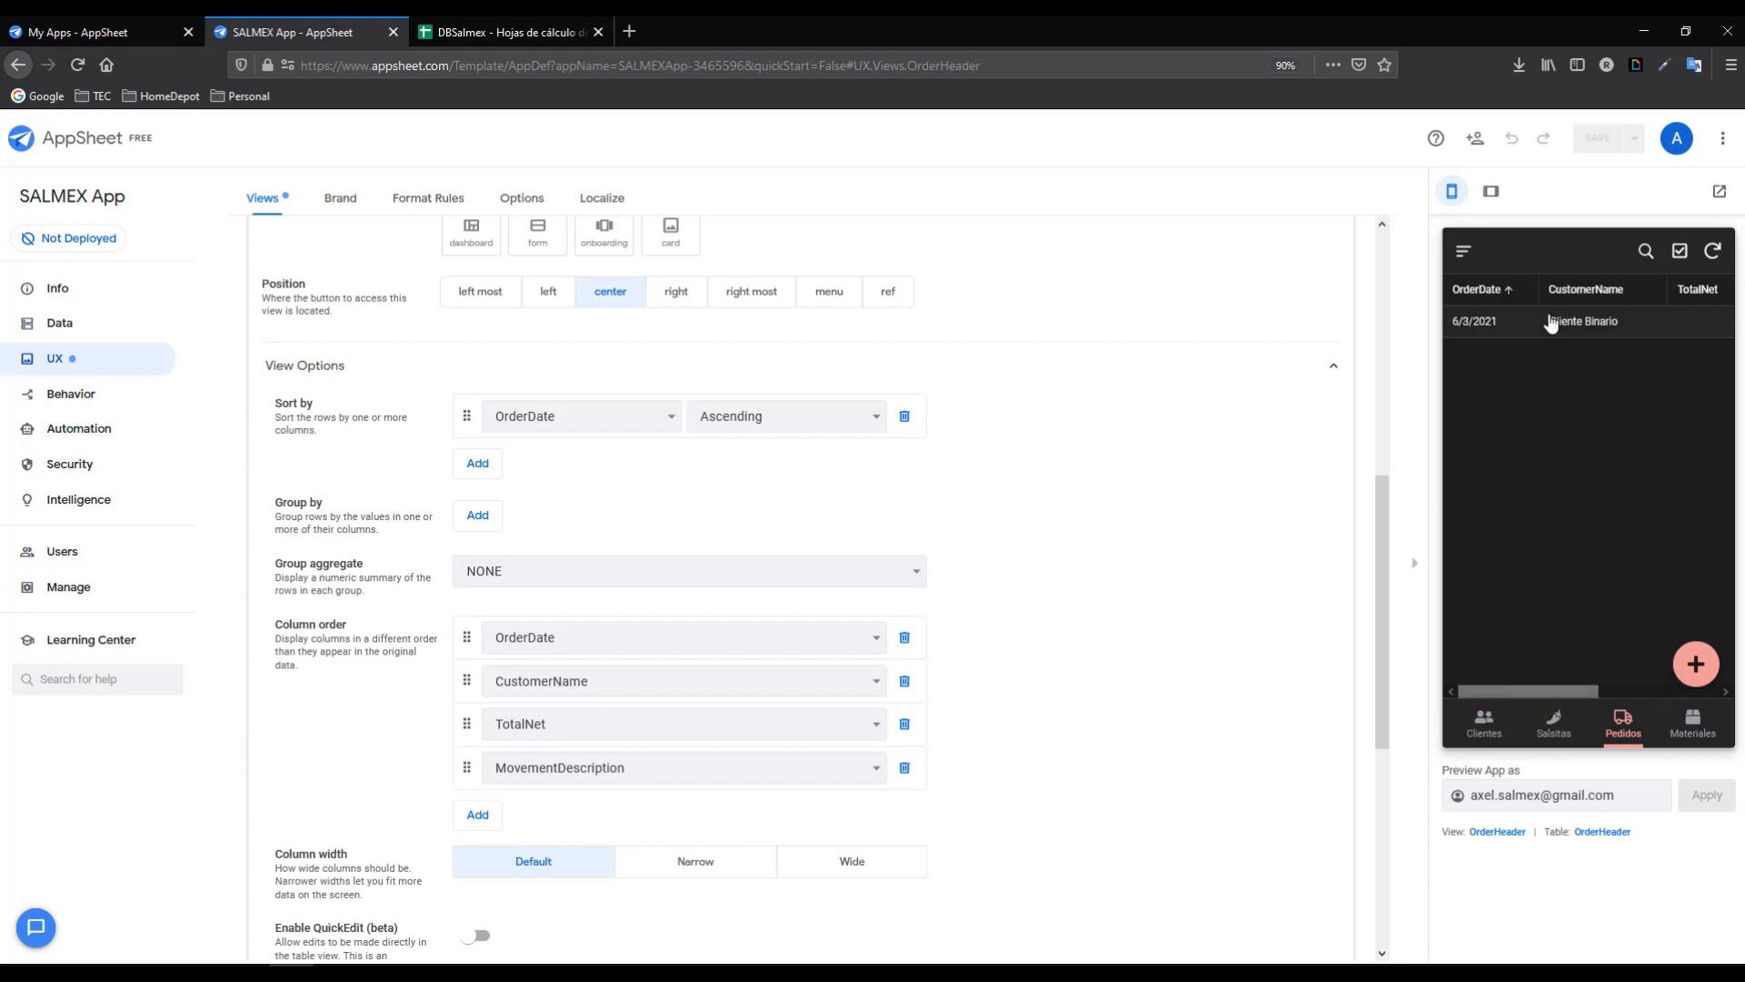
pyautogui.click(1551, 323)
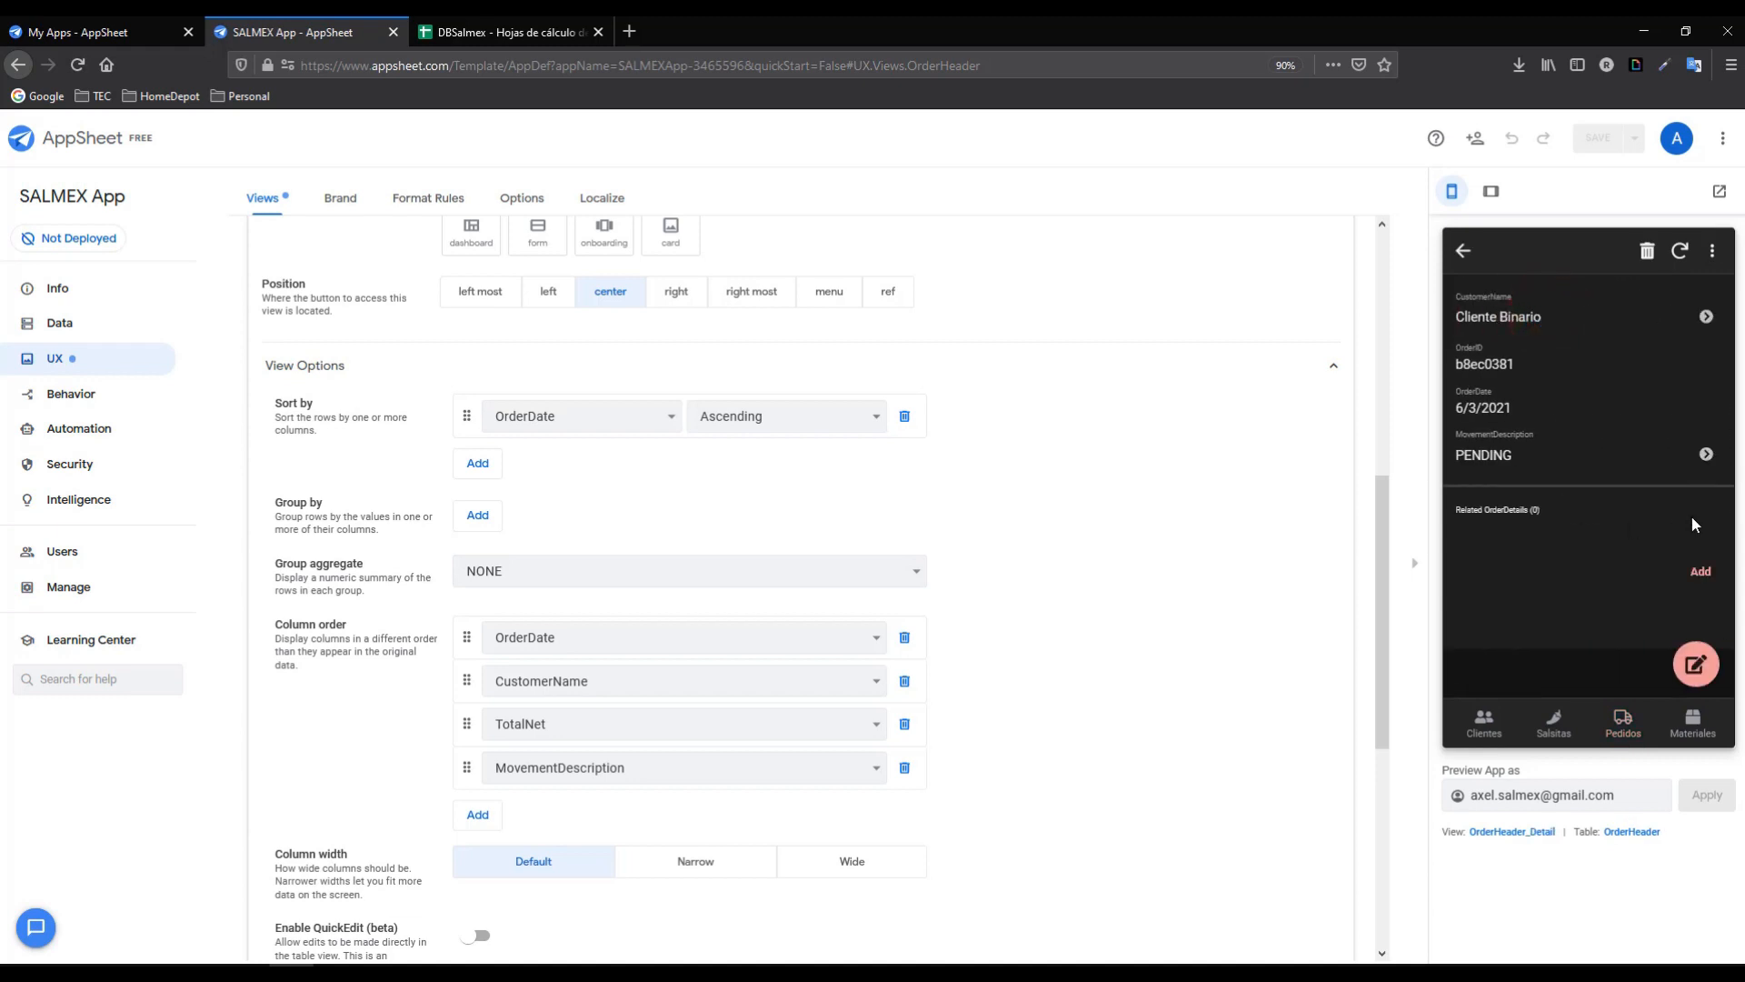
pyautogui.moveTo(1460, 509); pyautogui.dragTo(1534, 510)
pyautogui.click(1532, 510)
pyautogui.tripleClick(1537, 511)
pyautogui.click(1543, 510)
pyautogui.click(1544, 511)
# - Start a new order detail for this order, viewing the product list without choosing one
pyautogui.click(1705, 572)
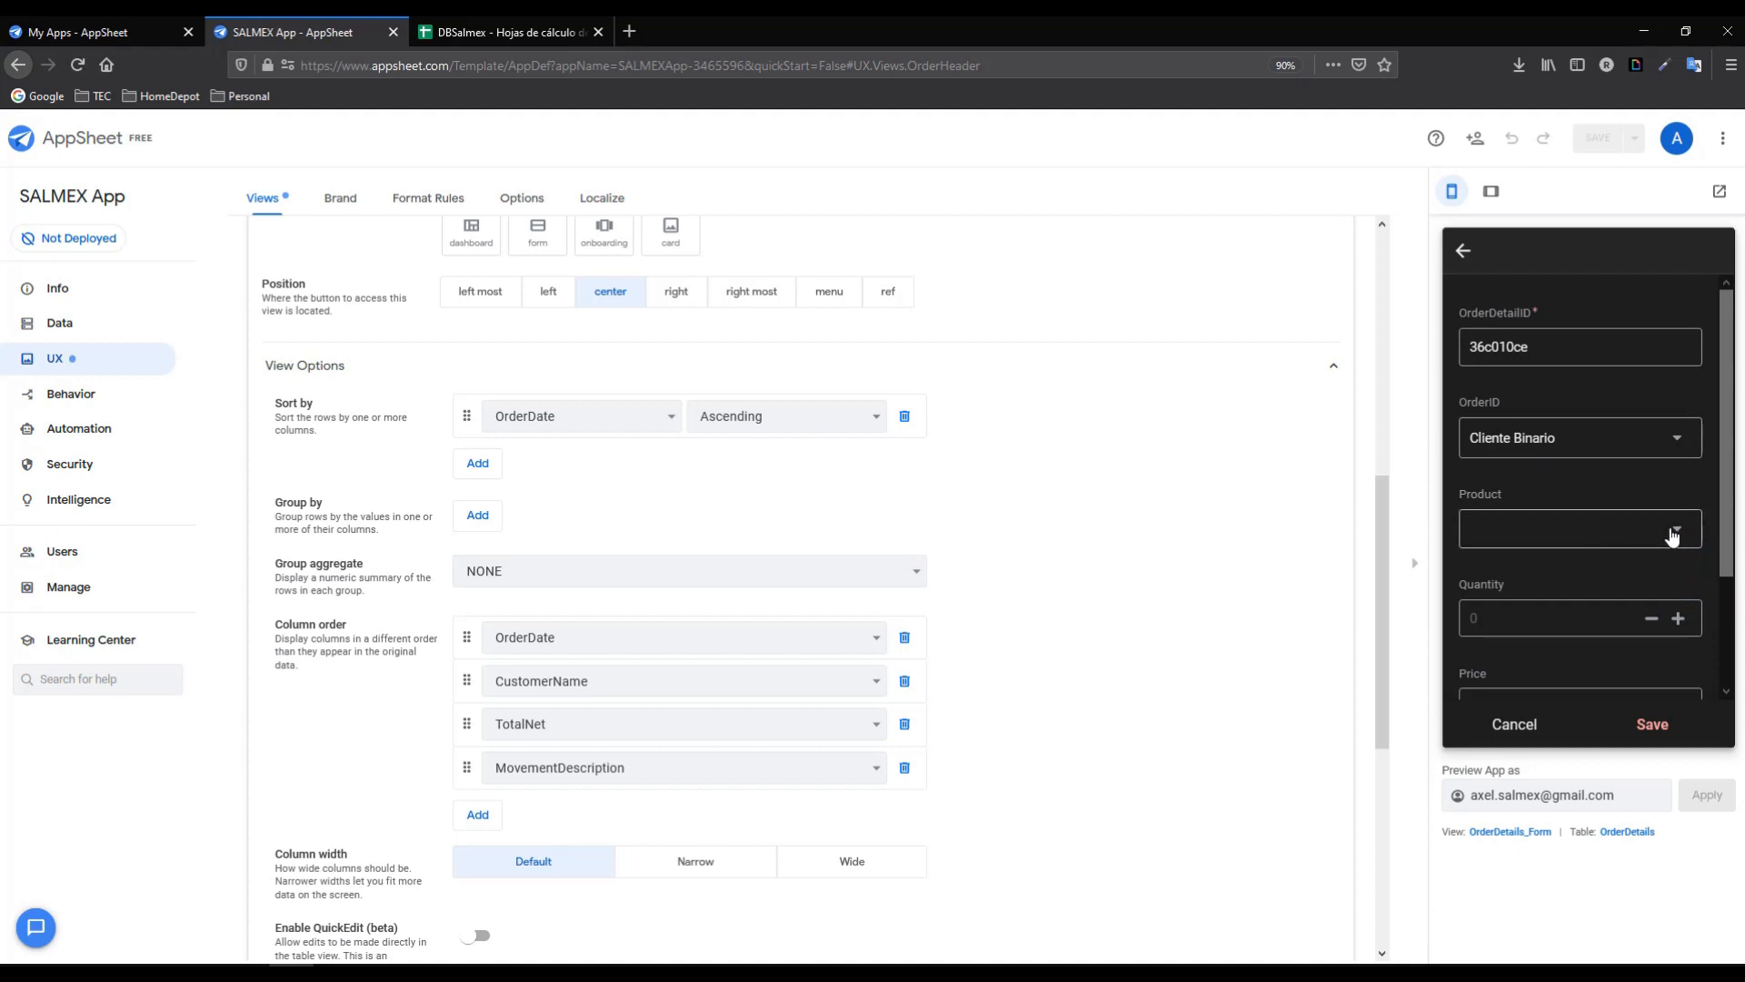
pyautogui.click(1673, 535)
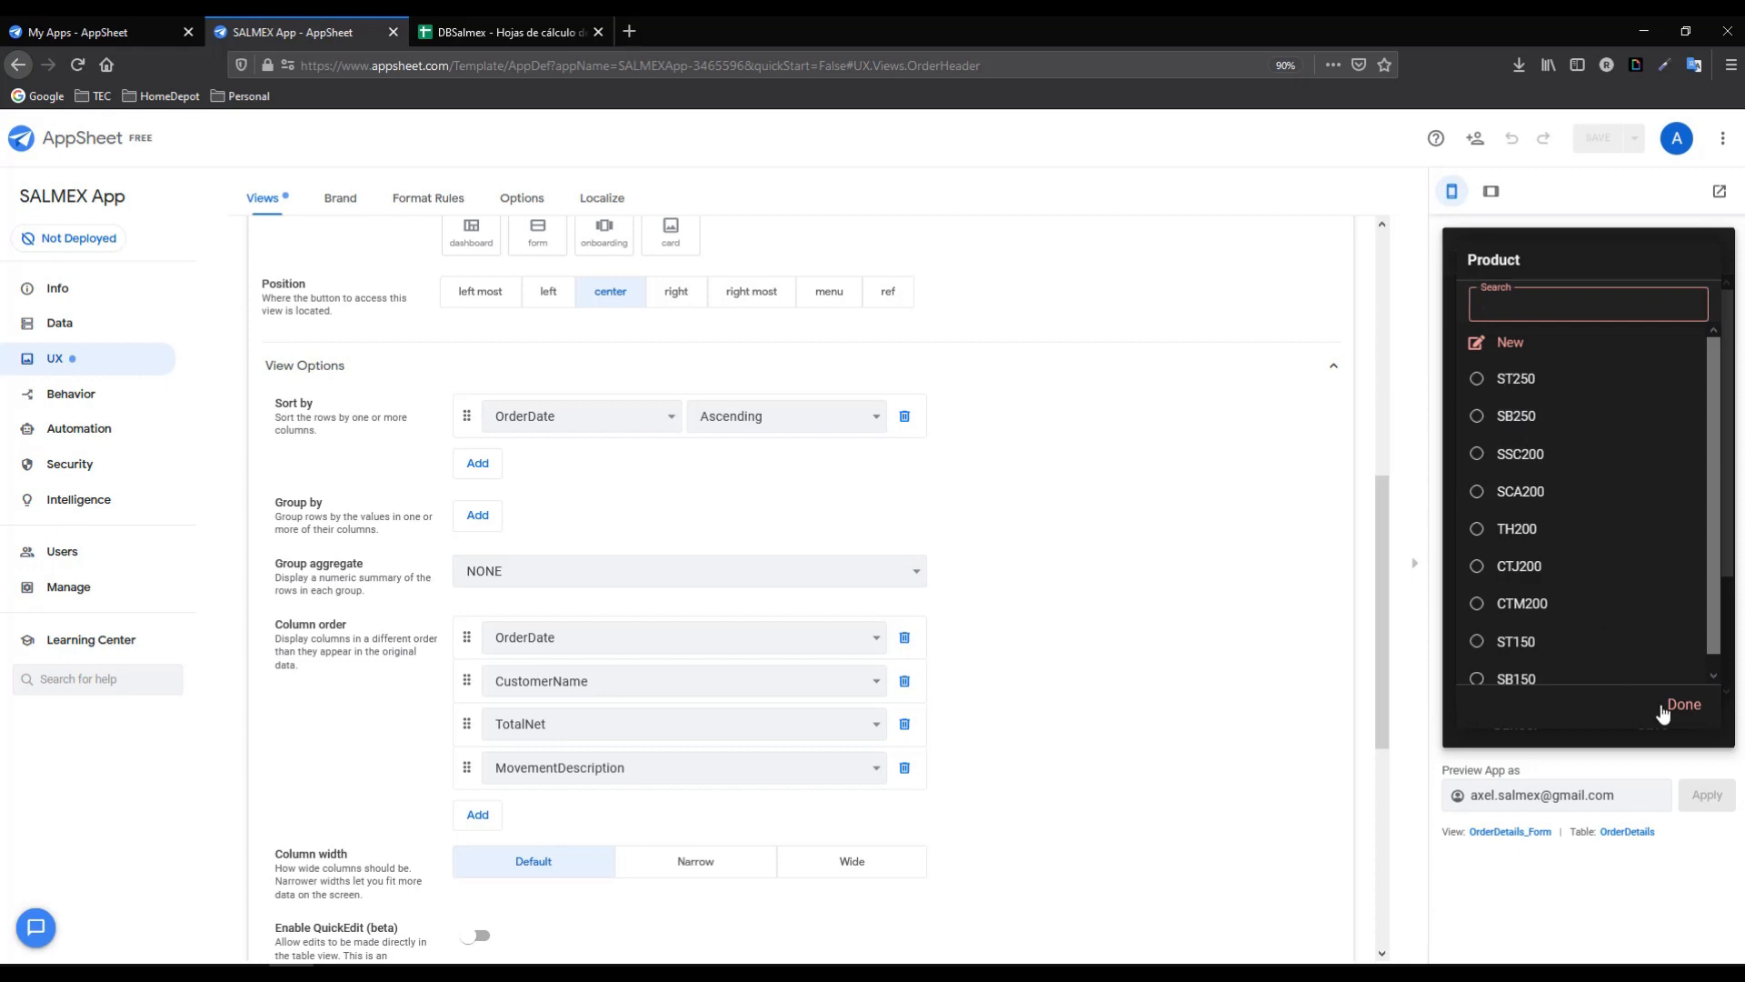
pyautogui.click(1675, 709)
pyautogui.moveTo(1384, 530); pyautogui.dragTo(1384, 320)
pyautogui.click(98, 325)
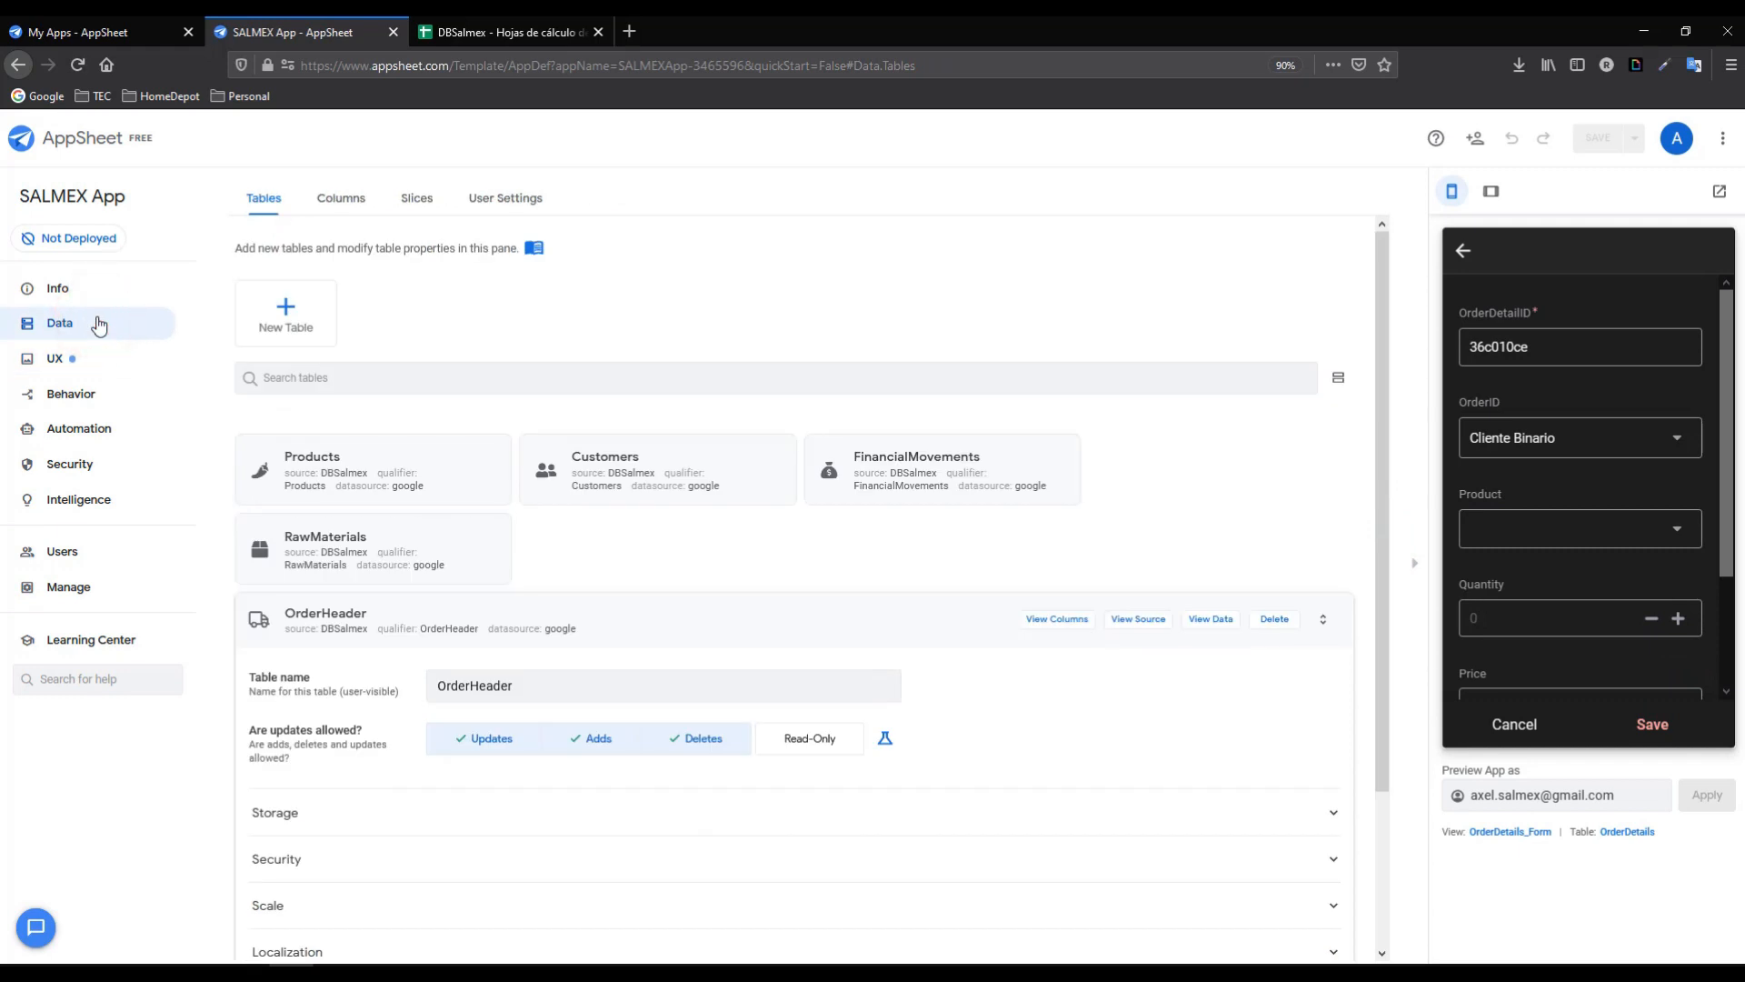
# - Make Description the Products table's label instead of ProductID, and save
pyautogui.click(359, 467)
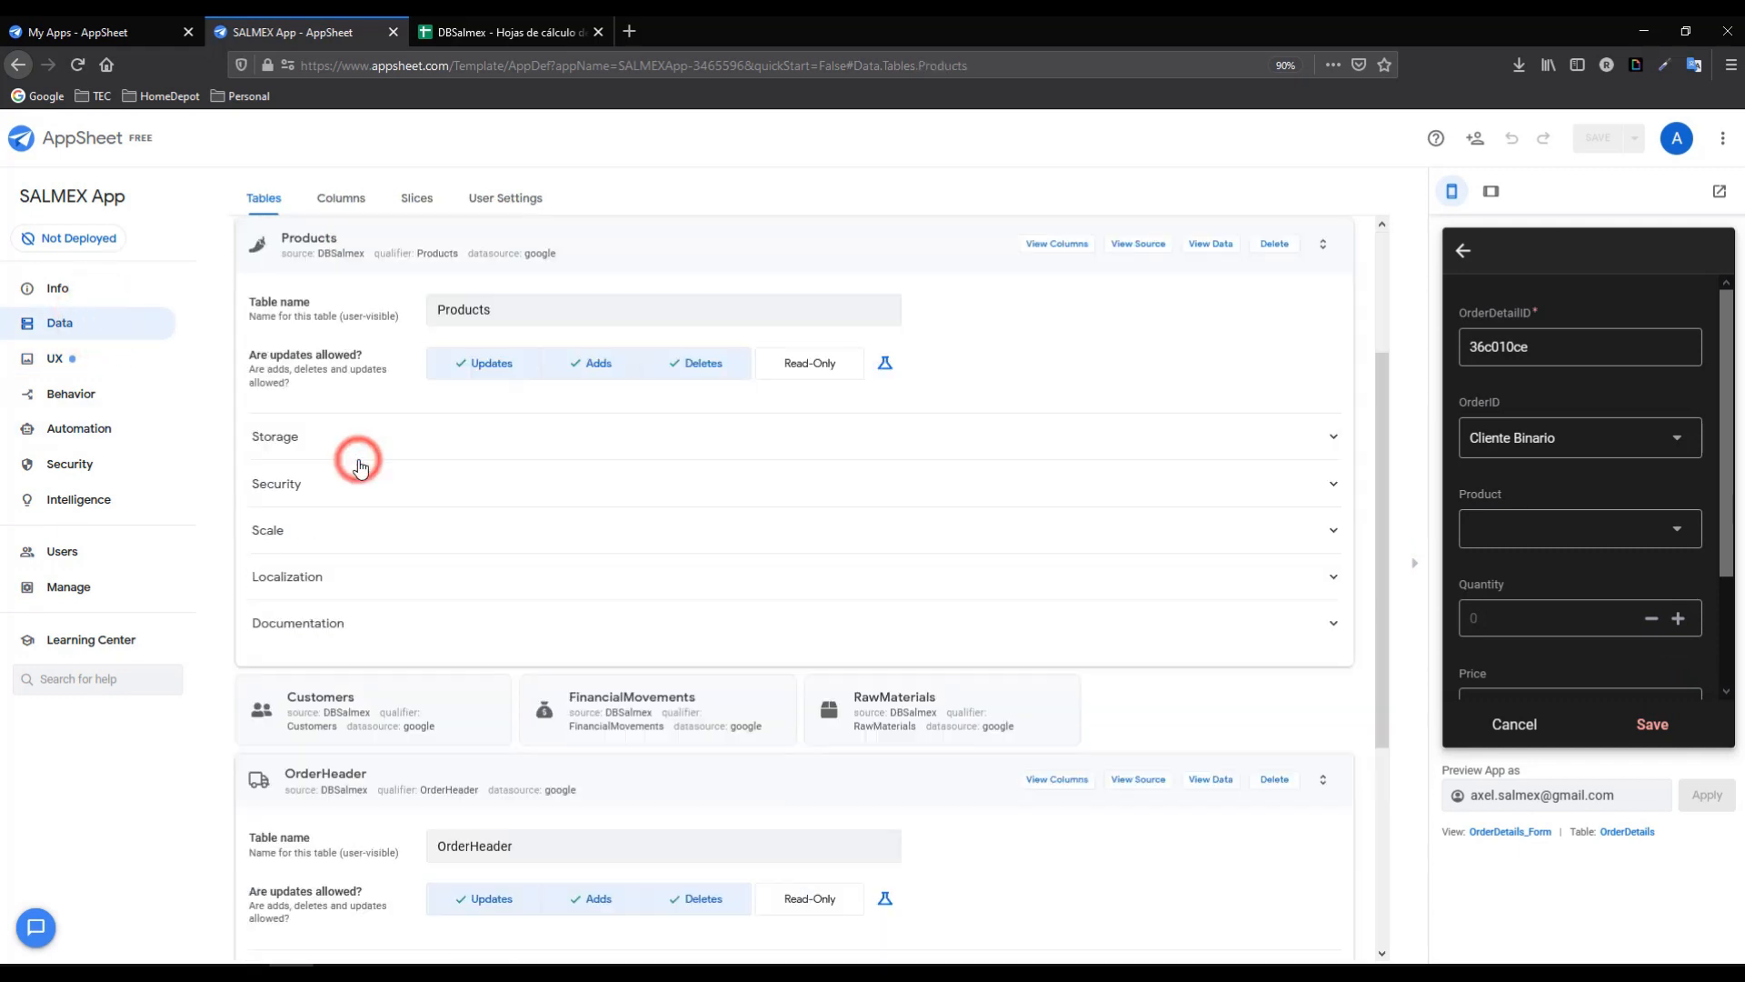
pyautogui.click(1071, 243)
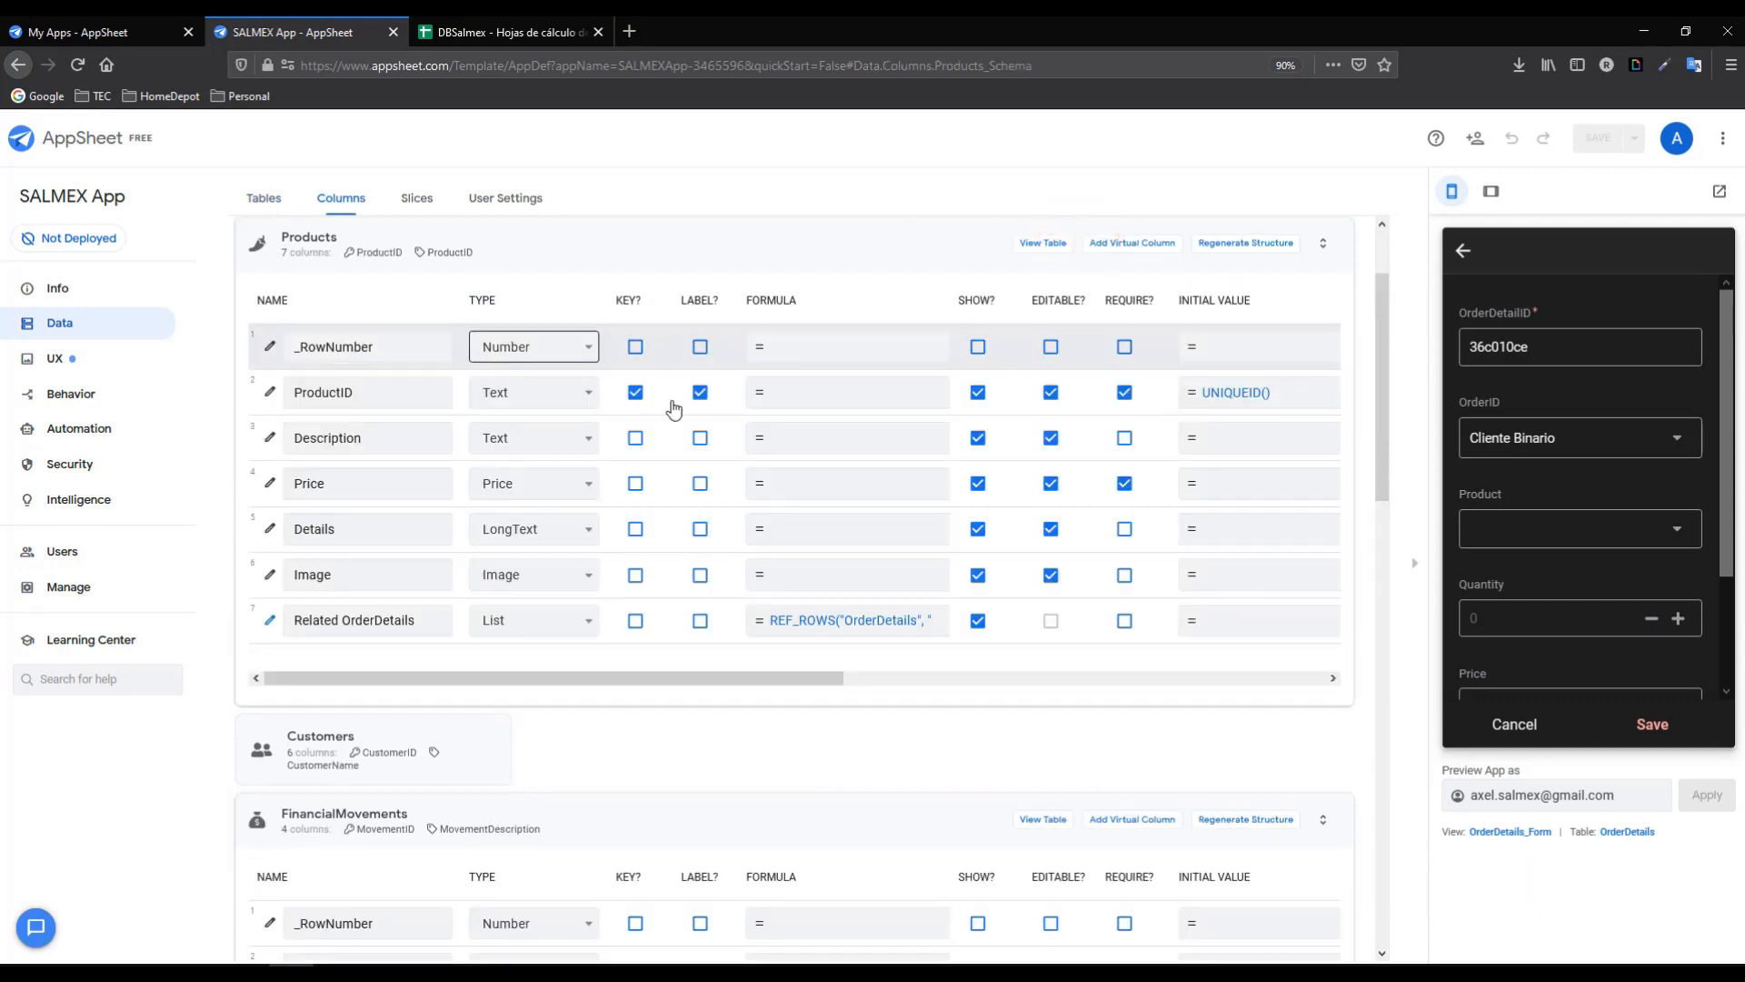
pyautogui.click(700, 393)
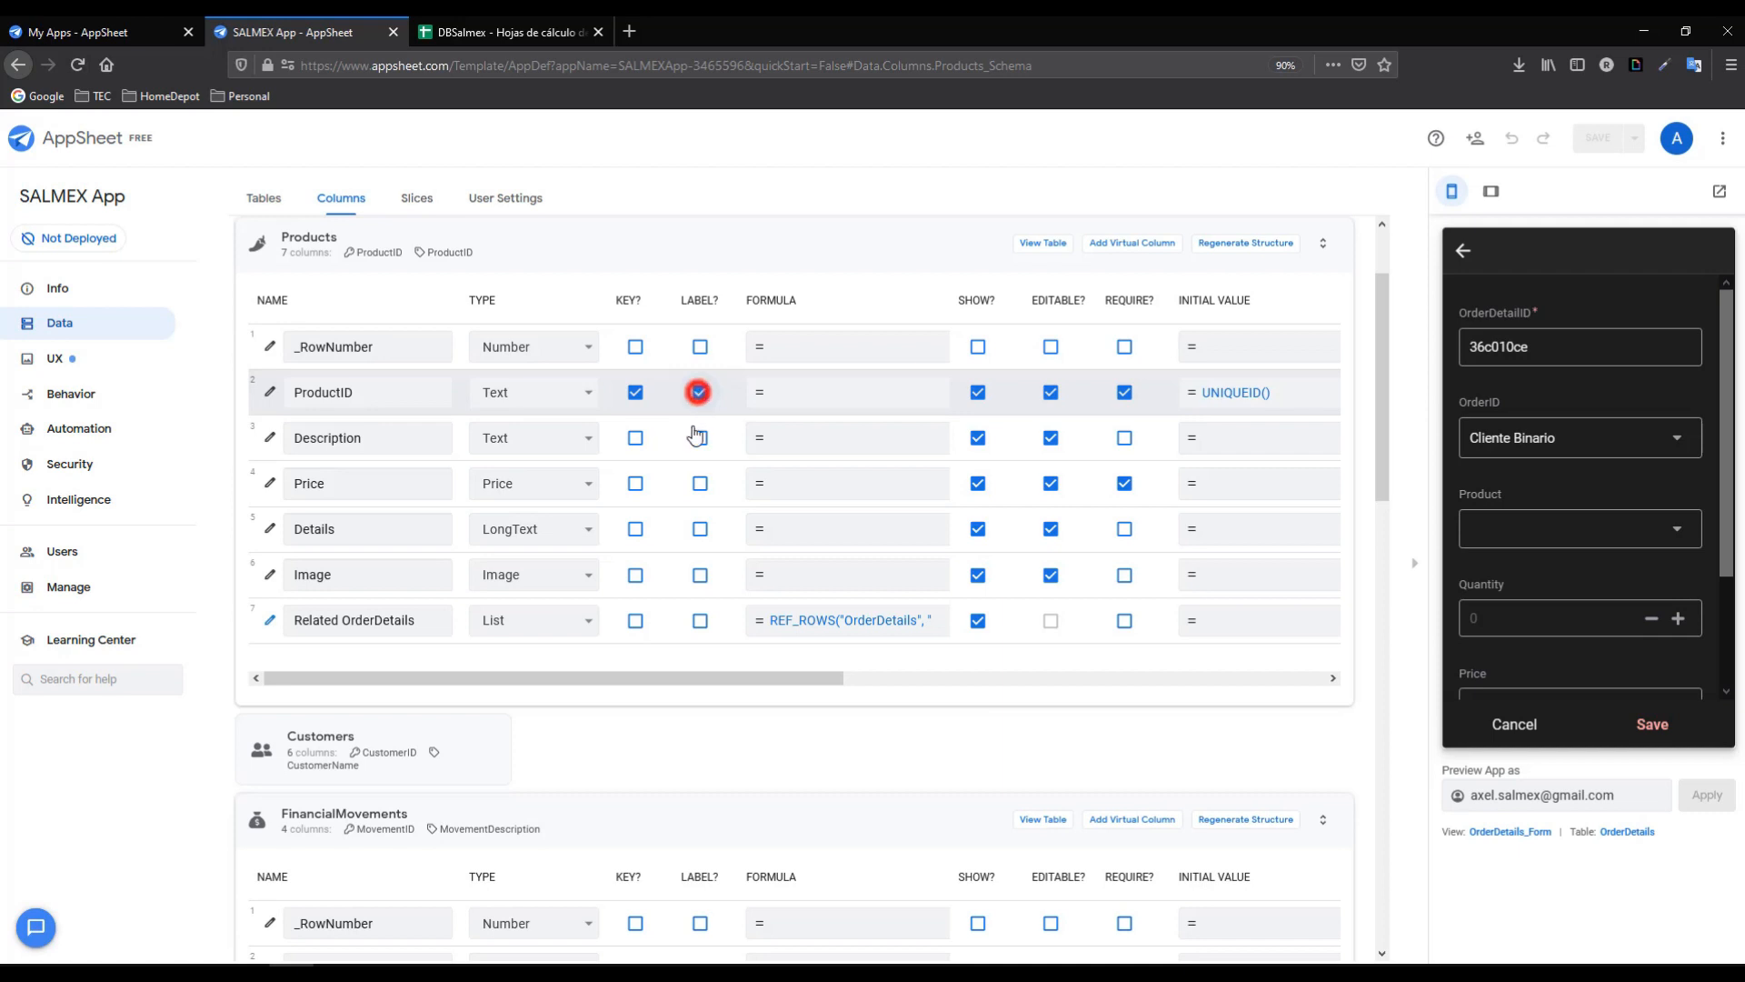
pyautogui.click(700, 437)
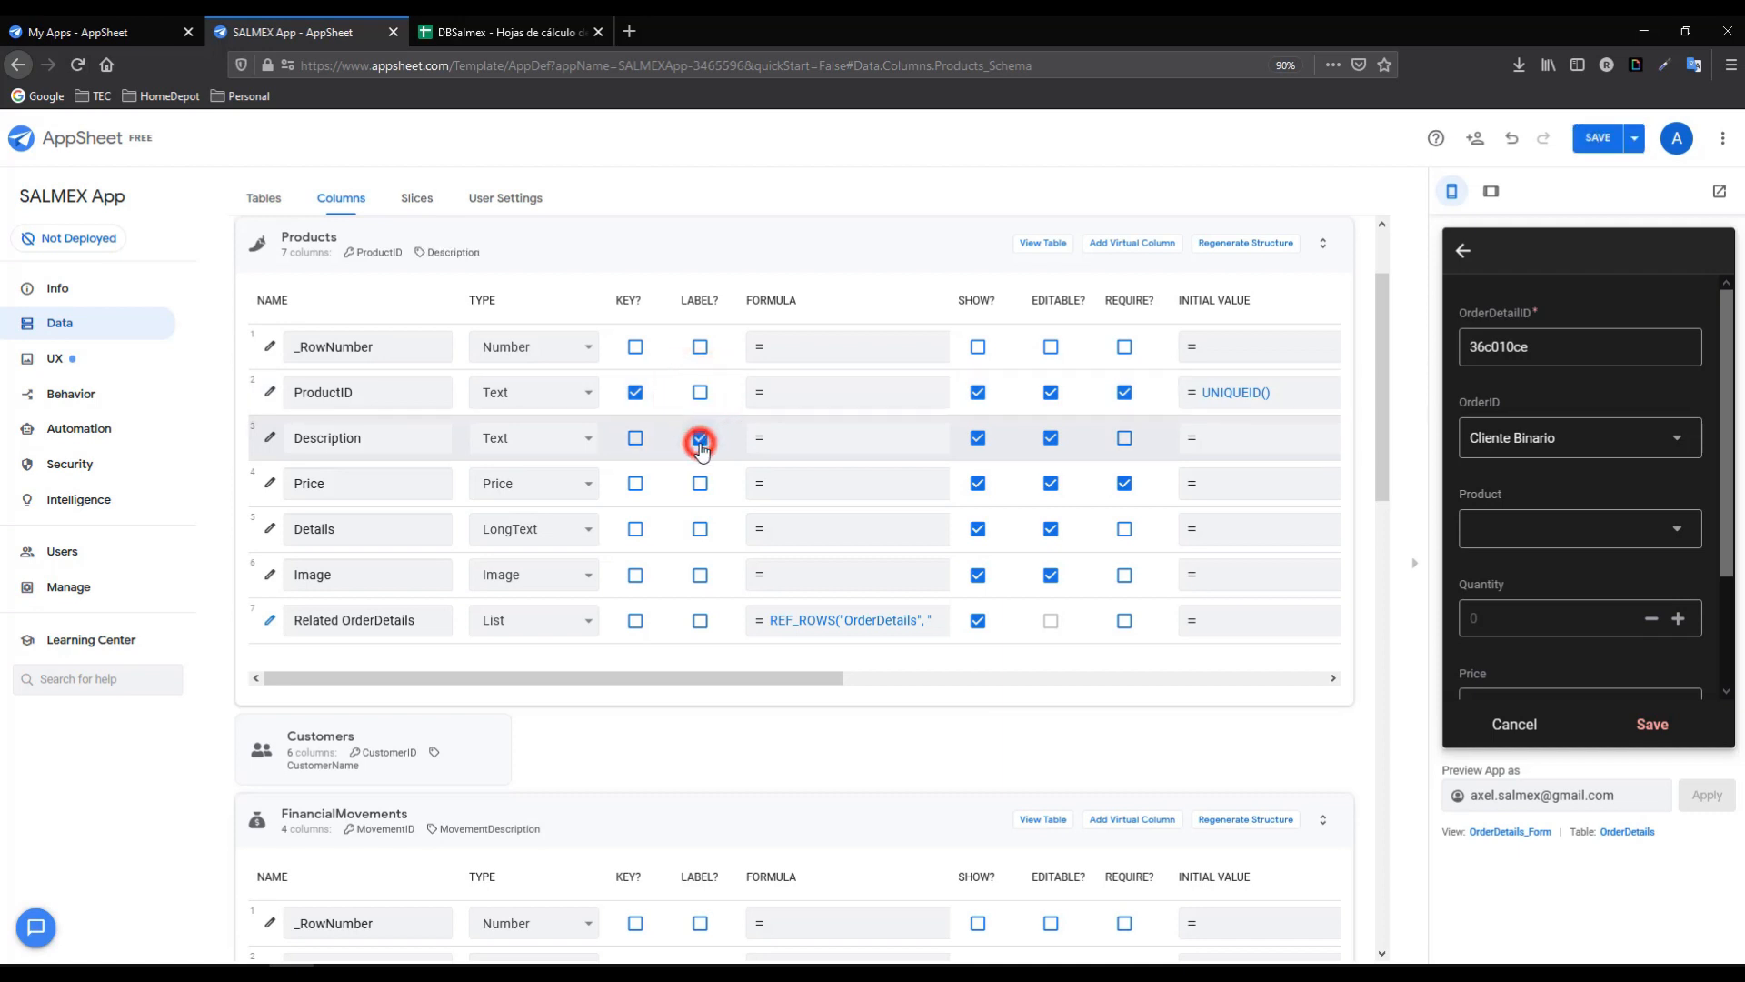
pyautogui.click(1598, 138)
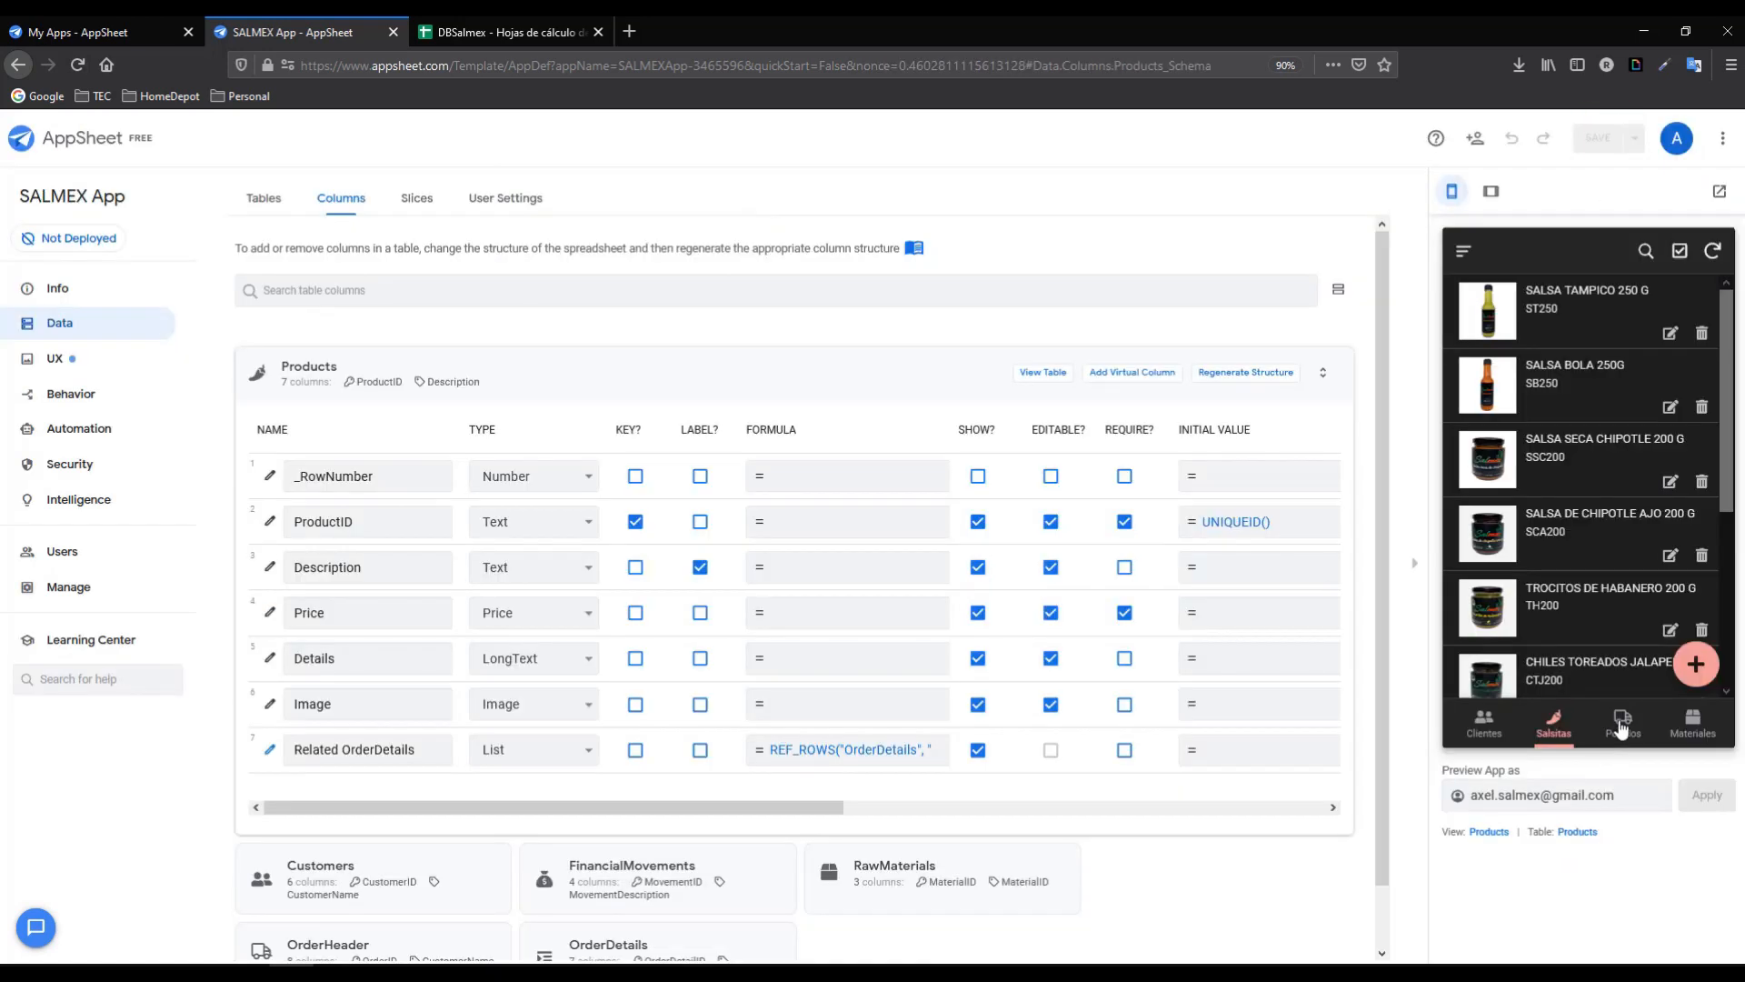
# - Add a line of SALSA BOLA 250G, quantity 2, to the pending order
pyautogui.click(1620, 725)
pyautogui.click(1590, 324)
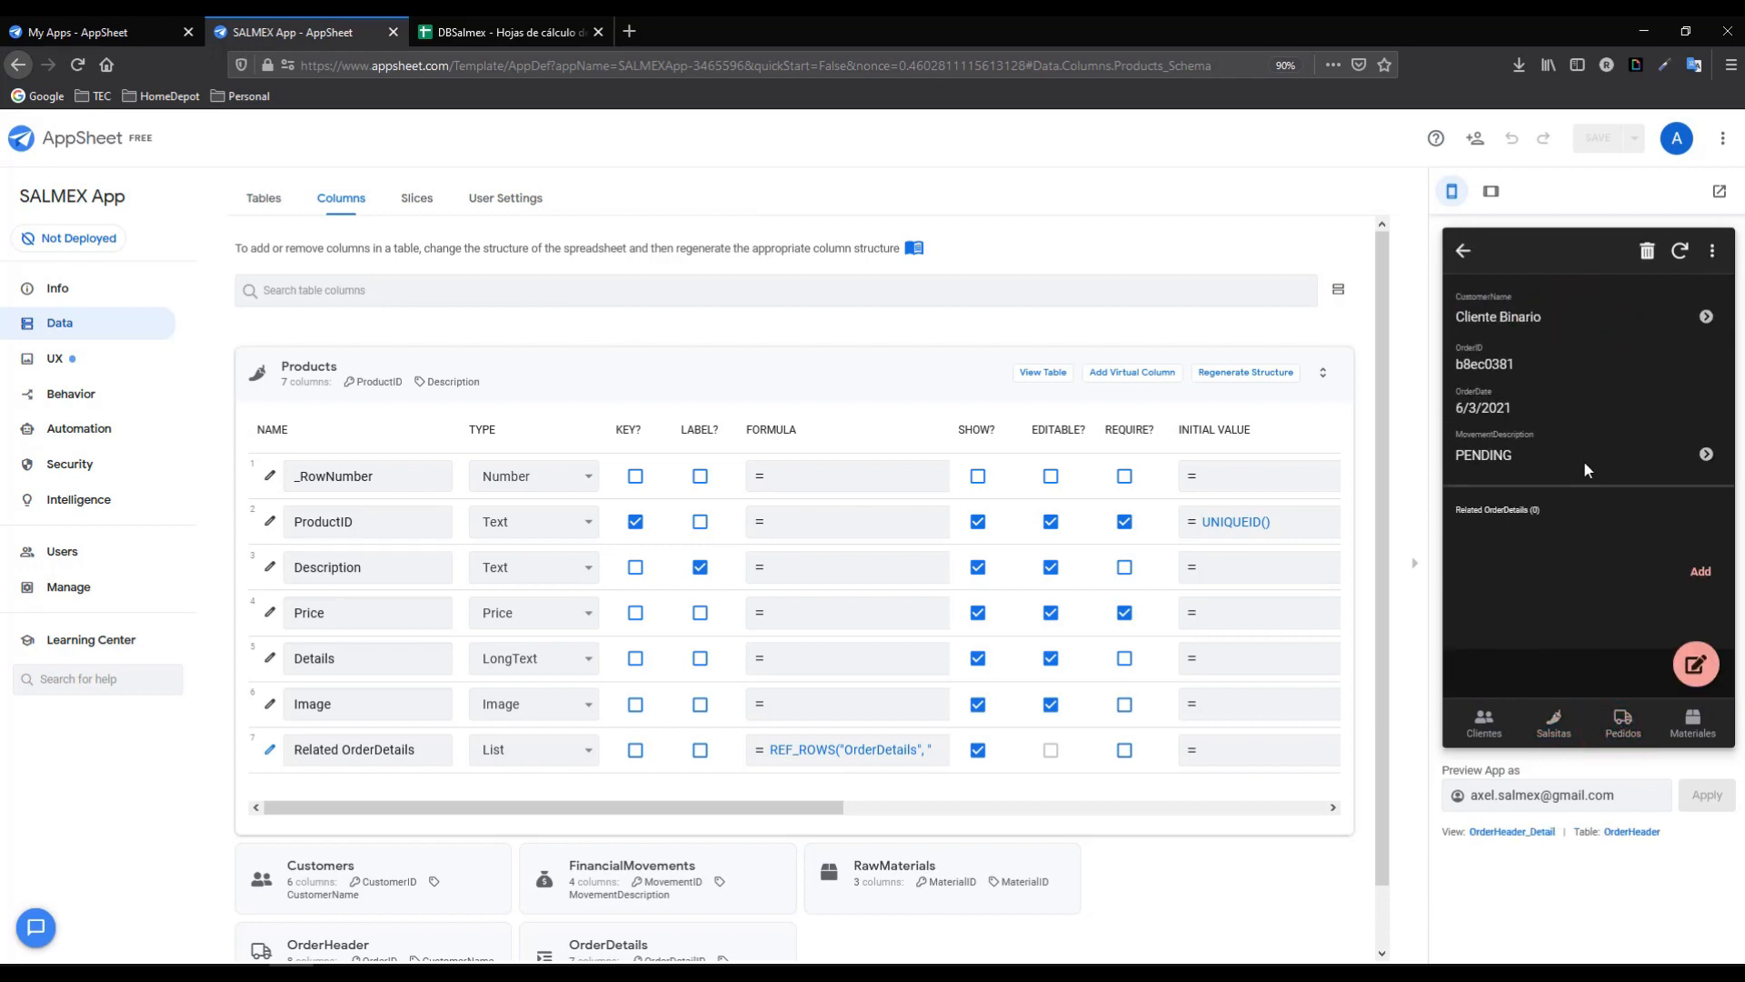
pyautogui.click(1701, 578)
pyautogui.click(1590, 543)
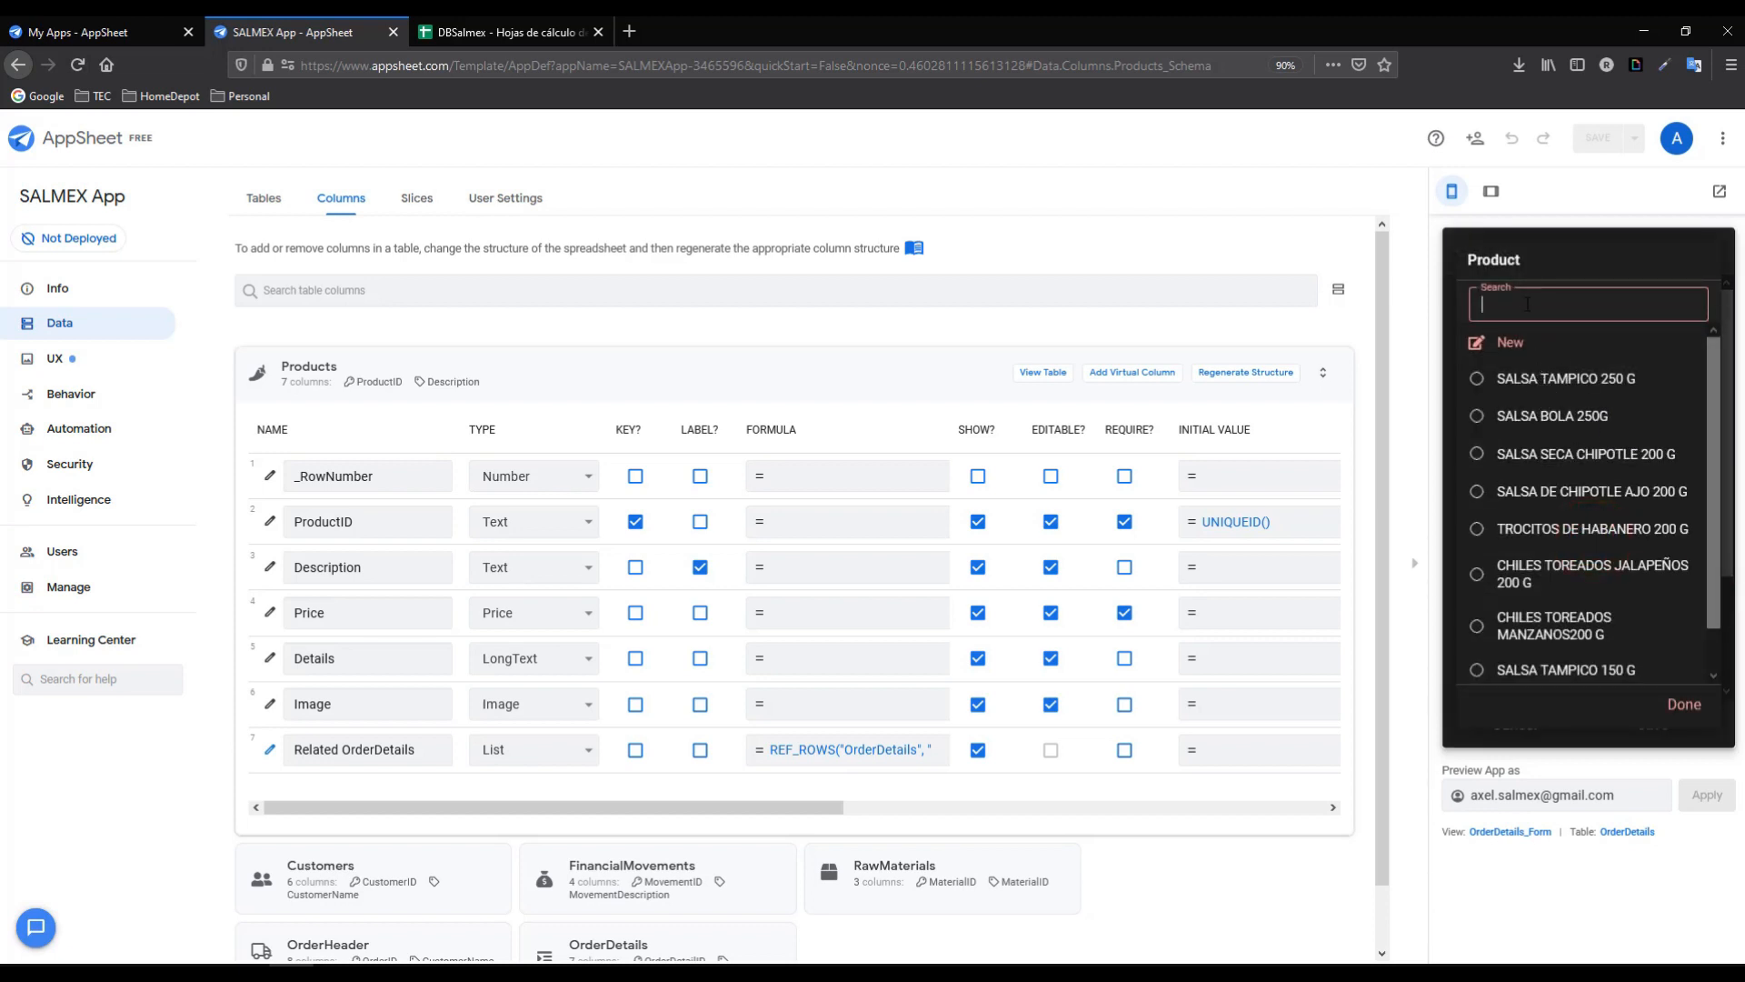
pyautogui.click(1518, 306)
pyautogui.click(1518, 308)
pyautogui.write('BOLA')
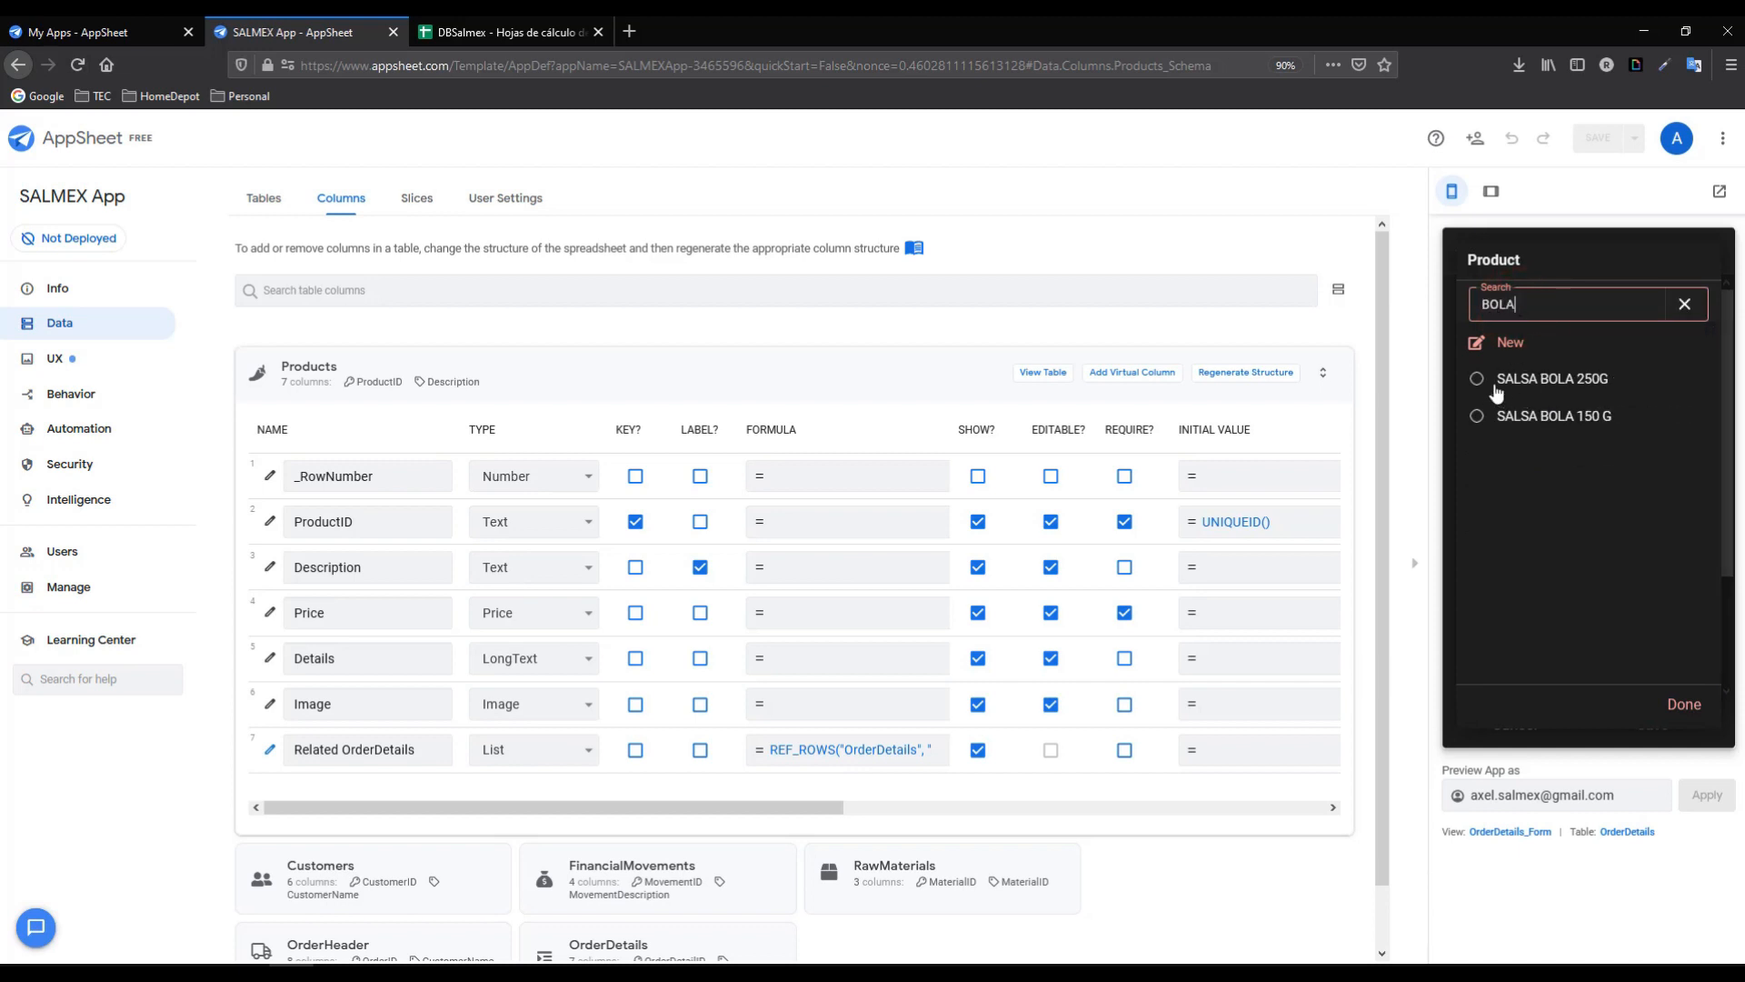
pyautogui.click(1477, 381)
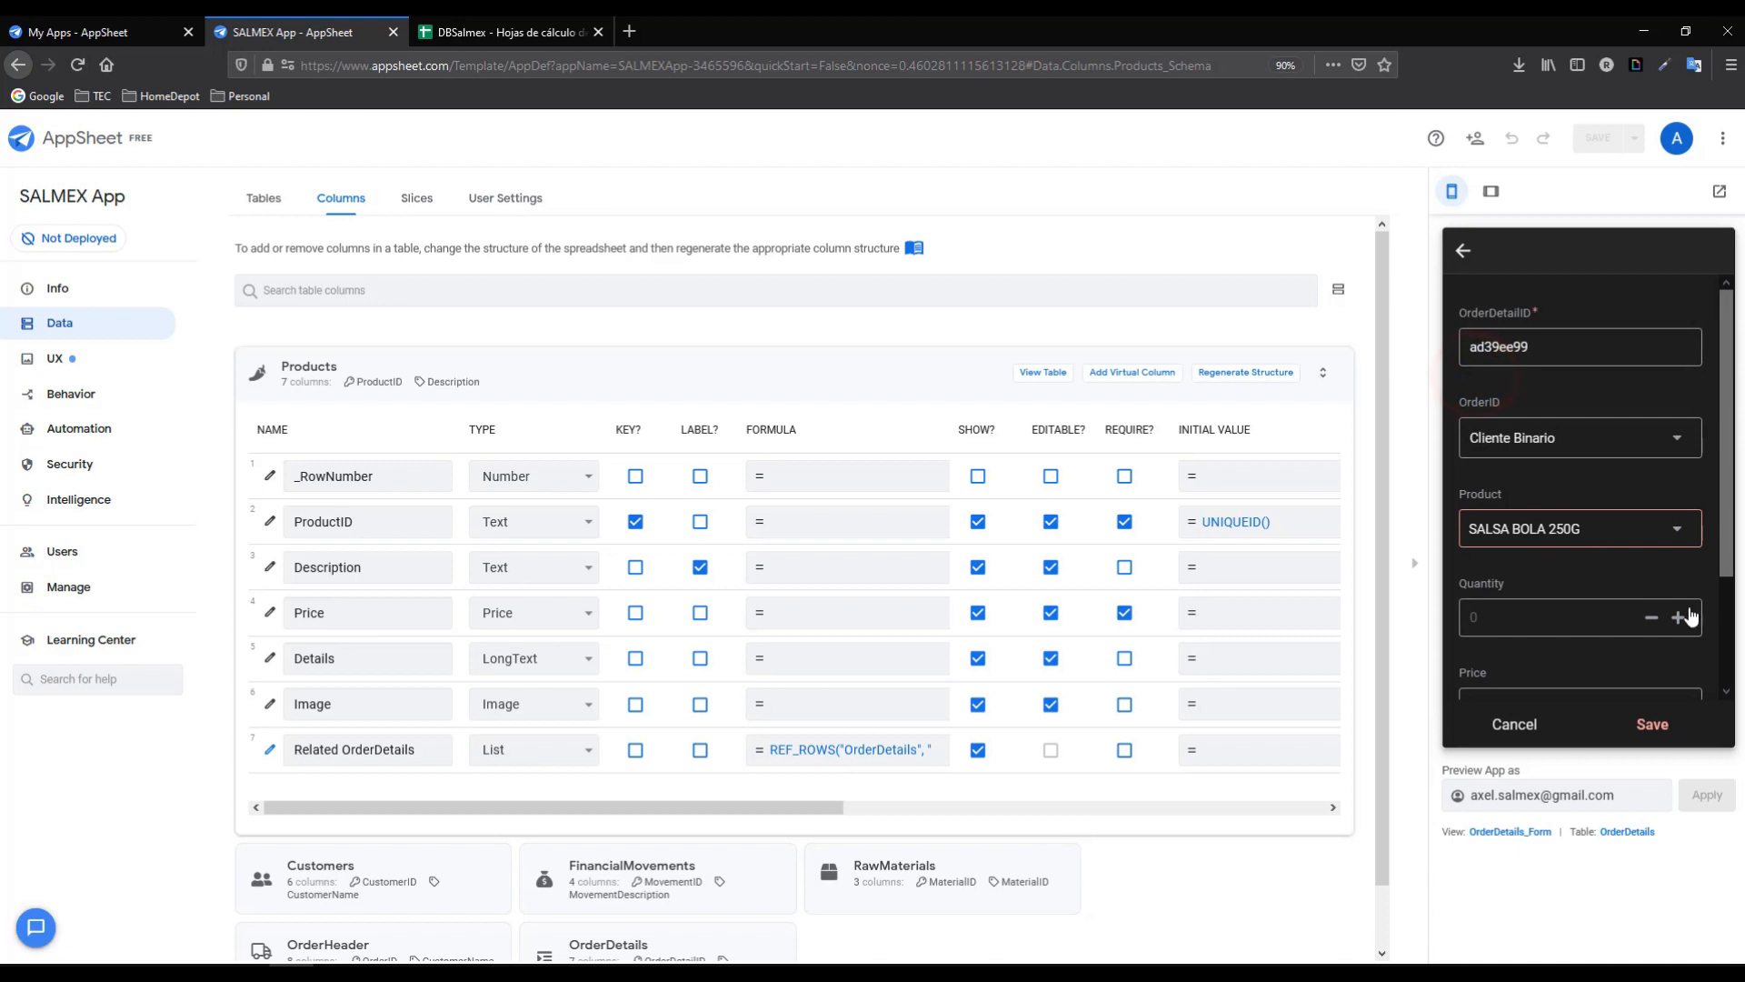
pyautogui.click(1679, 618)
pyautogui.click(1679, 618)
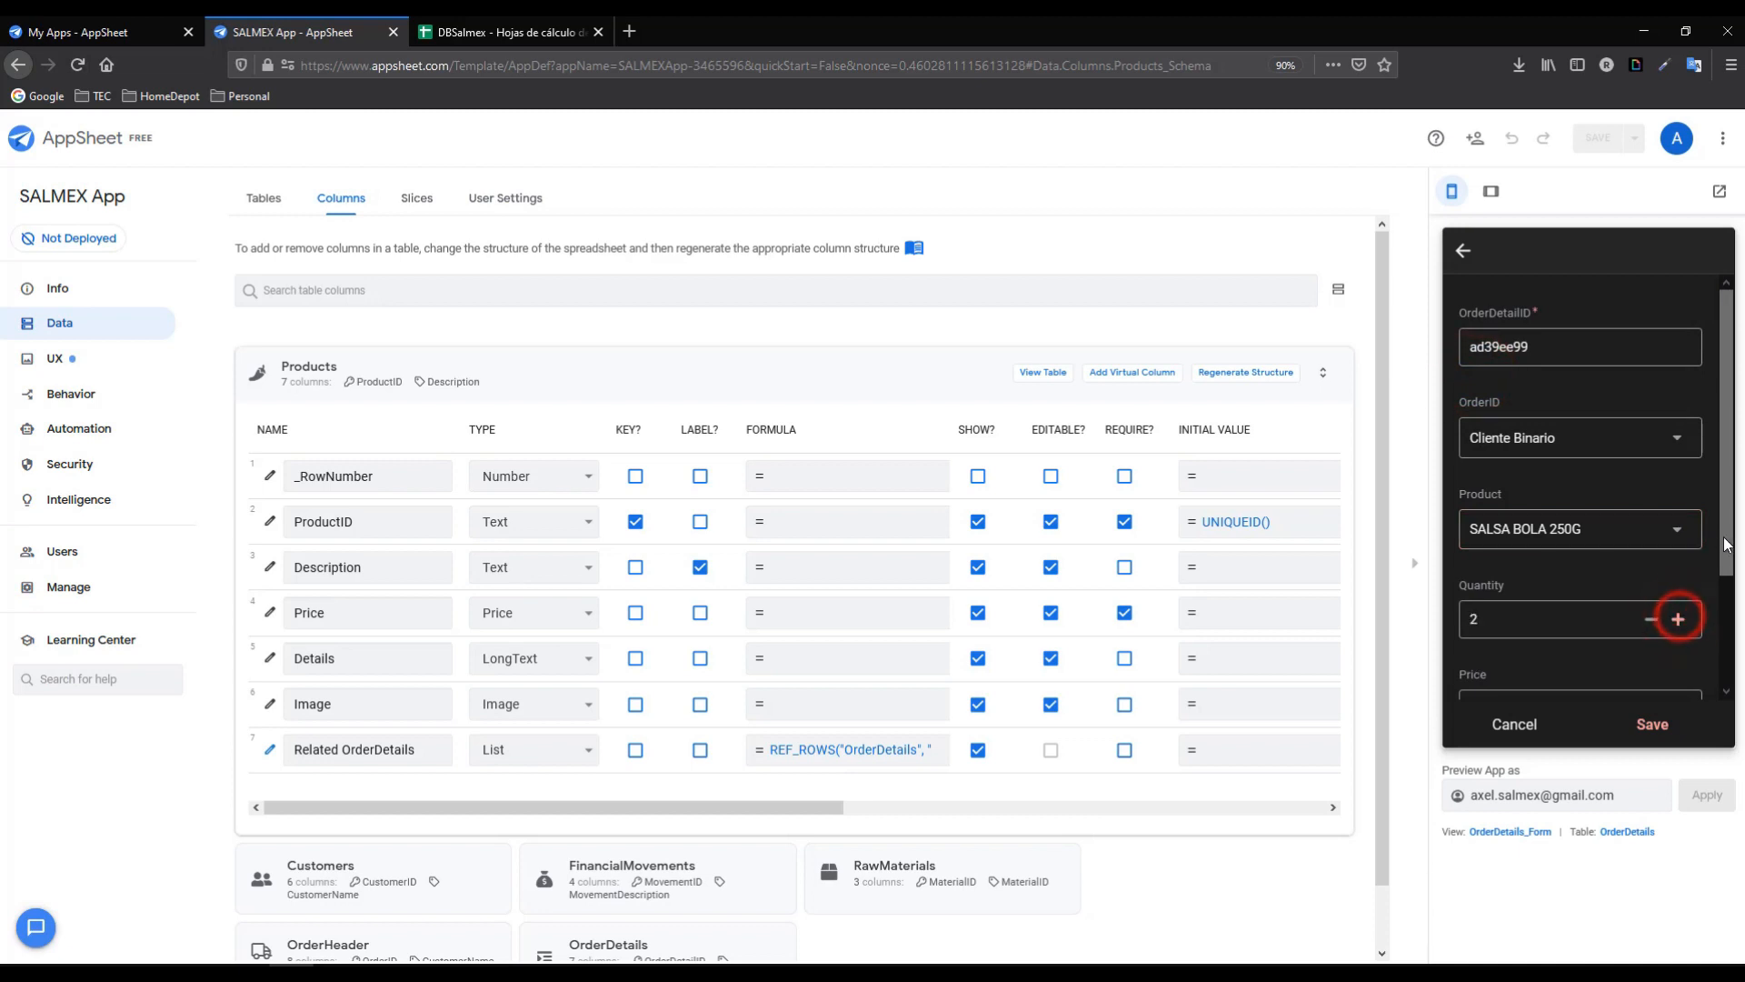
pyautogui.moveTo(1724, 539); pyautogui.dragTo(1725, 615)
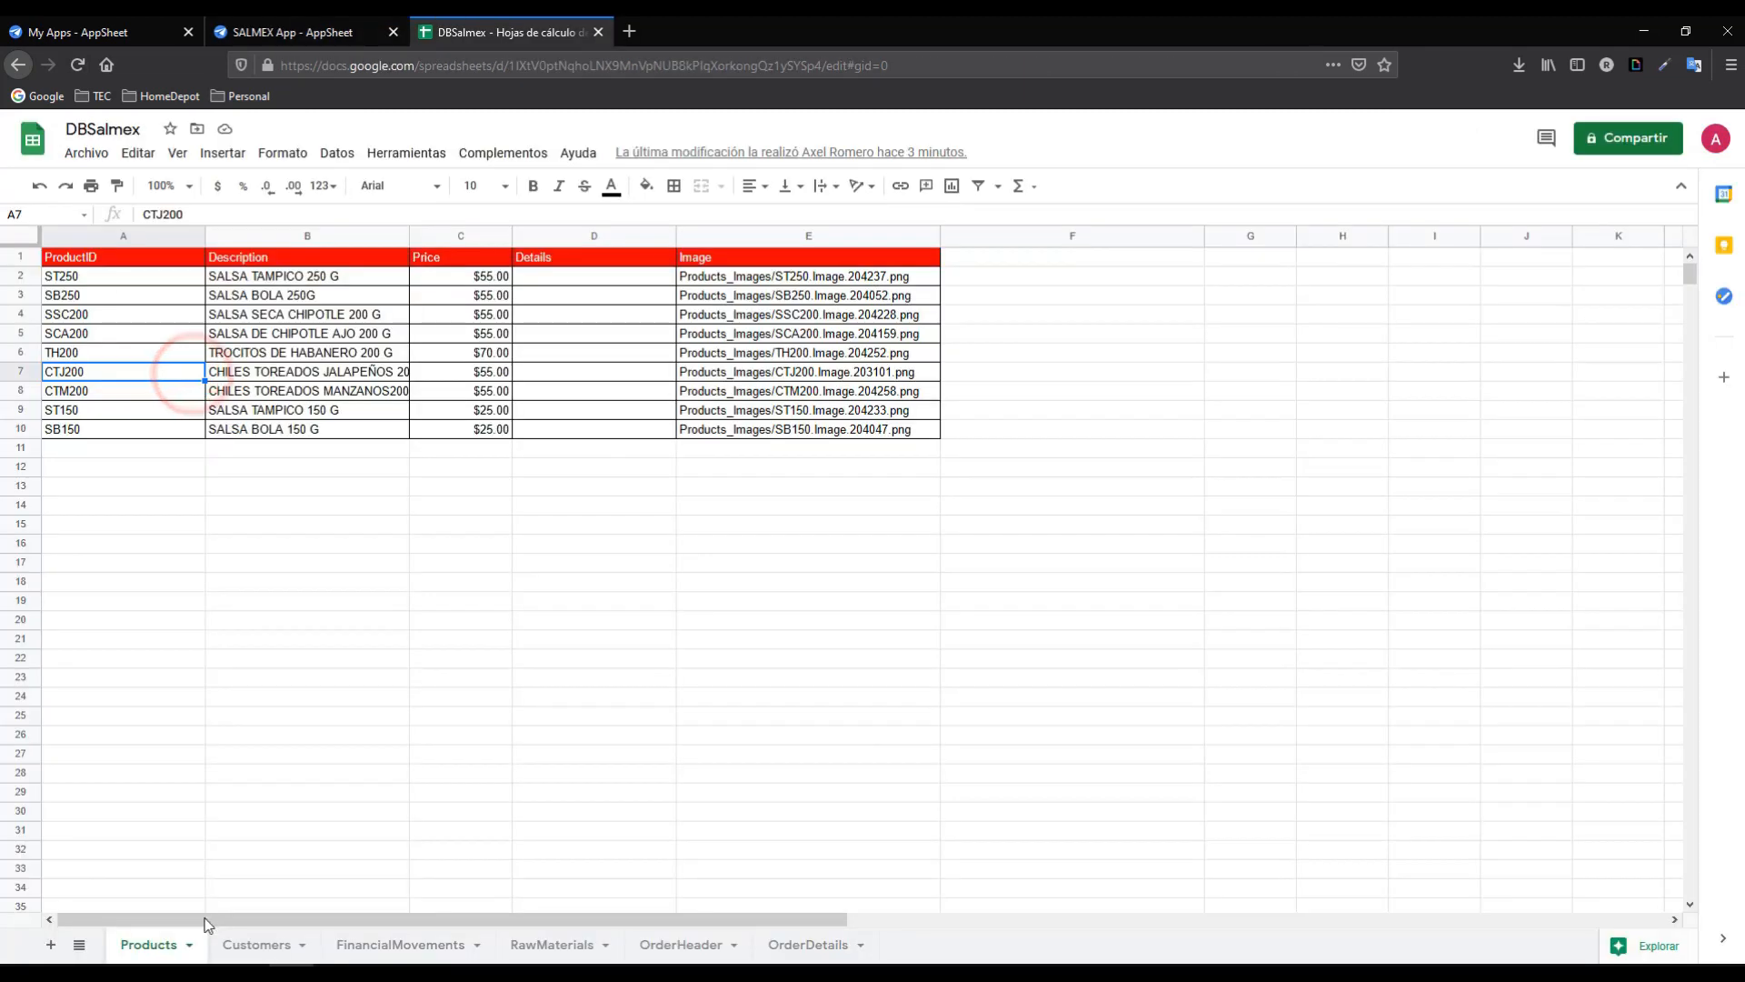
pyautogui.click(164, 945)
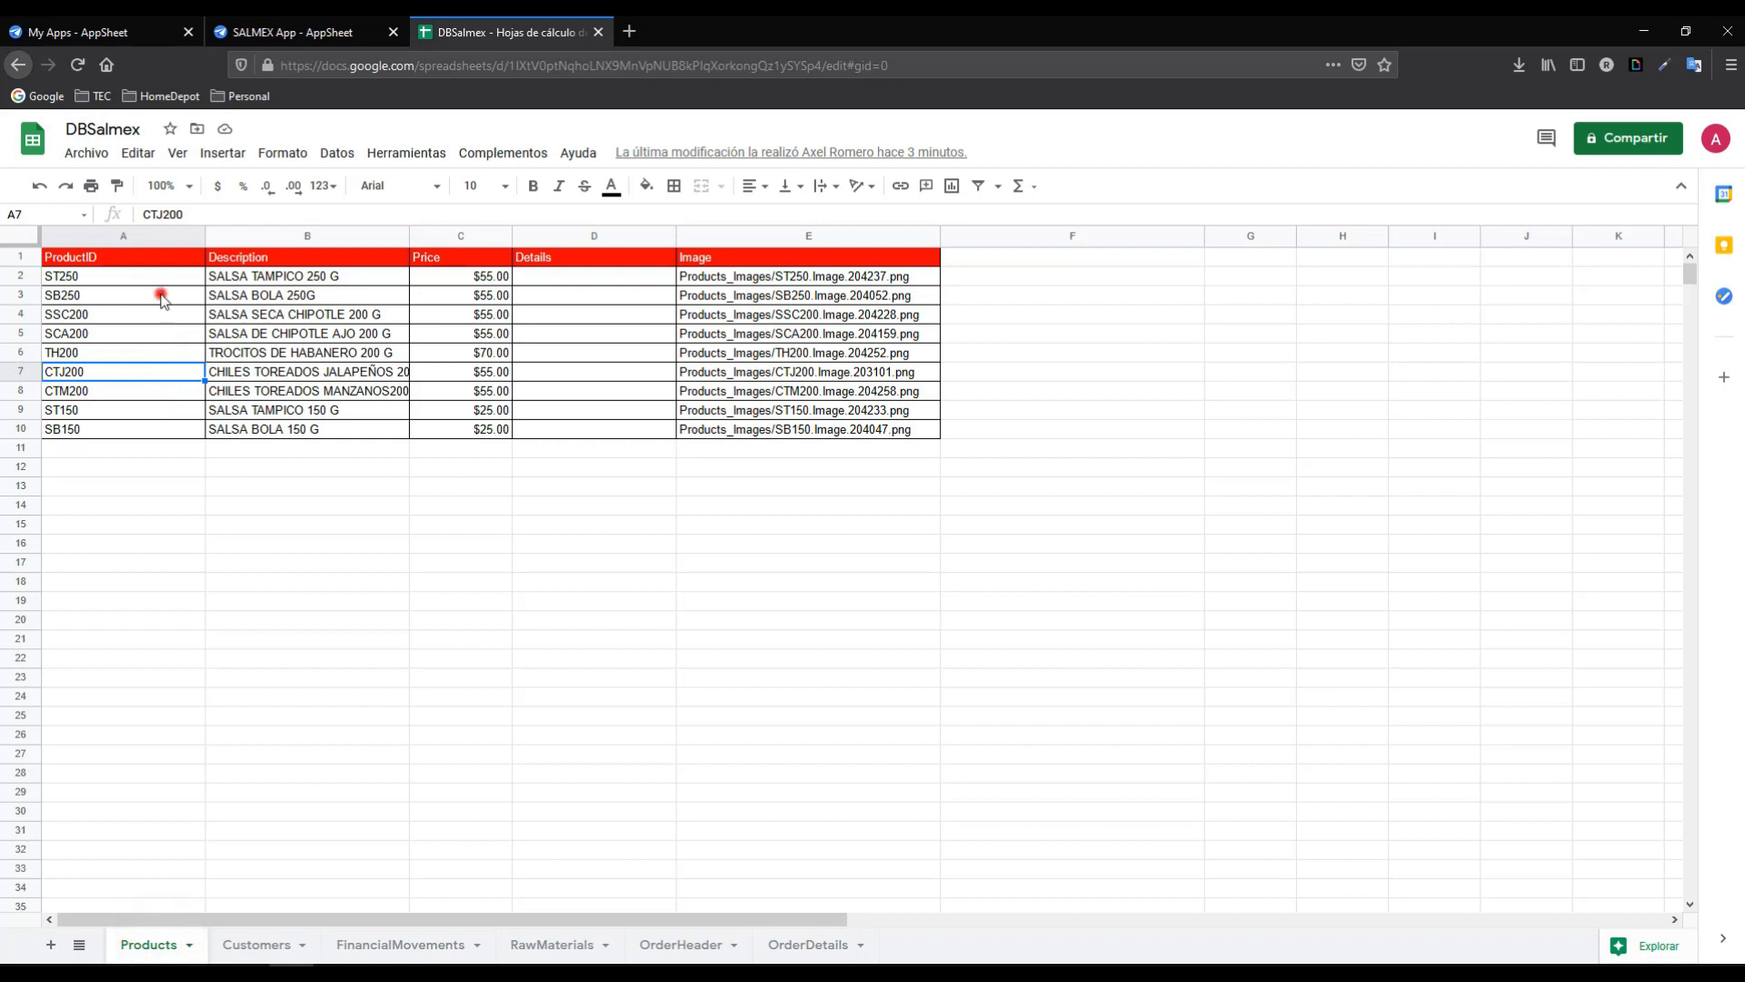
# - Select the prices C3:C10 for SB250 through SB150 to confirm a $395.00 total
pyautogui.moveTo(160, 294); pyautogui.dragTo(167, 438)
pyautogui.moveTo(491, 294); pyautogui.dragTo(491, 431)
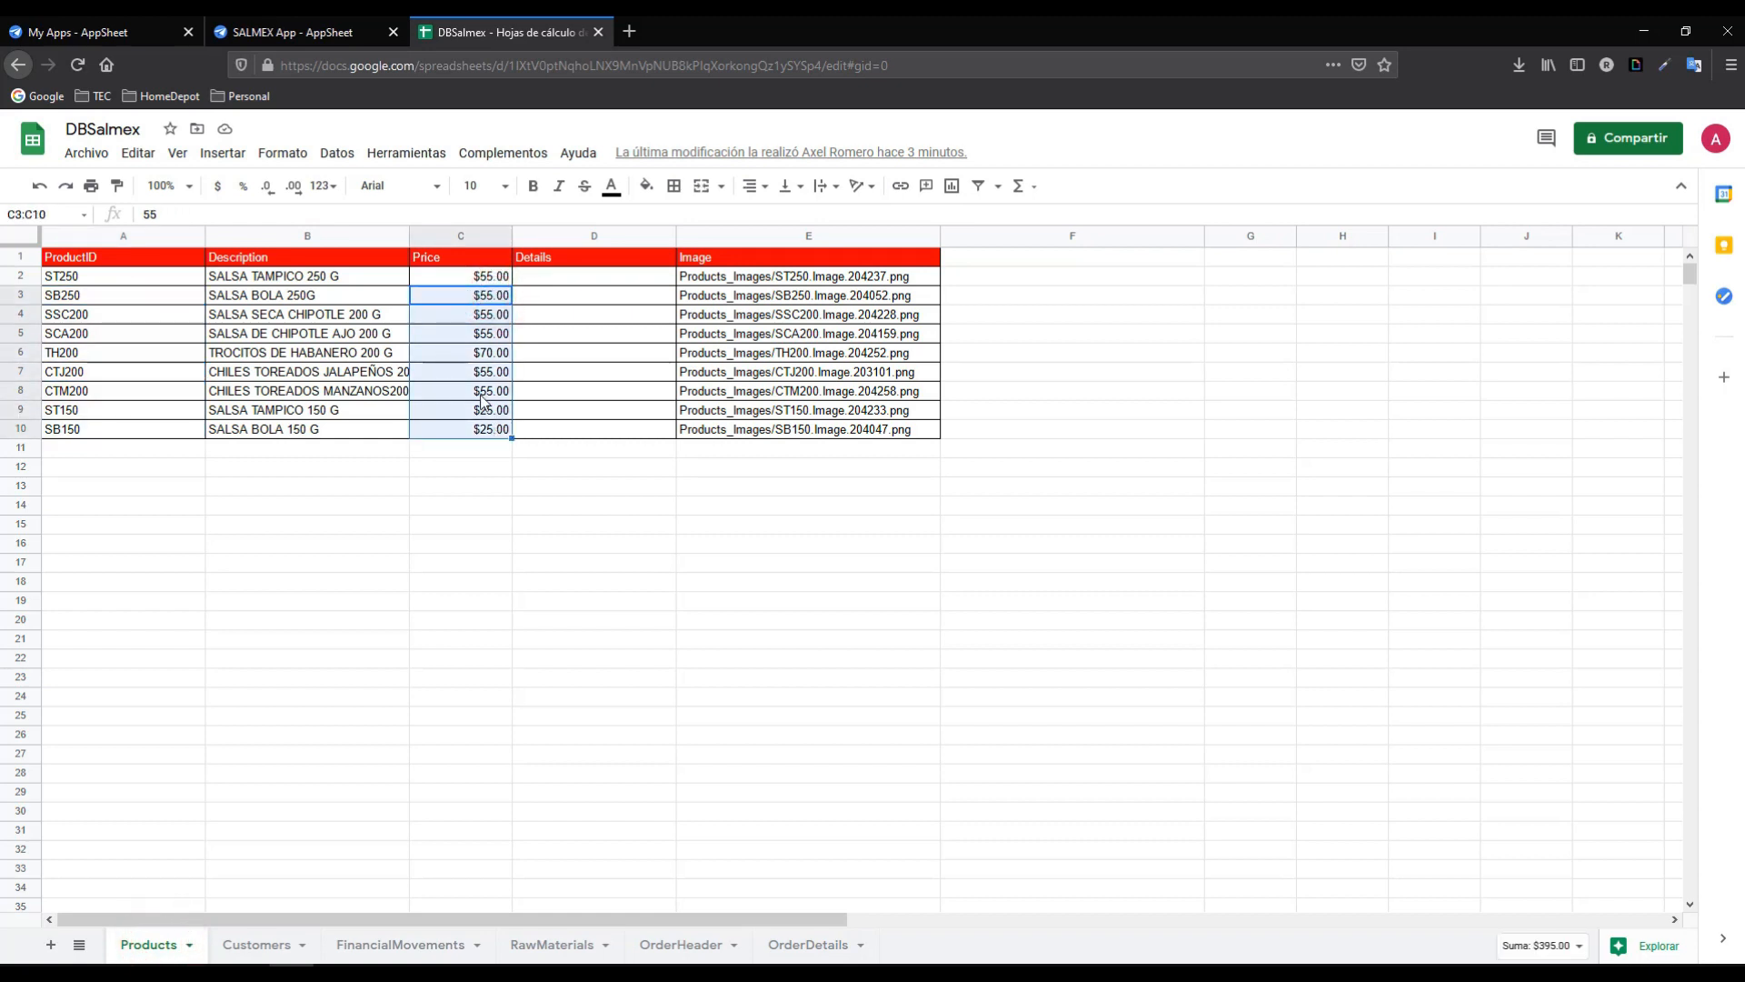
pyautogui.click(251, 35)
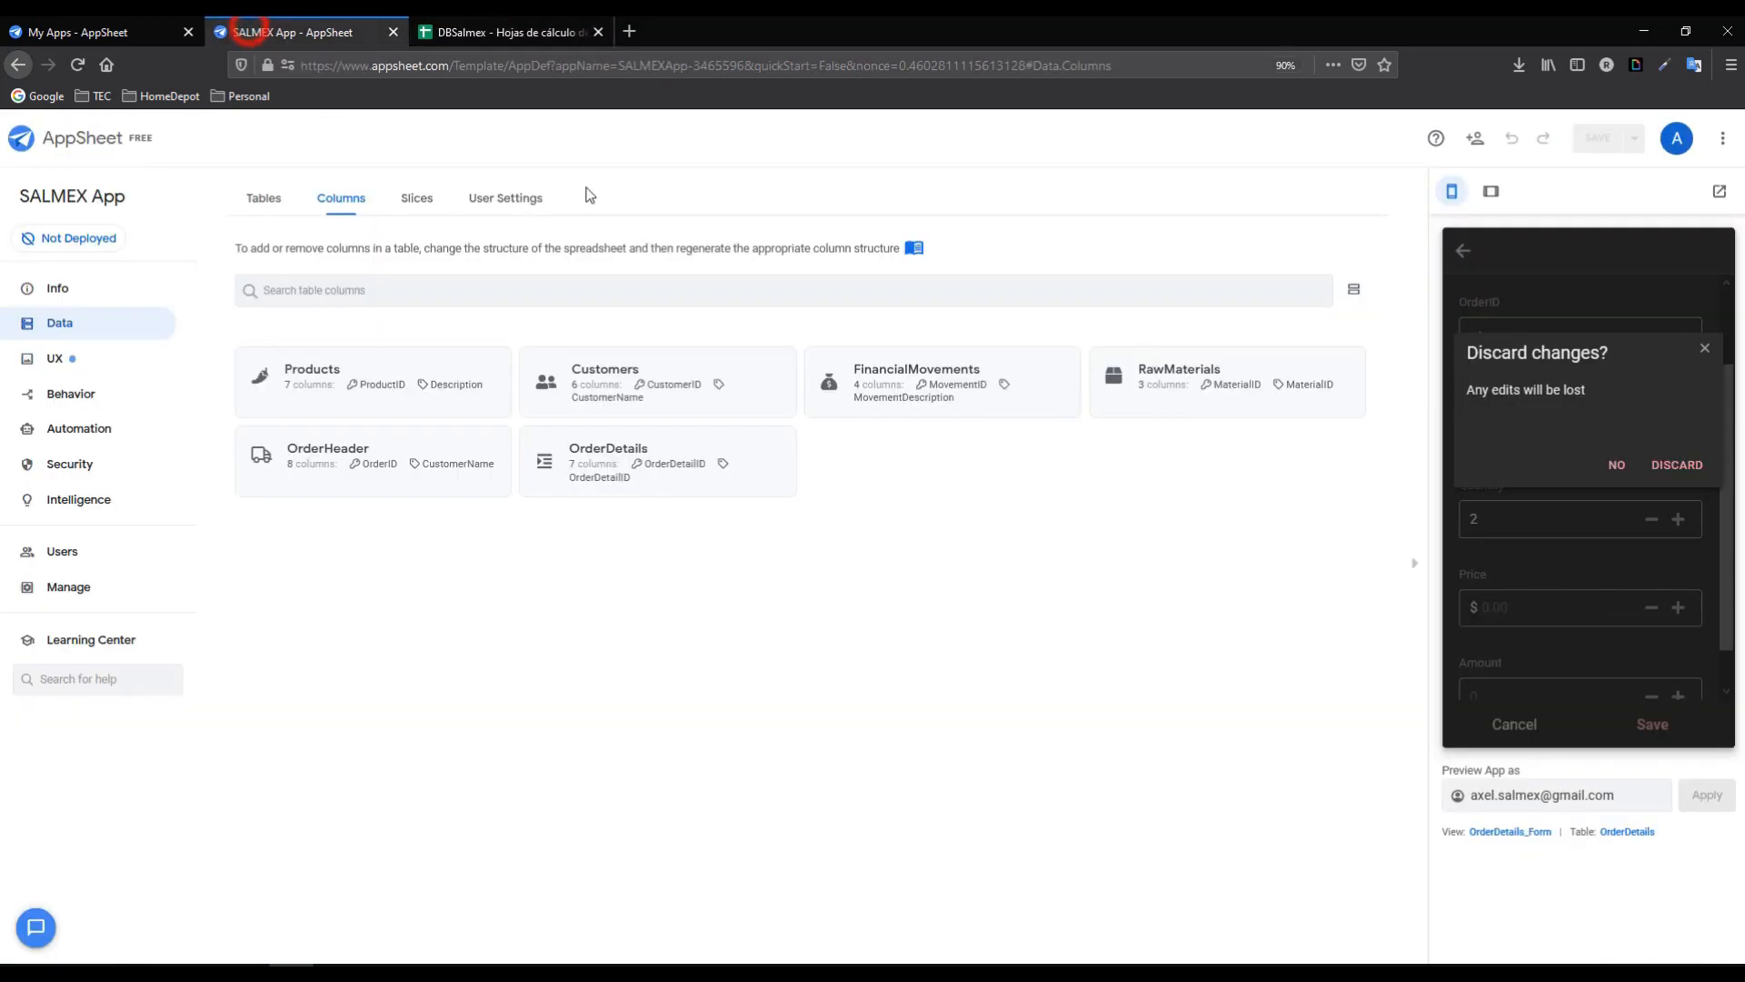
# - Discard the unfinished order line and give OrderDetails' Price column the app formula [Product].[Price]
pyautogui.click(1664, 464)
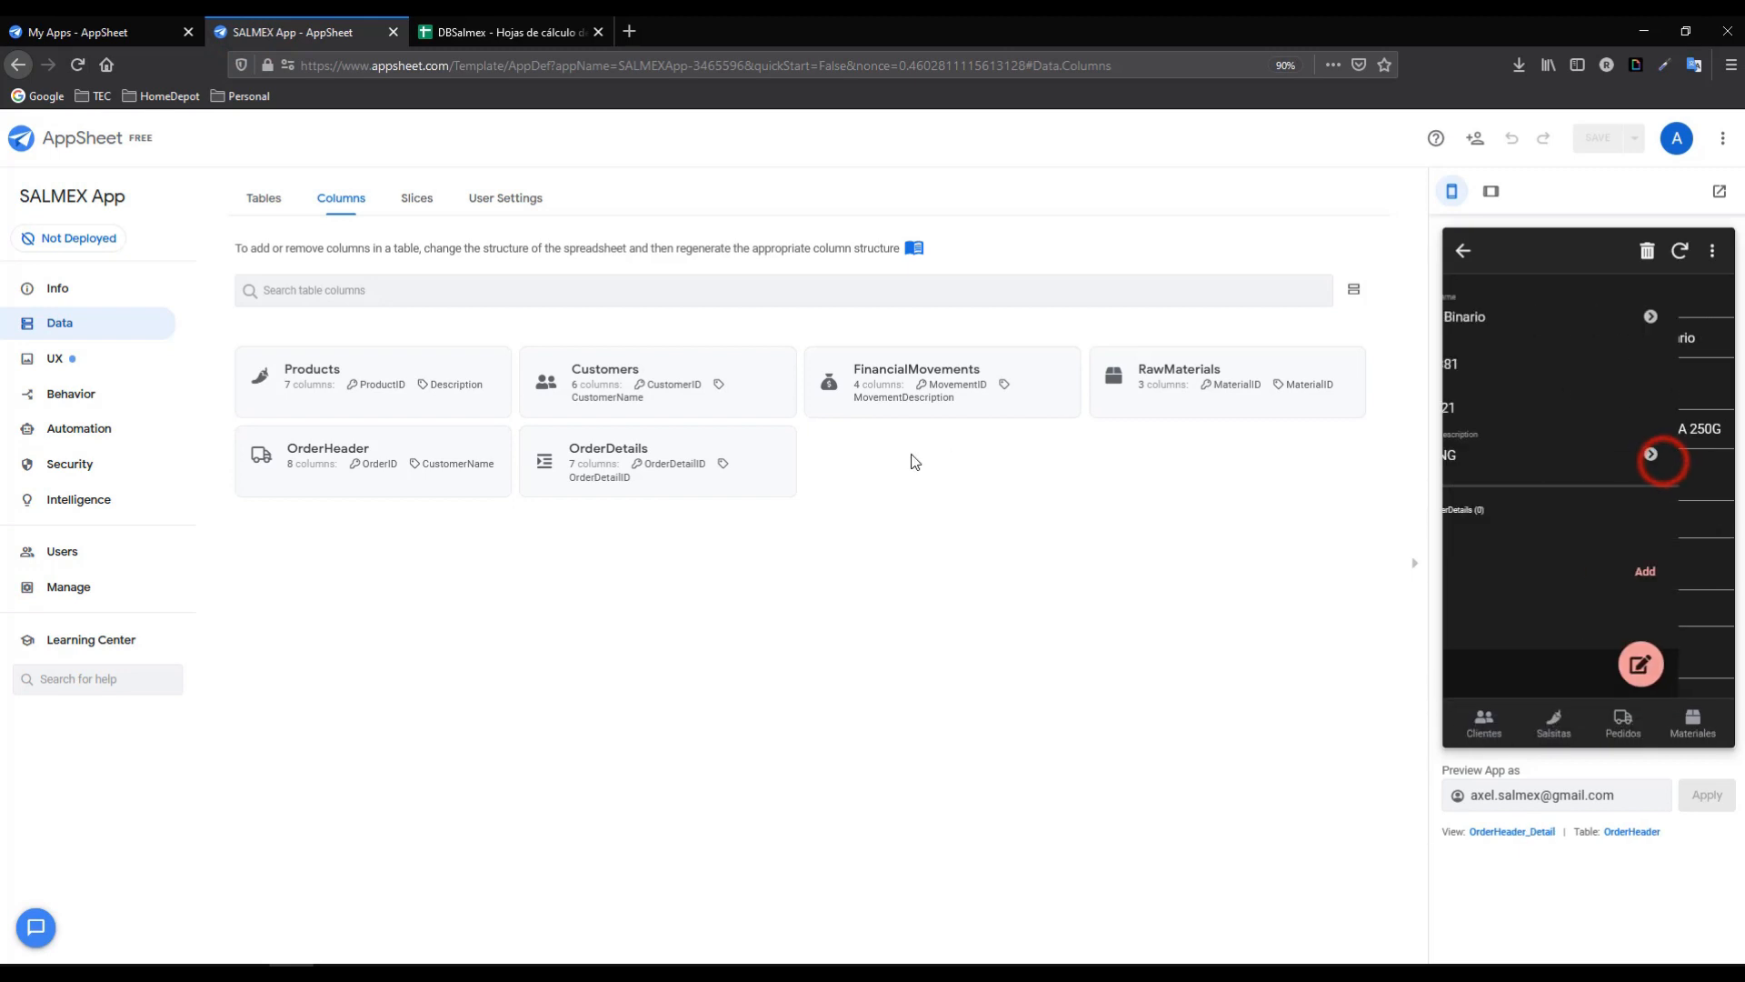
pyautogui.click(623, 452)
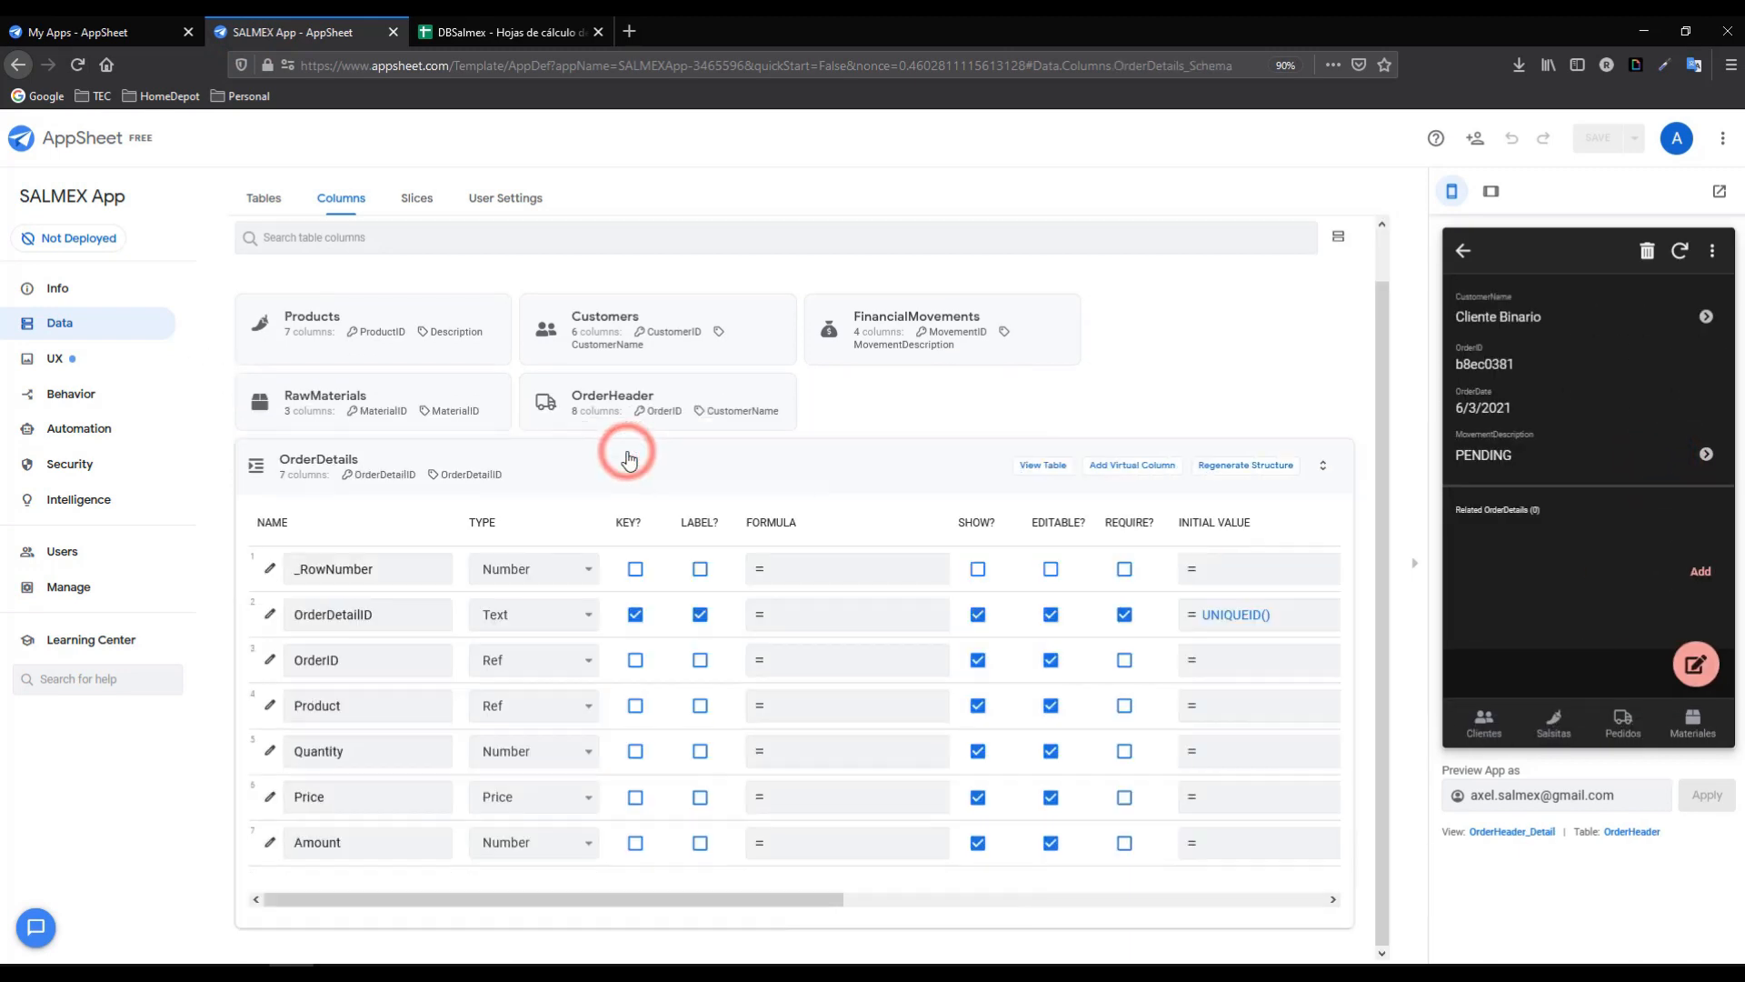
pyautogui.click(335, 788)
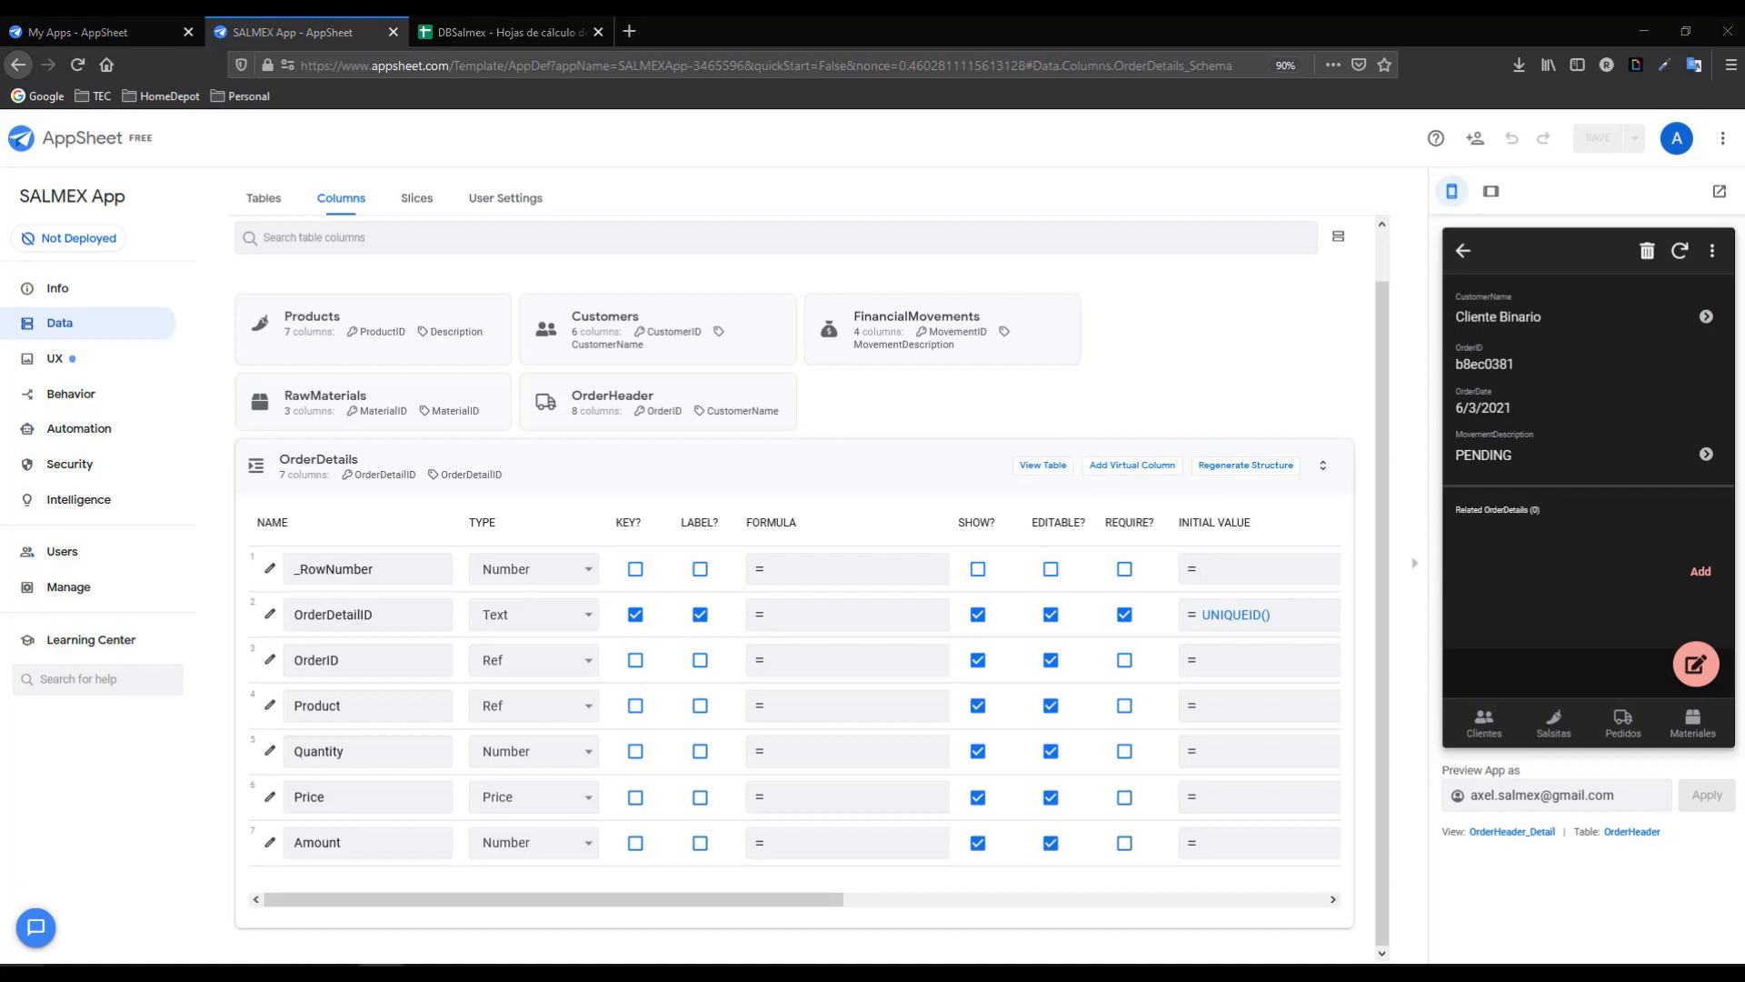
pyautogui.click(759, 809)
pyautogui.click(581, 263)
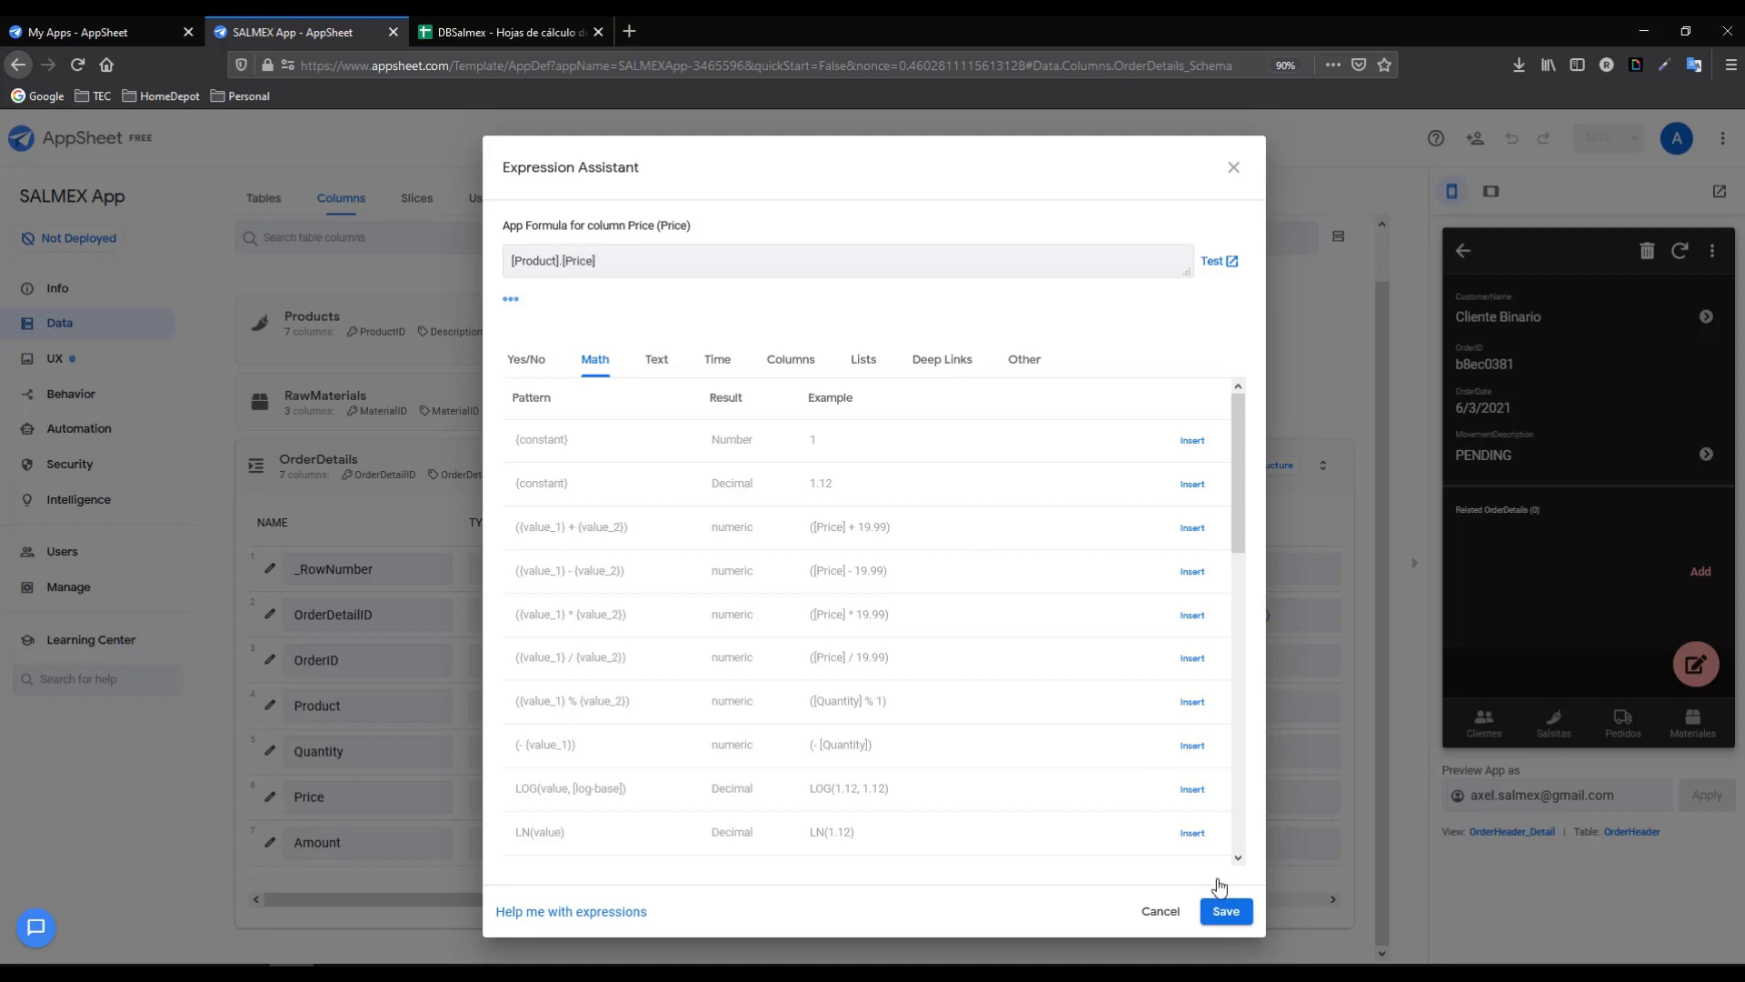
pyautogui.click(632, 302)
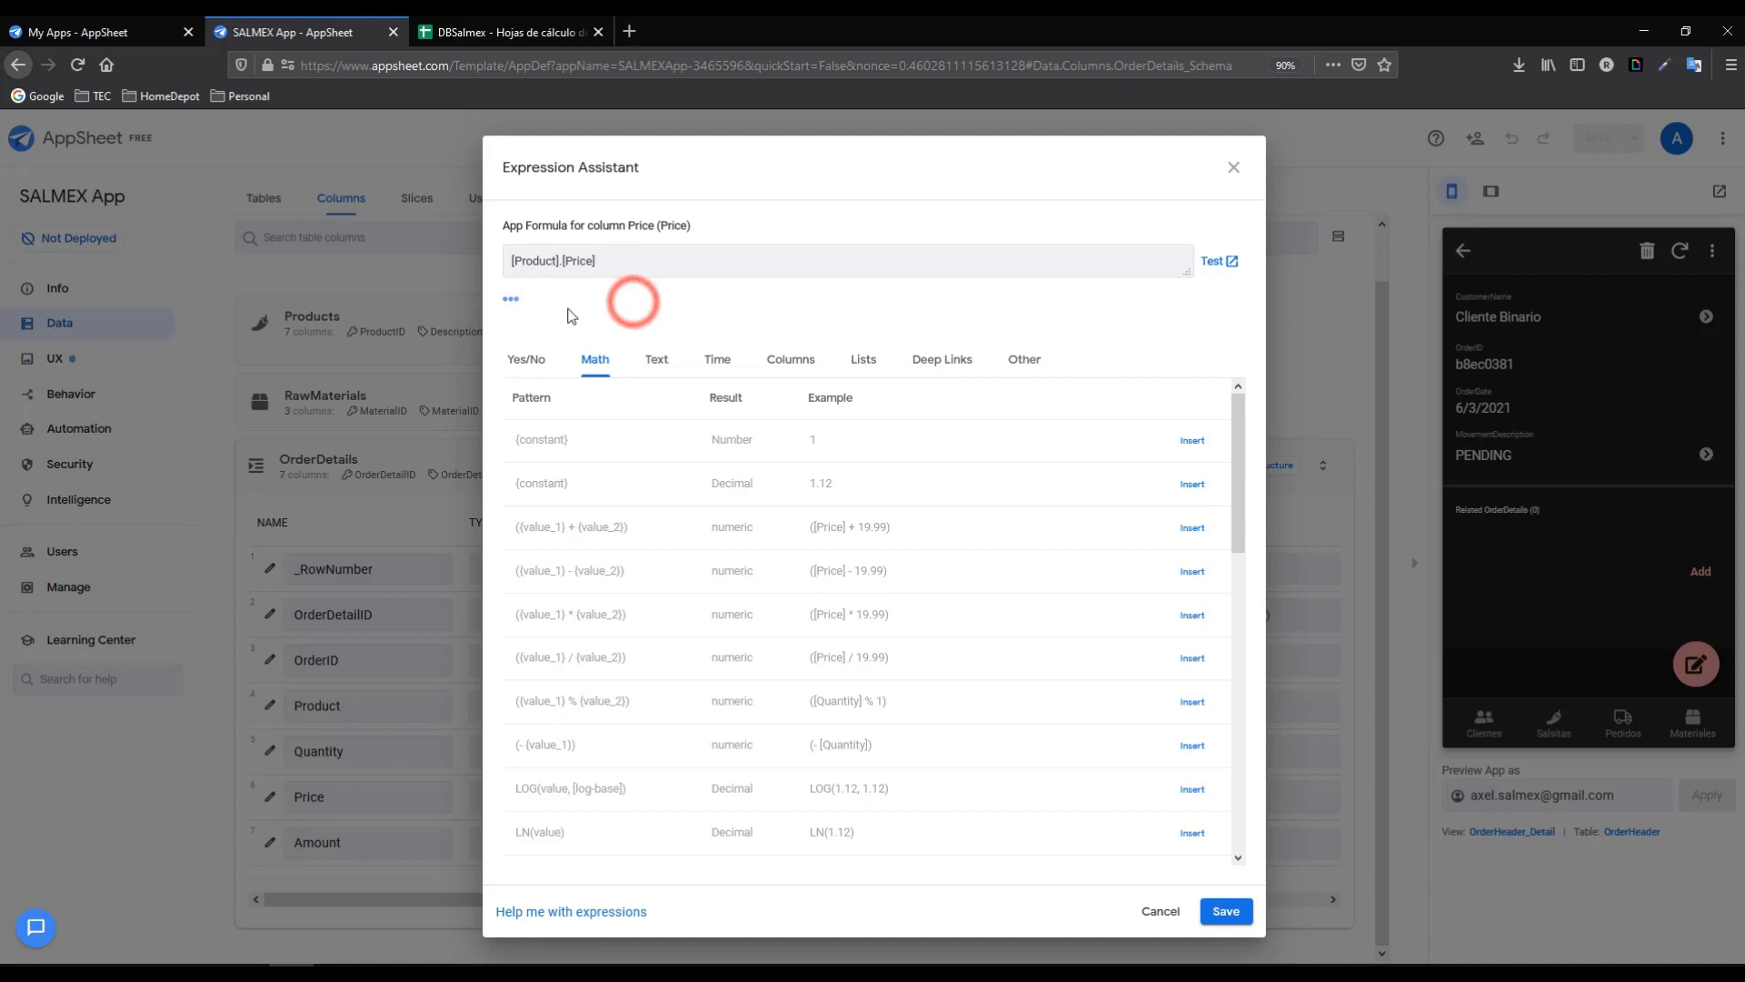
pyautogui.click(1239, 918)
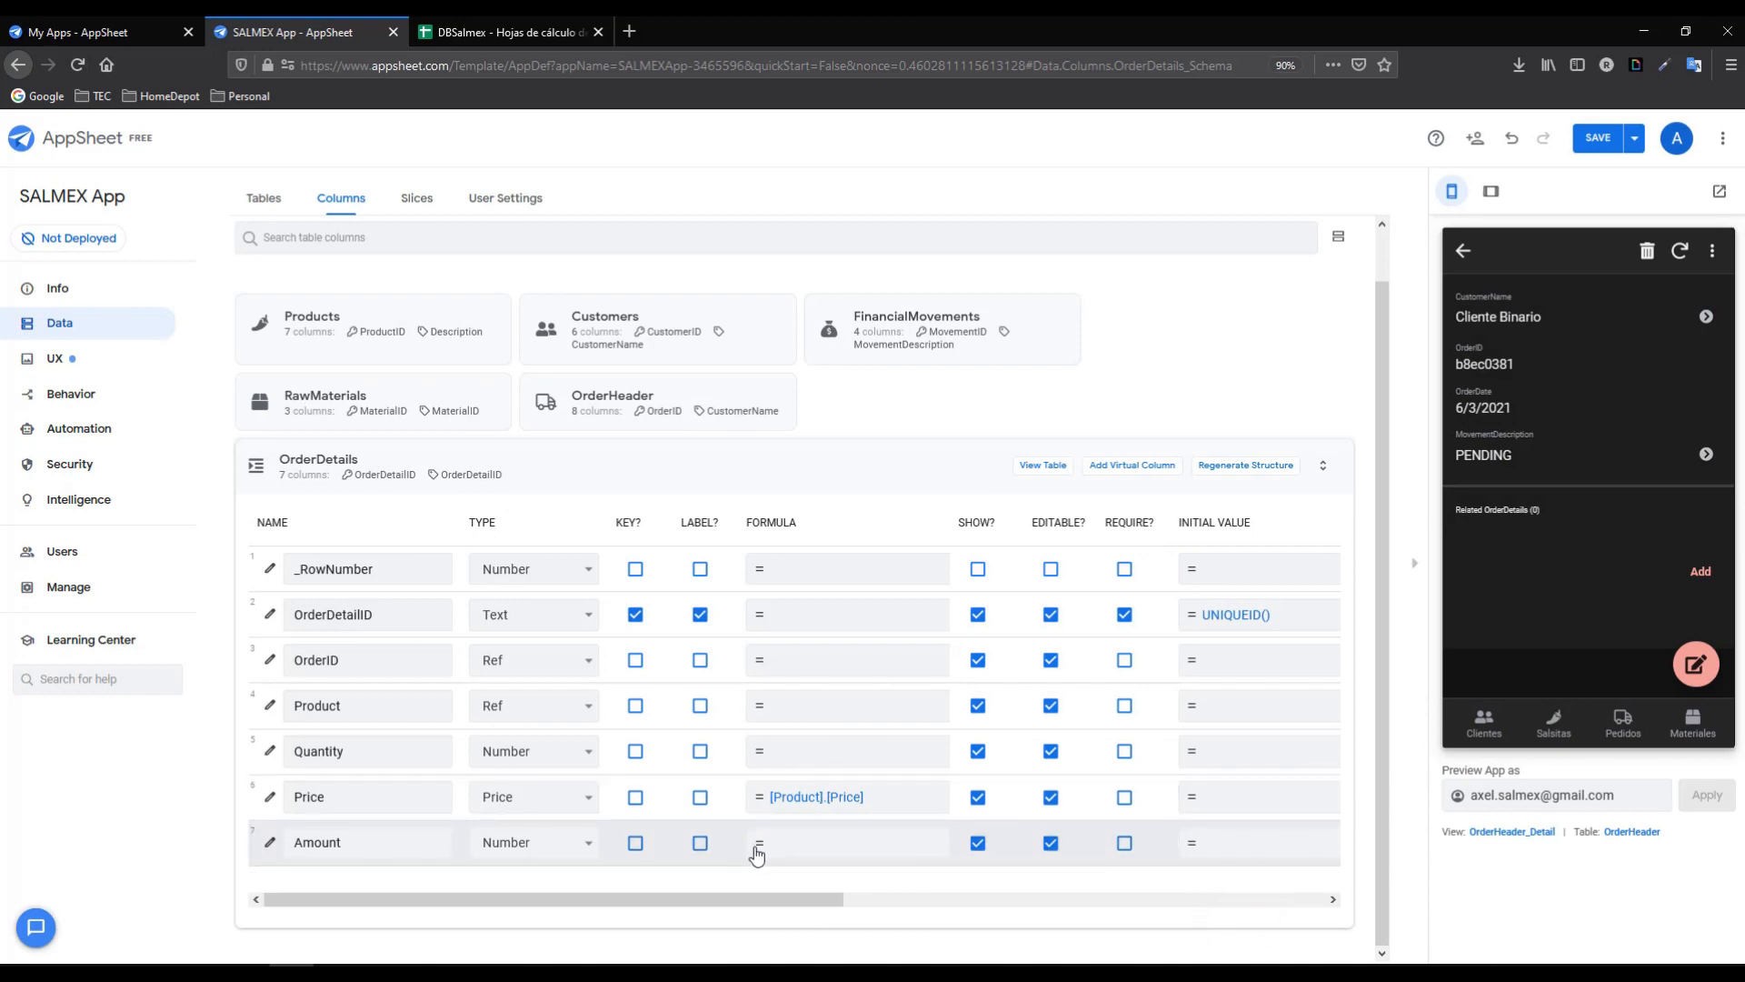
# - Give OrderDetails' Amount column the app formula [Quantity]*[Price]
pyautogui.click(754, 848)
pyautogui.click(554, 265)
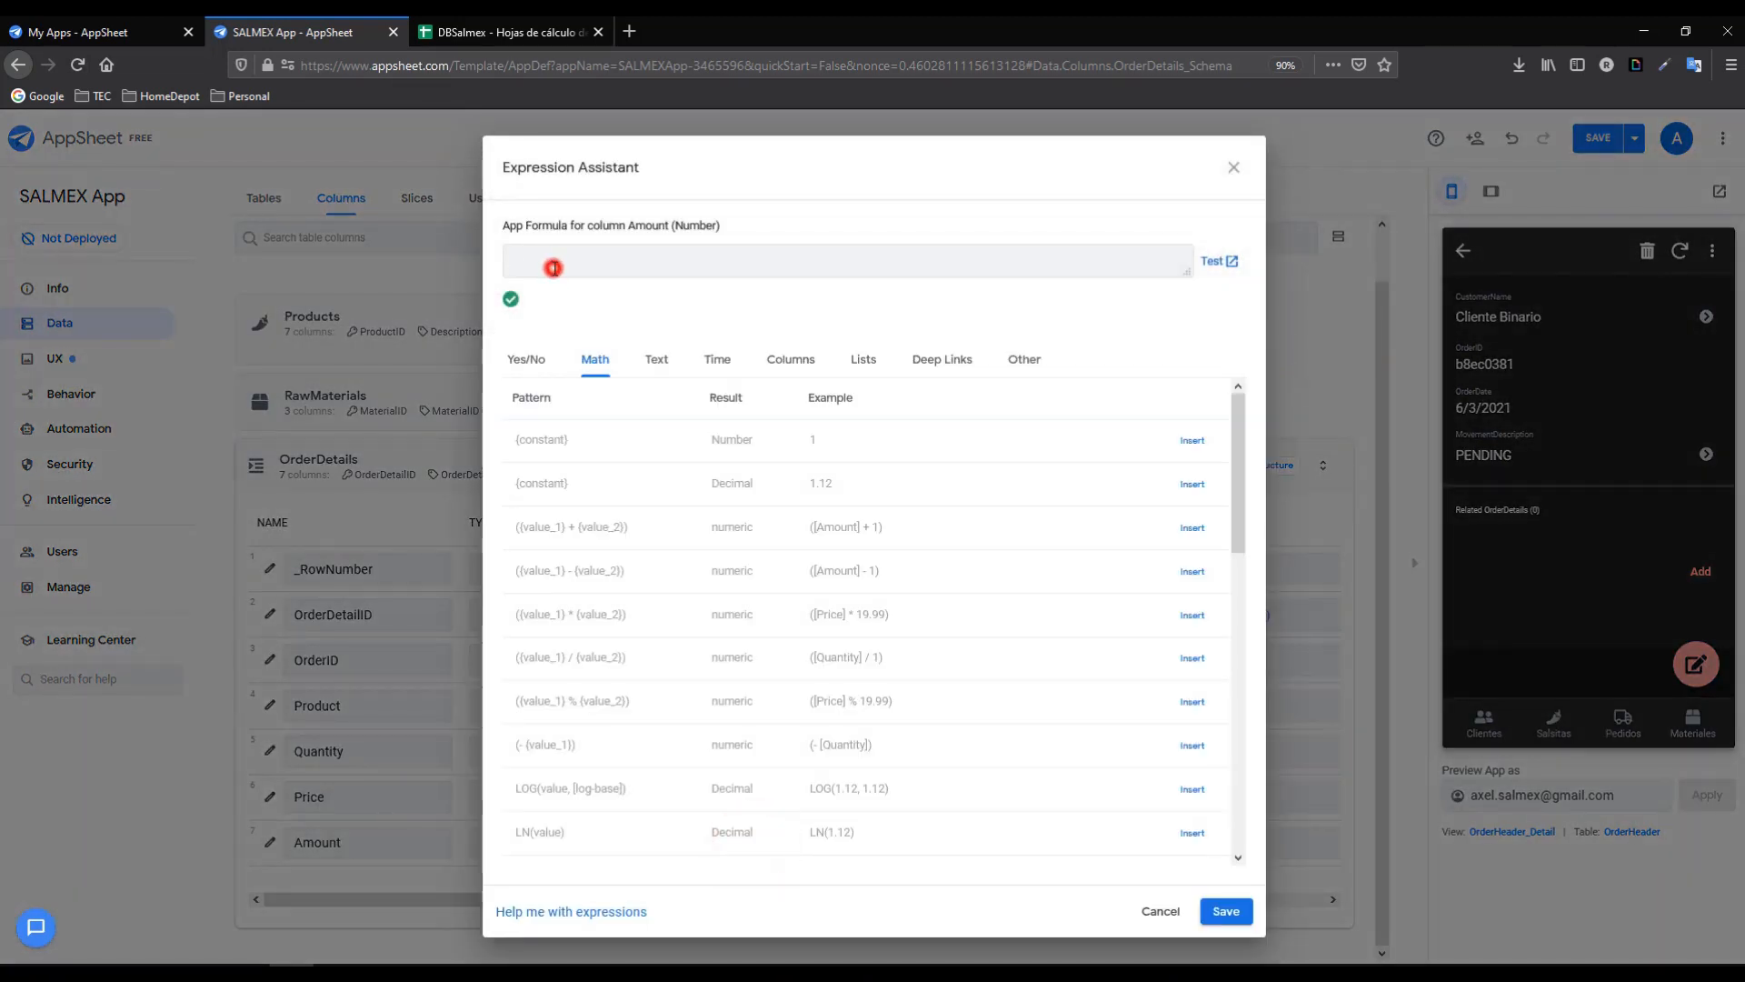
pyautogui.write('[Quantity]*[Price')
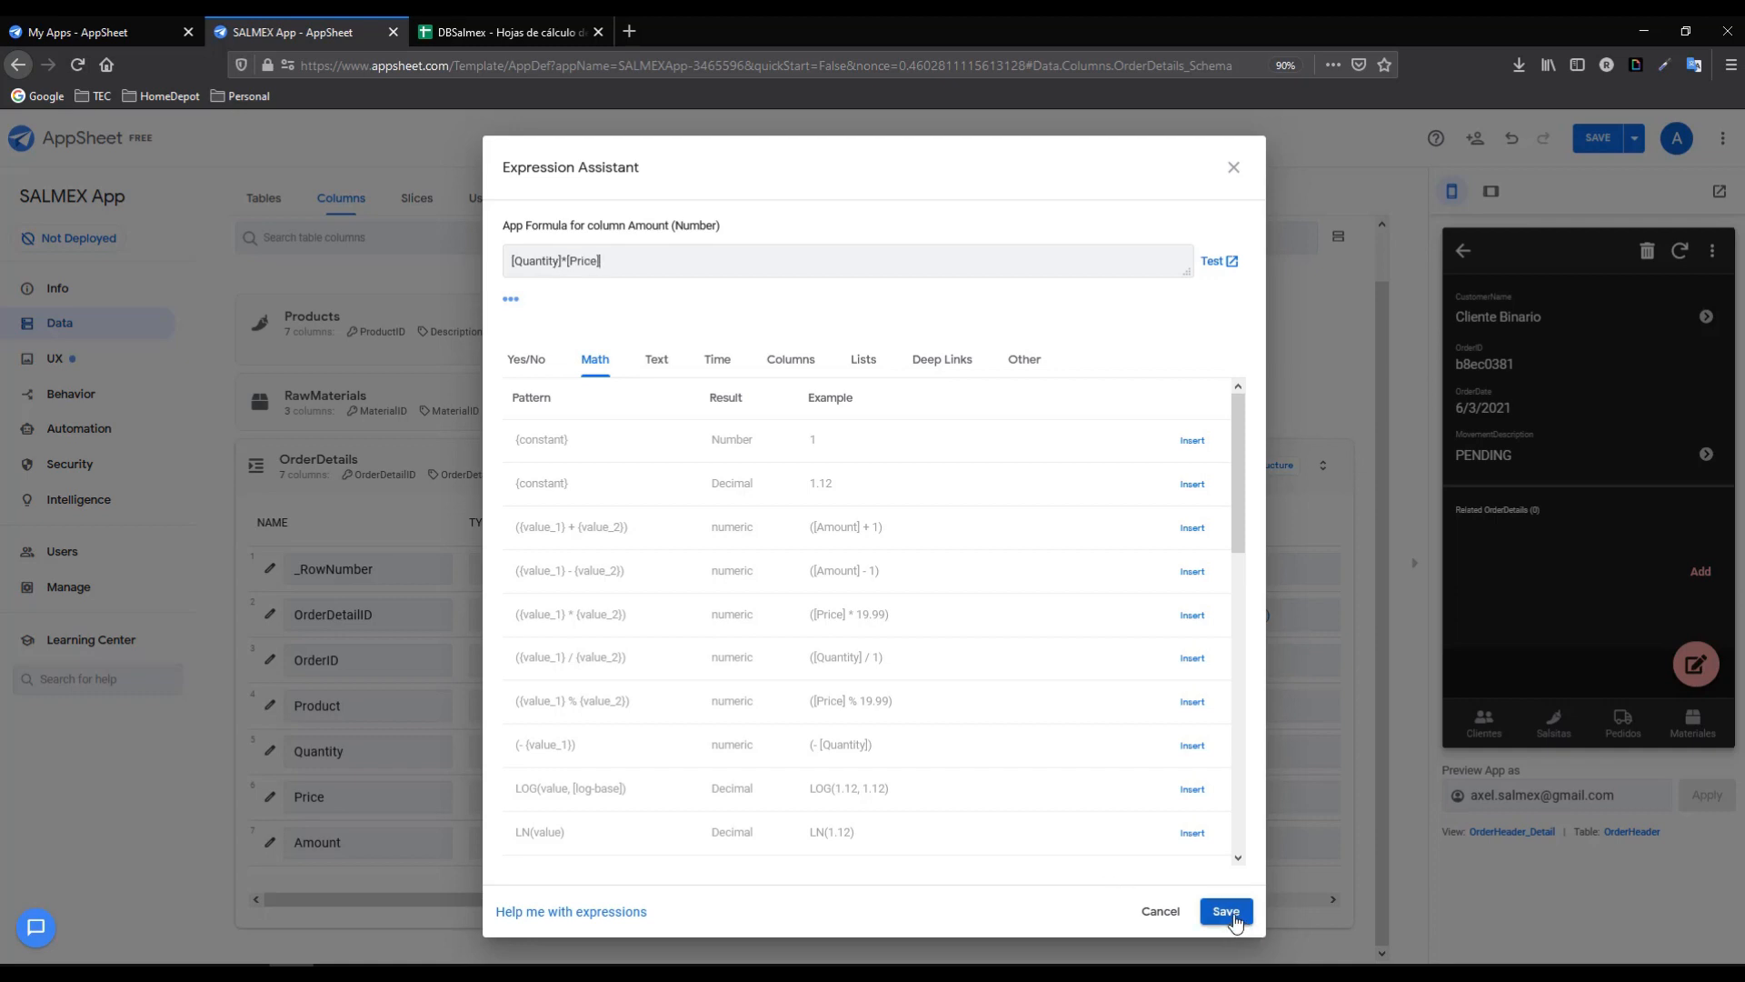
pyautogui.click(1226, 912)
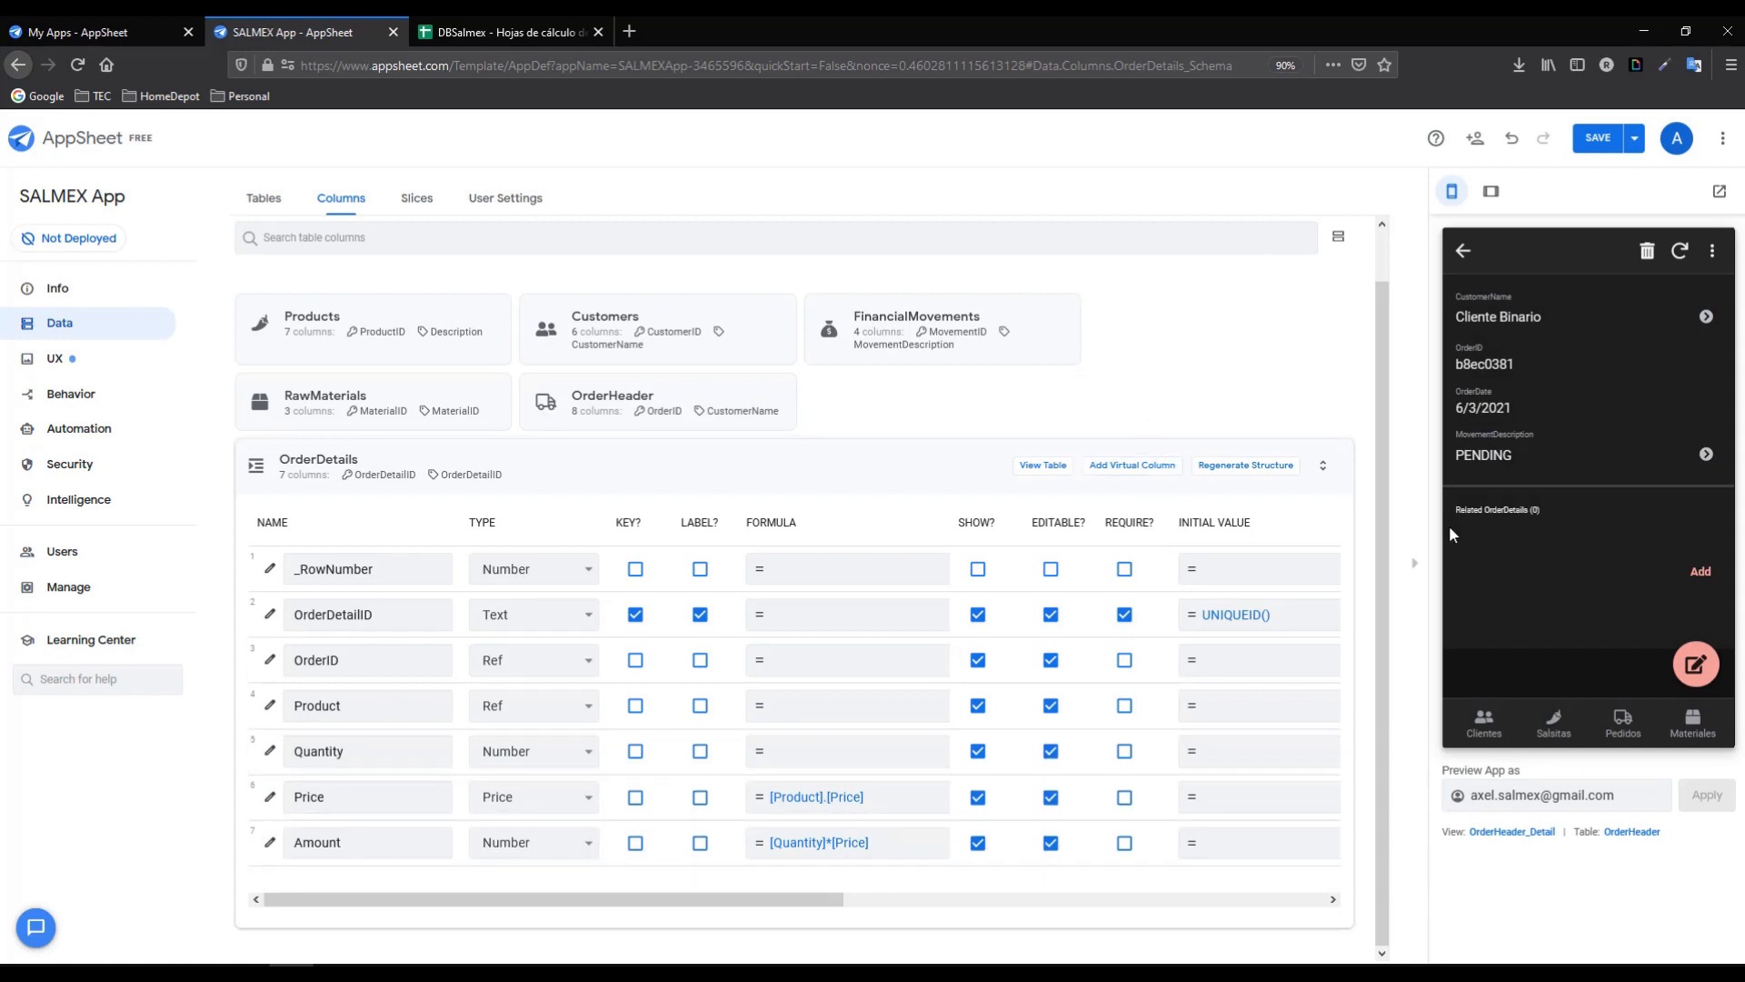
# - Save the app and start a SALSA BOLA 250G line on the Cliente Binario order
pyautogui.click(1703, 573)
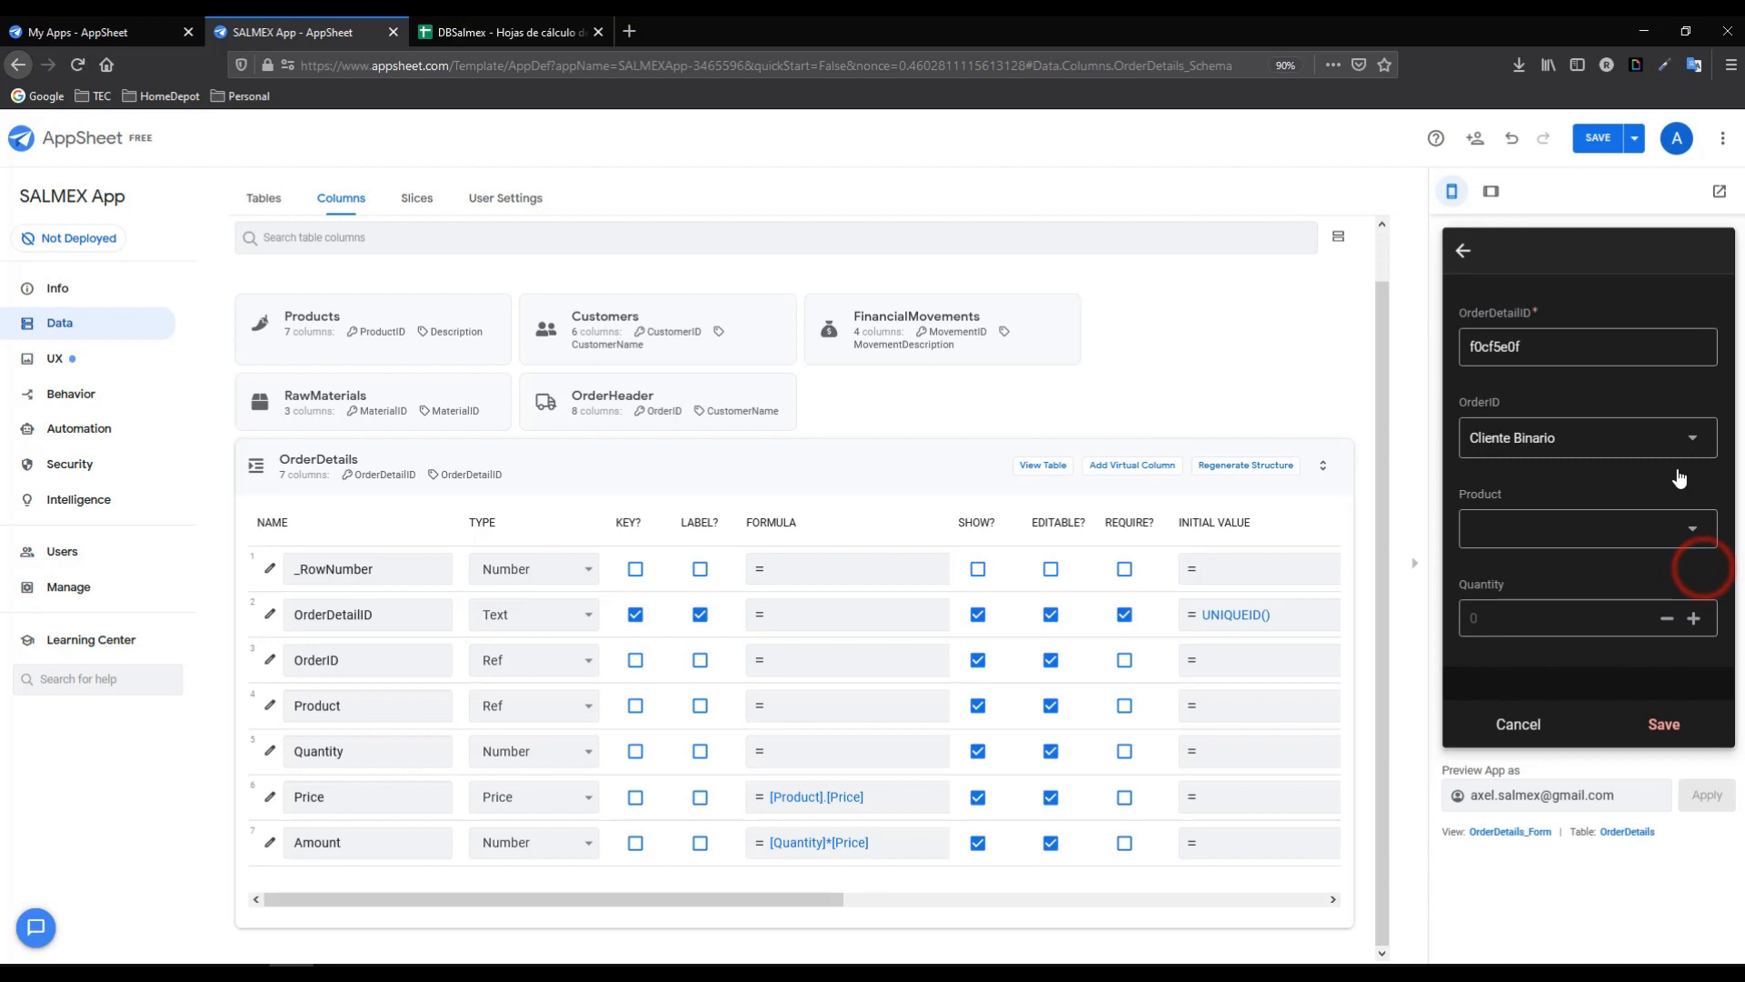
pyautogui.click(1592, 143)
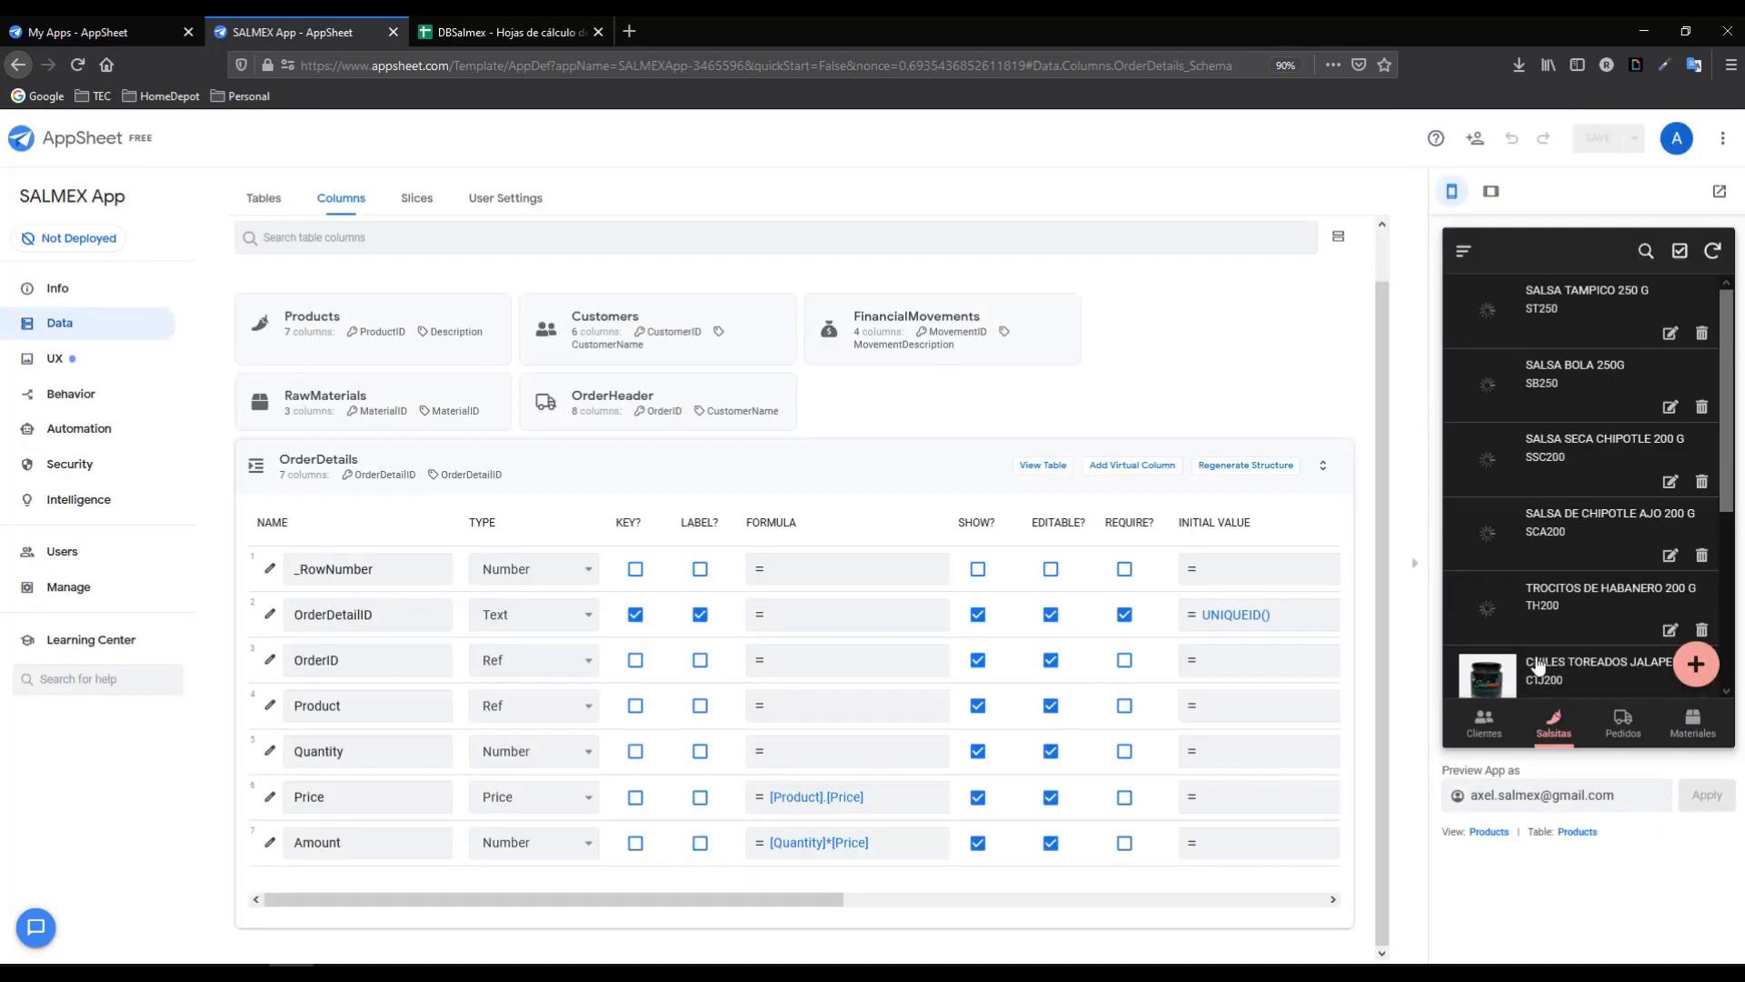
pyautogui.click(1634, 732)
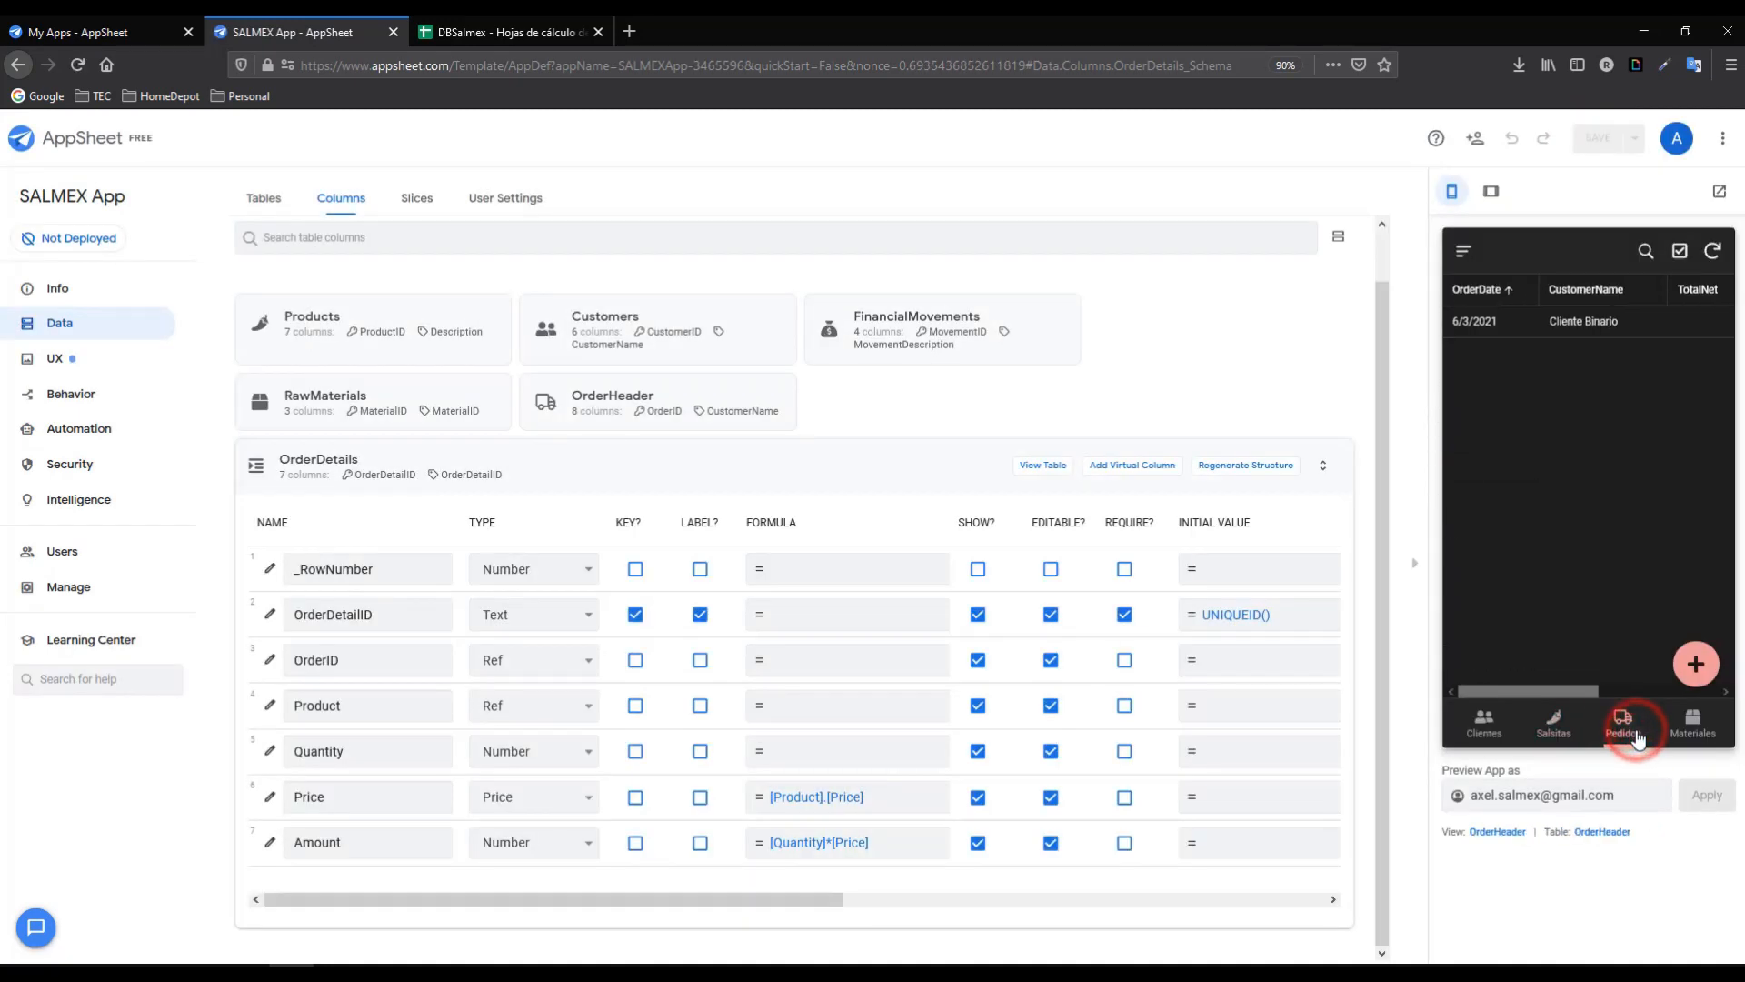
pyautogui.click(1550, 326)
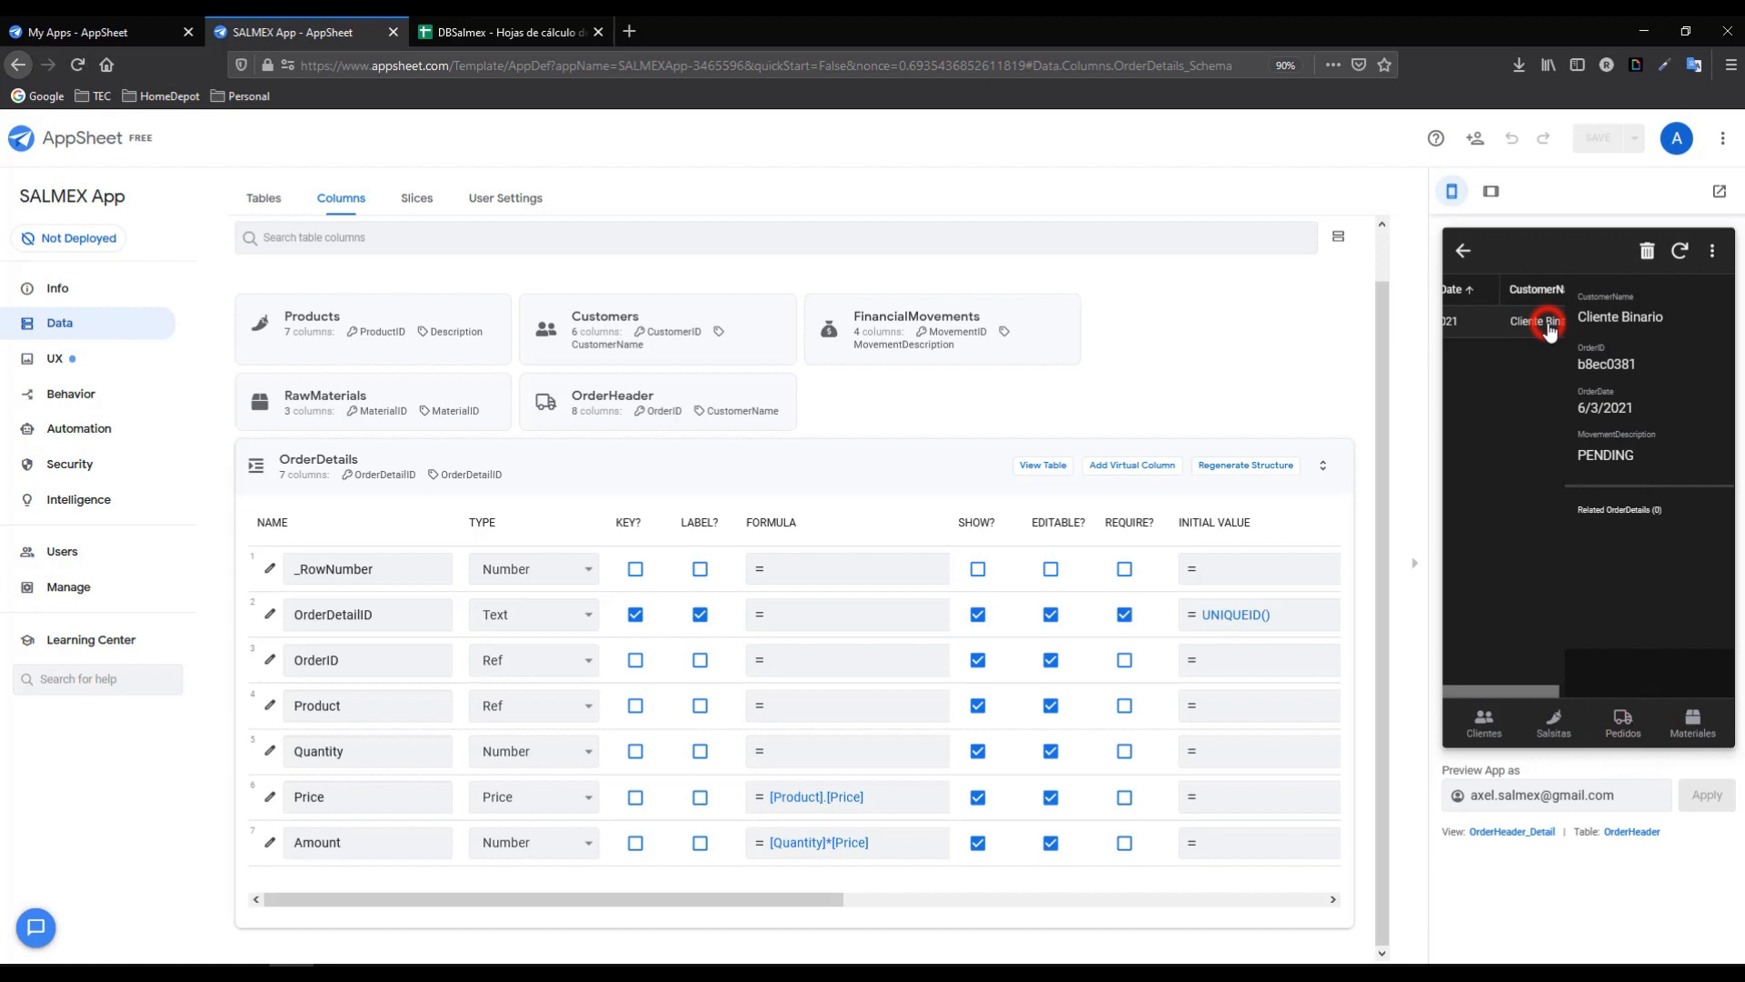
pyautogui.click(1695, 574)
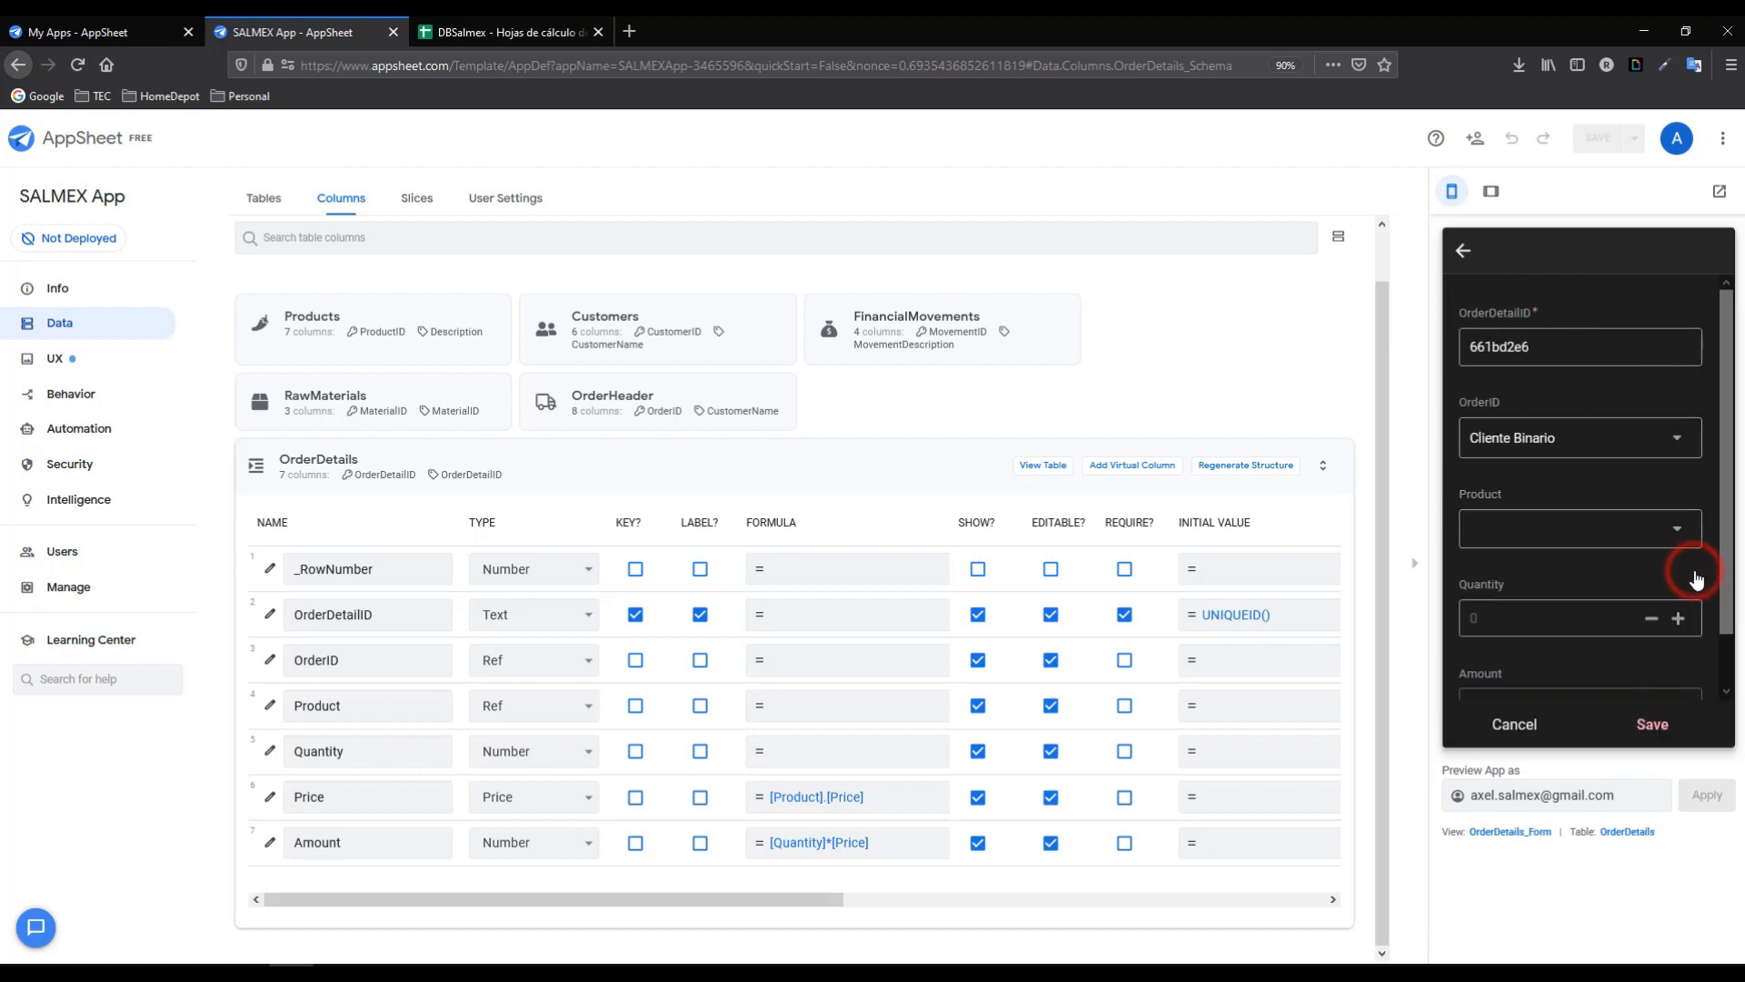
pyautogui.click(1677, 532)
pyautogui.click(1527, 300)
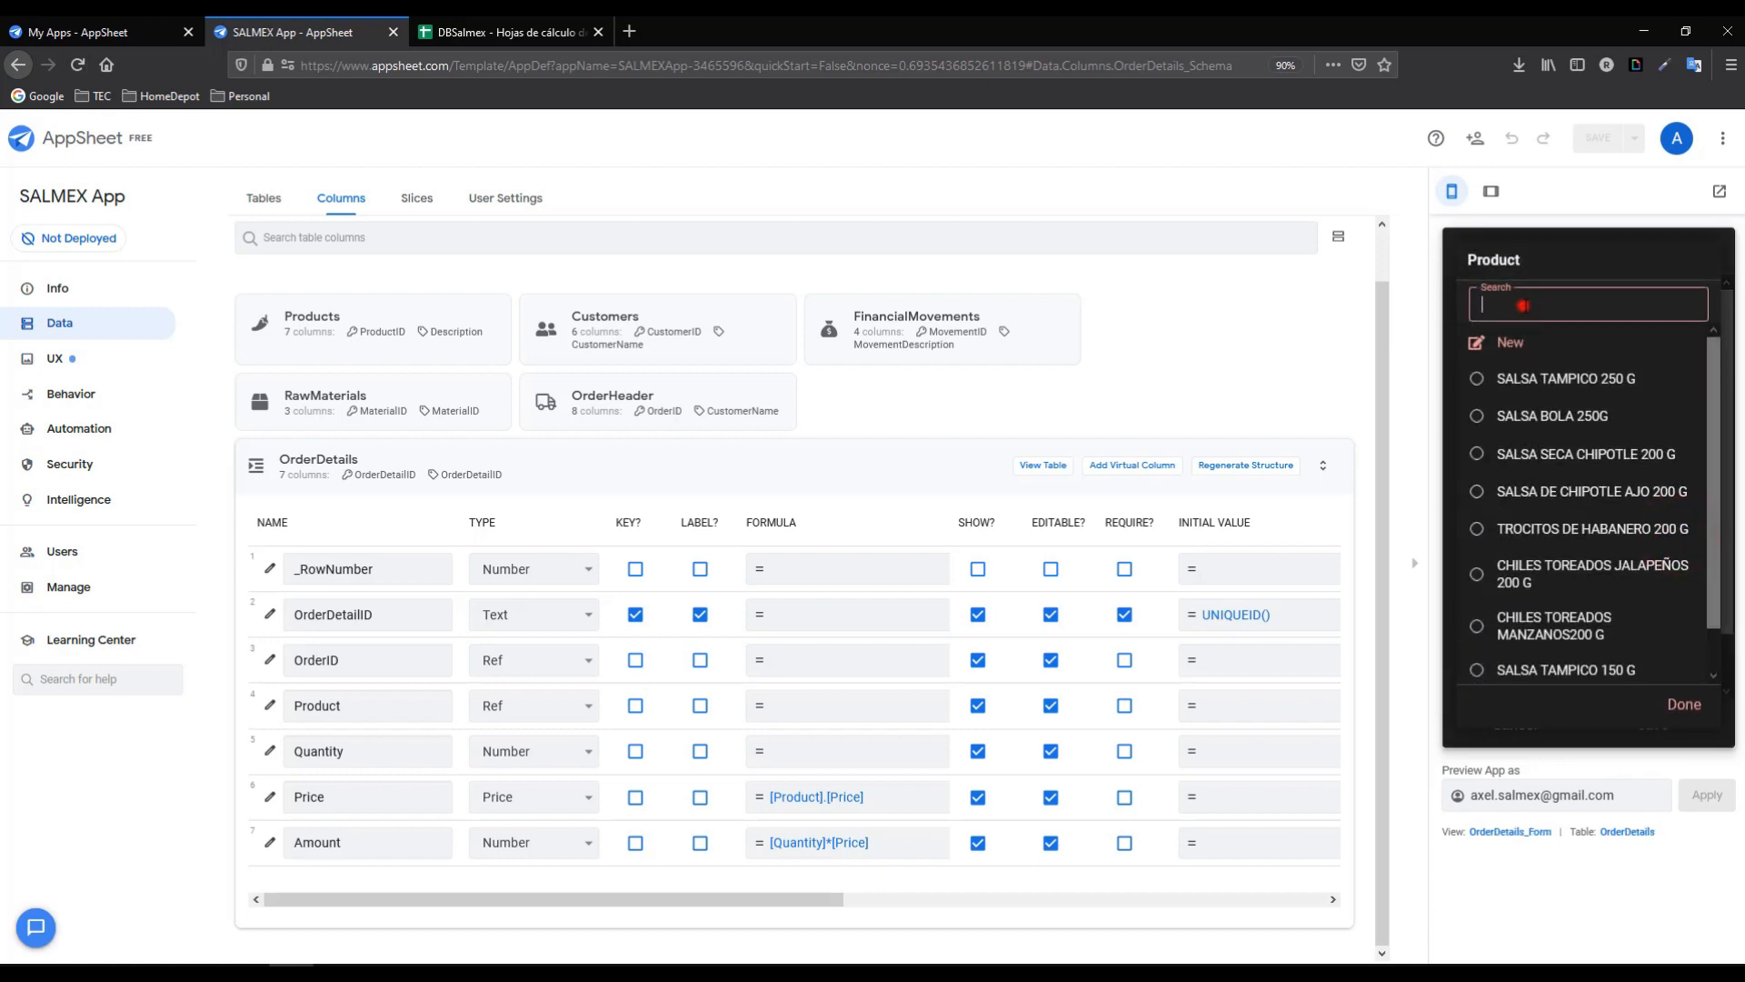
pyautogui.write('bol')
pyautogui.click(1523, 382)
pyautogui.moveTo(1726, 514); pyautogui.dragTo(1728, 596)
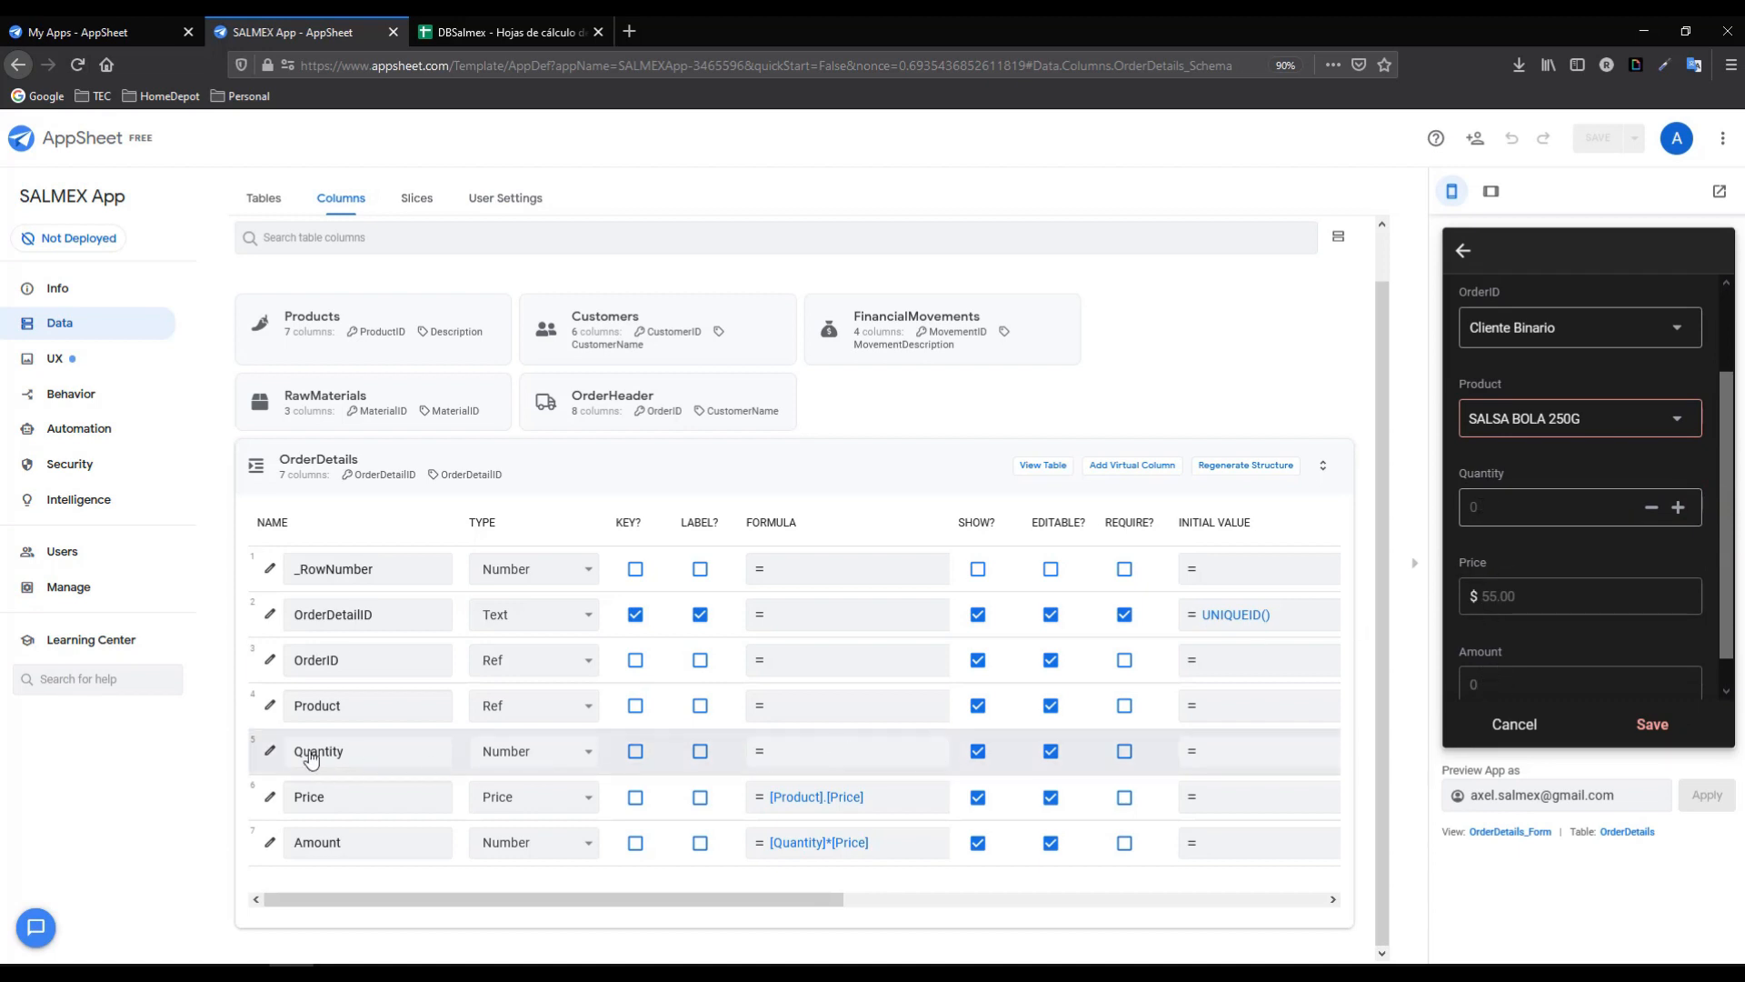
# - Set the Quantity column's initial value to 1
pyautogui.click(1213, 752)
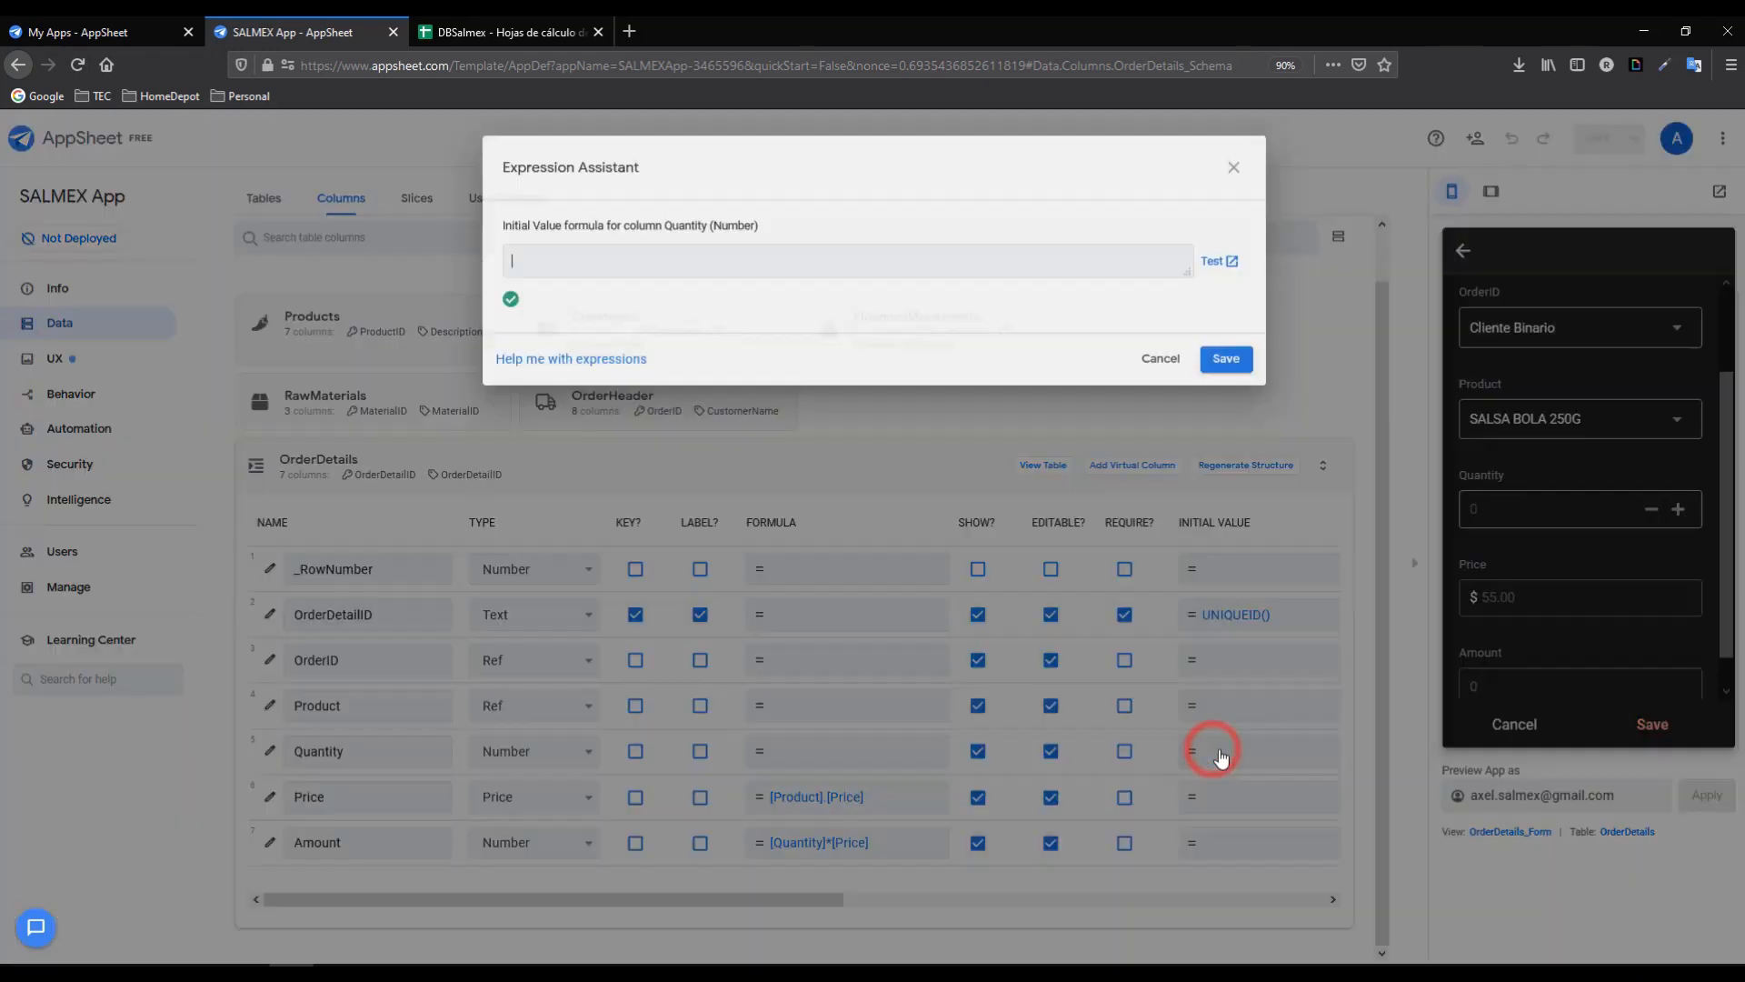
pyautogui.click(621, 262)
pyautogui.write('1')
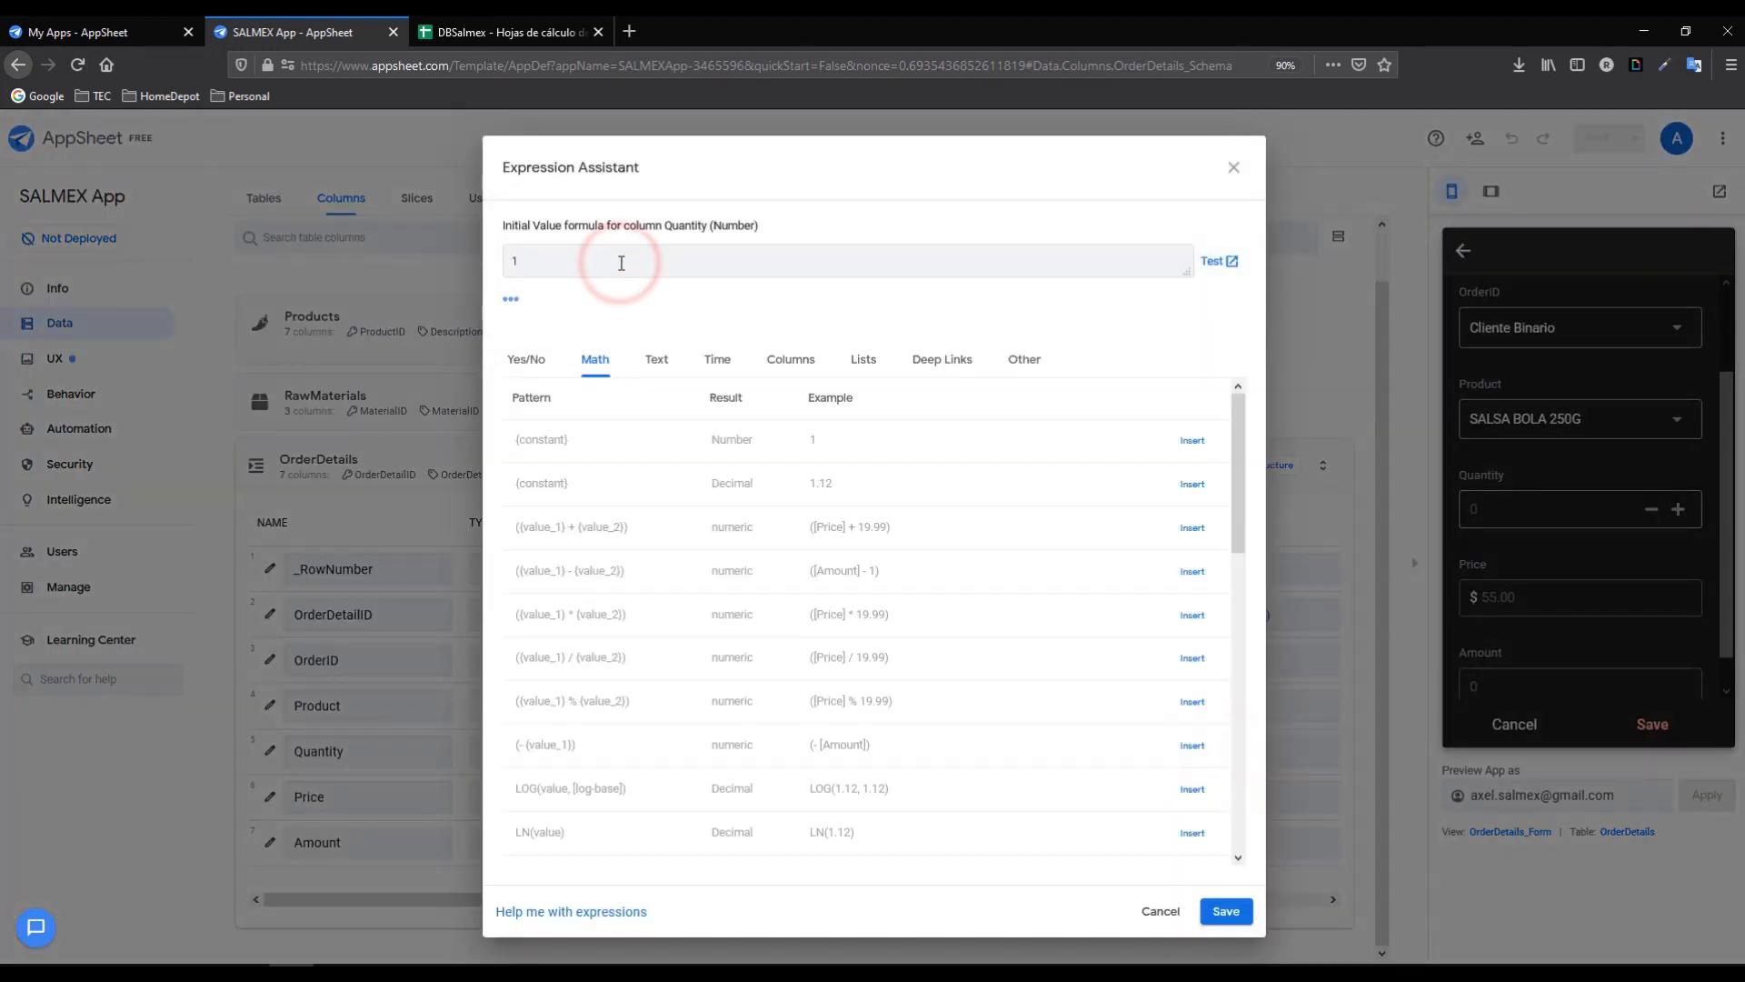
pyautogui.click(1226, 911)
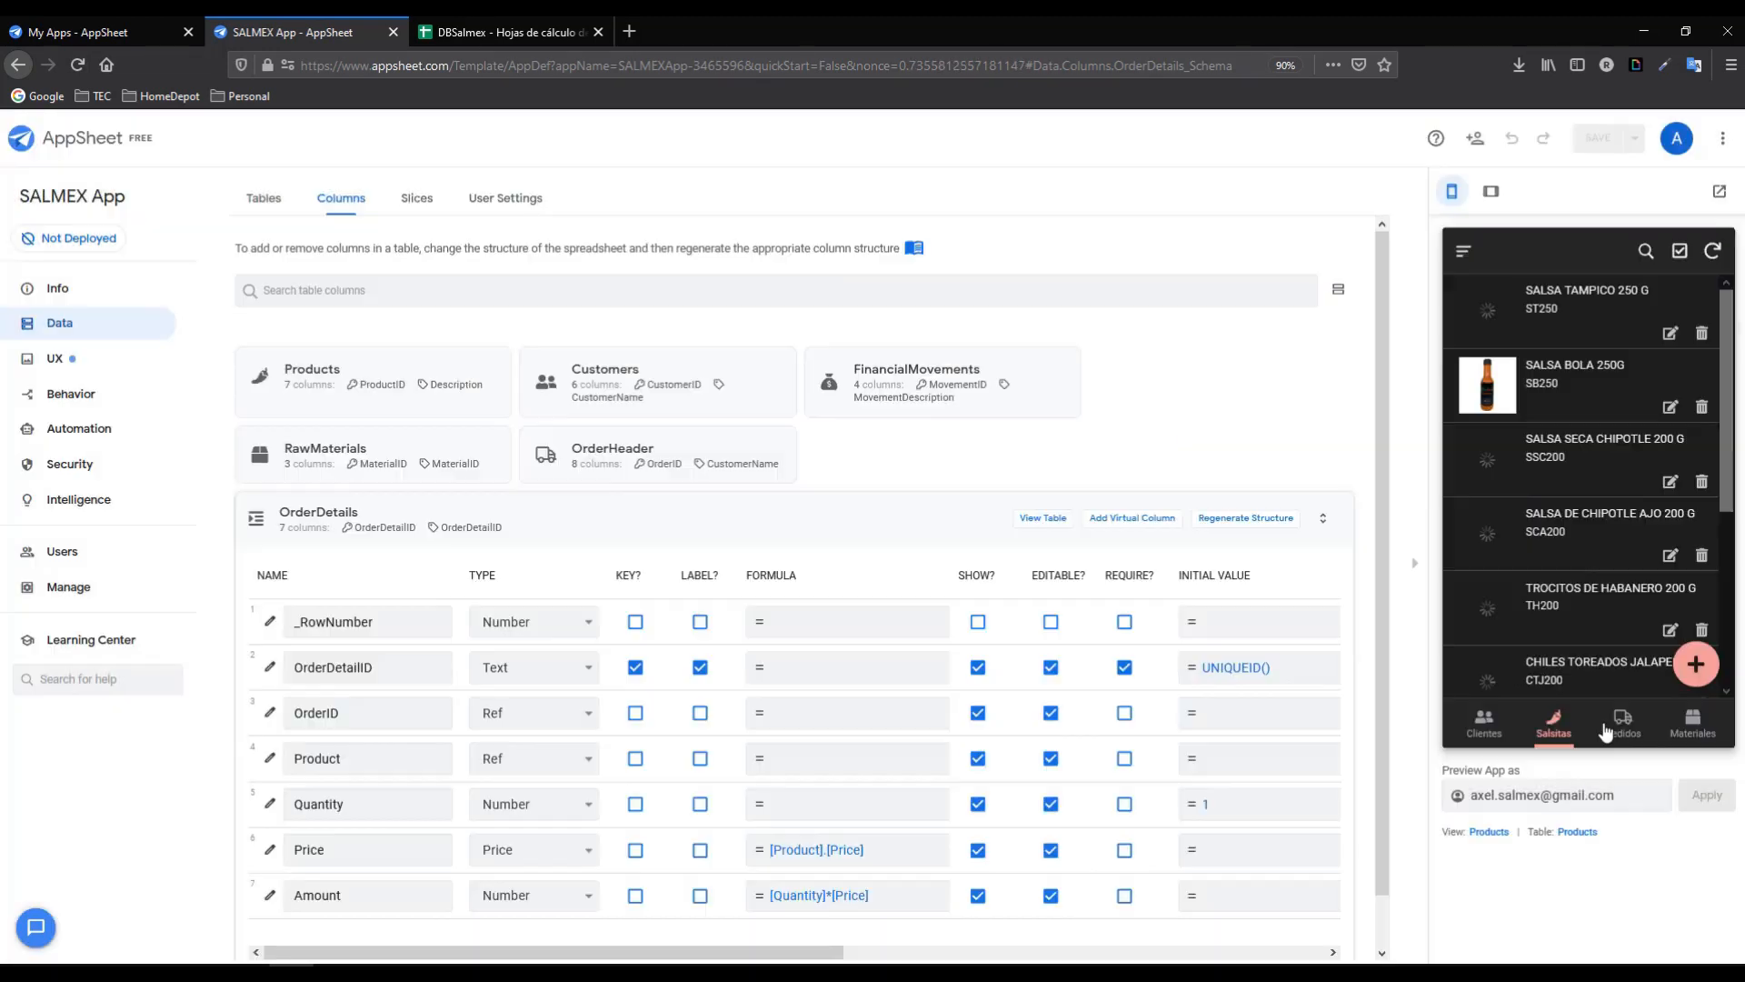
# - Add a SALSA TAMPICO 250 G line with quantity 2 to the Cliente Binario order
pyautogui.click(1625, 727)
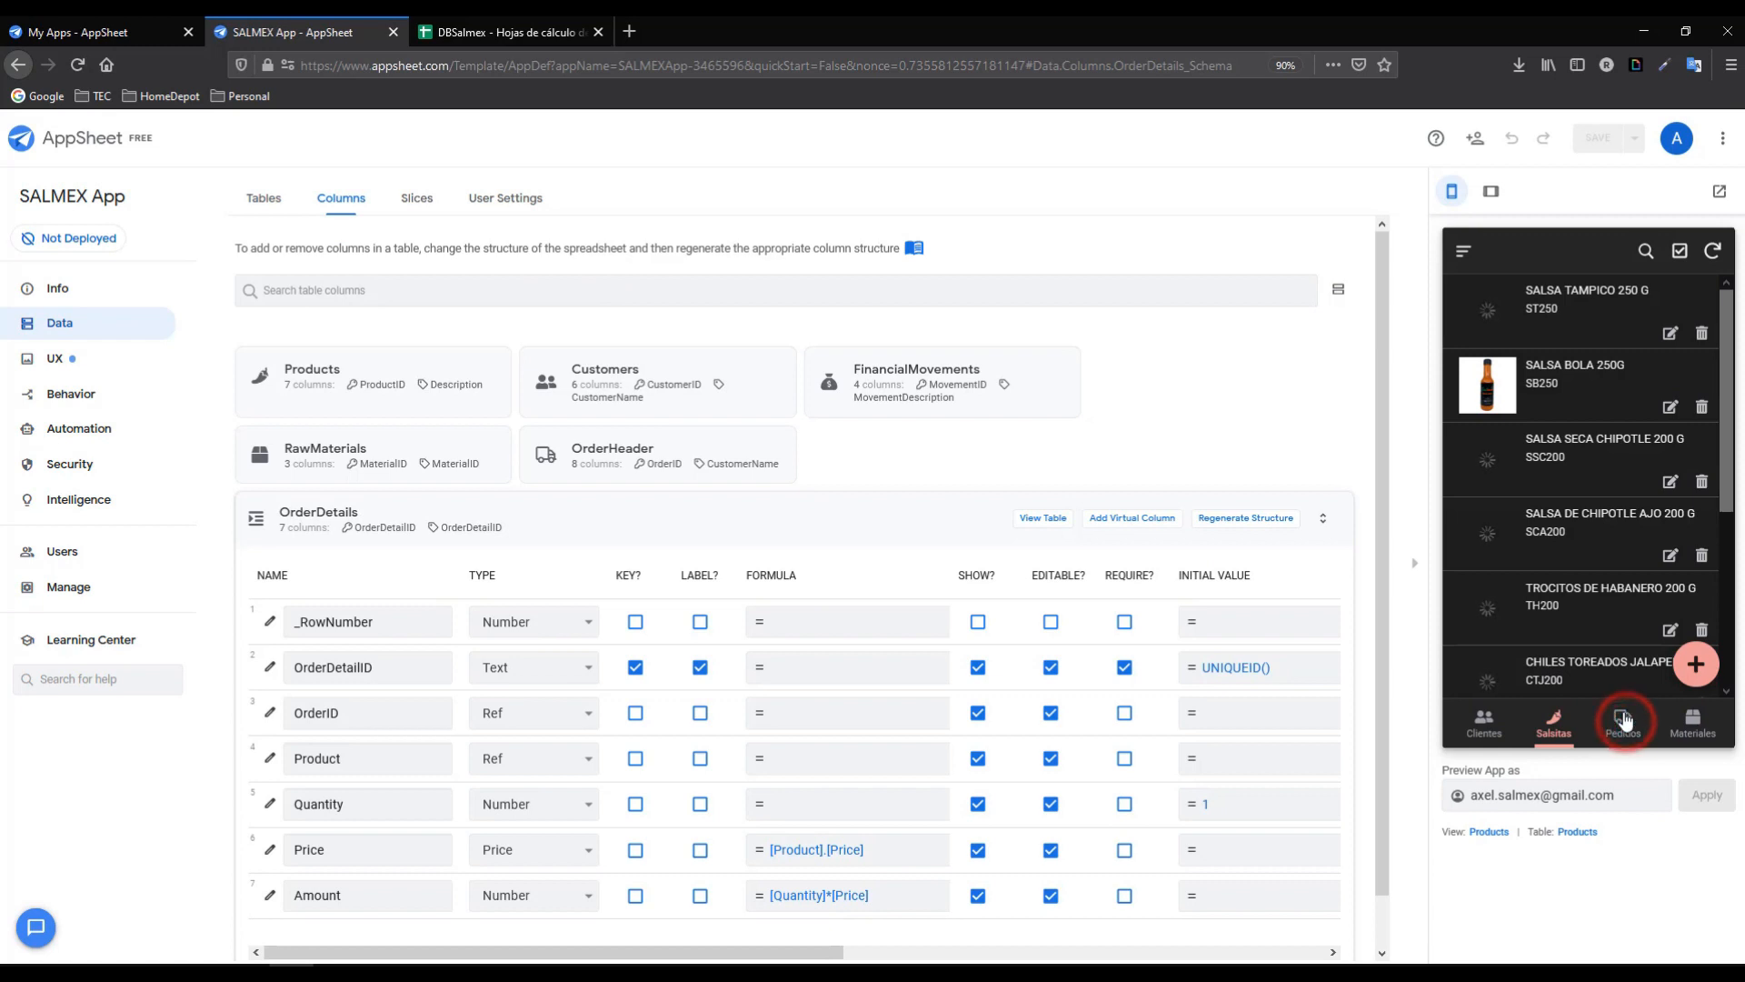
pyautogui.click(1529, 329)
pyautogui.click(1700, 571)
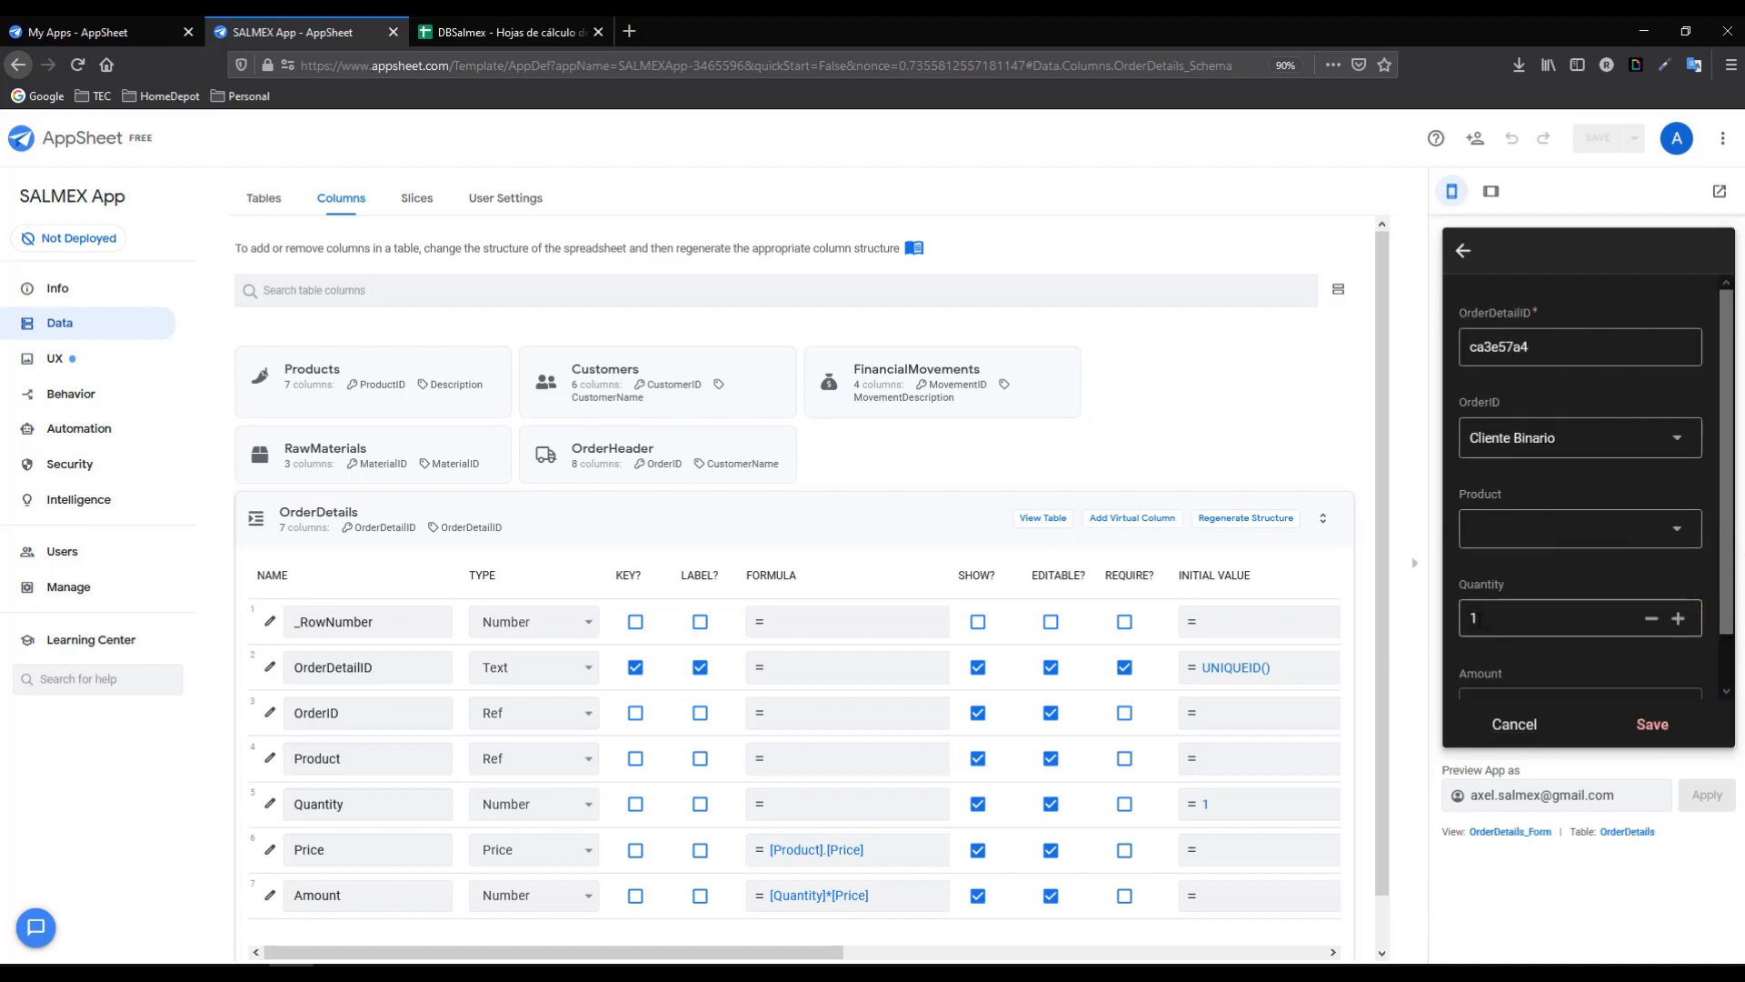
pyautogui.click(1676, 532)
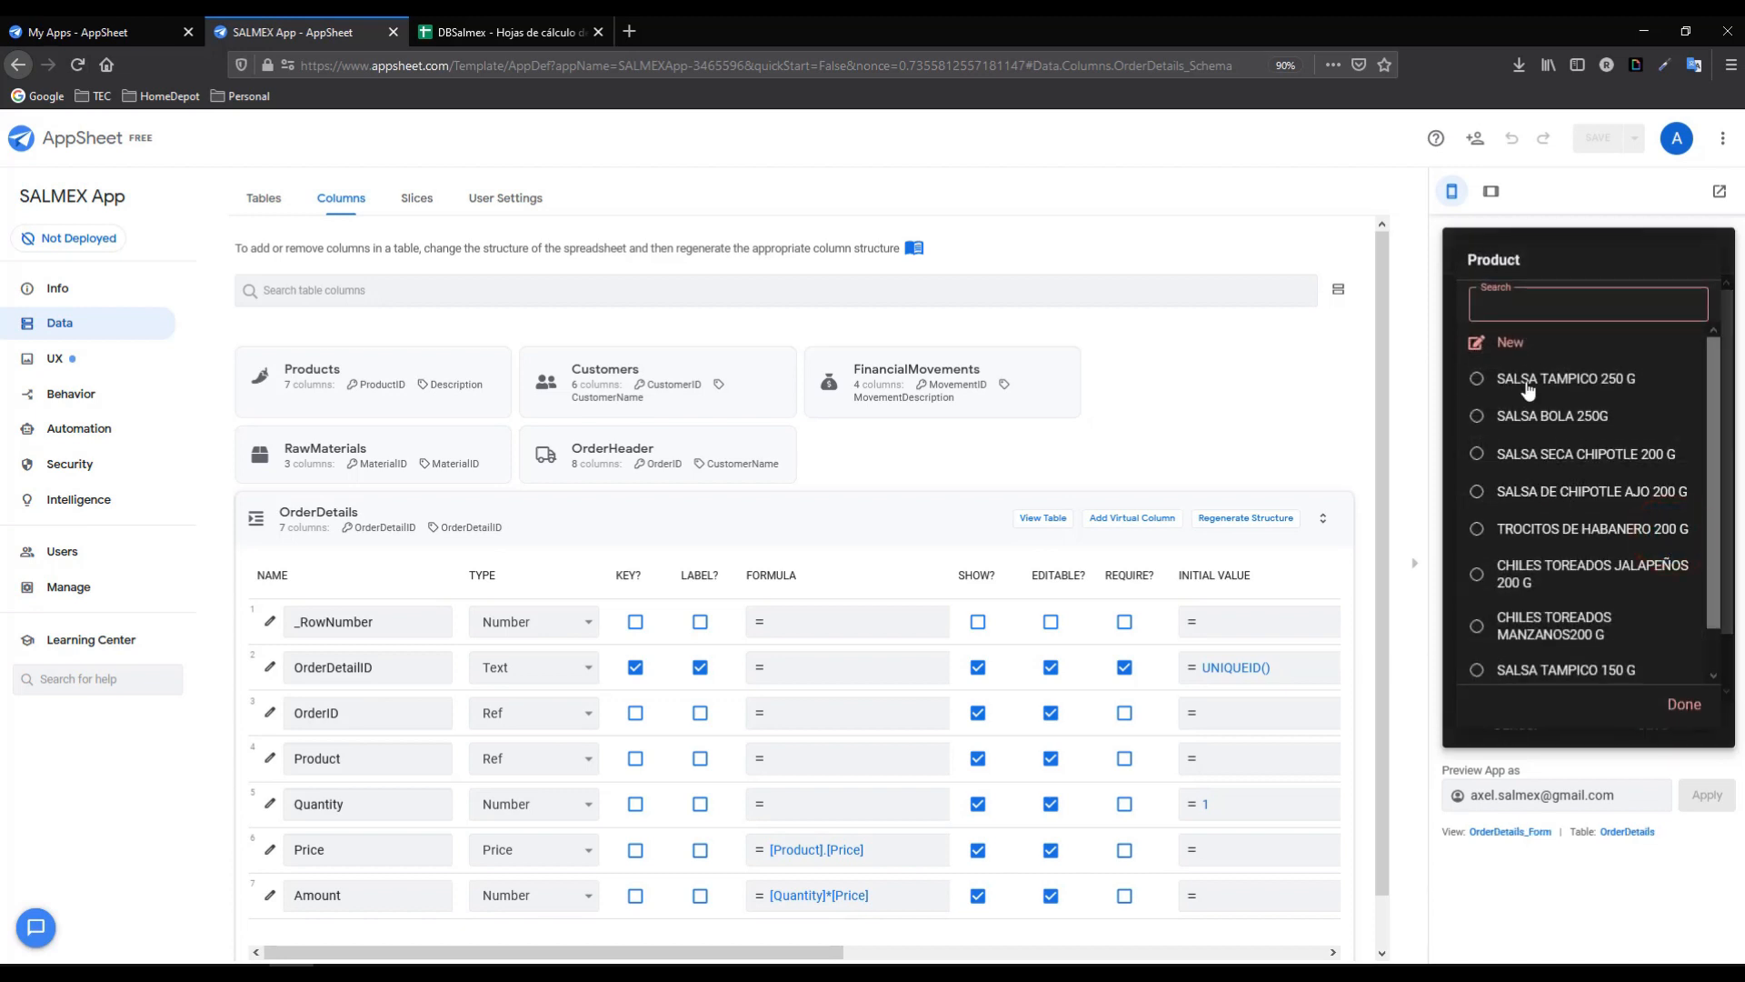
pyautogui.click(1532, 380)
pyautogui.moveTo(1722, 497); pyautogui.dragTo(1721, 613)
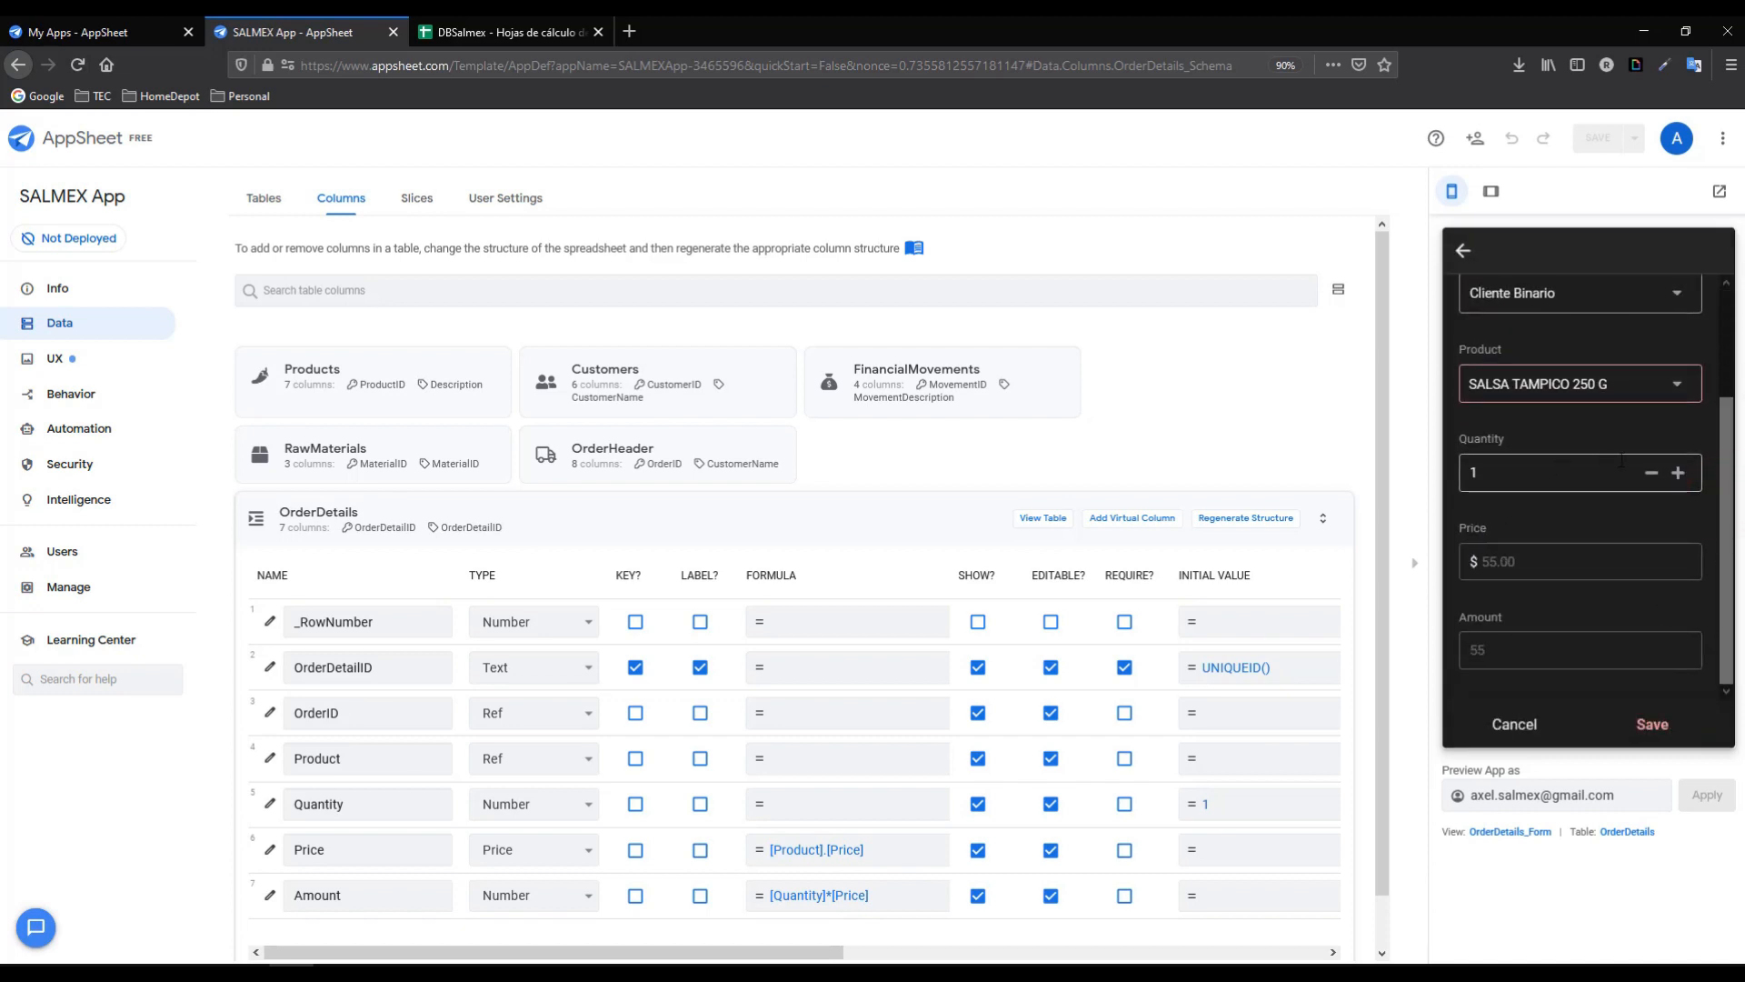
pyautogui.click(1678, 473)
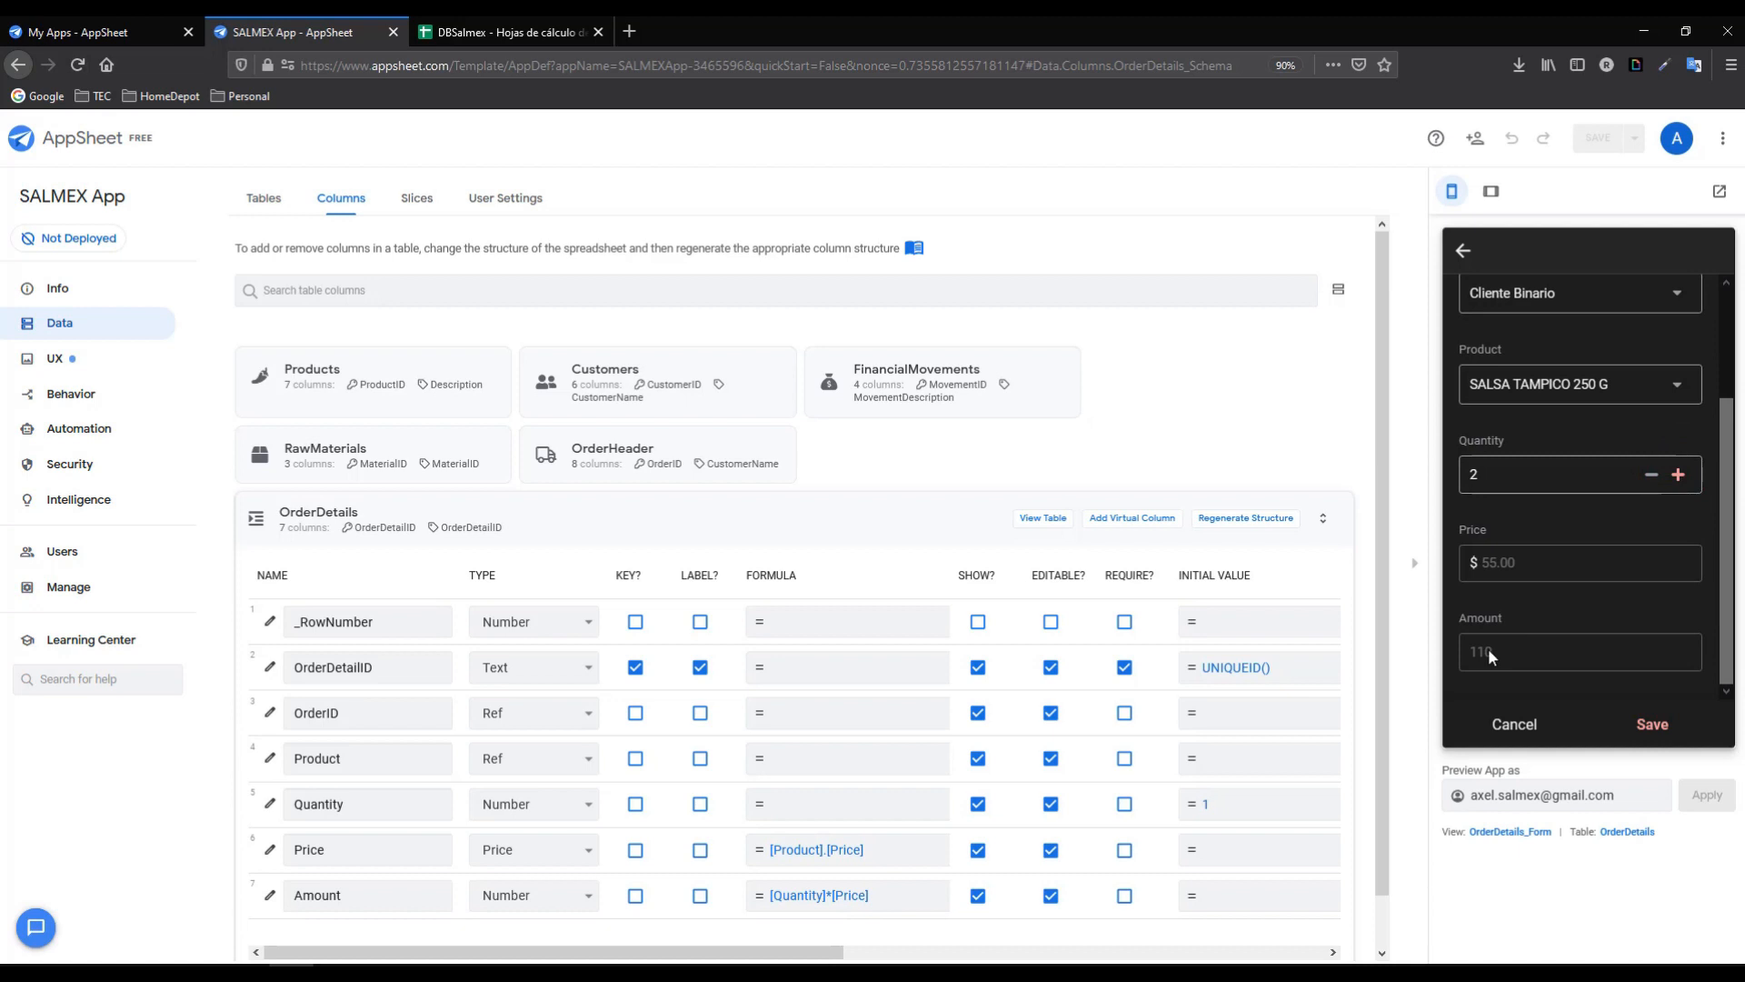
pyautogui.click(1641, 723)
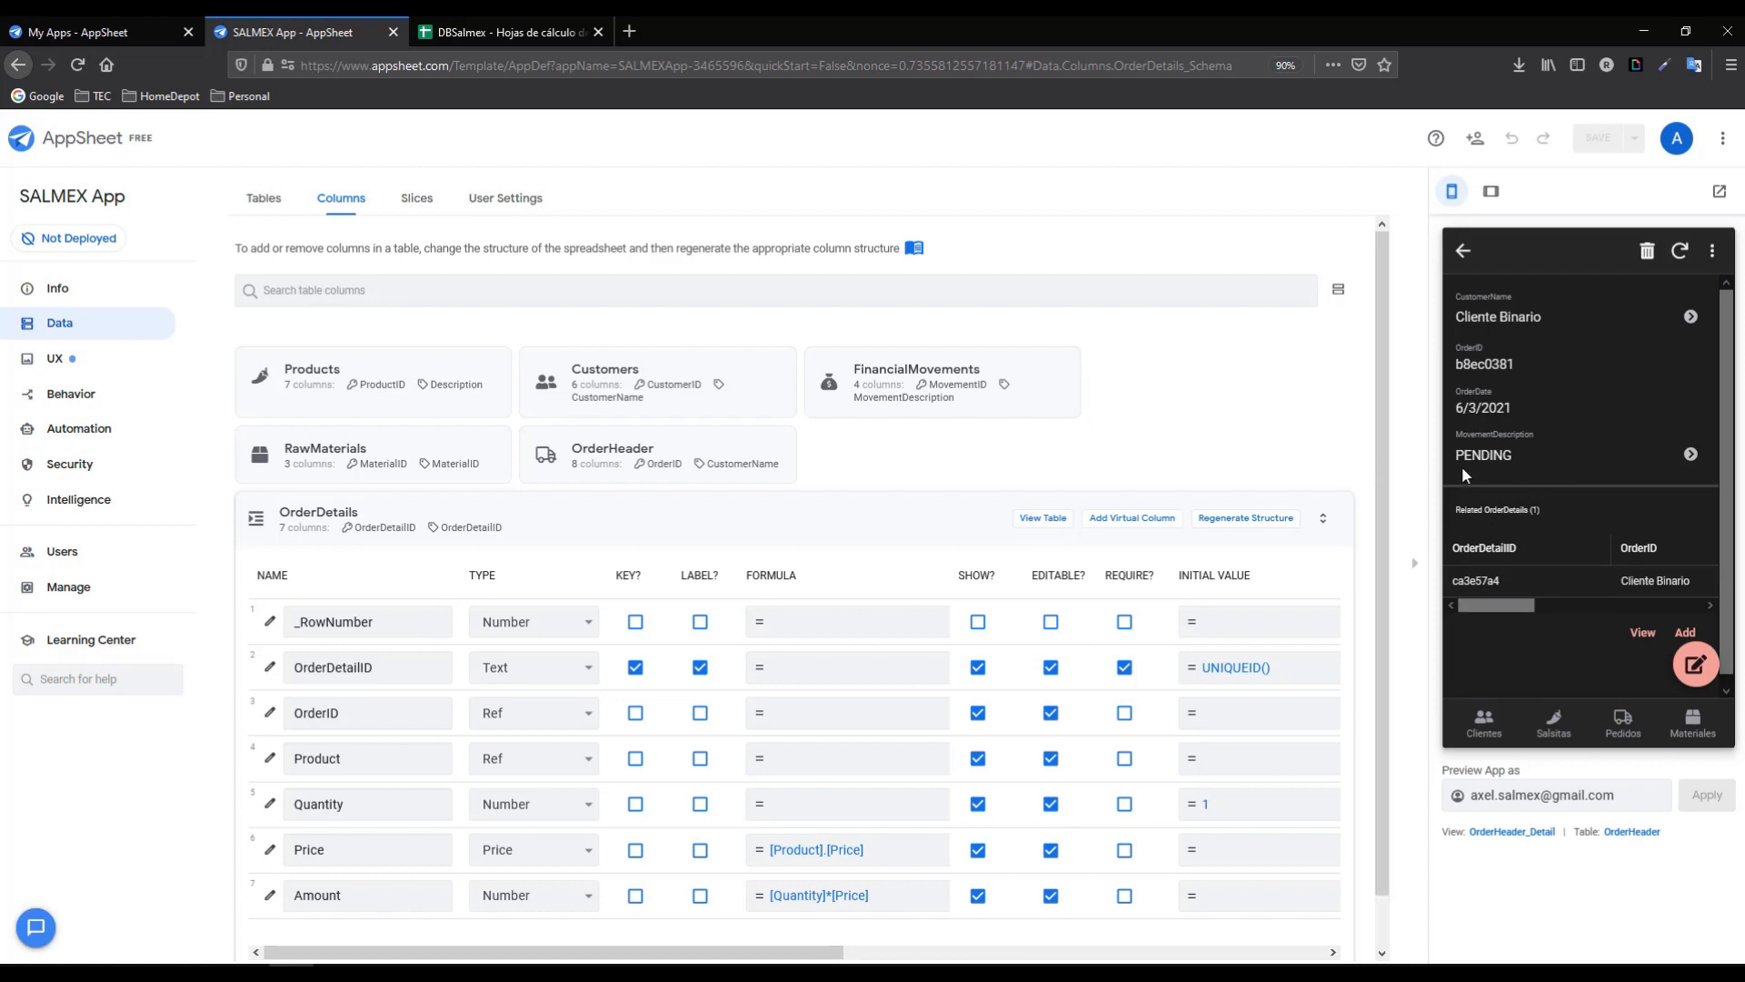
# - Select OrderHeader's TotalNet cell D2 and review OrderDetails' OrderID and Amount columns
pyautogui.click(482, 32)
pyautogui.click(271, 431)
pyautogui.click(362, 282)
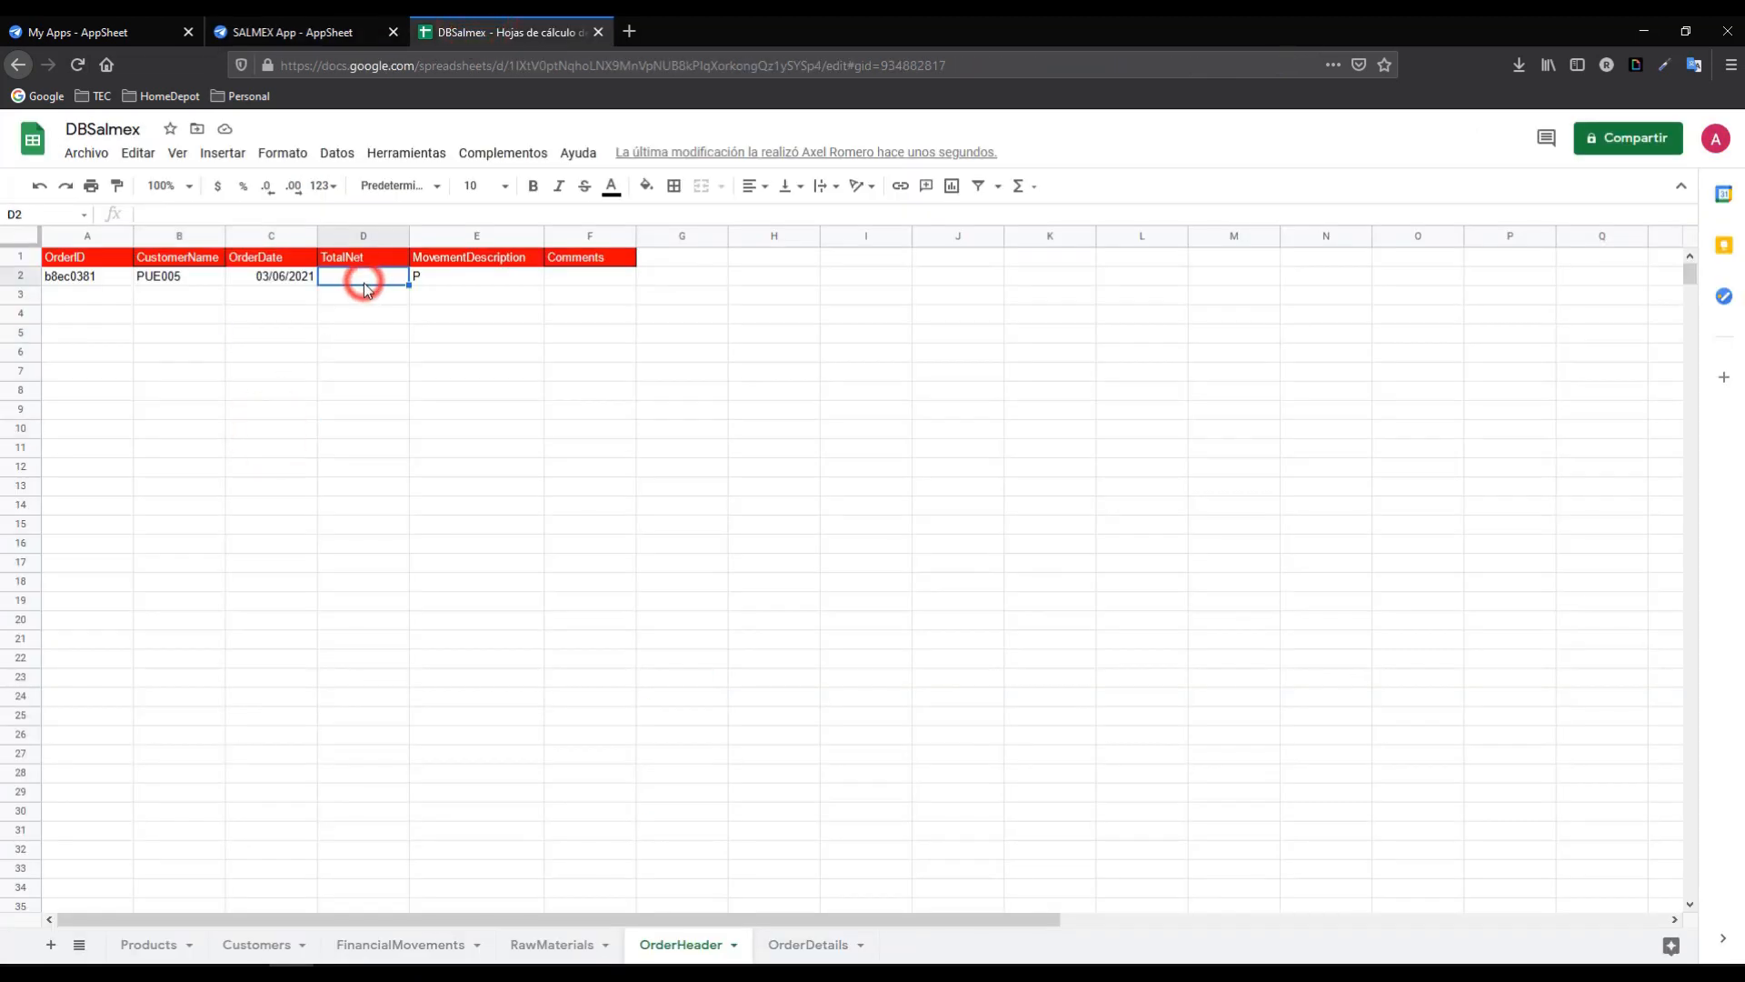
pyautogui.click(814, 945)
pyautogui.click(546, 275)
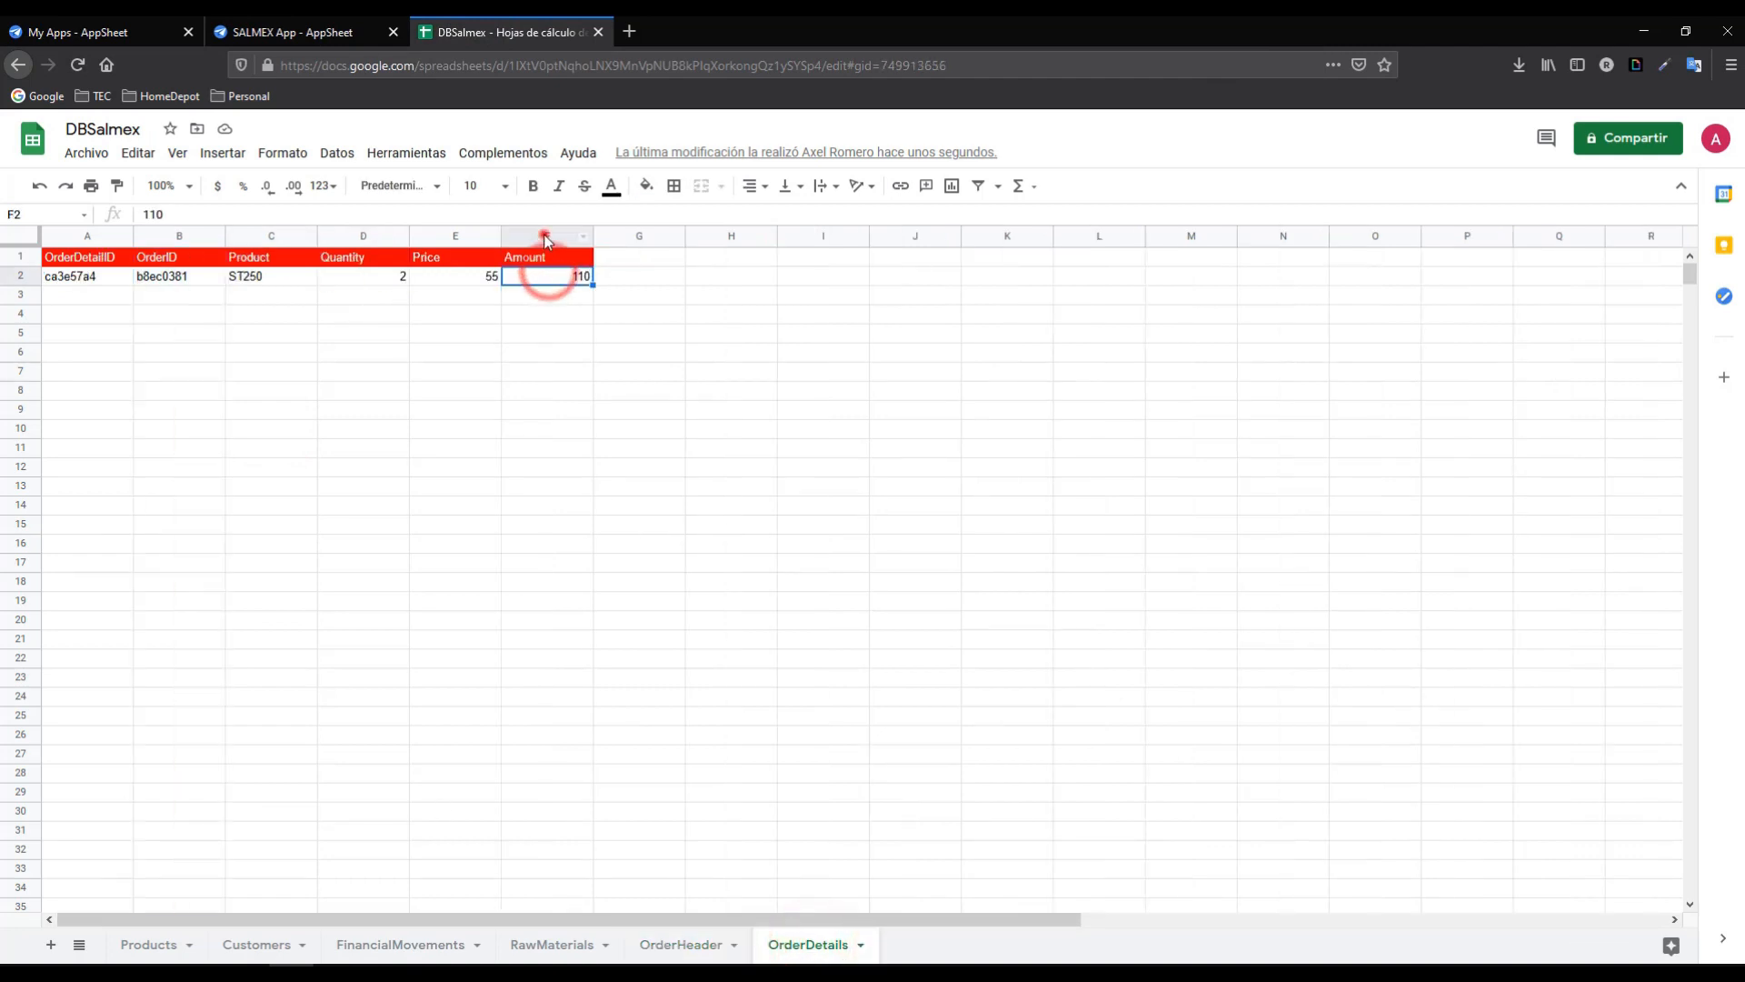
pyautogui.click(546, 235)
pyautogui.click(162, 236)
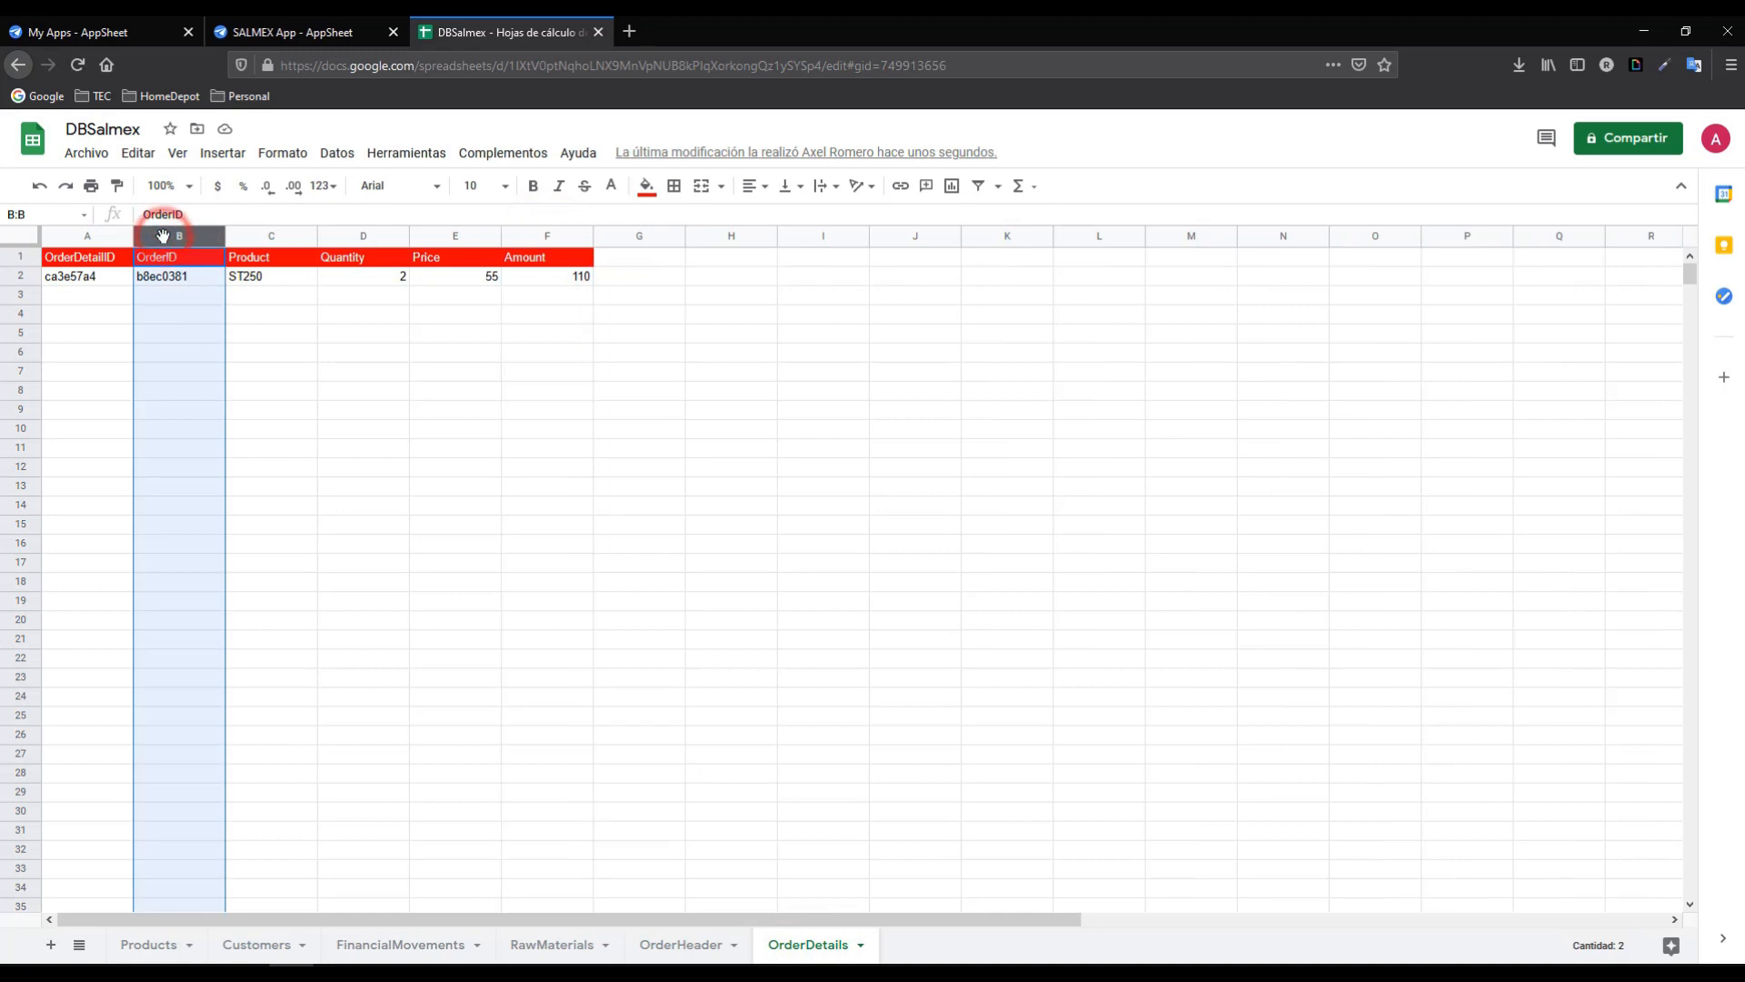
pyautogui.click(690, 945)
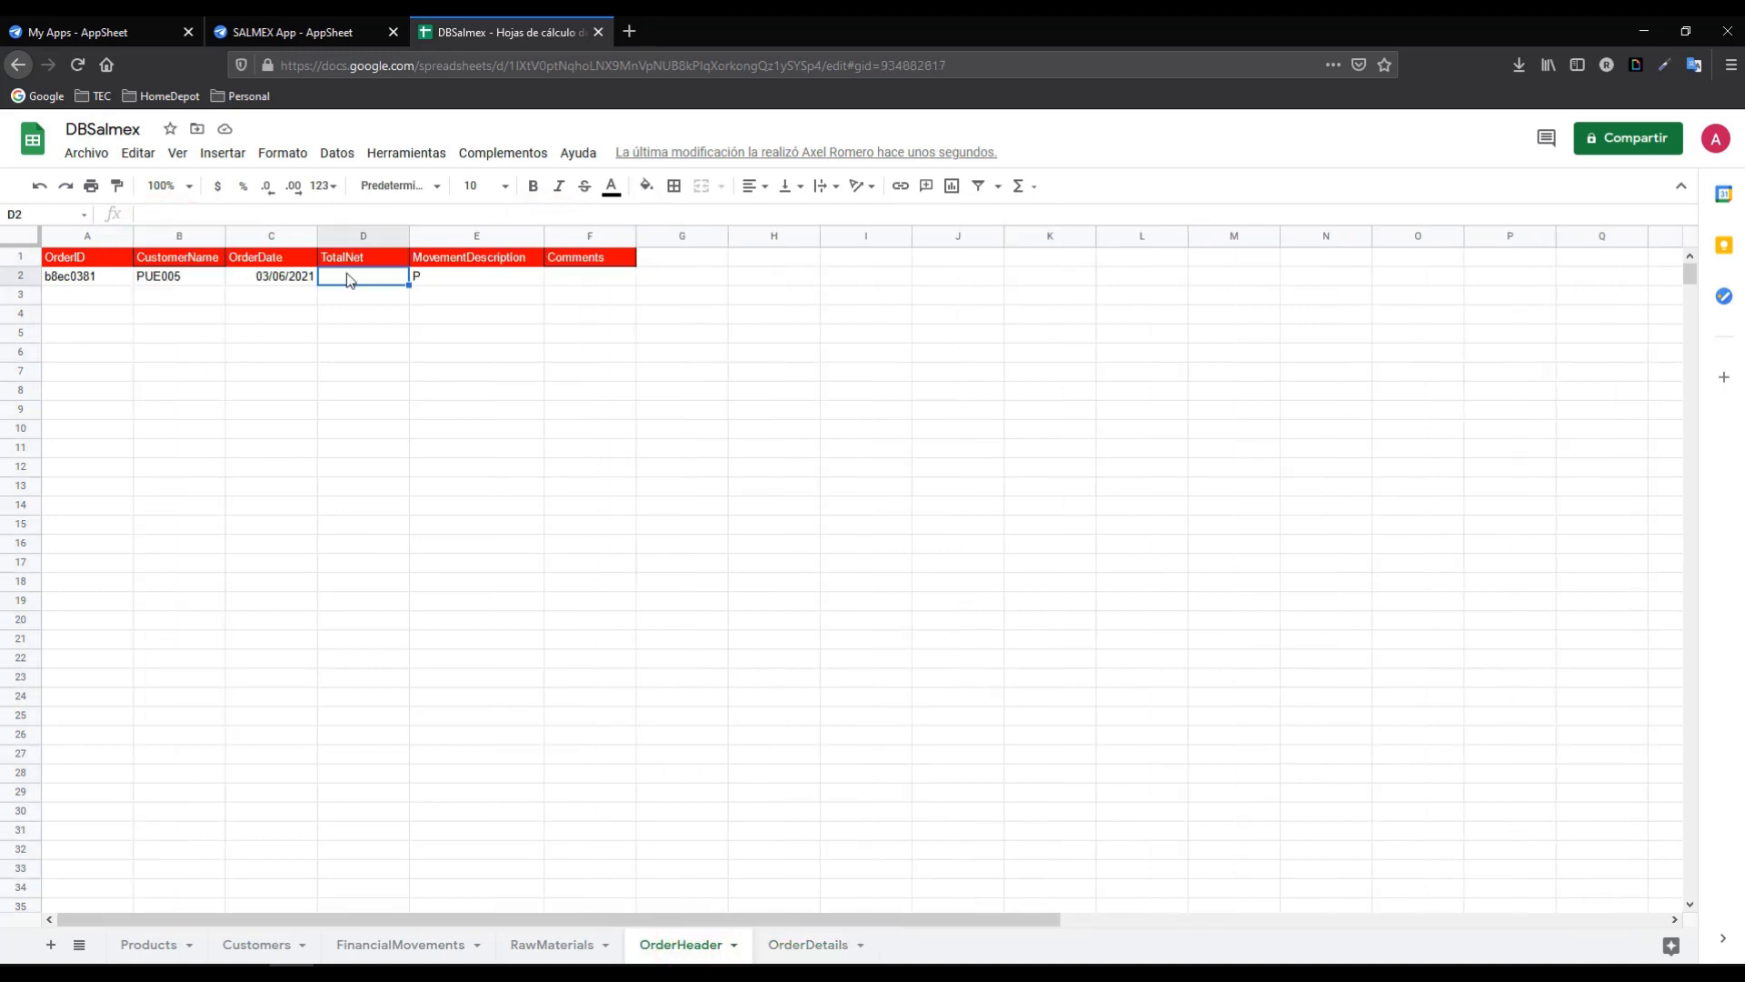
# - Enter =SUMAR.SI(OrderDetails!B:B,A2,OrderDetails!F:F) in D2
pyautogui.write('=sum')
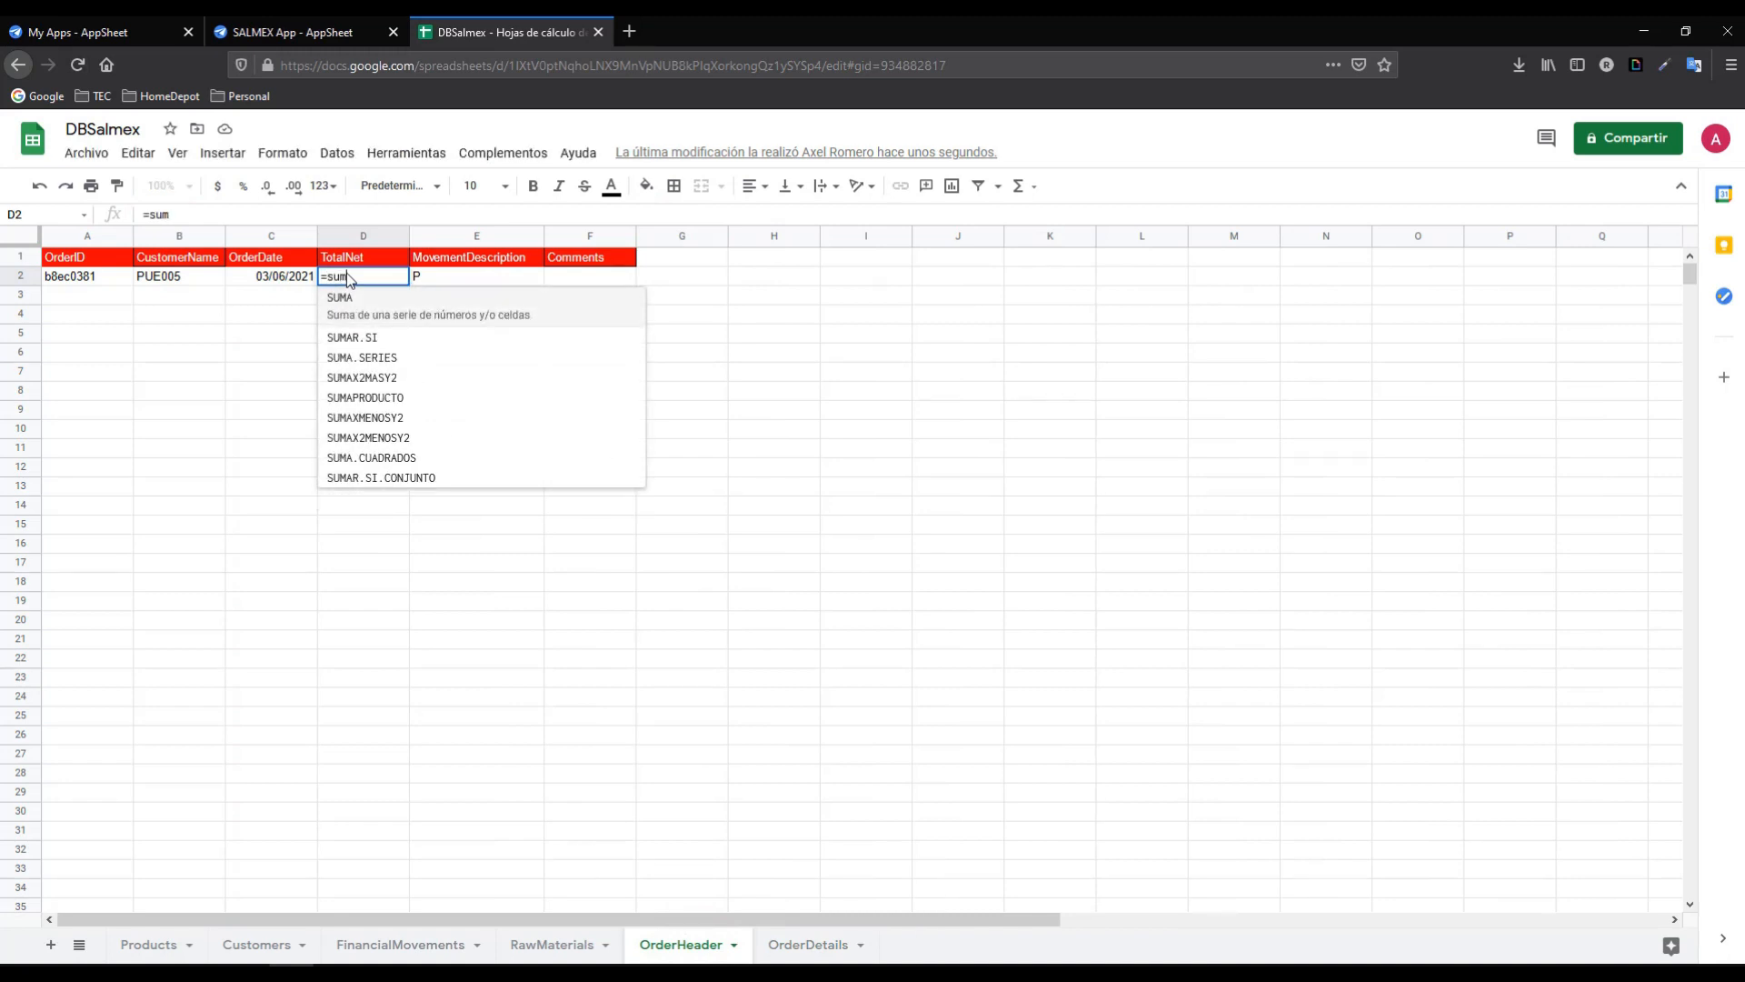
pyautogui.write('a')
pyautogui.press('Down')
pyautogui.press('Tab')
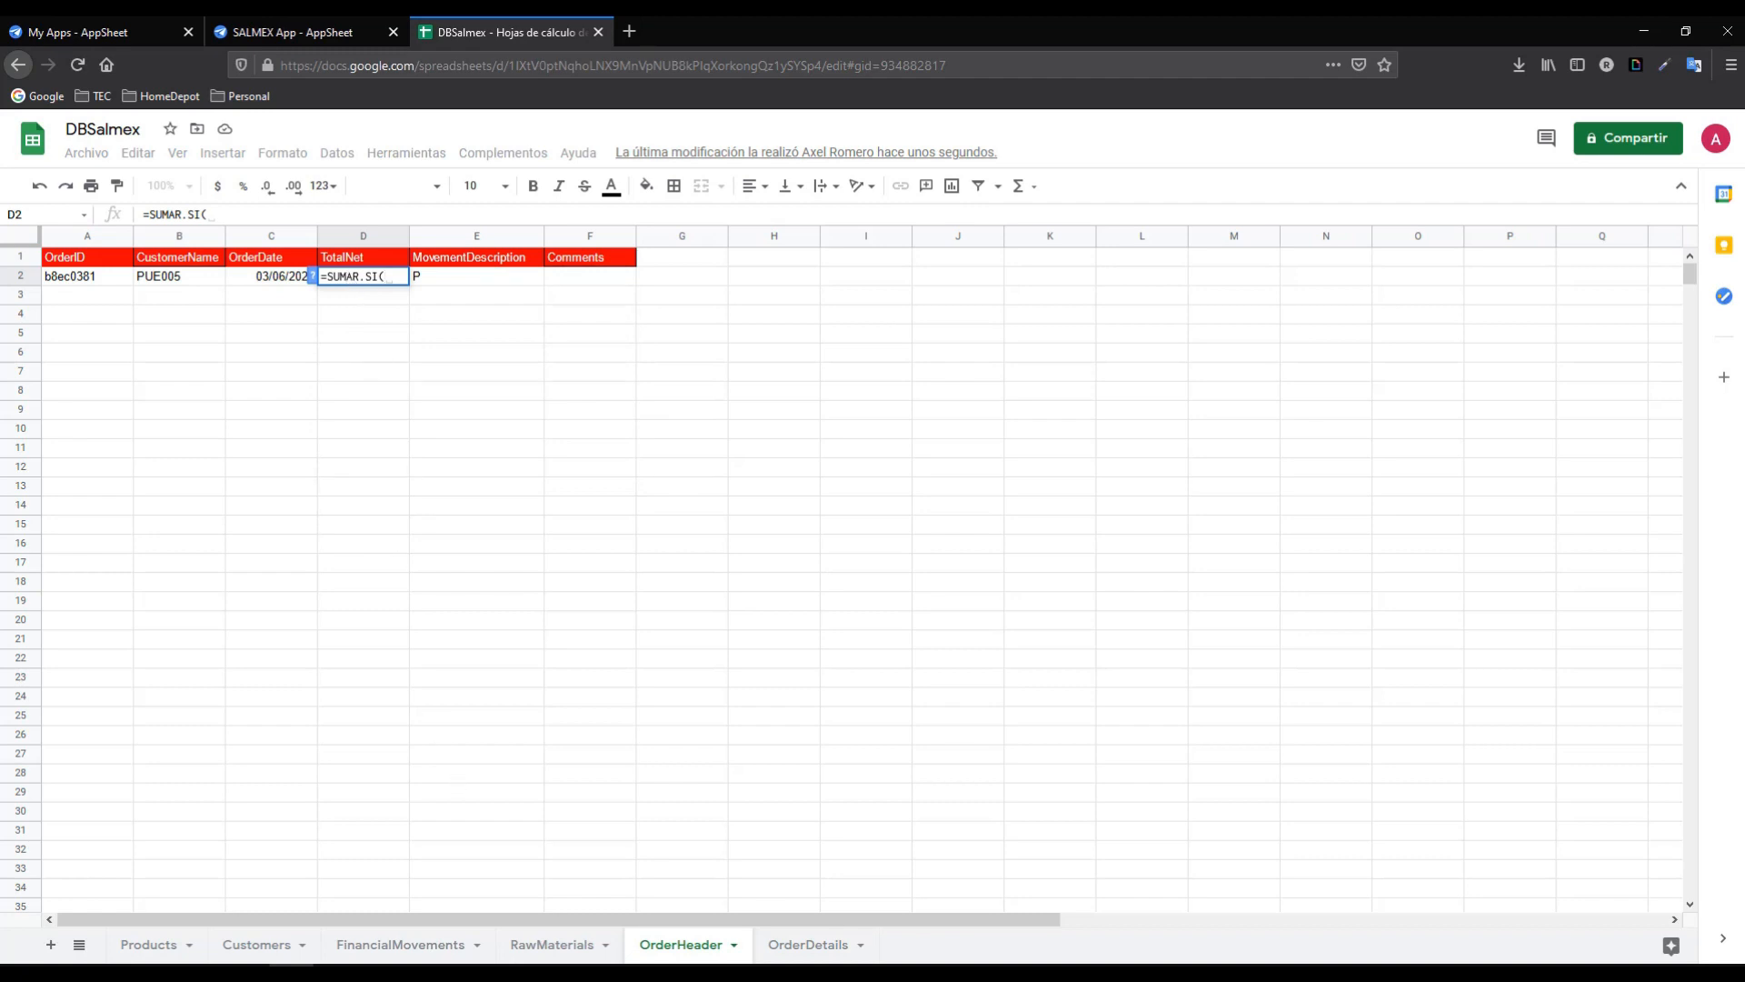
pyautogui.click(794, 947)
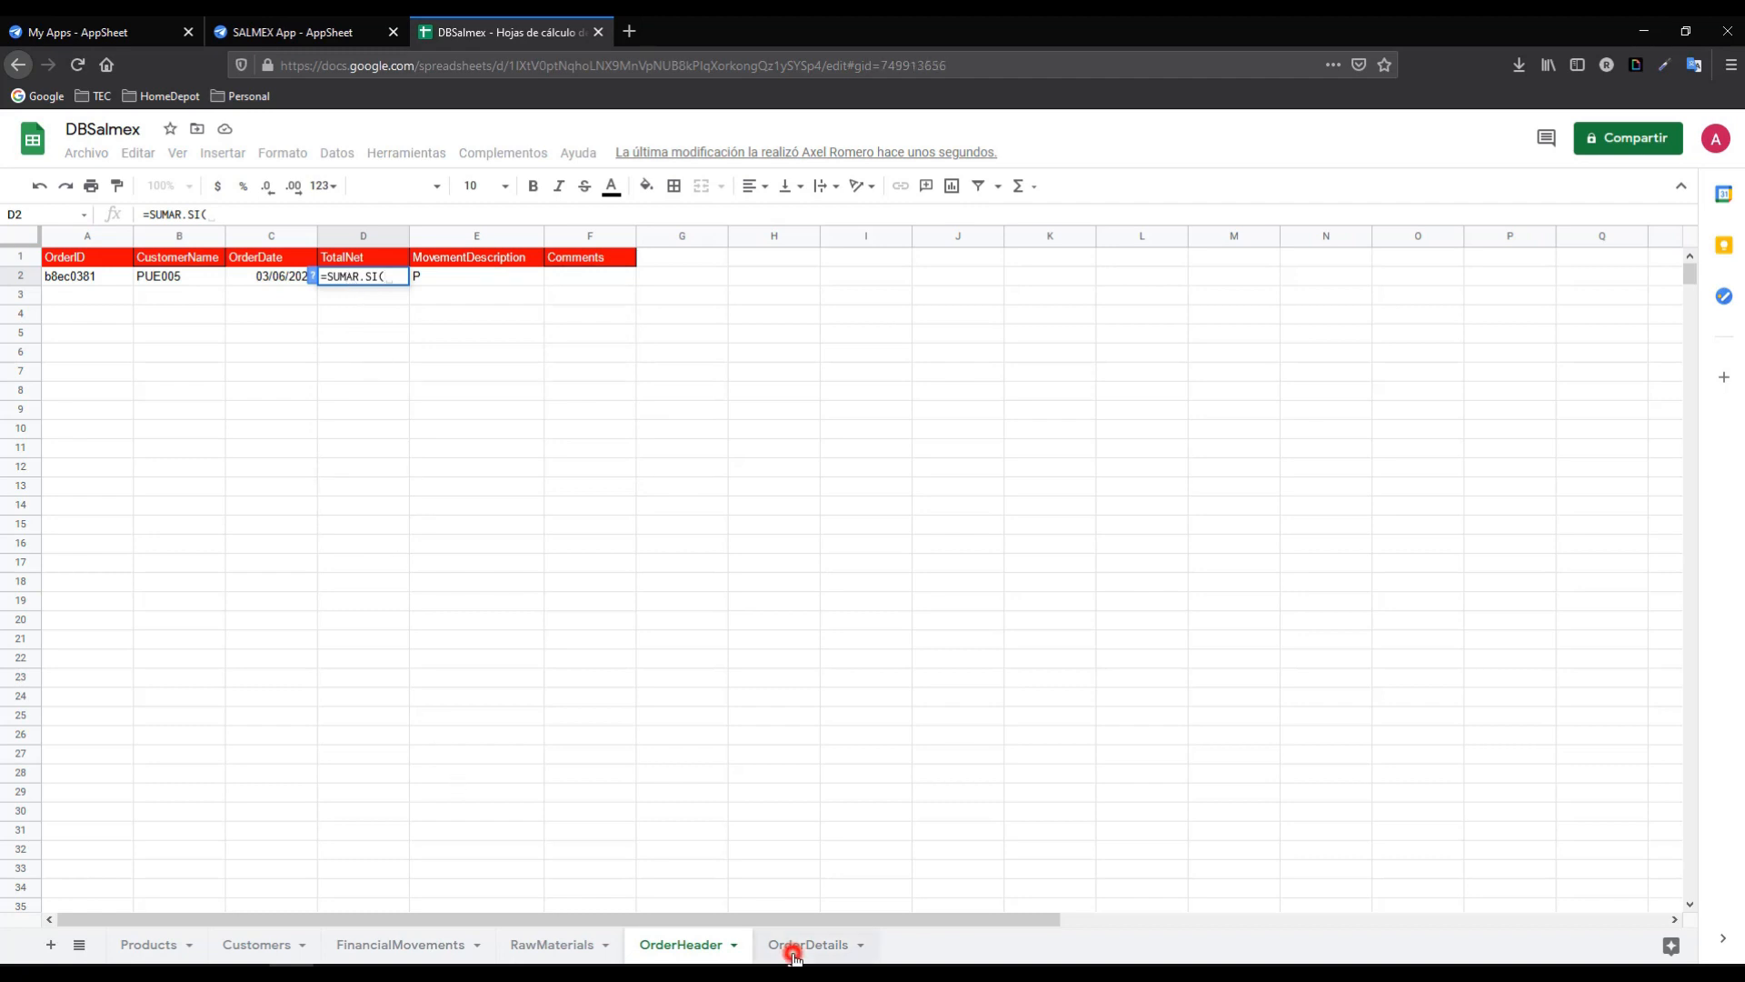
pyautogui.click(160, 233)
pyautogui.write(',')
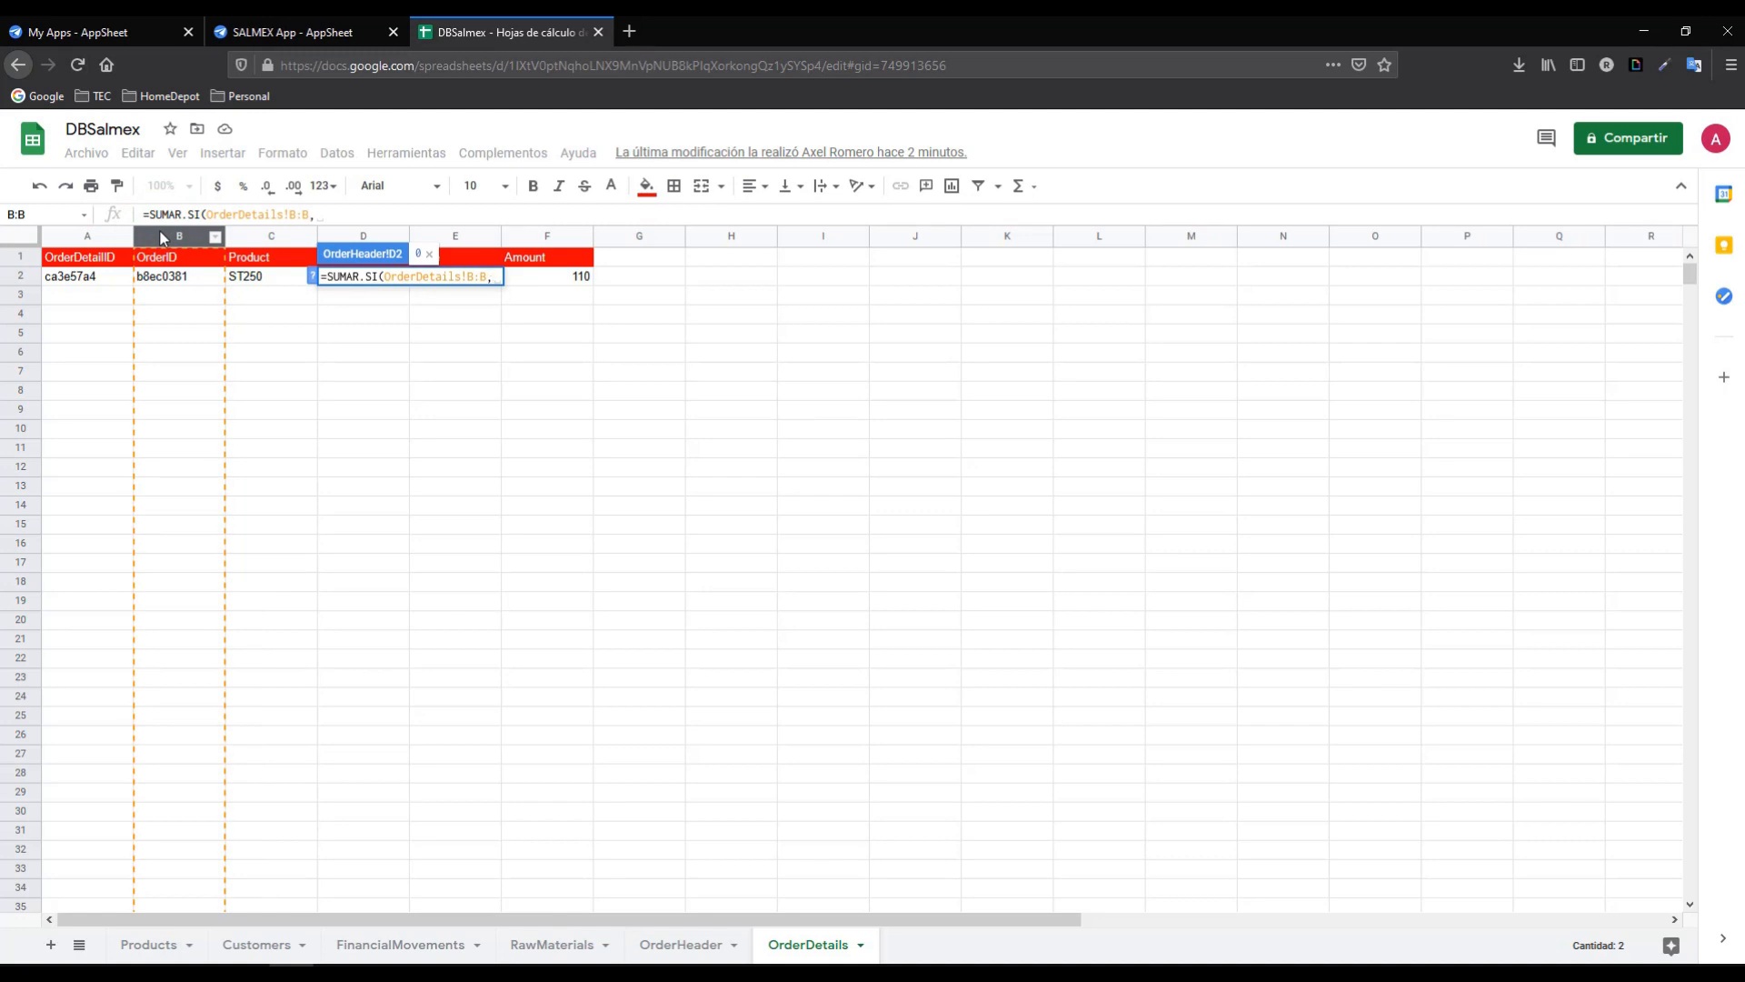
pyautogui.click(677, 945)
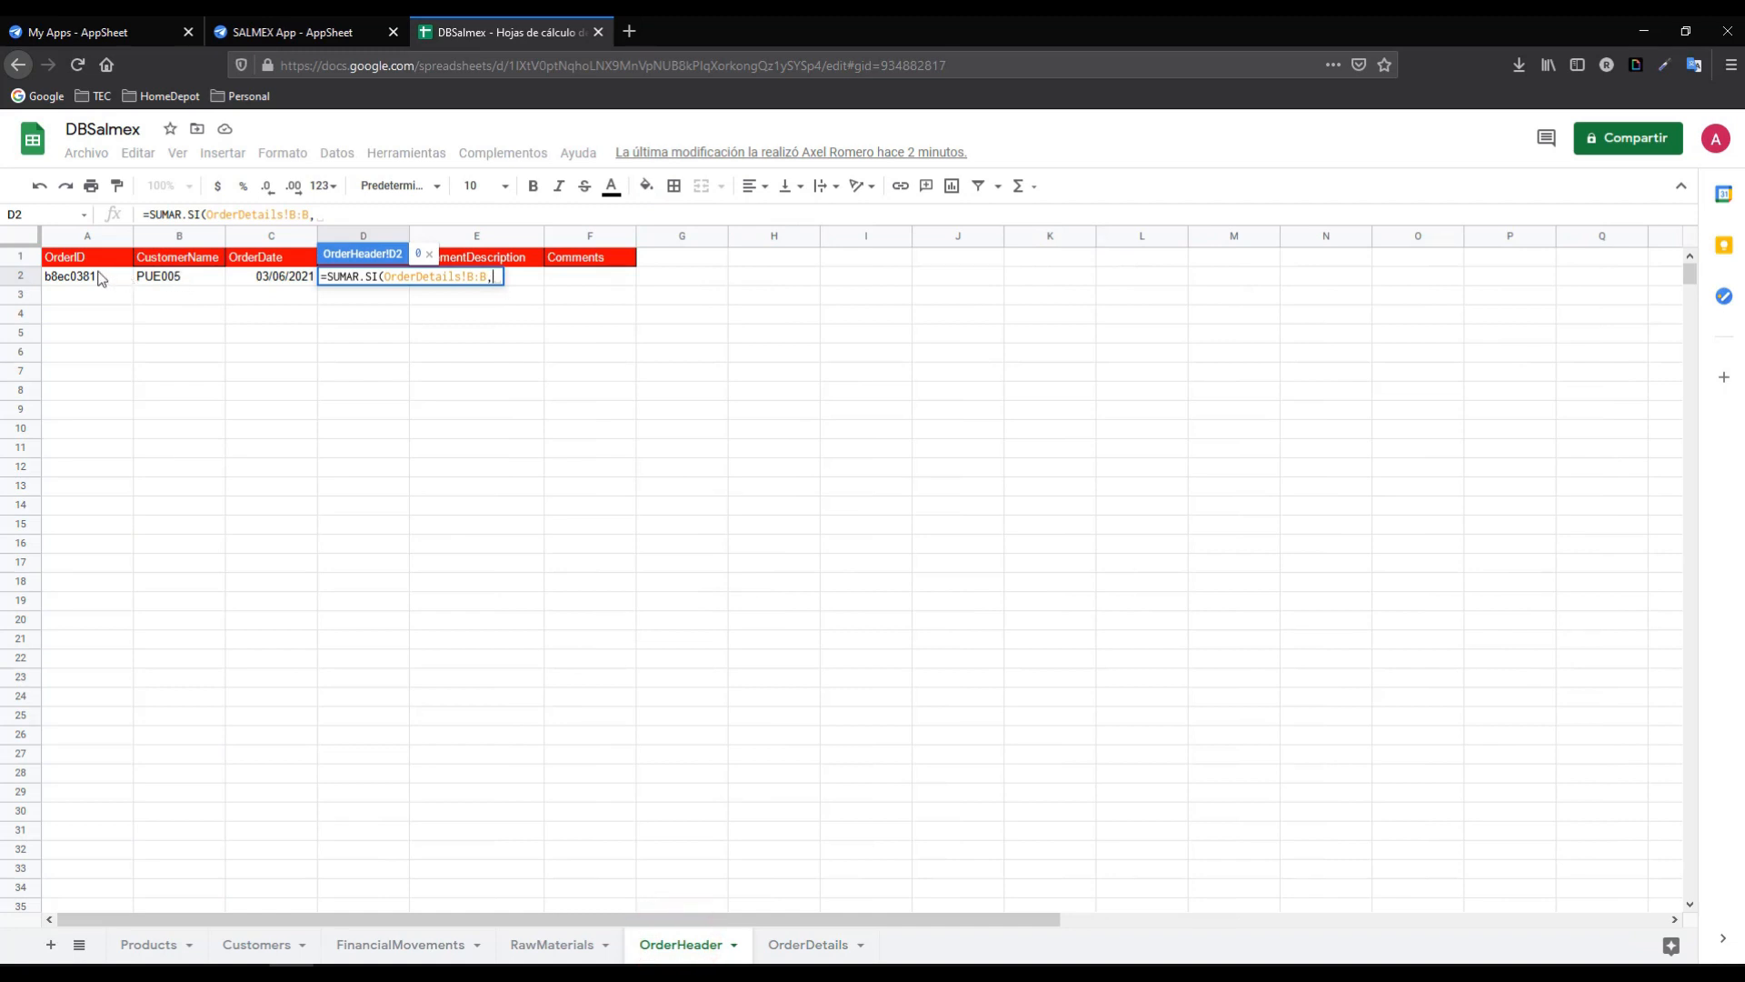
pyautogui.click(95, 283)
pyautogui.write(',')
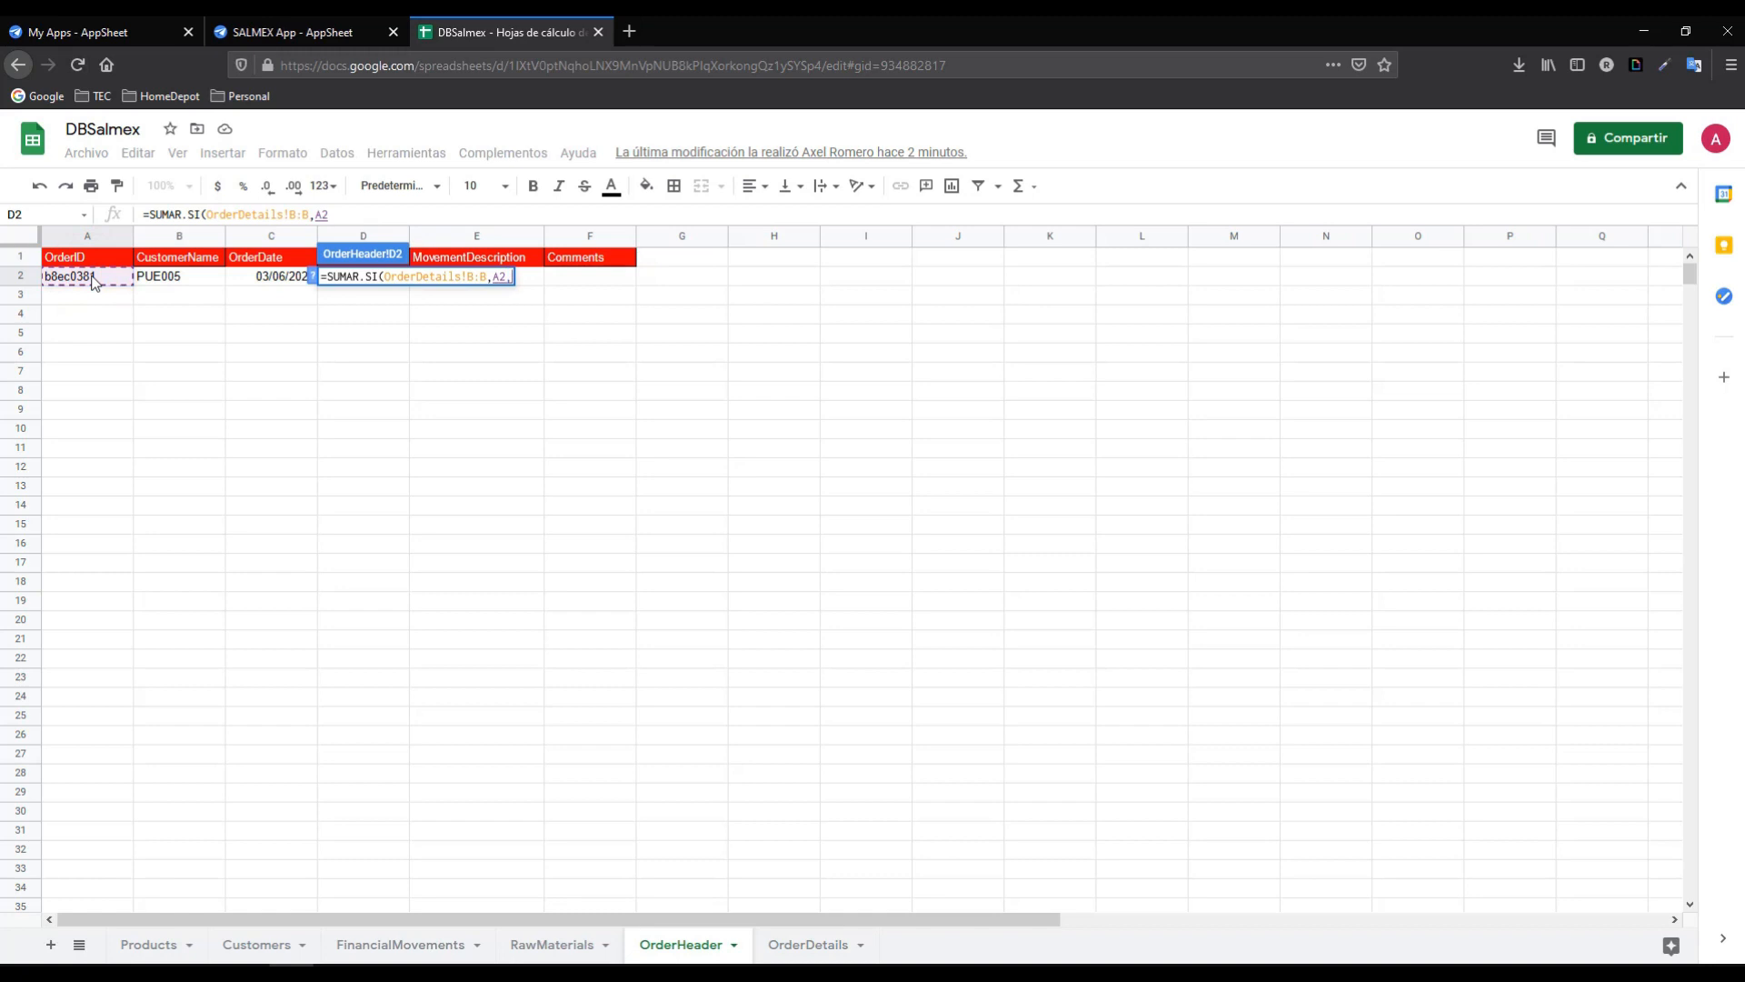
pyautogui.click(802, 945)
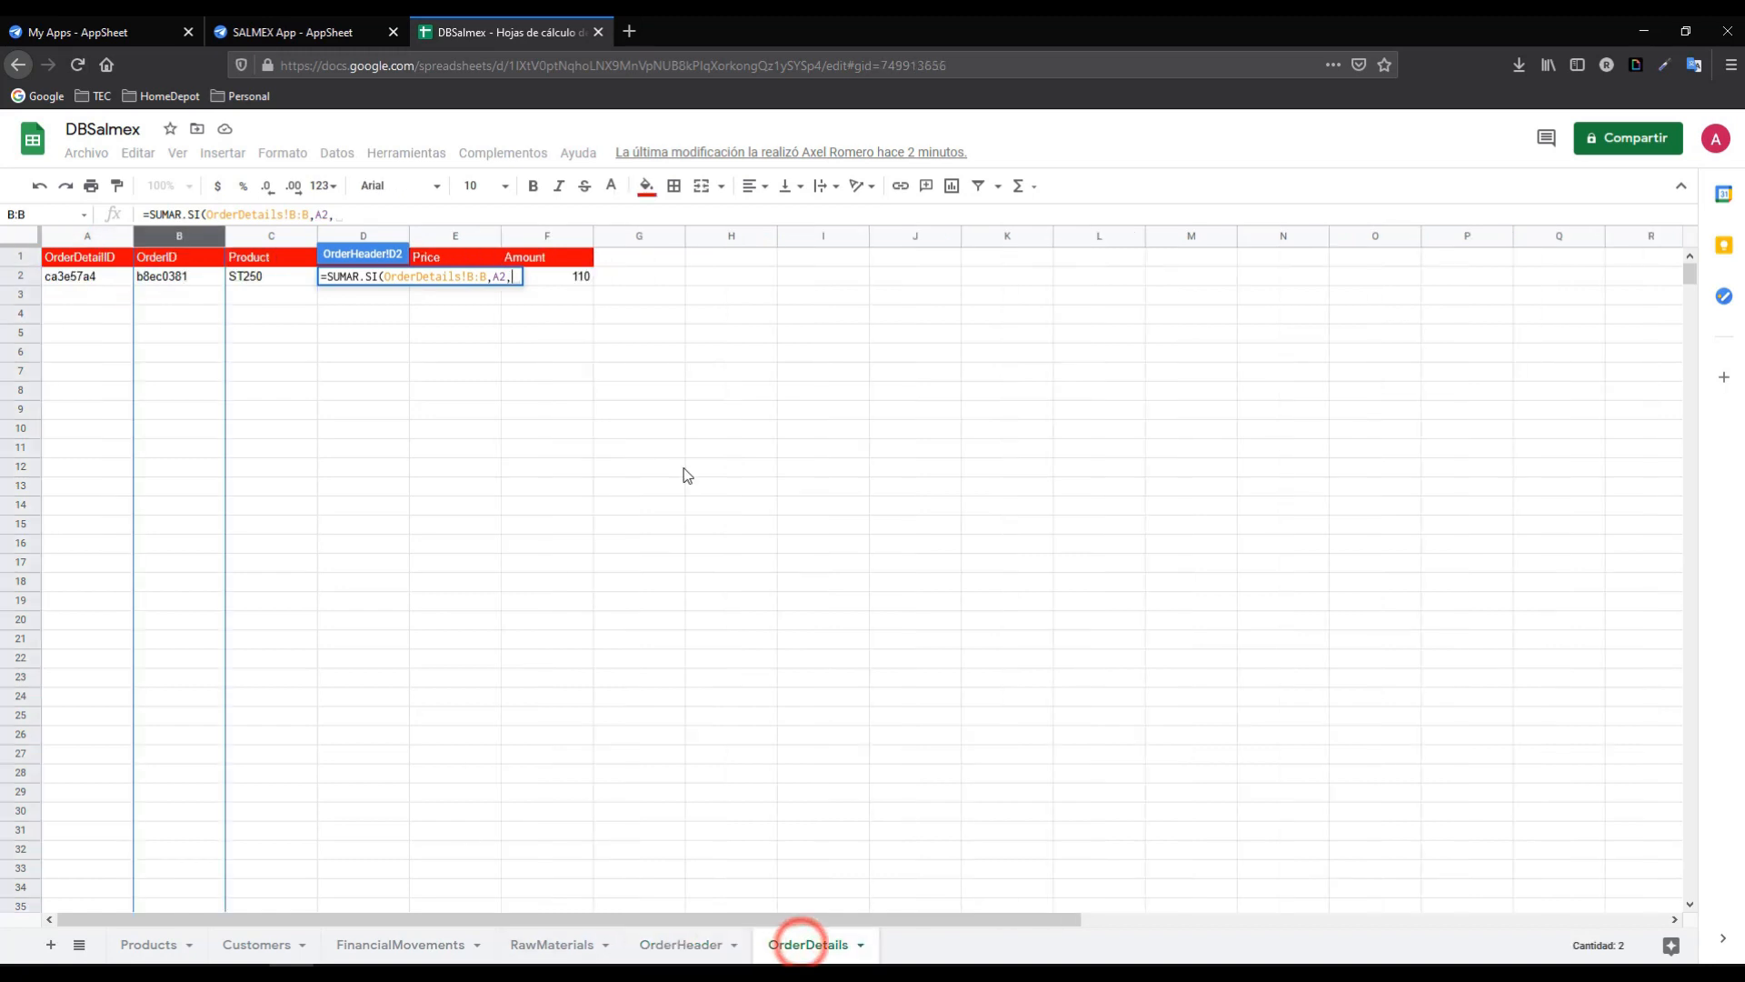
pyautogui.click(548, 238)
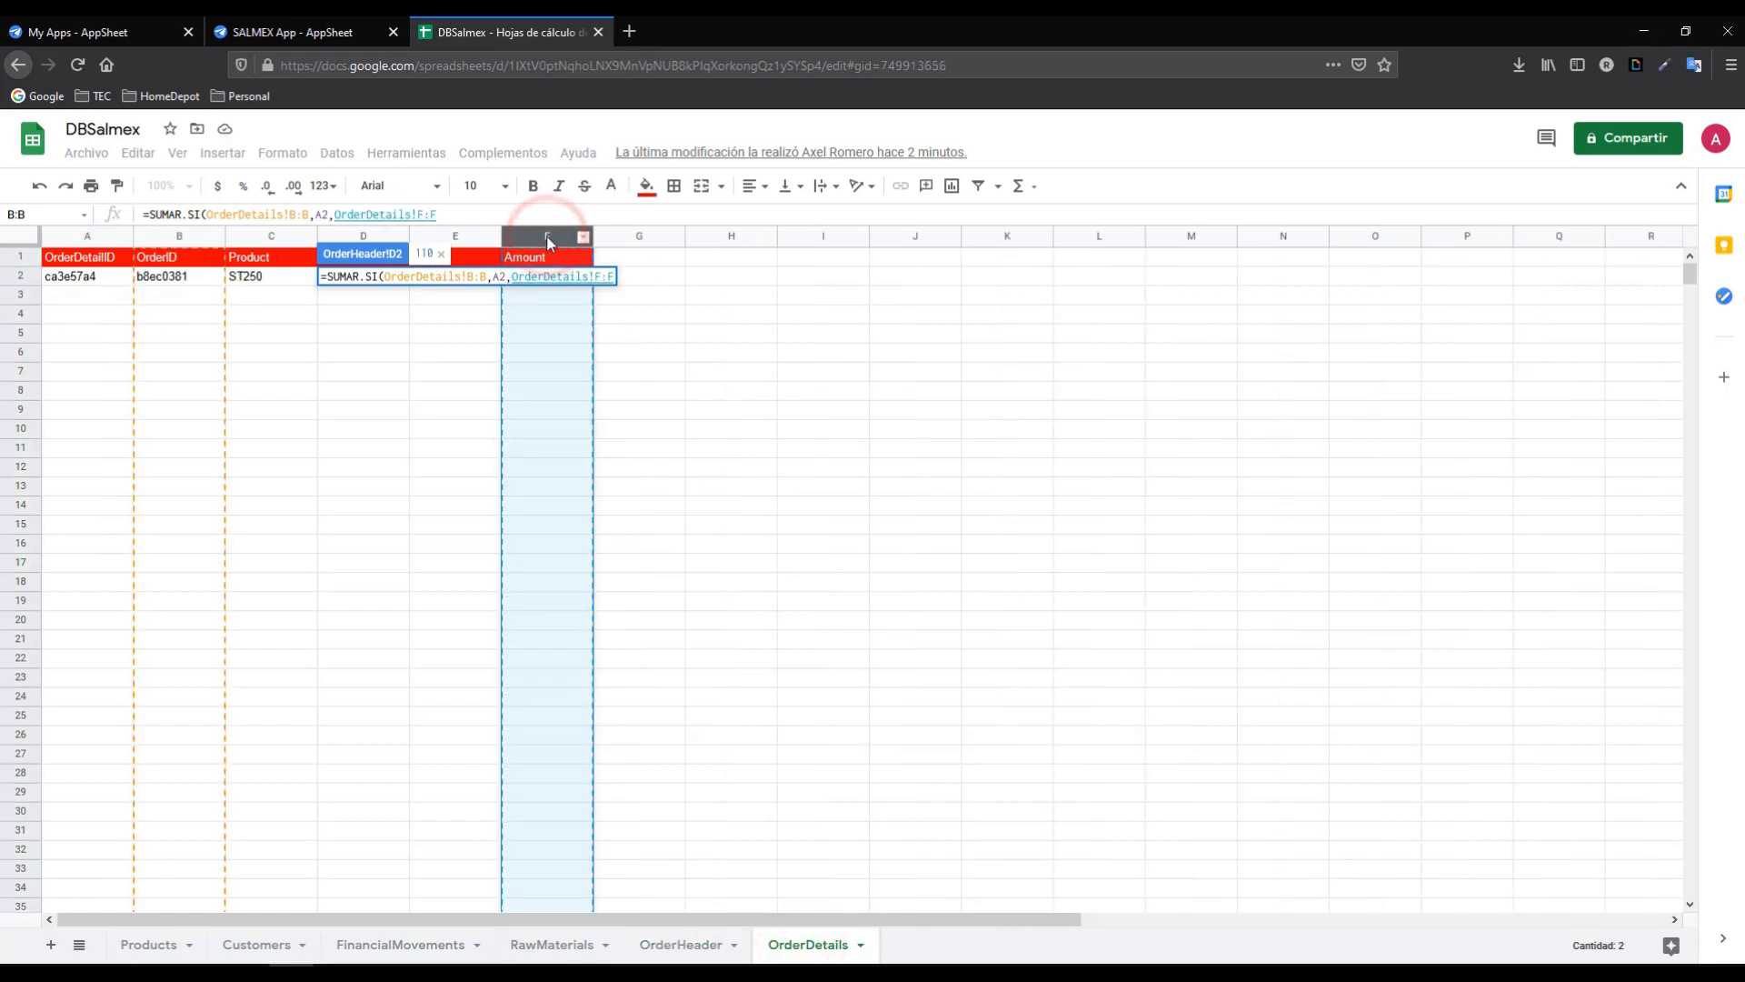
pyautogui.write(')')
pyautogui.press('Return')
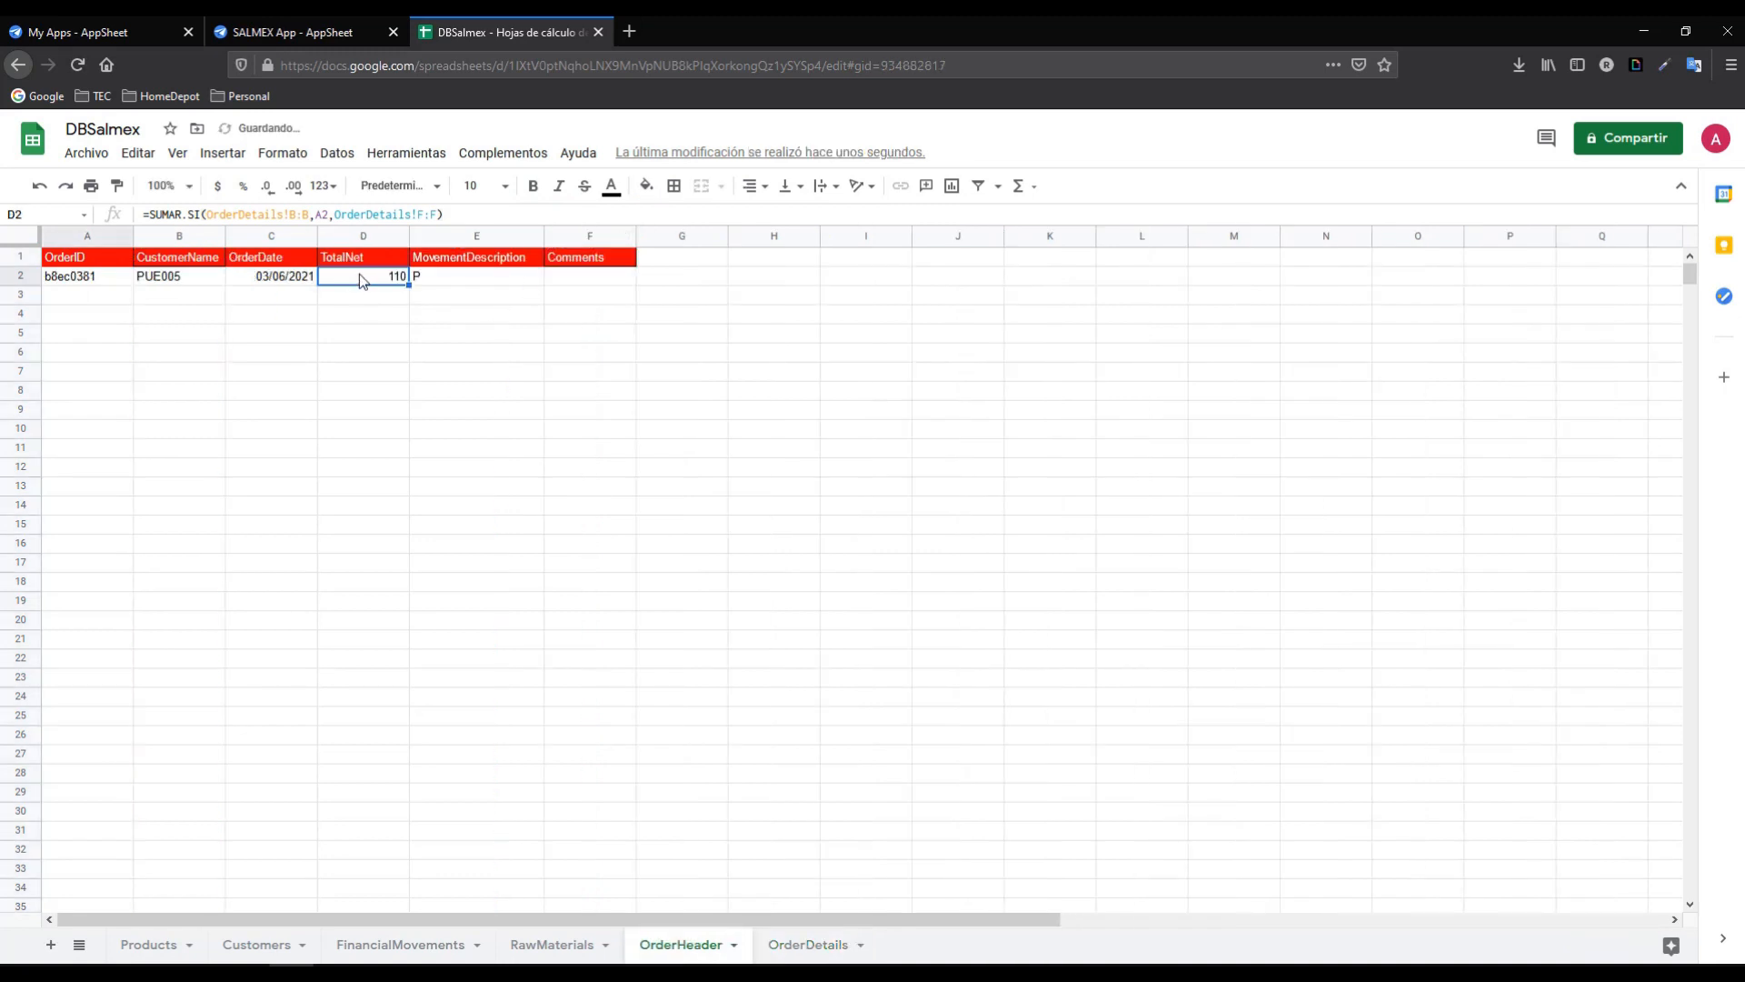
# - Add a SALSA SECA CHIPOTLE 200 G line with quantity 3 and sync the changes
pyautogui.click(290, 31)
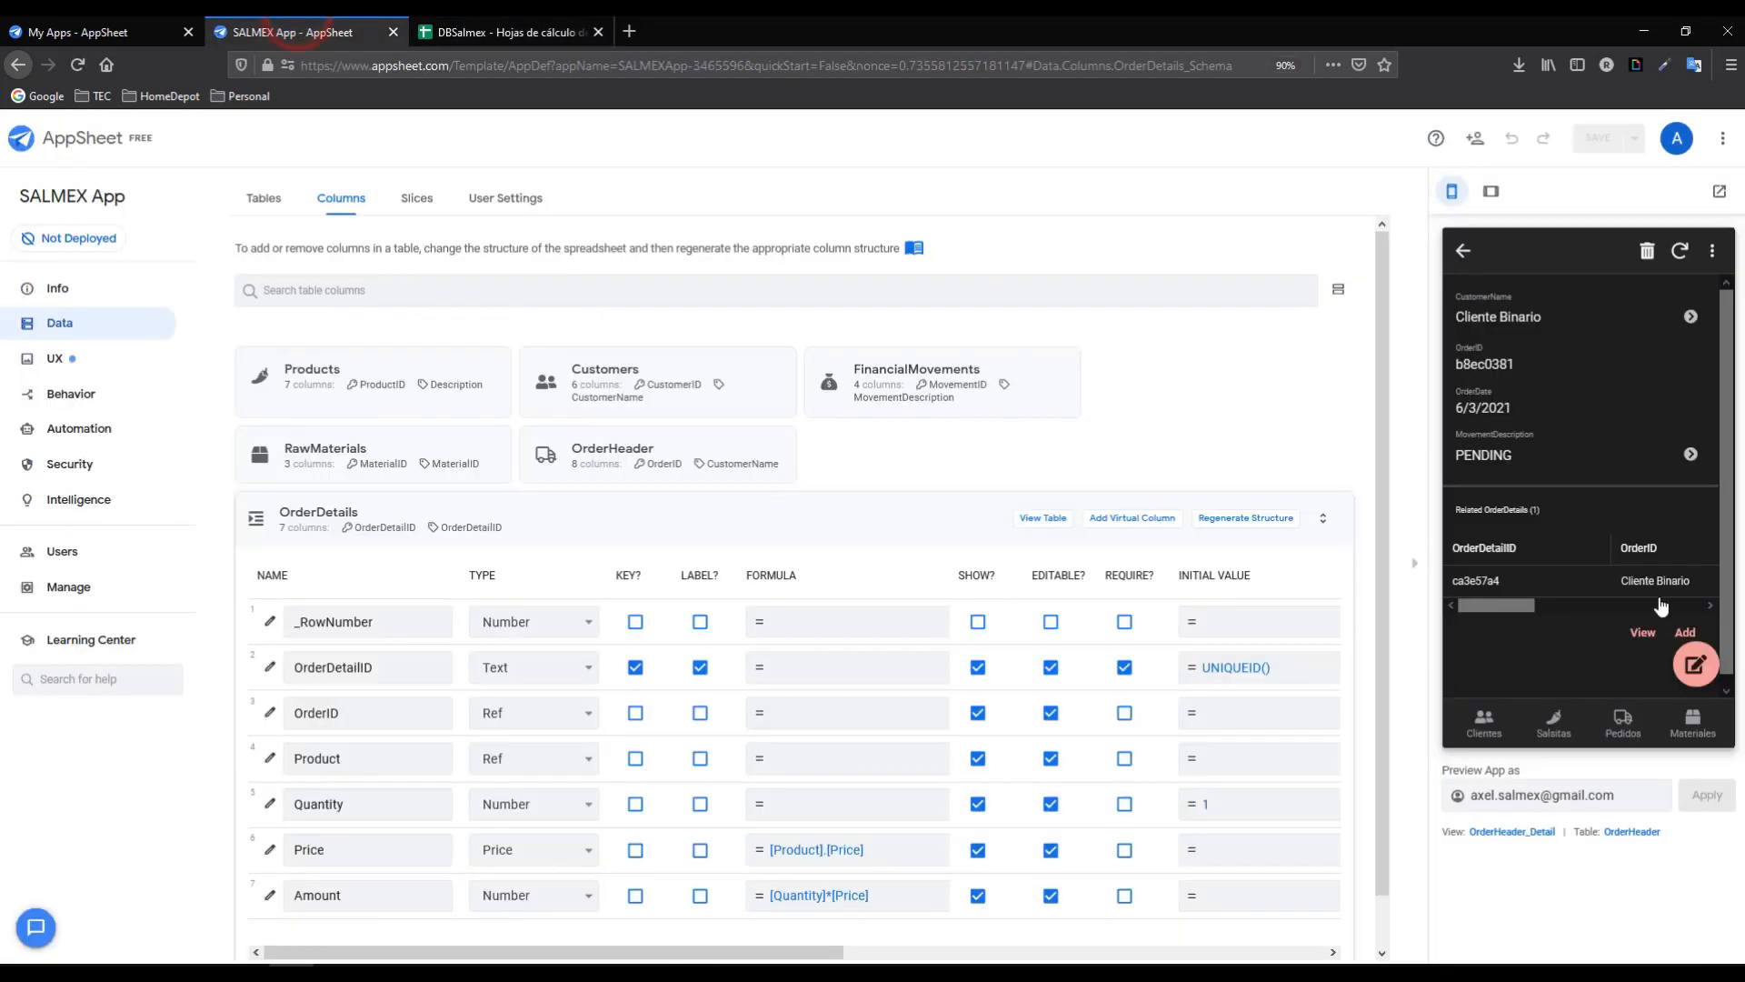
pyautogui.click(1686, 634)
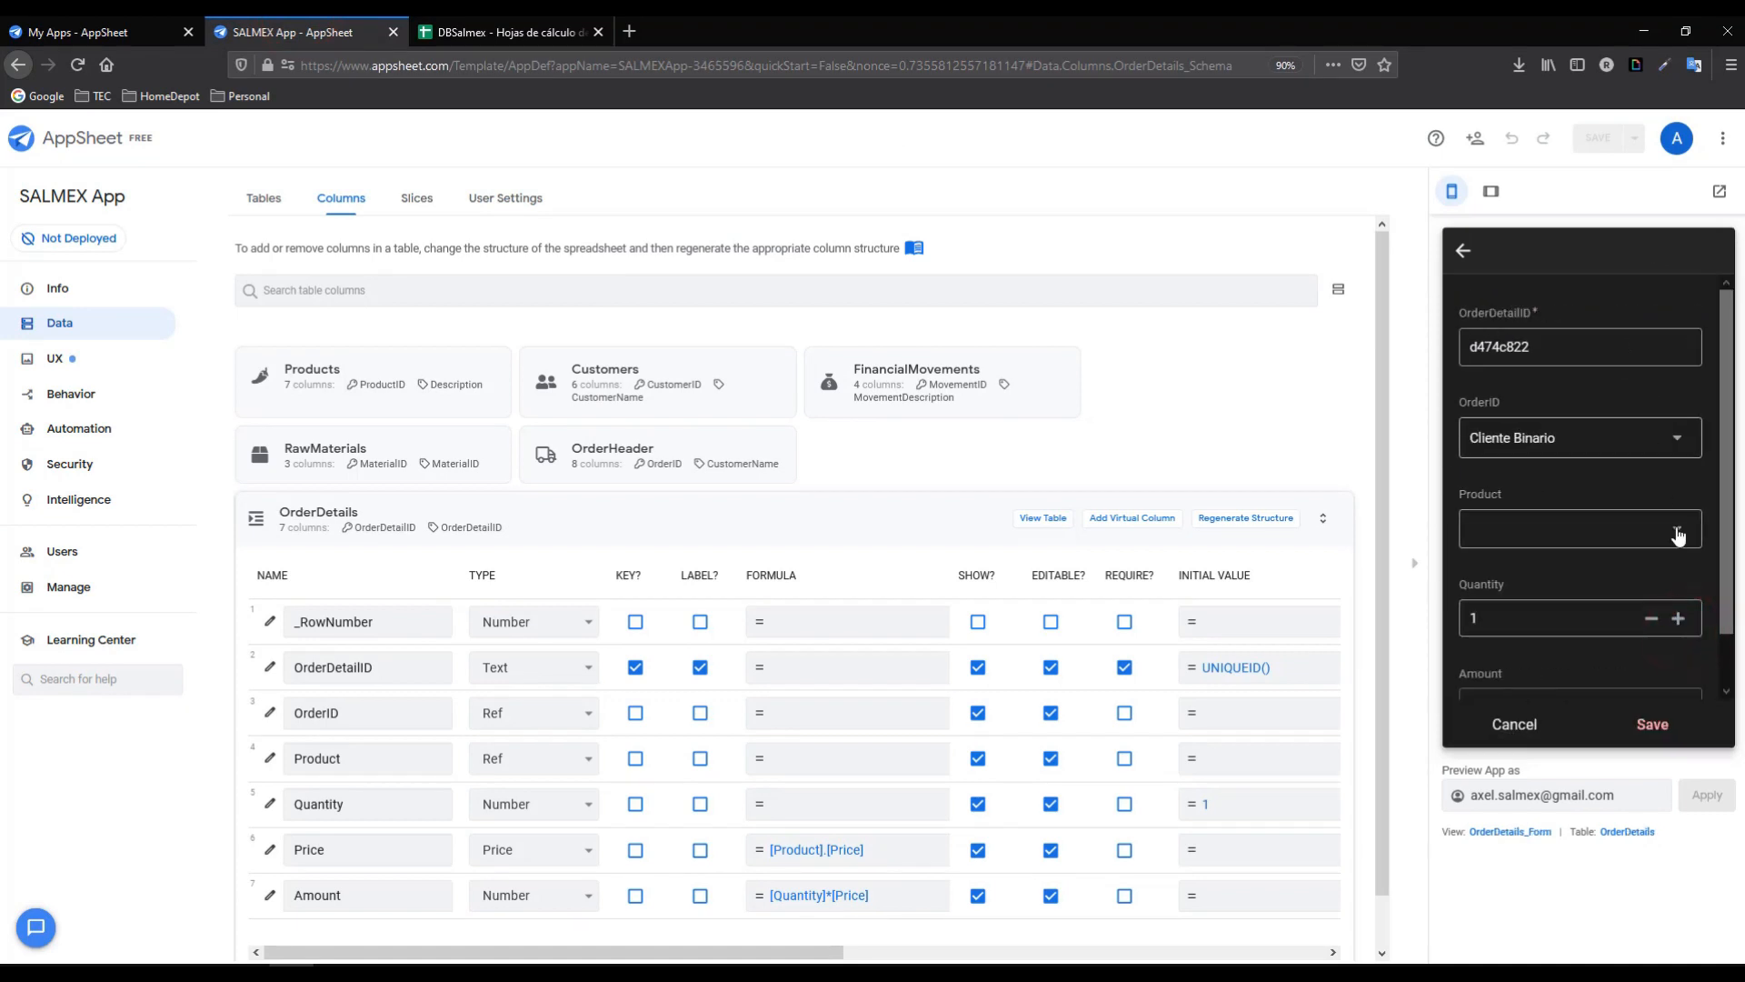
pyautogui.click(1681, 538)
pyautogui.click(1498, 459)
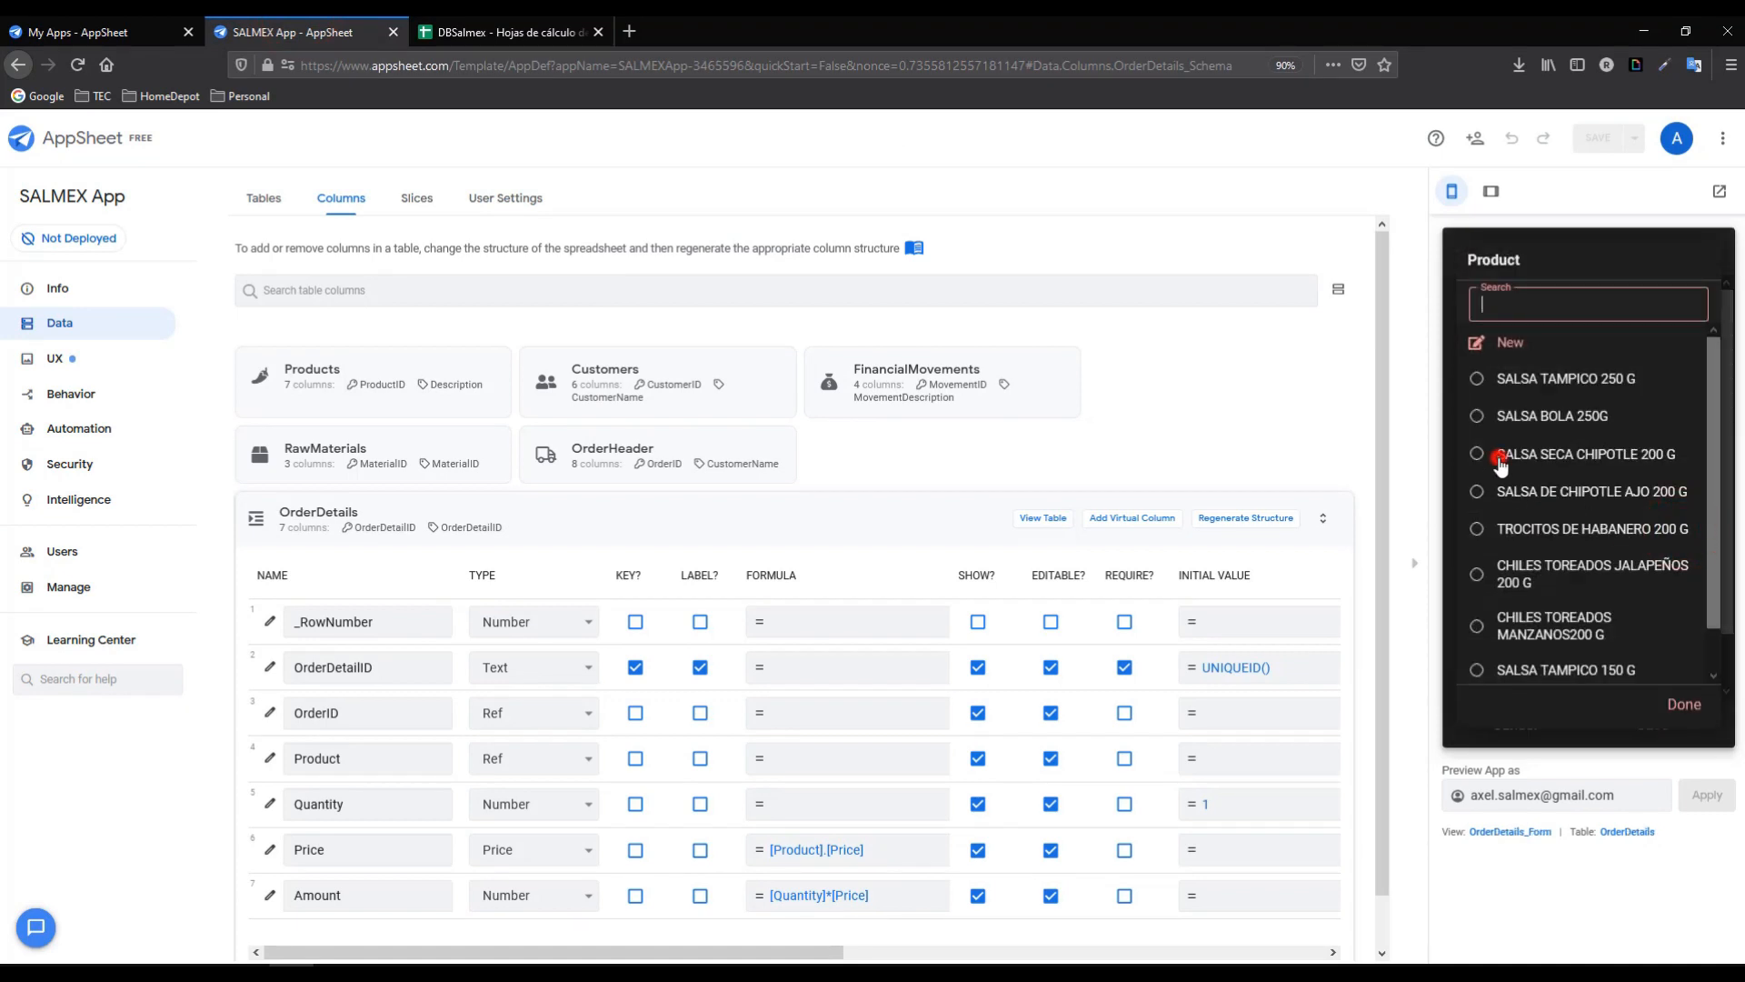
pyautogui.scroll(-1, 1720, 535)
pyautogui.click(1679, 539)
pyautogui.click(1679, 539)
pyautogui.scroll(-1, 1720, 545)
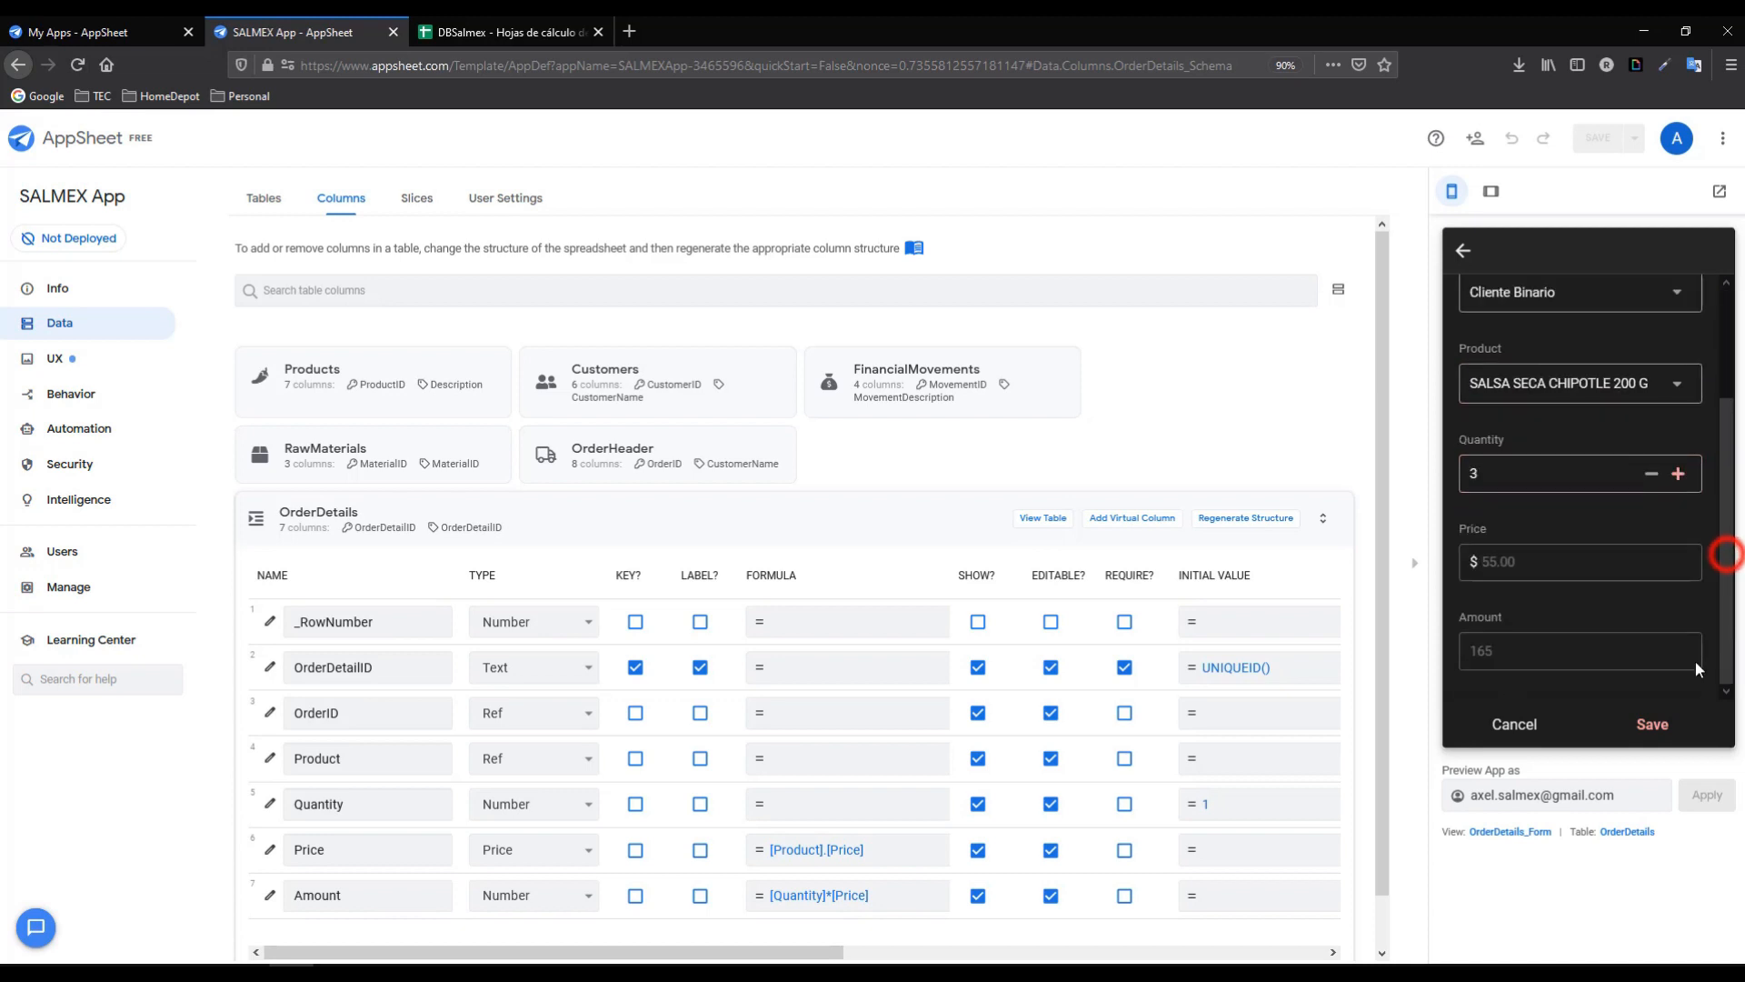
pyautogui.click(1652, 724)
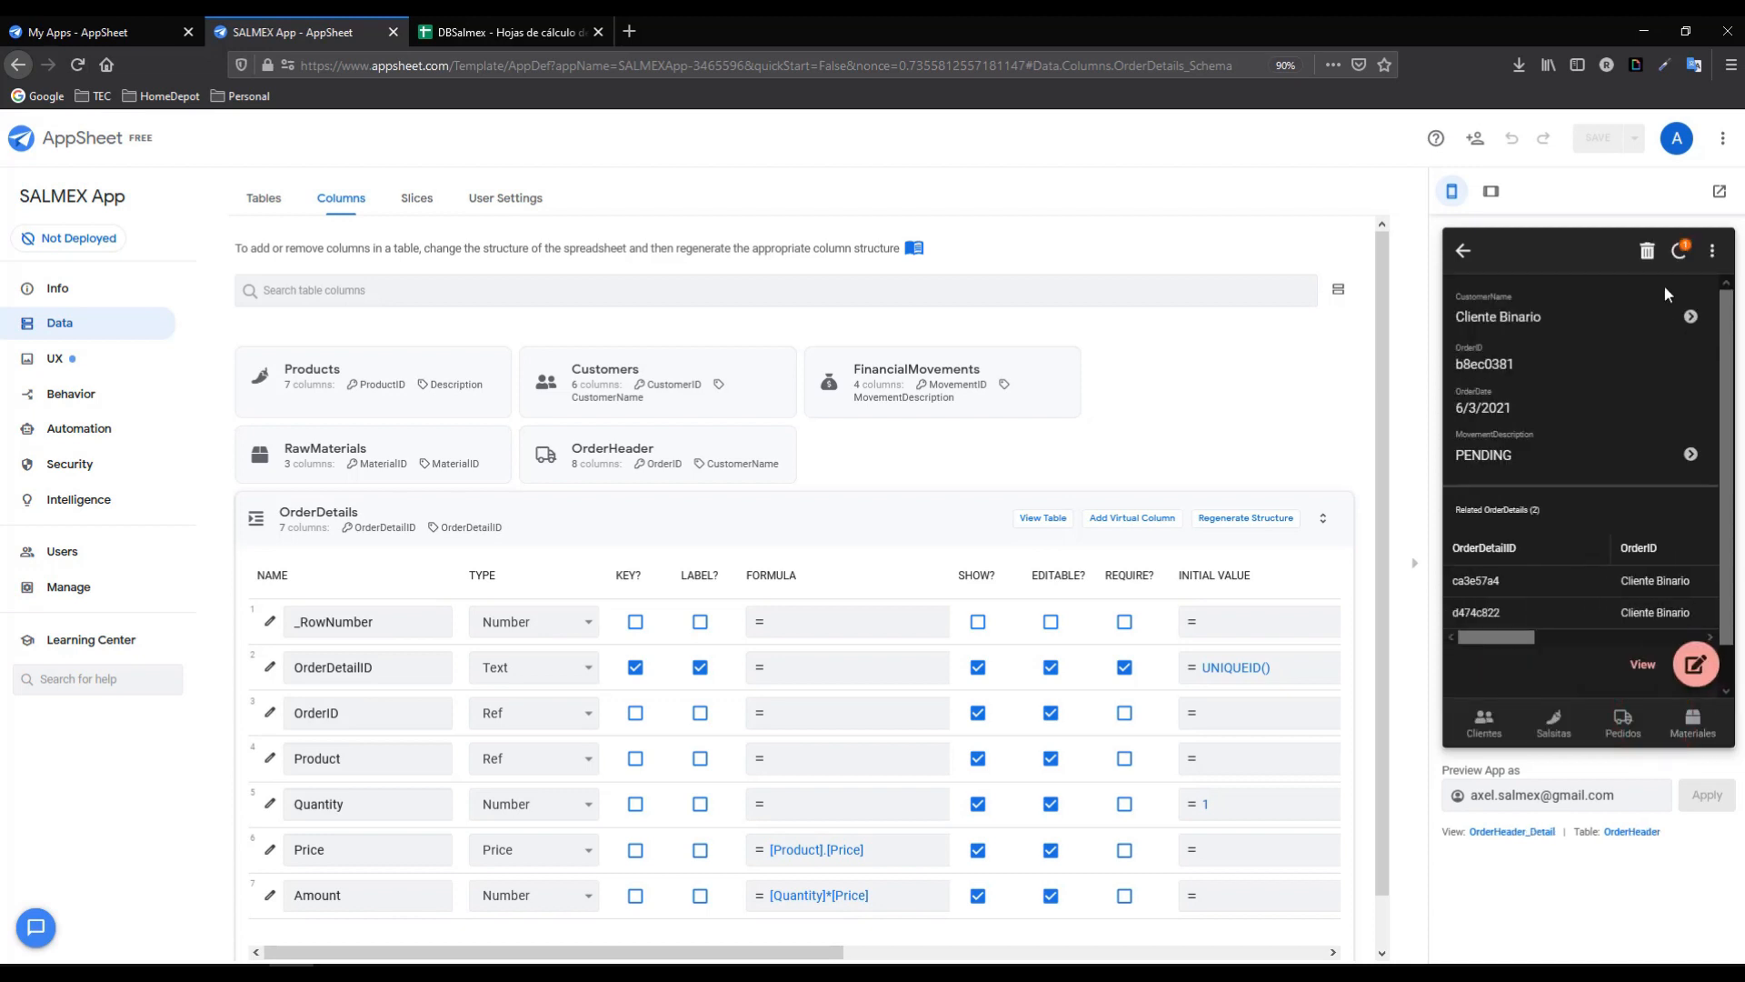
pyautogui.click(1680, 256)
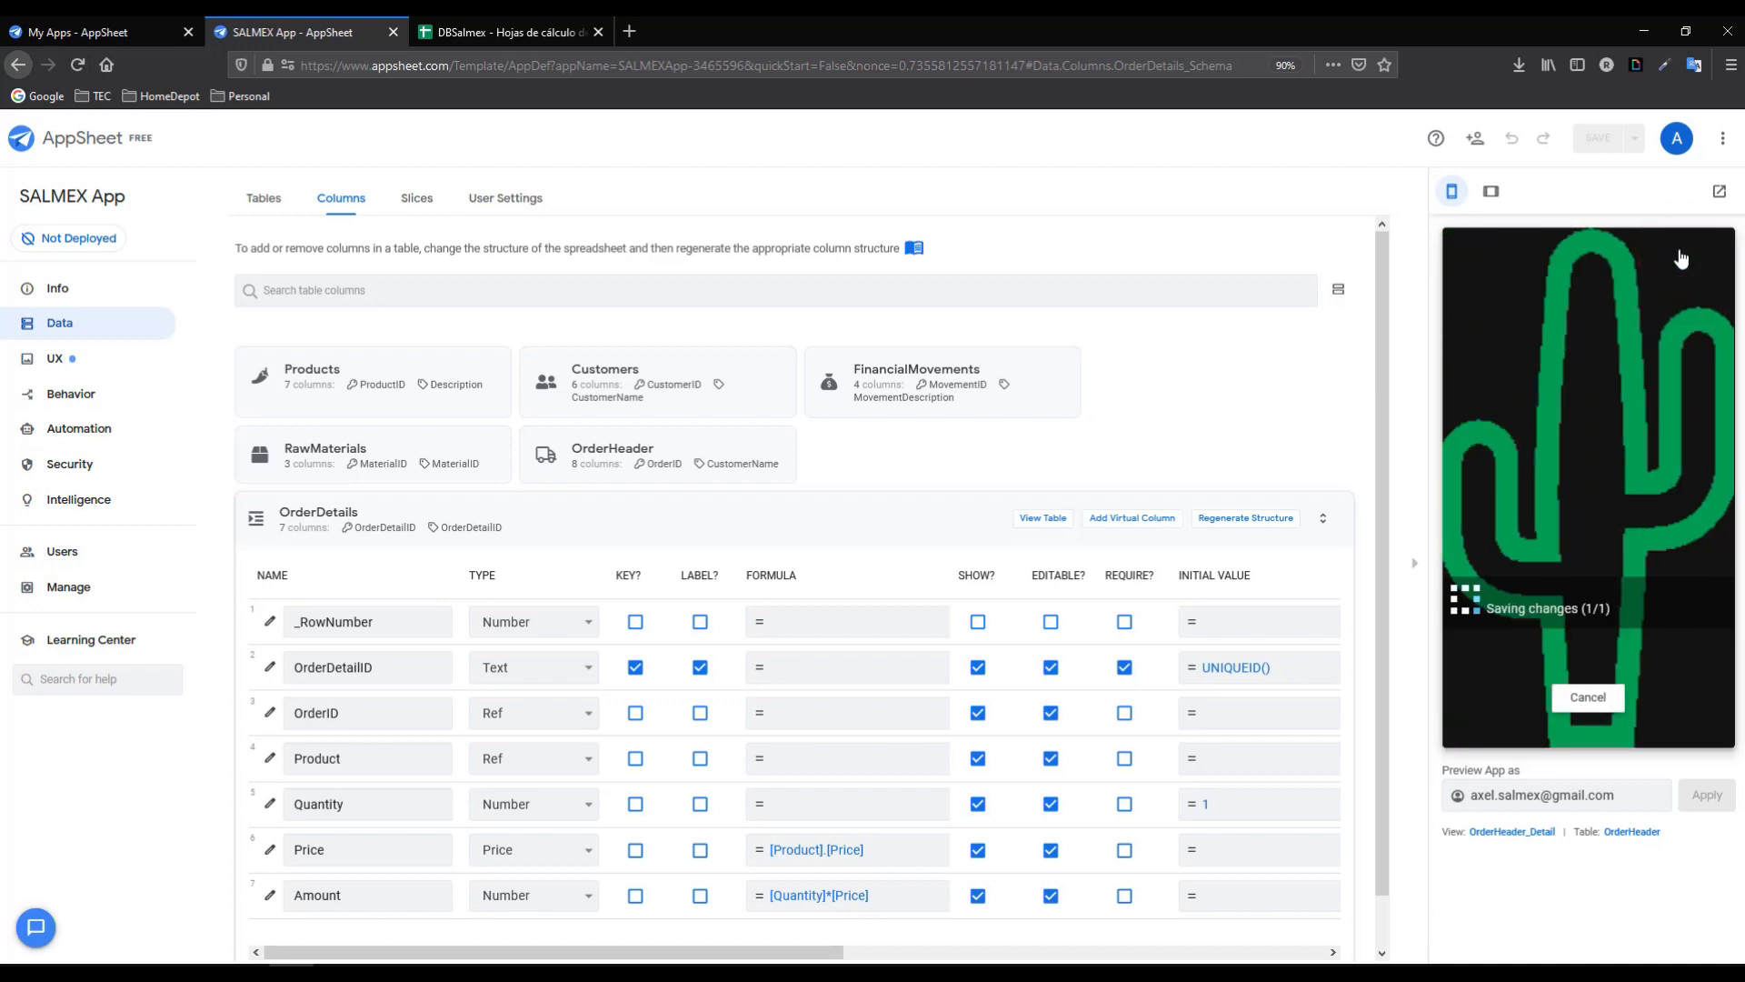
pyautogui.click(531, 32)
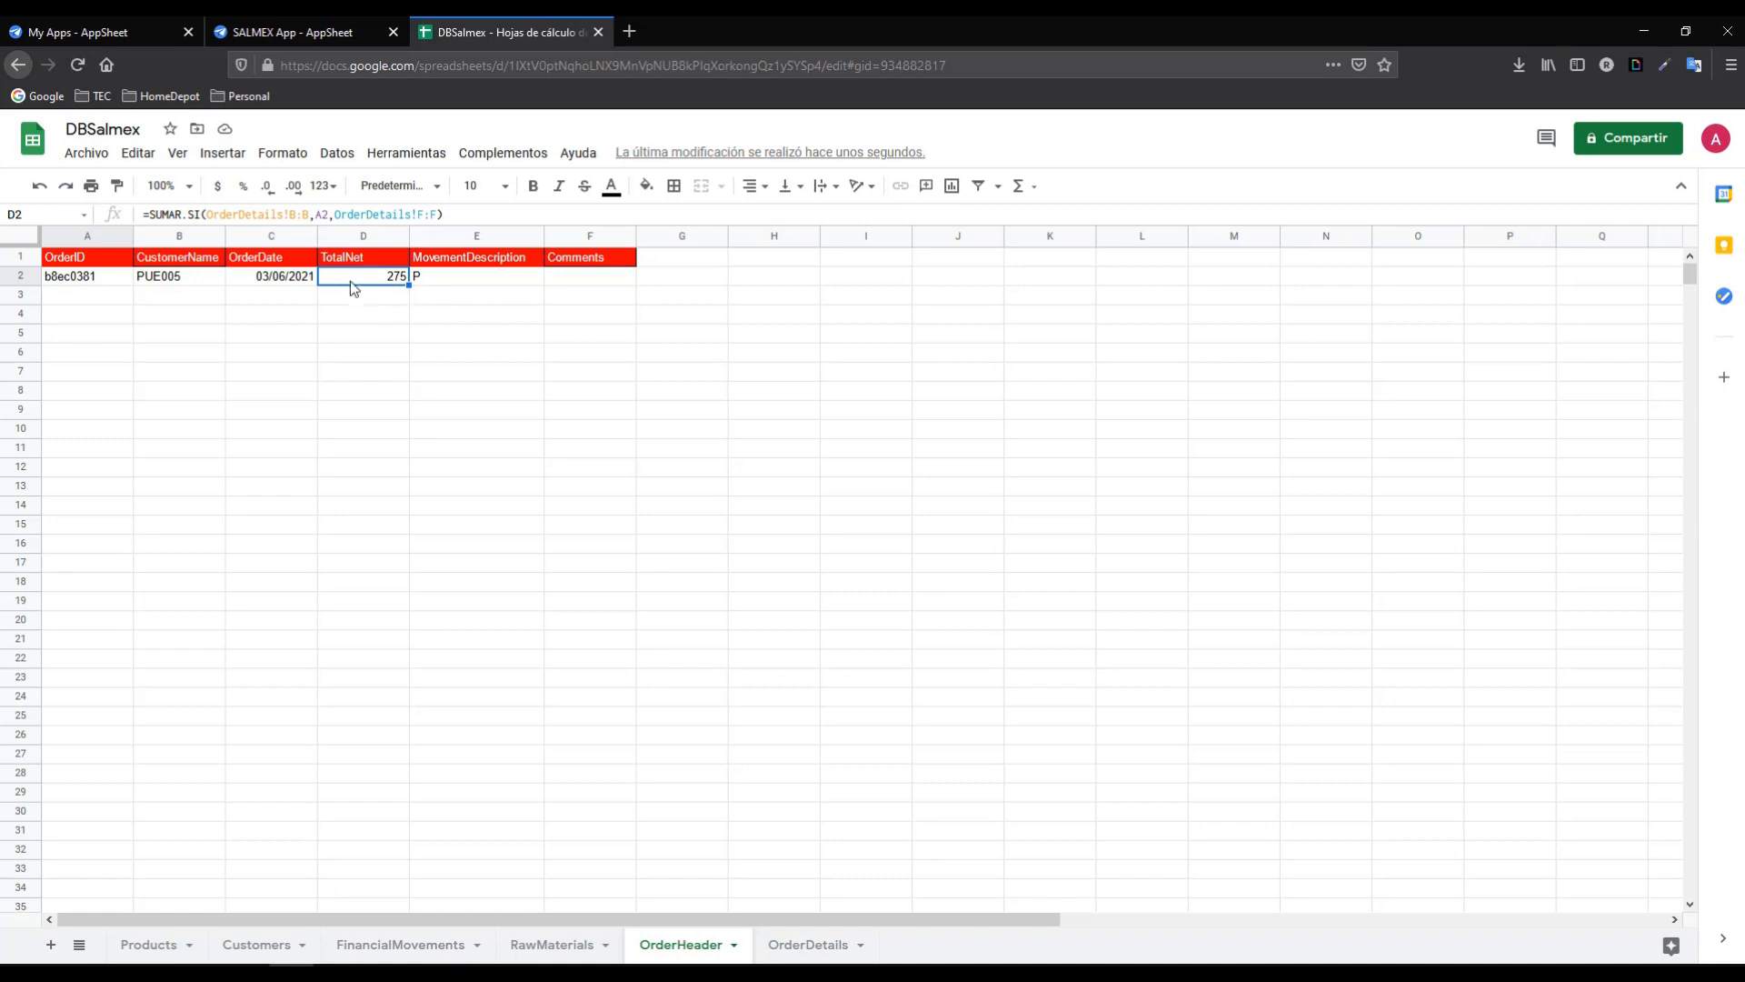
# - Copy the full SUMAR.SI formula from D2's formula bar
pyautogui.tripleClick(467, 213)
pyautogui.rightClick(181, 215)
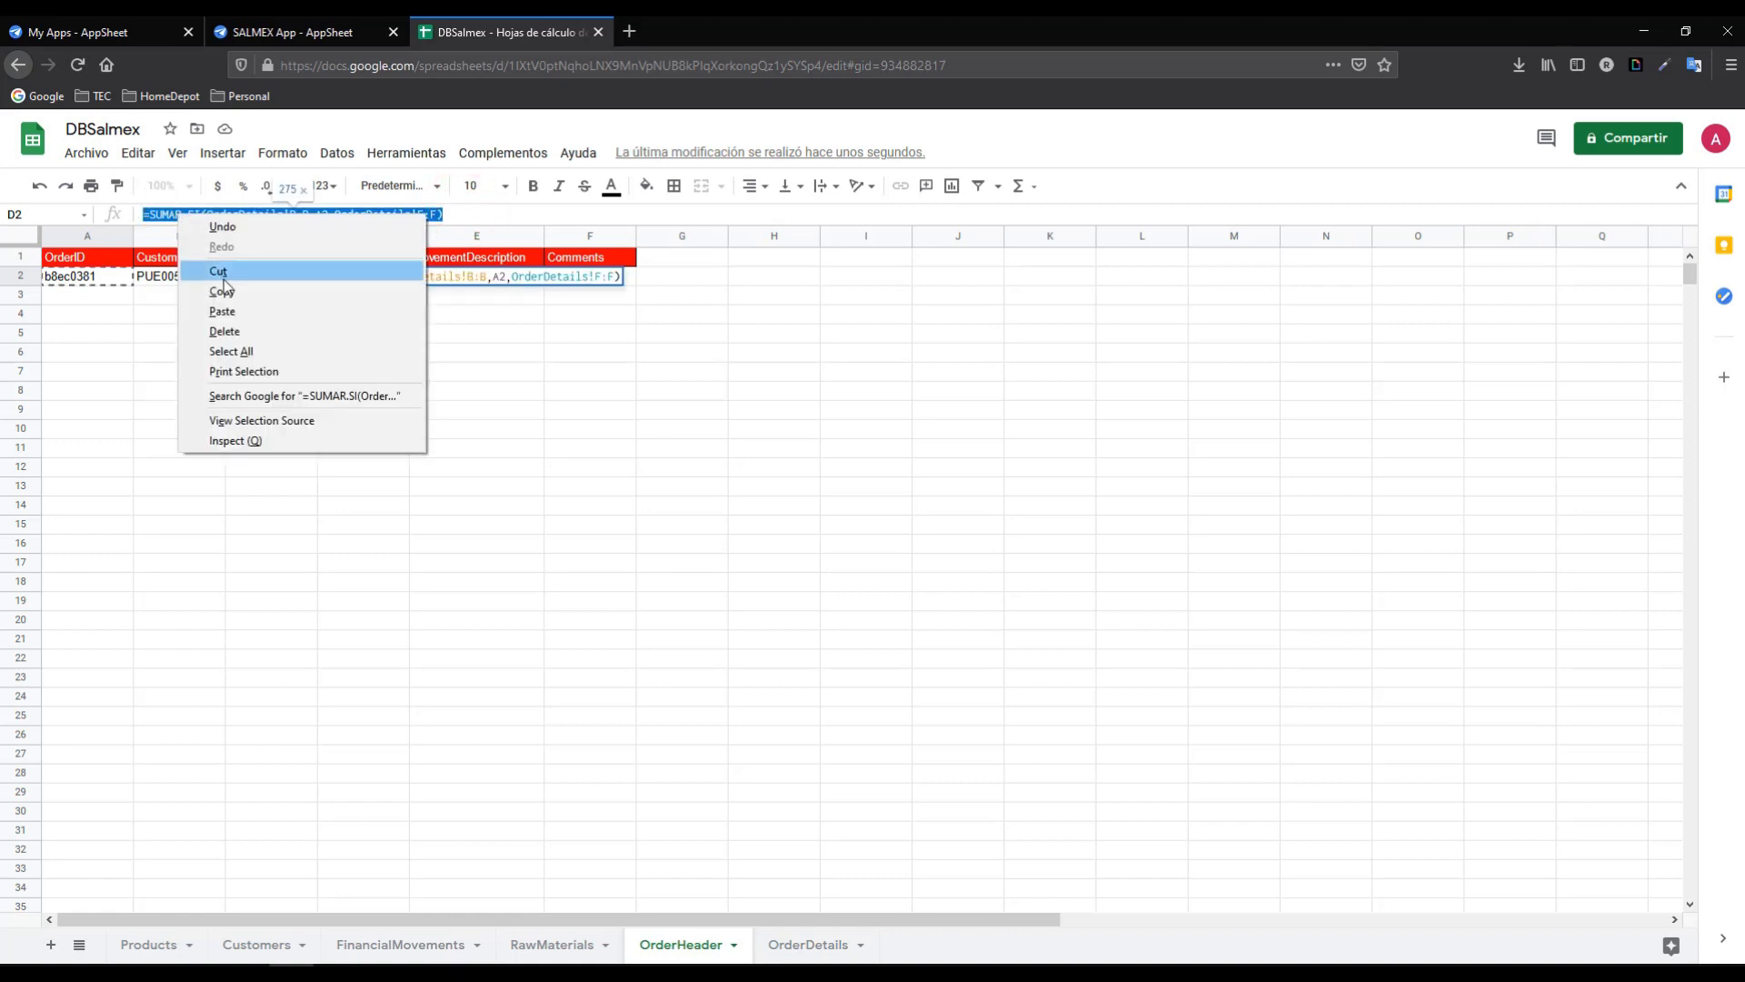
pyautogui.click(222, 291)
pyautogui.click(318, 30)
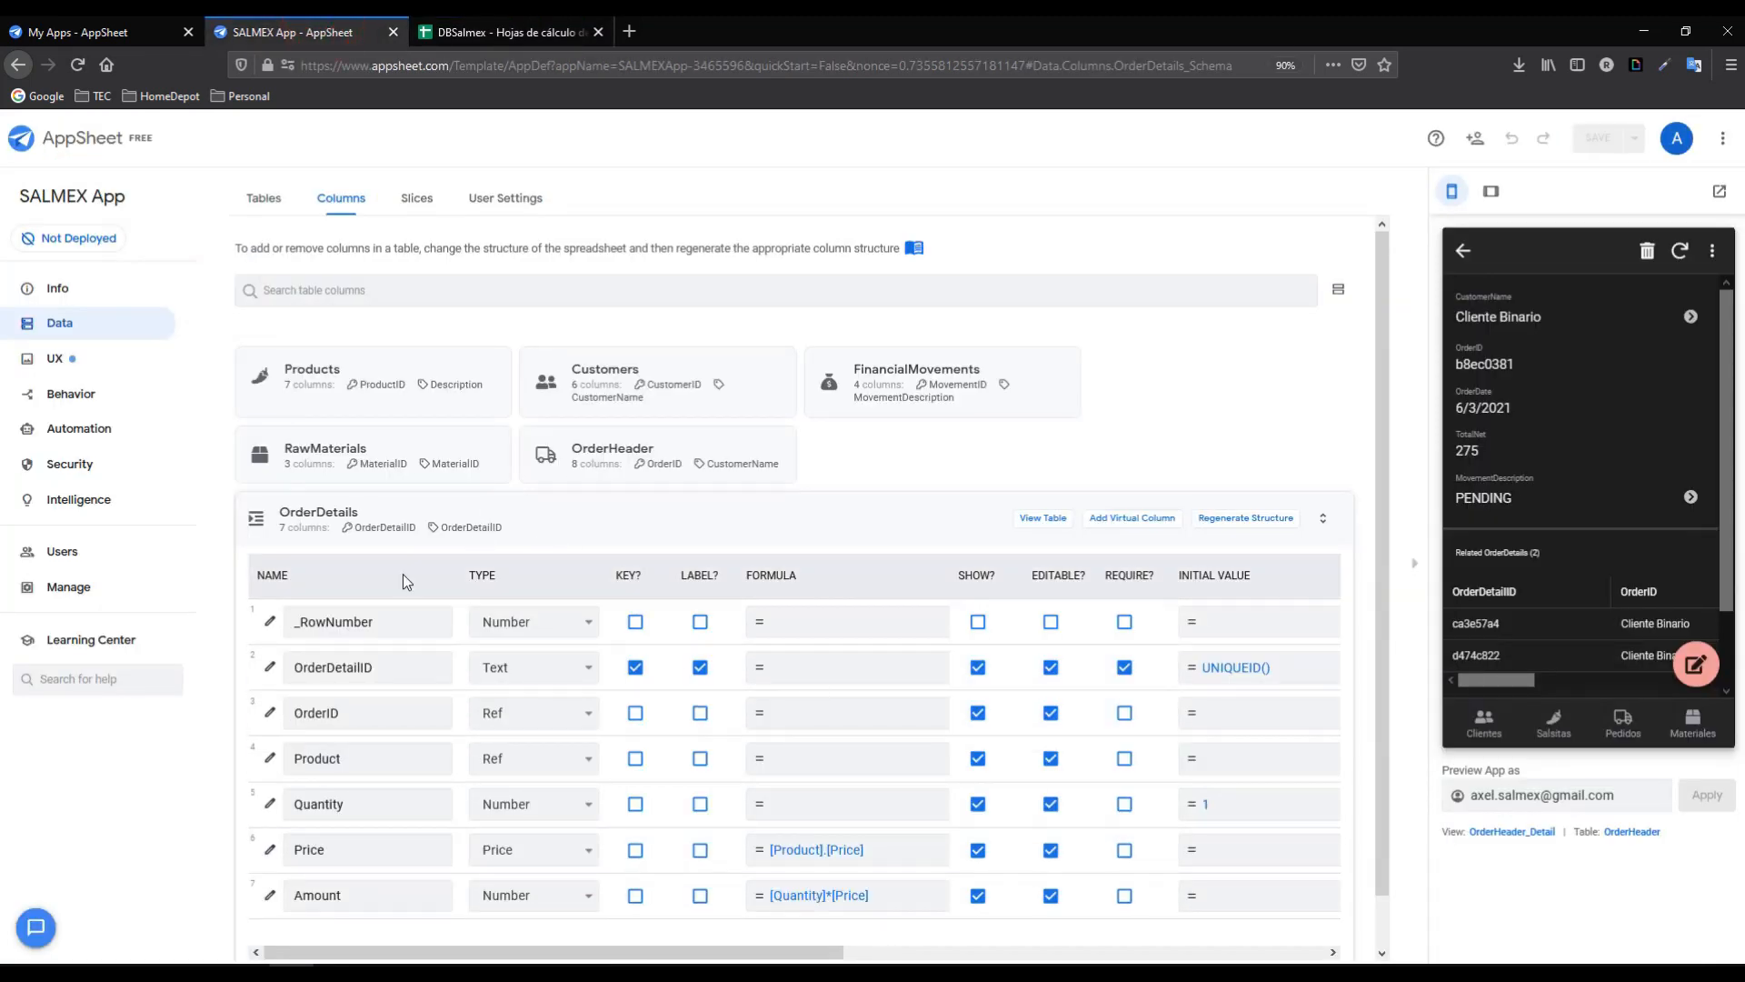
# - Paste the copied SUMAR.SI formula as TotalNet's Auto Compute spreadsheet formula
pyautogui.click(327, 507)
pyautogui.click(386, 452)
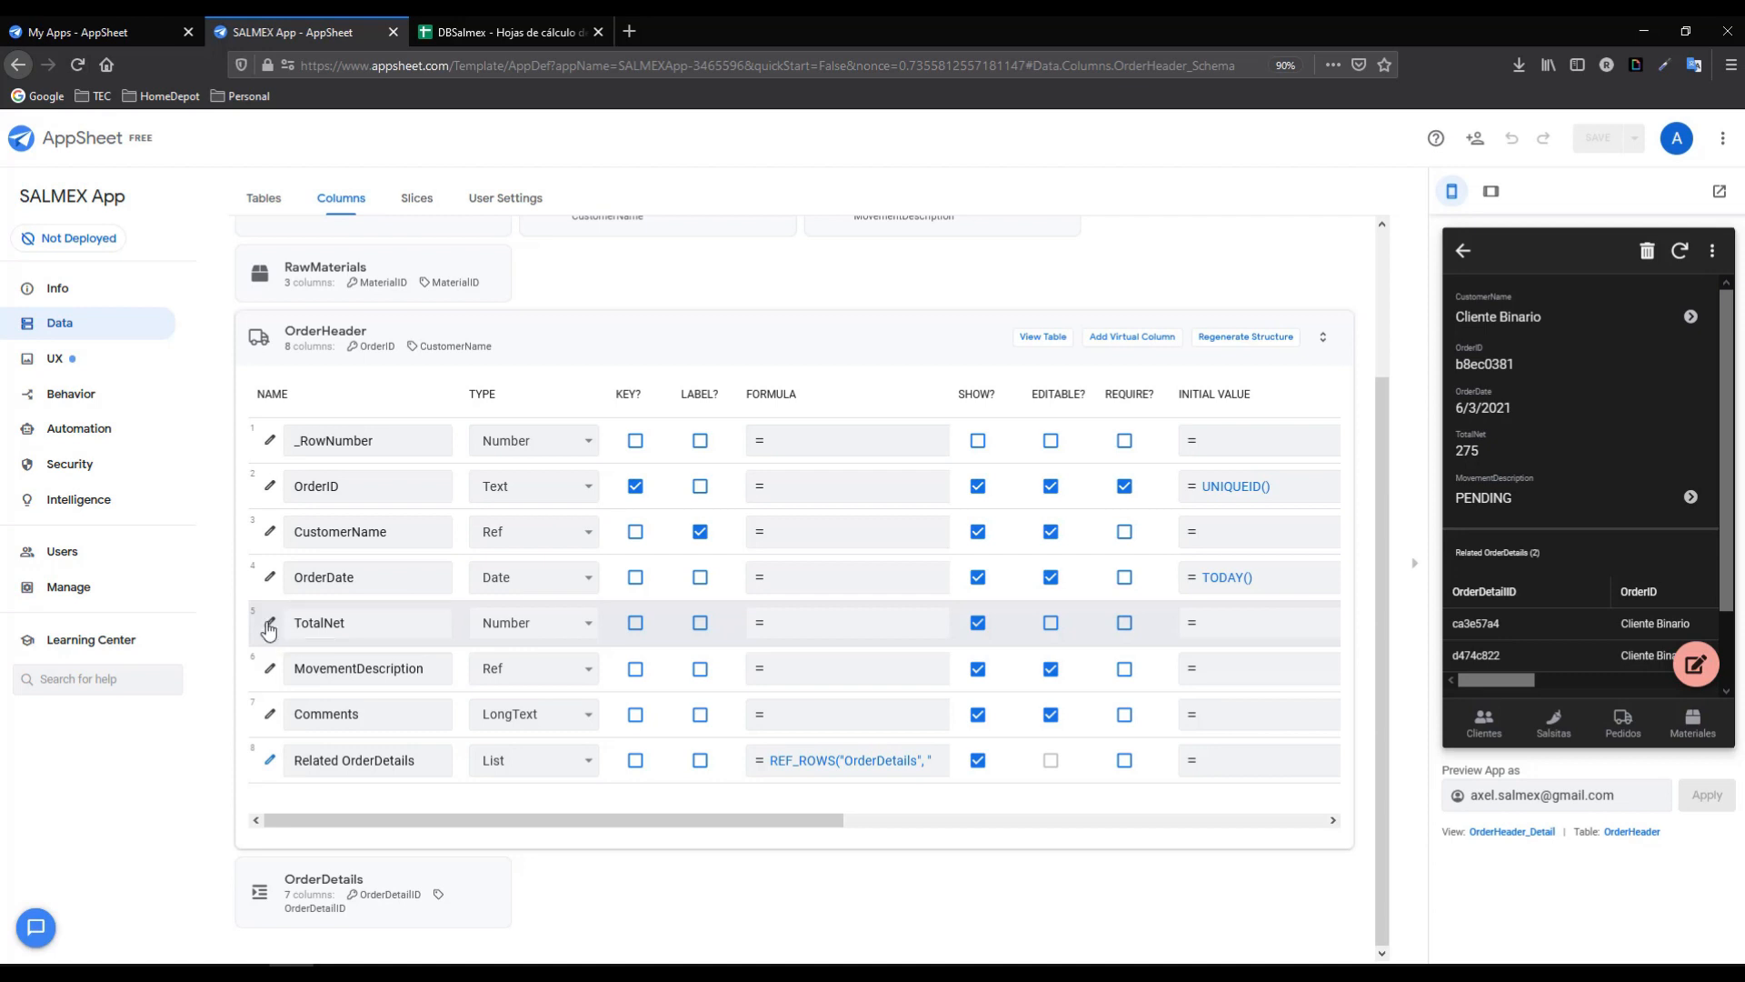
pyautogui.click(269, 623)
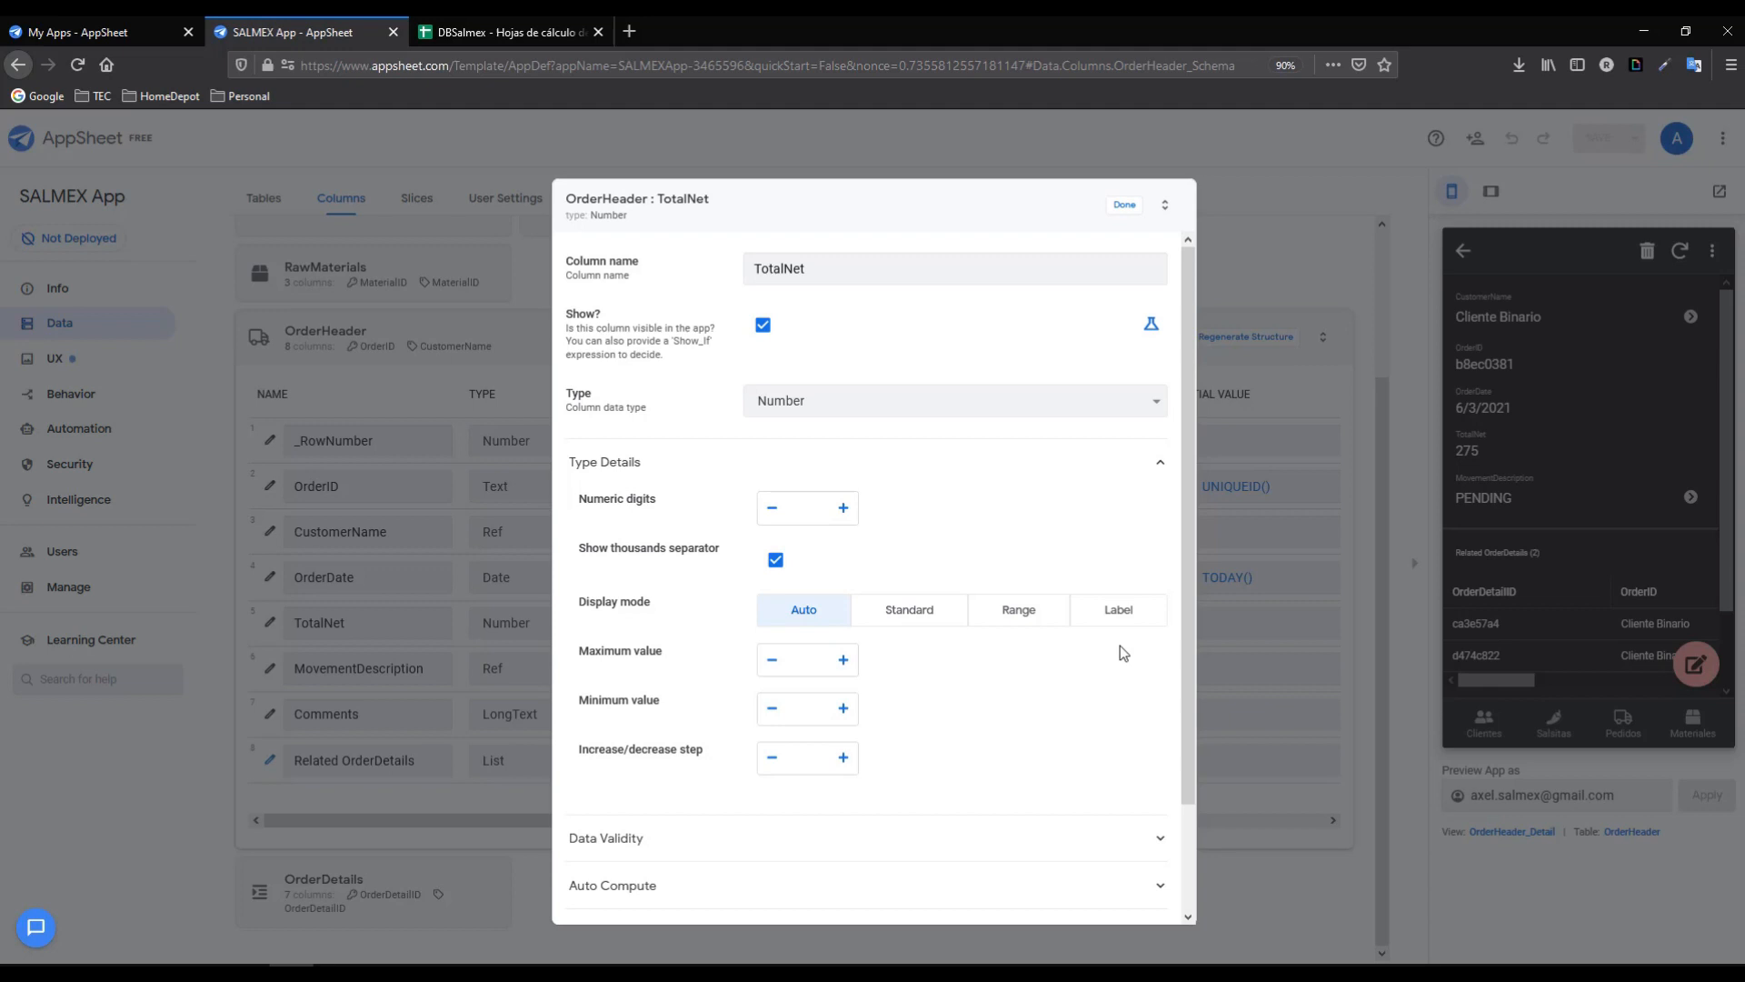
pyautogui.click(613, 885)
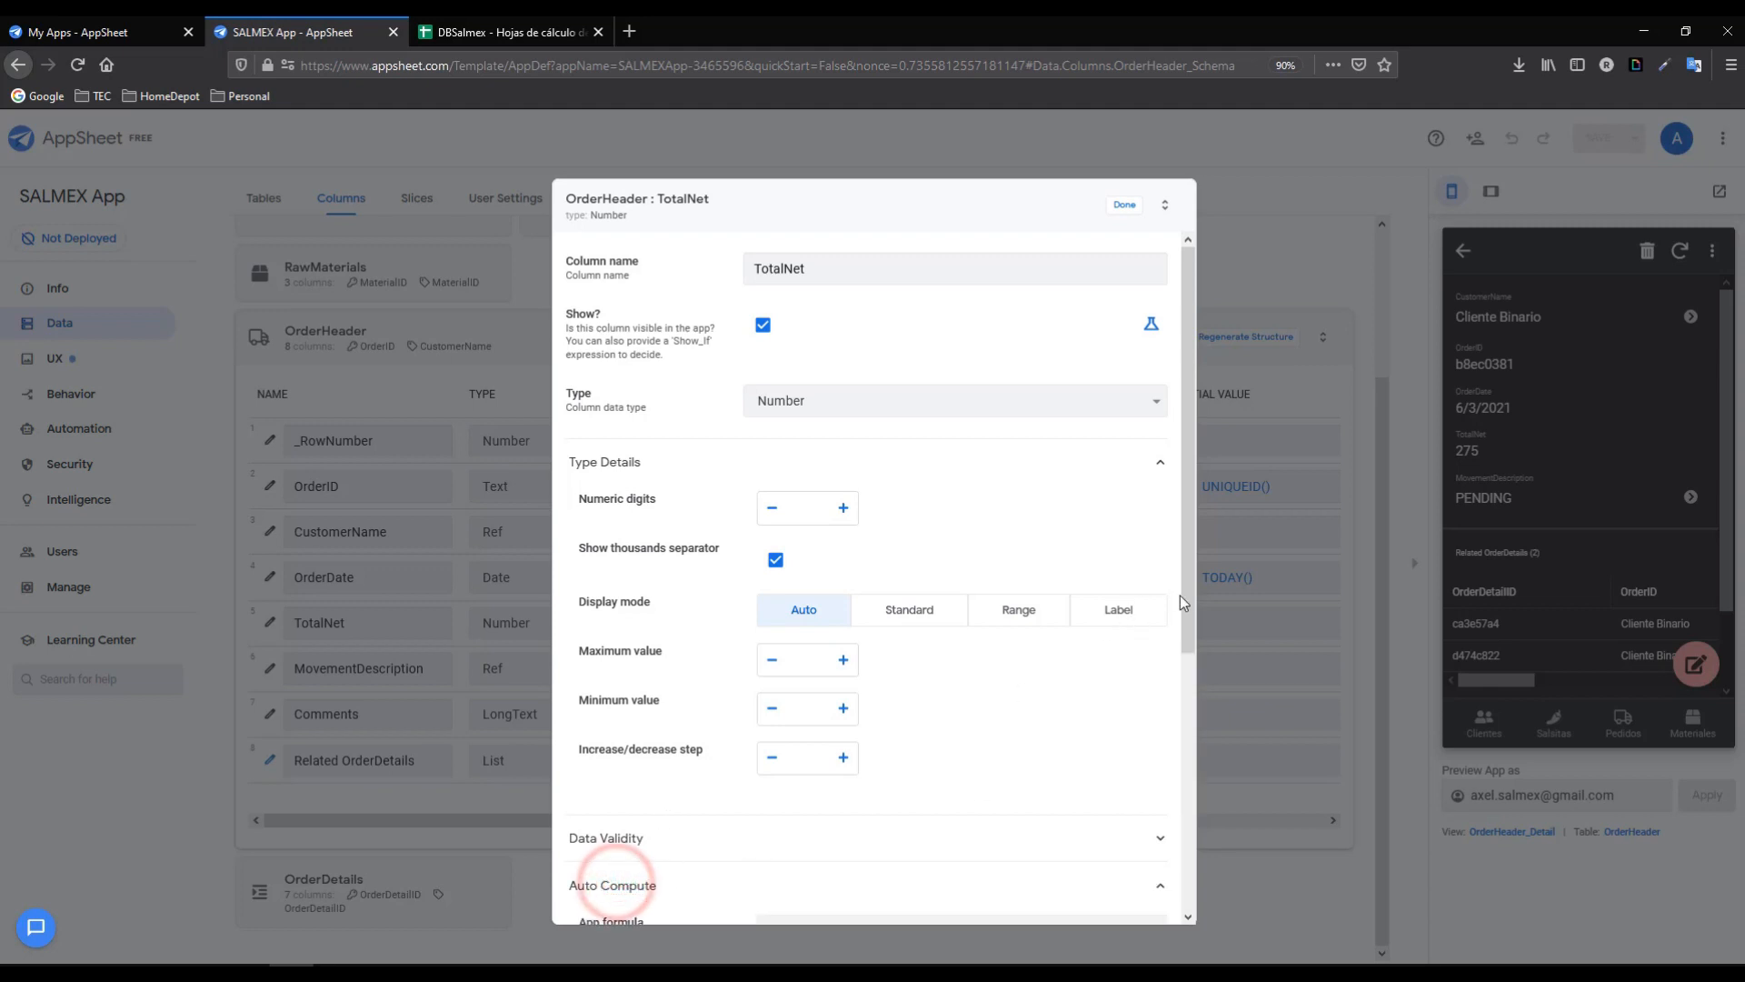
pyautogui.scroll(-4, 1183, 602)
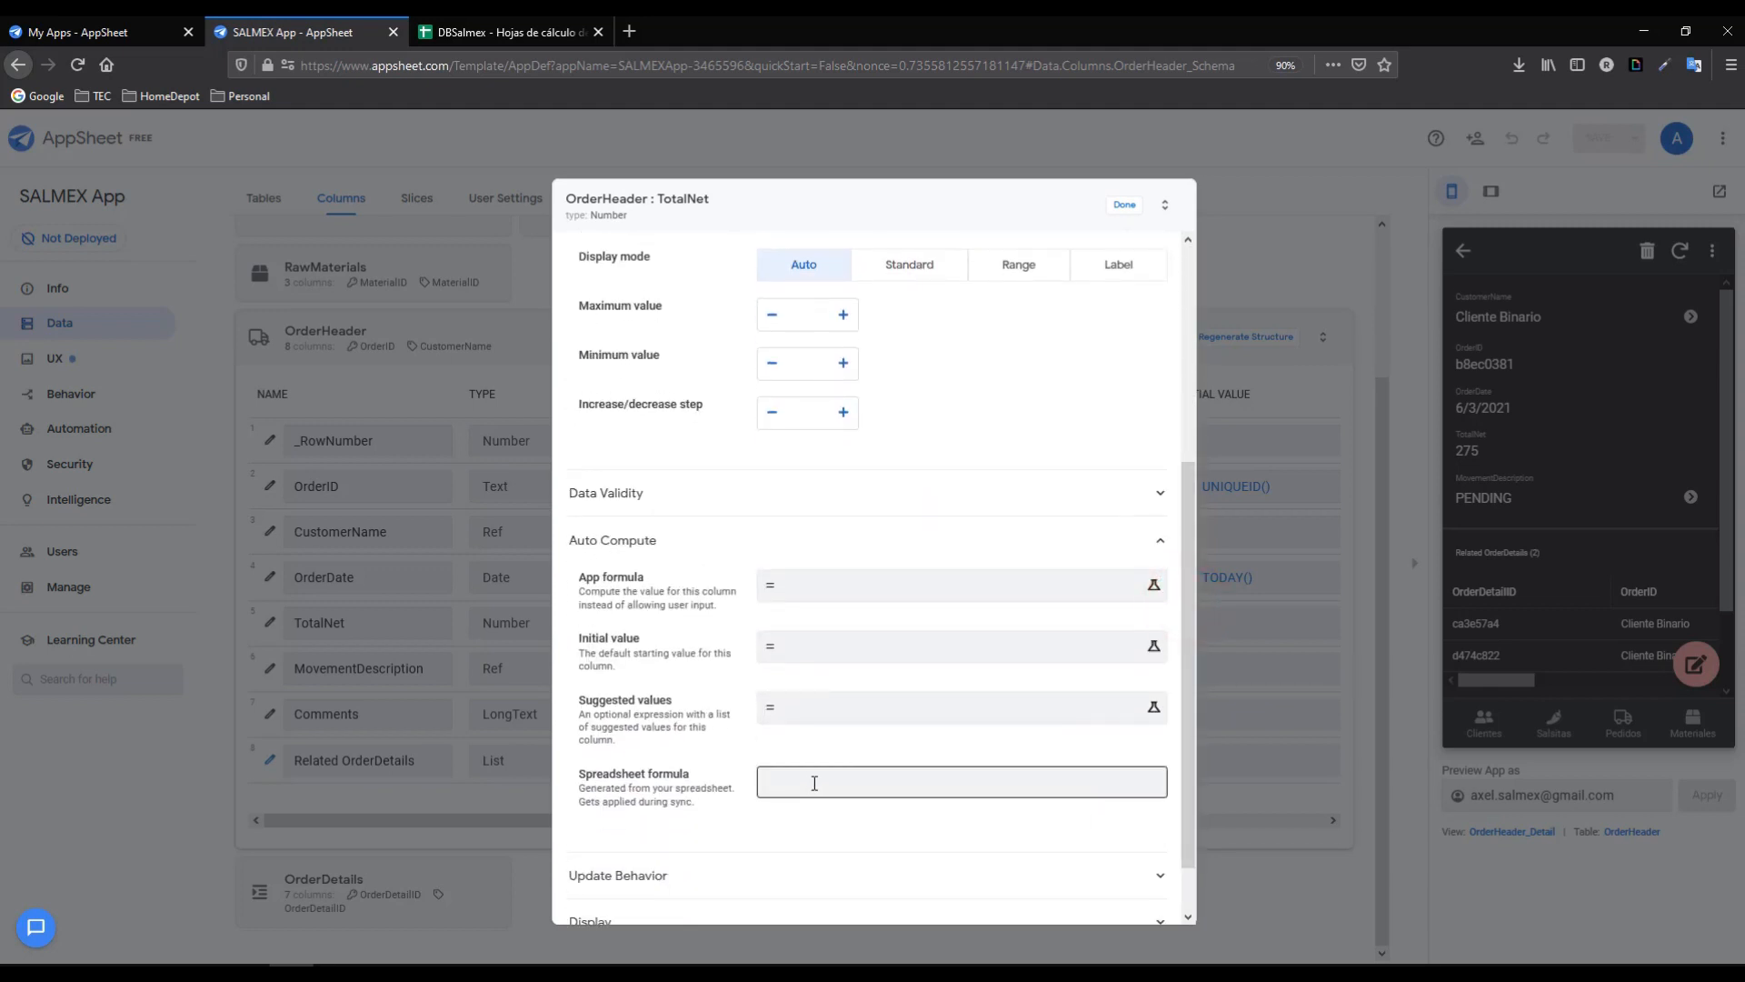
pyautogui.click(814, 787)
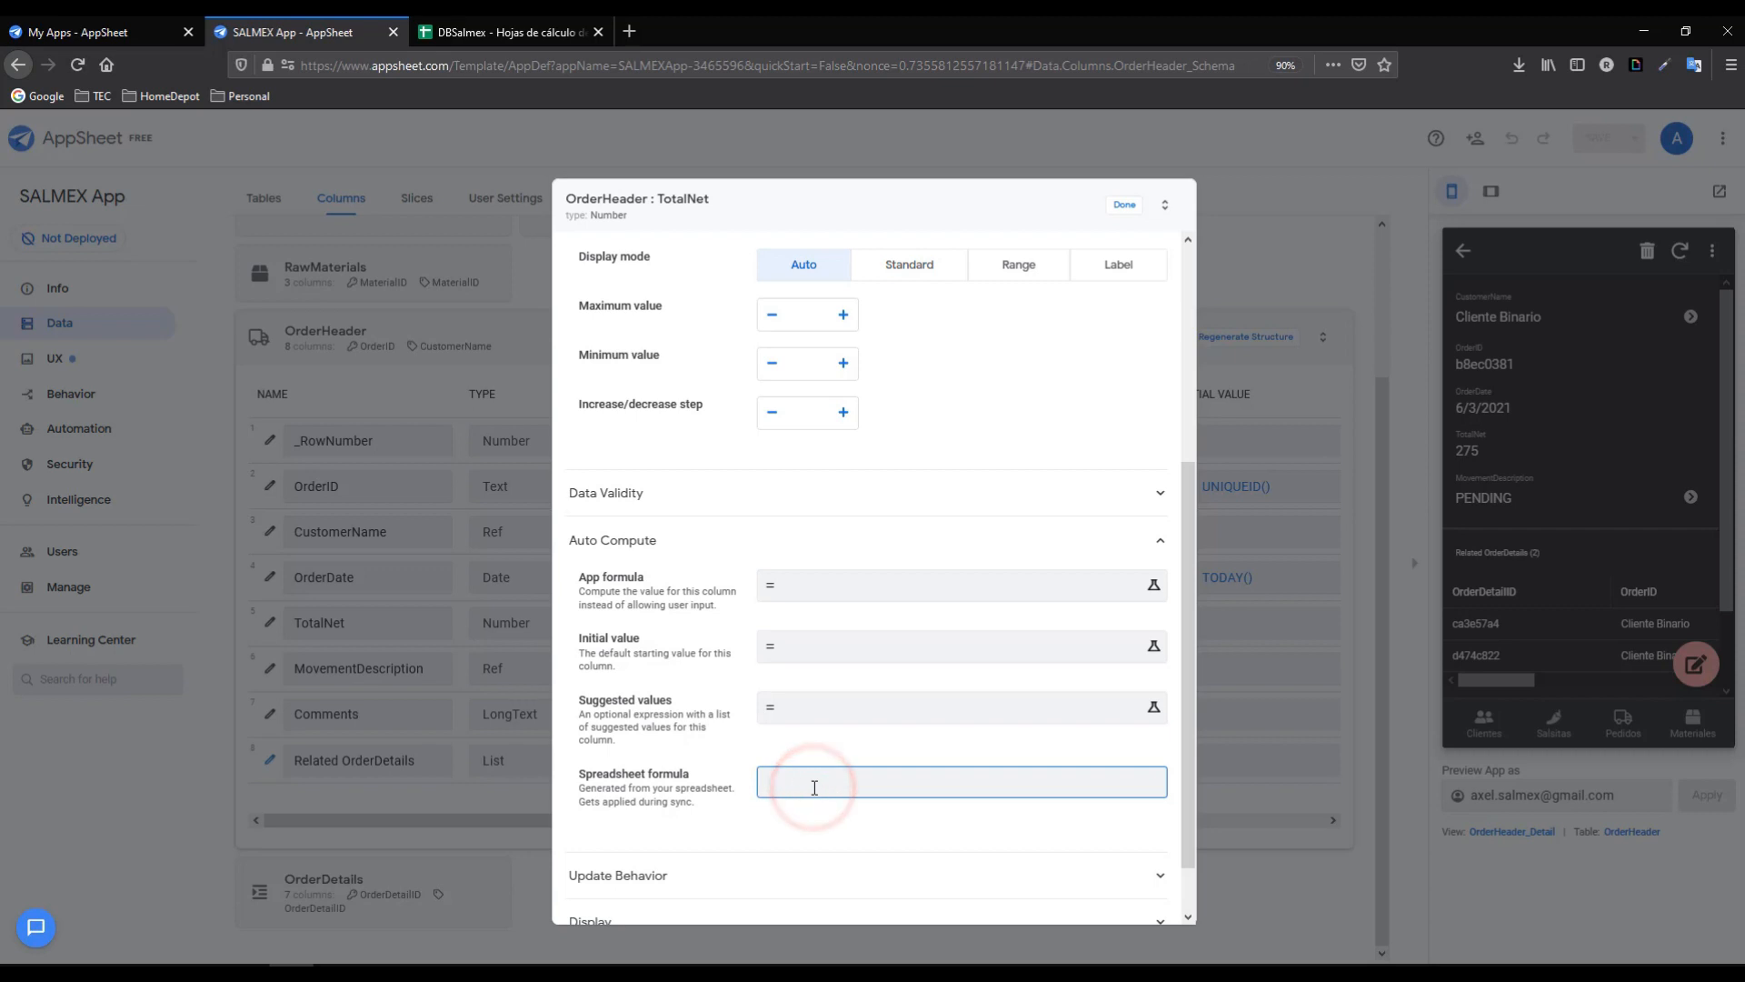
# - Replace A2 with RC[-3] in the formula and confirm the column changes
pyautogui.doubleClick(946, 783)
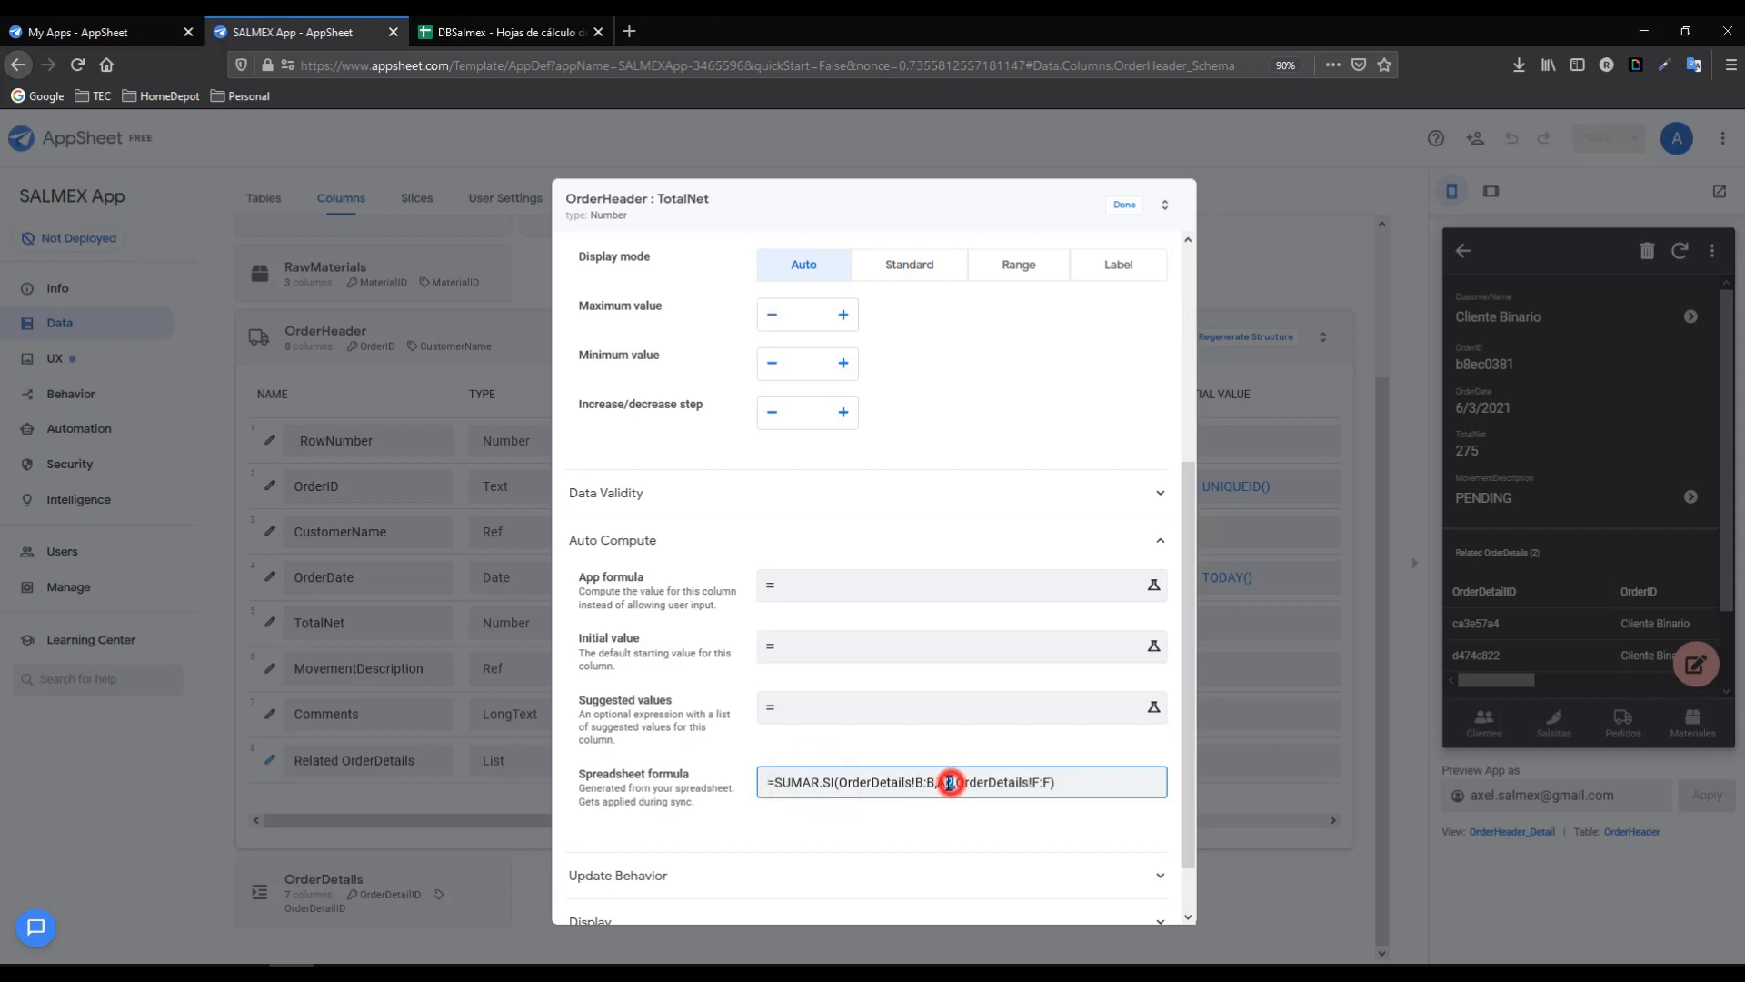
pyautogui.write('RC')
pyautogui.hotkey('ctrl', 'z')
pyautogui.write('RC[]')
pyautogui.press('Left')
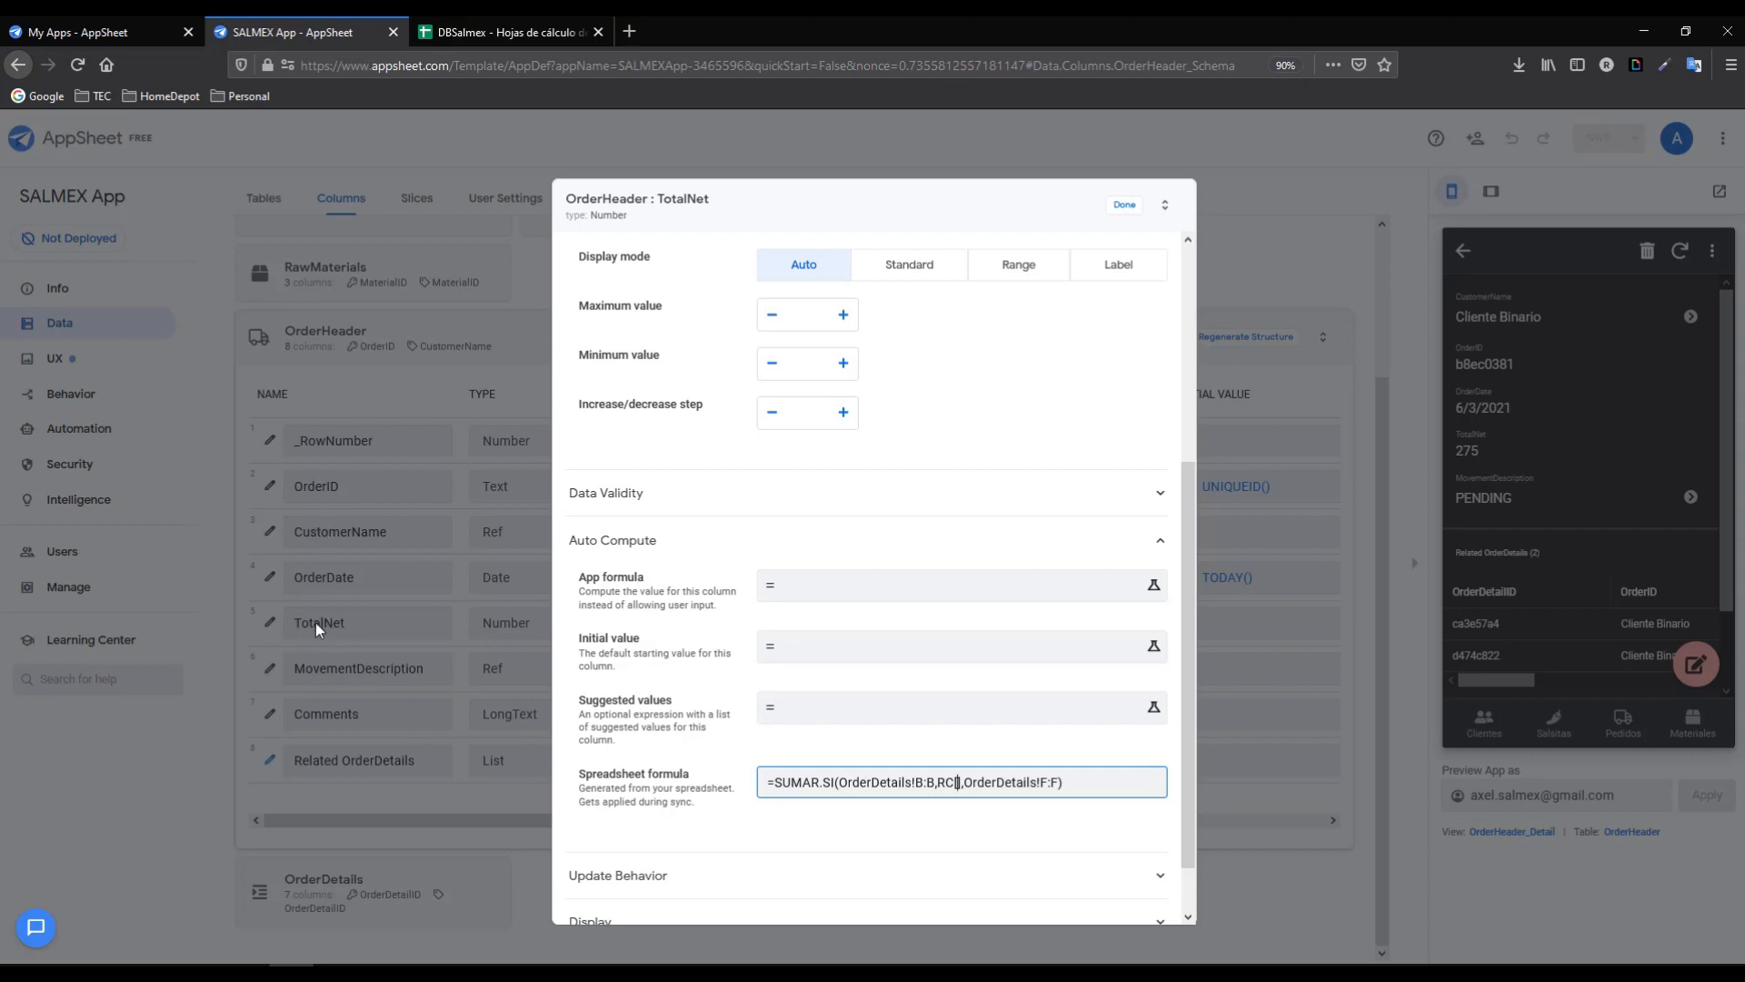
pyautogui.write('-3]')
pyautogui.click(1127, 206)
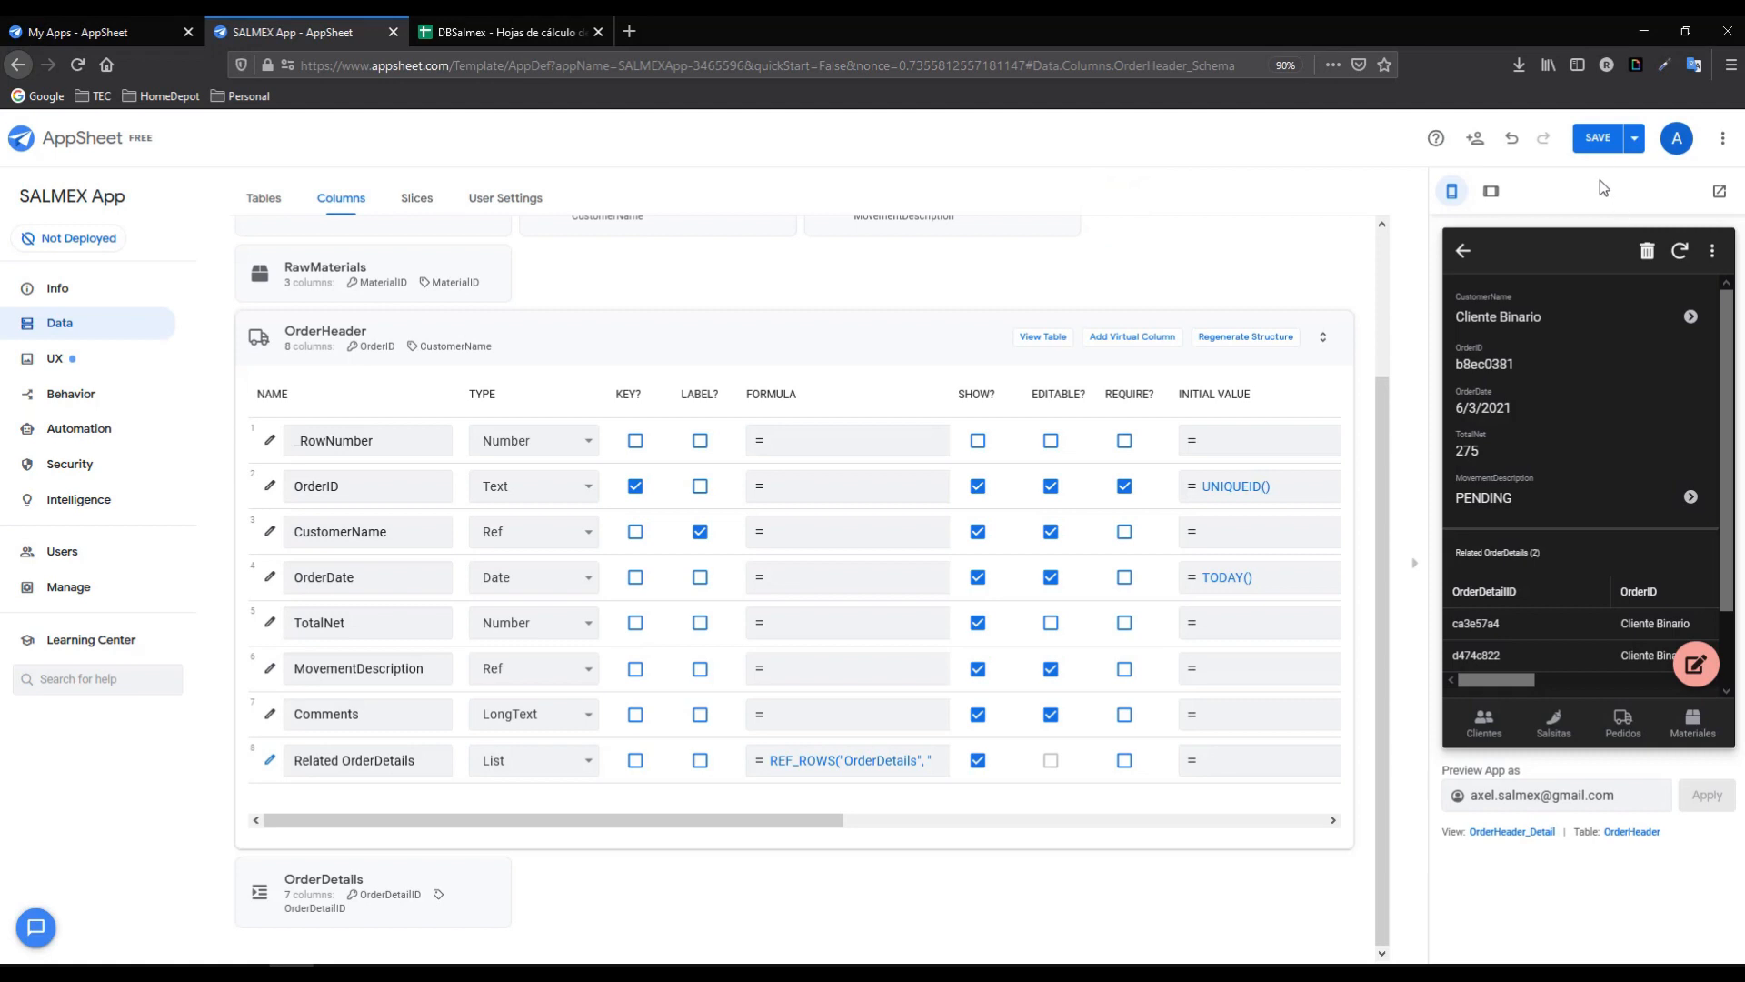
# - Save the app and start a new order in the preview for a chosen customer
pyautogui.click(1598, 138)
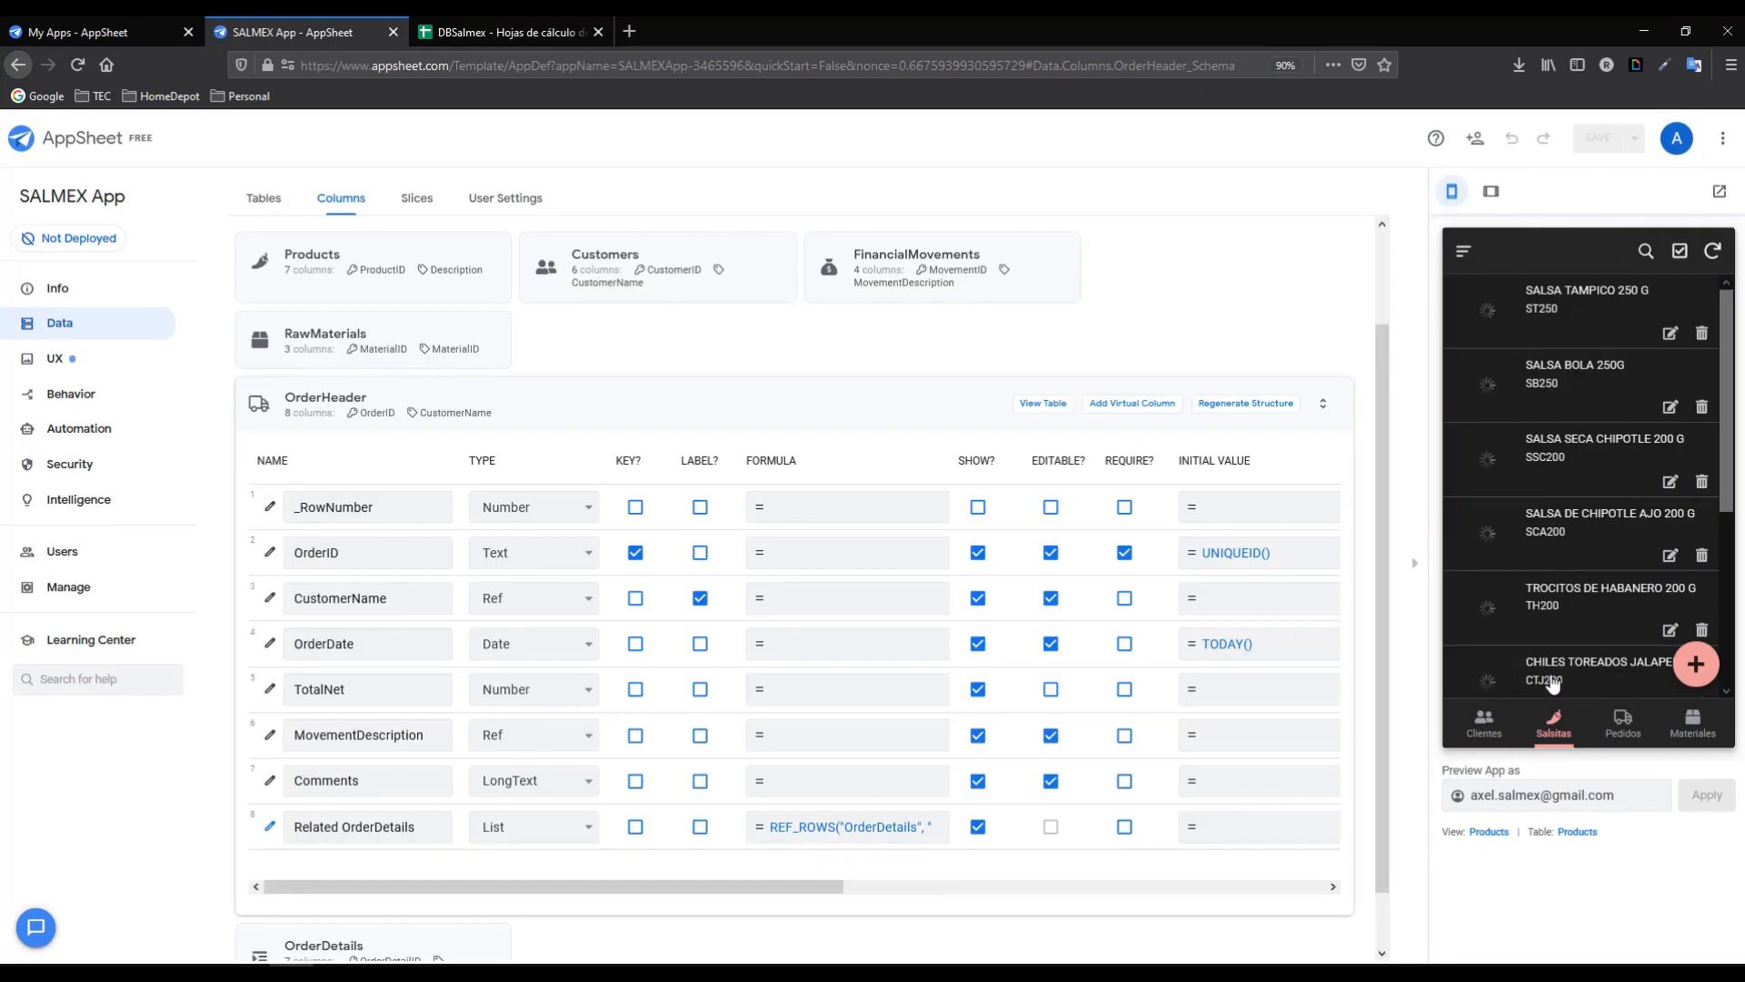
pyautogui.click(1620, 723)
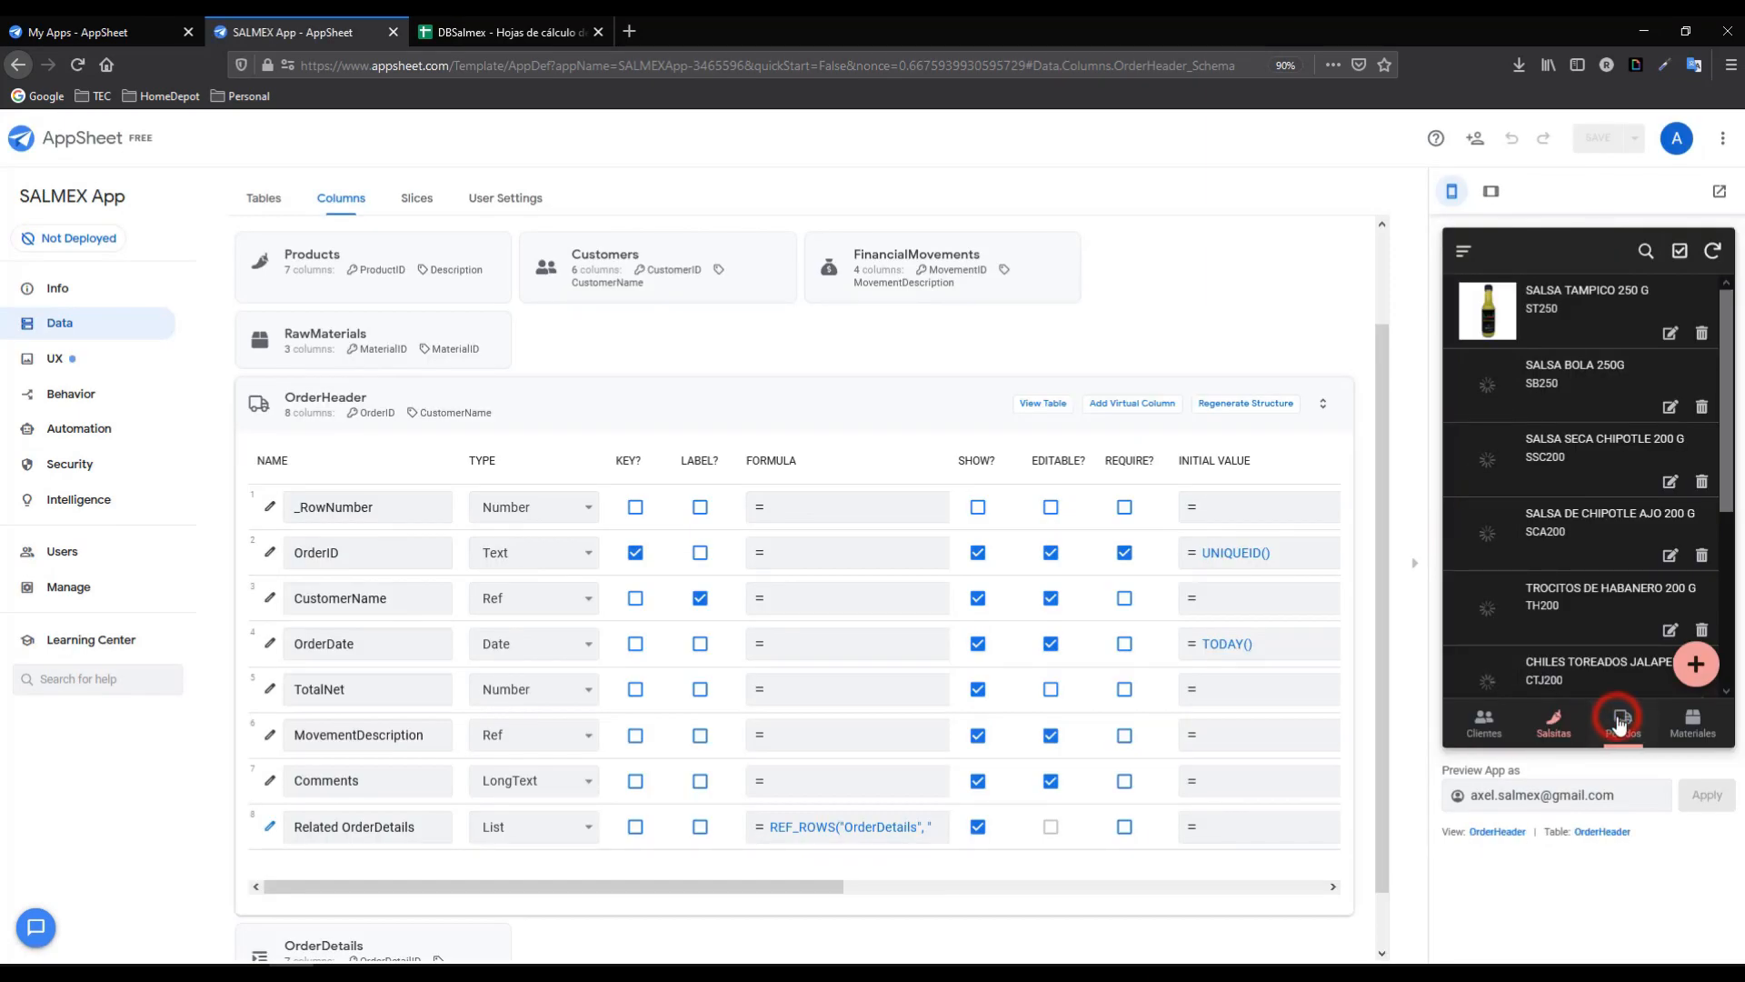
pyautogui.moveTo(1536, 691); pyautogui.dragTo(1487, 691)
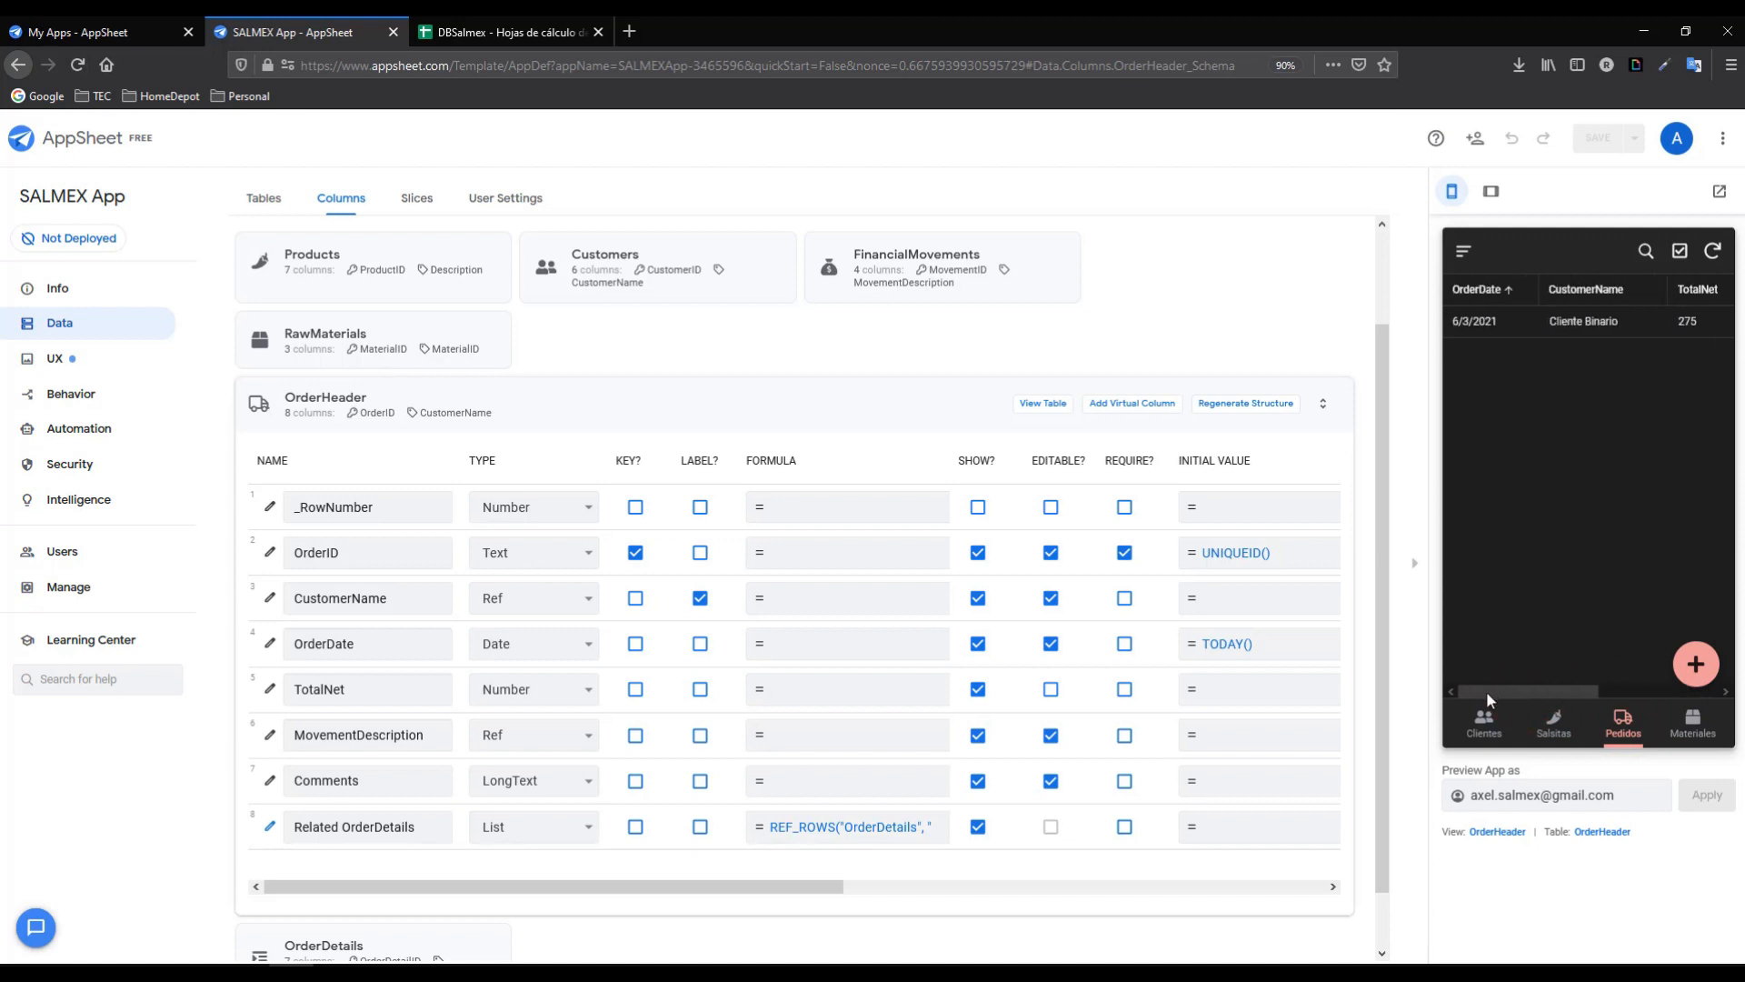
pyautogui.click(1692, 669)
pyautogui.click(1613, 432)
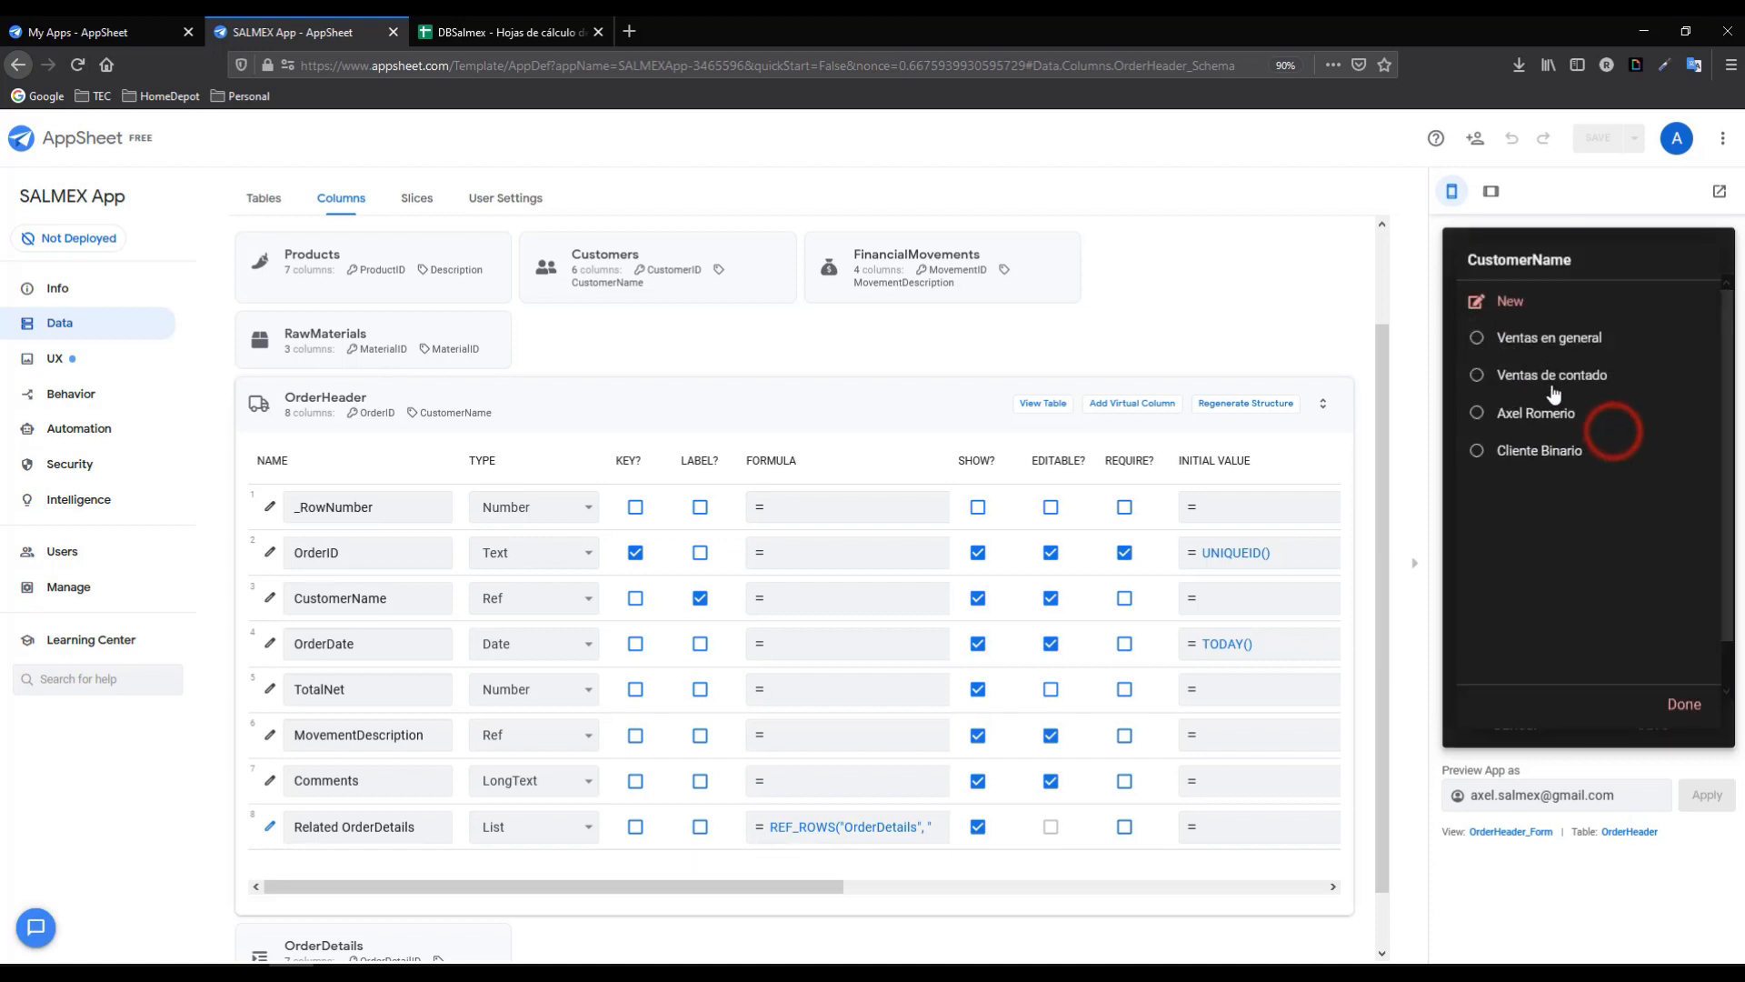
pyautogui.click(1519, 420)
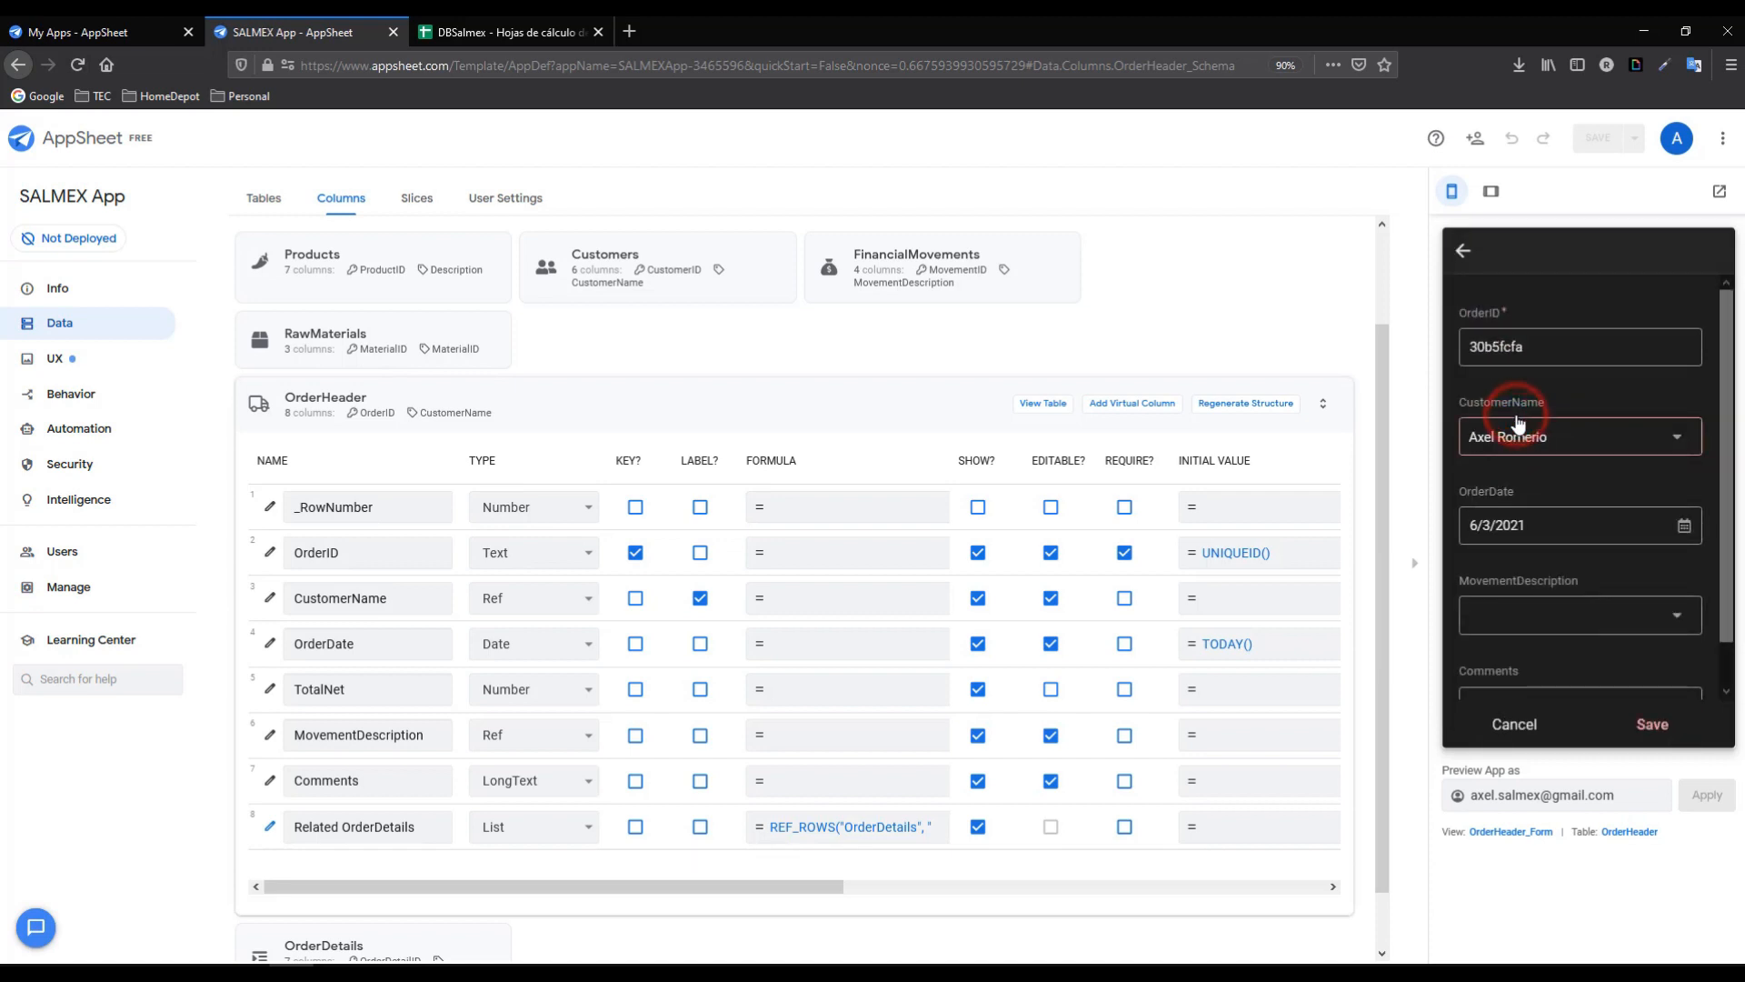
pyautogui.click(1685, 526)
pyautogui.click(1565, 527)
pyautogui.moveTo(1529, 526); pyautogui.dragTo(1459, 528)
pyautogui.click(1560, 527)
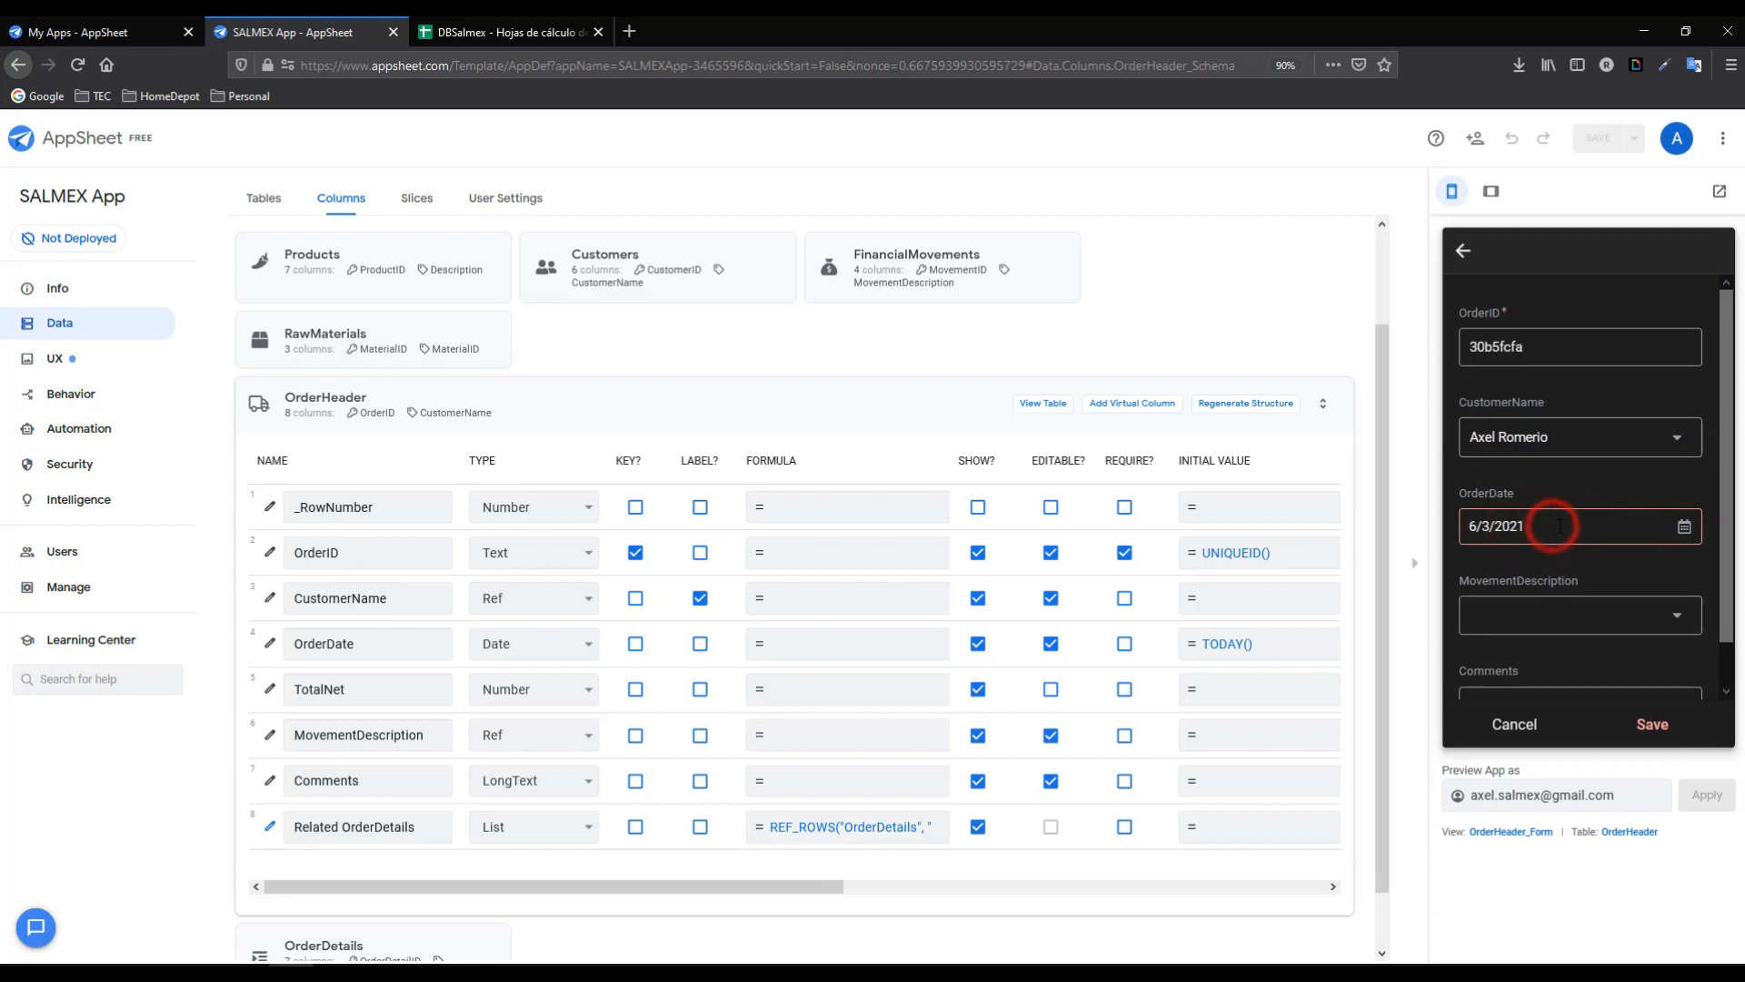
pyautogui.doubleClick(1548, 525)
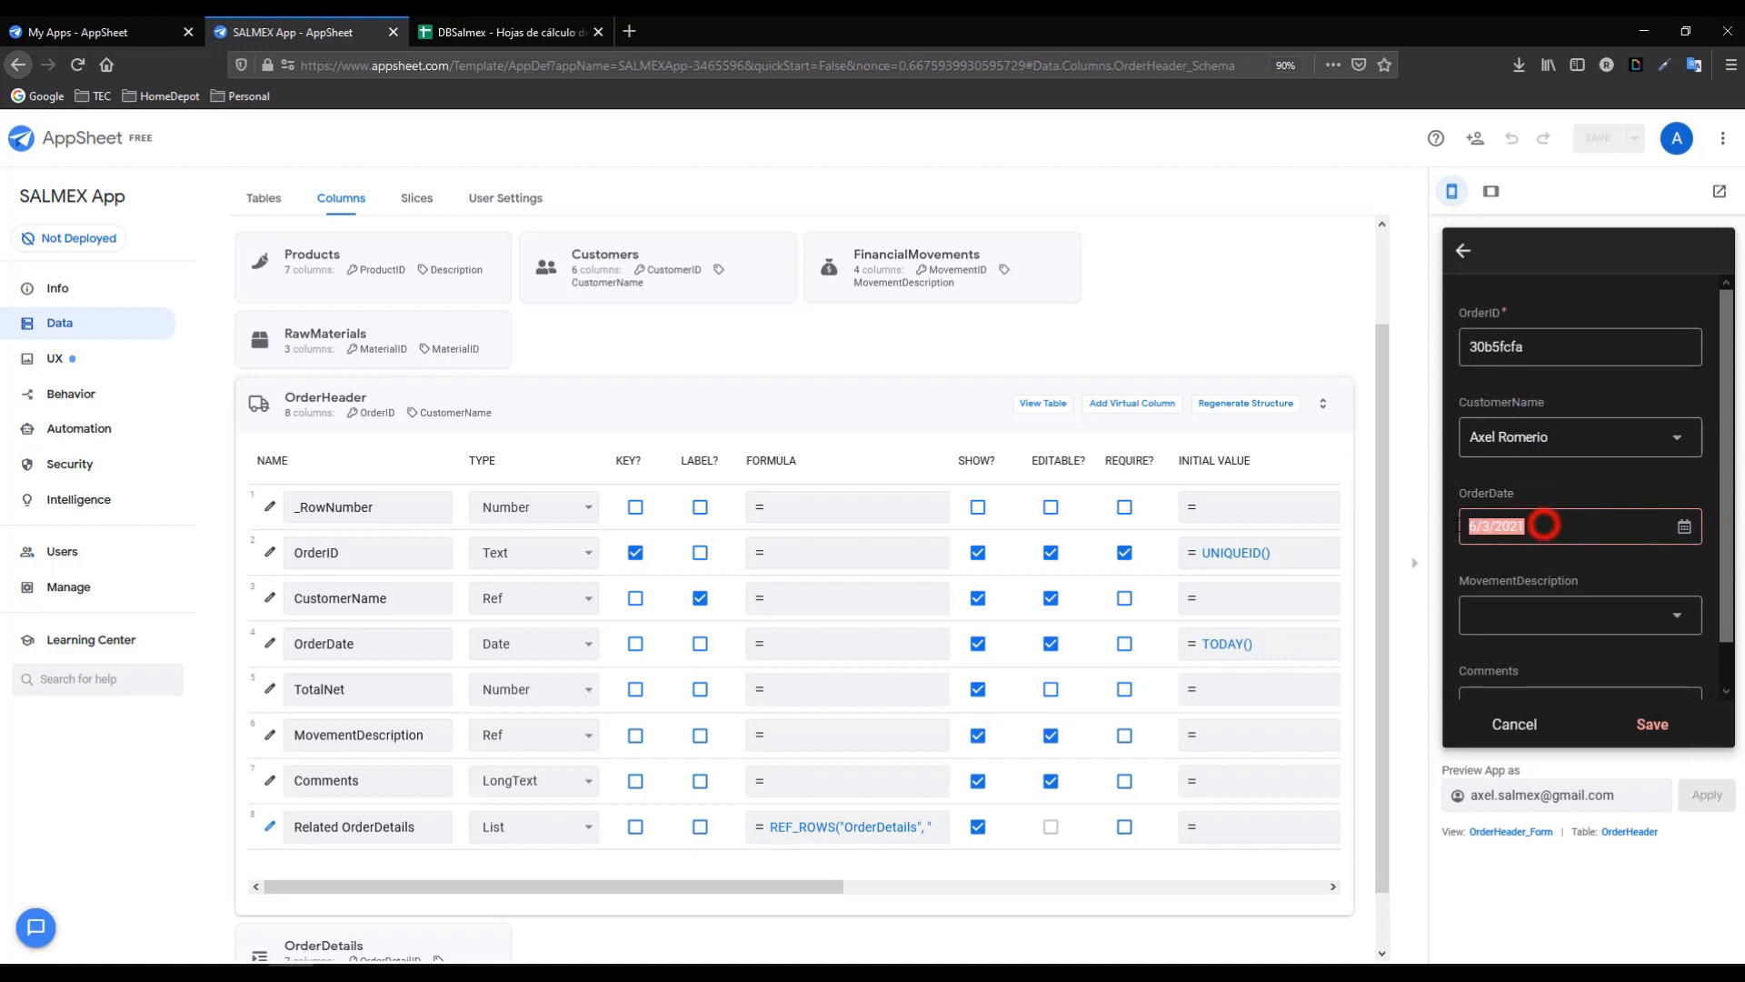
# - Set movement to CASH with comment 'Entregar los dias viernes', save, and open the order
pyautogui.click(1505, 616)
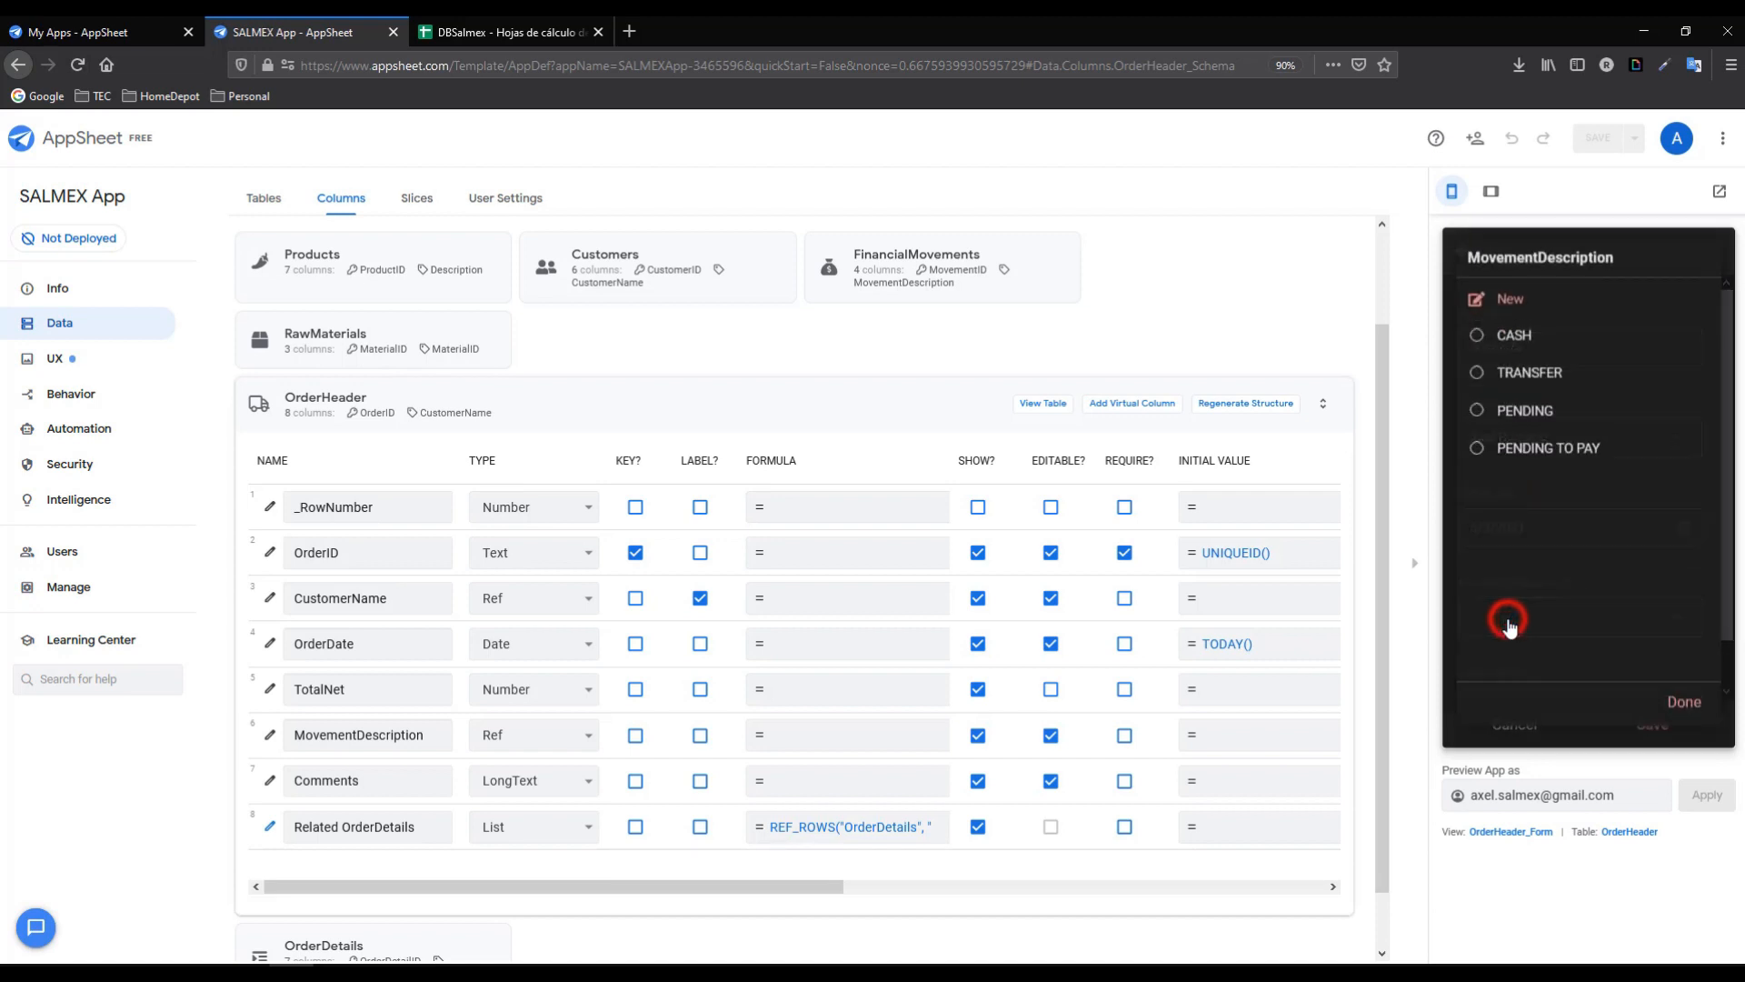
pyautogui.click(1514, 342)
pyautogui.moveTo(1732, 586); pyautogui.dragTo(1732, 630)
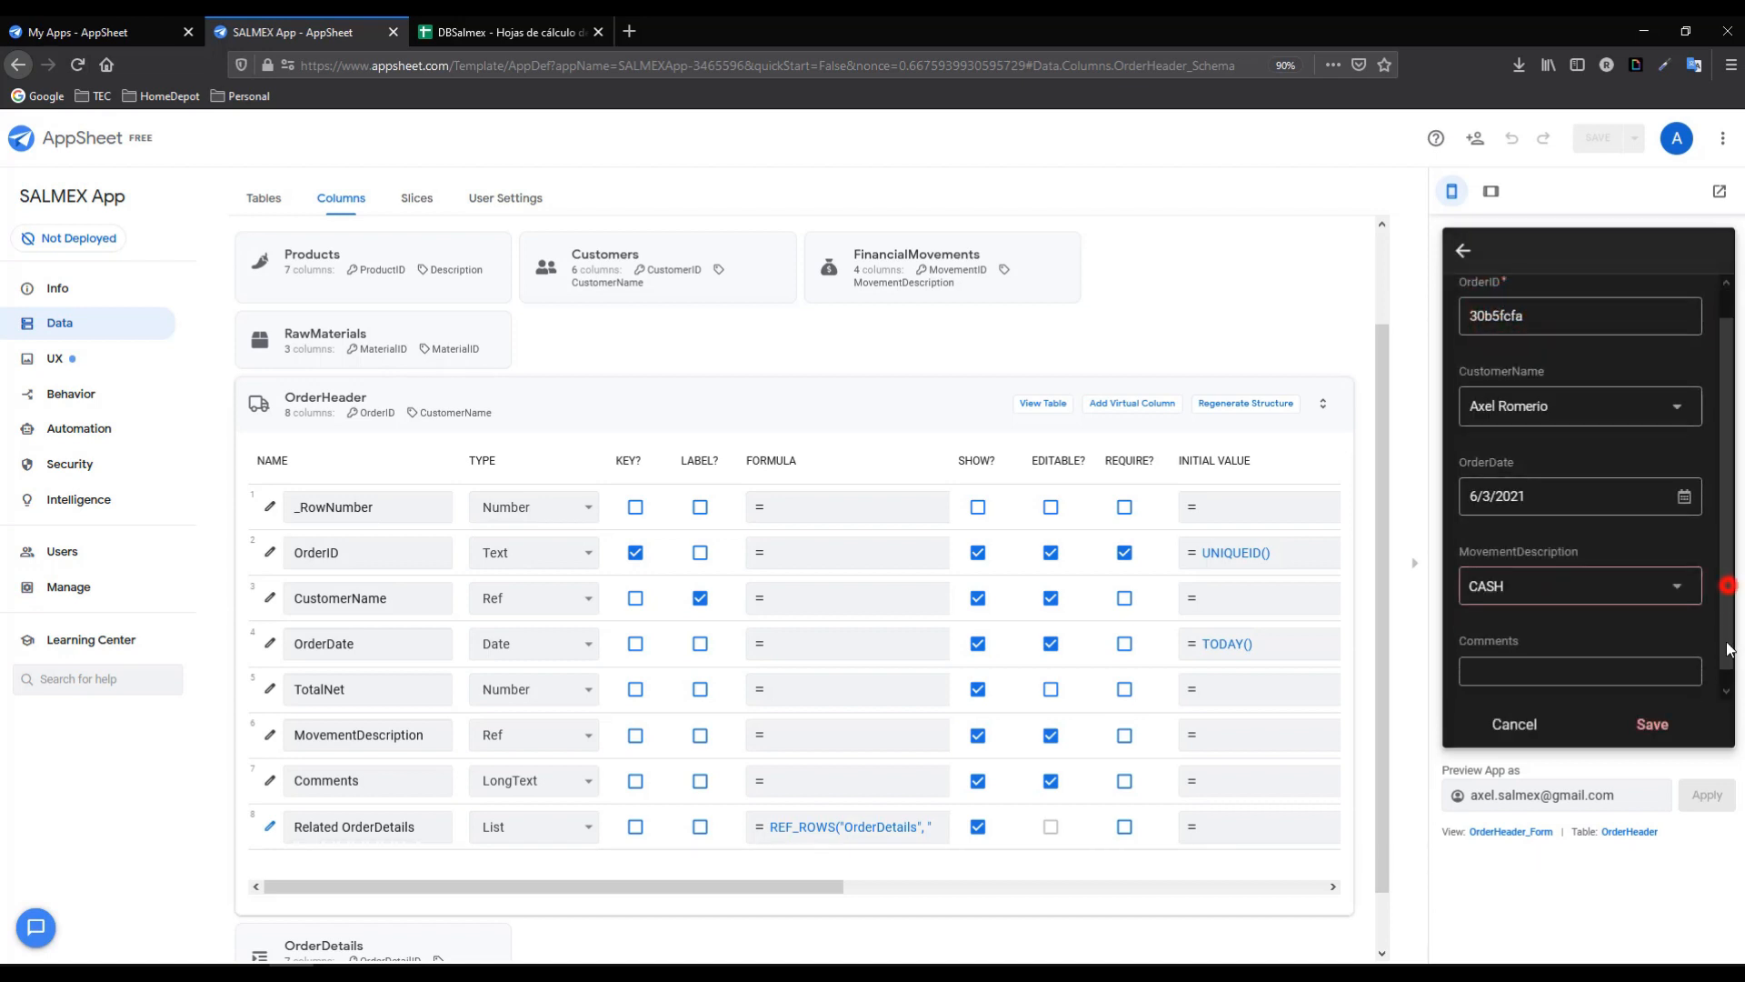
pyautogui.click(1592, 655)
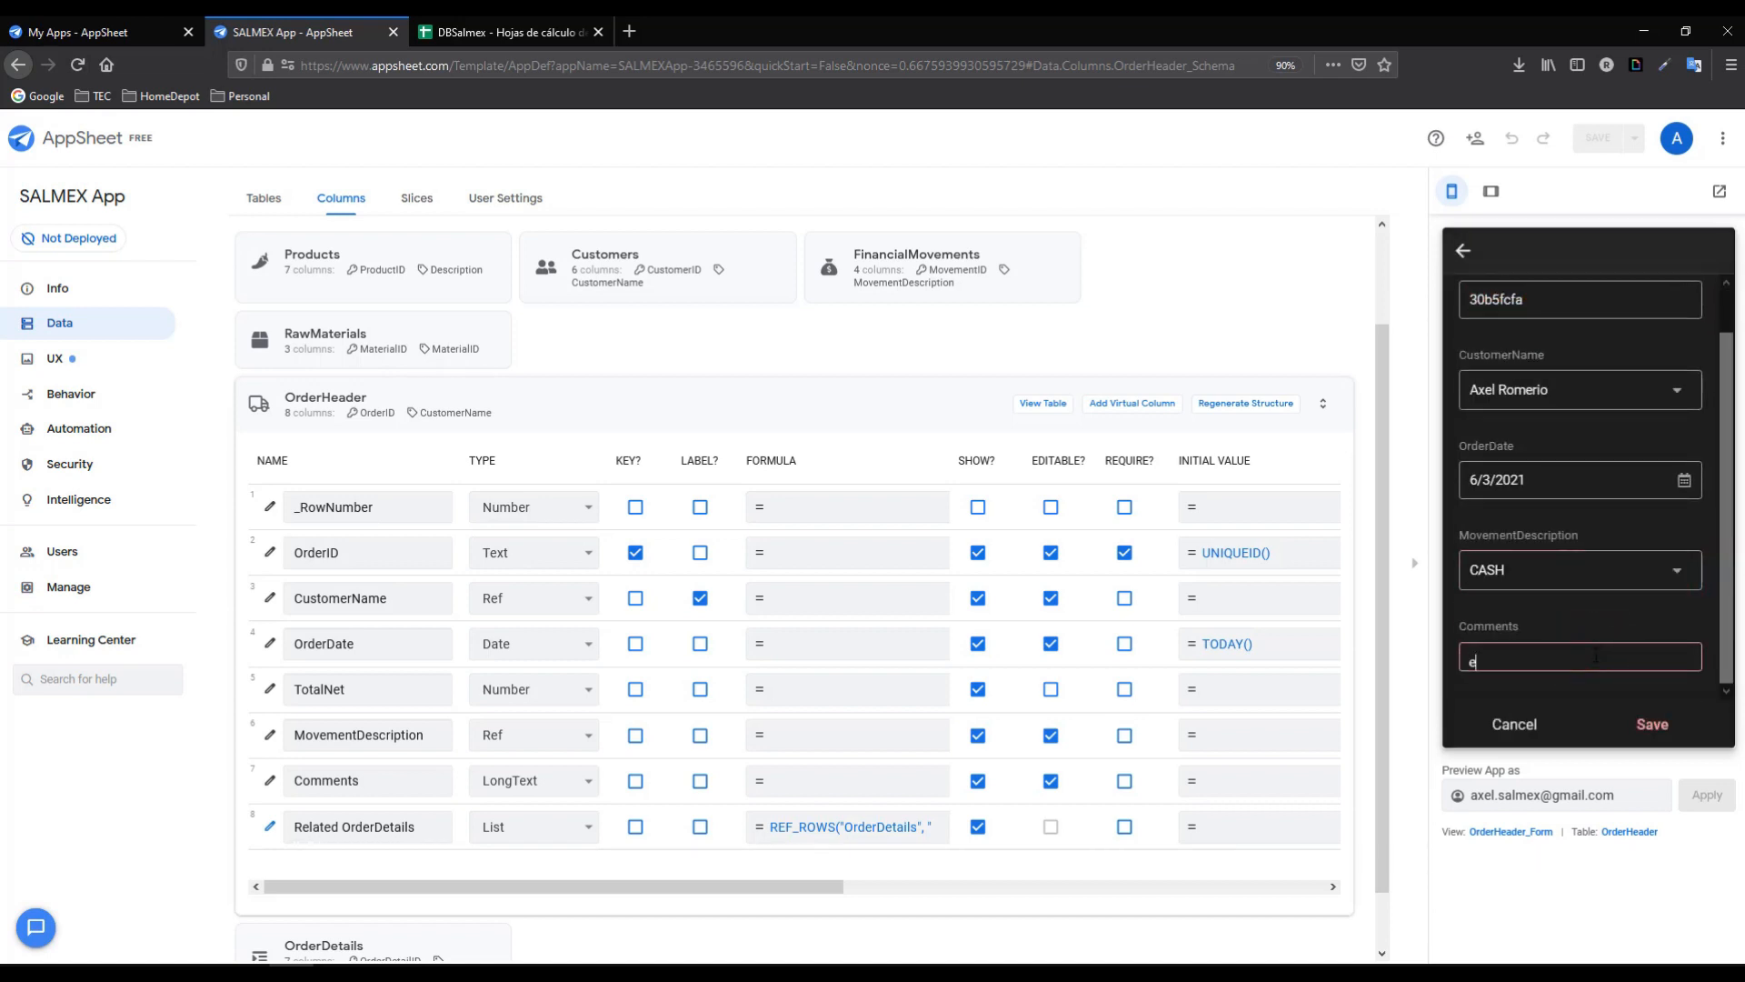
pyautogui.press('BackSpace')
pyautogui.press('BackSpace')
pyautogui.press('BackSpace')
pyautogui.press('BackSpace')
pyautogui.click(1629, 726)
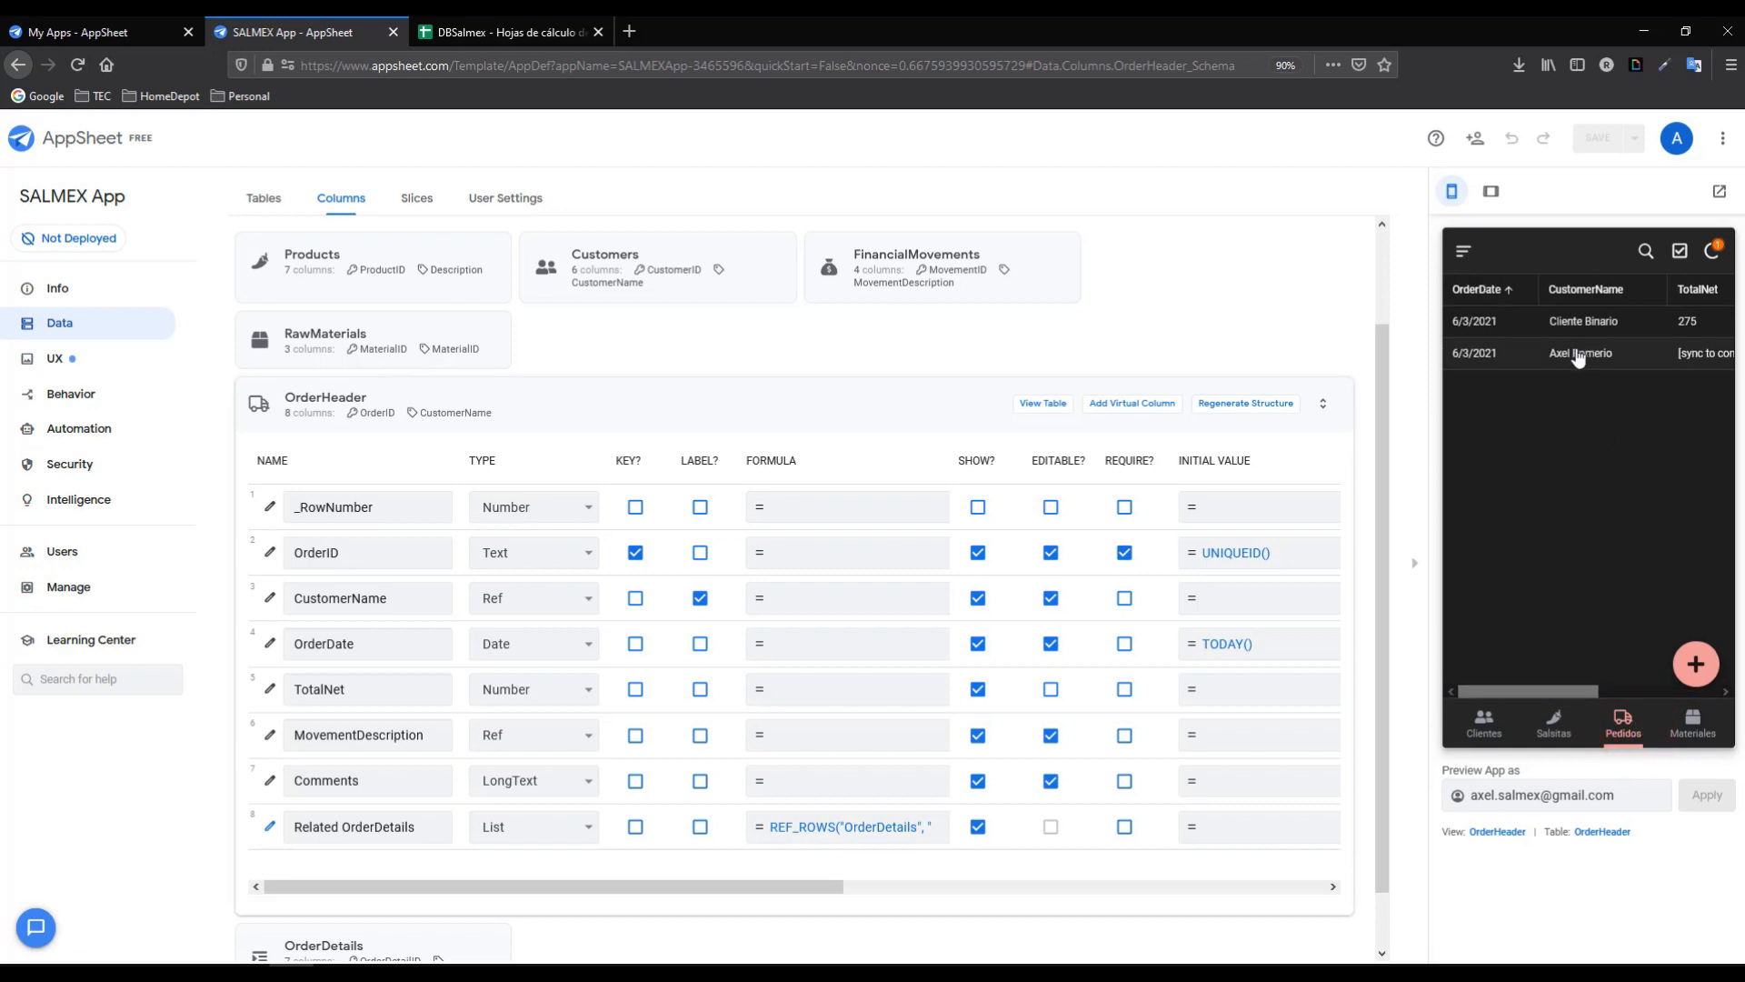
pyautogui.click(1574, 355)
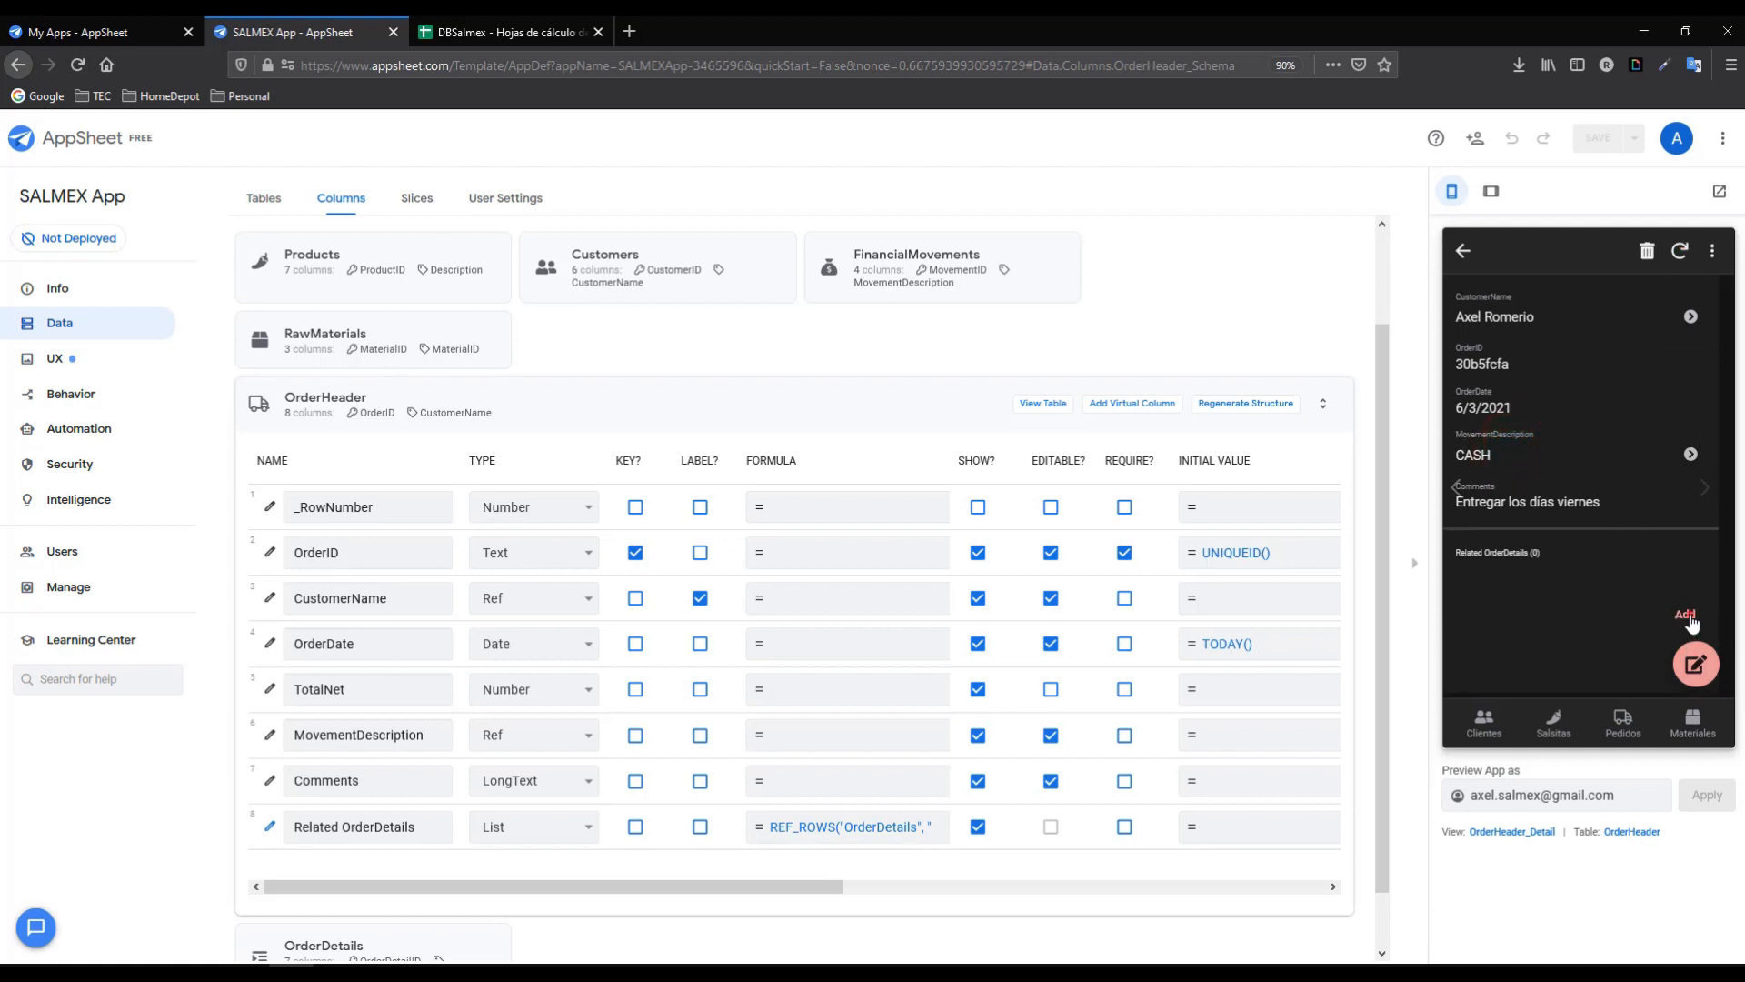
# - Add a TROCITOS DE HABANERO 200 G line, raising its quantity three times
pyautogui.click(1688, 611)
pyautogui.click(1643, 517)
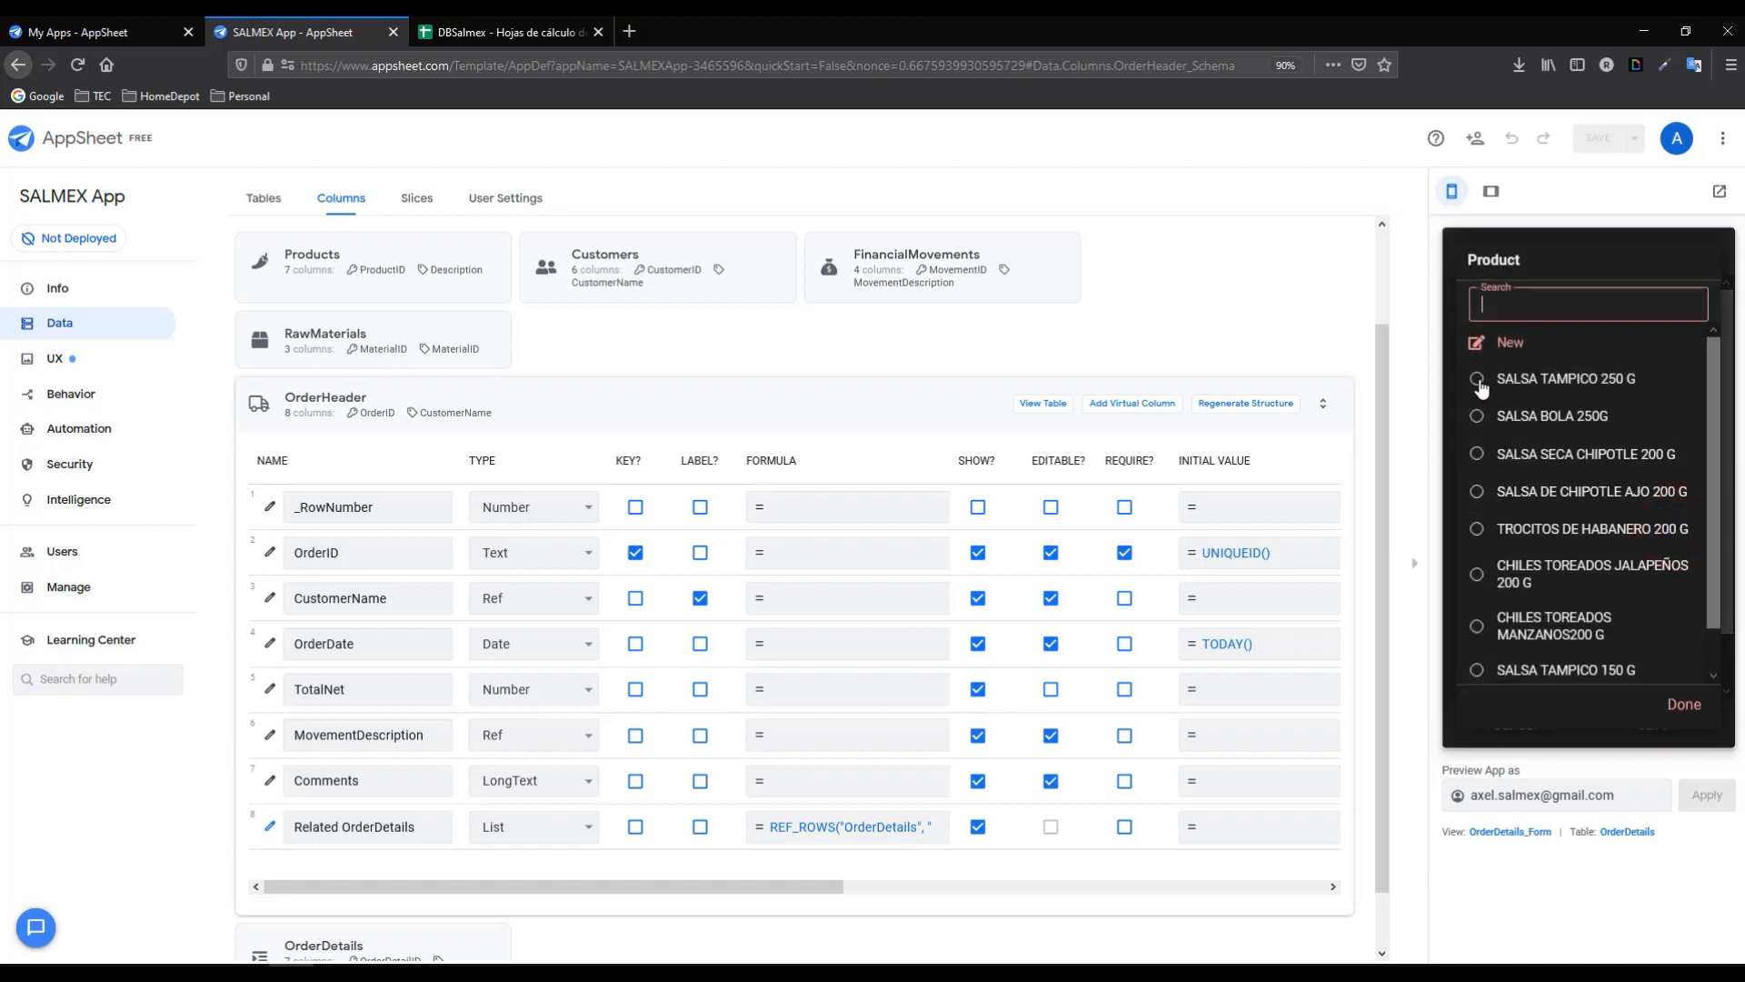
pyautogui.click(1477, 529)
pyautogui.click(1676, 619)
pyautogui.click(1675, 619)
pyautogui.click(1675, 618)
pyautogui.click(1675, 619)
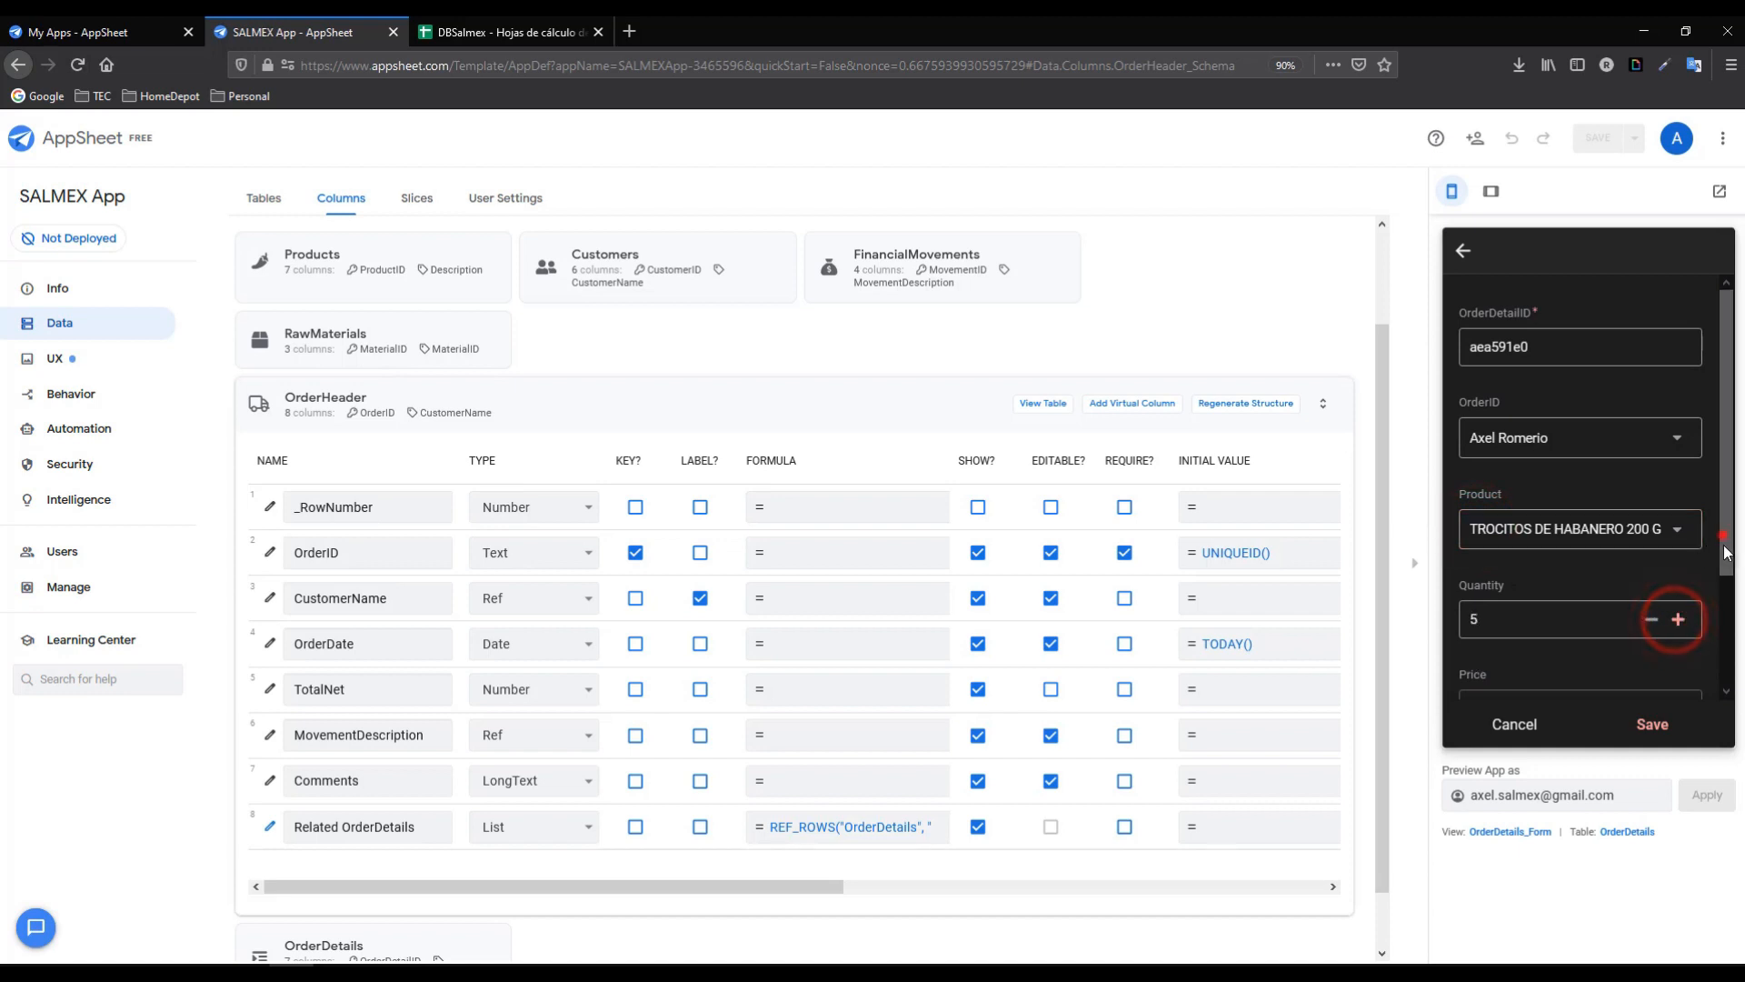
pyautogui.moveTo(1726, 427); pyautogui.dragTo(1726, 536)
pyautogui.click(1651, 727)
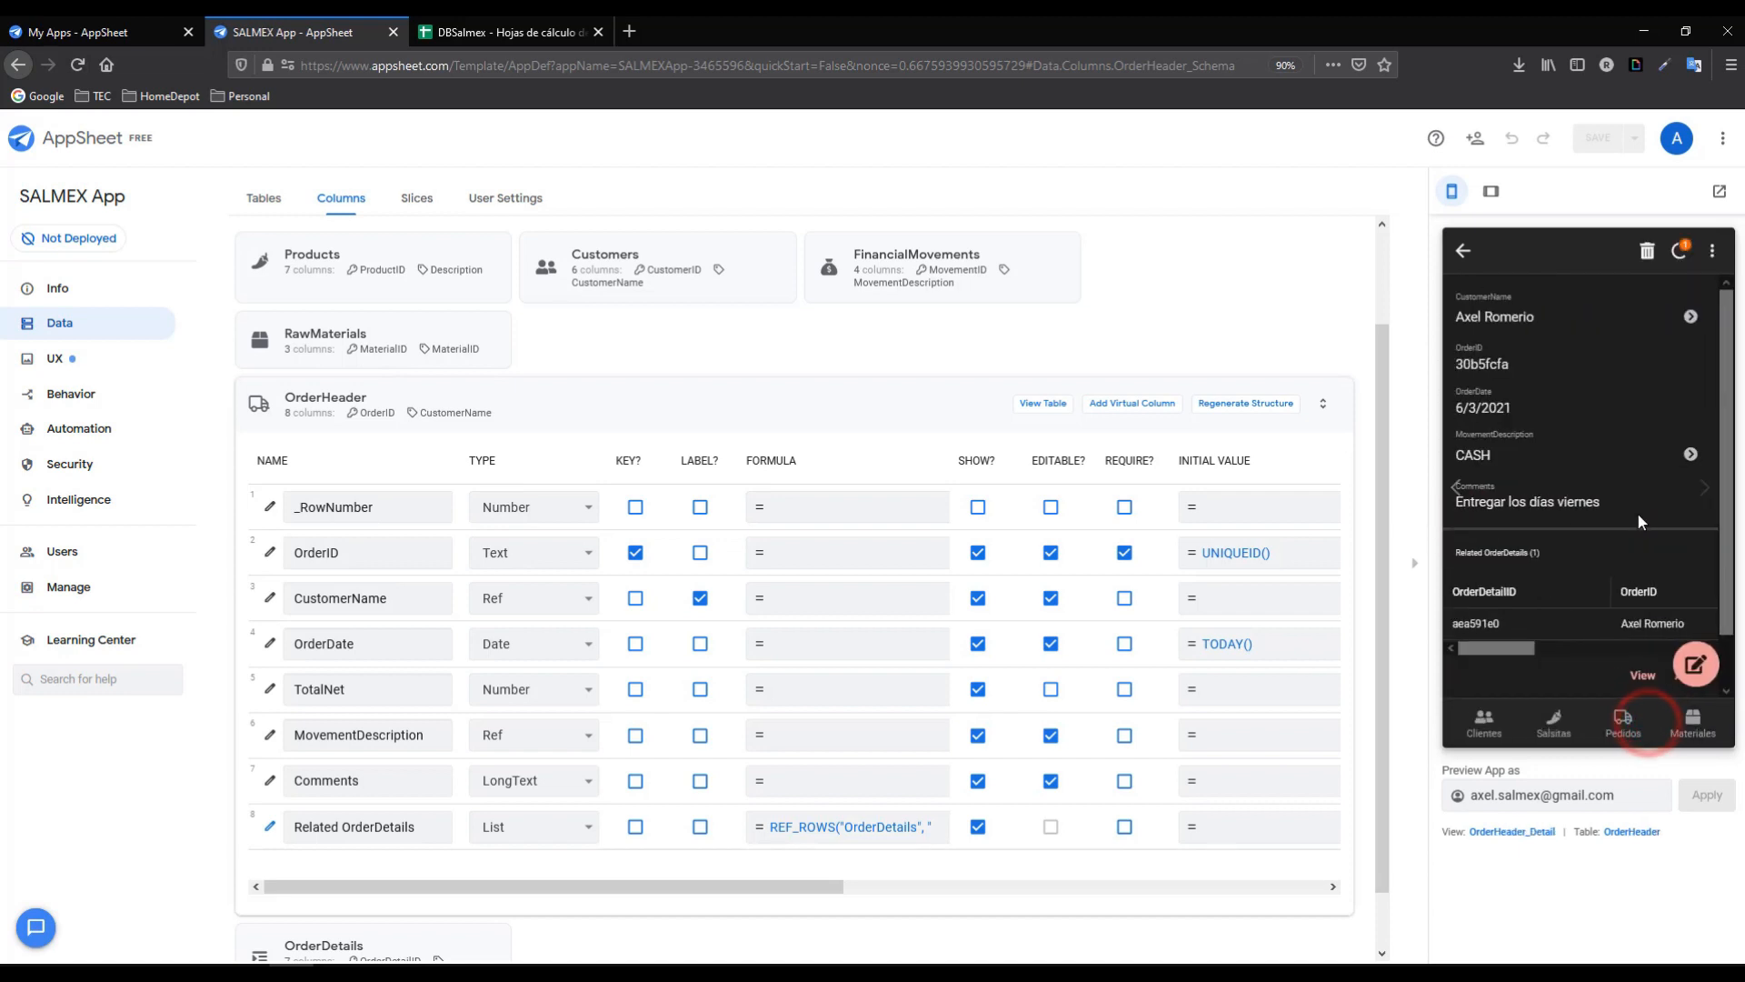
# - Add a CHILES TOREADOS JALAPEÑOS 200 G line with quantity 5 and sync
pyautogui.scroll(-1, 1699, 636)
pyautogui.click(1689, 621)
pyautogui.click(1681, 529)
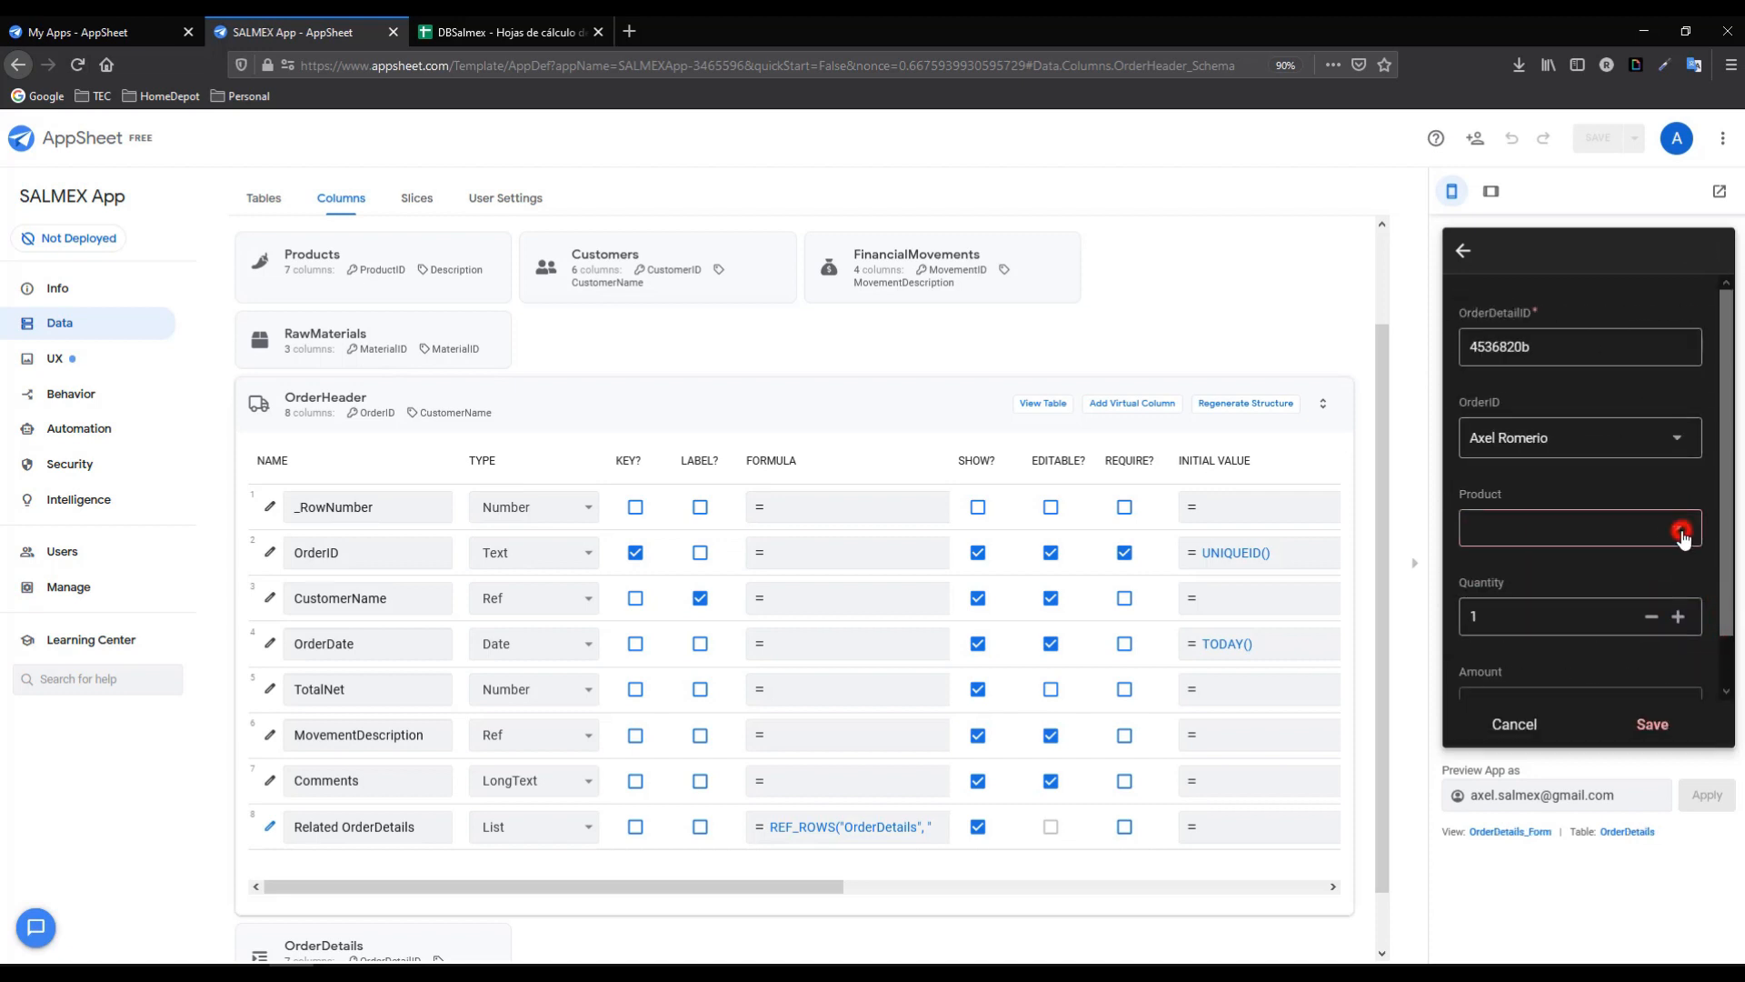
pyautogui.click(1497, 572)
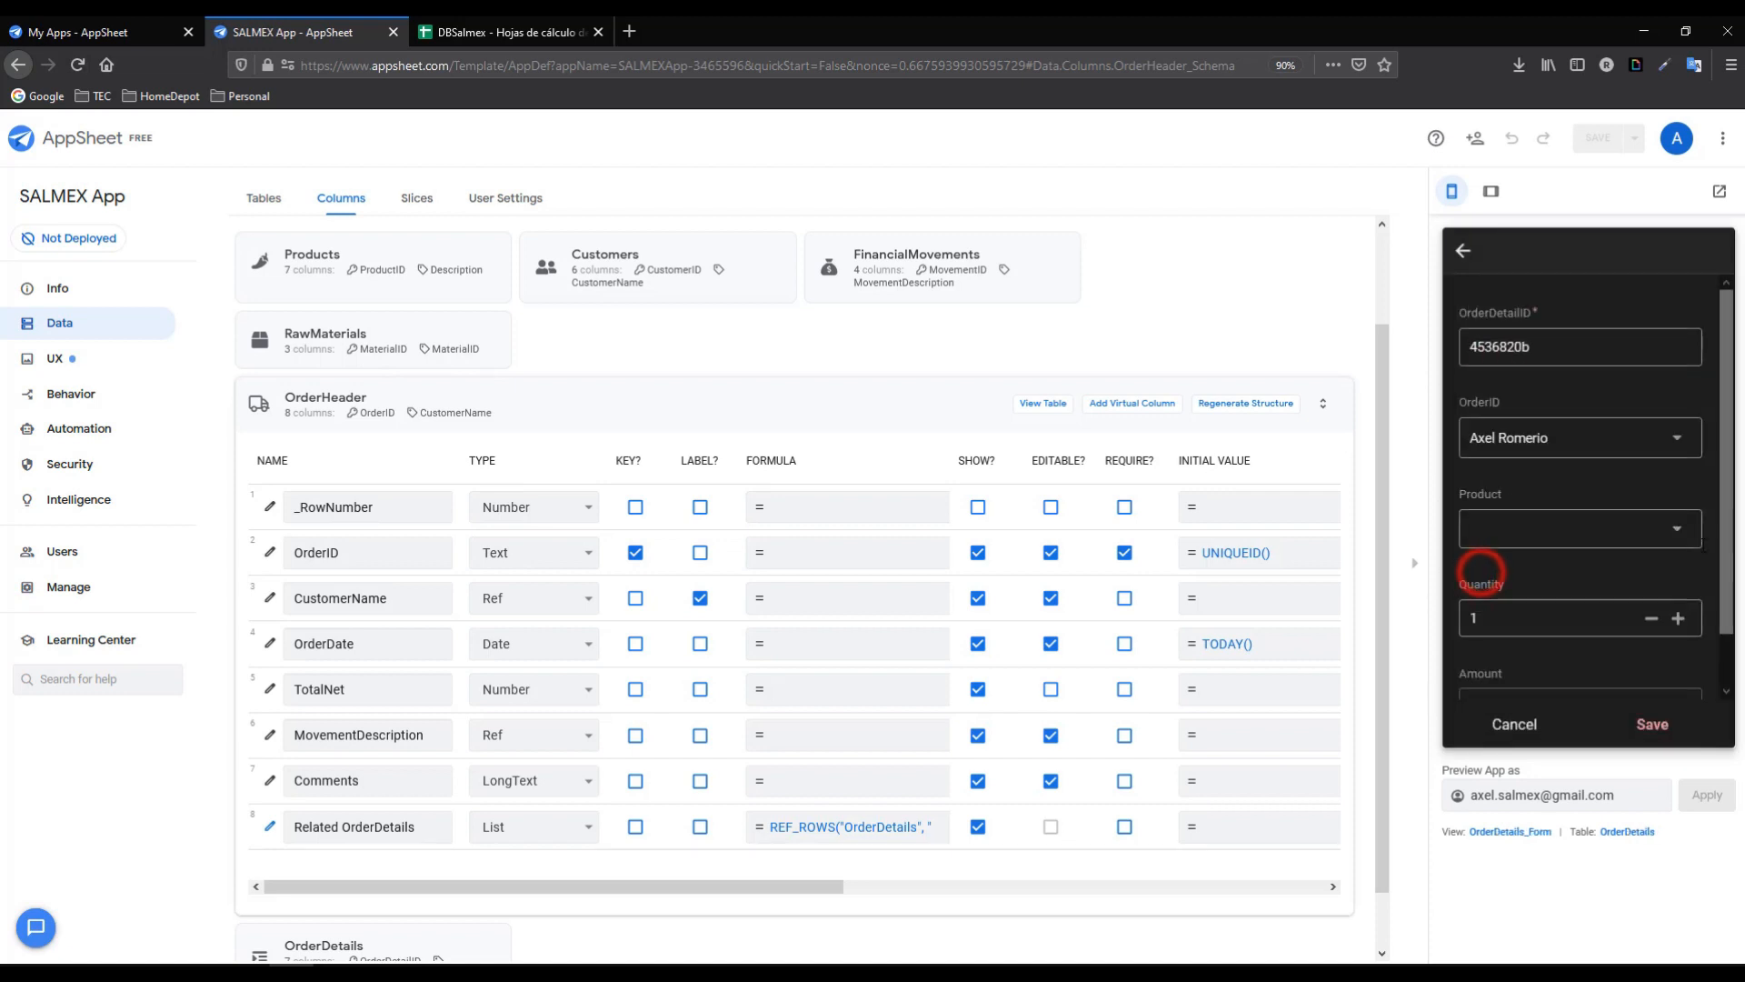
pyautogui.moveTo(1720, 546); pyautogui.dragTo(1724, 603)
pyautogui.click(1679, 566)
pyautogui.click(1678, 566)
pyautogui.click(1679, 566)
pyautogui.click(1679, 566)
pyautogui.click(1678, 567)
pyautogui.click(1651, 566)
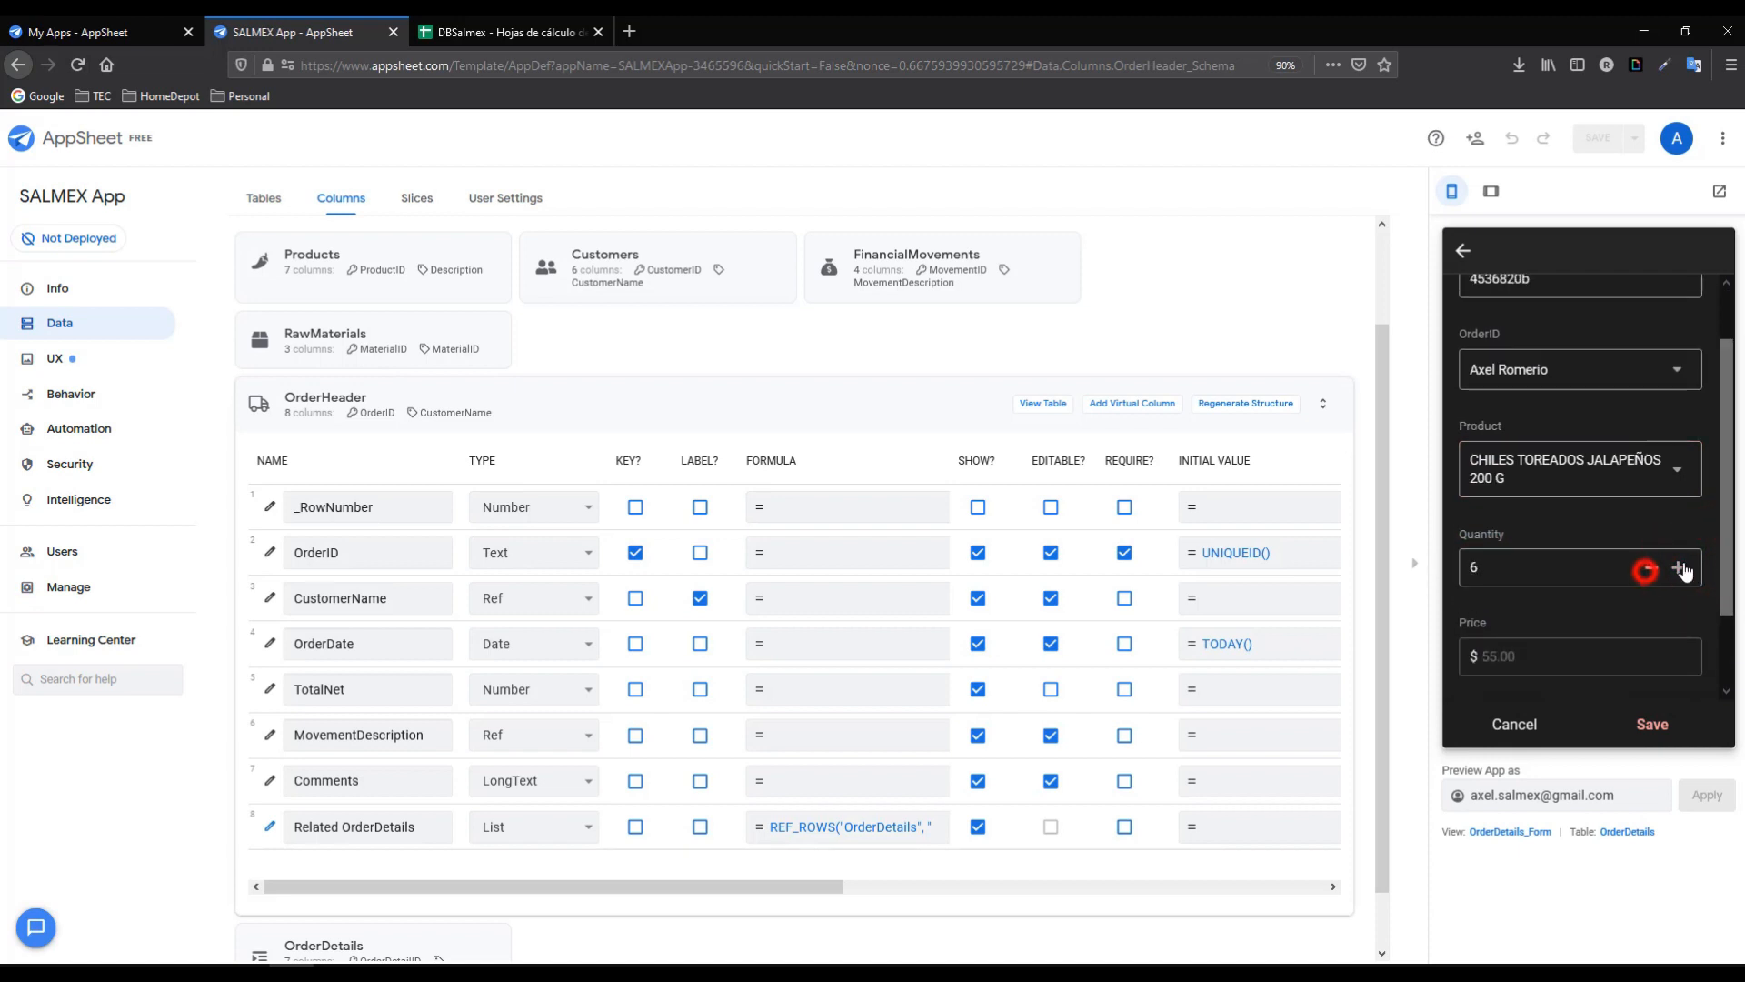
pyautogui.moveTo(1723, 545); pyautogui.dragTo(1724, 603)
pyautogui.click(1650, 723)
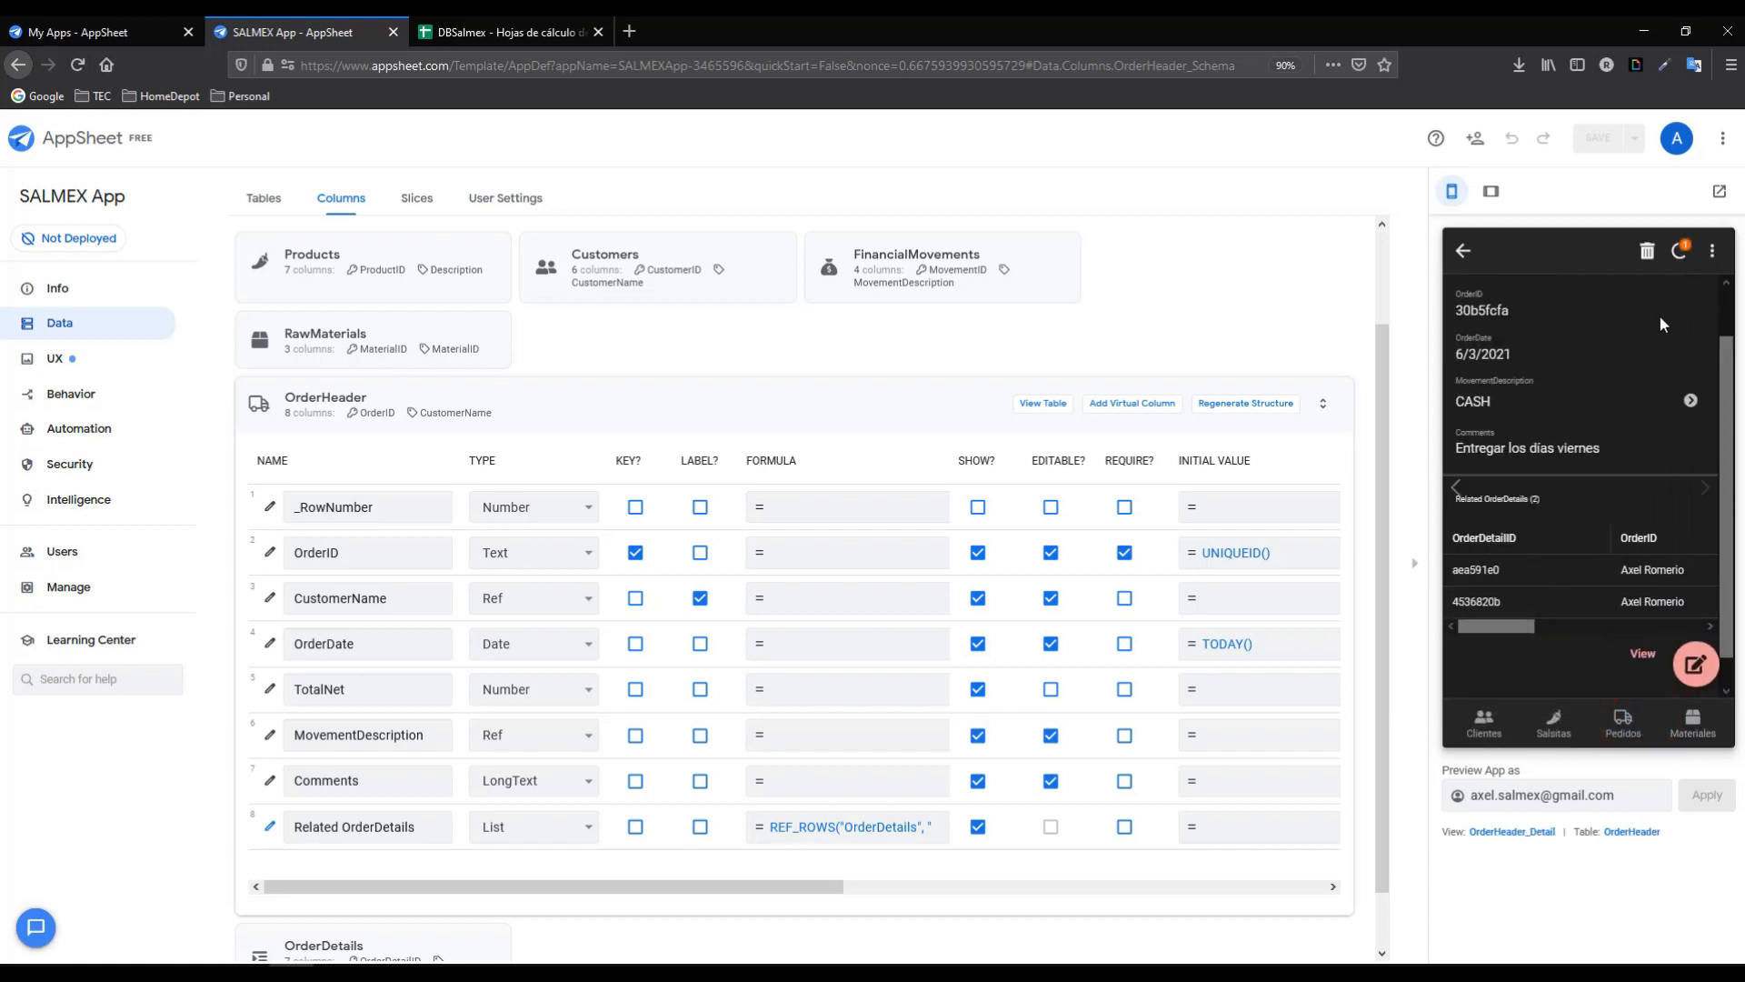
pyautogui.click(1679, 253)
# - Return to the Pedidos list, resync, and open the CASH order's details
pyautogui.click(1463, 251)
pyautogui.click(1713, 251)
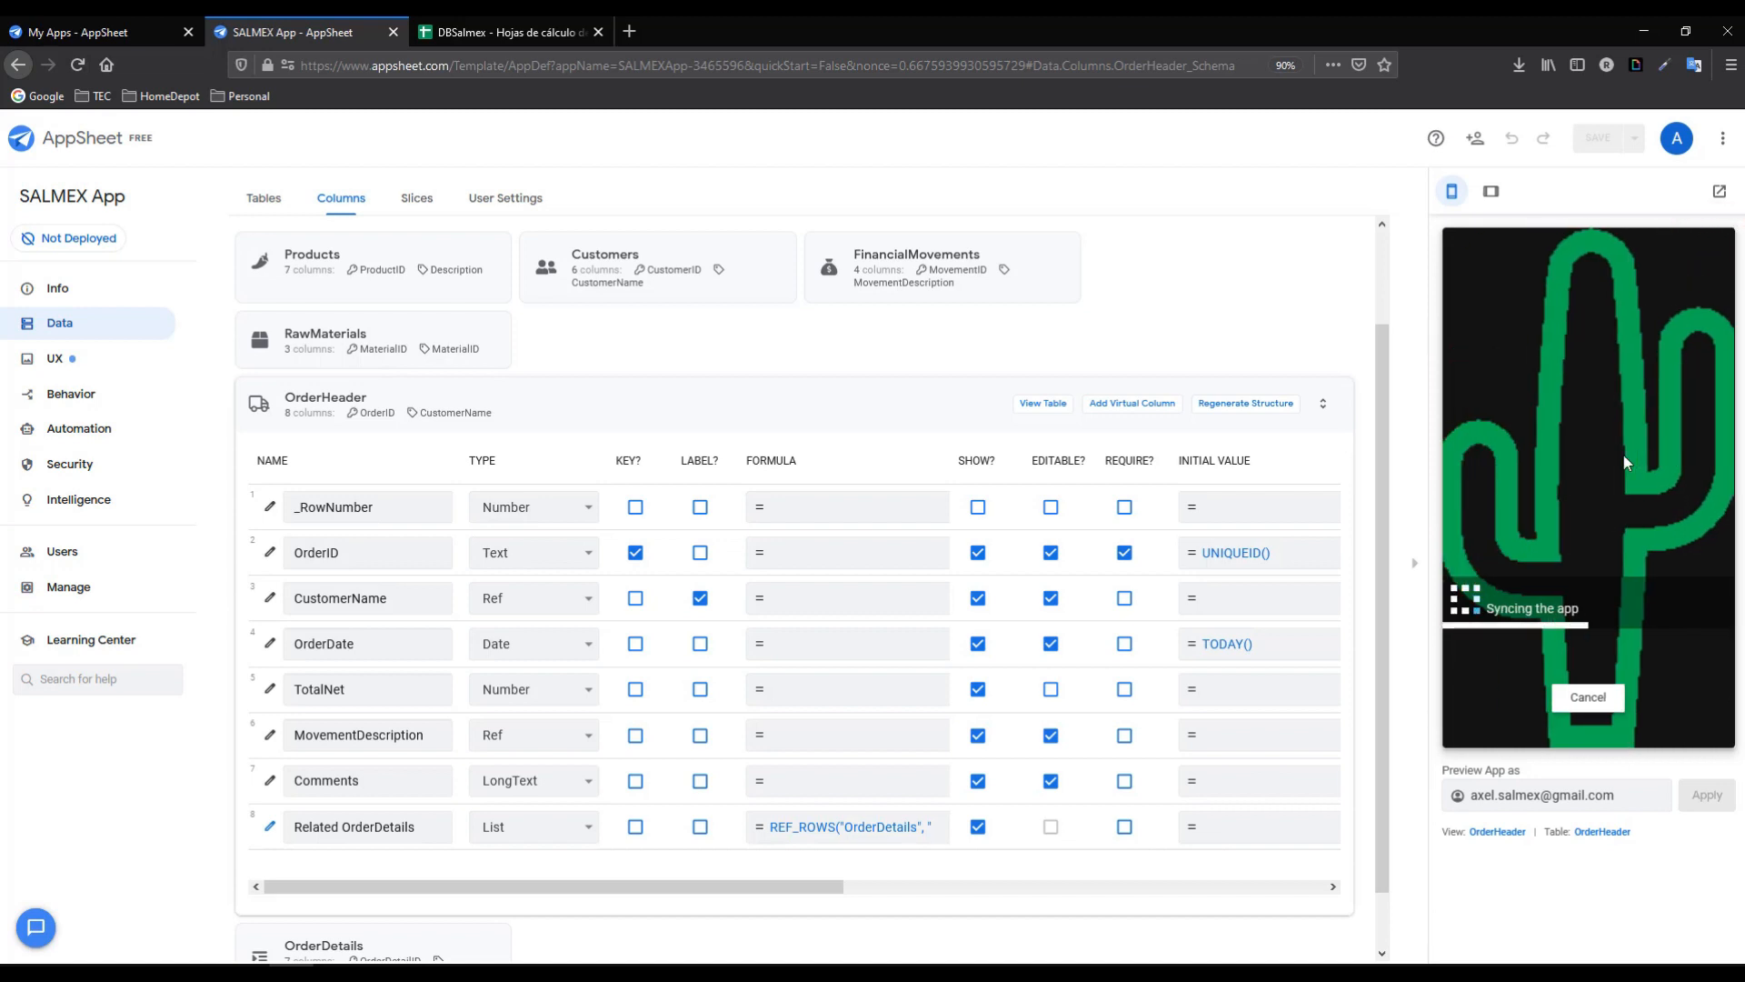
pyautogui.click(1675, 352)
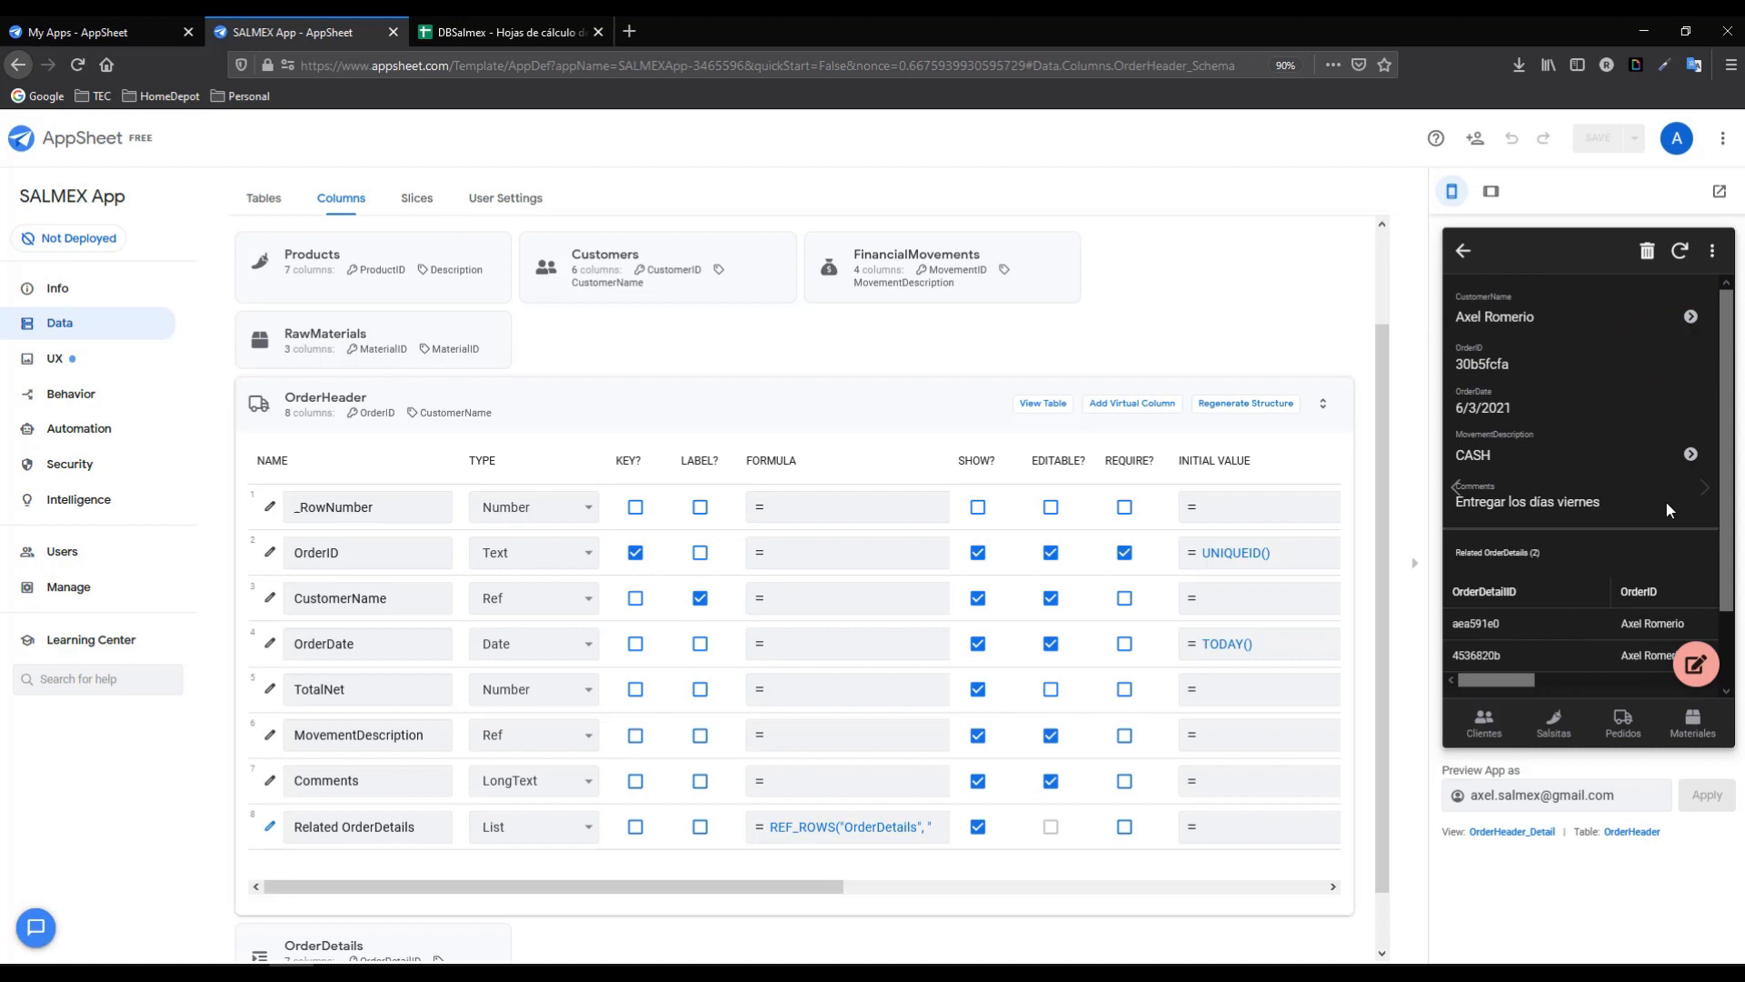
pyautogui.scroll(-2, 1726, 491)
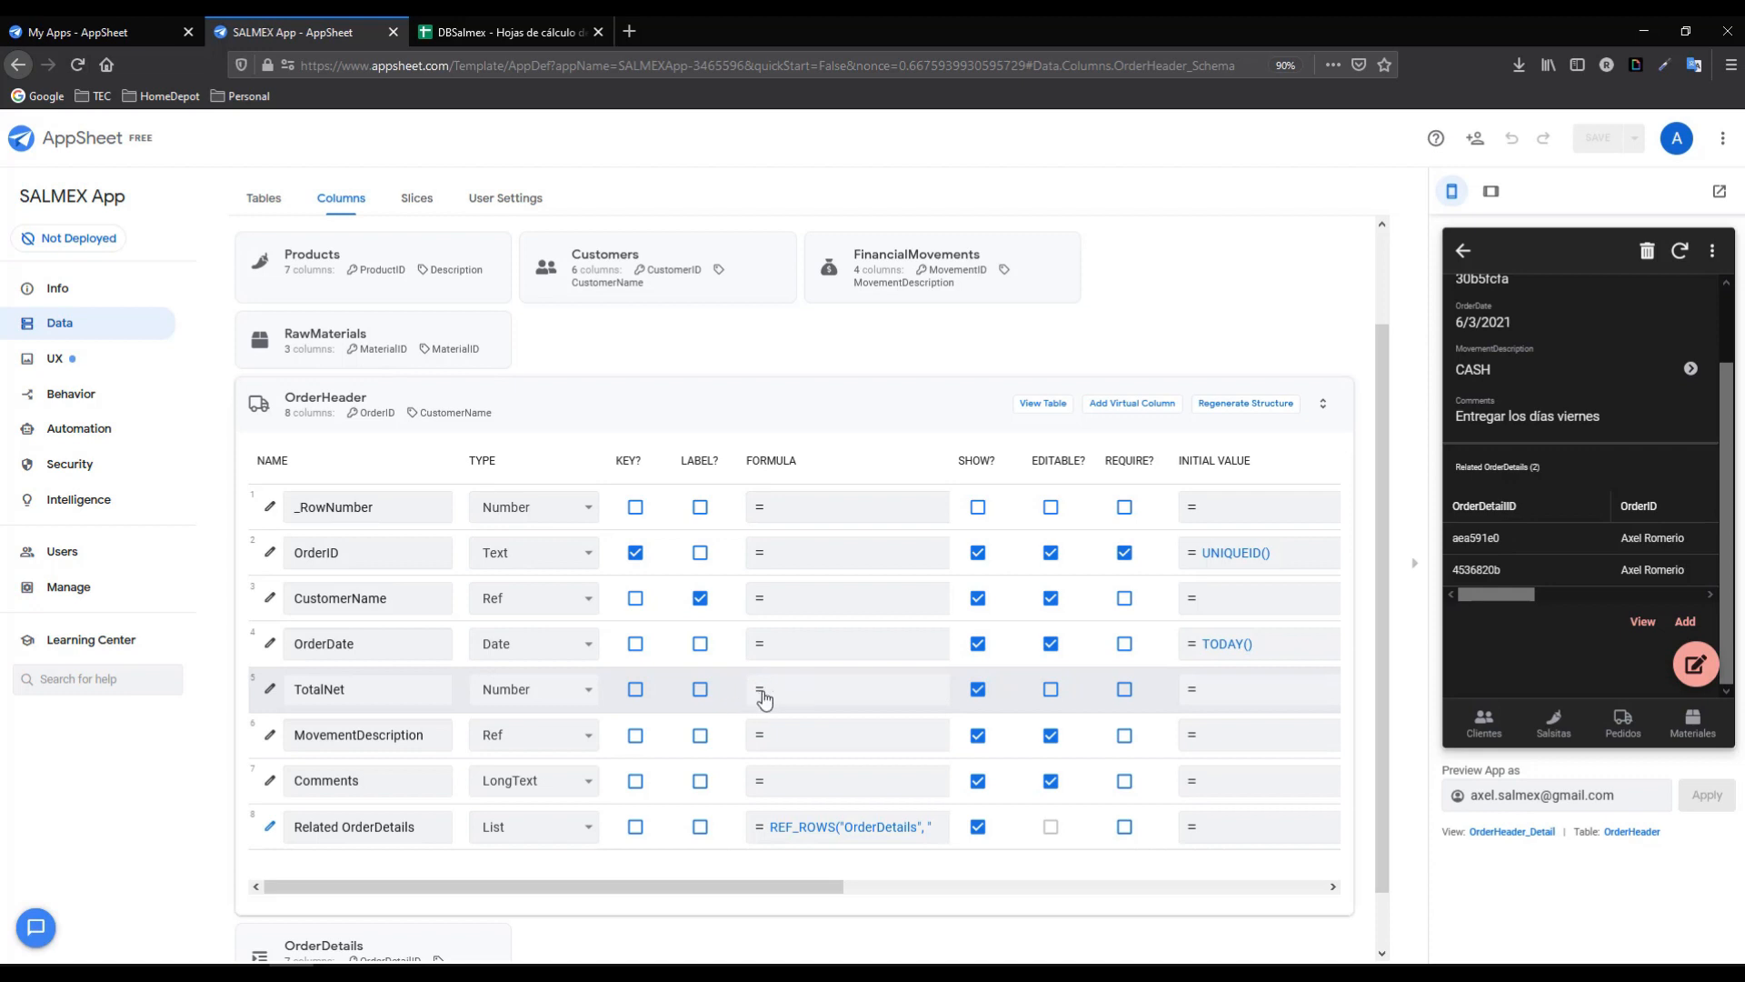
# - Strip the leading '=' so TotalNet reads SUMAR.SI(OrderDetails!B:B,RC[-3],OrderDetails!F:F), then save the app
pyautogui.click(271, 691)
pyautogui.moveTo(1190, 555)
pyautogui.mouseDown()
pyautogui.moveTo(1193, 718)
pyautogui.moveTo(1191, 504)
pyautogui.mouseUp()
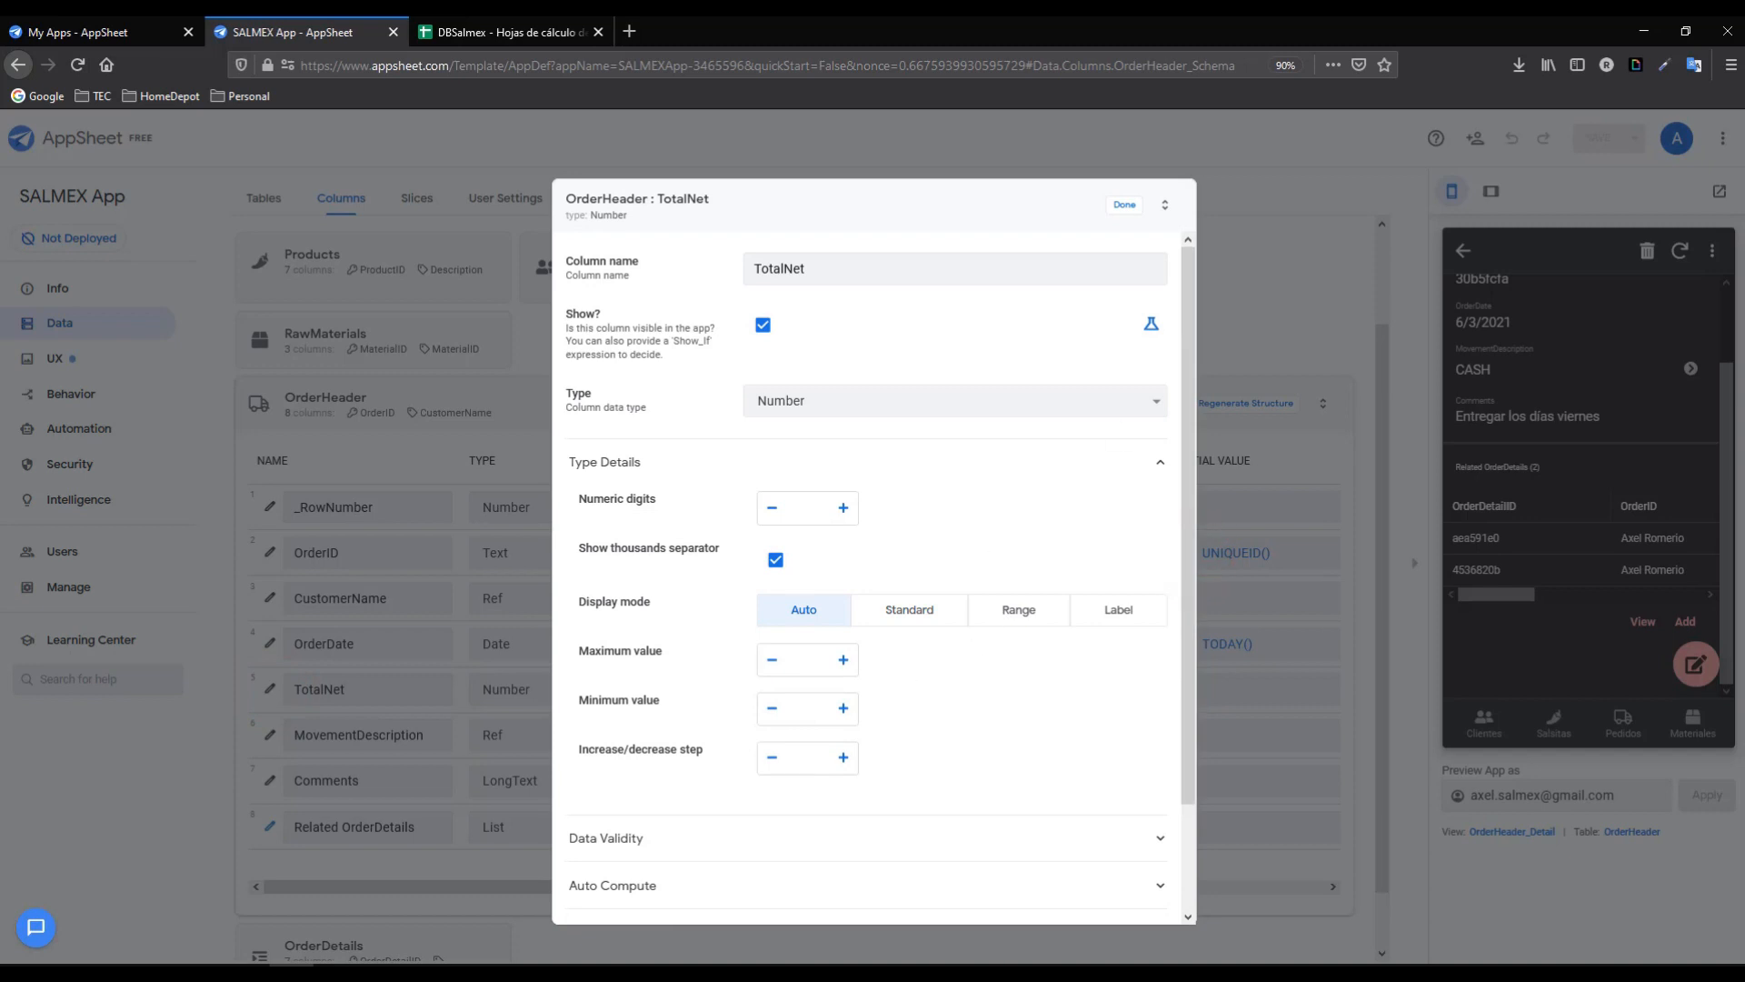
pyautogui.moveTo(1187, 561); pyautogui.dragTo(1193, 827)
pyautogui.click(642, 763)
pyautogui.click(787, 733)
pyautogui.click(776, 733)
pyautogui.press('BackSpace')
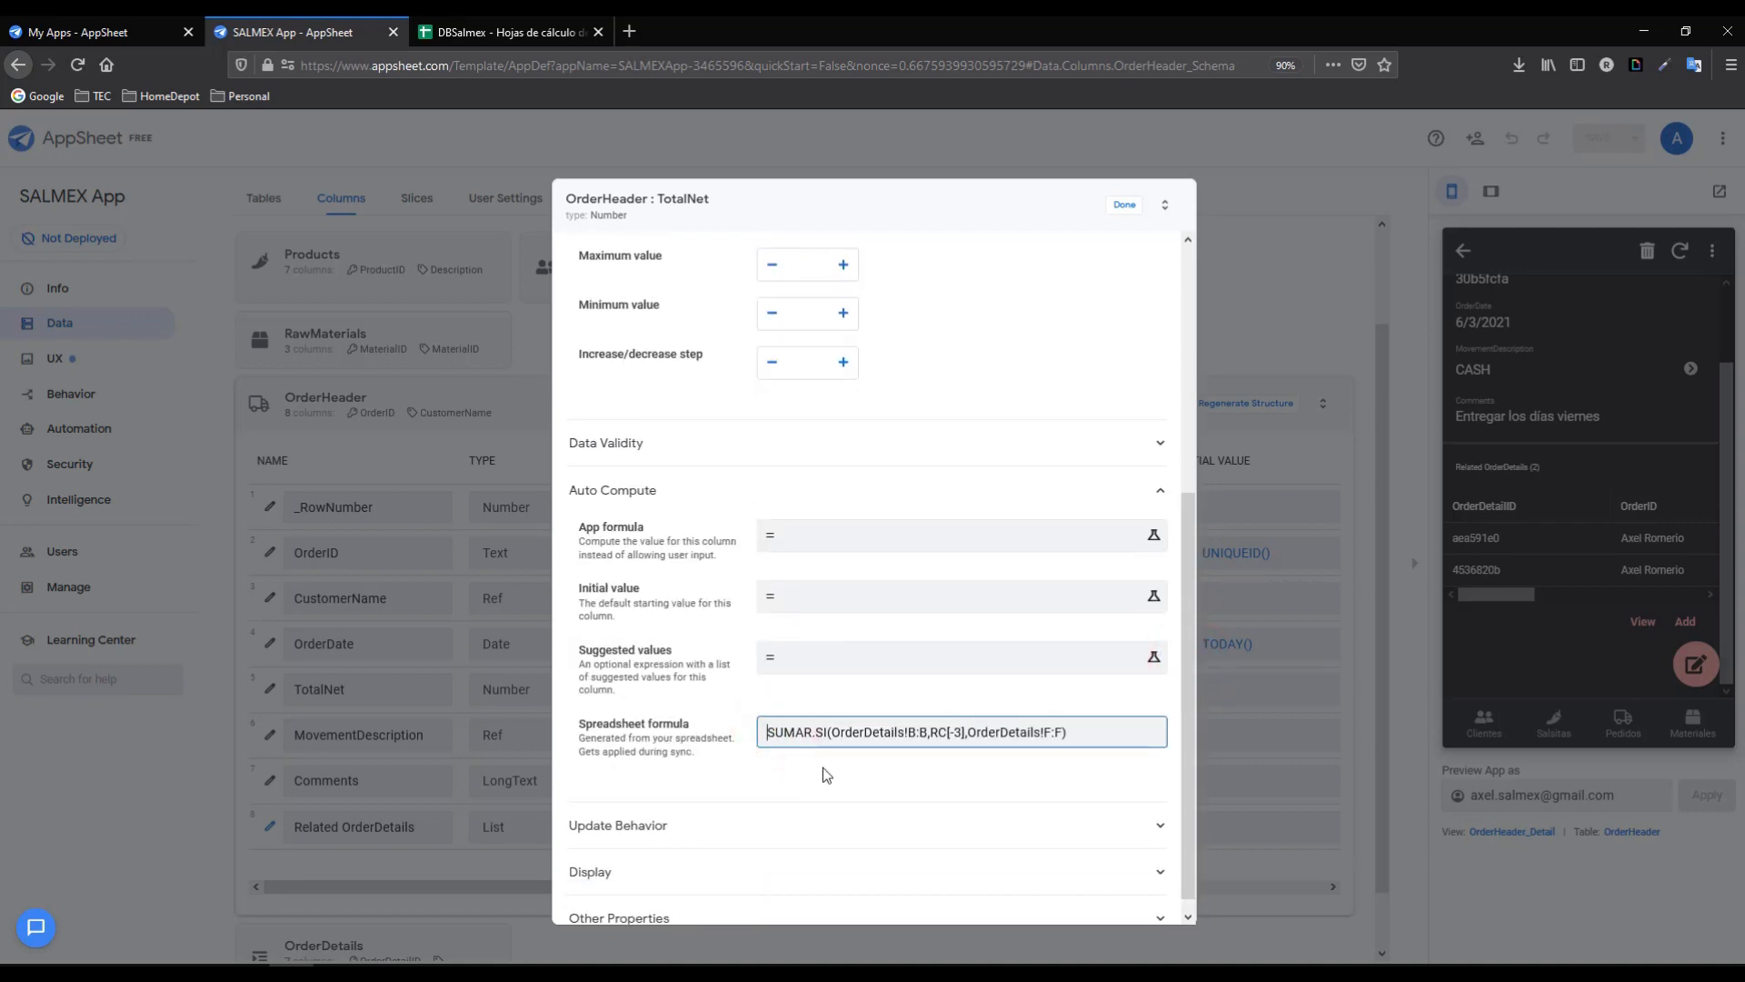
pyautogui.click(1120, 207)
pyautogui.click(1598, 139)
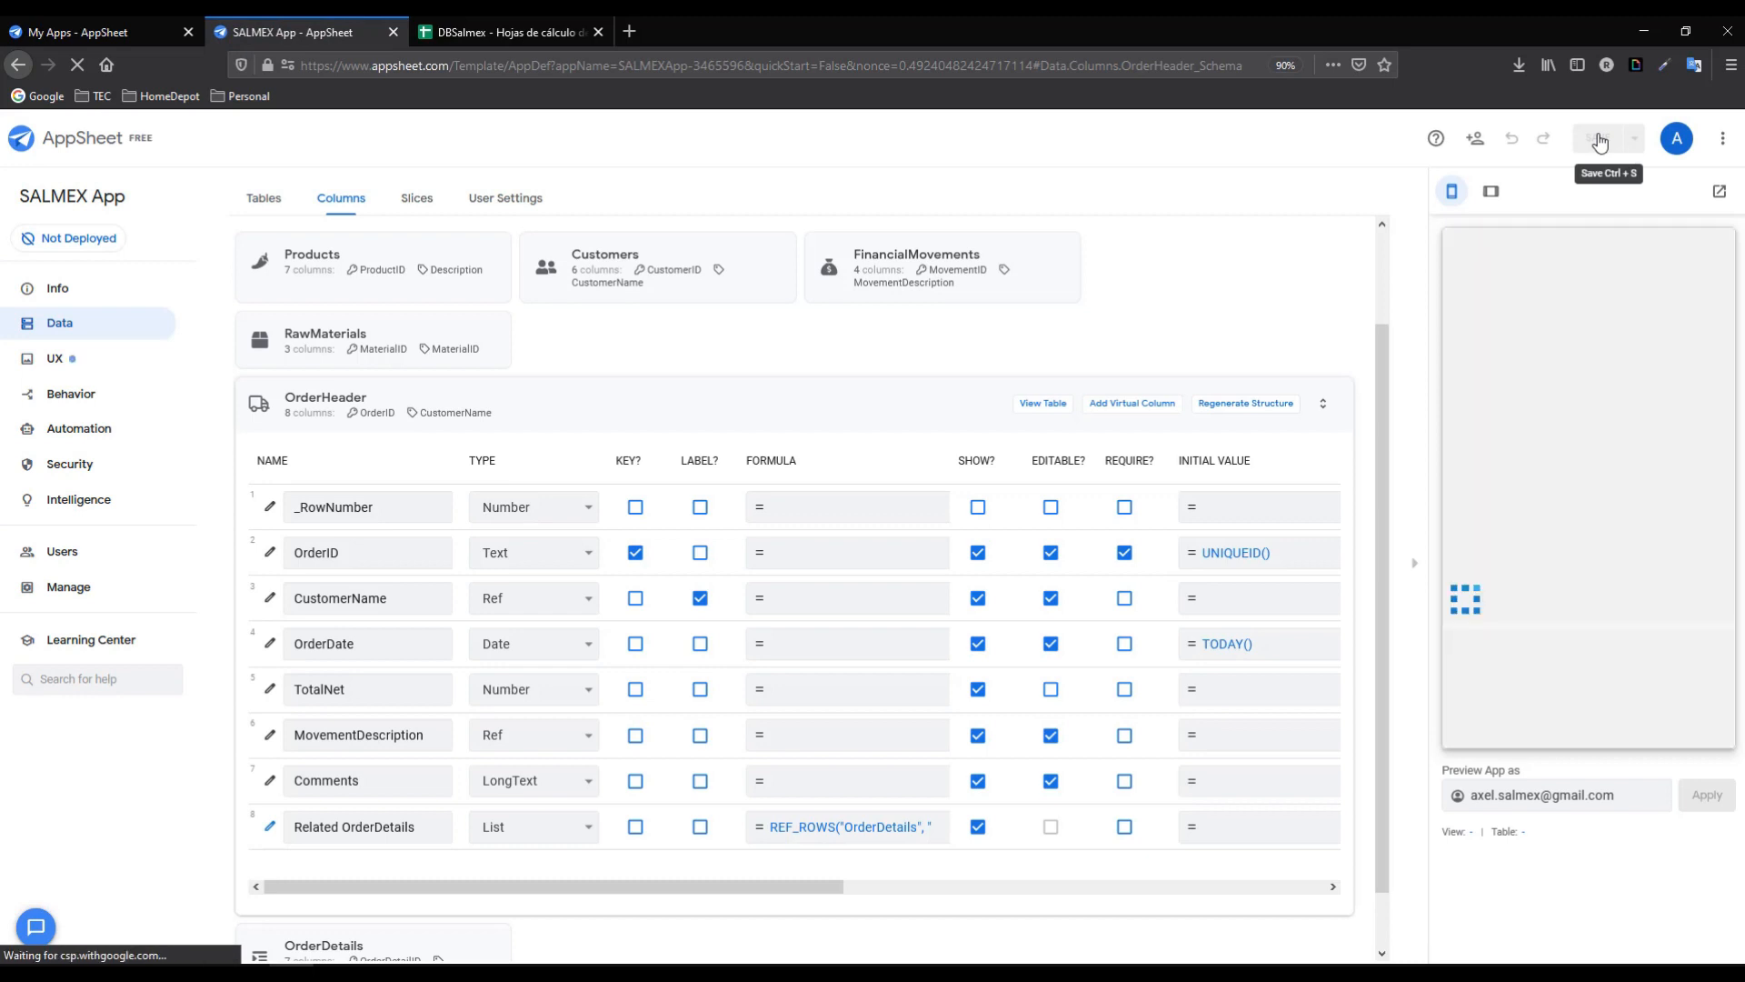
# - Discard the open form and save a new order with a customer and TRANSFER movement
pyautogui.click(1509, 714)
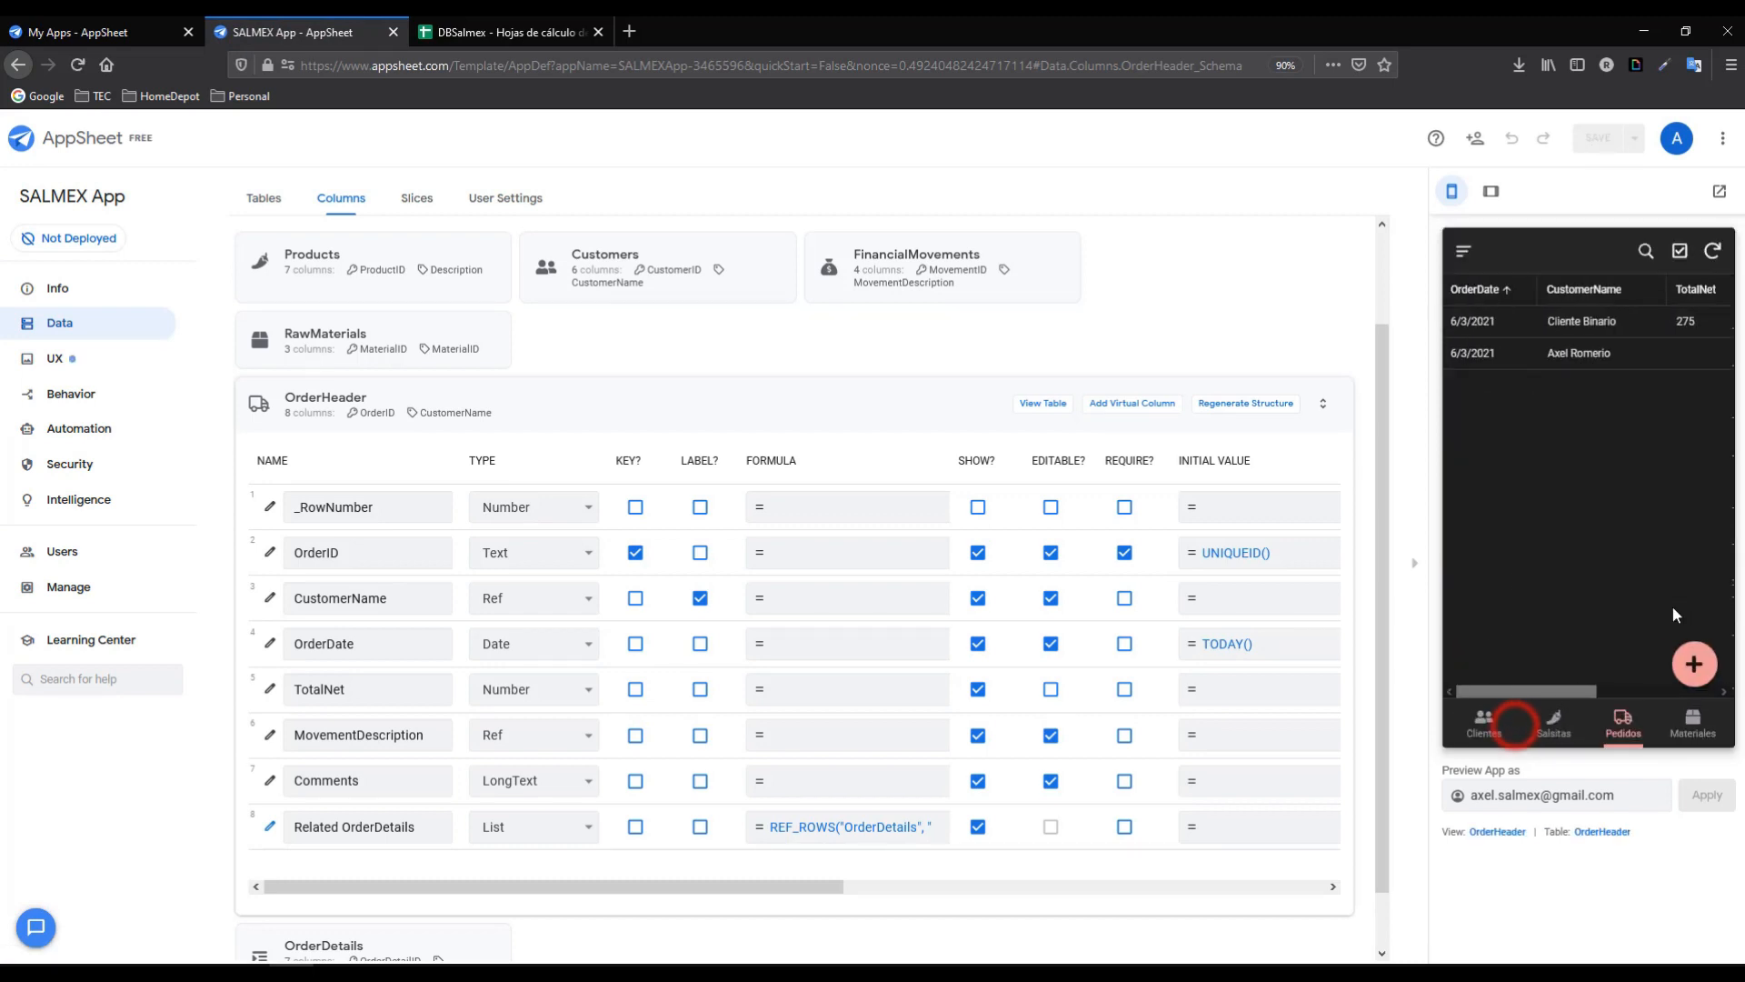
pyautogui.click(1696, 673)
pyautogui.click(1630, 437)
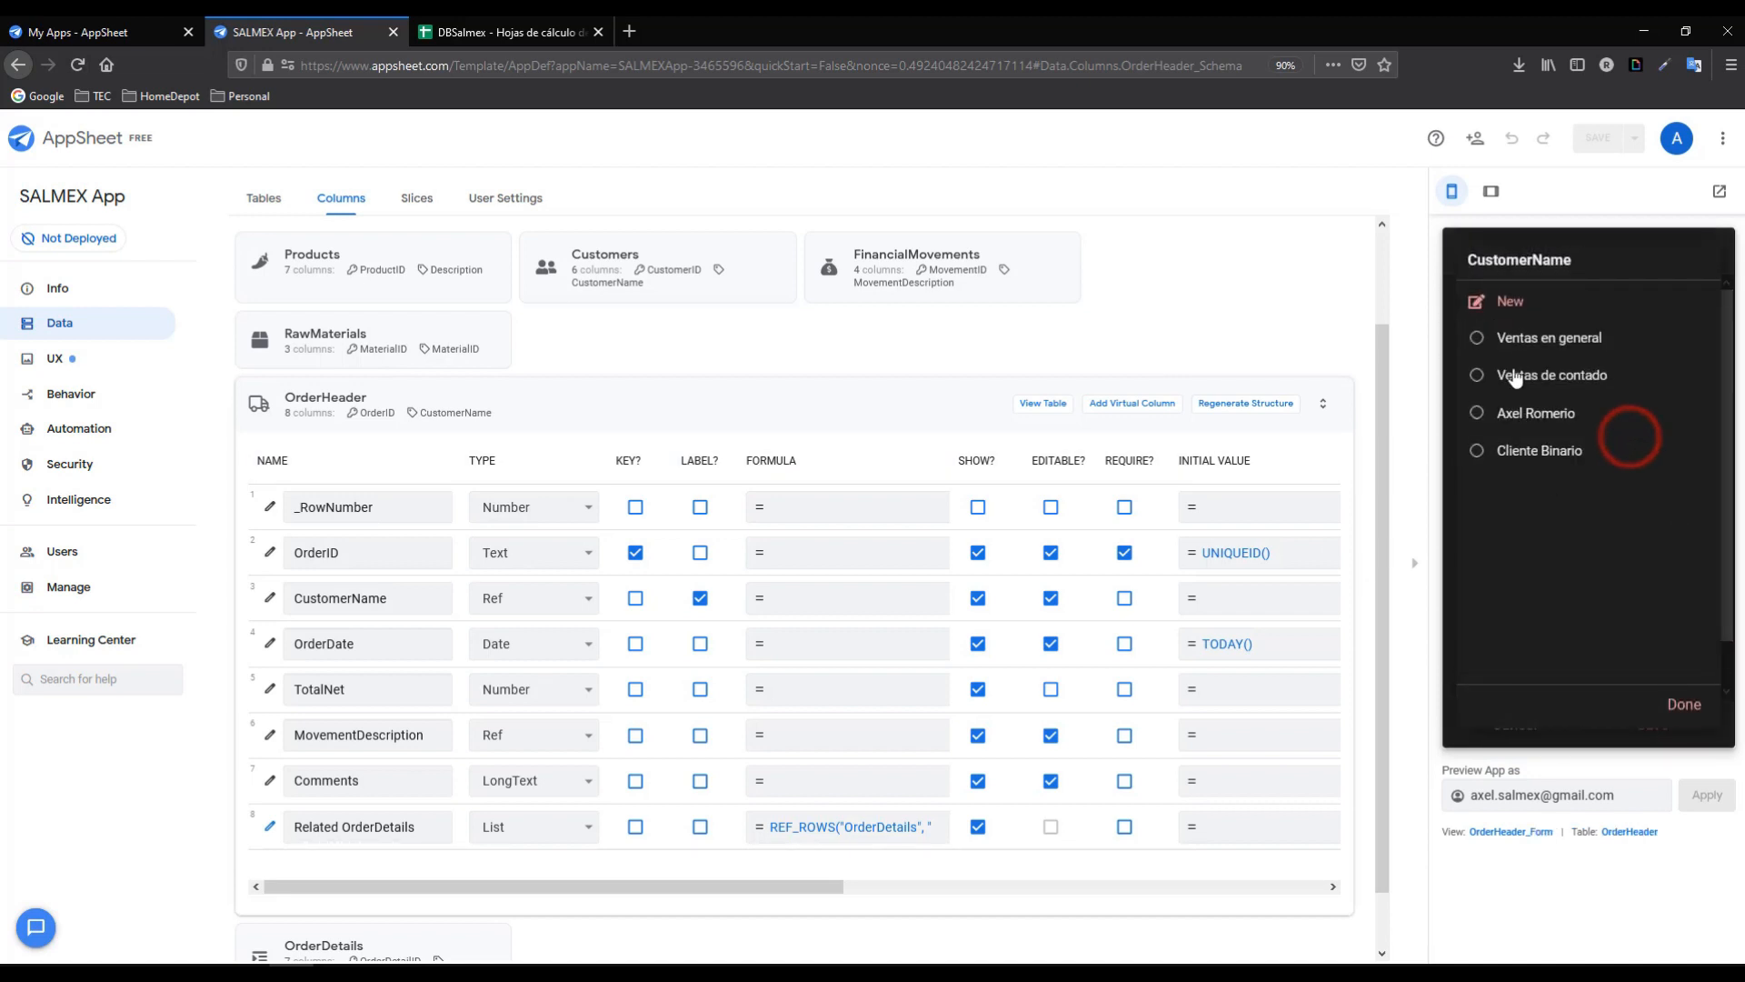
pyautogui.click(1507, 420)
pyautogui.click(1673, 617)
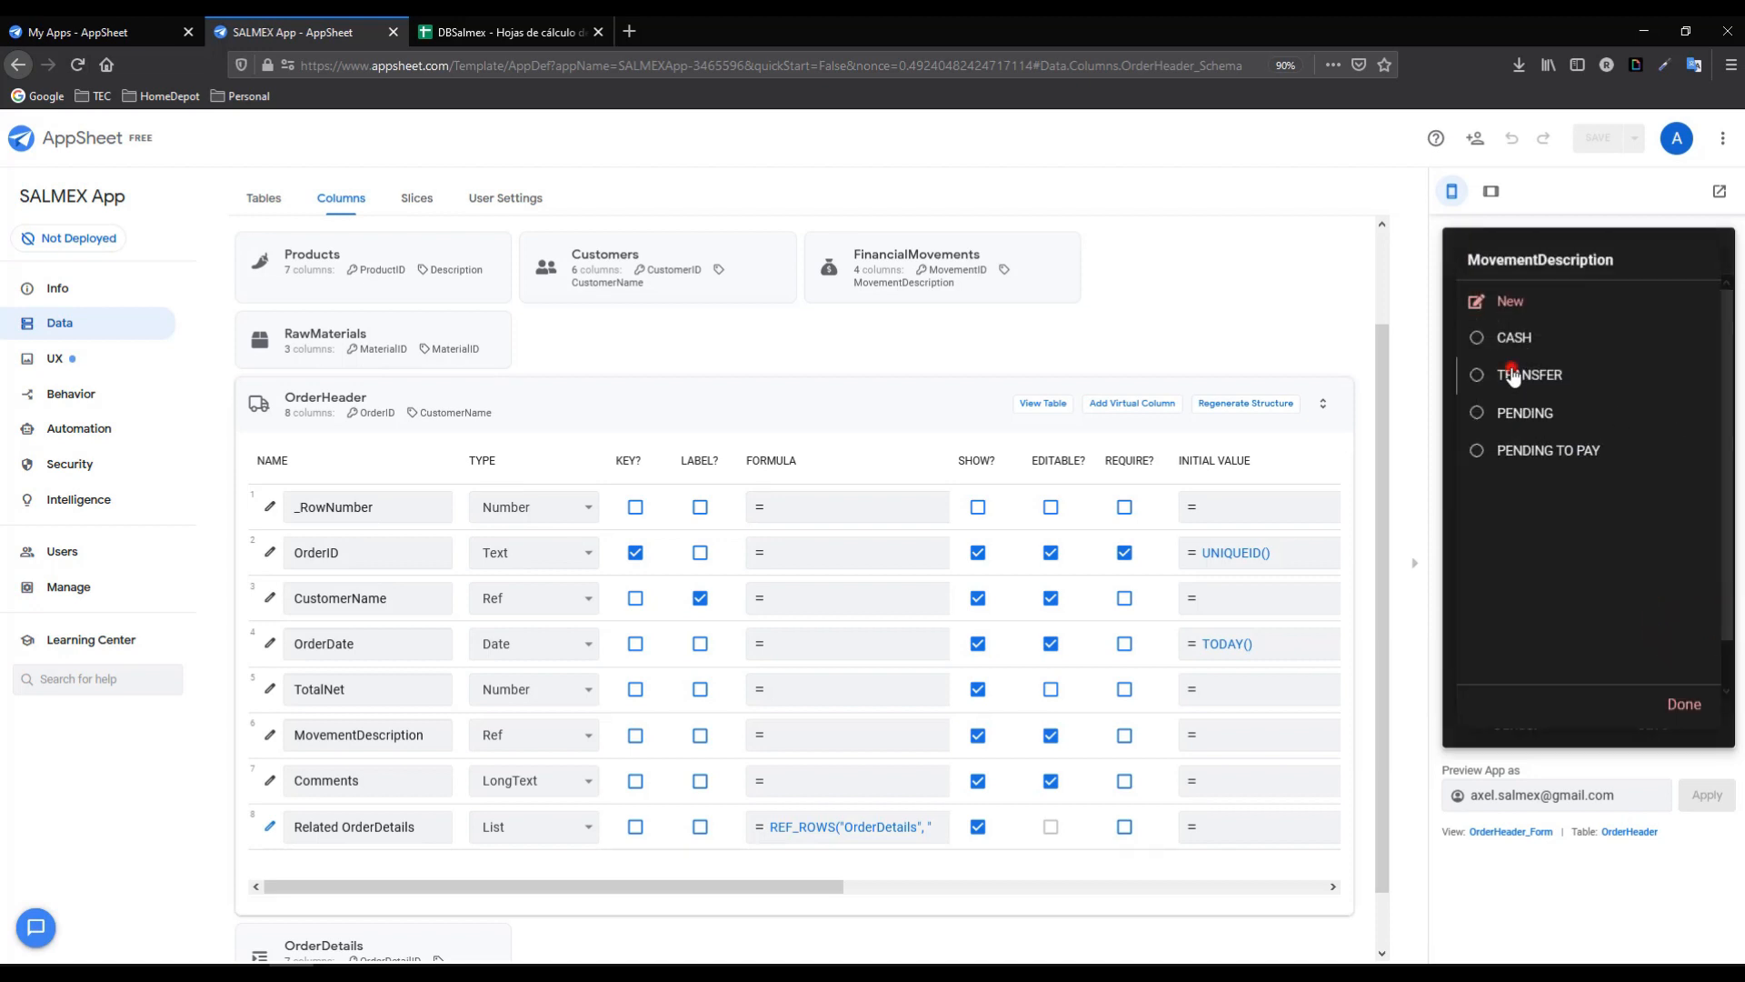
pyautogui.click(1514, 376)
pyautogui.moveTo(1725, 575); pyautogui.dragTo(1728, 674)
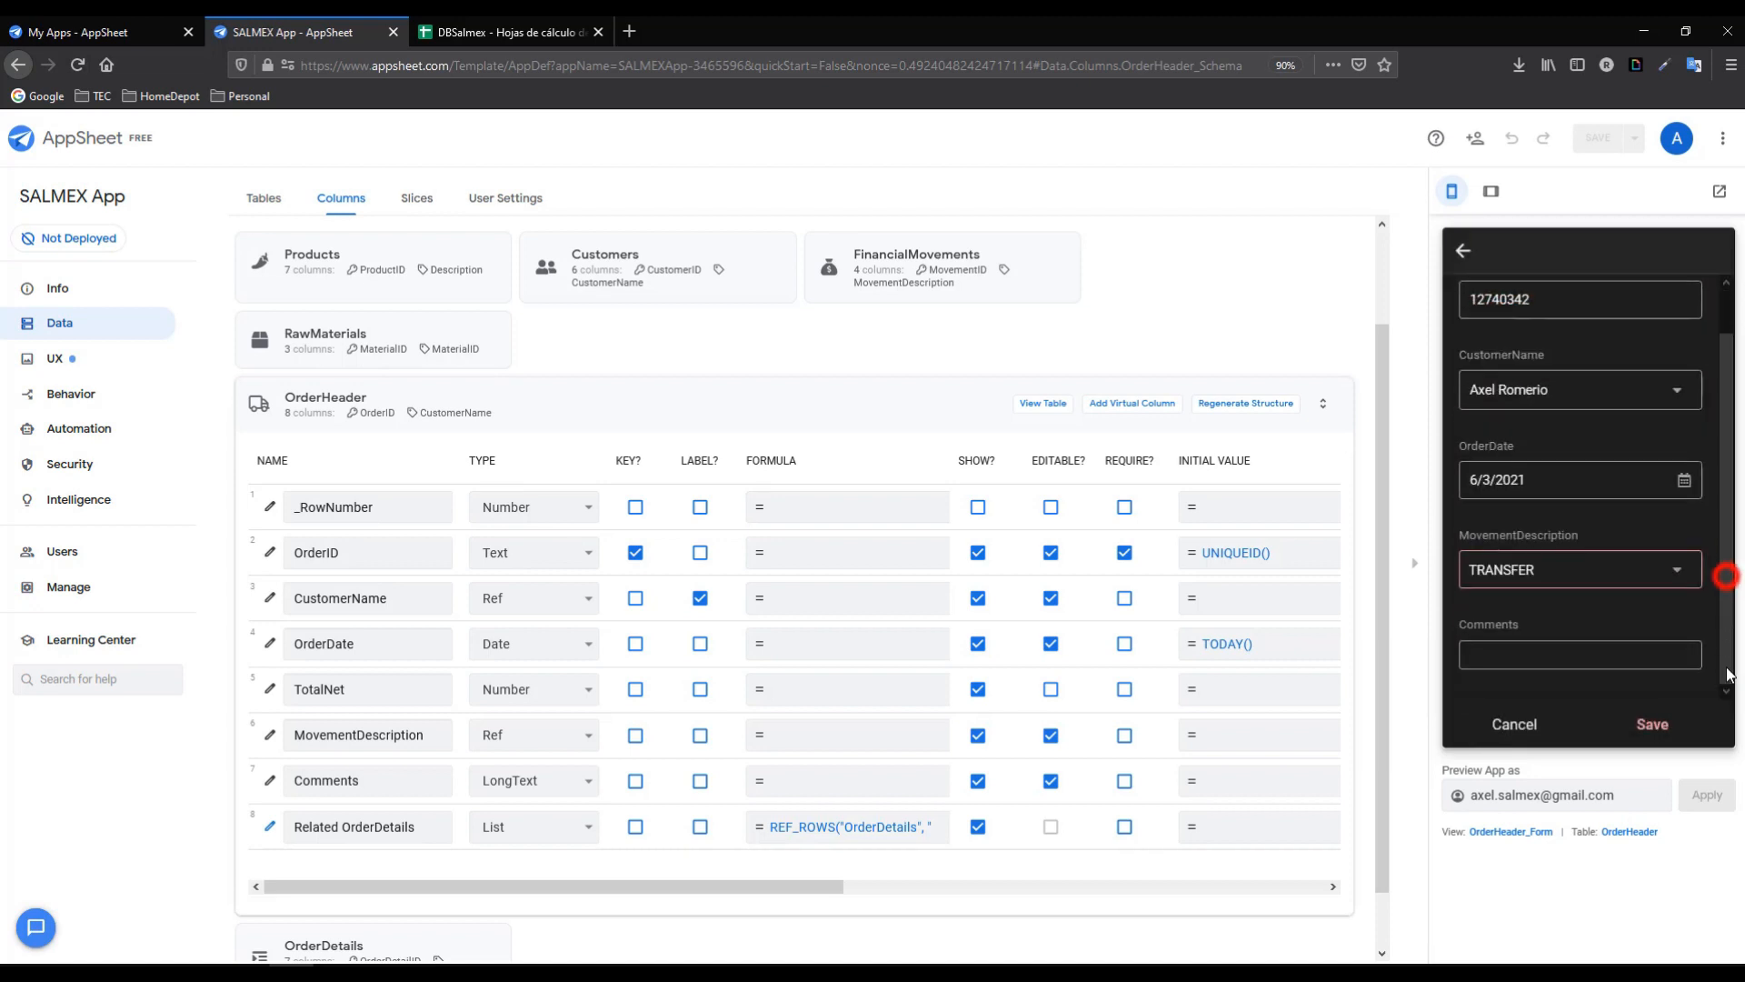
pyautogui.click(1578, 656)
pyautogui.click(1649, 724)
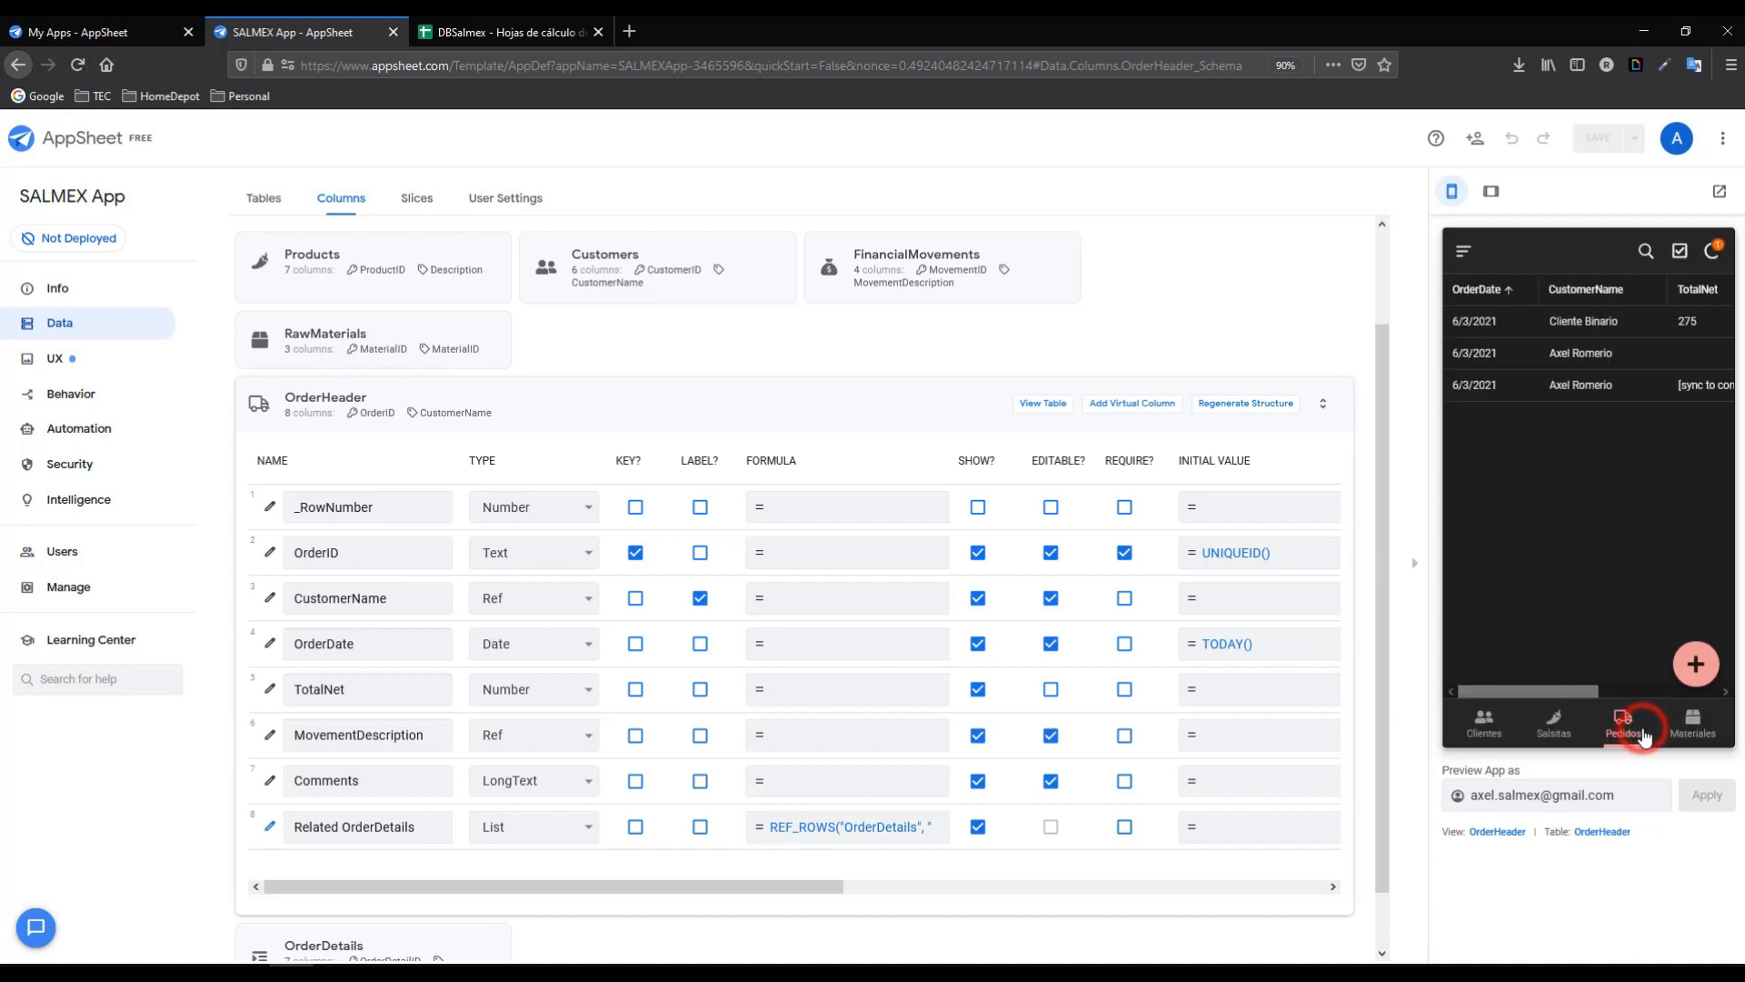
# - Add a CHILES TOREADOS JALAPEÑOS line with quantity 4 to the TRANSFER order
pyautogui.click(1591, 391)
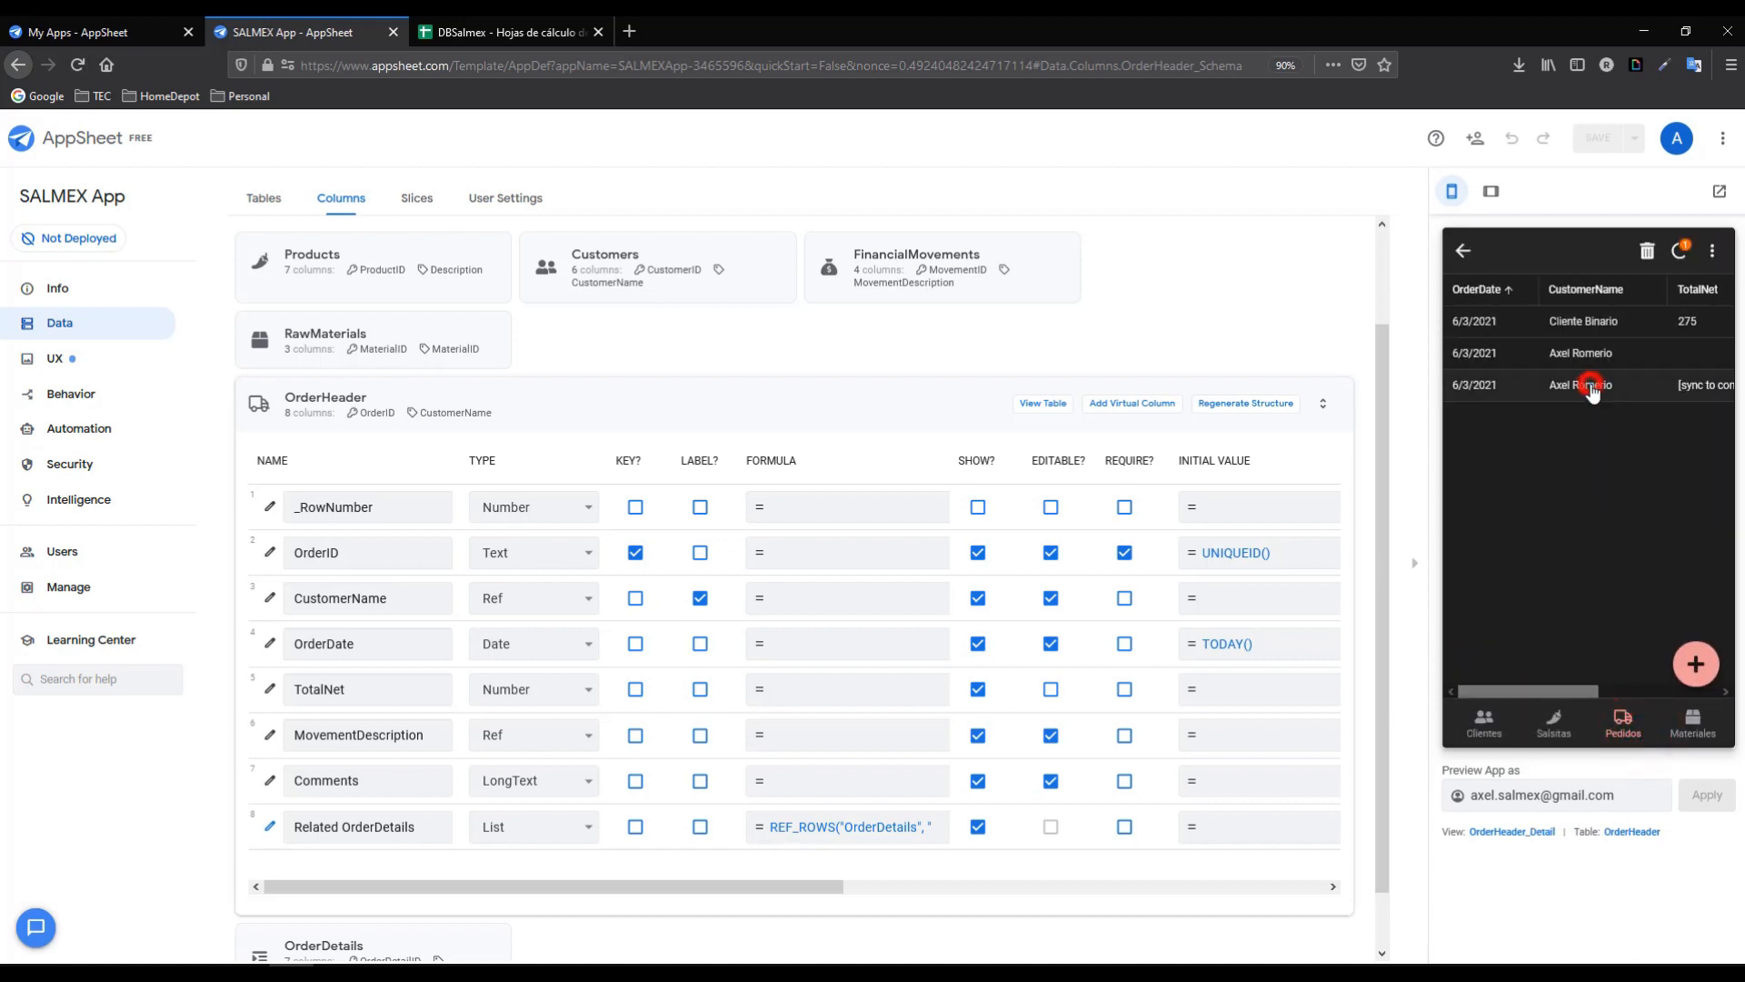
pyautogui.click(1705, 623)
pyautogui.click(1677, 536)
pyautogui.click(1502, 574)
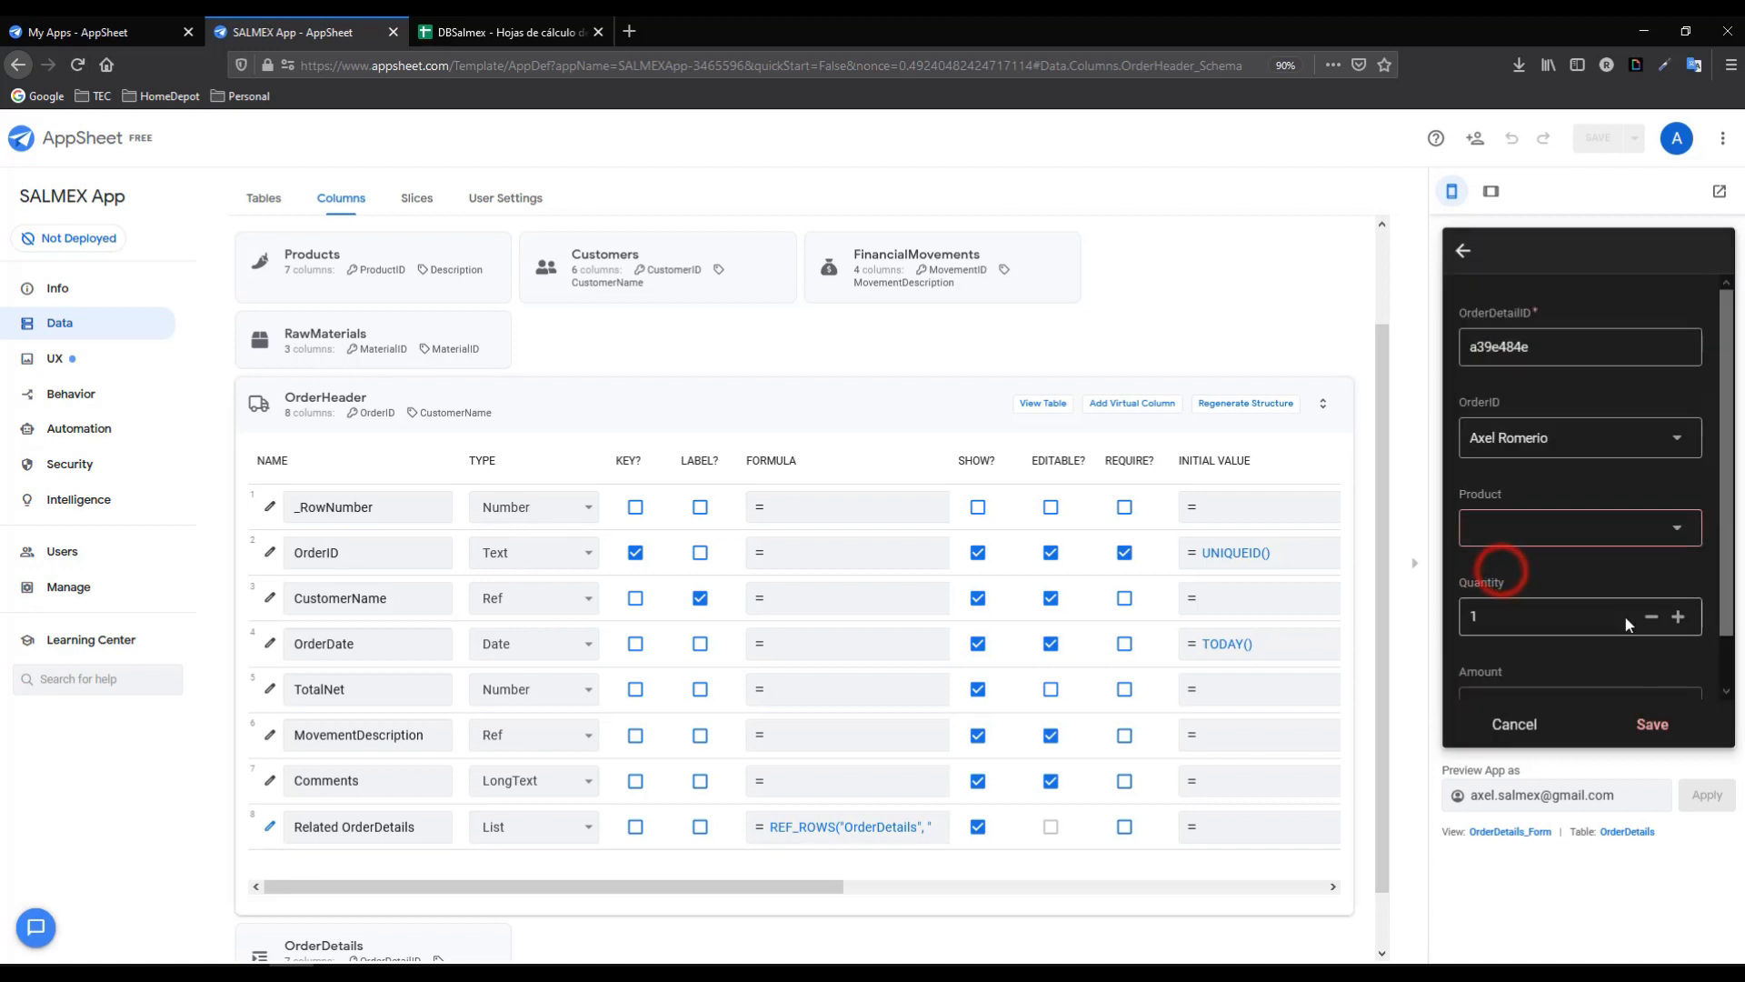
pyautogui.click(1678, 634)
pyautogui.click(1679, 634)
pyautogui.click(1678, 633)
pyautogui.click(1655, 725)
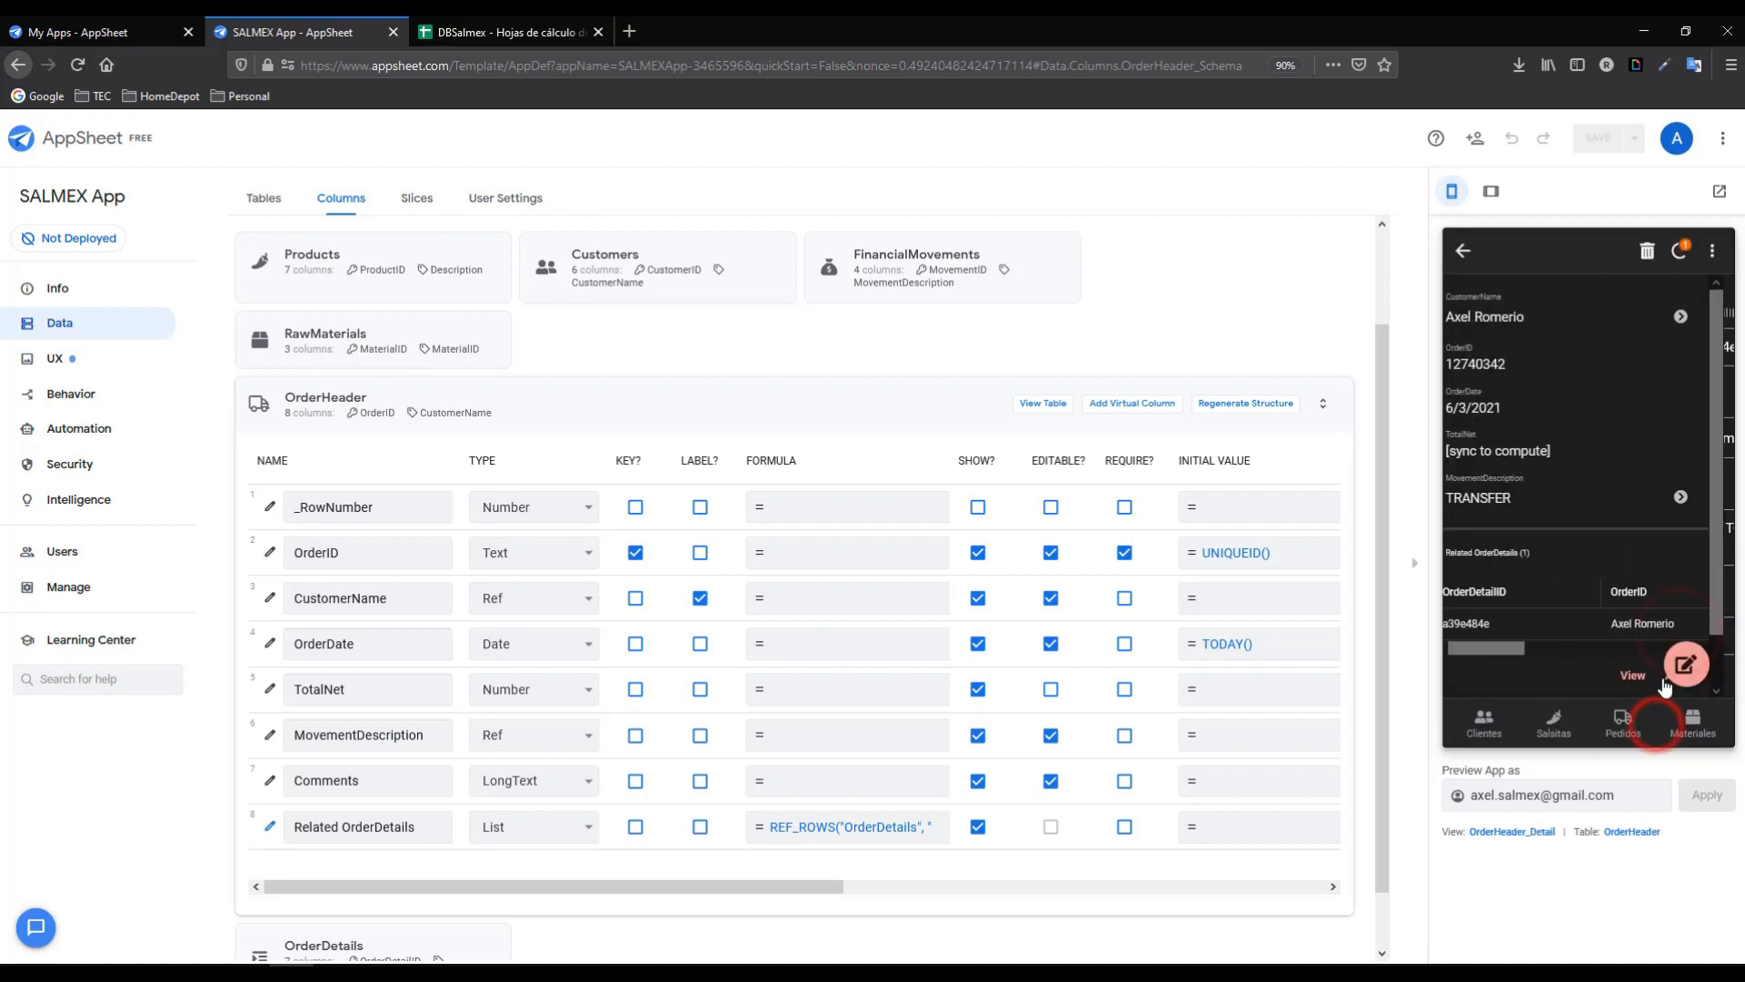
pyautogui.scroll(-1, 1723, 357)
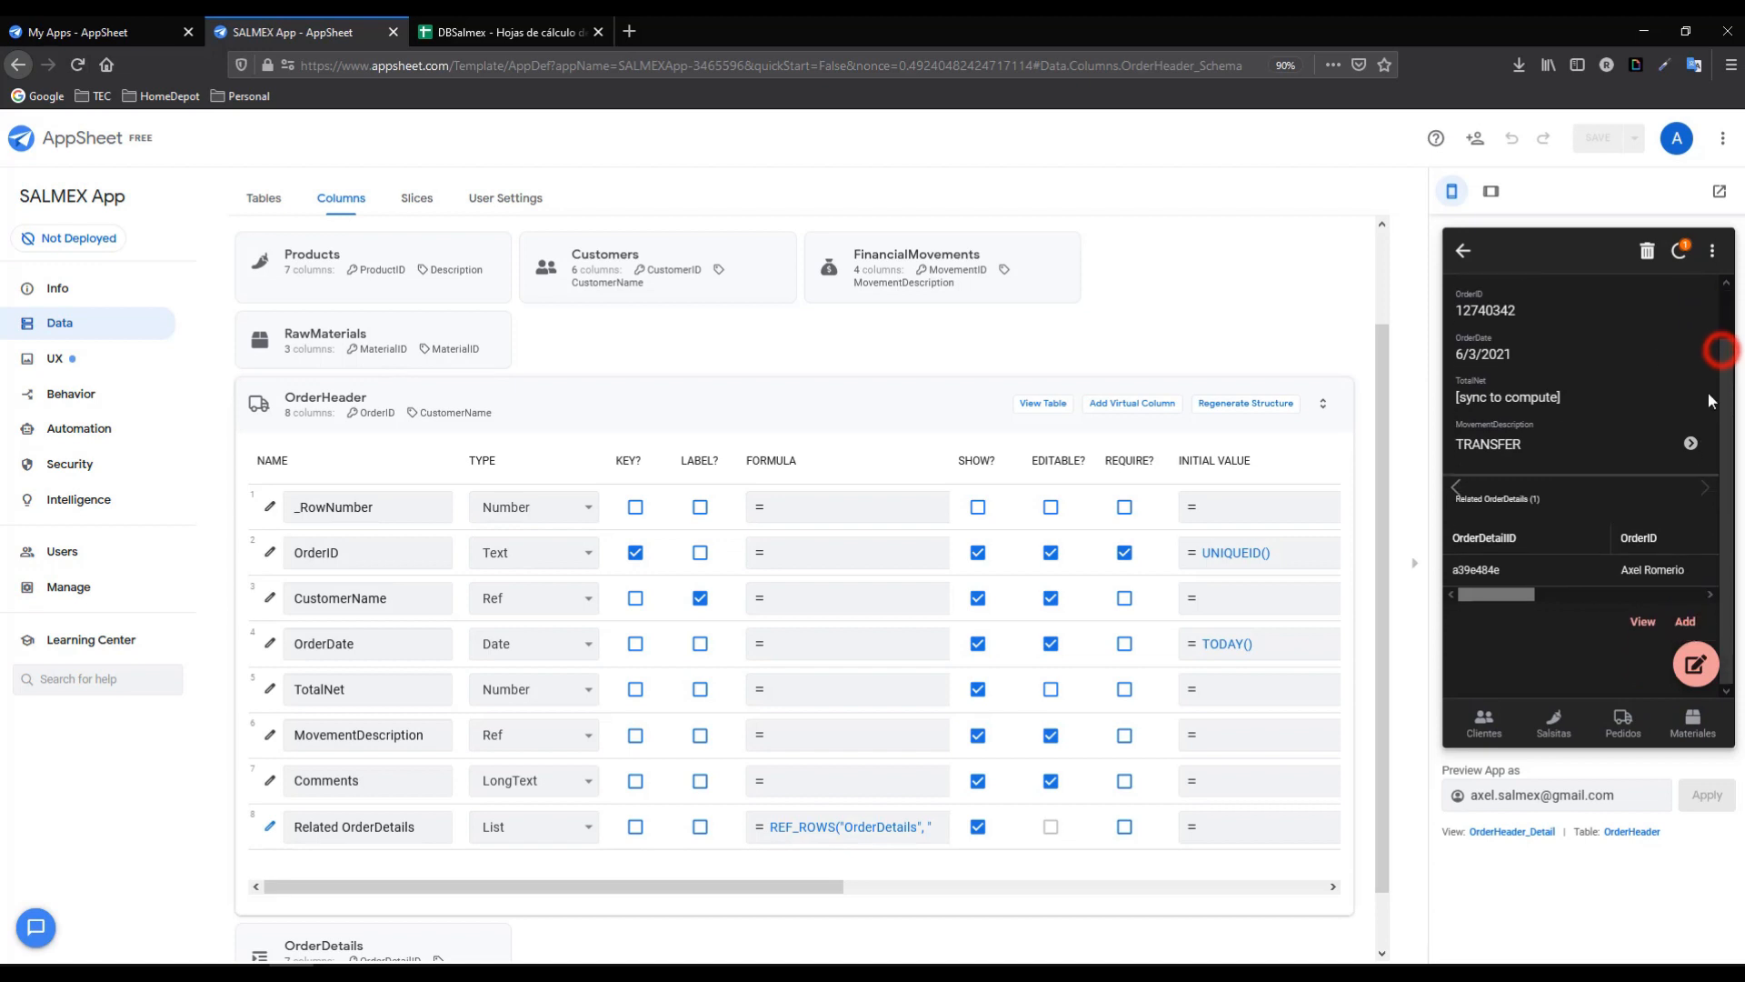
pyautogui.click(1463, 253)
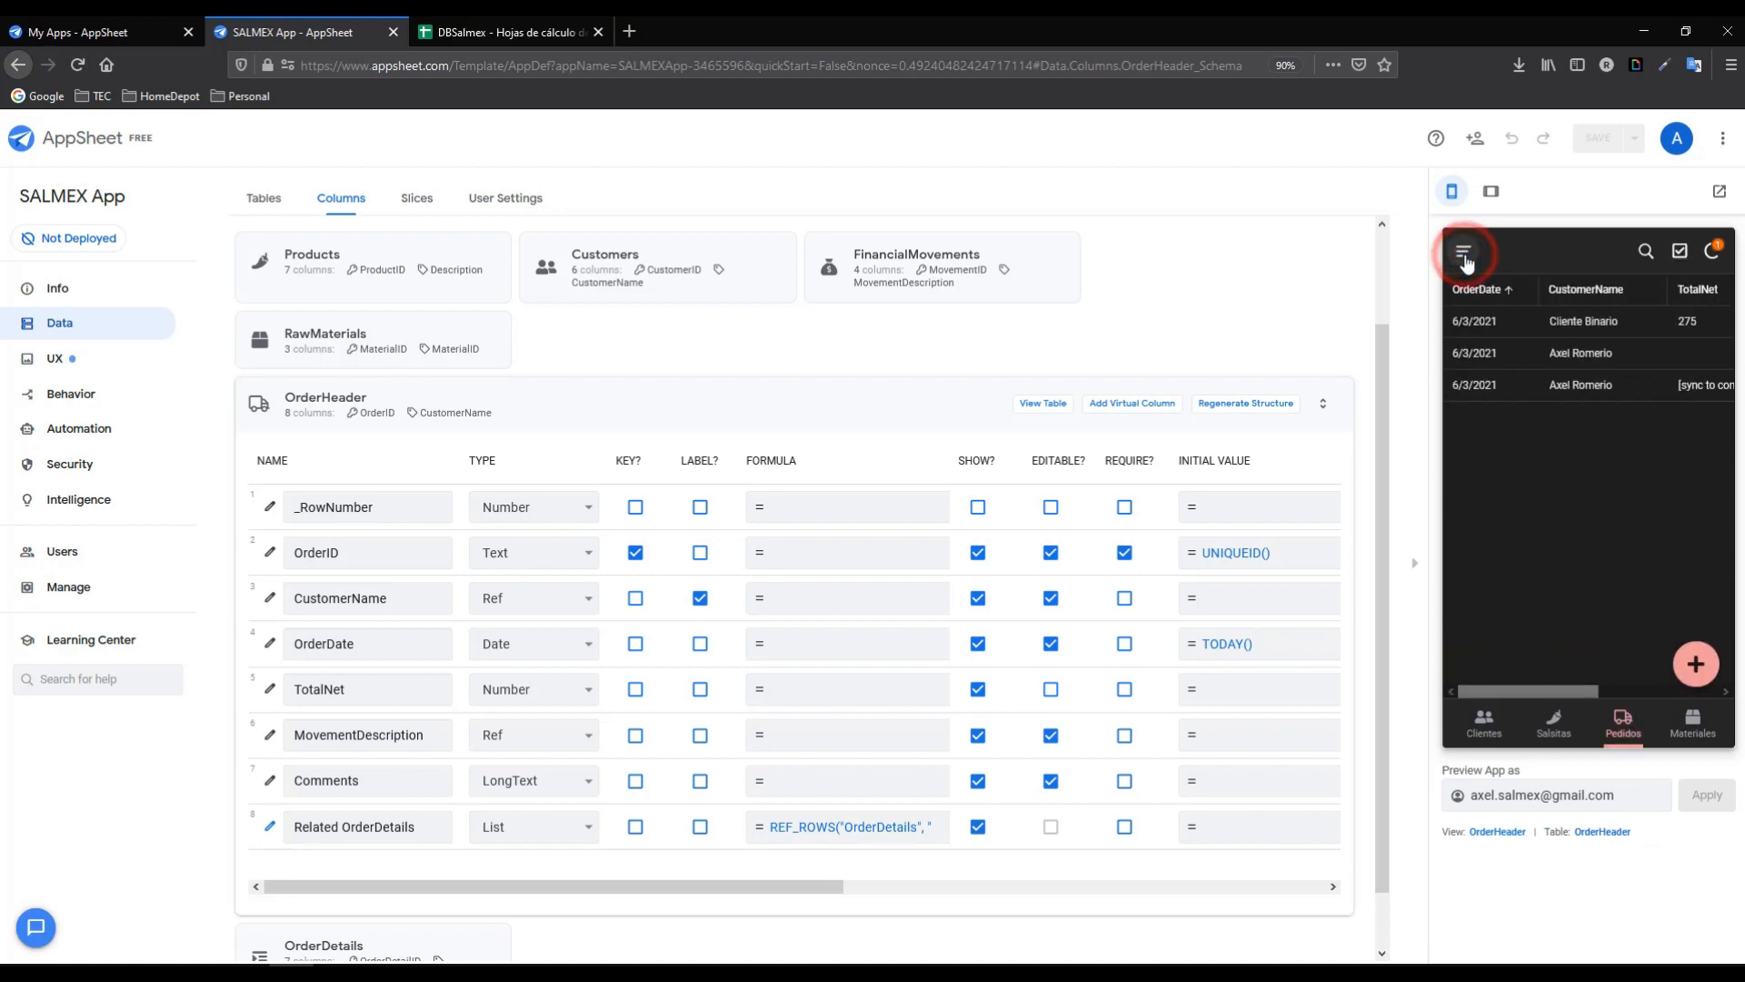
pyautogui.moveTo(1539, 691); pyautogui.dragTo(1607, 691)
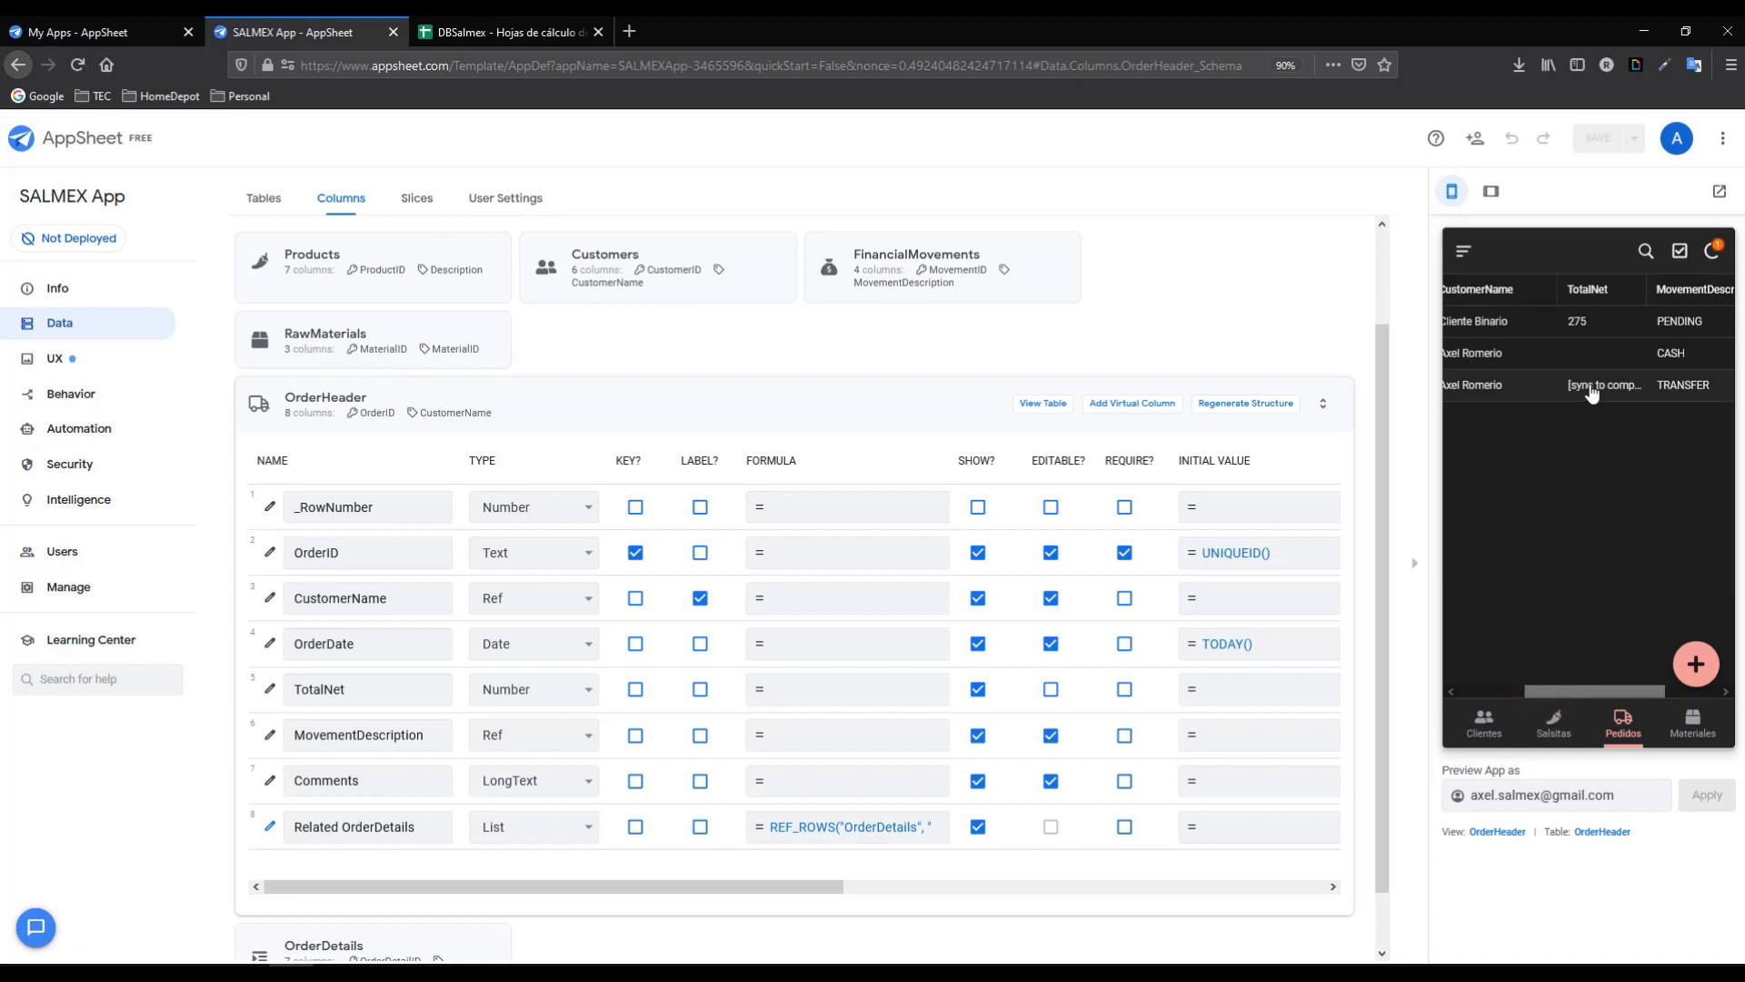
# - Sync the app preview so the TRANSFER order's TotalNet computes to 220
pyautogui.click(1712, 251)
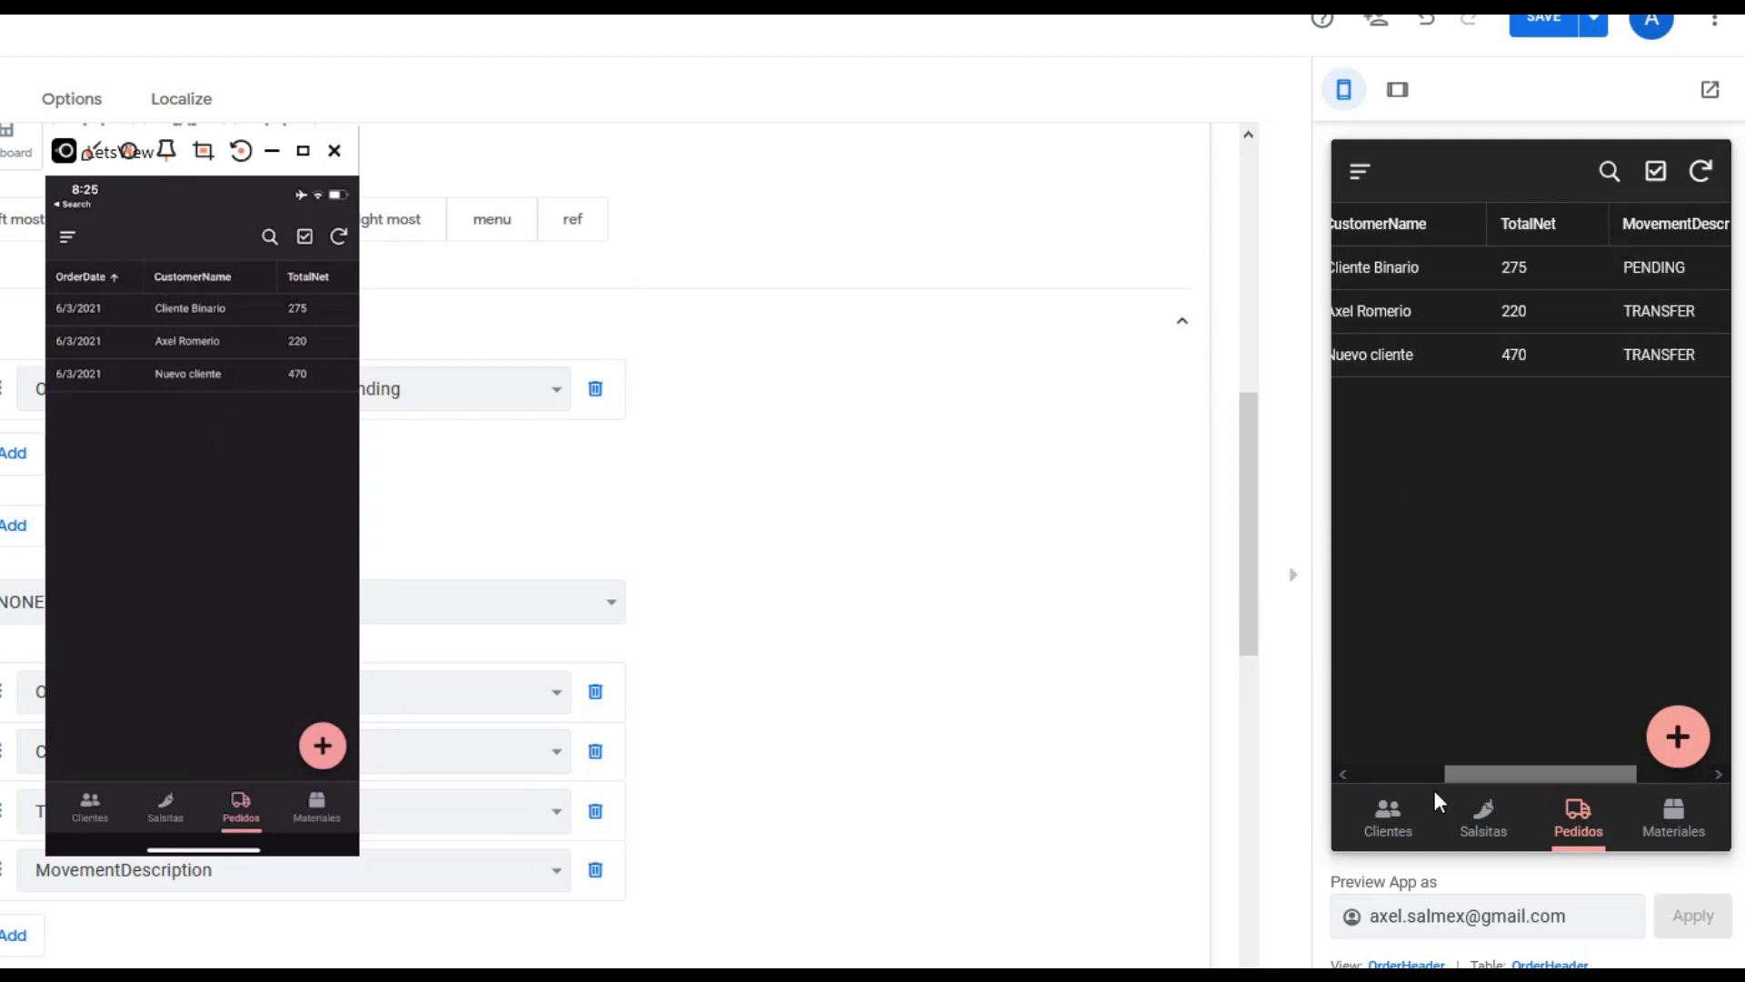
pyautogui.click(1523, 779)
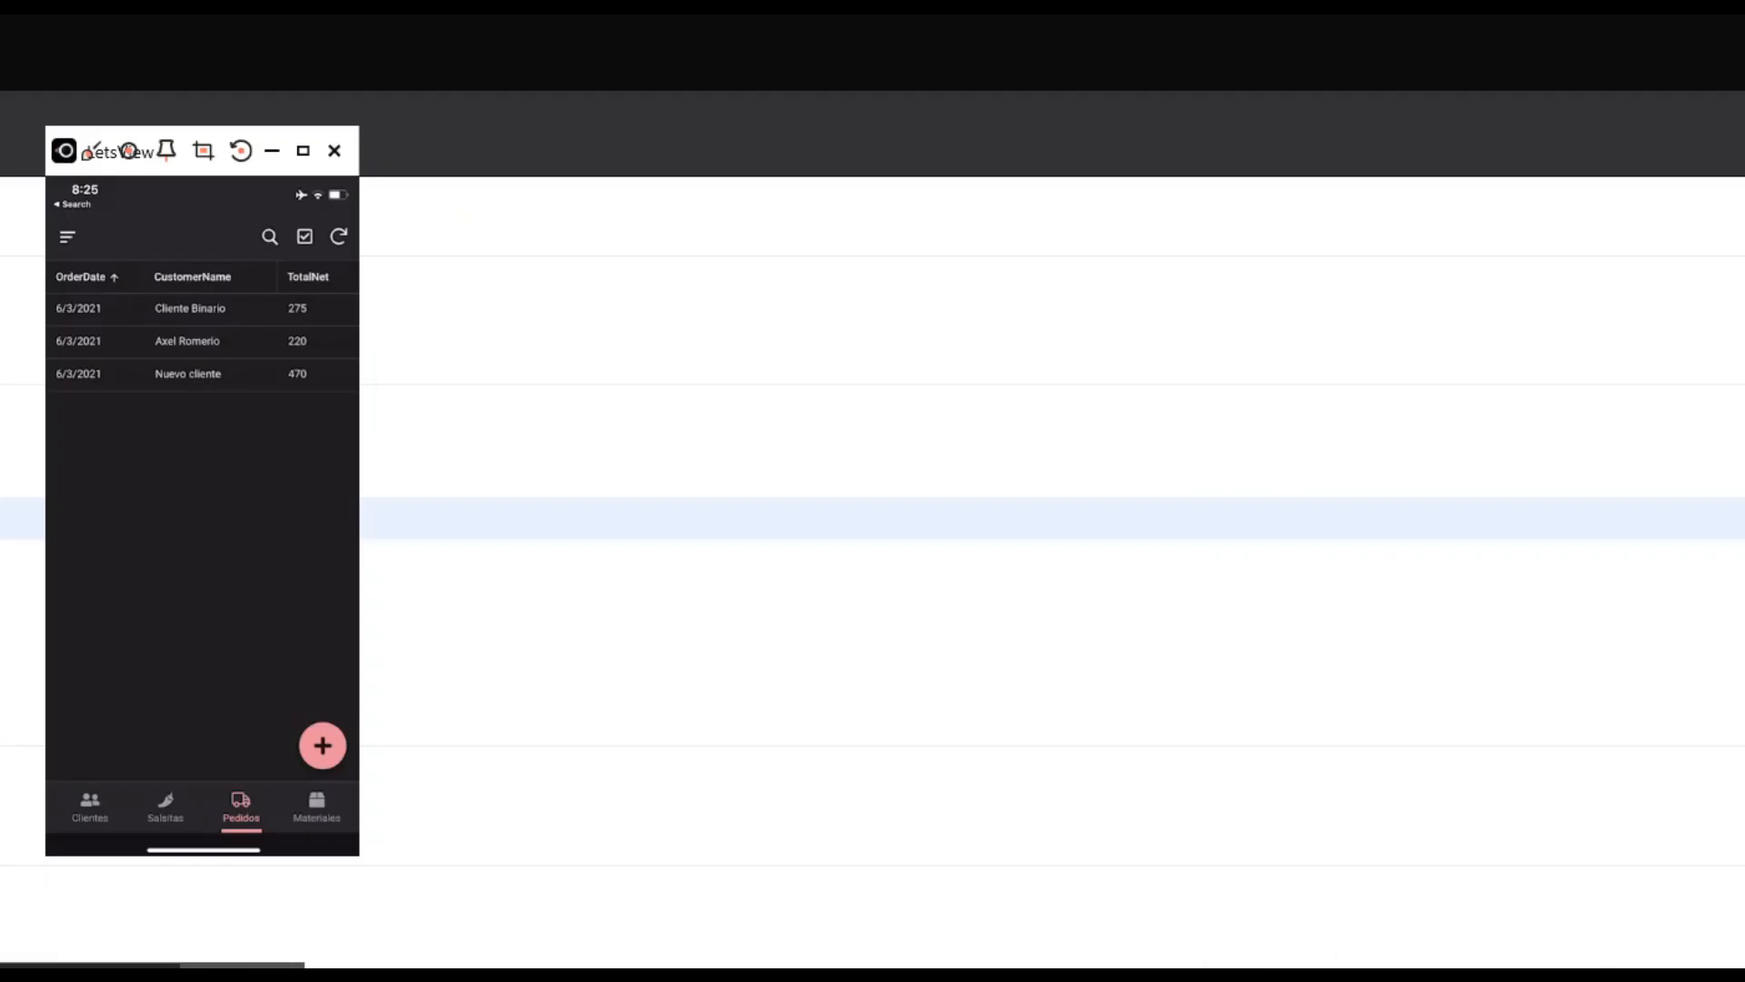
pyautogui.click(242, 966)
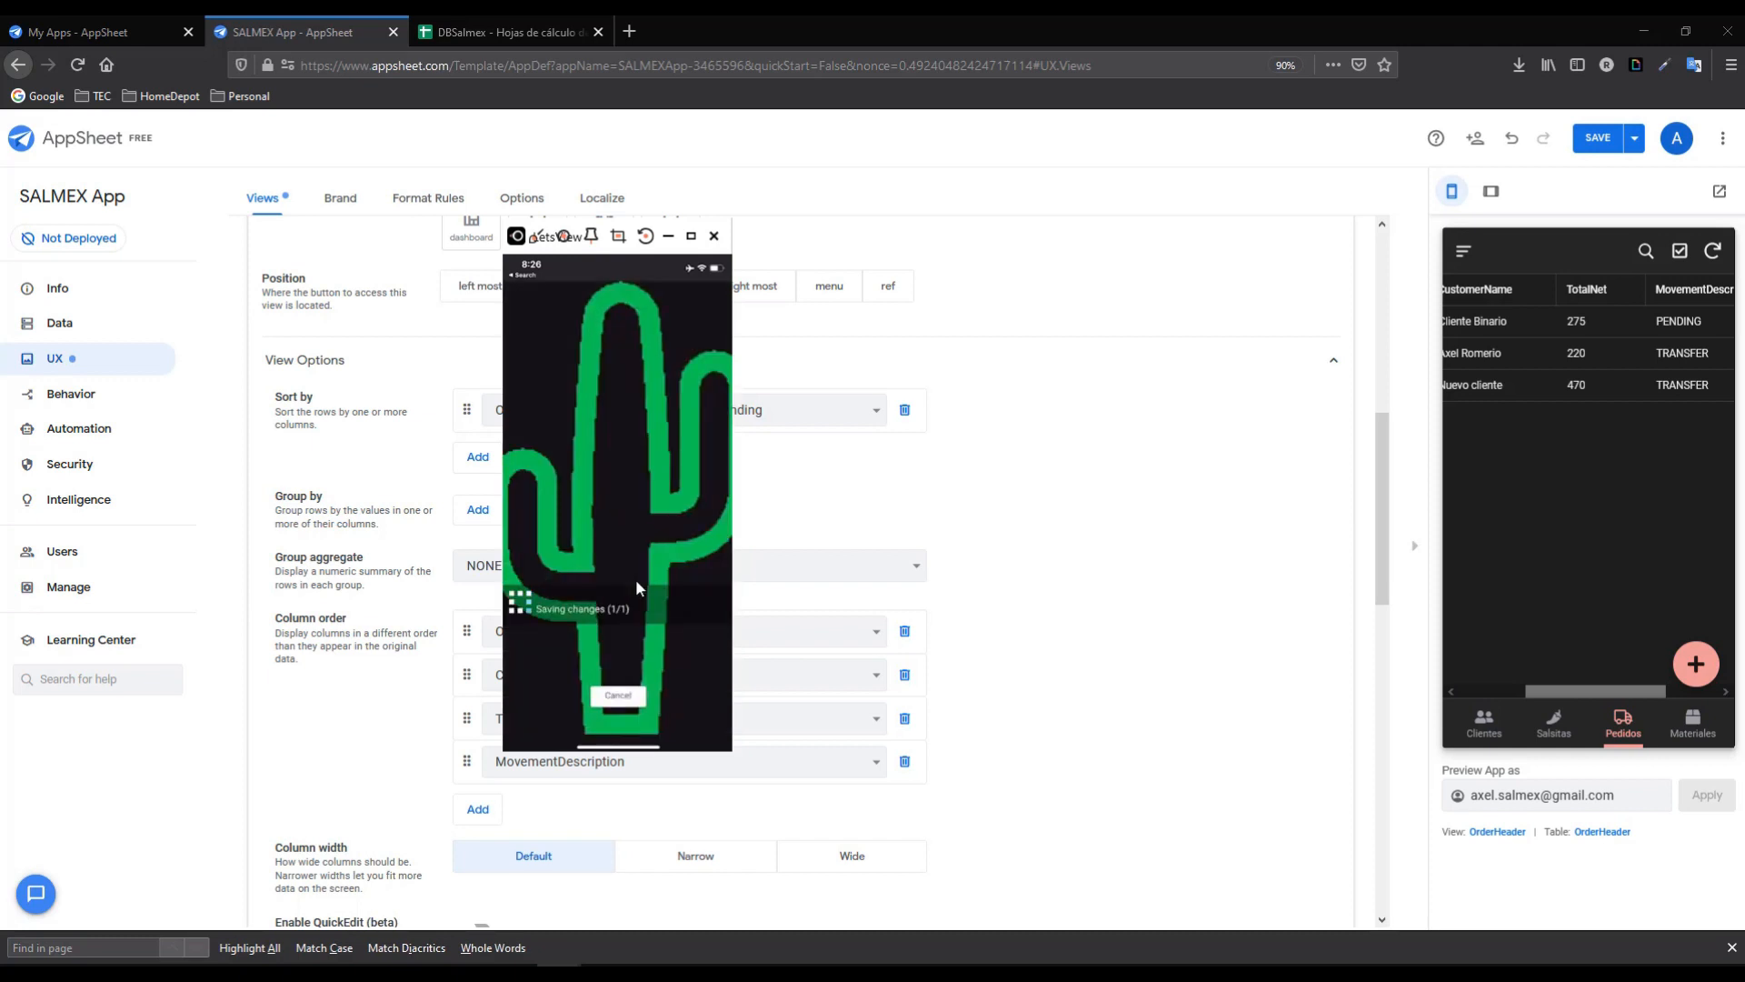
# - In the DBSalmex spreadsheet, select the last order's OrderDetails OrderIDs in B9 to B12
pyautogui.click(508, 27)
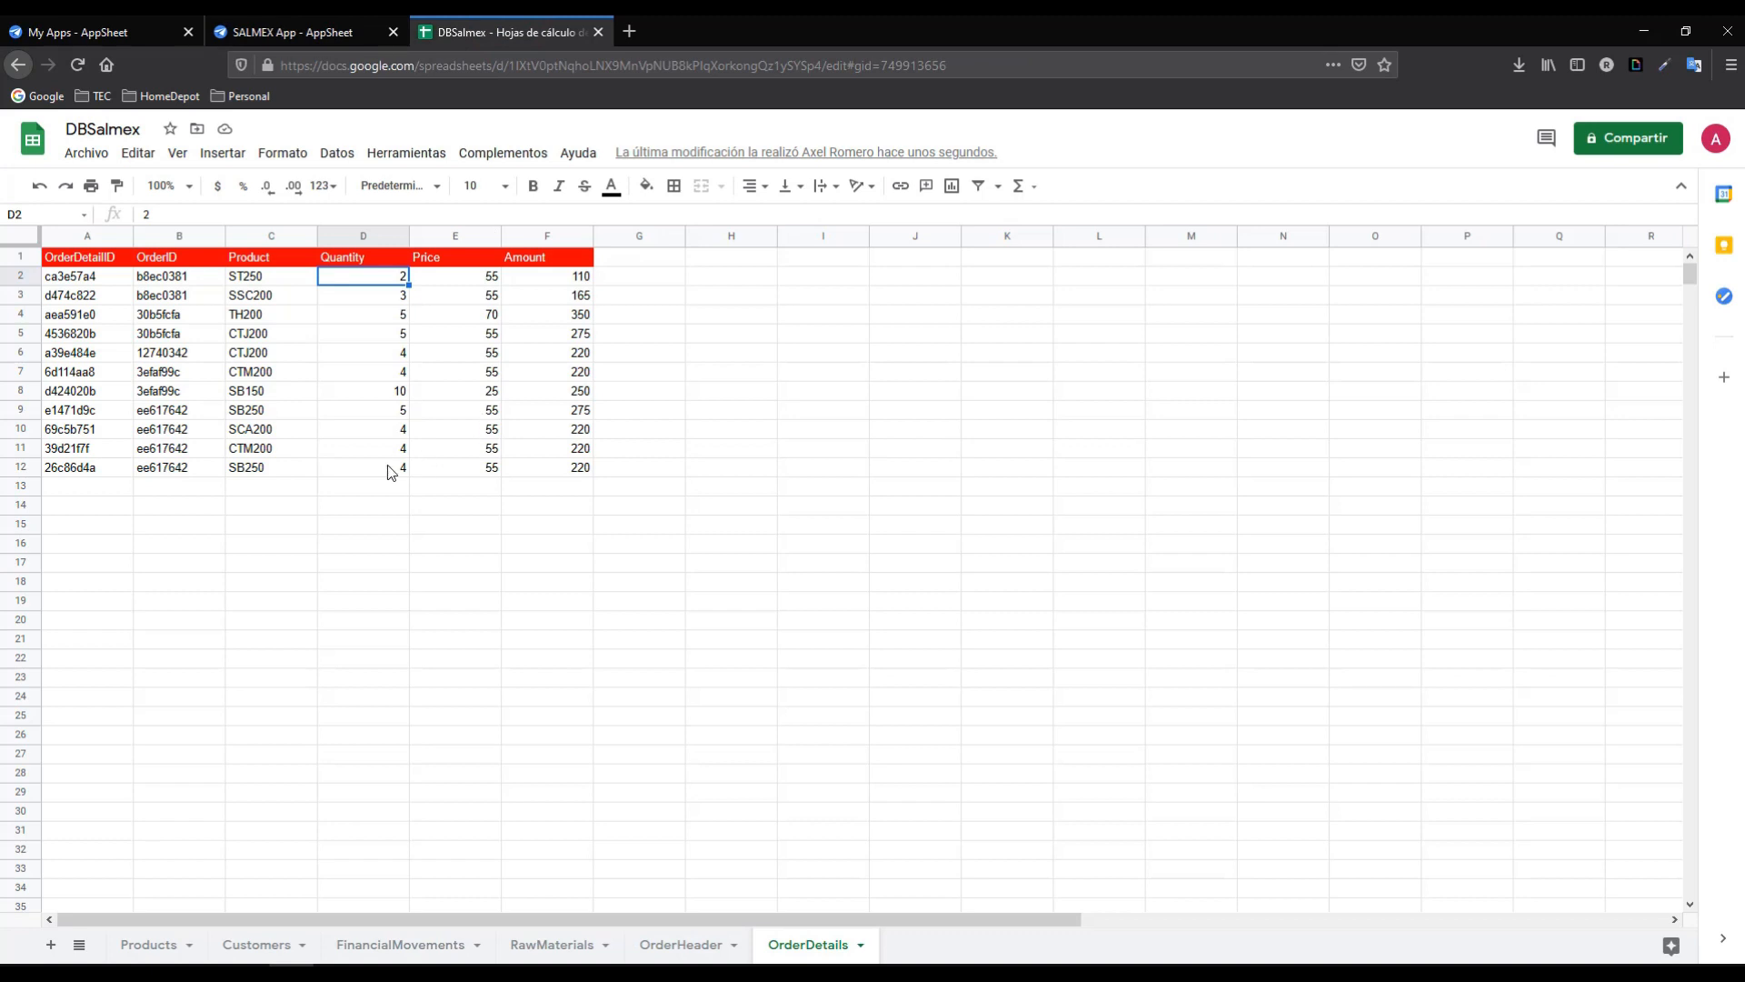
pyautogui.moveTo(561, 416); pyautogui.dragTo(86, 464)
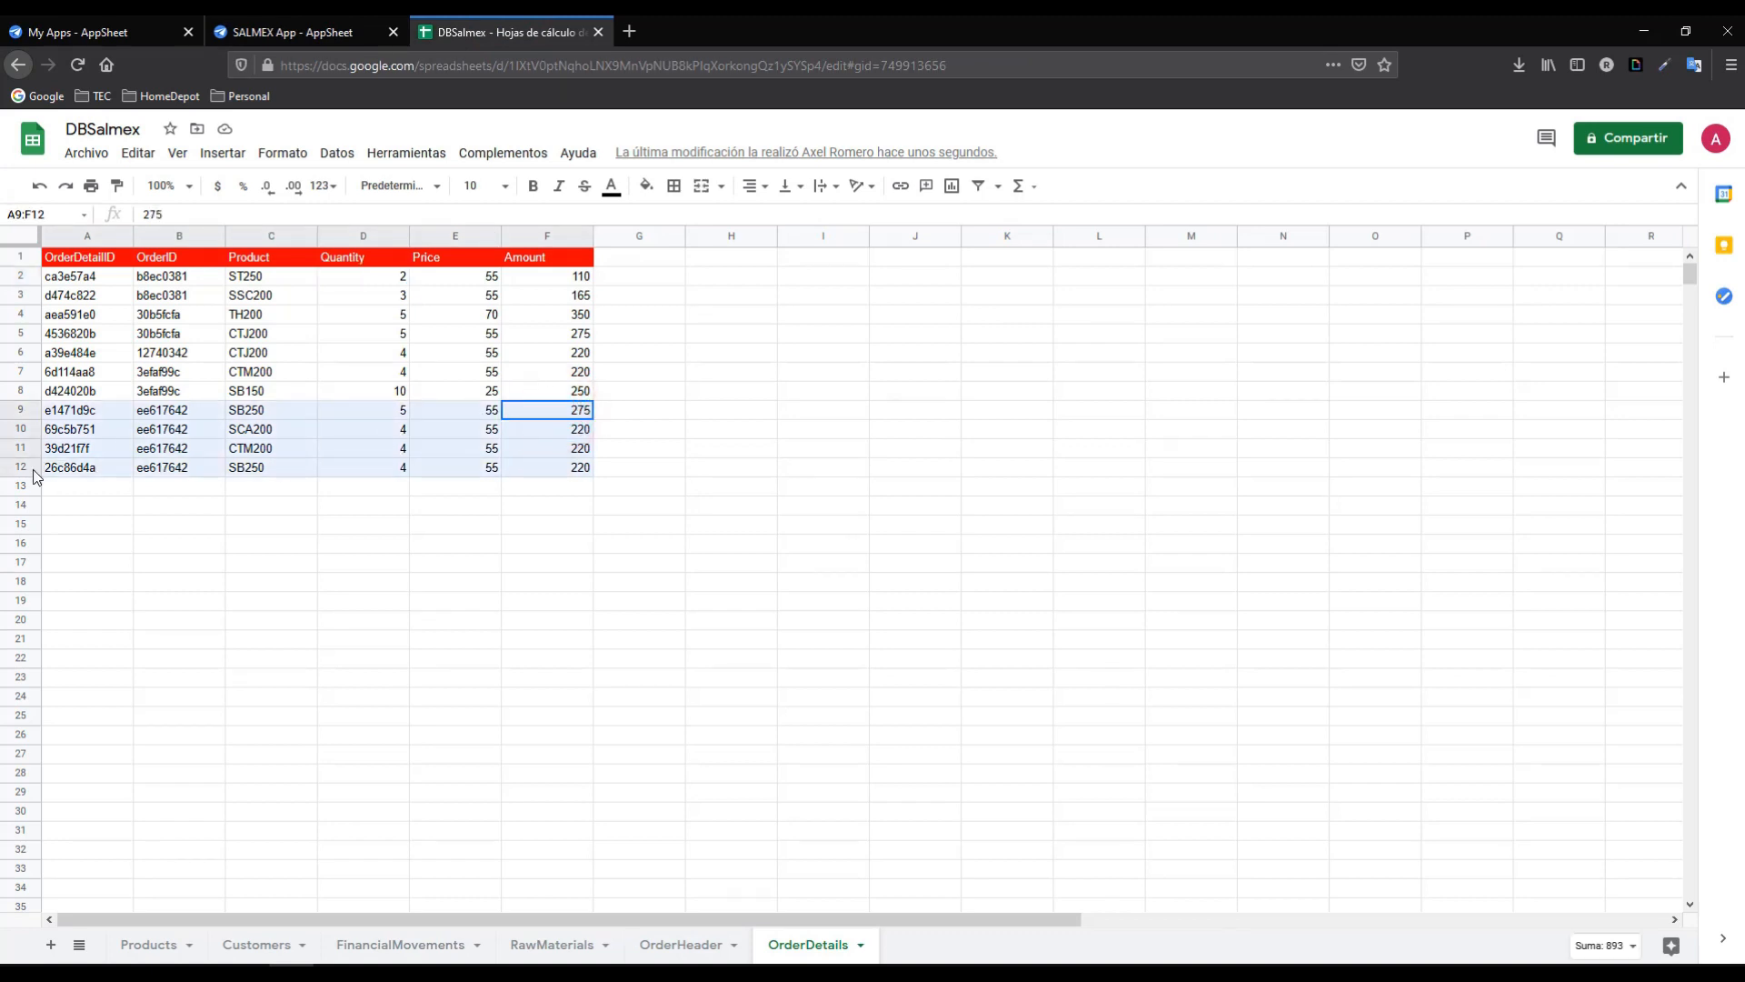
pyautogui.click(156, 467)
pyautogui.moveTo(177, 410); pyautogui.dragTo(187, 477)
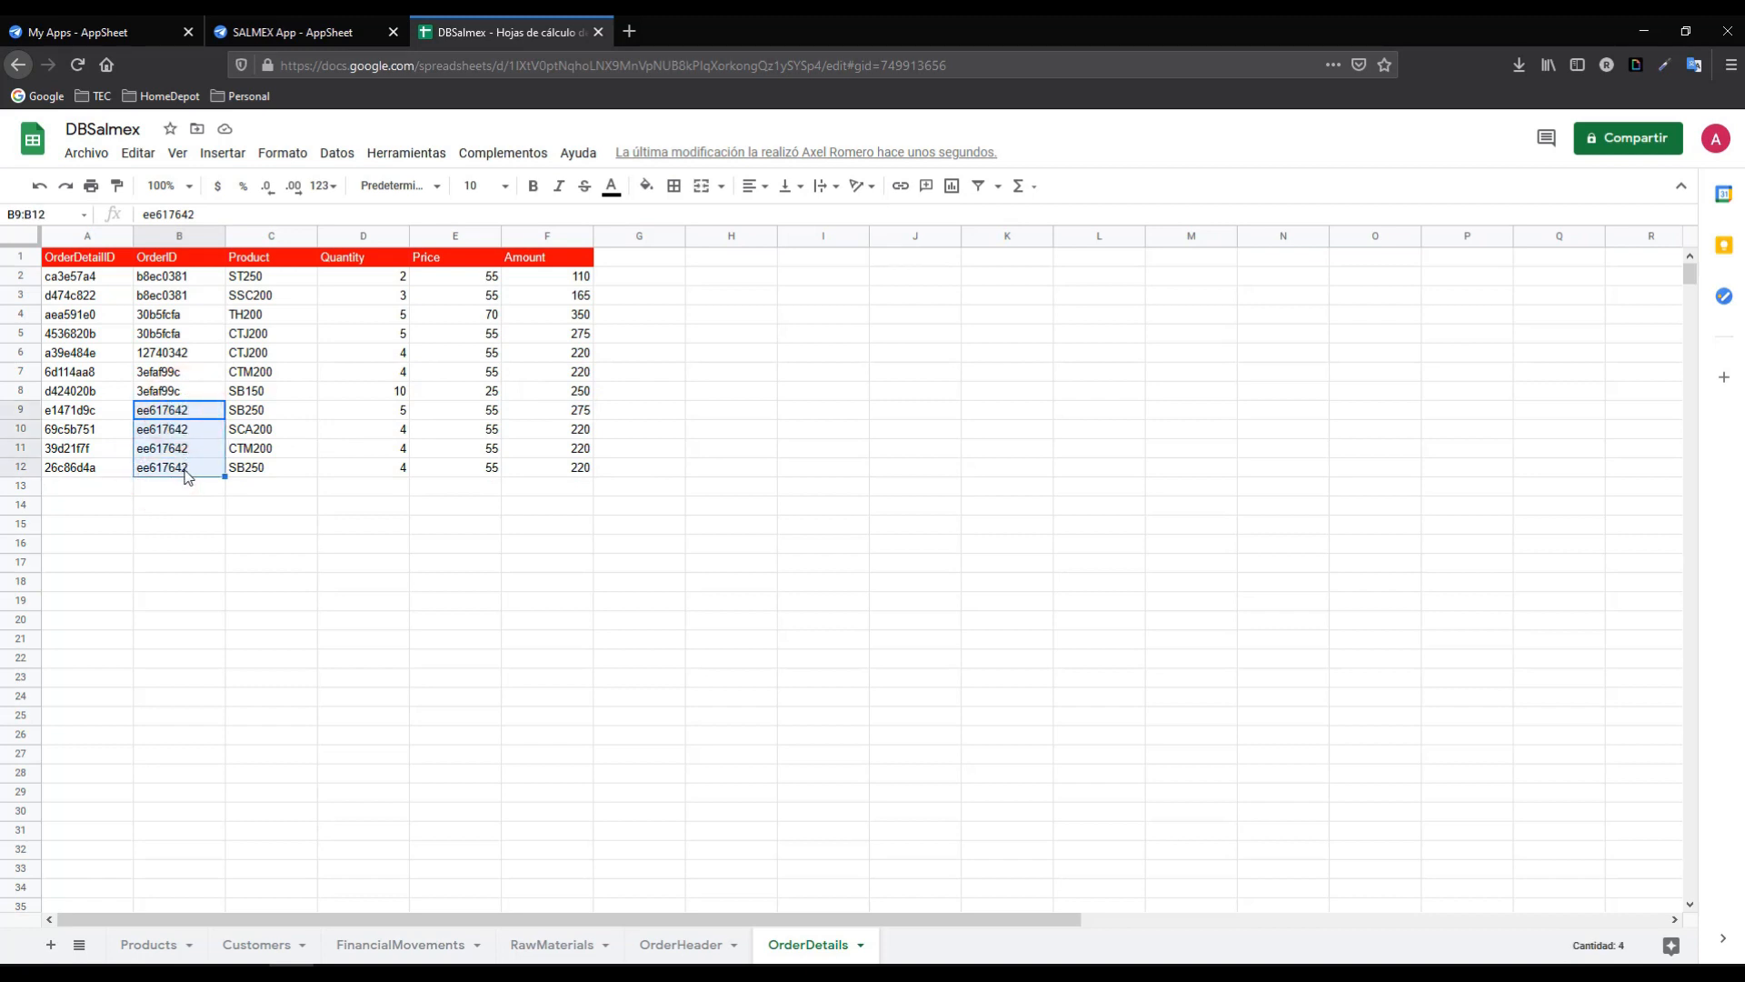
# - On the OrderHeader sheet, inspect row 6's SUMAR.SI TotalNet formula in D6, totalling 935
pyautogui.click(701, 946)
pyautogui.moveTo(563, 353); pyautogui.dragTo(87, 357)
pyautogui.click(428, 355)
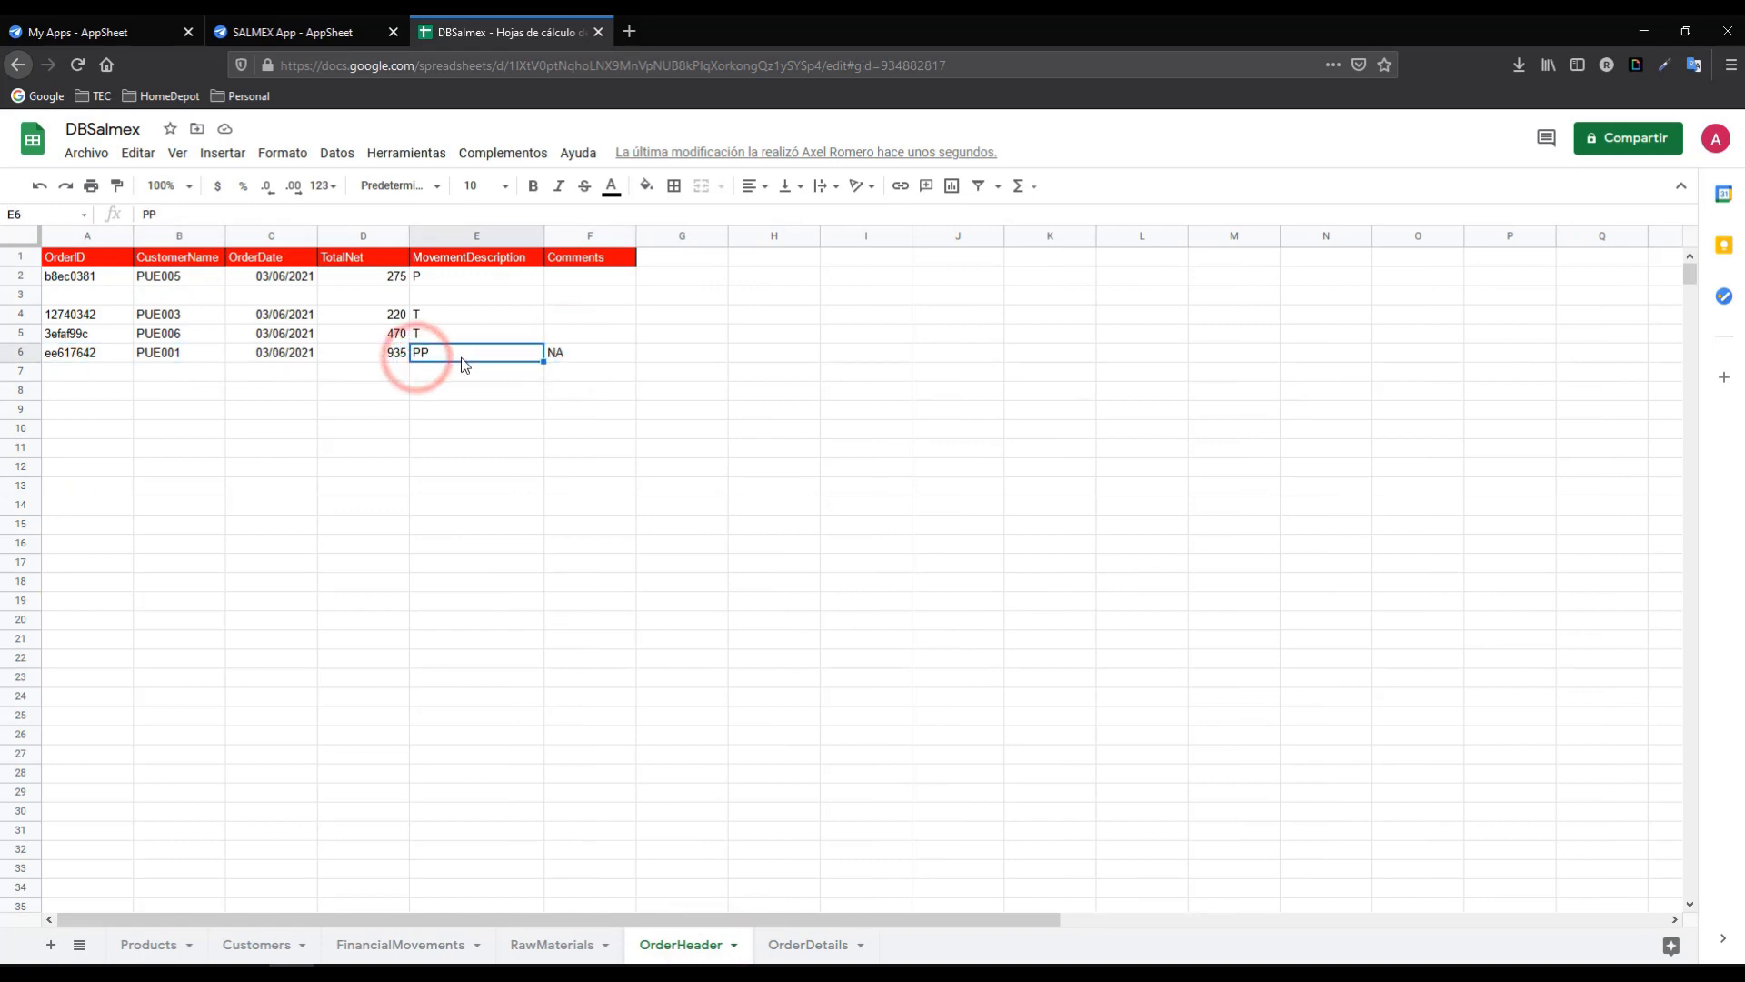
pyautogui.click(359, 350)
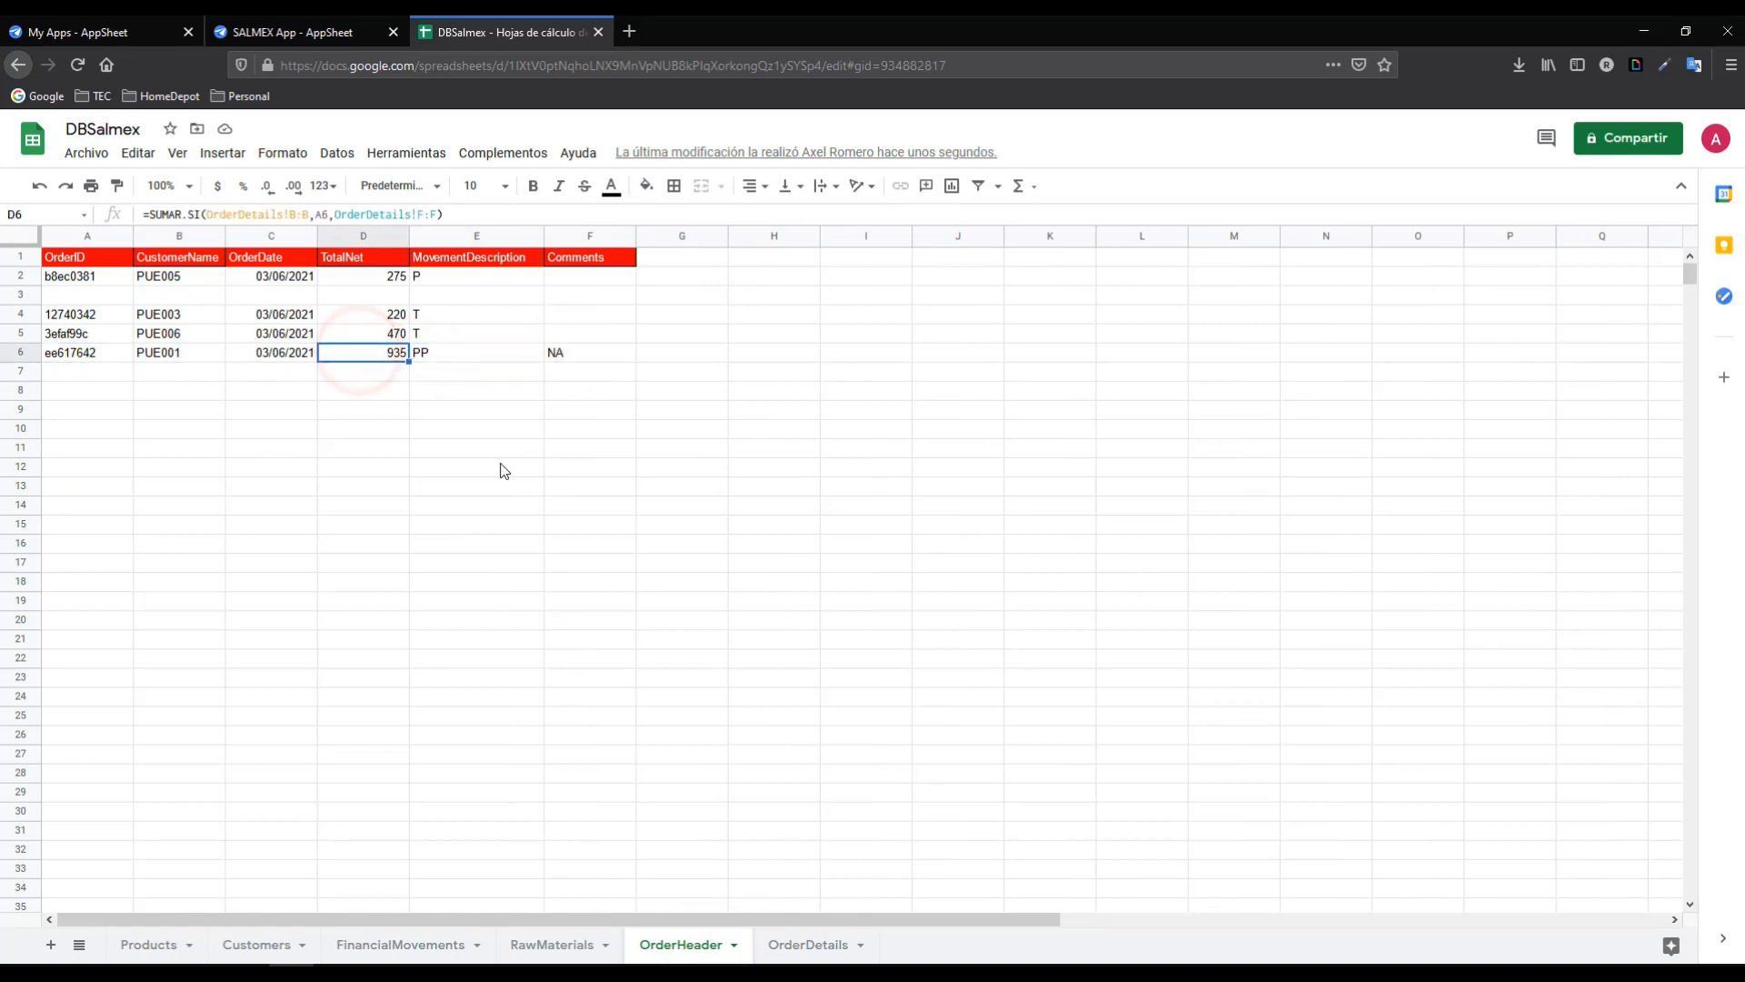
pyautogui.click(175, 356)
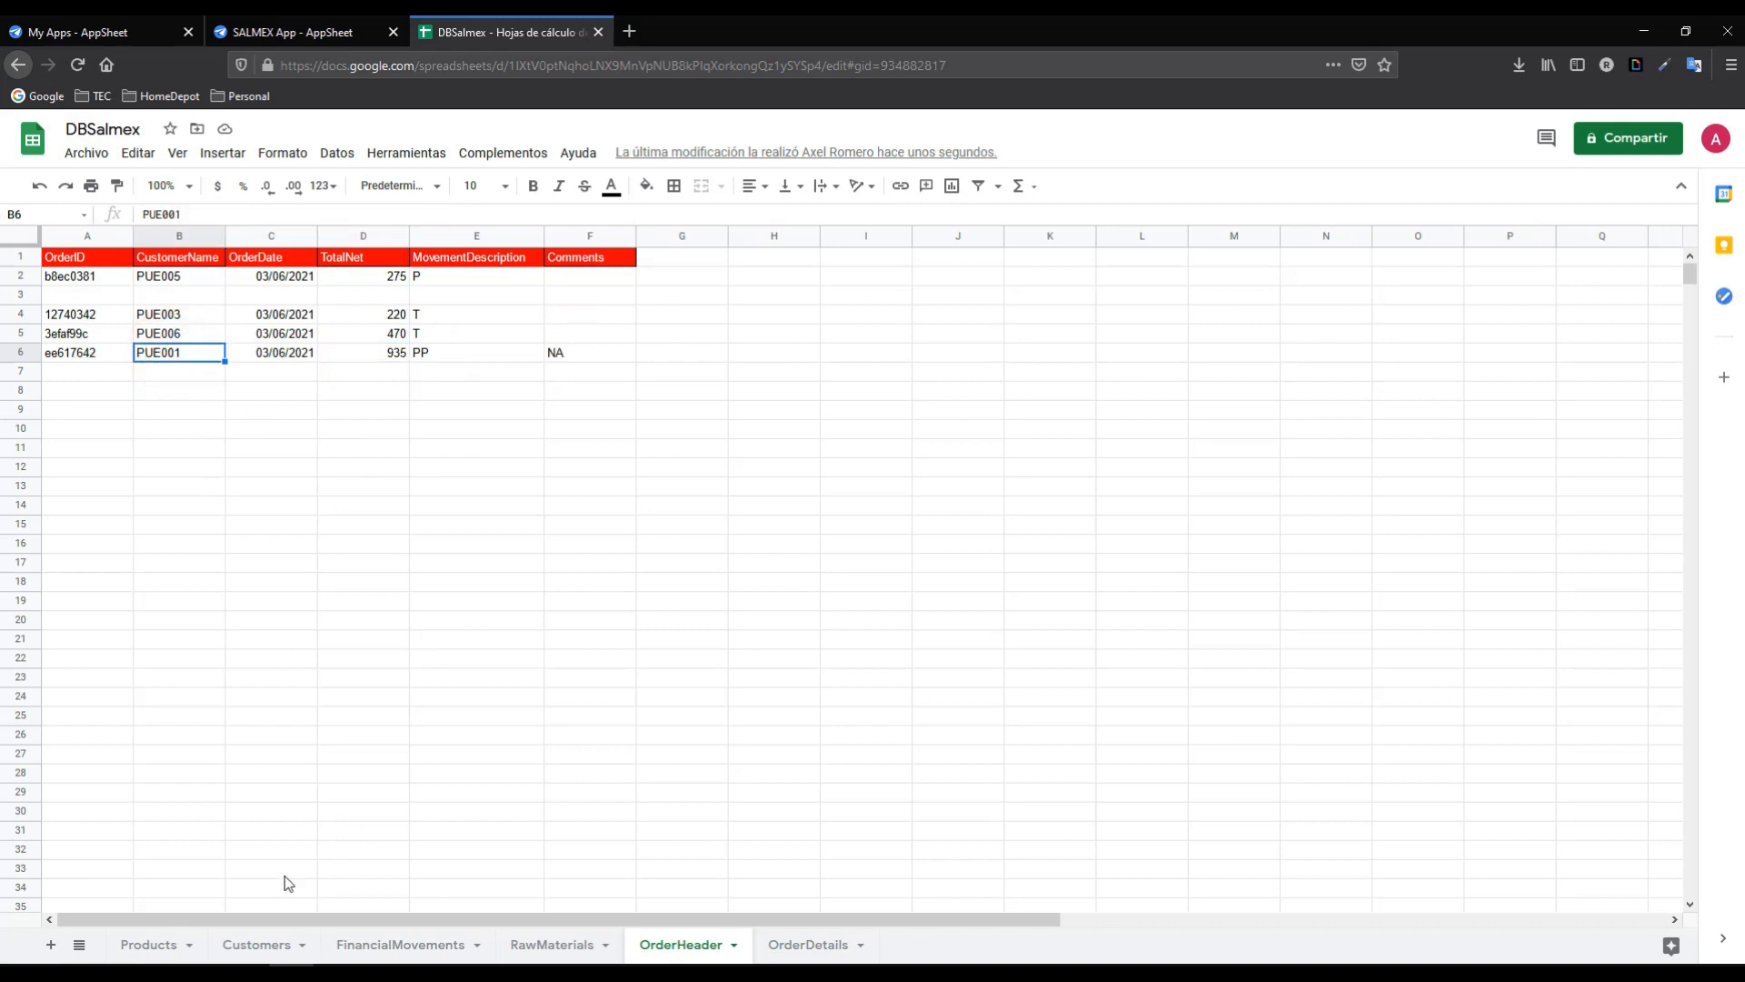
pyautogui.click(258, 944)
pyautogui.click(680, 945)
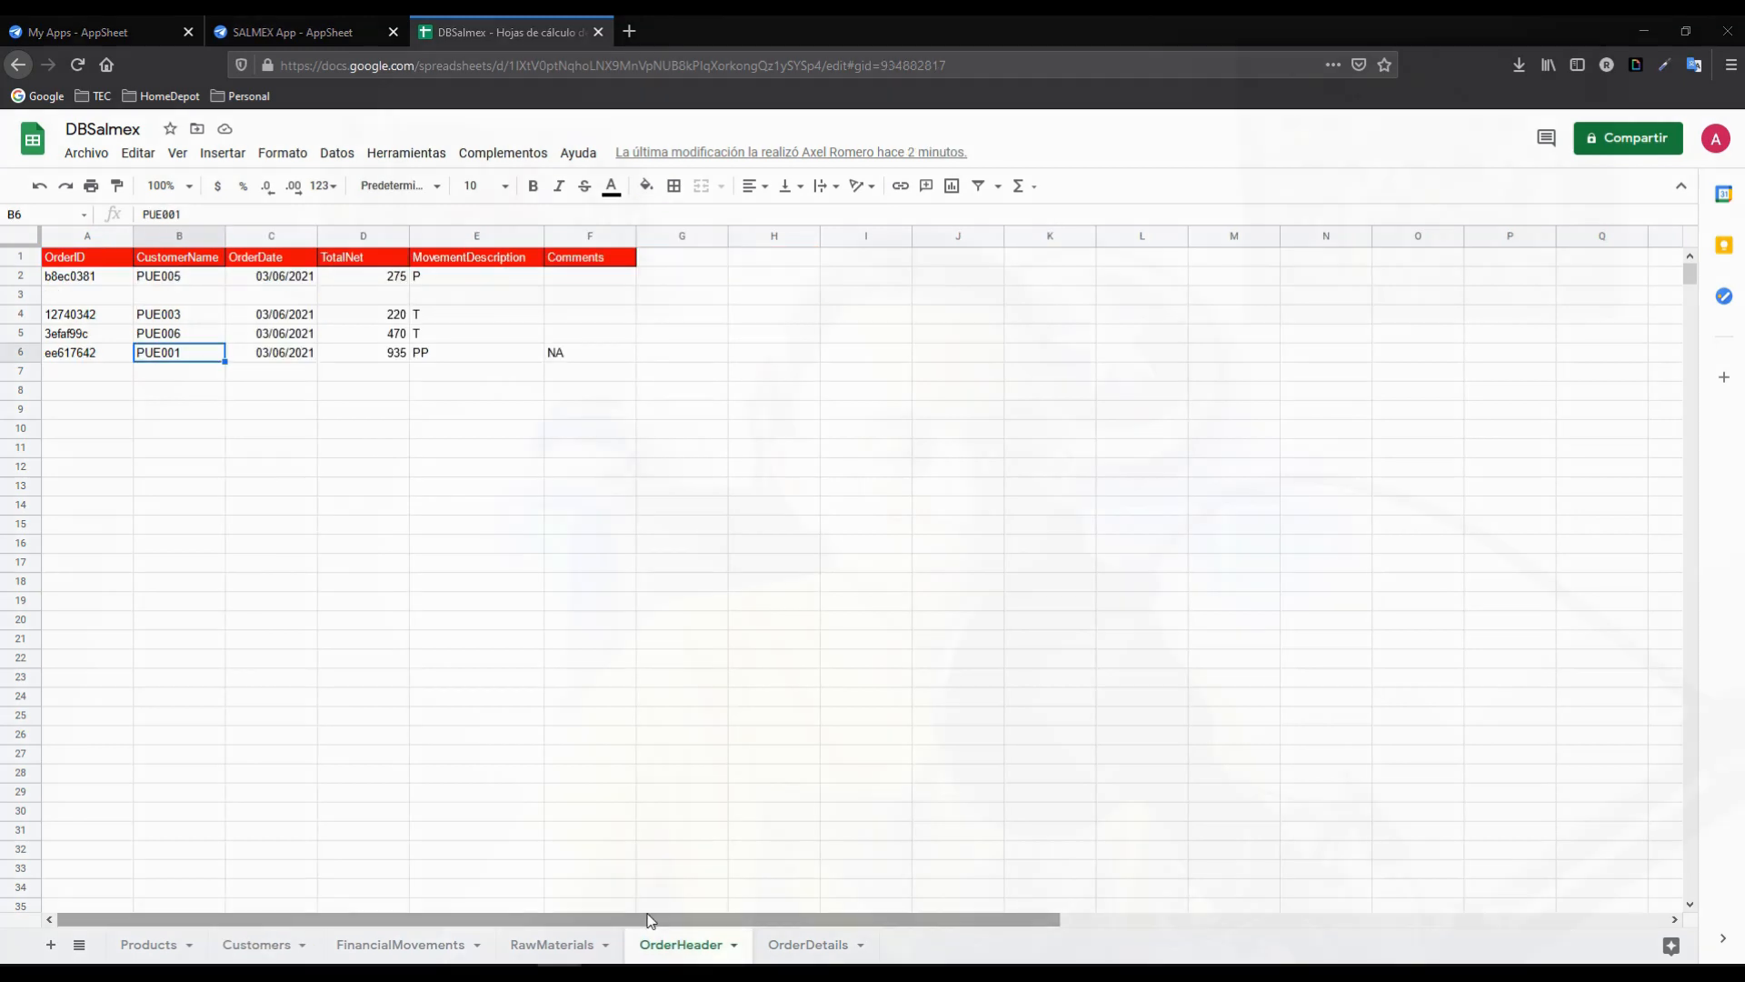